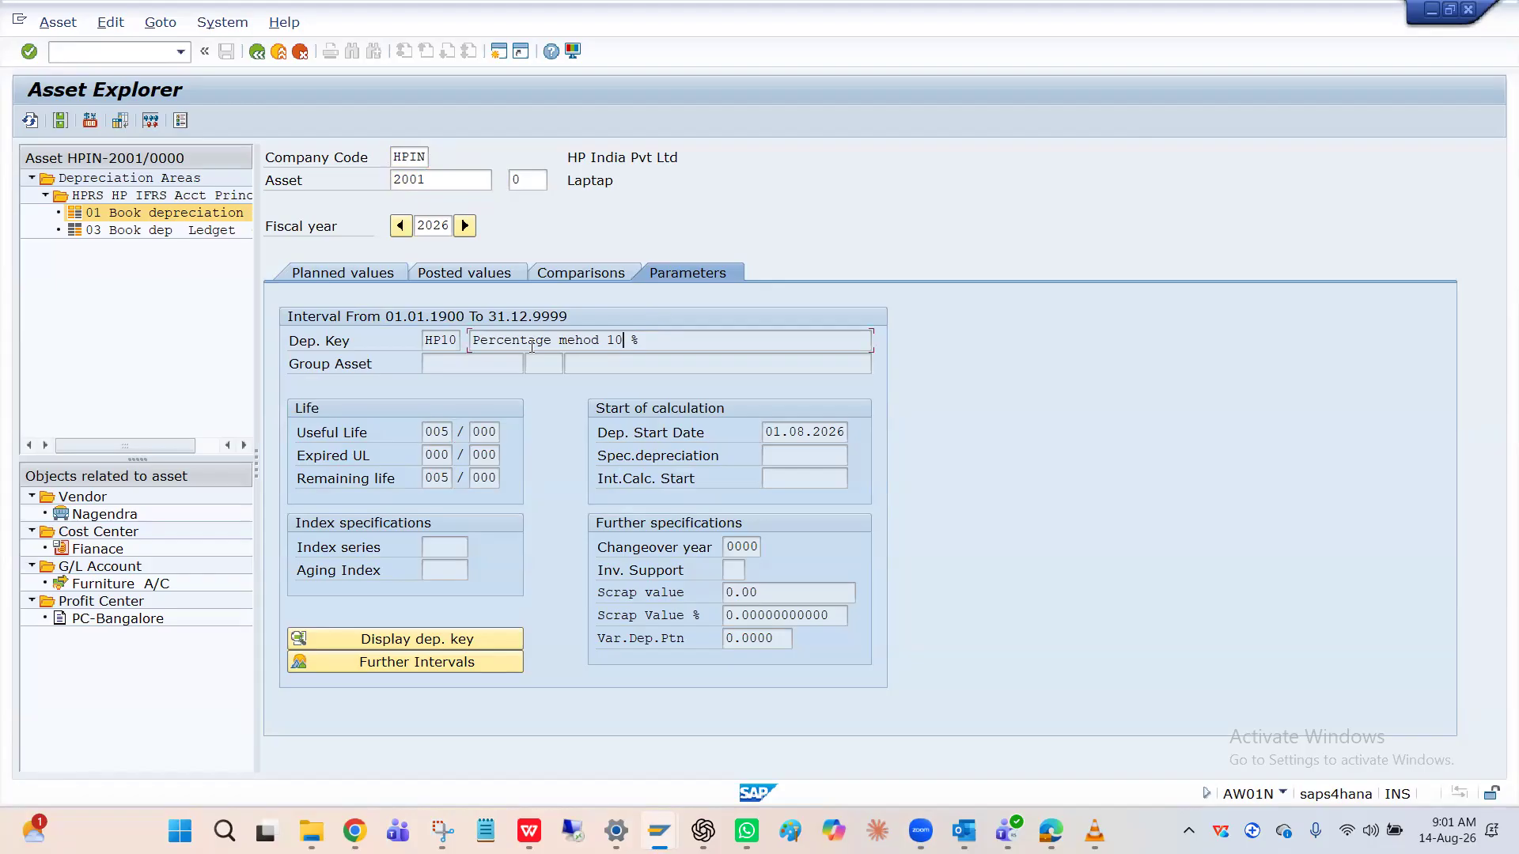
Step: Open a new session and start depreciation key maintenance with transaction AFAMA
{"action": "left_click", "coordinate": [498, 52]}
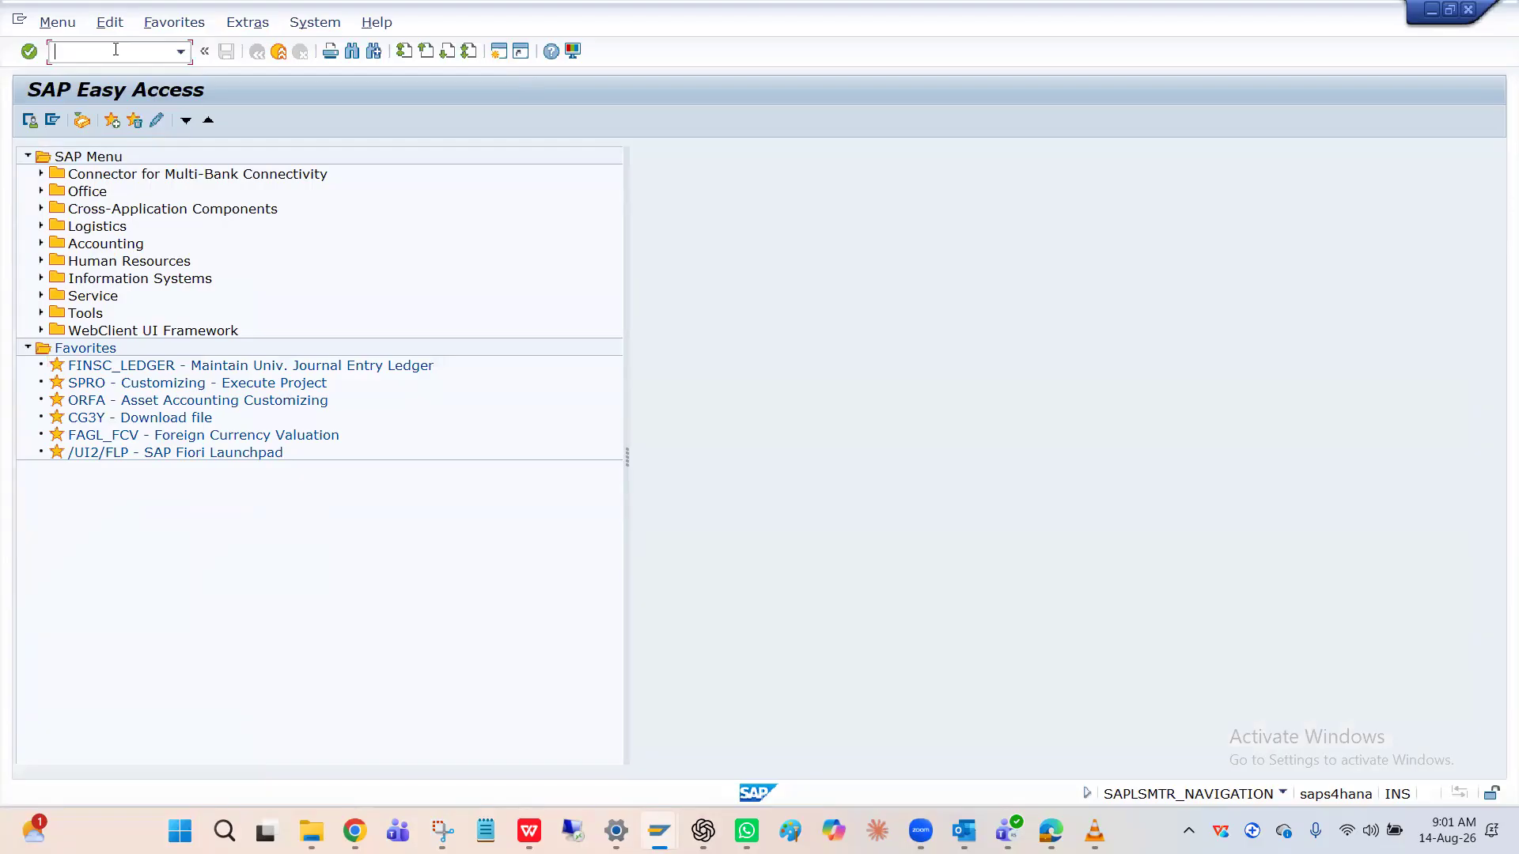
{"action": "type", "text": "FAMA"}
{"action": "key", "text": "Return"}
{"action": "type", "text": "AFAMA"}
{"action": "key", "text": "Return"}
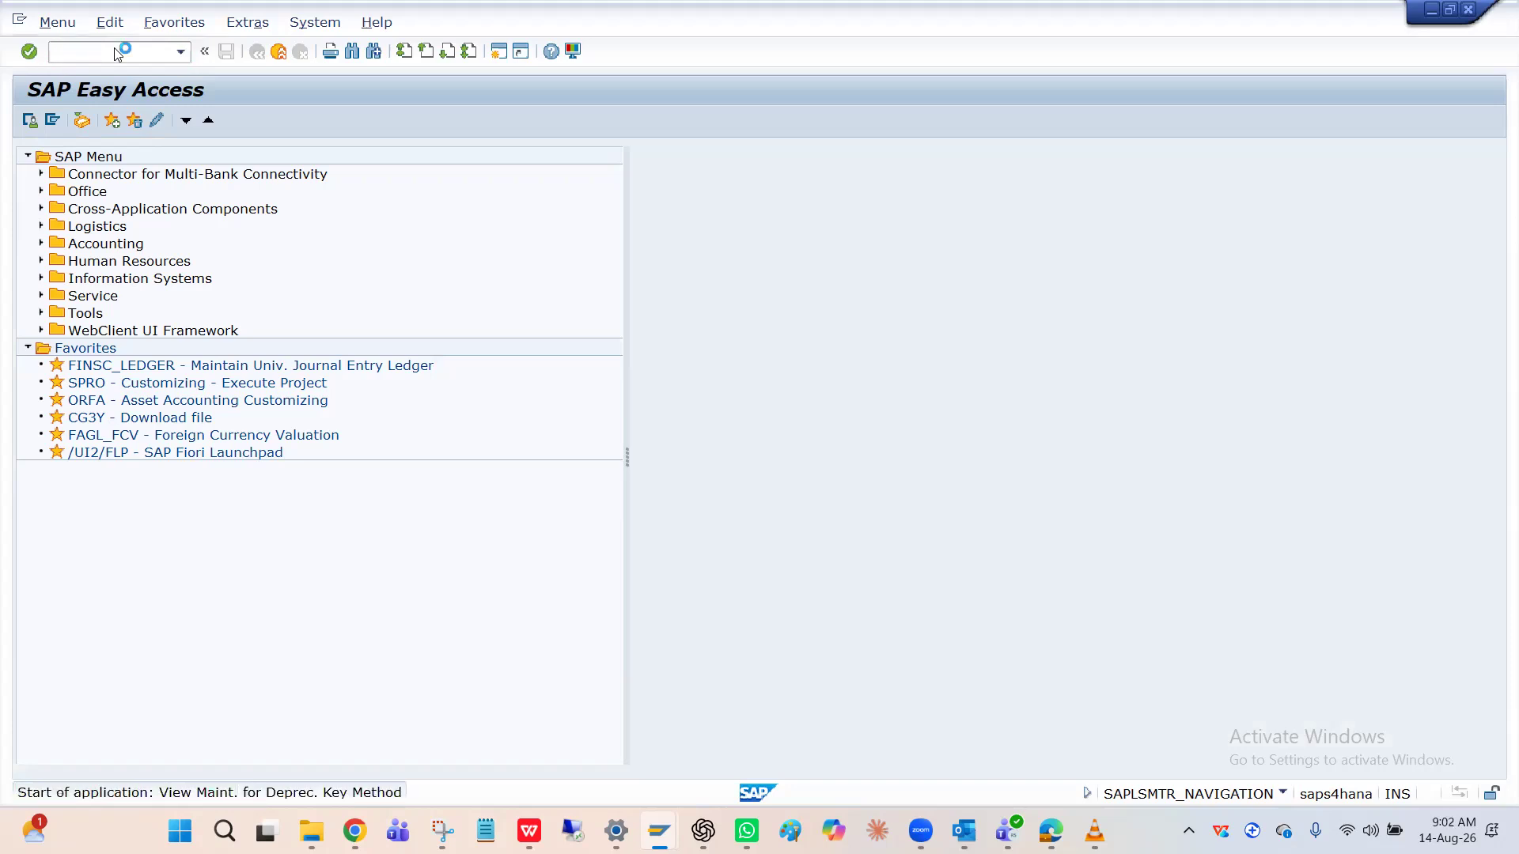
{"action": "key", "text": "Down"}
{"action": "key", "text": "Return"}
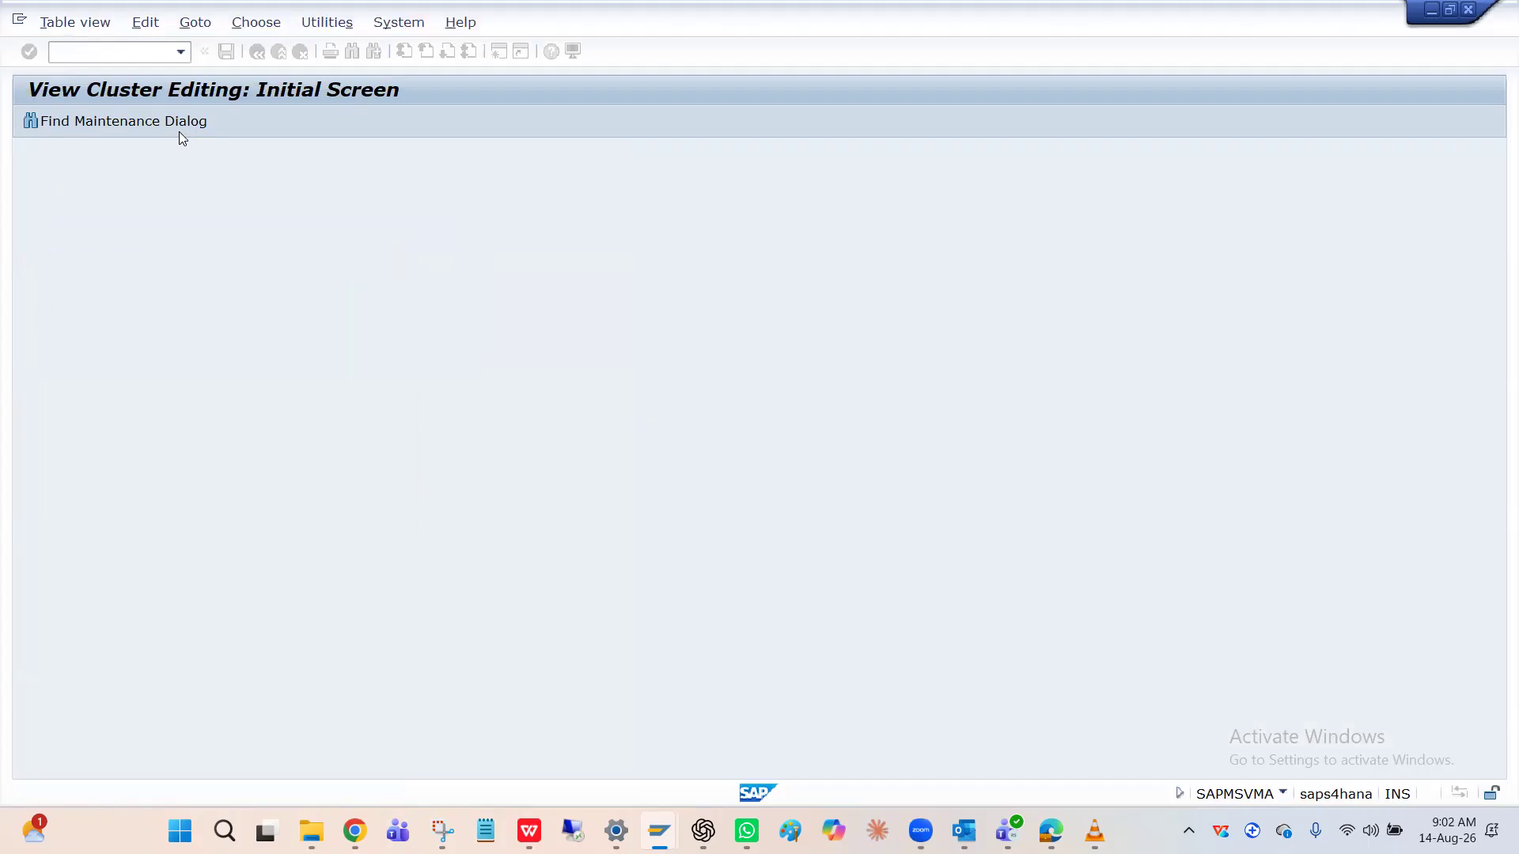
Step: Find depreciation key HP10 in chart of depreciation HPIN and open its details
{"action": "left_click", "coordinate": [422, 761]}
{"action": "key", "text": "Down"}
{"action": "key", "text": "Return"}
{"action": "key", "text": "Return"}
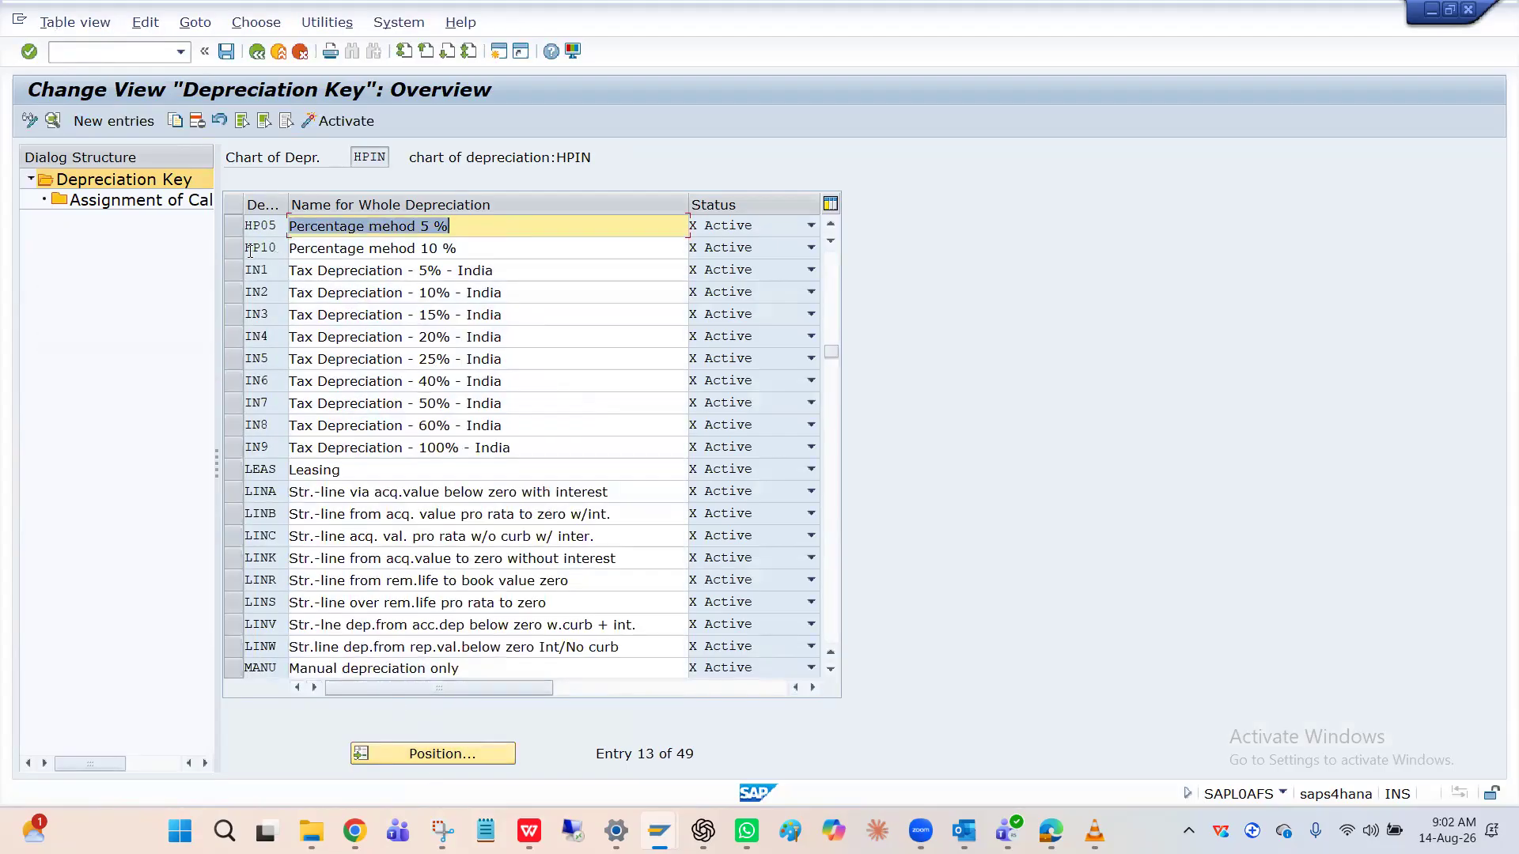
{"action": "left_click", "coordinate": [236, 252]}
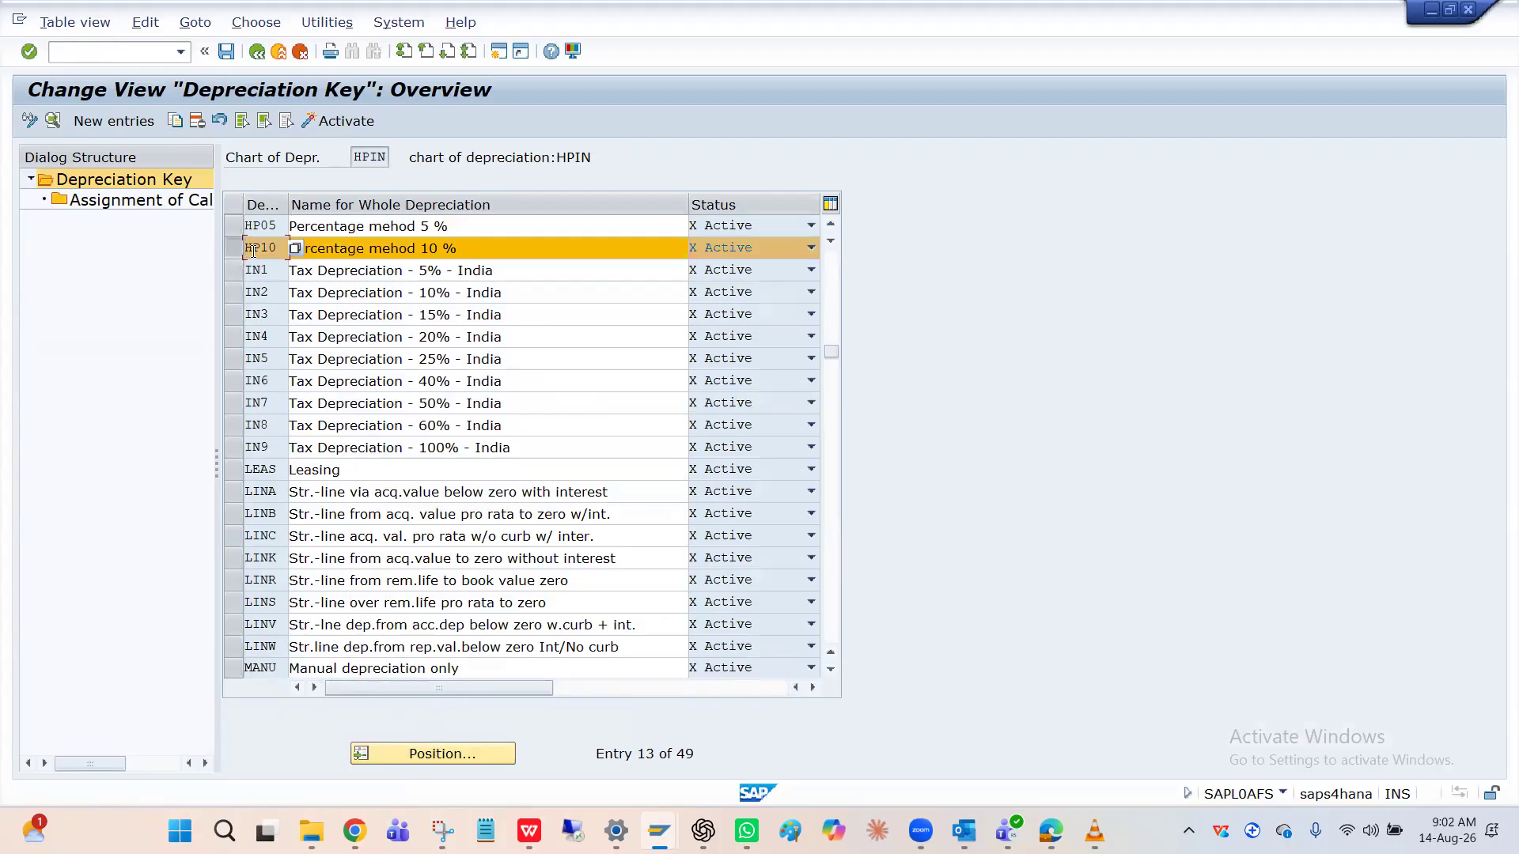
{"action": "double_click", "coordinate": [252, 250]}
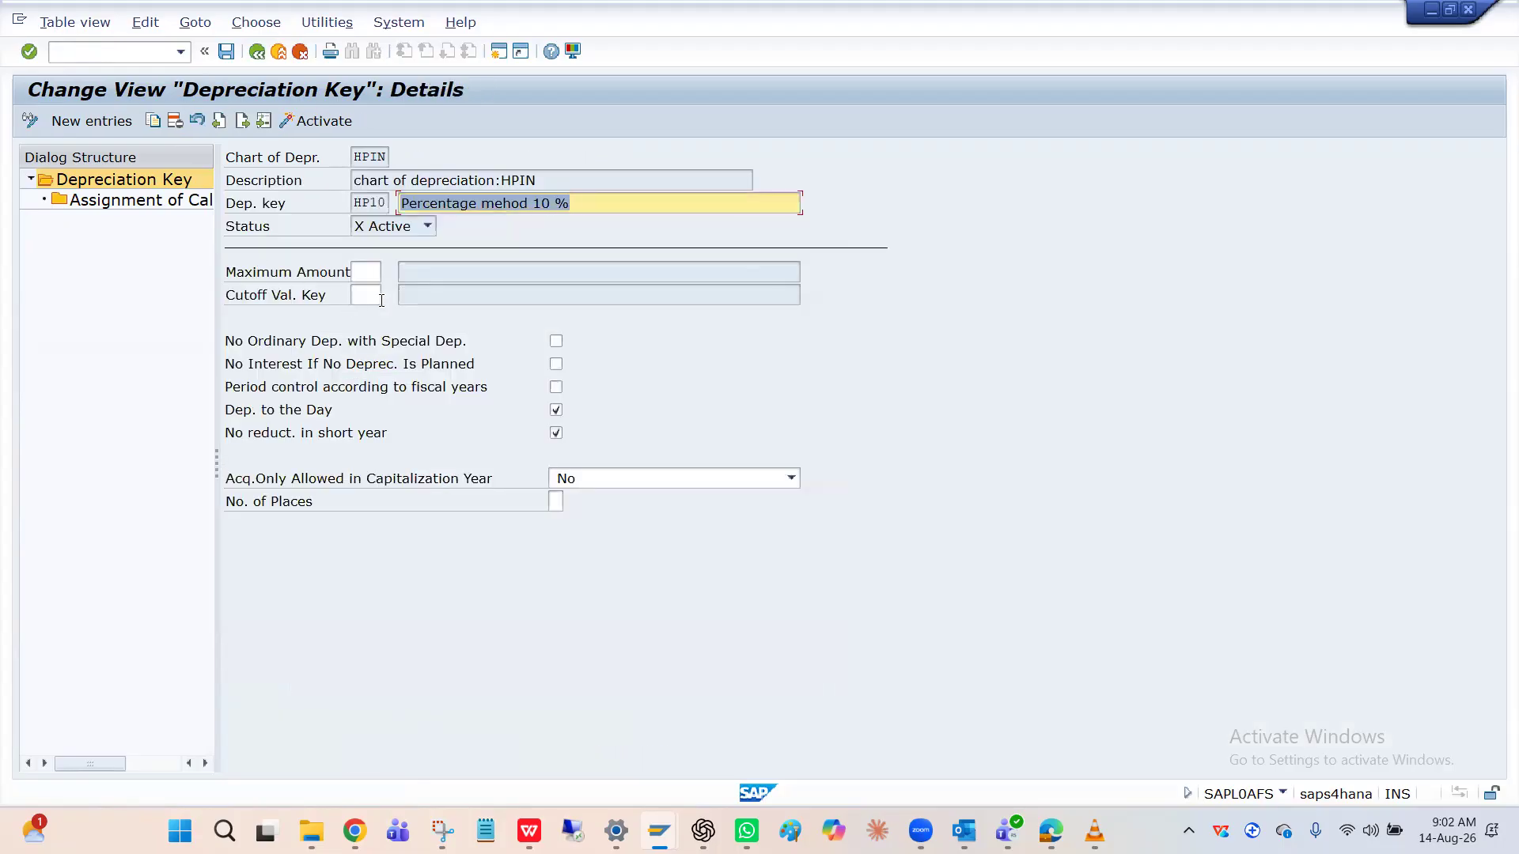
Step: Review HP10's assigned calculation methods and the available Class options, and return to the depreciation key overview
{"action": "double_click", "coordinate": [126, 203]}
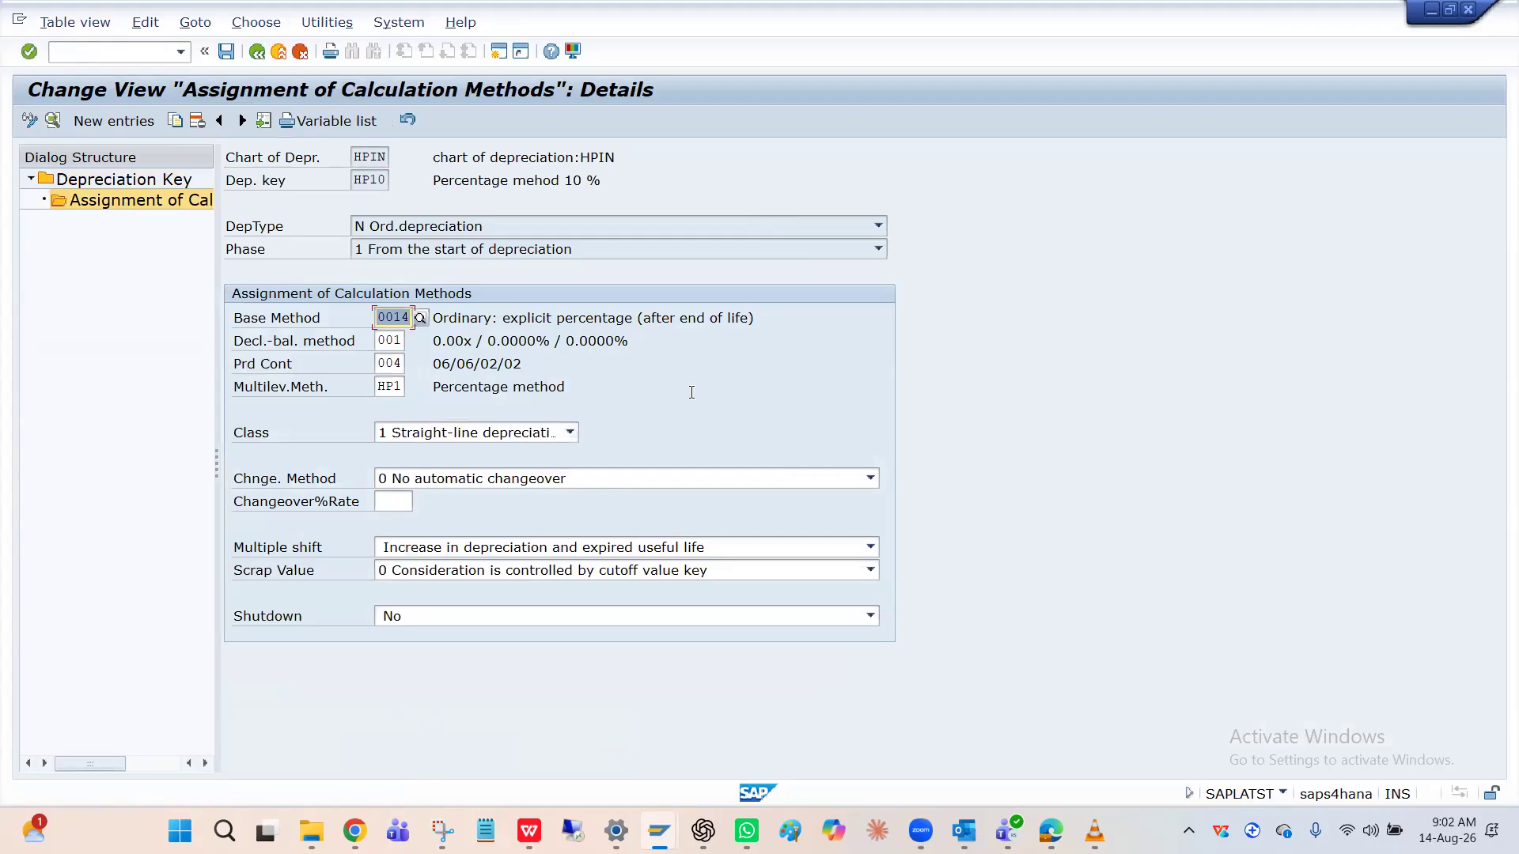
{"action": "left_click", "coordinate": [530, 436]}
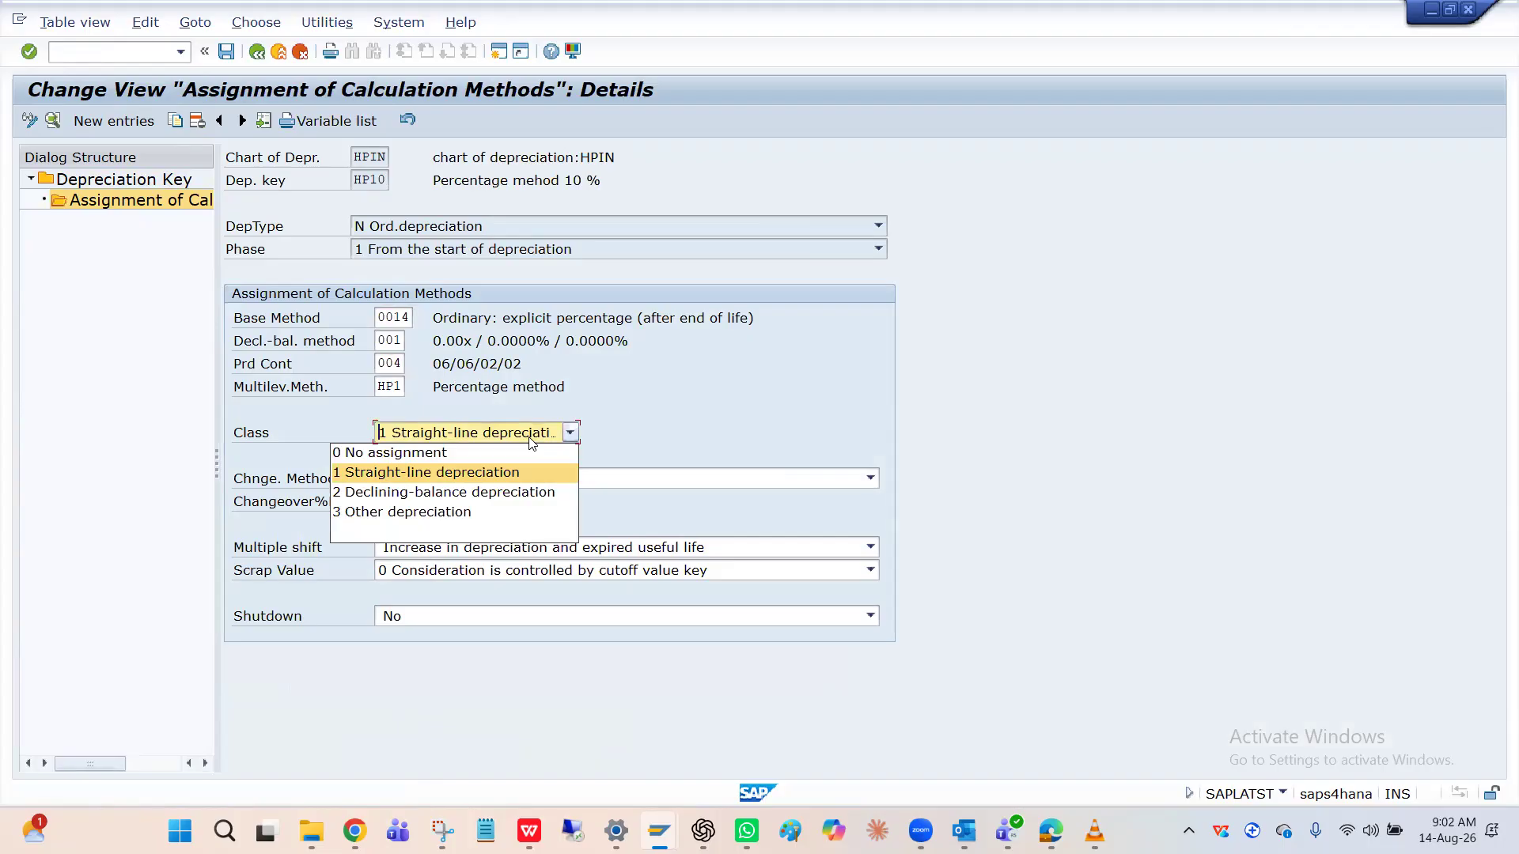
{"action": "left_click", "coordinate": [655, 413]}
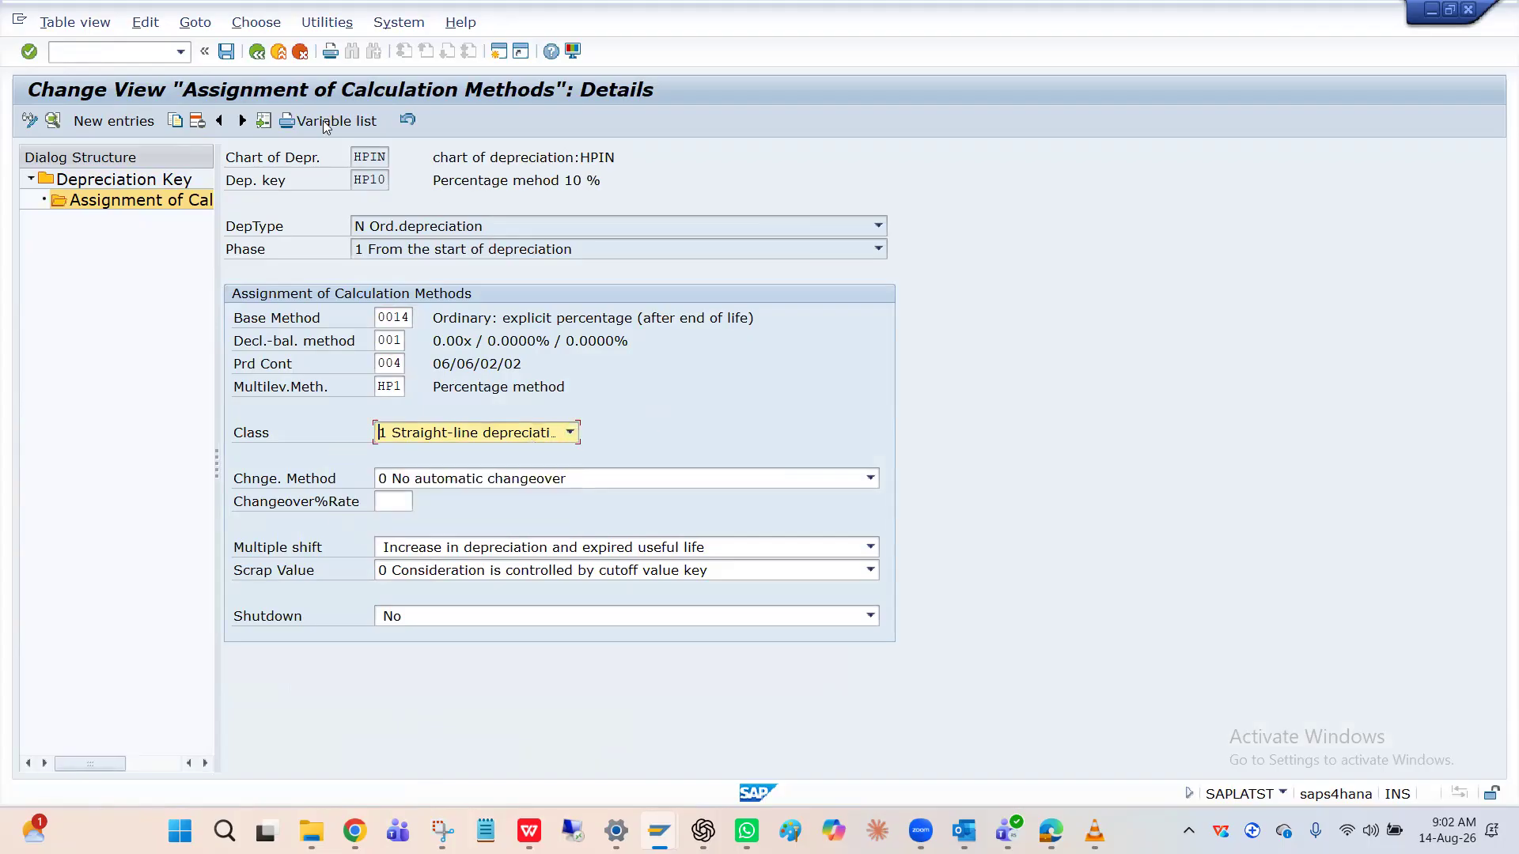
{"action": "left_click", "coordinate": [257, 53]}
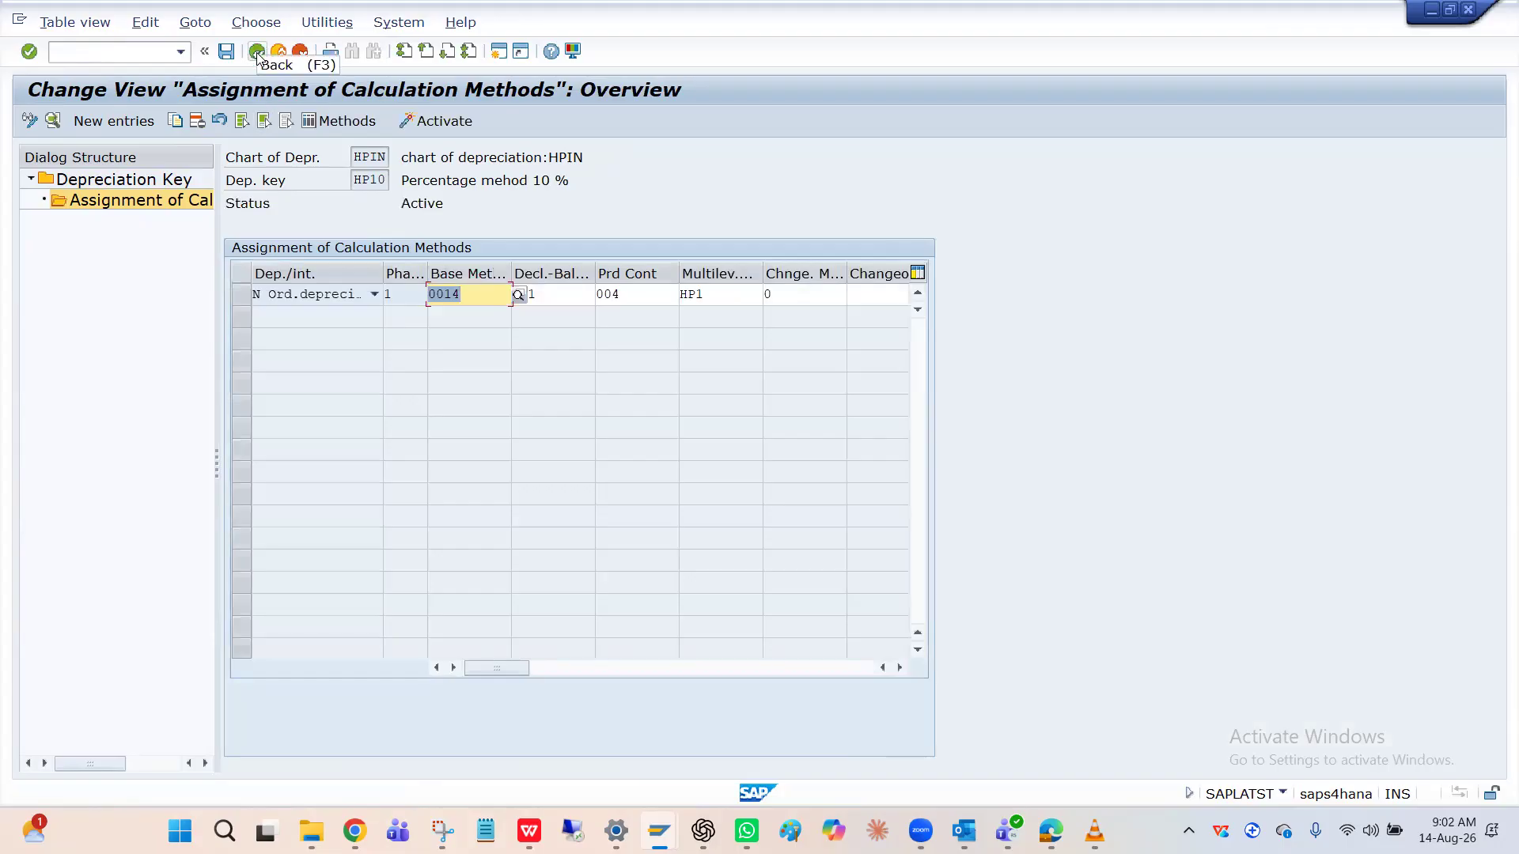
{"action": "left_click", "coordinate": [258, 53]}
{"action": "left_click", "coordinate": [258, 53]}
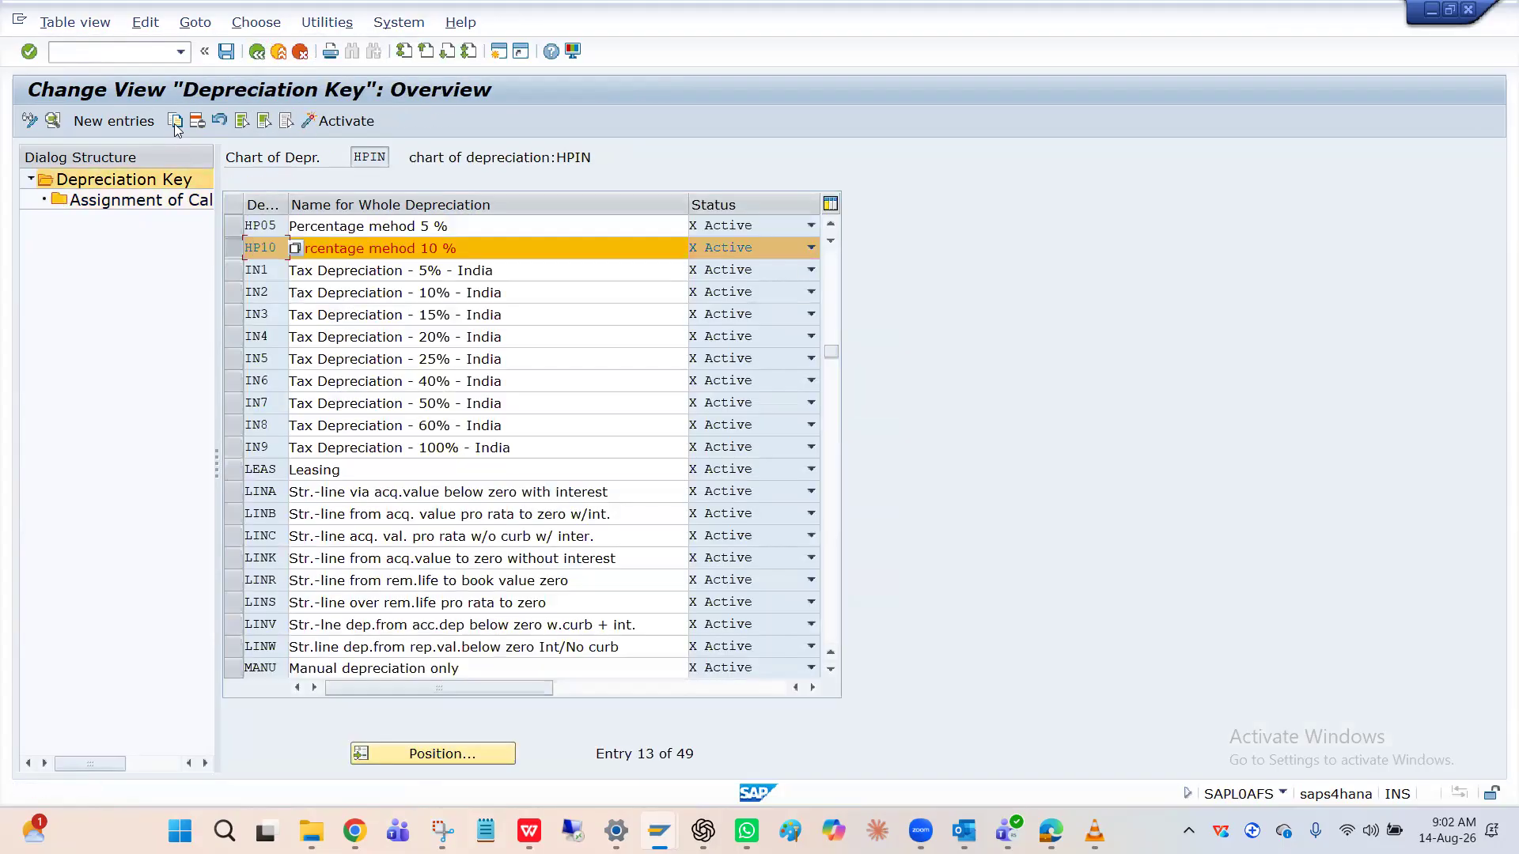
Step: Copy depreciation key HP10 with its dependent entries to a new key named HPDC
{"action": "left_click", "coordinate": [175, 123]}
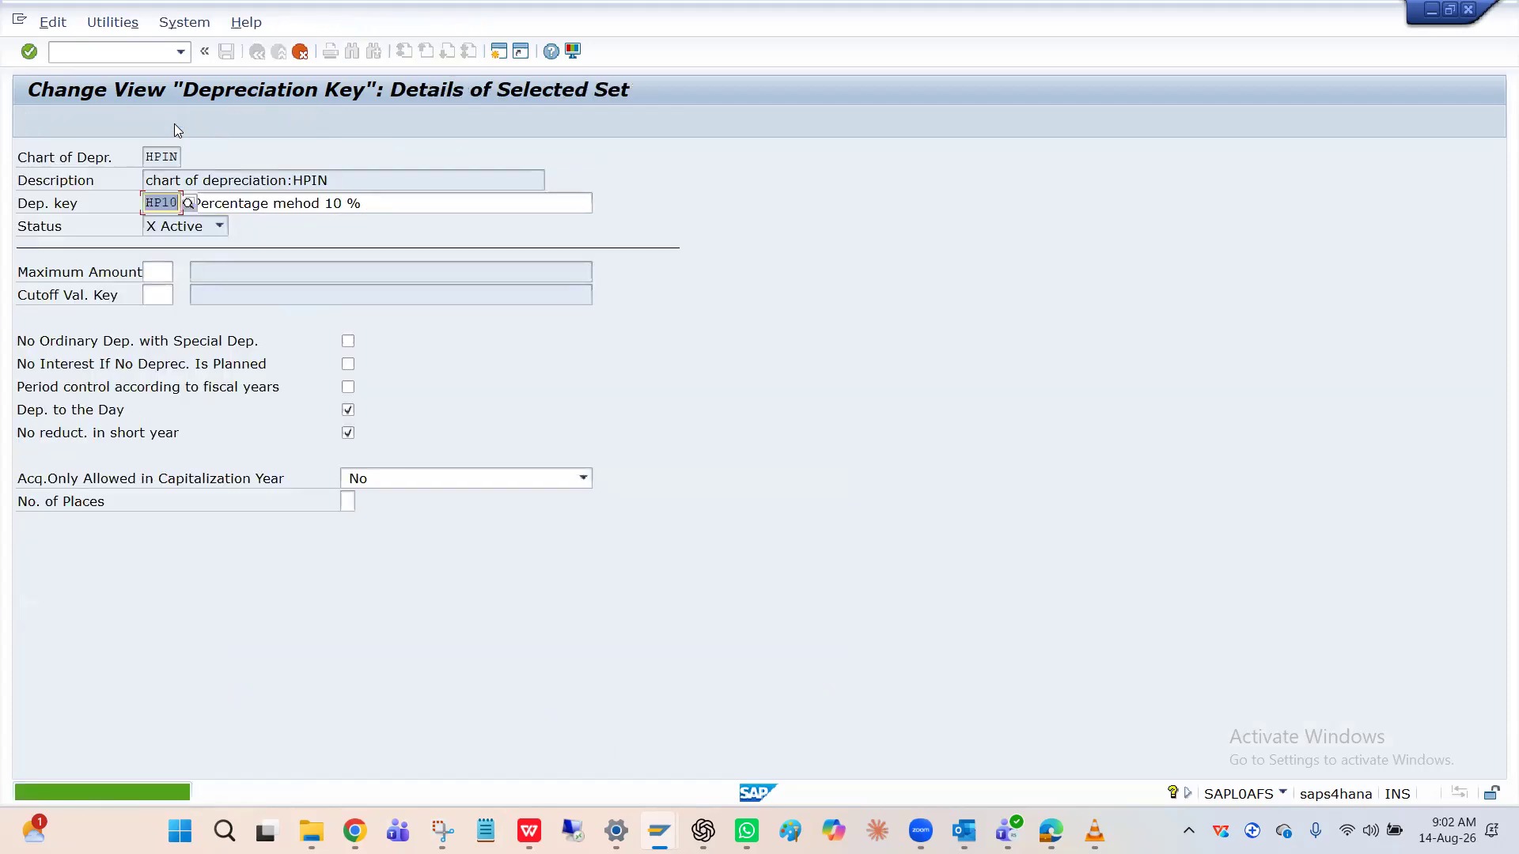
{"action": "type", "text": "HP"}
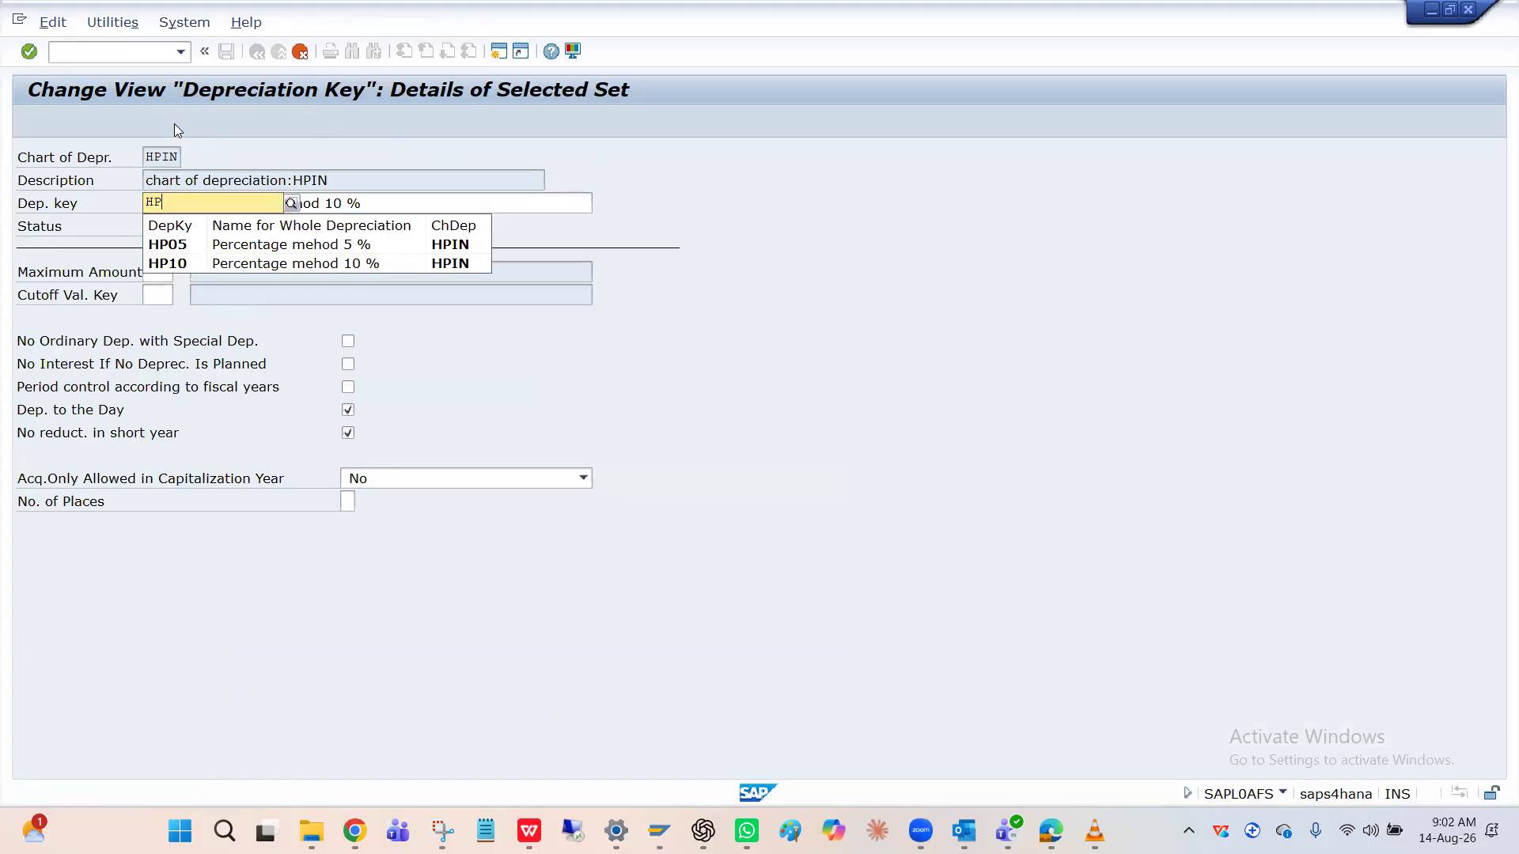
{"action": "type", "text": "DC"}
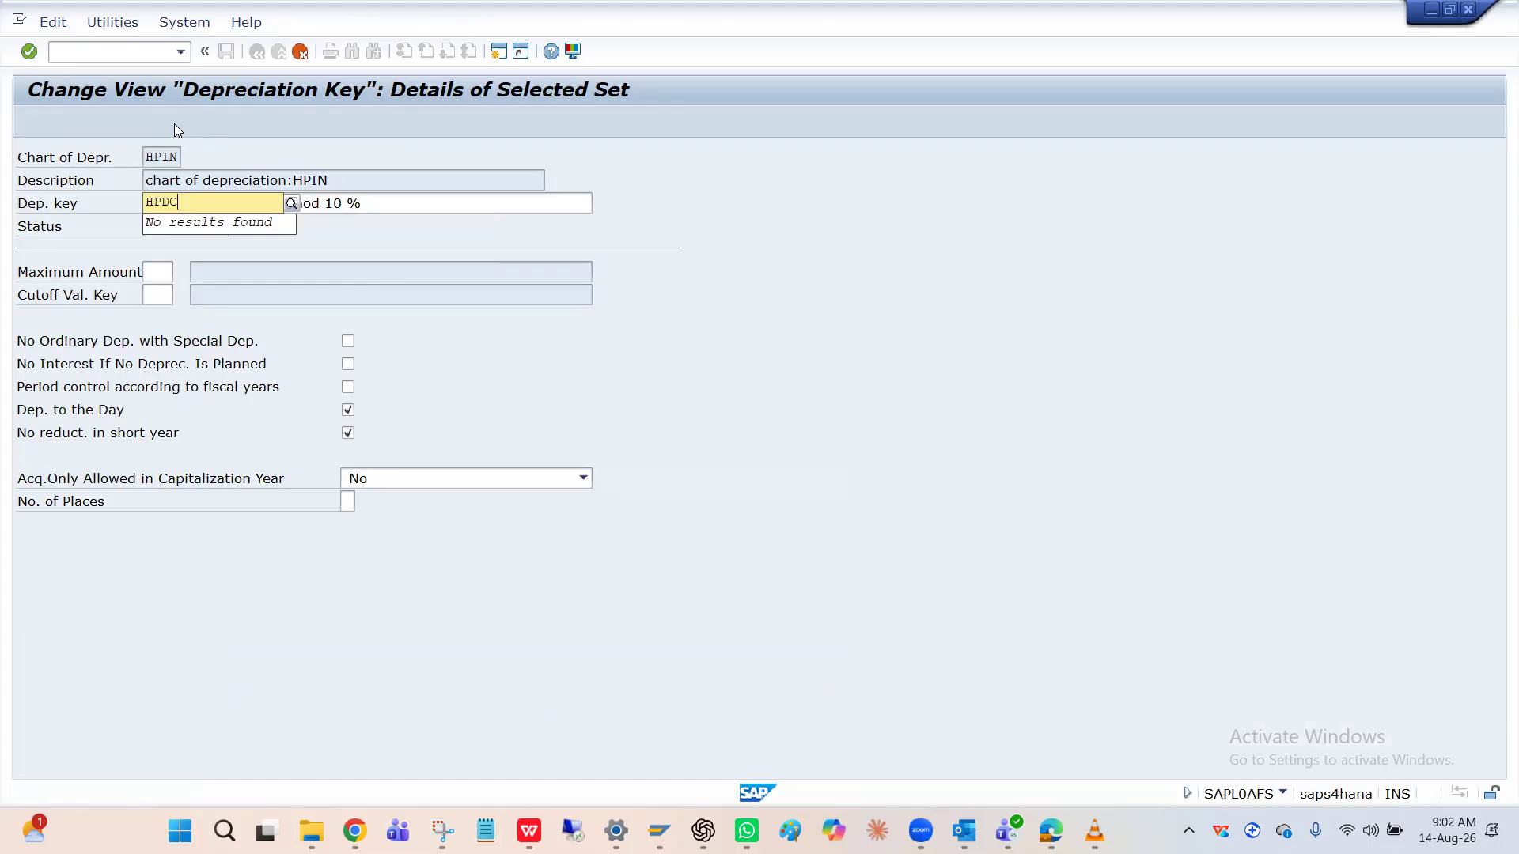
{"action": "key", "text": "Return"}
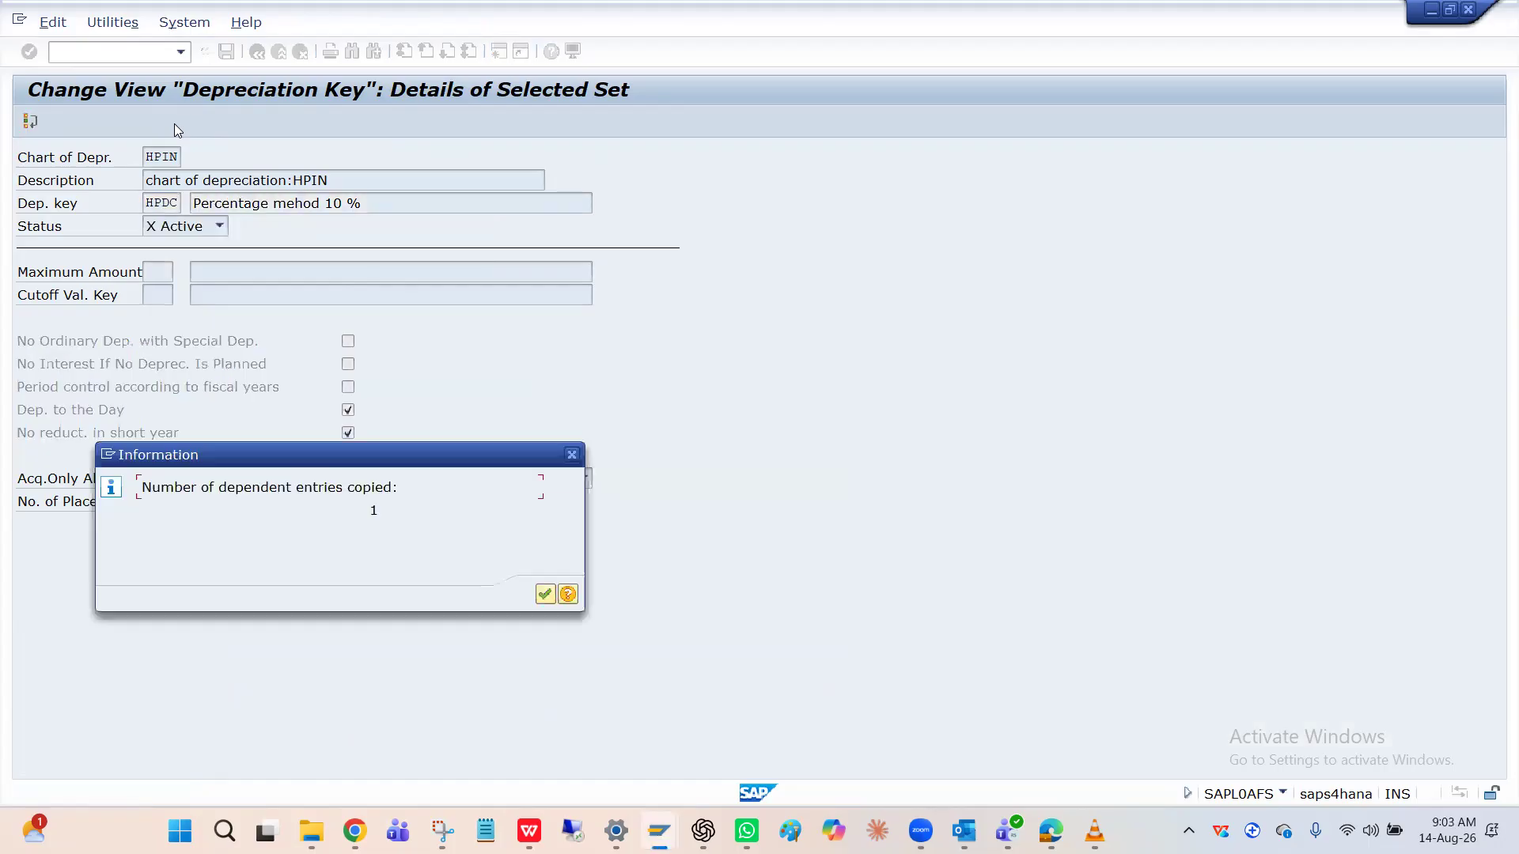
{"action": "key", "text": "Return"}
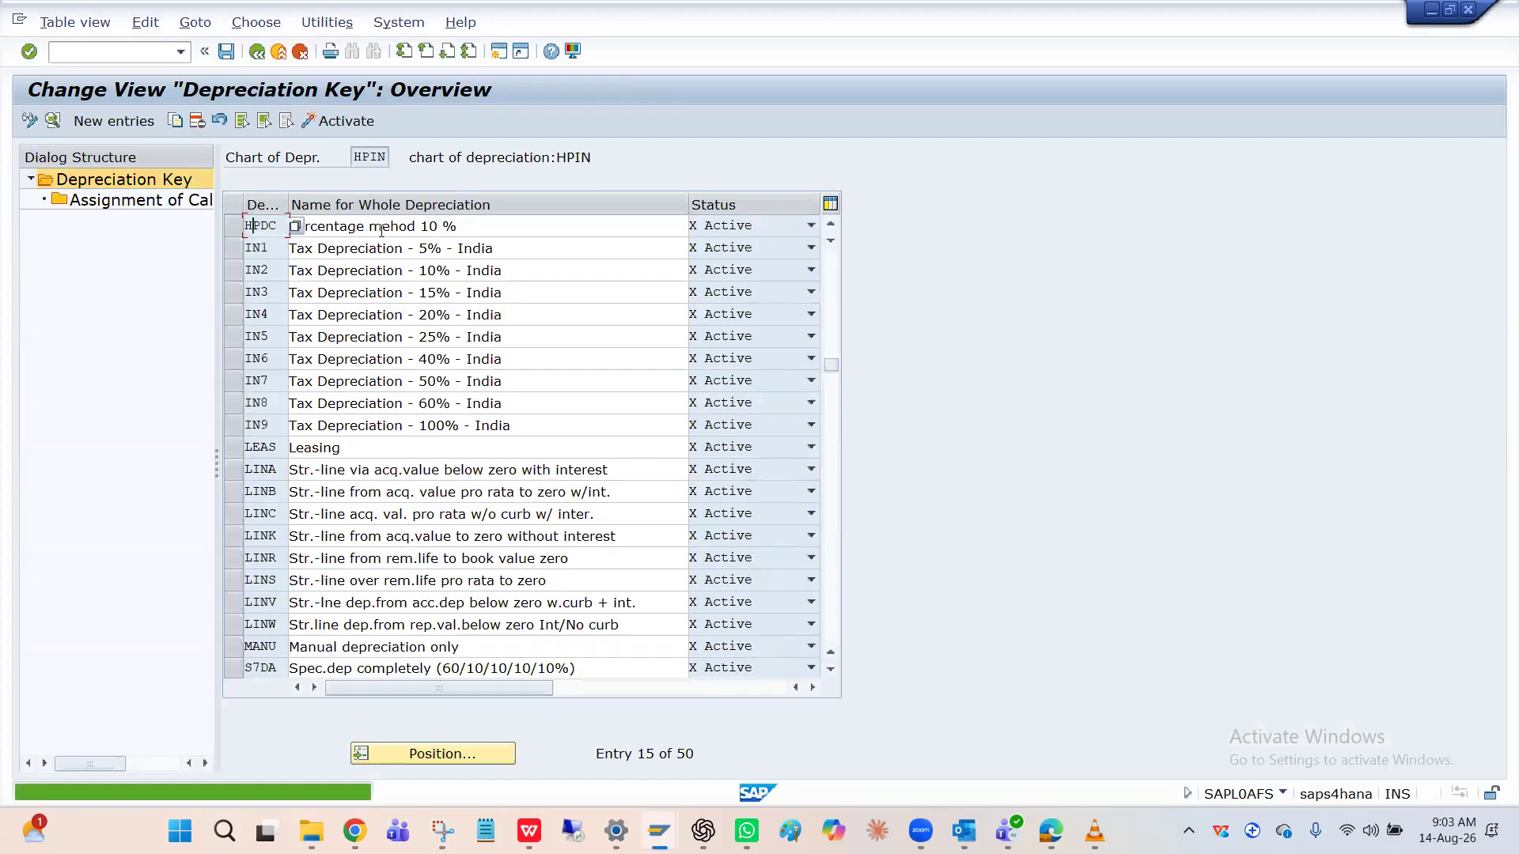
Step: Add "Declining" before "10 %" in the HPDC key's name and save it
{"action": "left_click", "coordinate": [479, 221]}
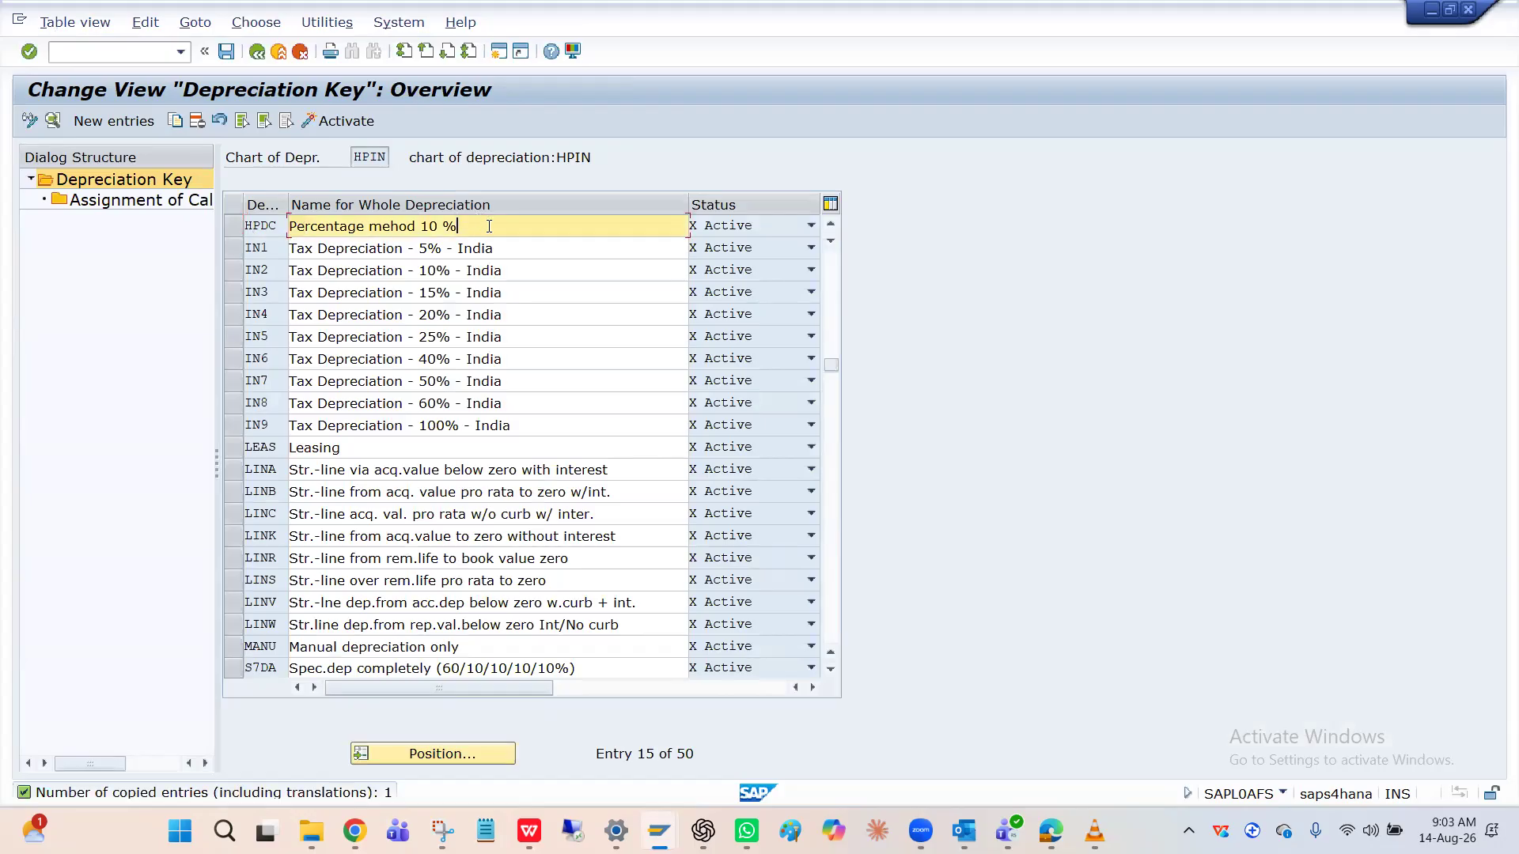
{"action": "type", "text": "Declining"}
{"action": "left_click", "coordinate": [227, 52]}
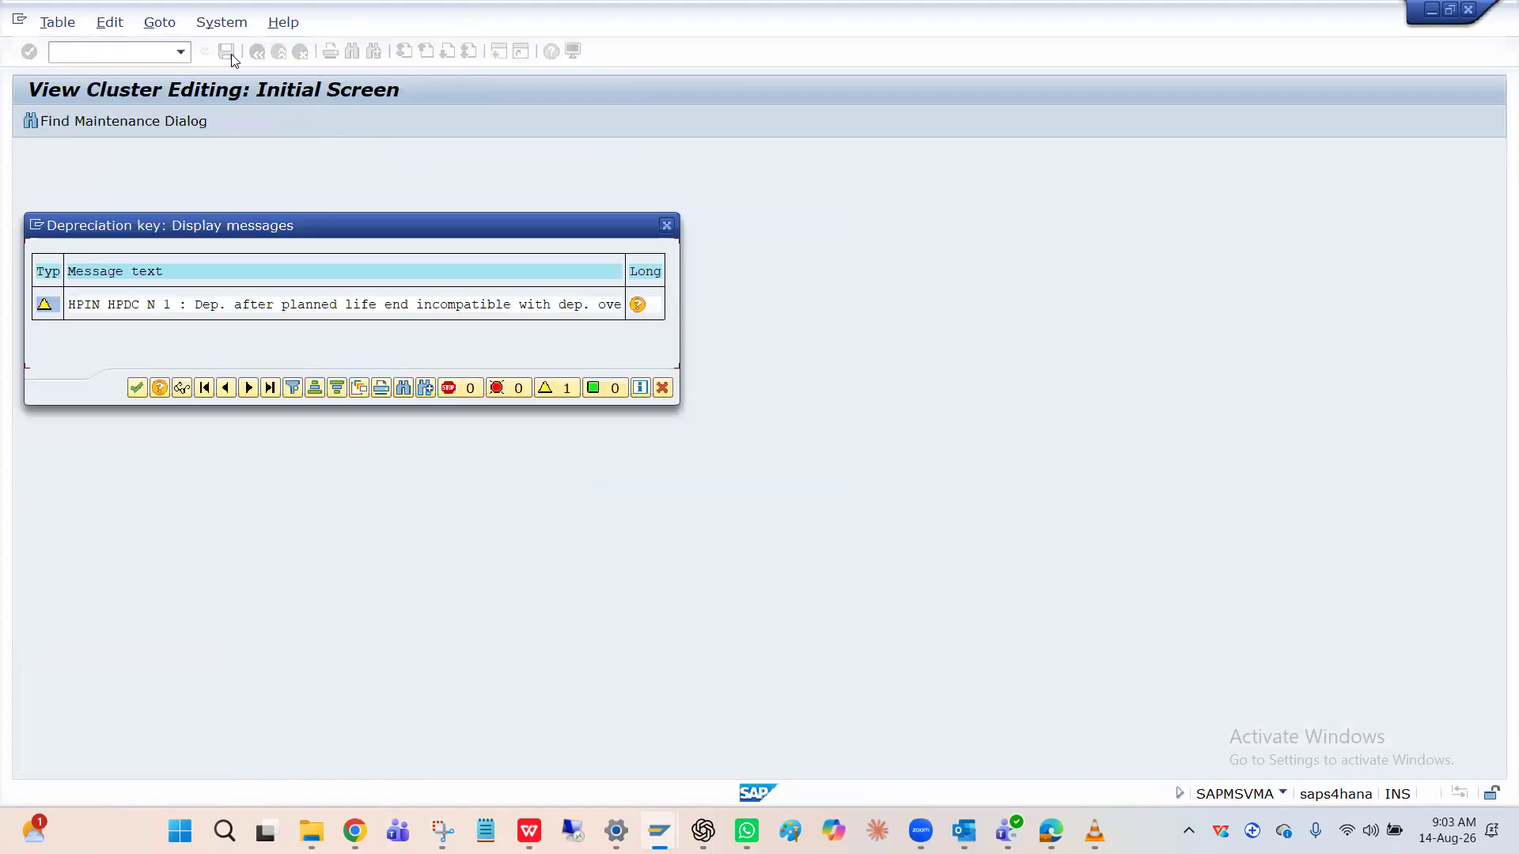
{"action": "key", "text": "Return"}
{"action": "key", "text": "Return"}
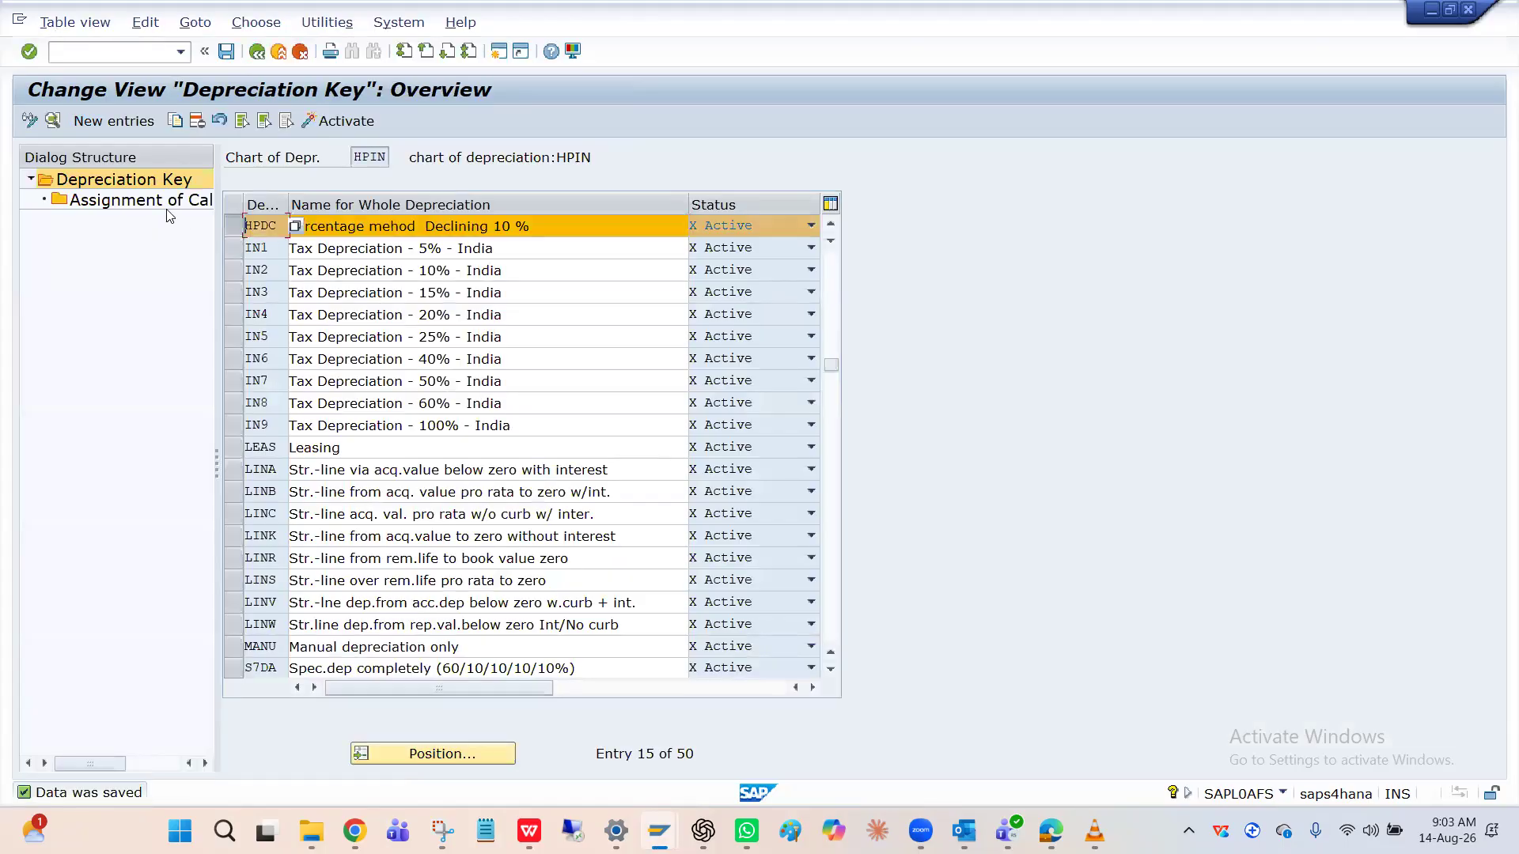
Step: Set the Class in HPDC's calculation method assignment to 2 Declining-balance depreciation and save
{"action": "double_click", "coordinate": [162, 206]}
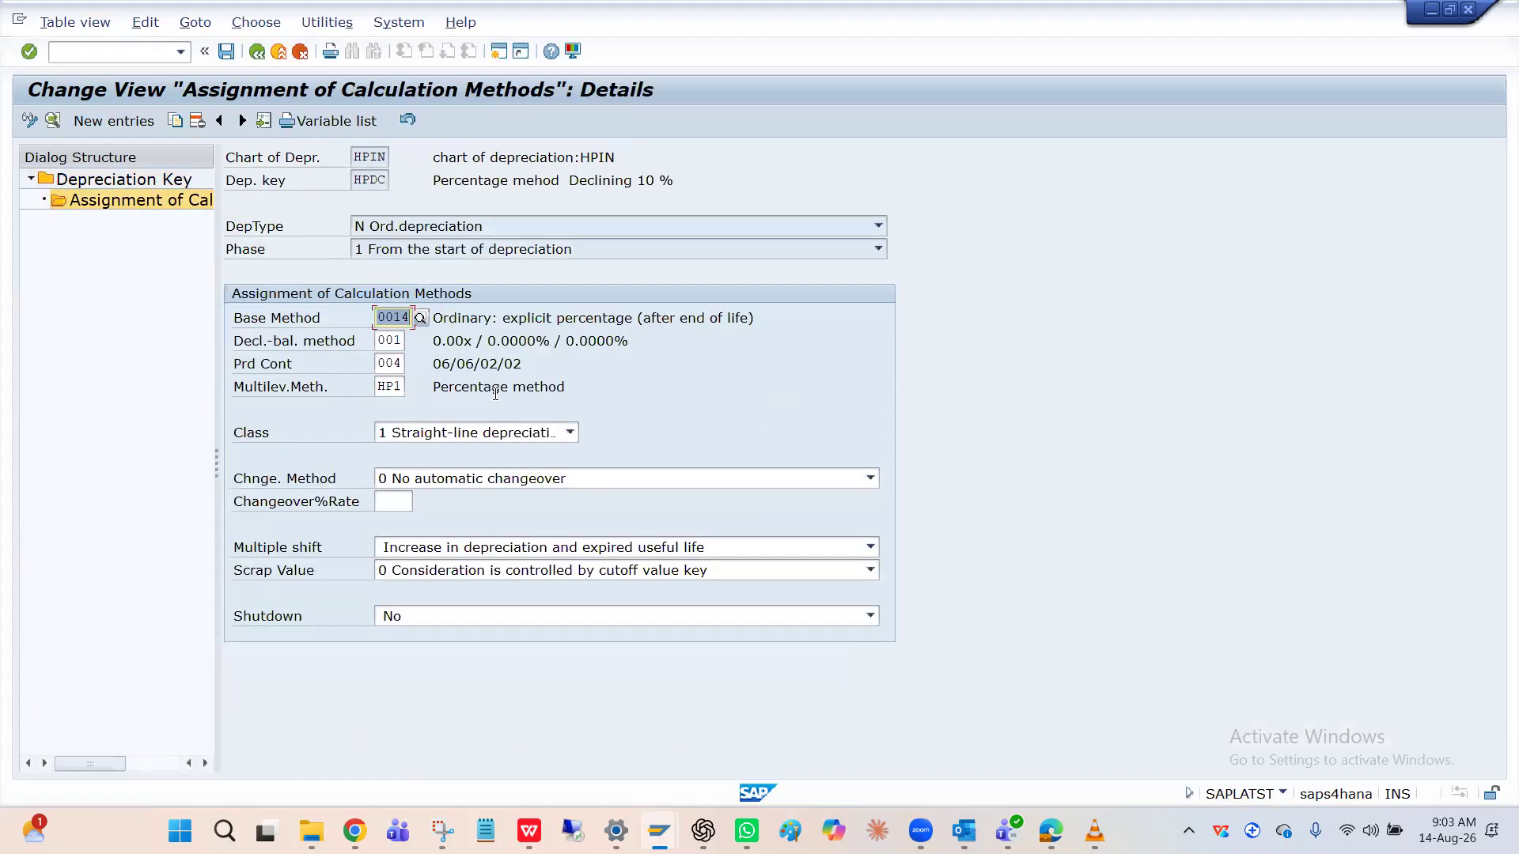
{"action": "left_click", "coordinate": [570, 432]}
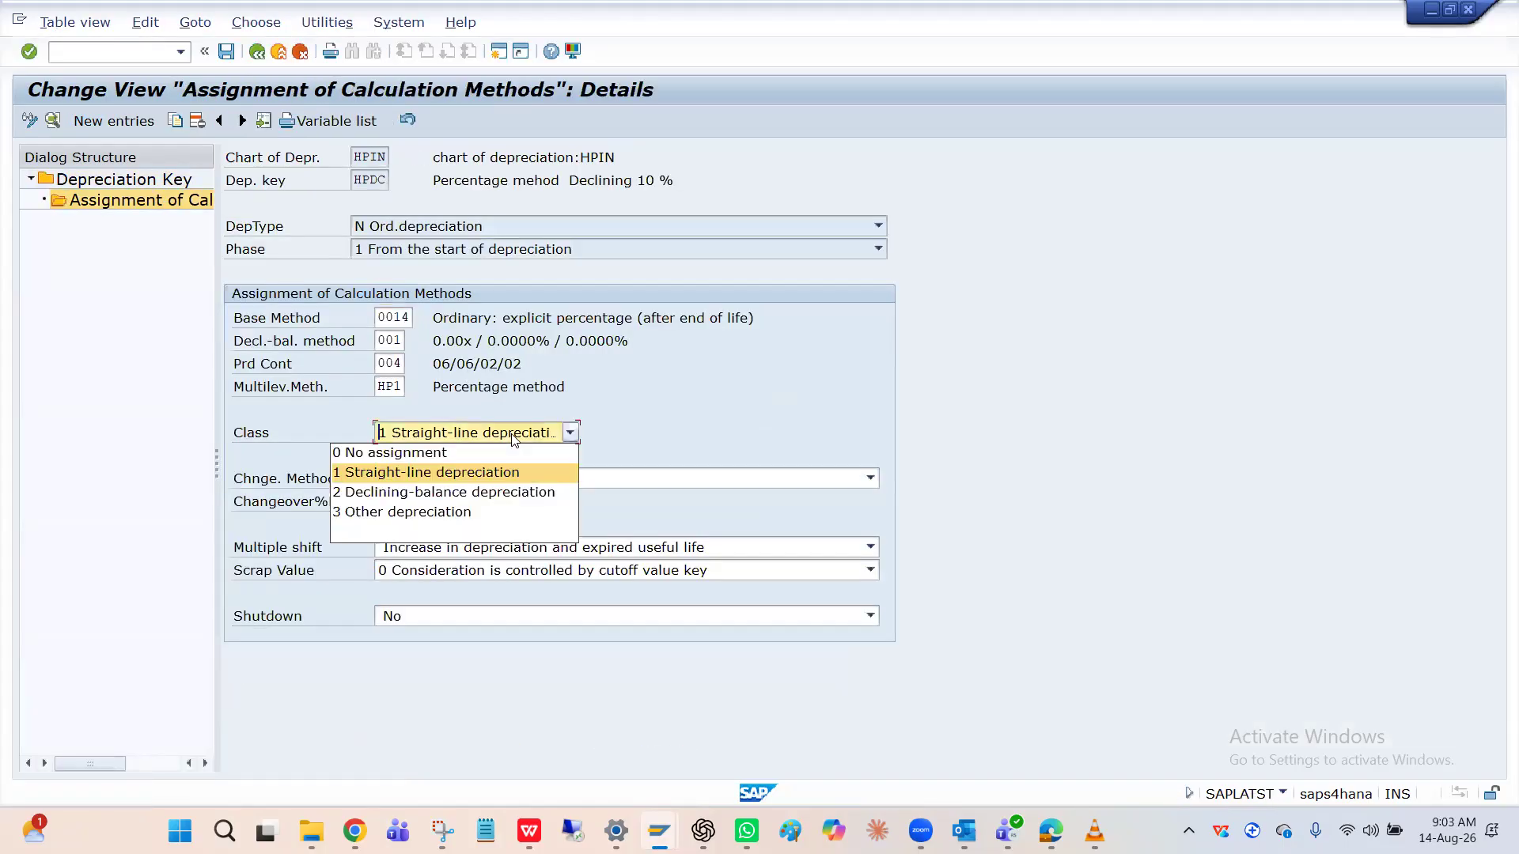
{"action": "left_click", "coordinate": [449, 492]}
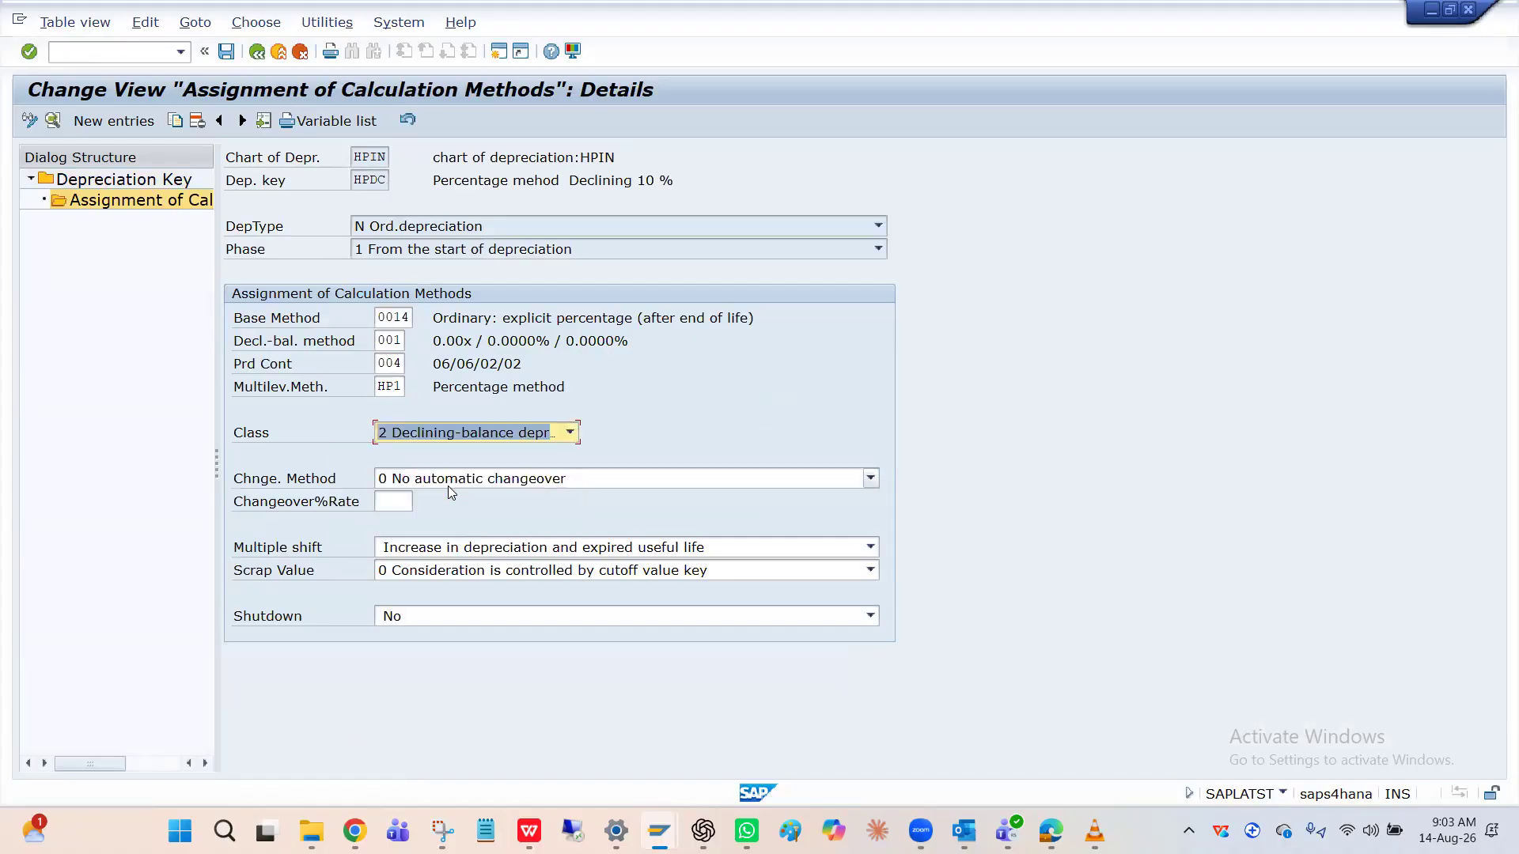
{"action": "left_click", "coordinate": [228, 53]}
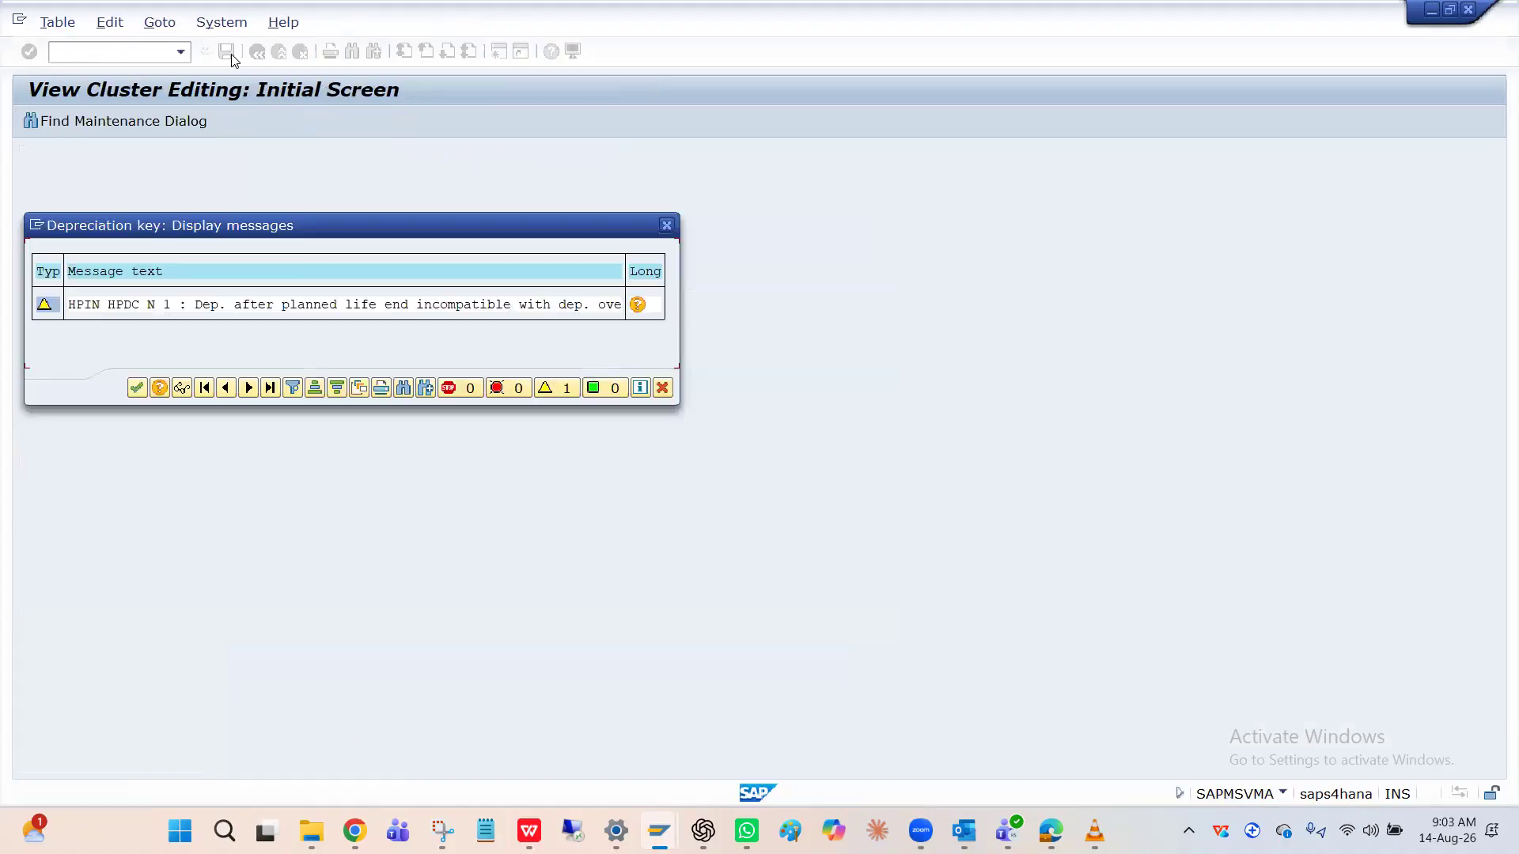
{"action": "key", "text": "Return"}
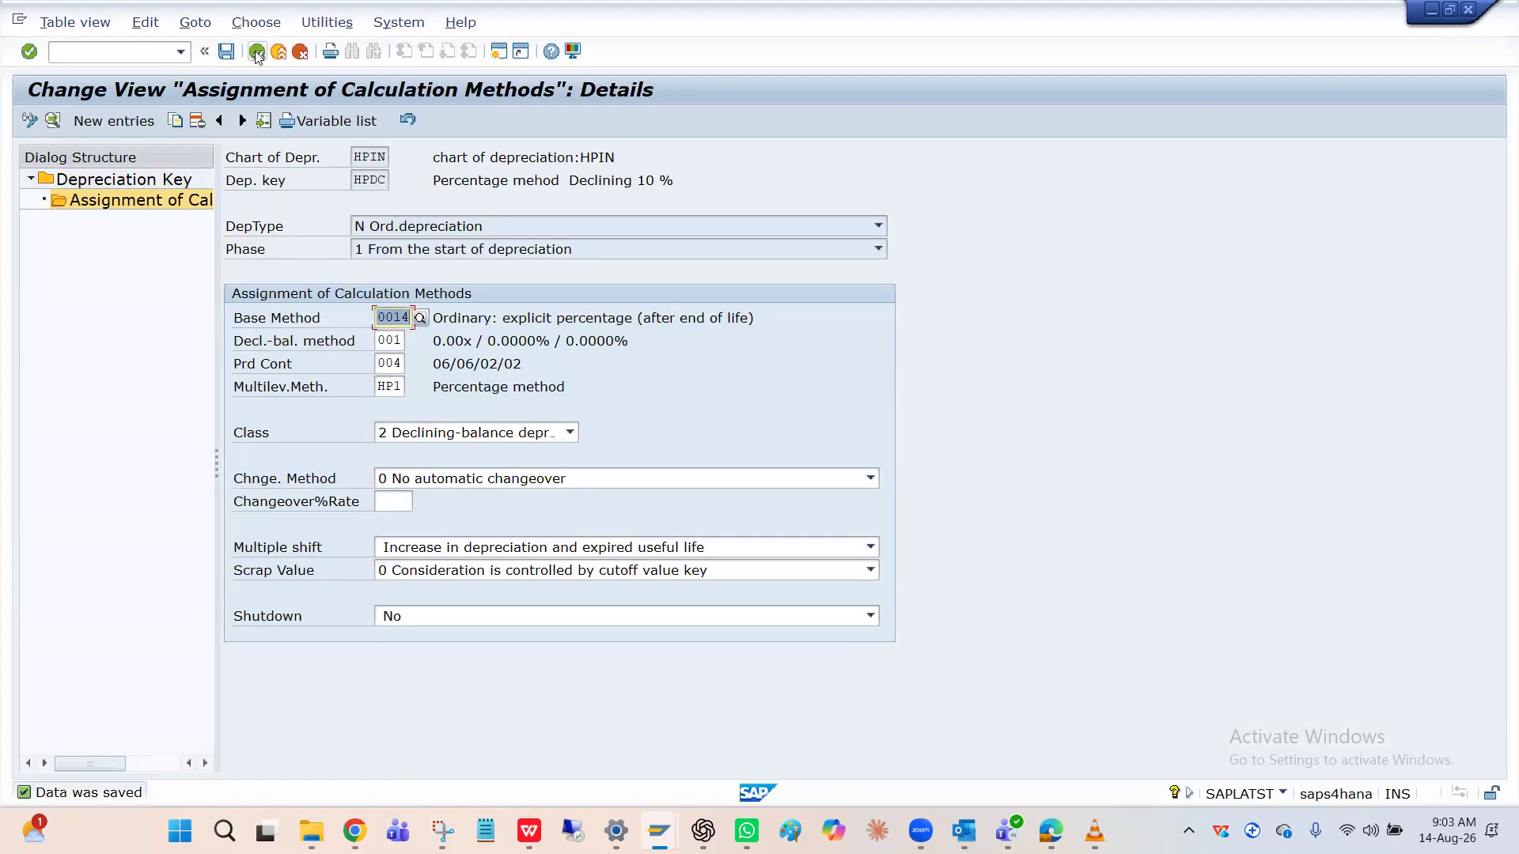
Step: Switch to the Asset Explorer session and open asset 2001 of company code HPIN for changing with transaction AS02
{"action": "key", "text": "alt+Tab"}
{"action": "type", "text": "/nAs"}
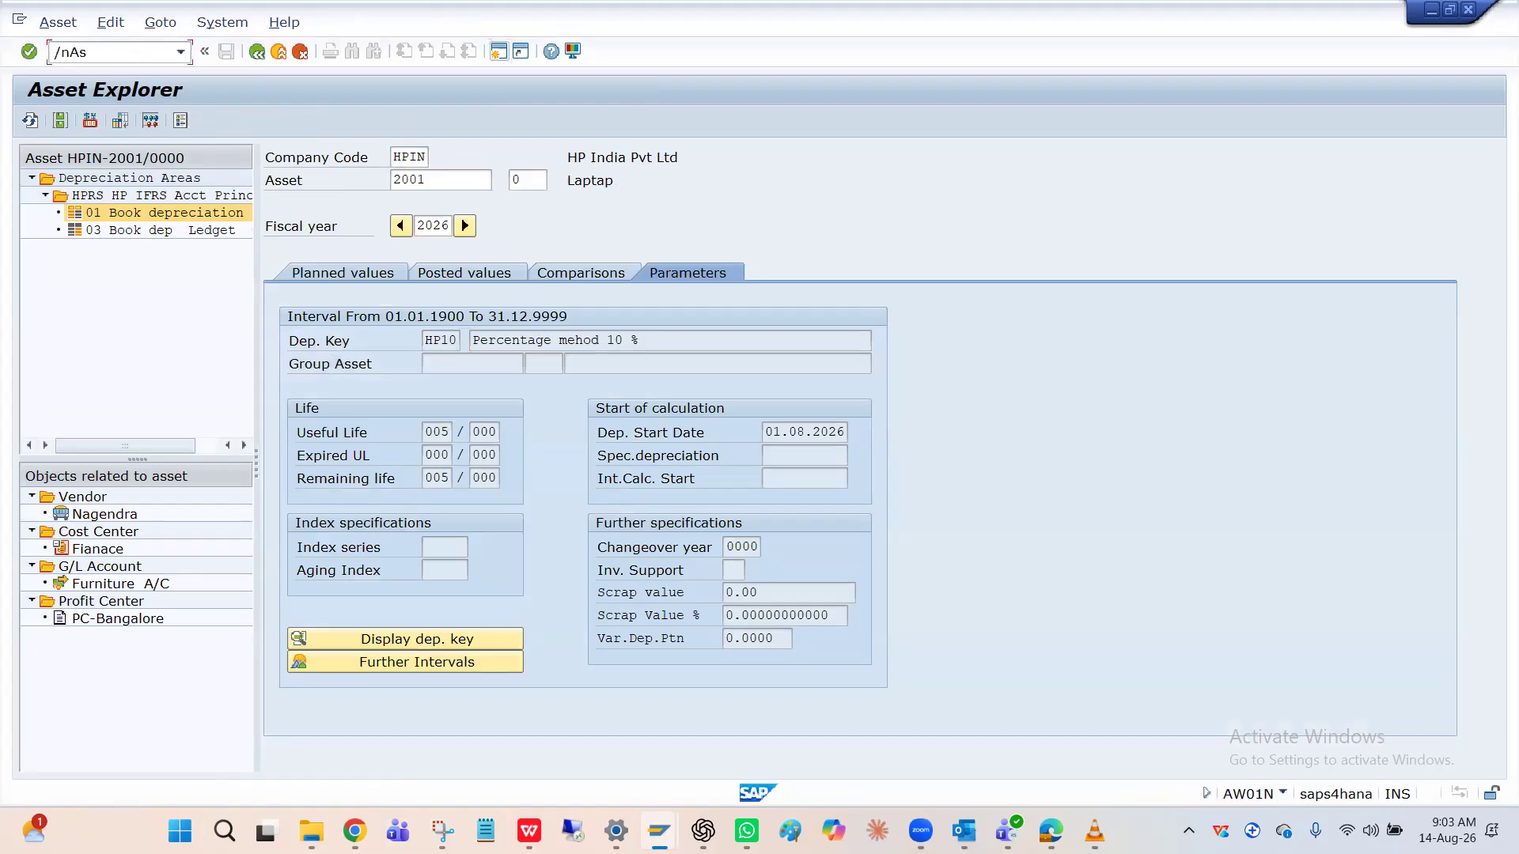
{"action": "type", "text": "02"}
{"action": "key", "text": "Return"}
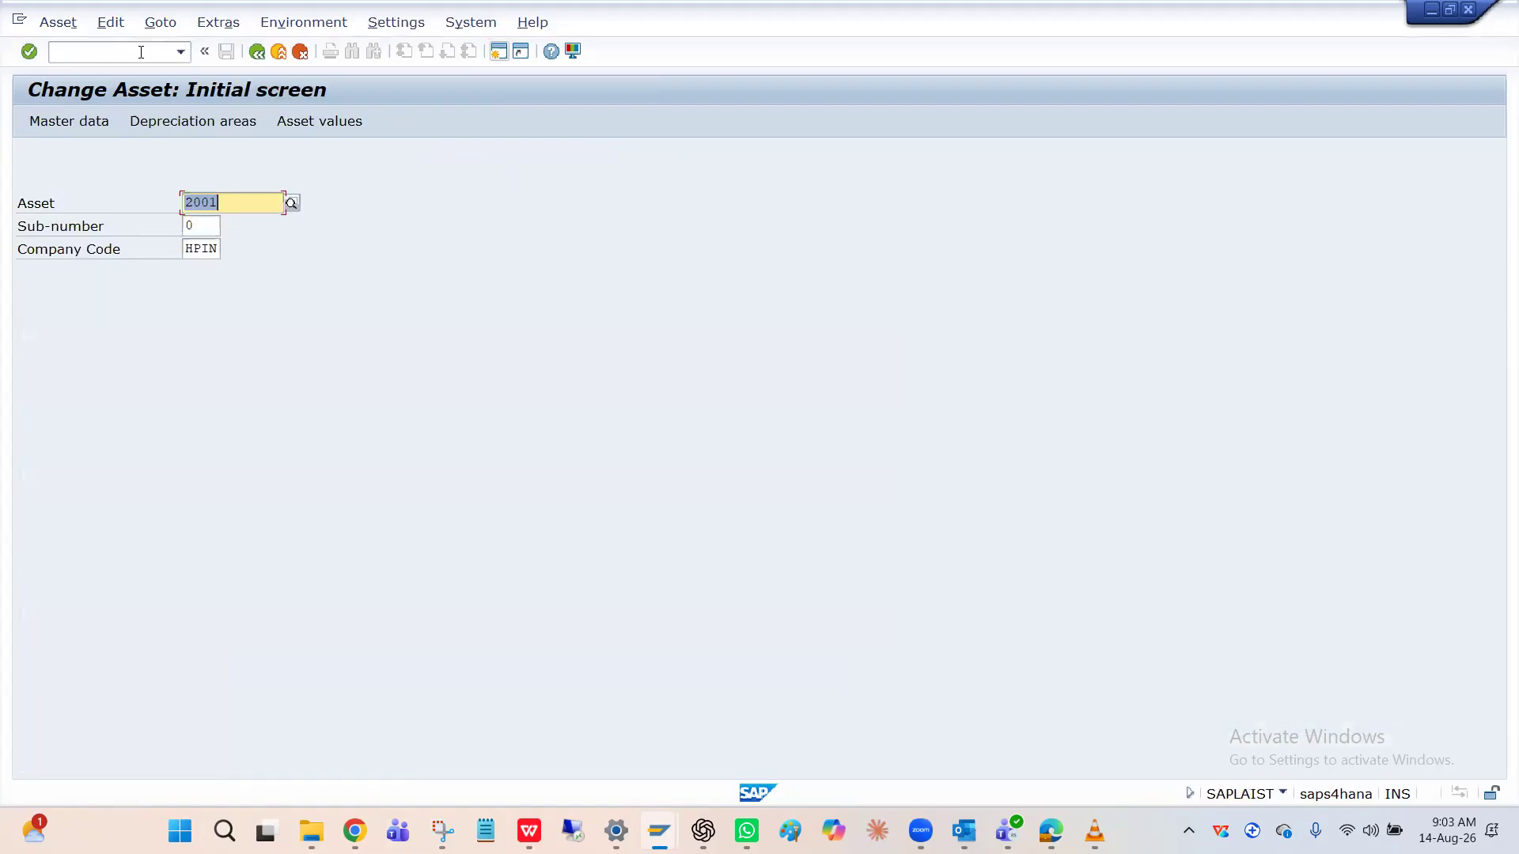
{"action": "key", "text": "Return"}
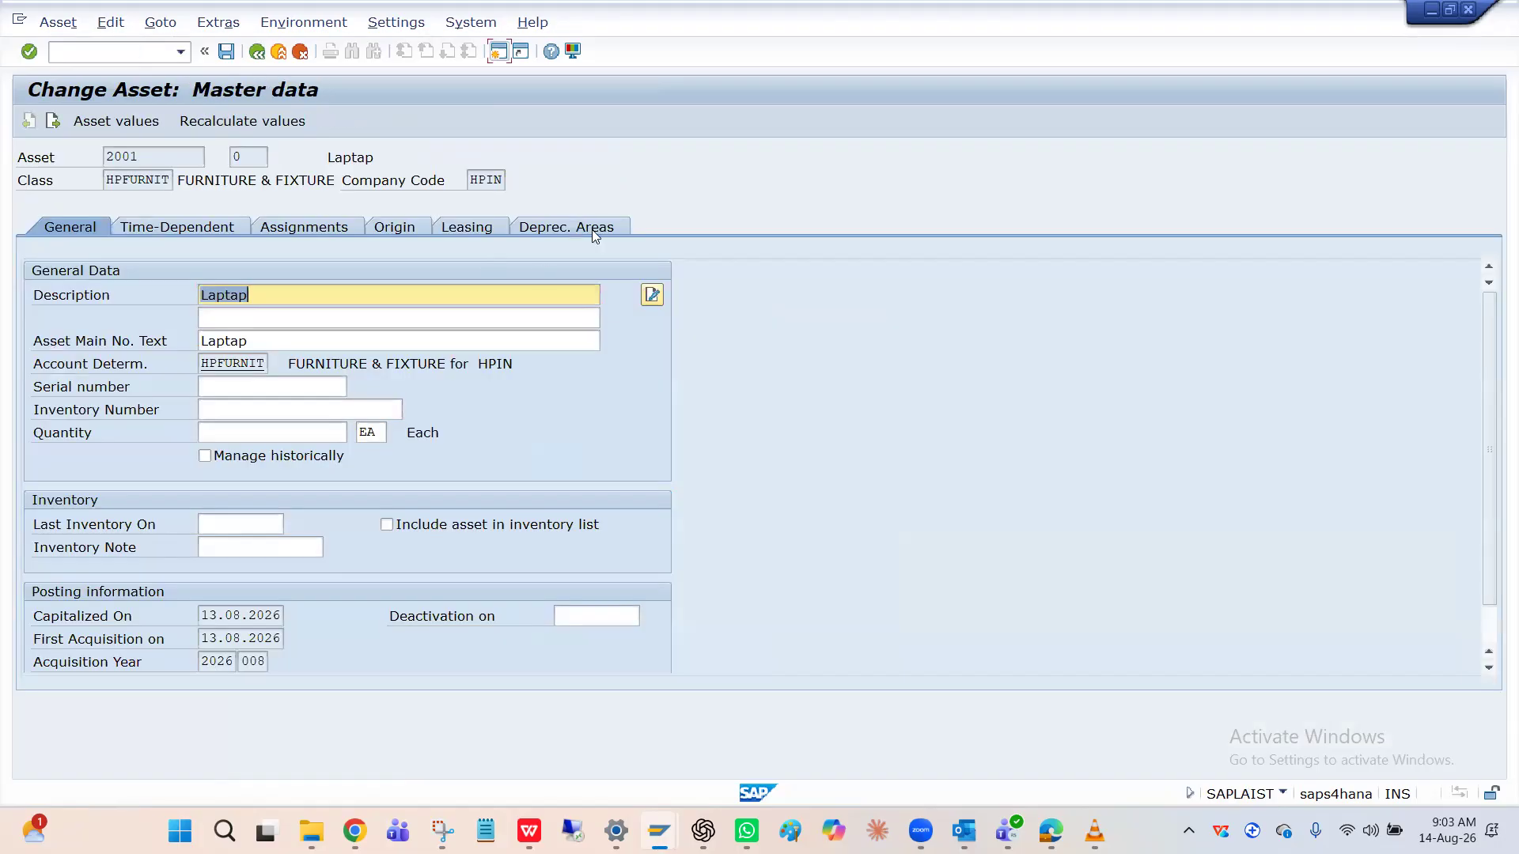
Step: Set the depreciation key of asset 2001's area 01 to HPDC and save the asset
{"action": "left_click", "coordinate": [592, 229]}
{"action": "key", "text": "Delete"}
{"action": "type", "text": "HP10"}
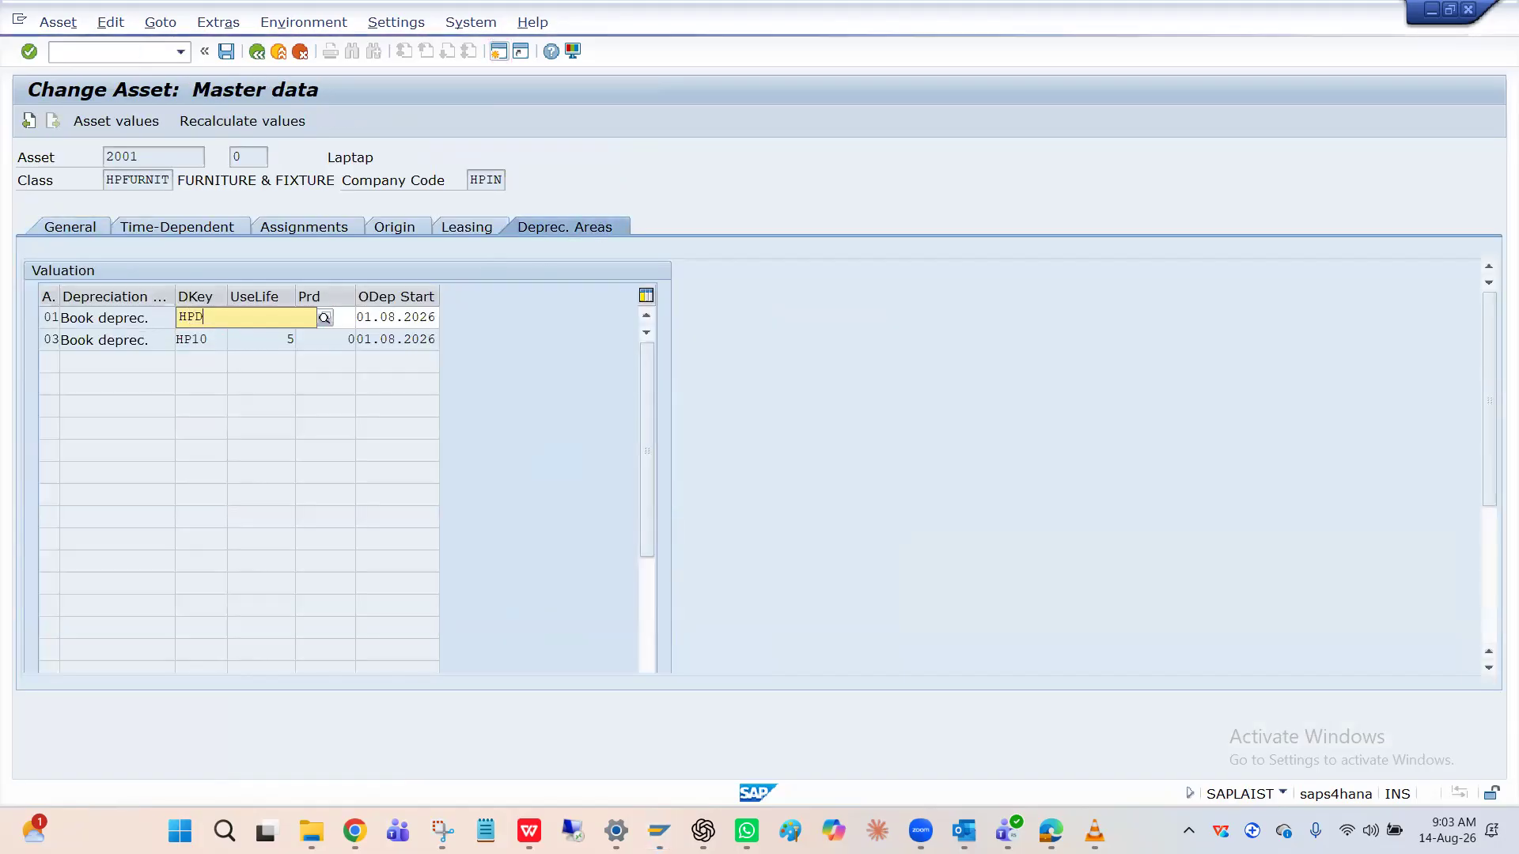
{"action": "key", "text": "Return"}
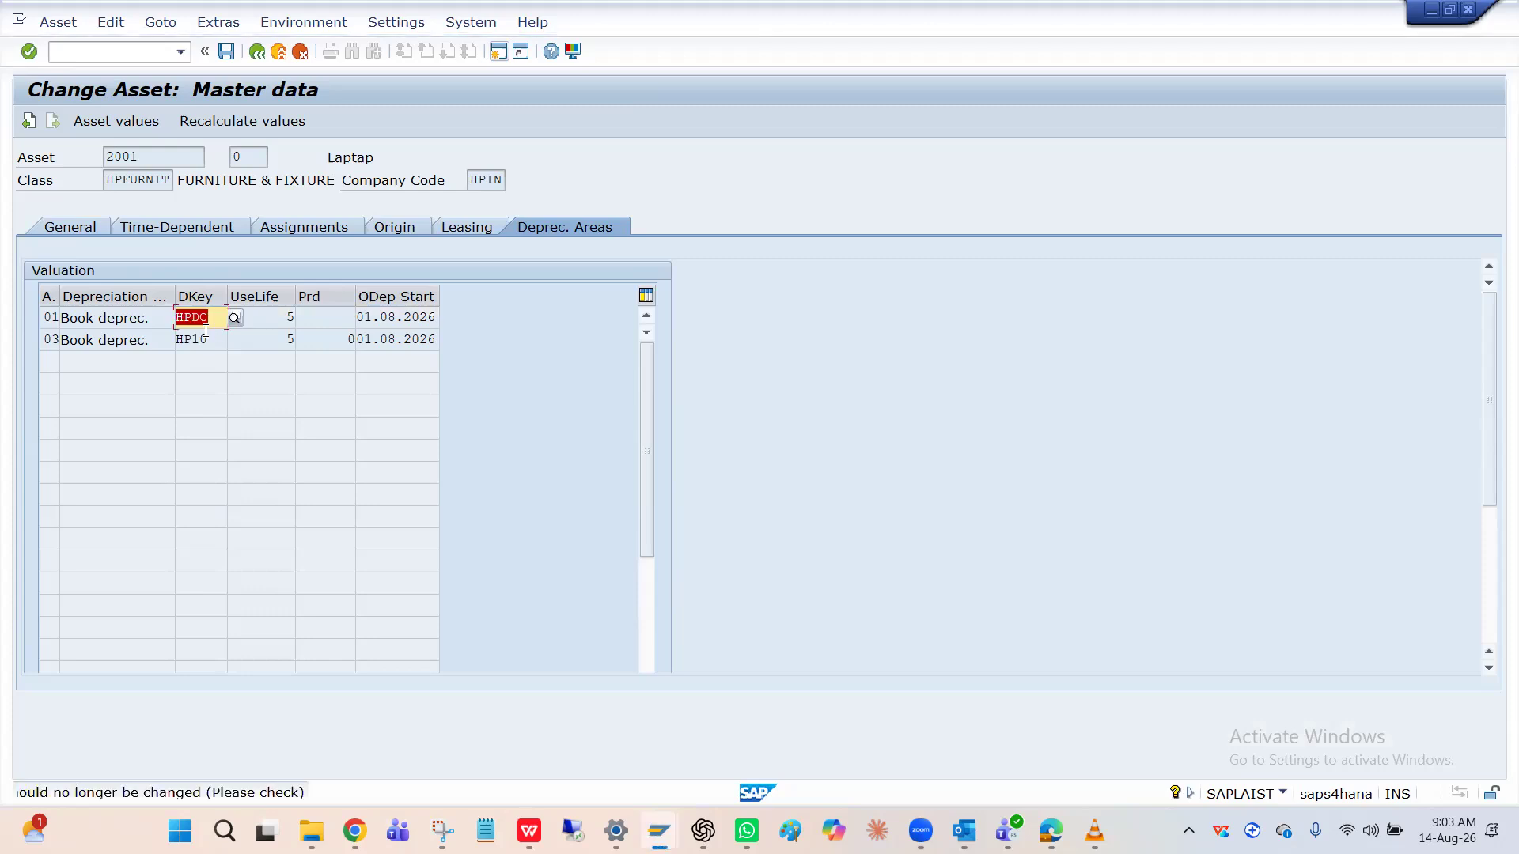
{"action": "key", "text": "Return"}
{"action": "key", "text": "Return"}
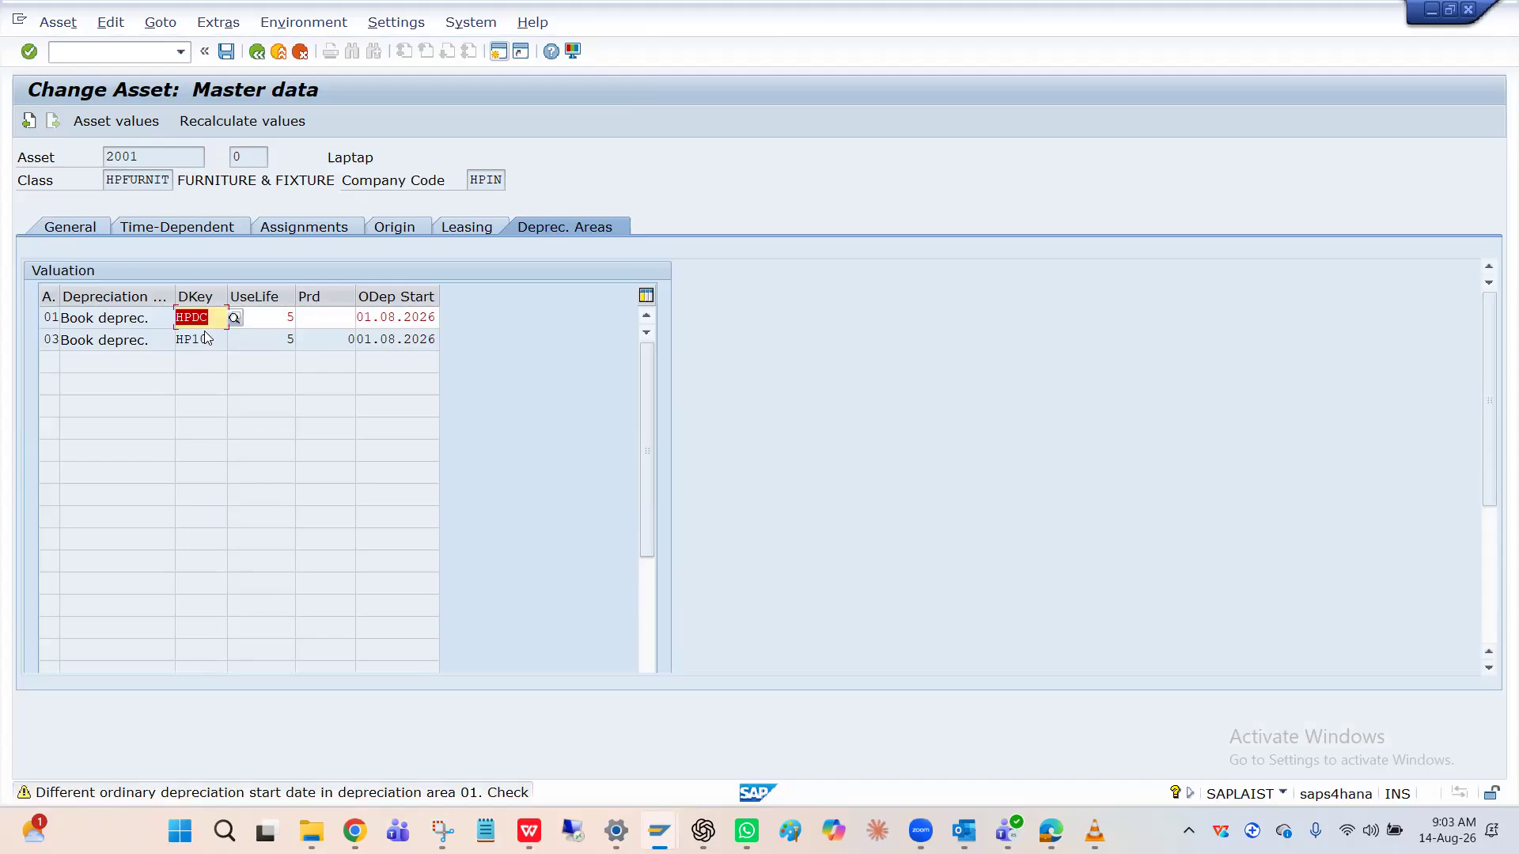
{"action": "key", "text": "Return"}
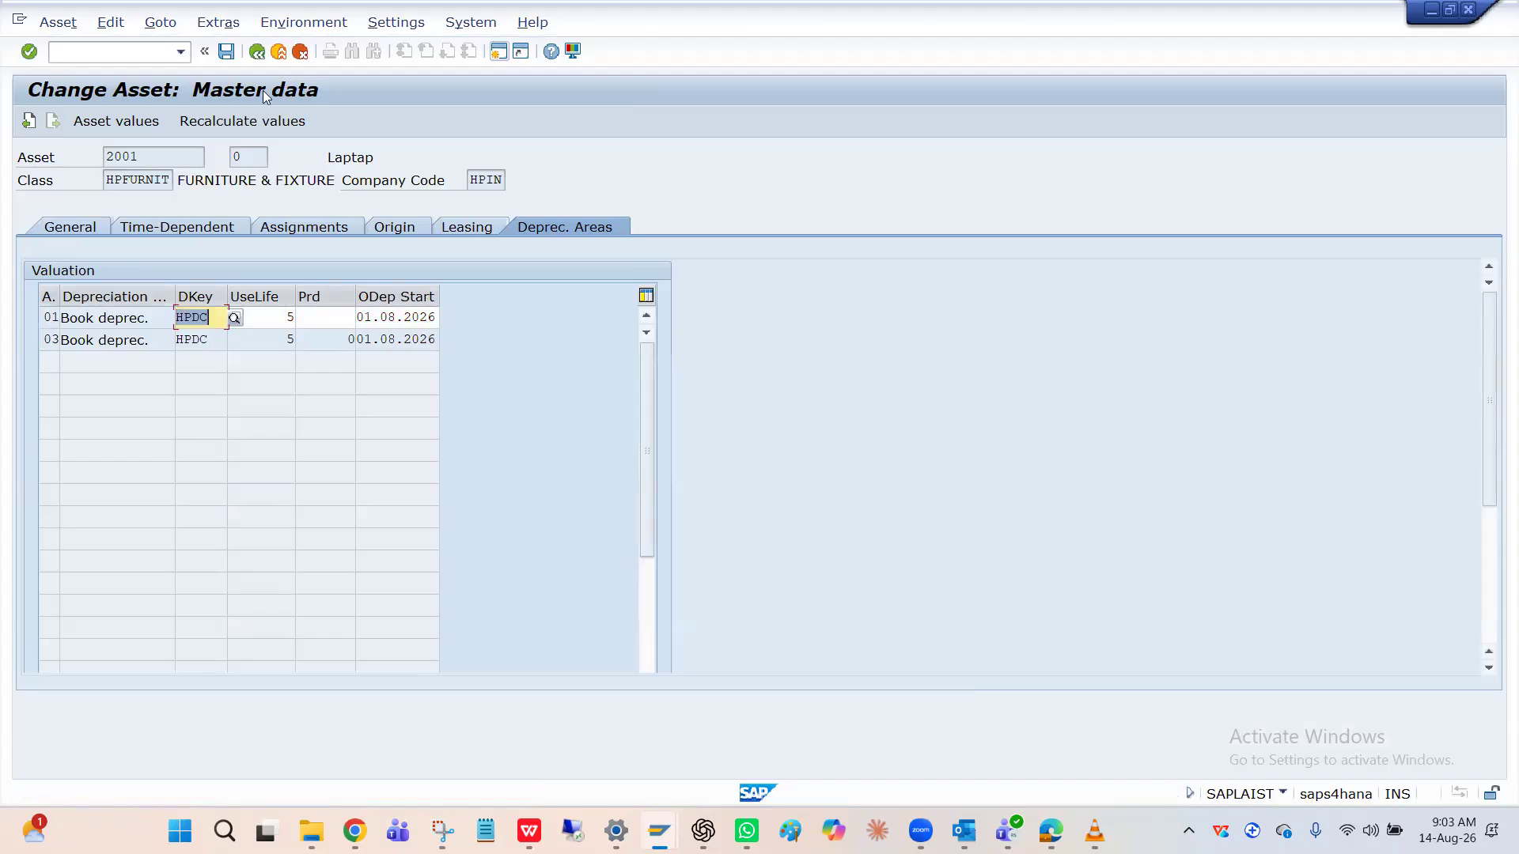
{"action": "left_click", "coordinate": [232, 57]}
{"action": "left_click", "coordinate": [233, 58]}
{"action": "left_click", "coordinate": [233, 57]}
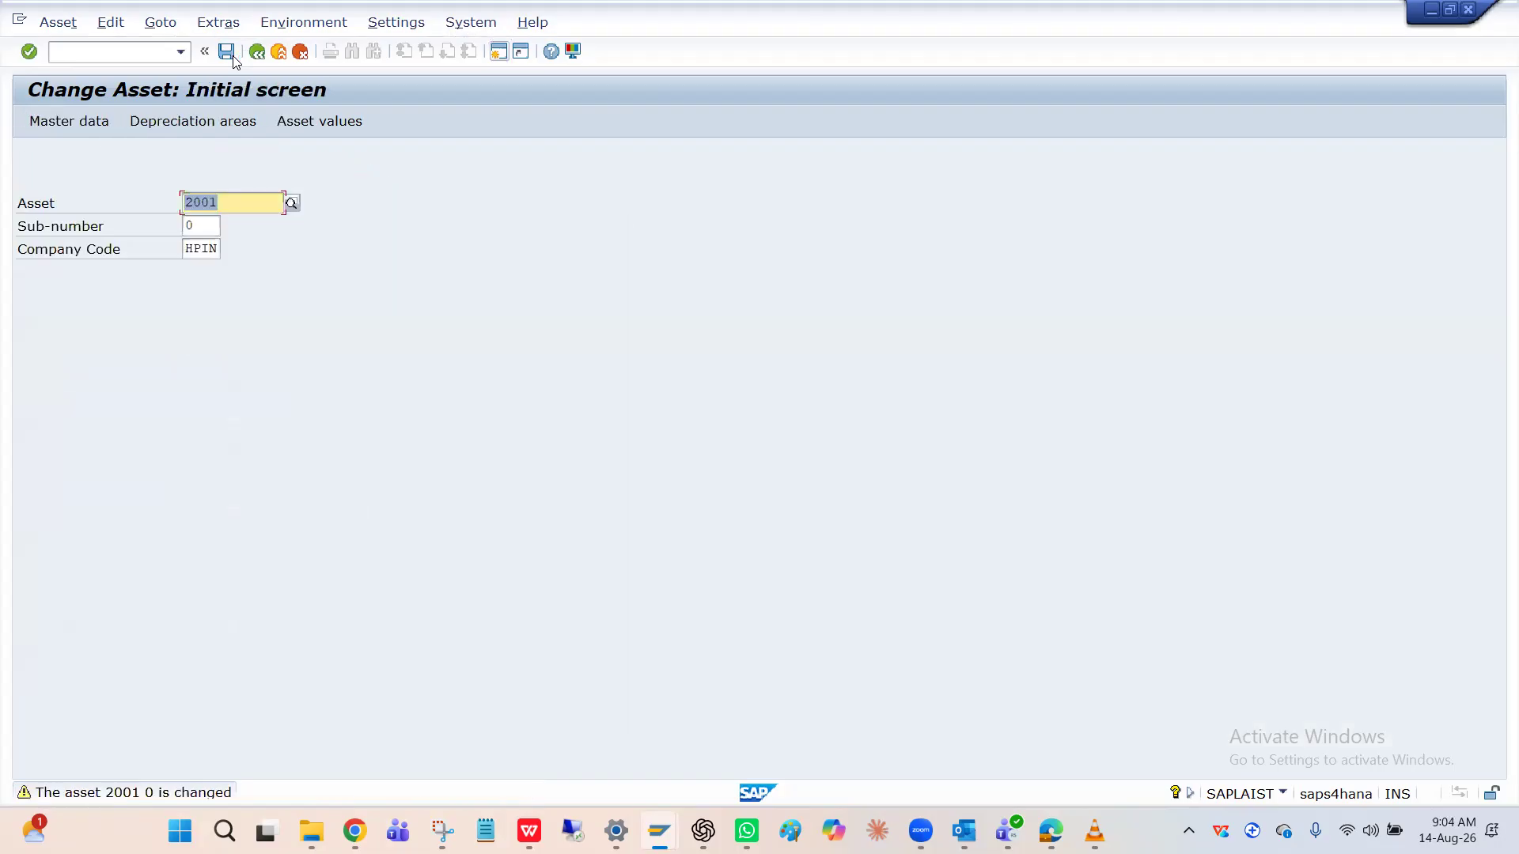
Step: Display asset 2001's values and examine the posted and planned depreciation per period for book depreciation area 01
{"action": "left_click", "coordinate": [329, 121]}
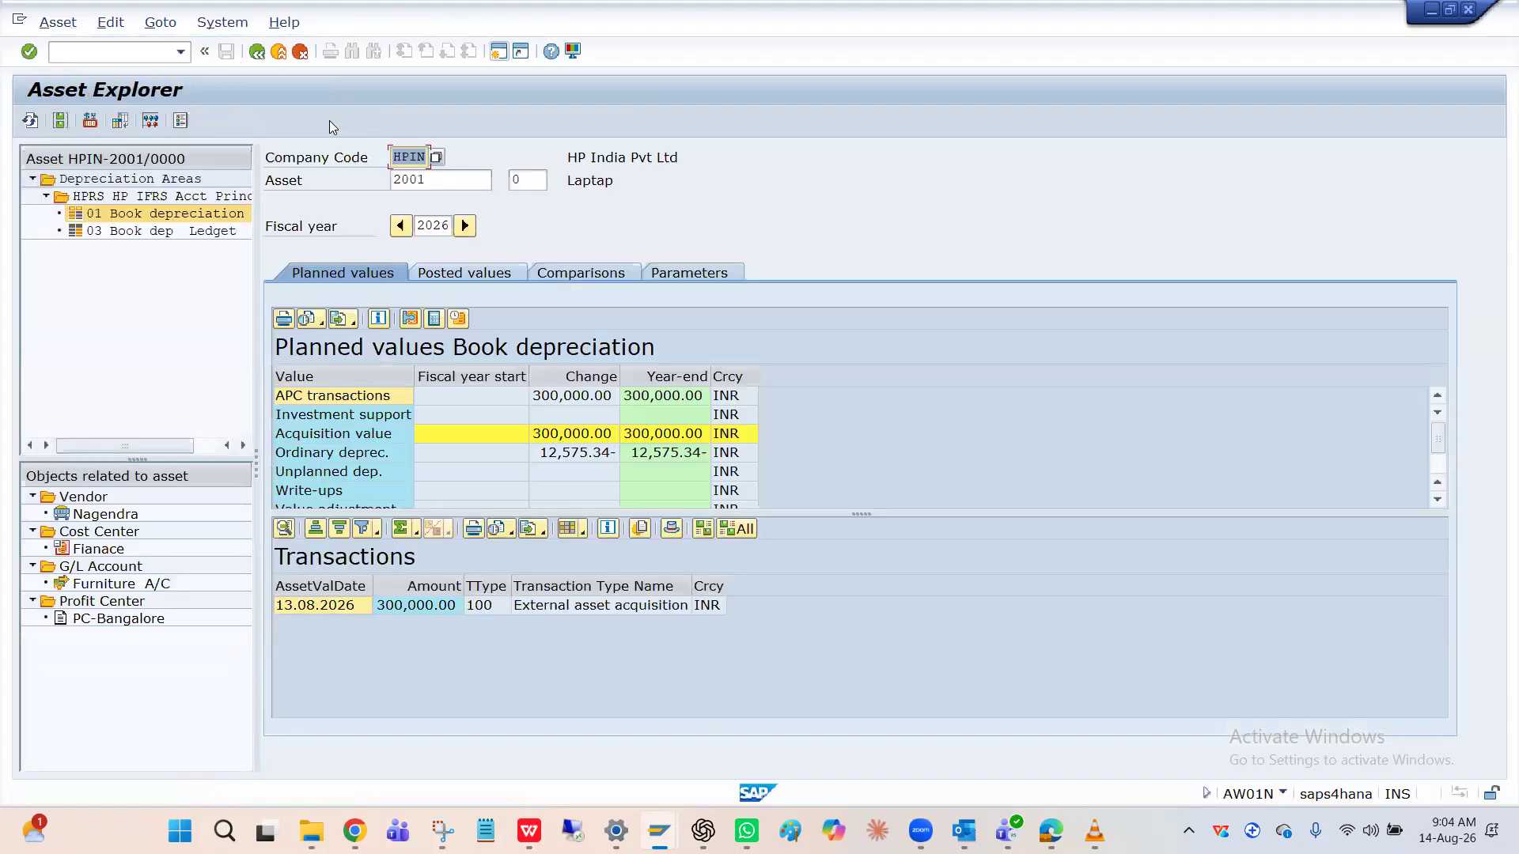
{"action": "left_click", "coordinate": [475, 273]}
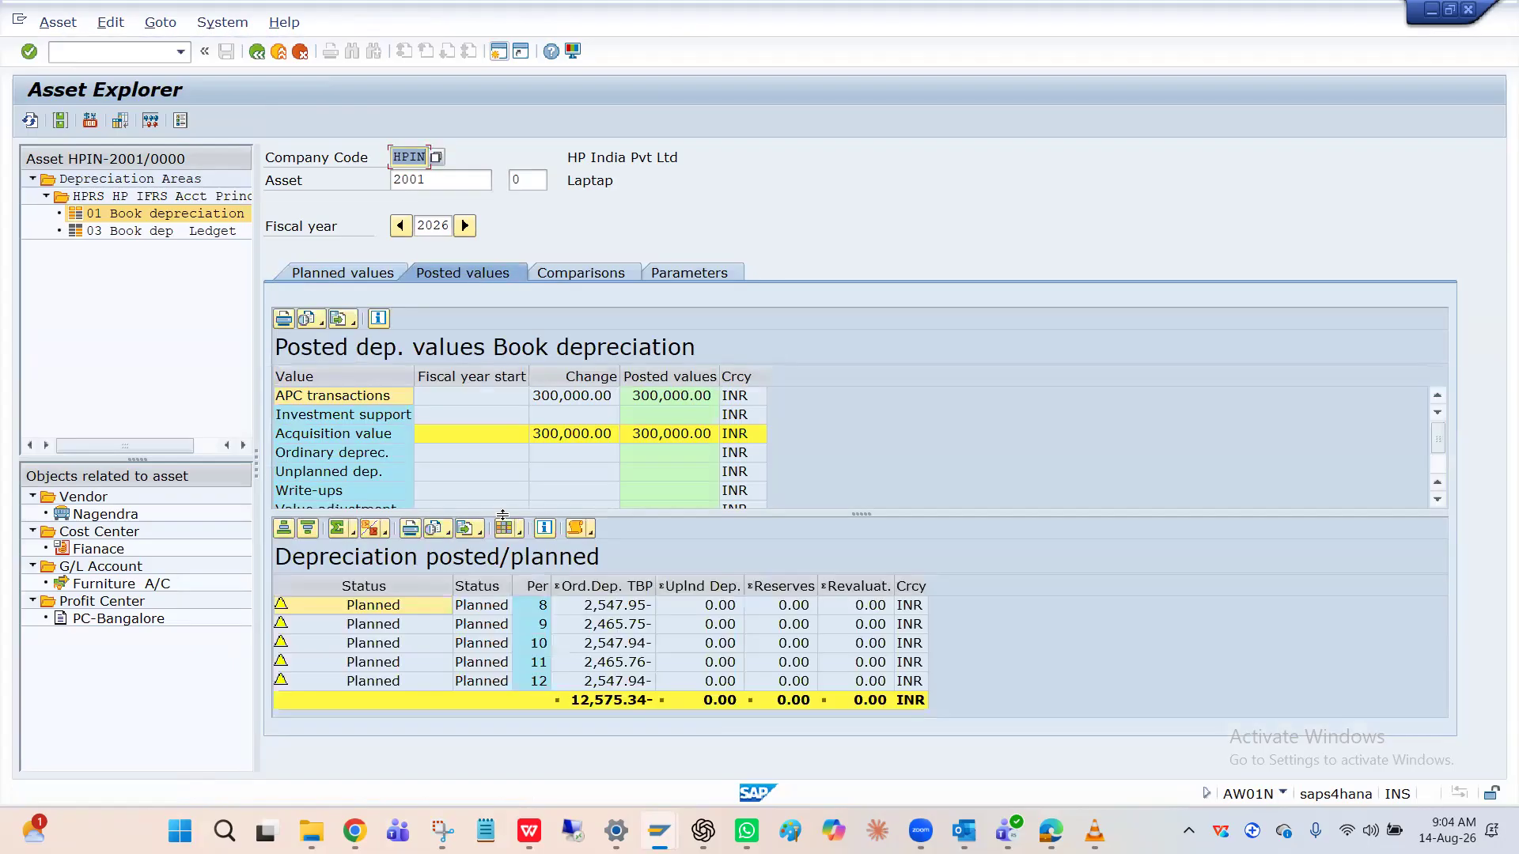
{"action": "left_click", "coordinate": [577, 606]}
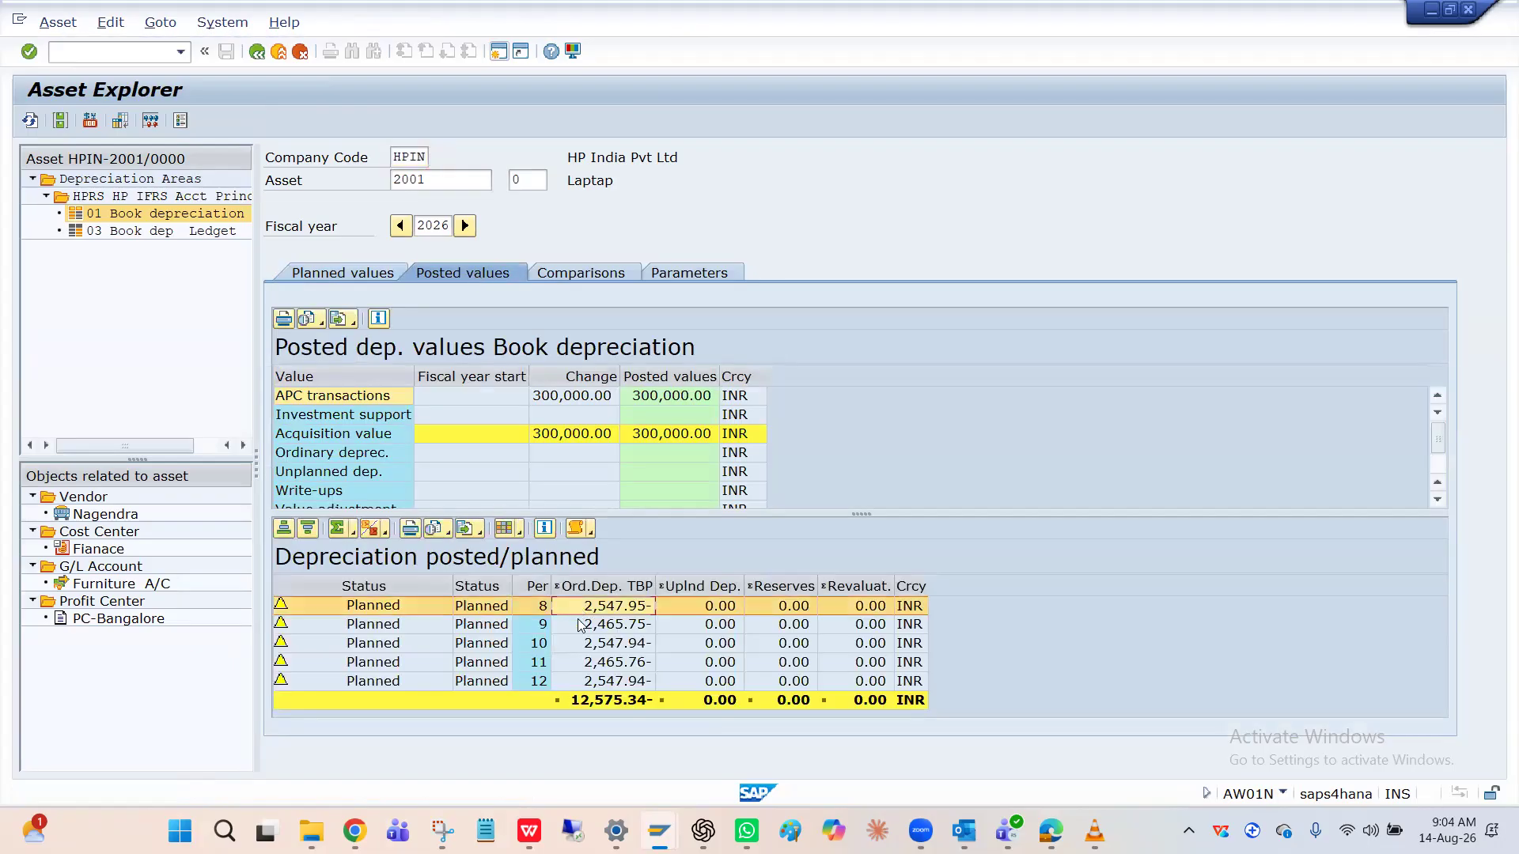
Step: Examine asset 2001's planned depreciation amounts for periods 8 to 12 and try to move to the next fiscal year
{"action": "left_click", "coordinate": [583, 625]}
{"action": "left_click", "coordinate": [582, 644]}
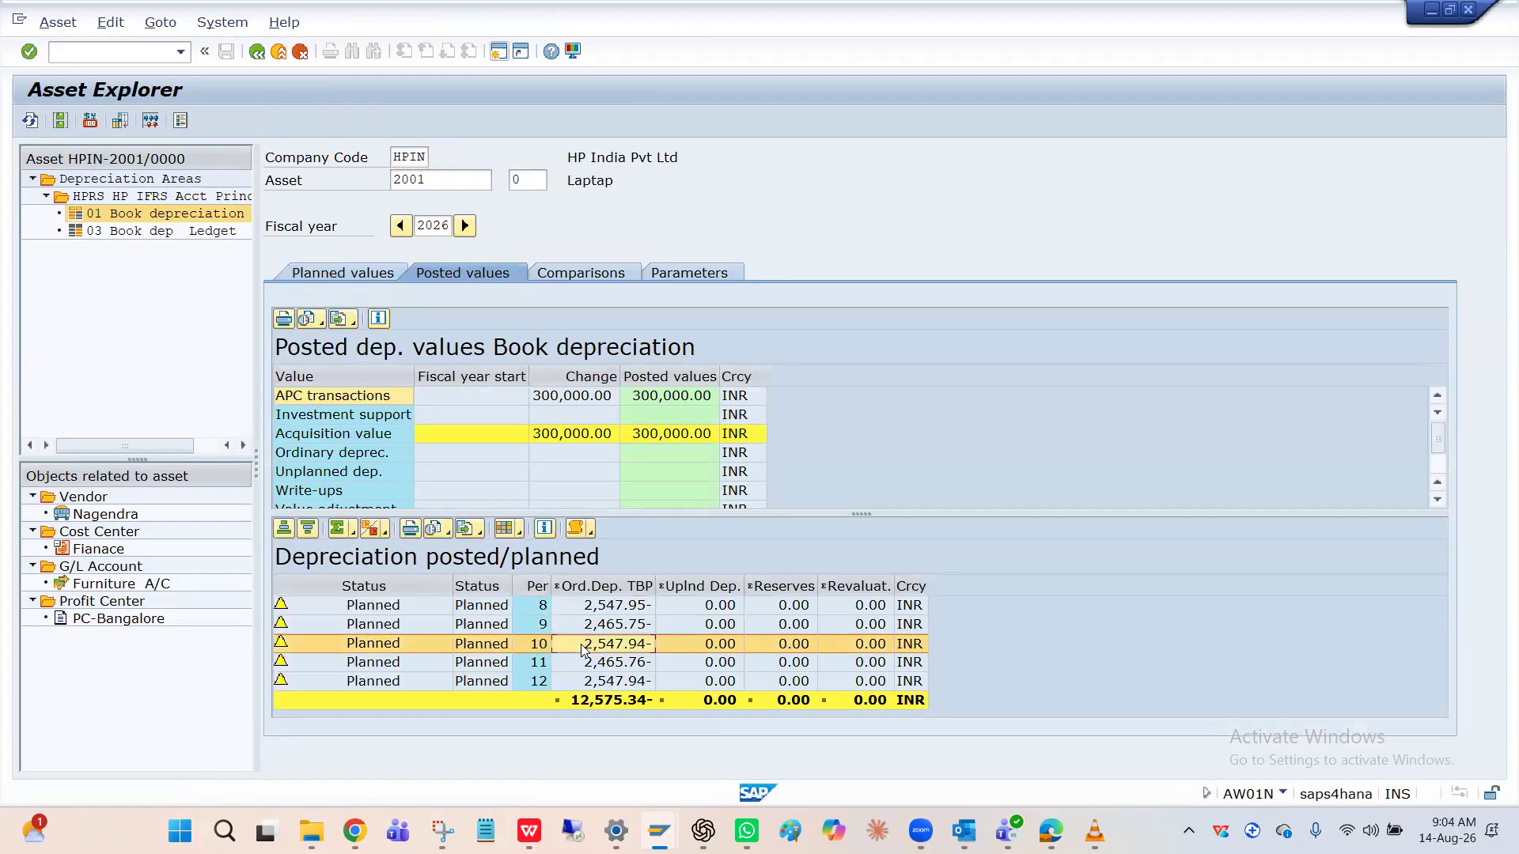
{"action": "left_click", "coordinate": [583, 663]}
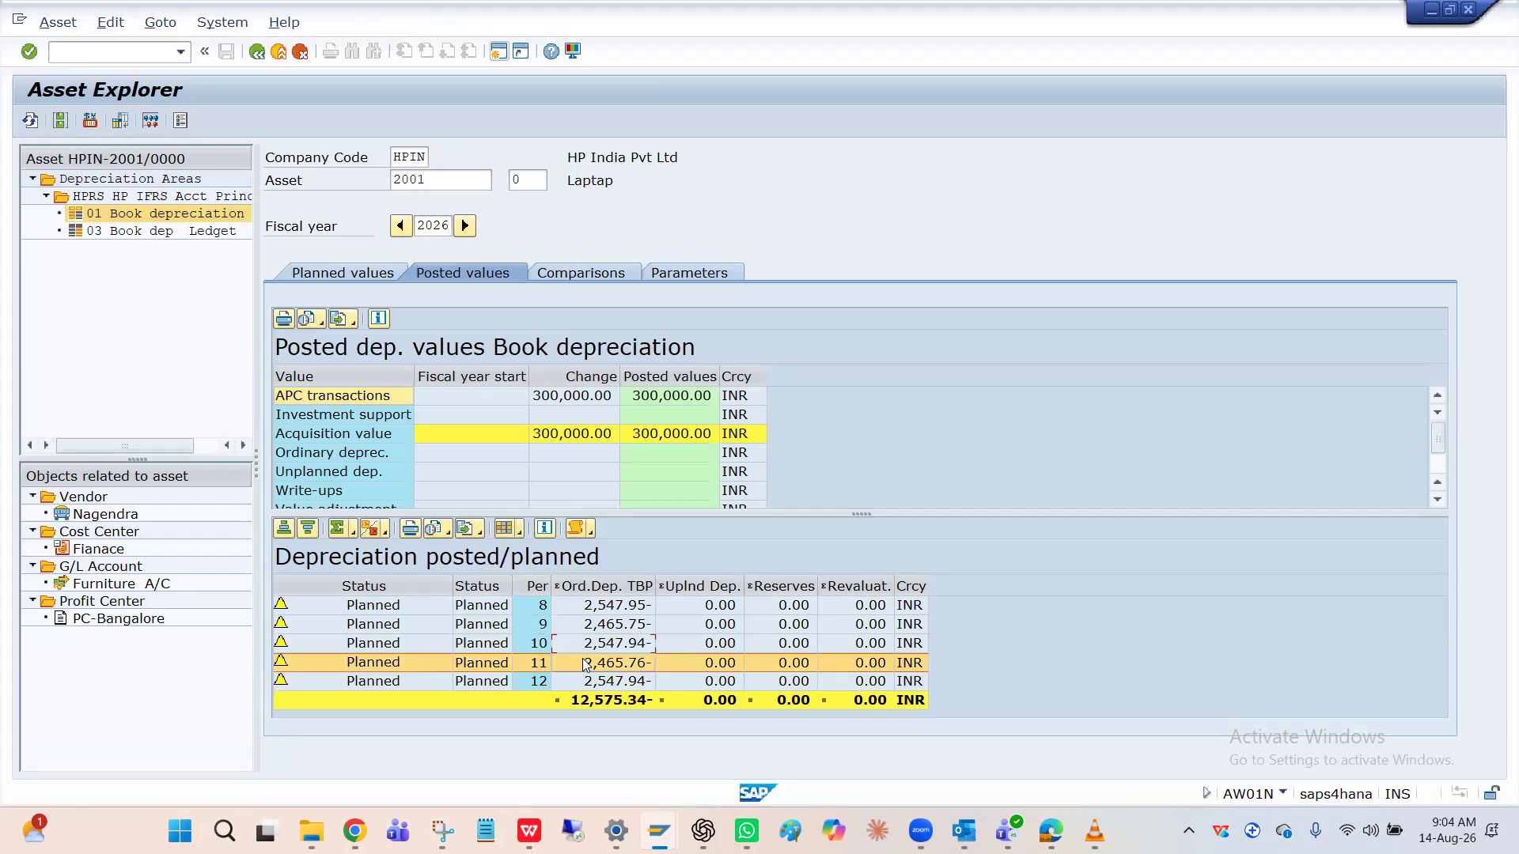
{"action": "left_click", "coordinate": [581, 686]}
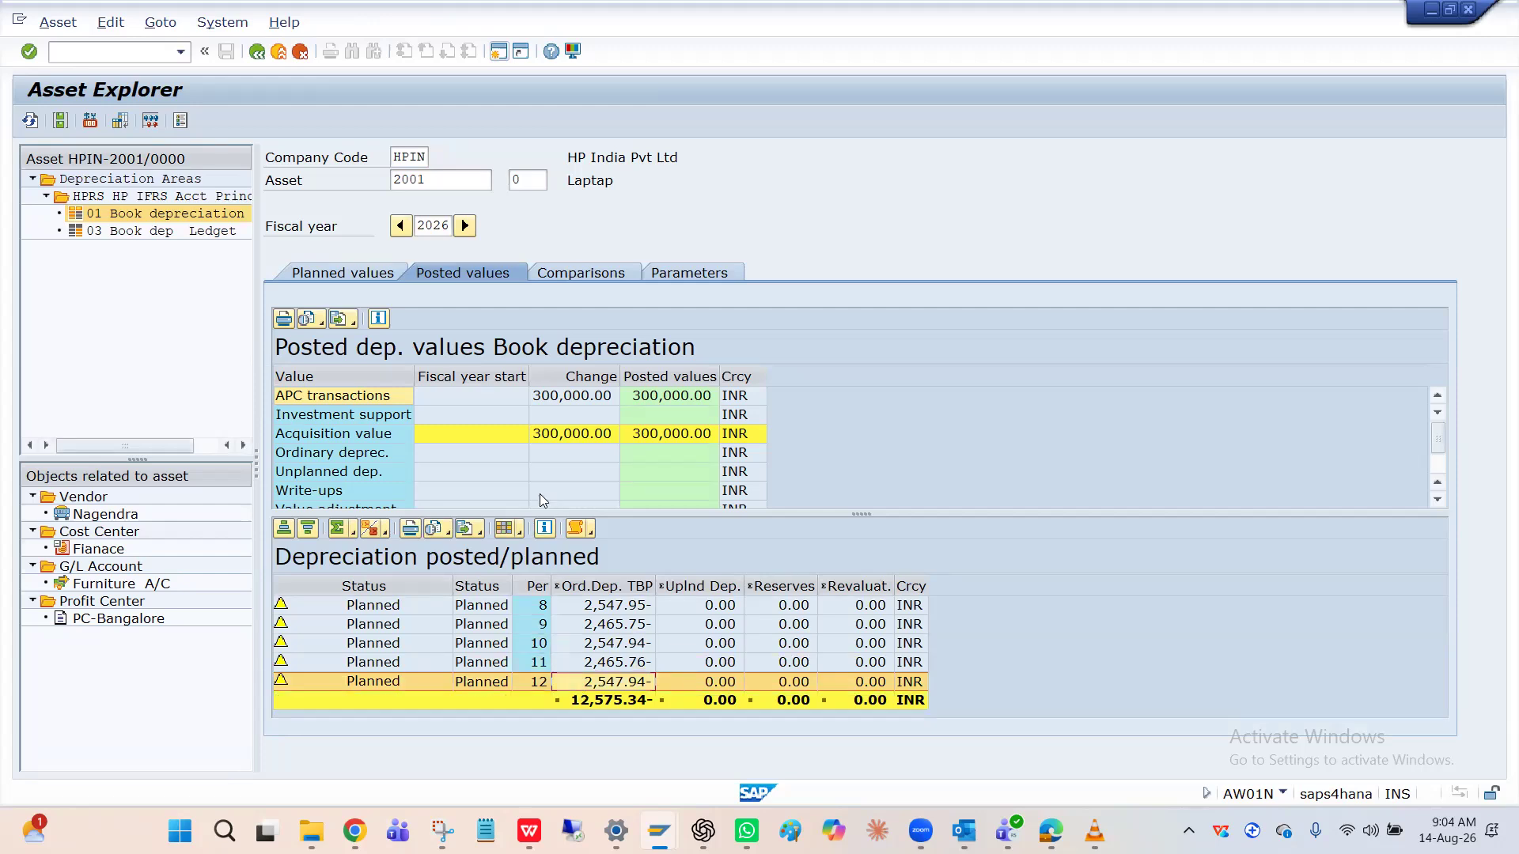
{"action": "left_click", "coordinate": [465, 226]}
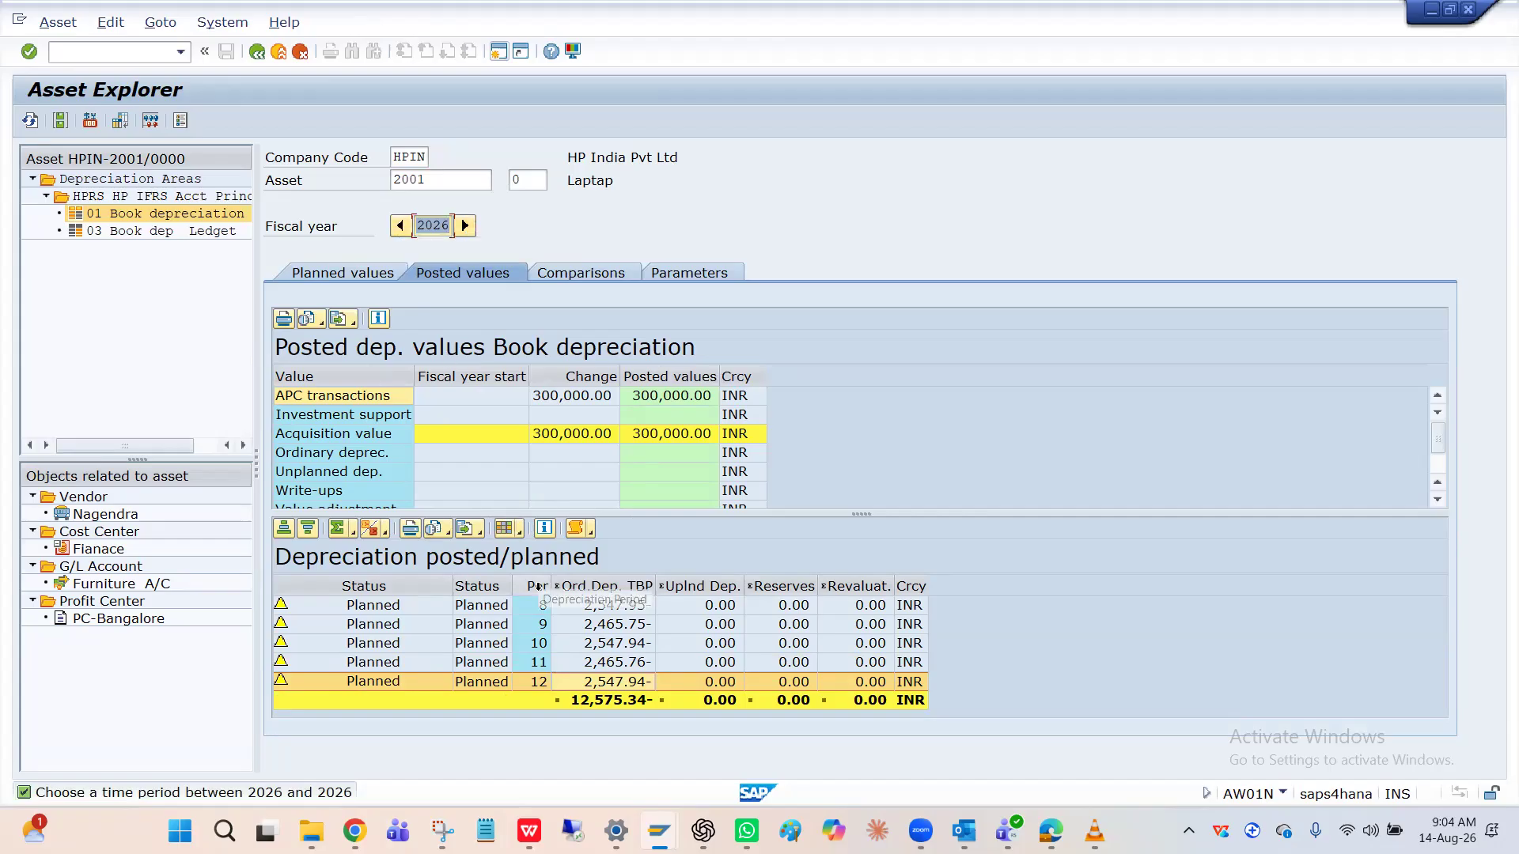
{"action": "left_click", "coordinate": [604, 608]}
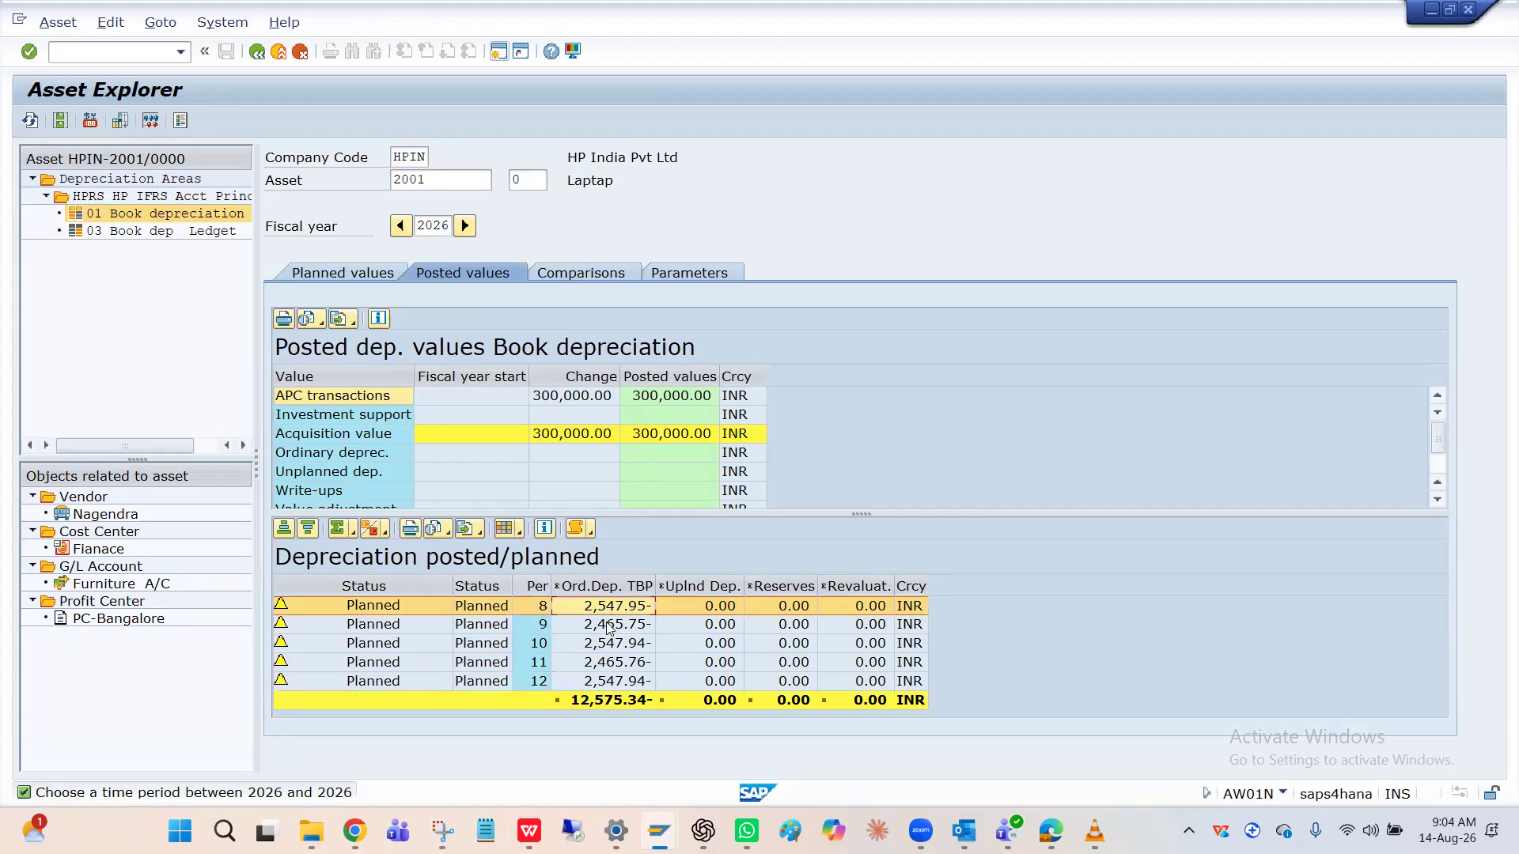
{"action": "left_click", "coordinate": [606, 624]}
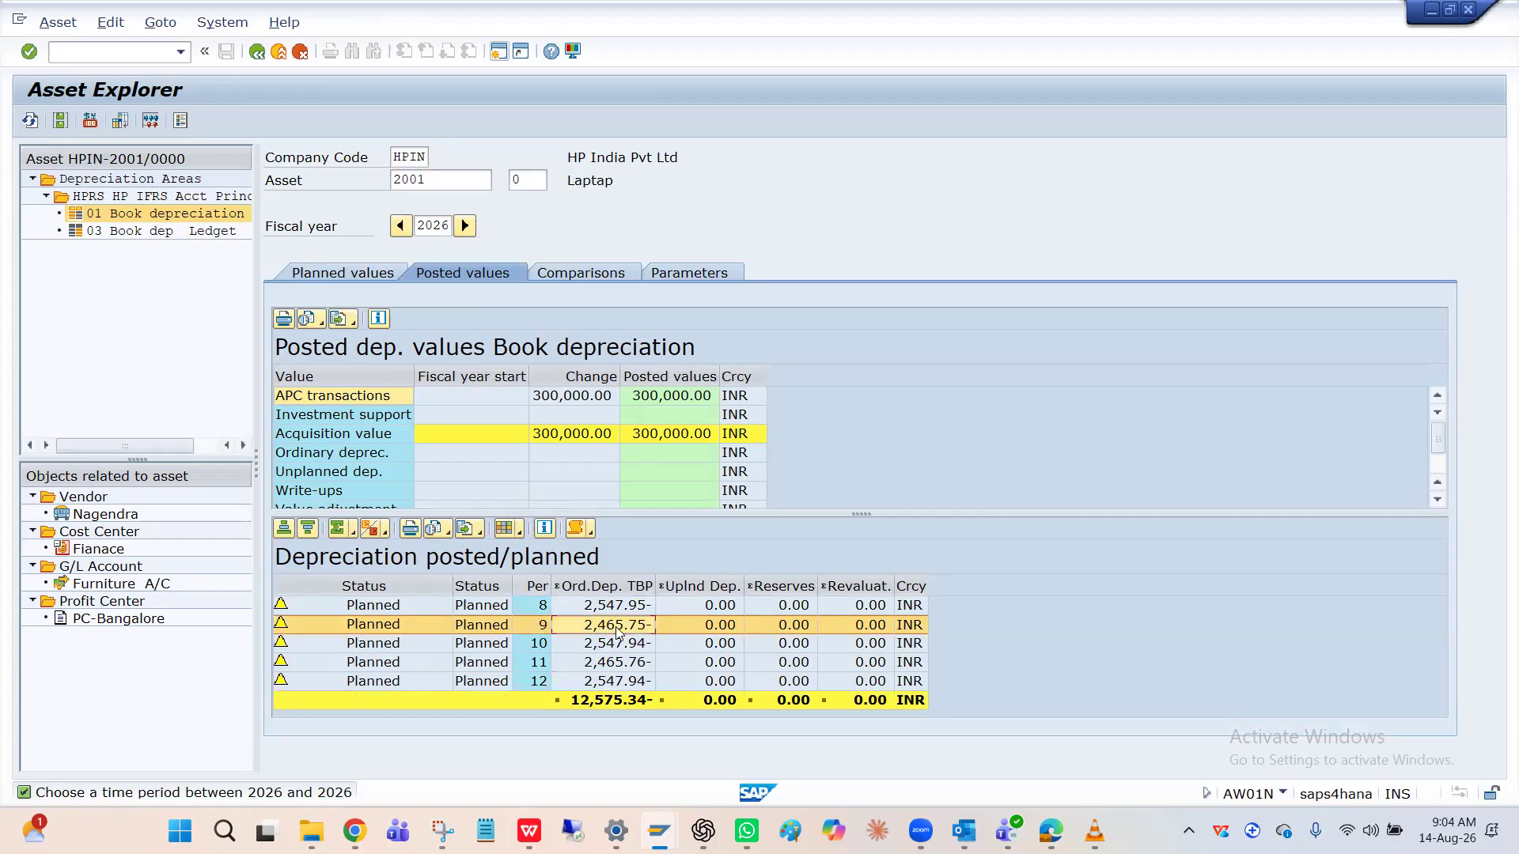
{"action": "left_click", "coordinate": [613, 645]}
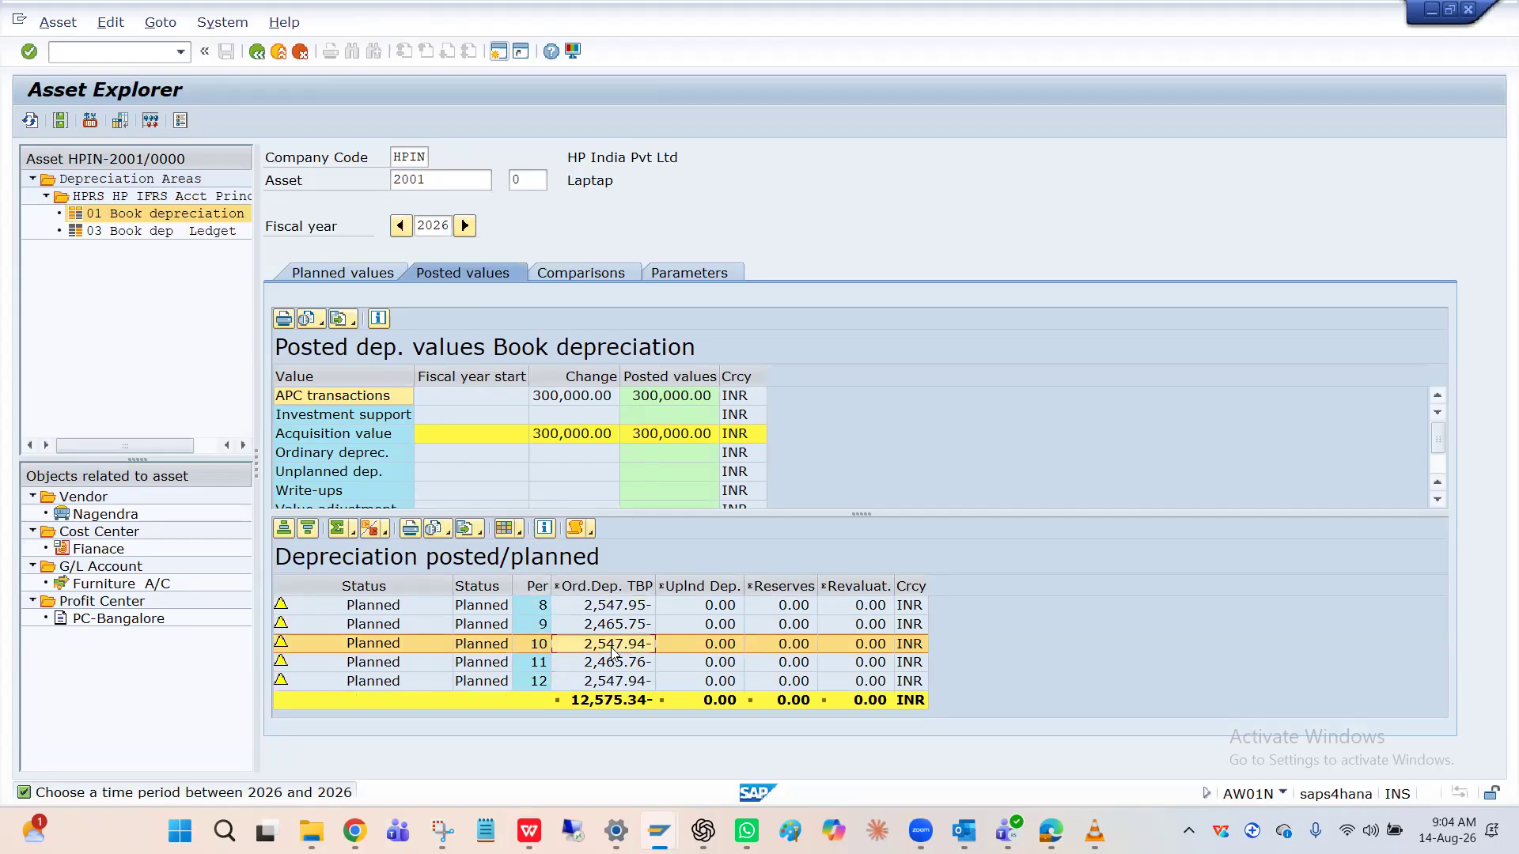
{"action": "left_click", "coordinate": [612, 664]}
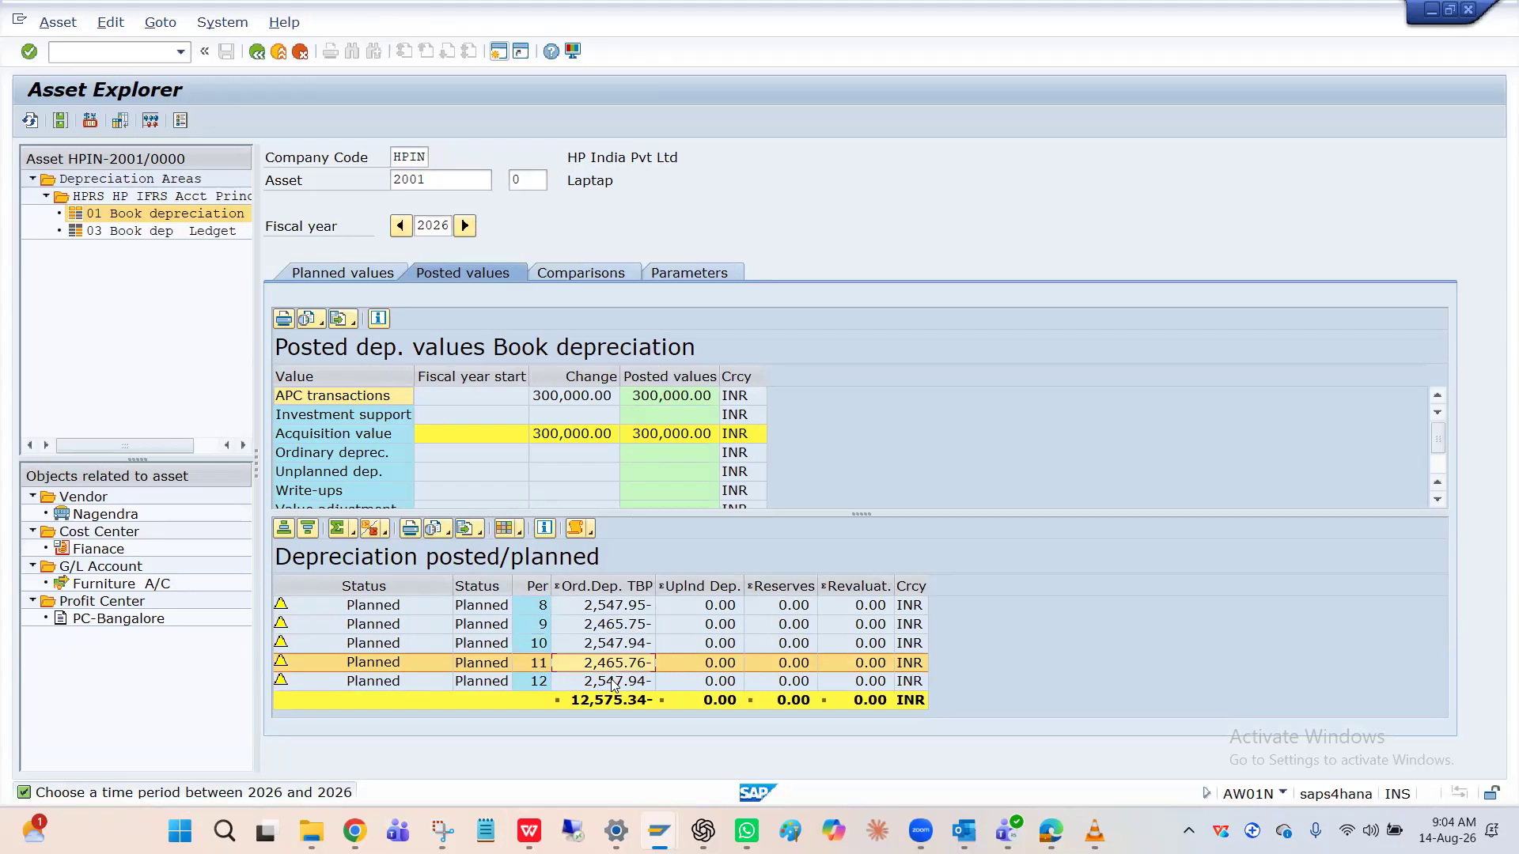
{"action": "left_click", "coordinate": [613, 682]}
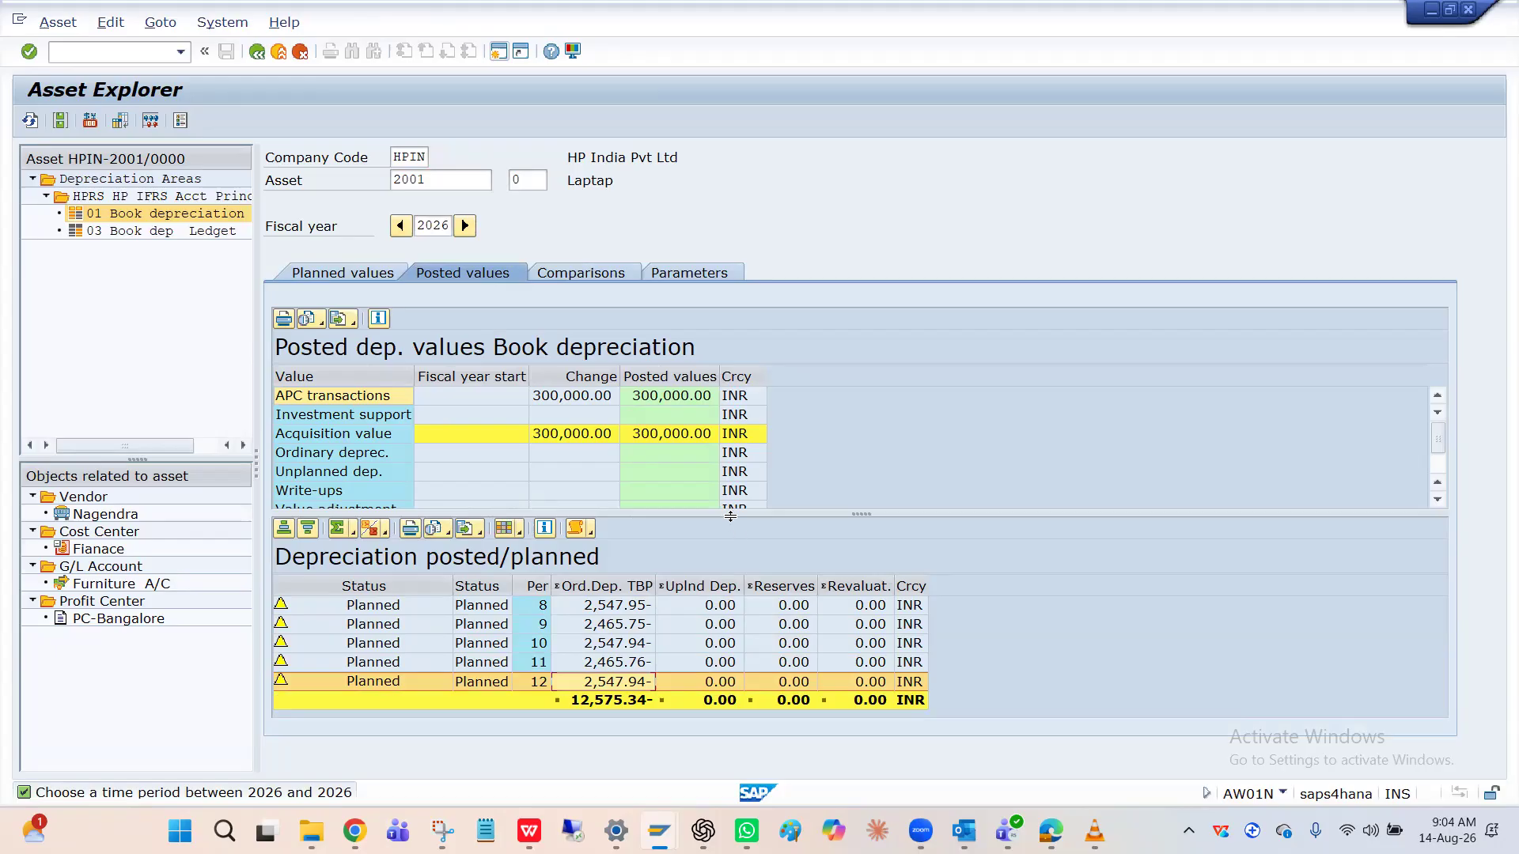
Step: Review asset 2001's posted values, depreciation parameters and multi-year book depreciation comparison
{"action": "left_click_drag", "start_coordinate": [730, 516], "coordinate": [733, 553]}
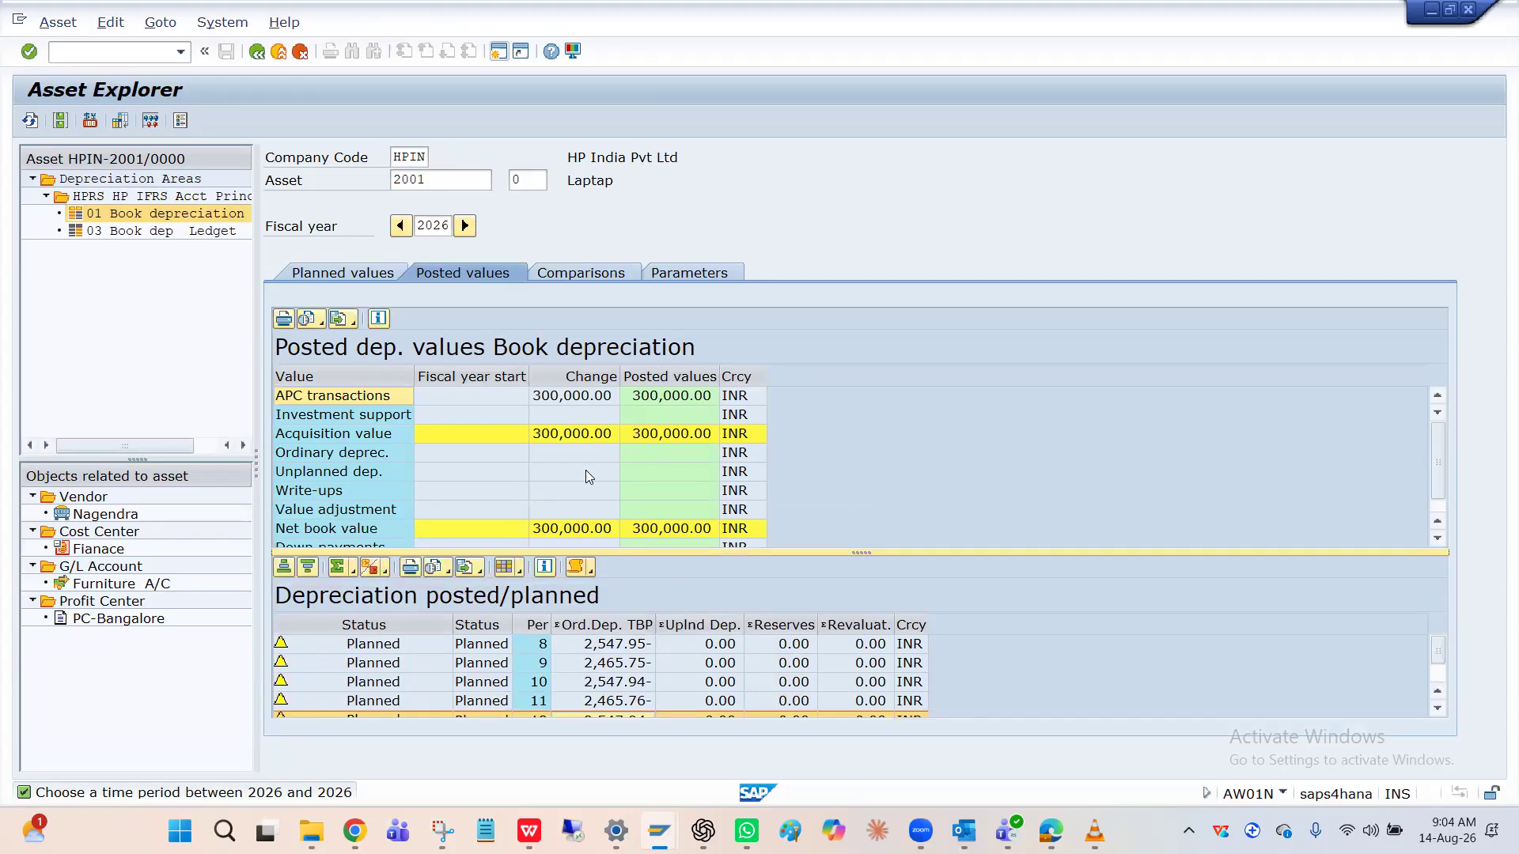
{"action": "left_click", "coordinate": [692, 271]}
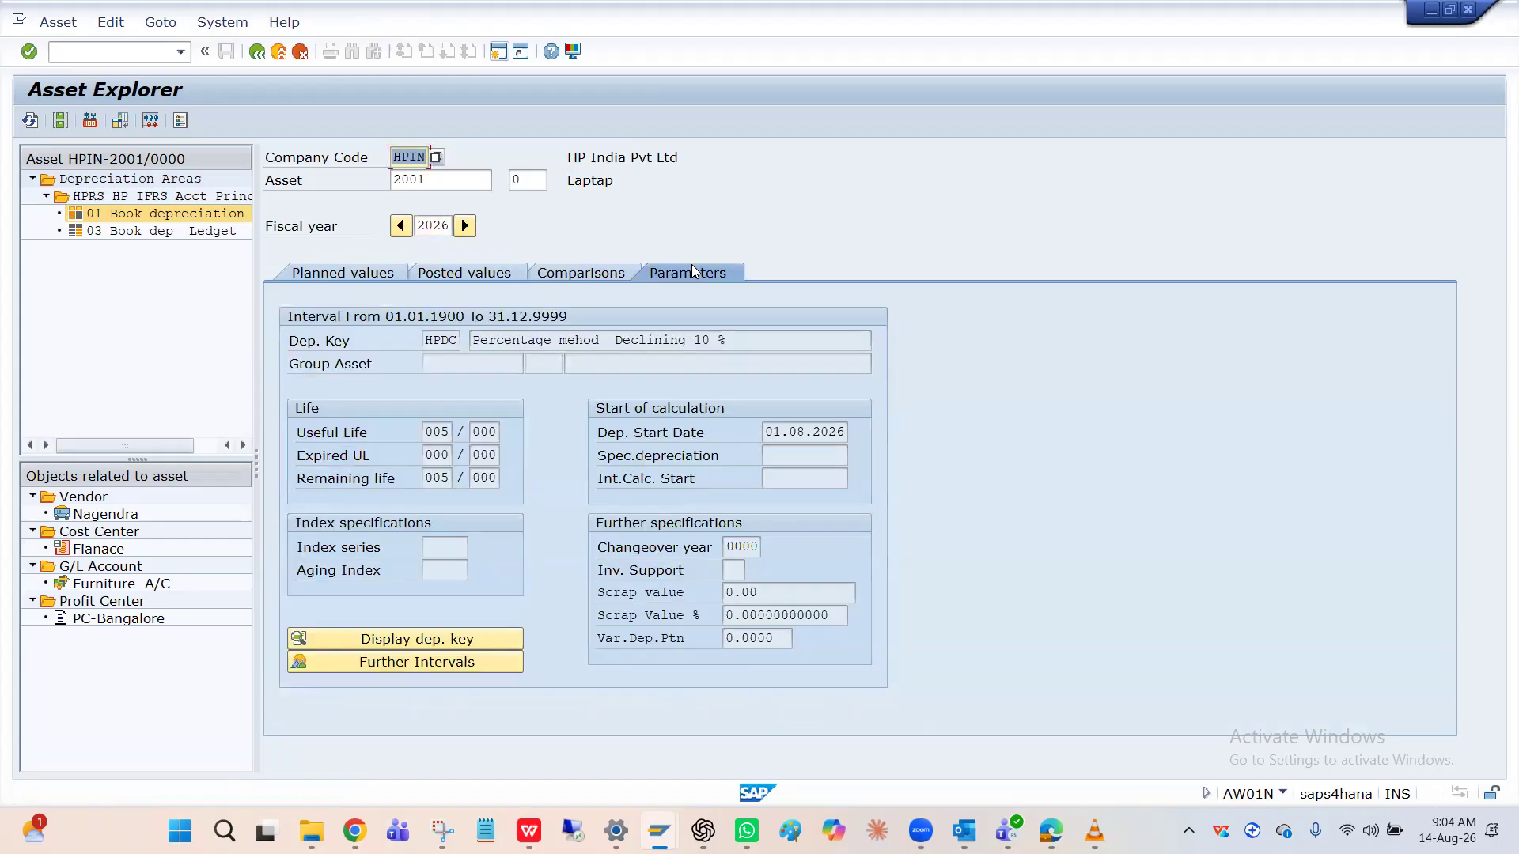
{"action": "left_click", "coordinate": [597, 275]}
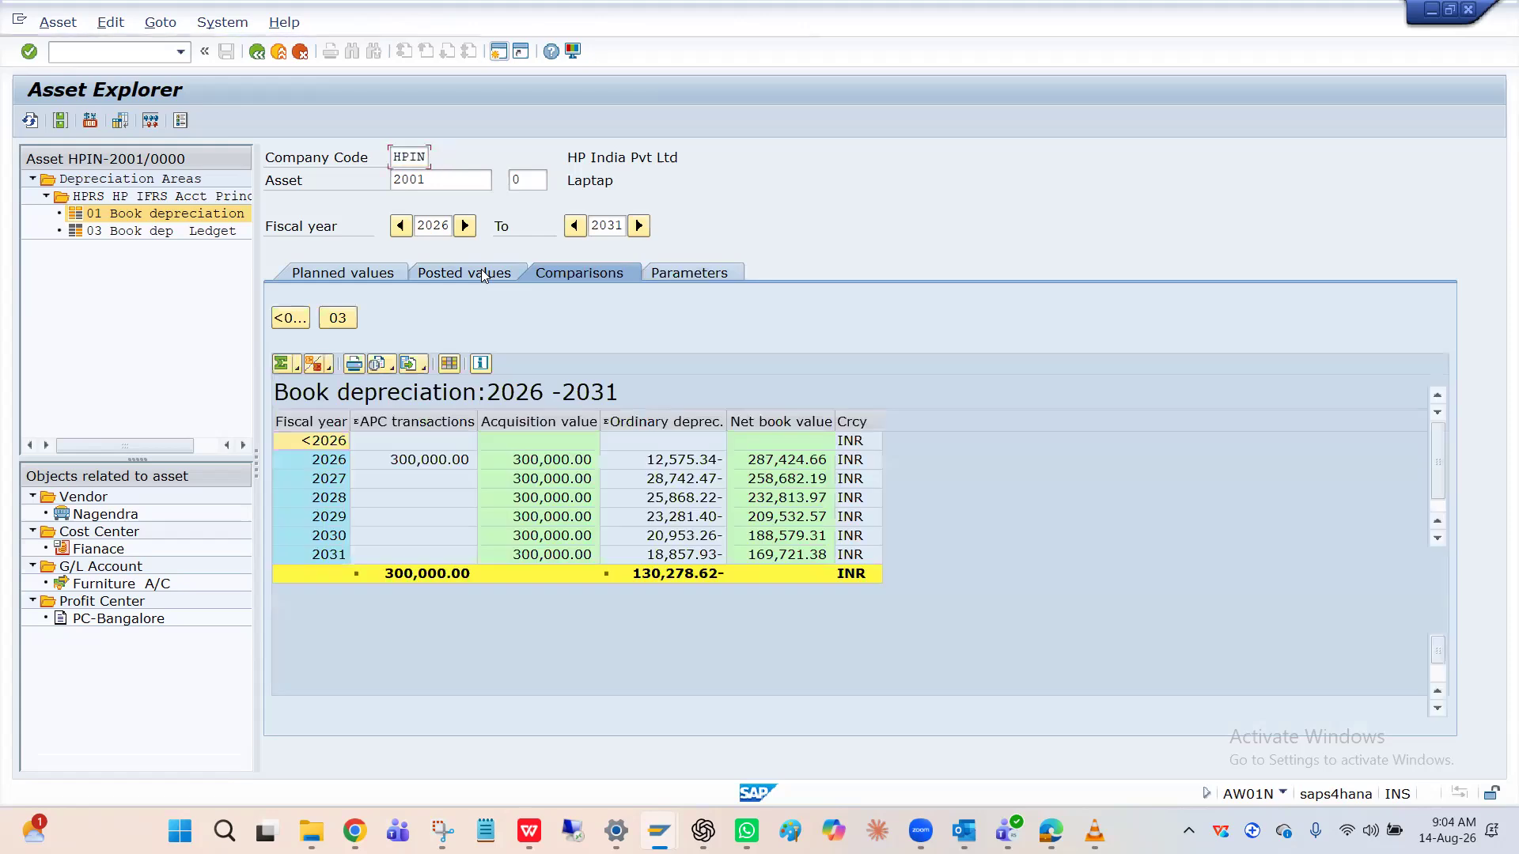
{"action": "left_click", "coordinate": [481, 270]}
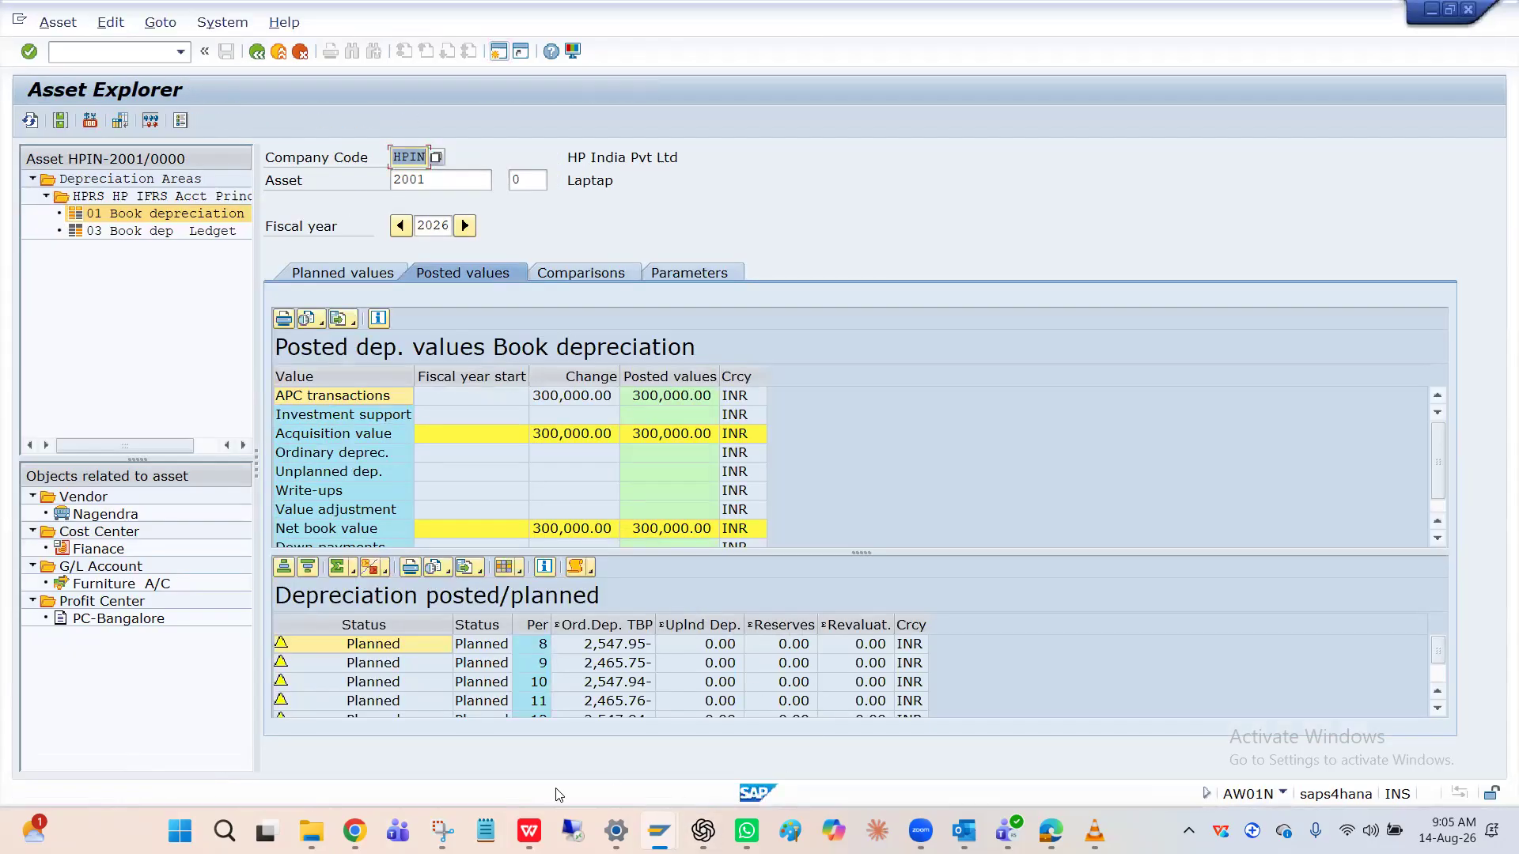
Step: Capture the posted values and planned depreciation tables with Snipping Tool, and return to the Asset Explorer session
{"action": "left_click", "coordinate": [443, 831]}
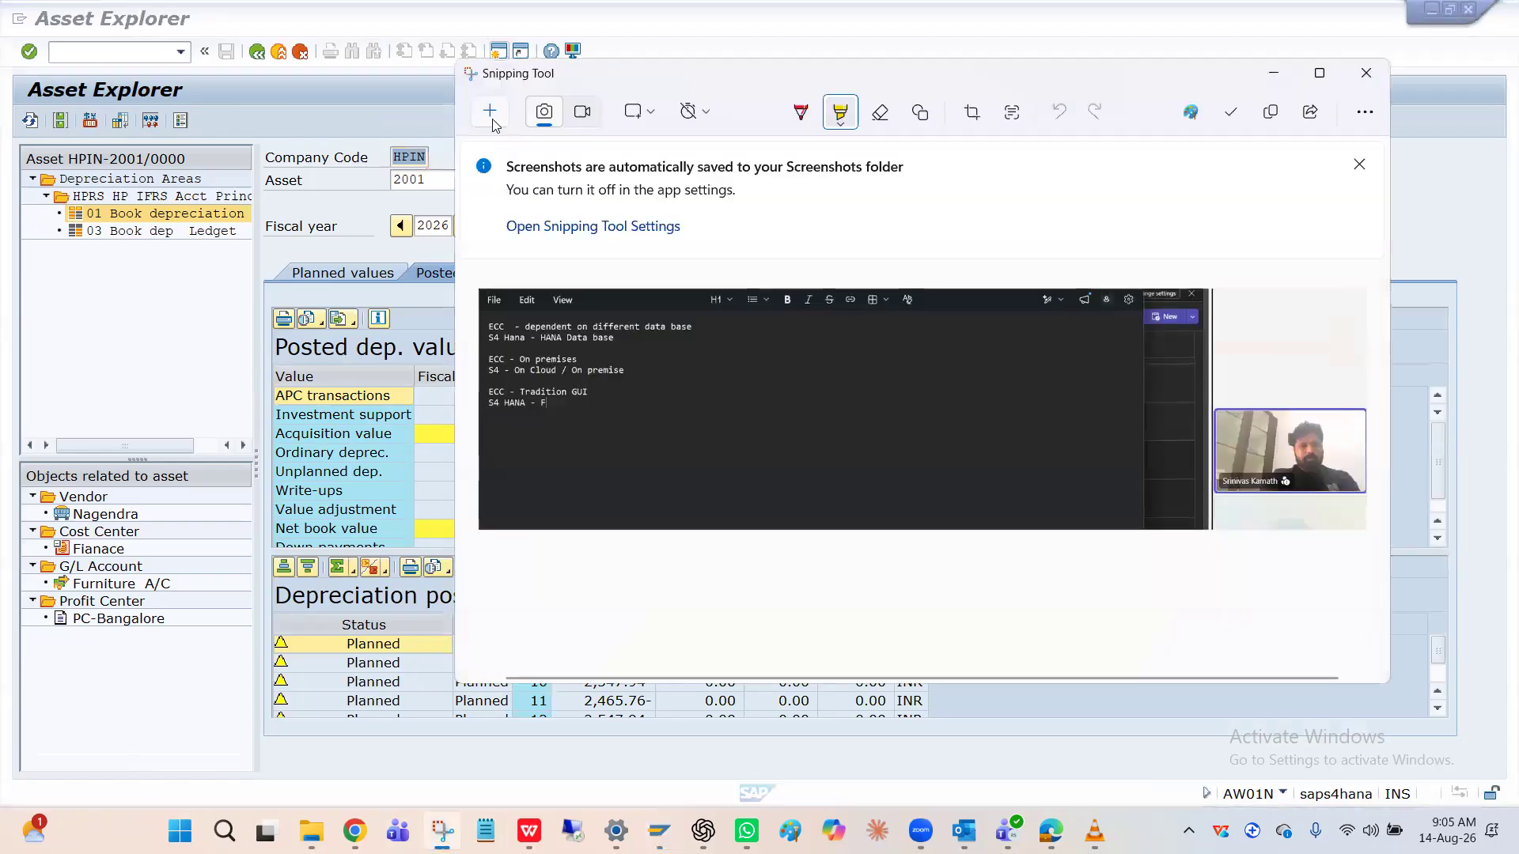
{"action": "left_click", "coordinate": [490, 113]}
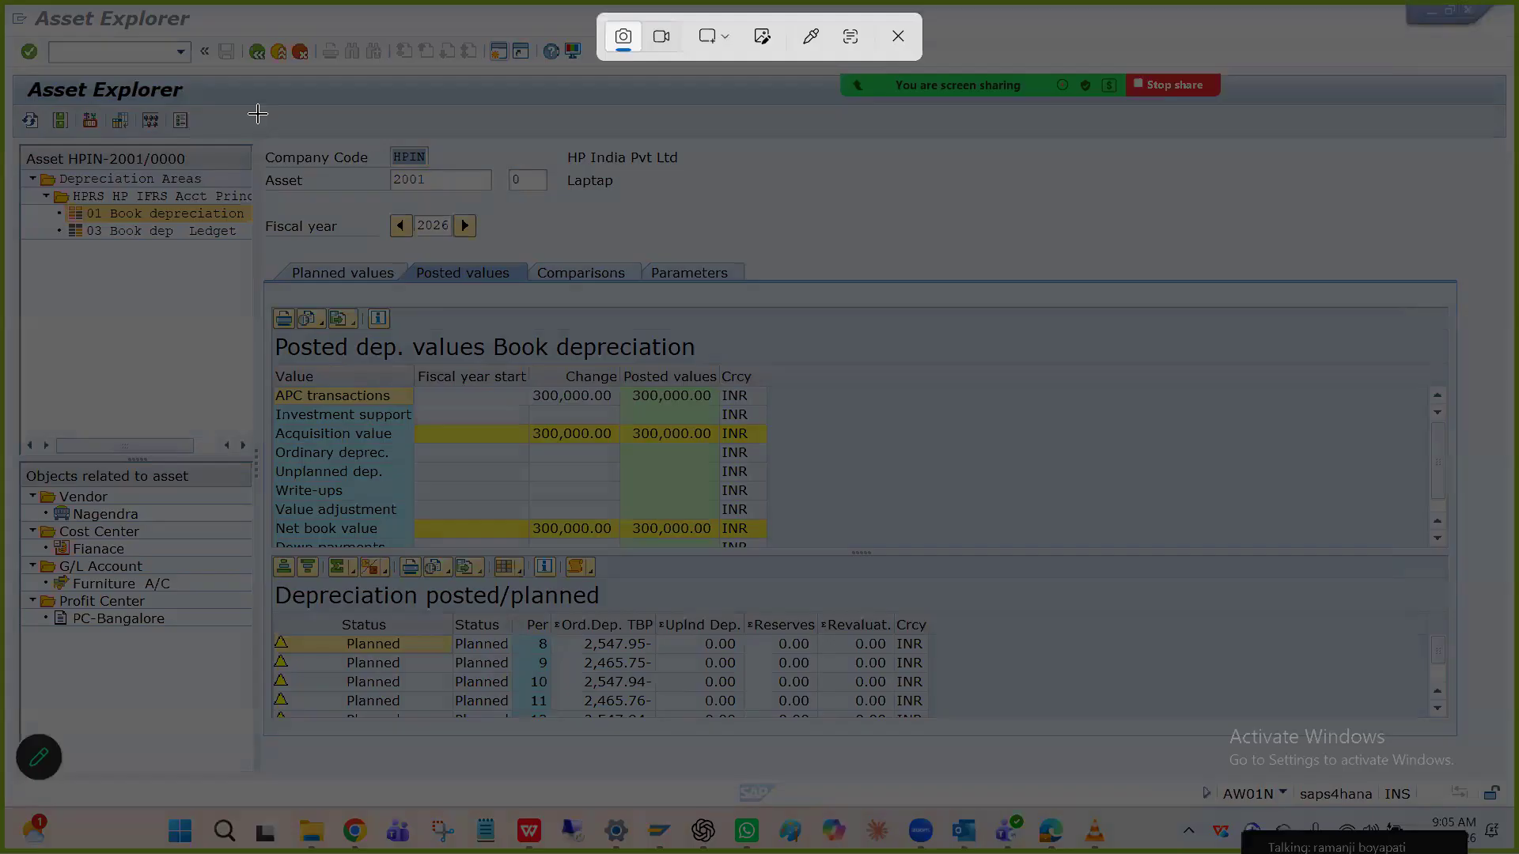
{"action": "left_click_drag", "start_coordinate": [258, 114], "coordinate": [1080, 761]}
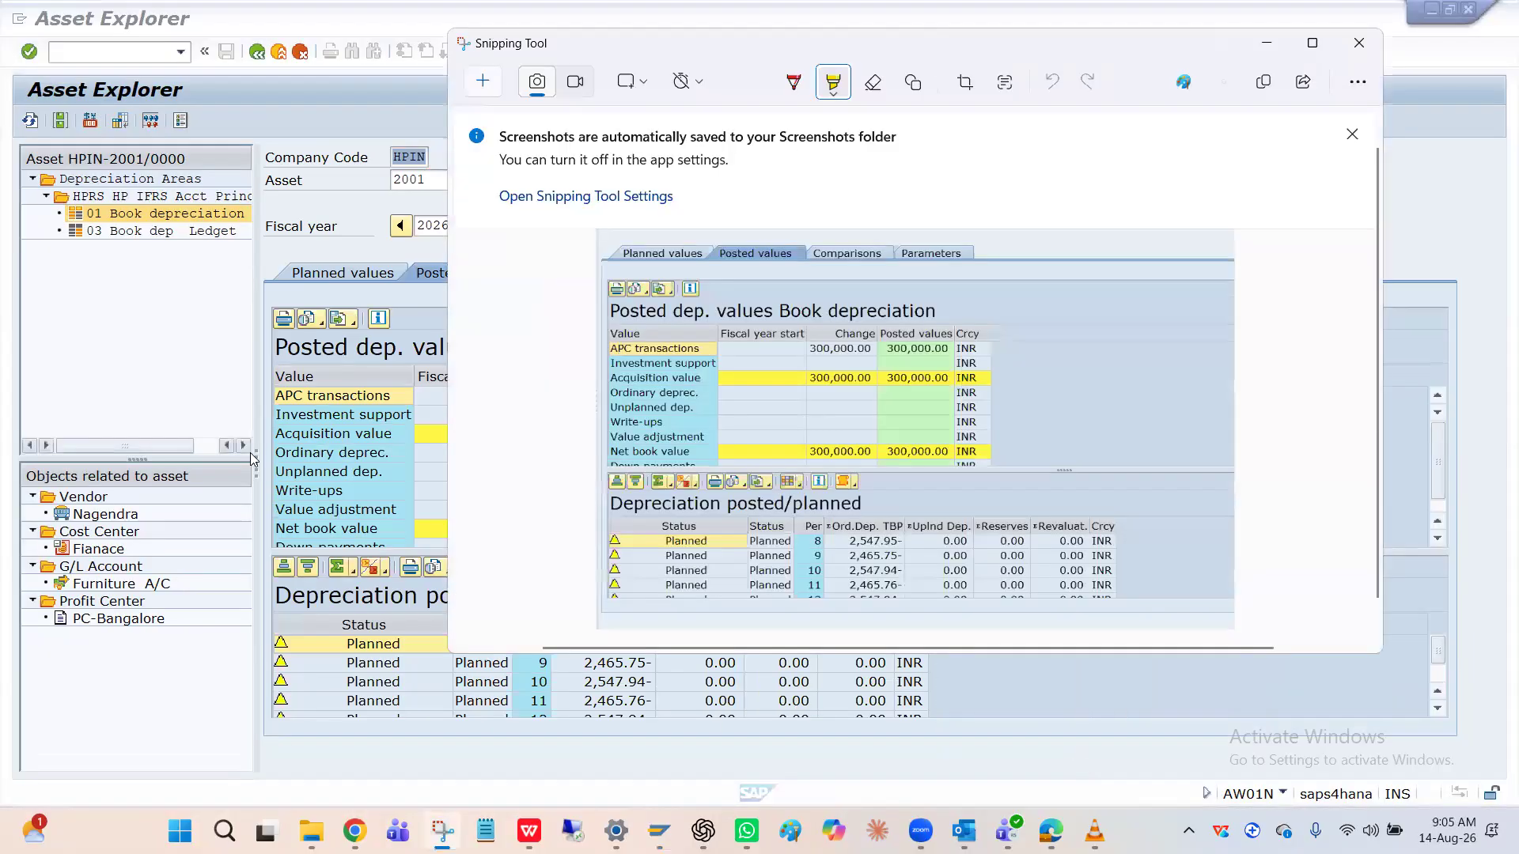
{"action": "left_click", "coordinate": [199, 371]}
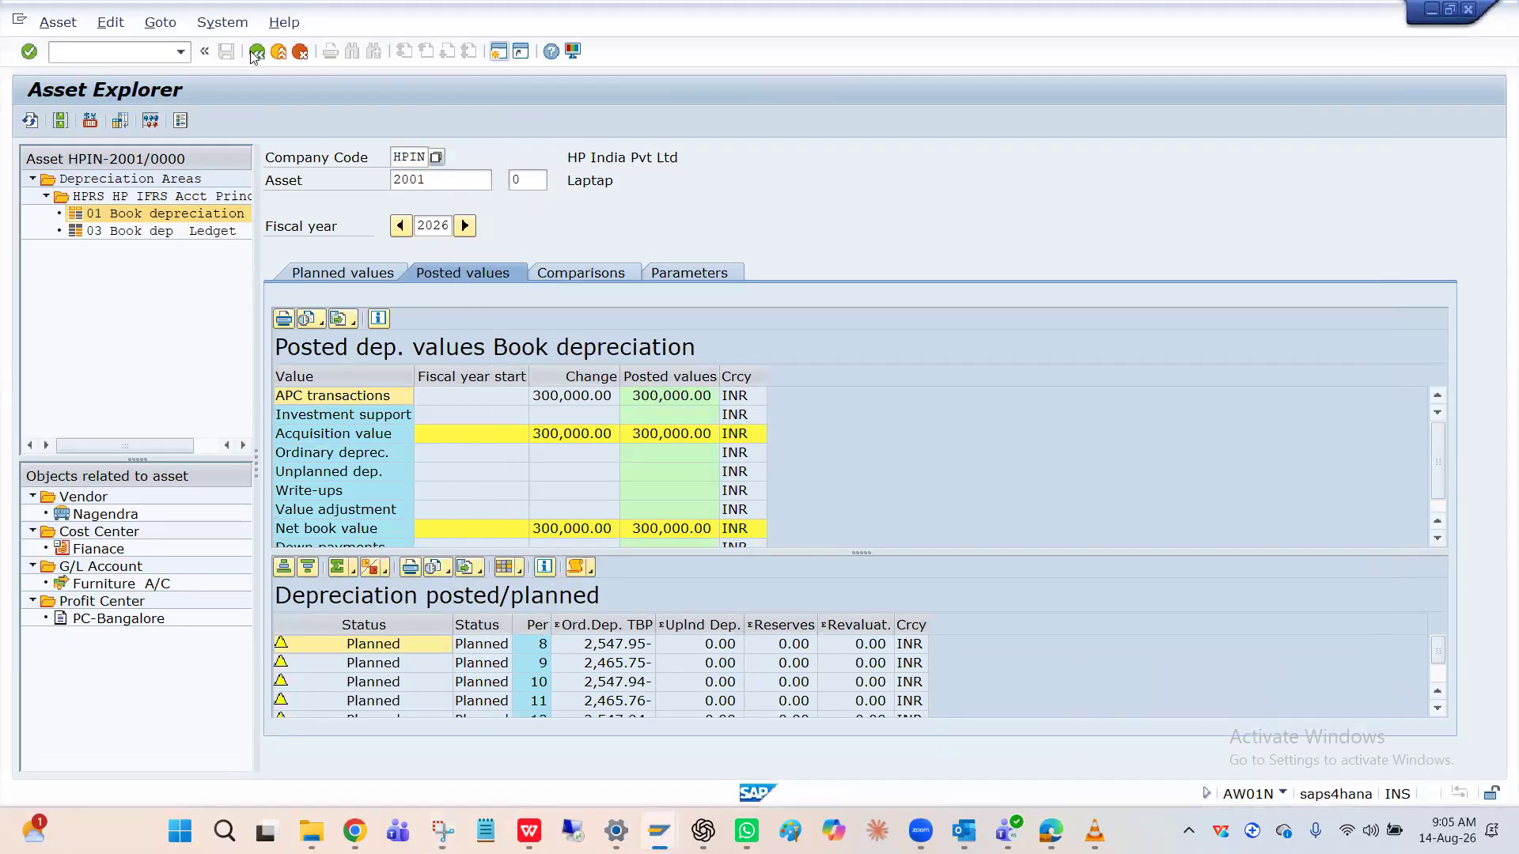
Step: Reopen asset 2001 for changing, set the depreciation key of area 01 to HP10 and save the asset
{"action": "left_click", "coordinate": [256, 54]}
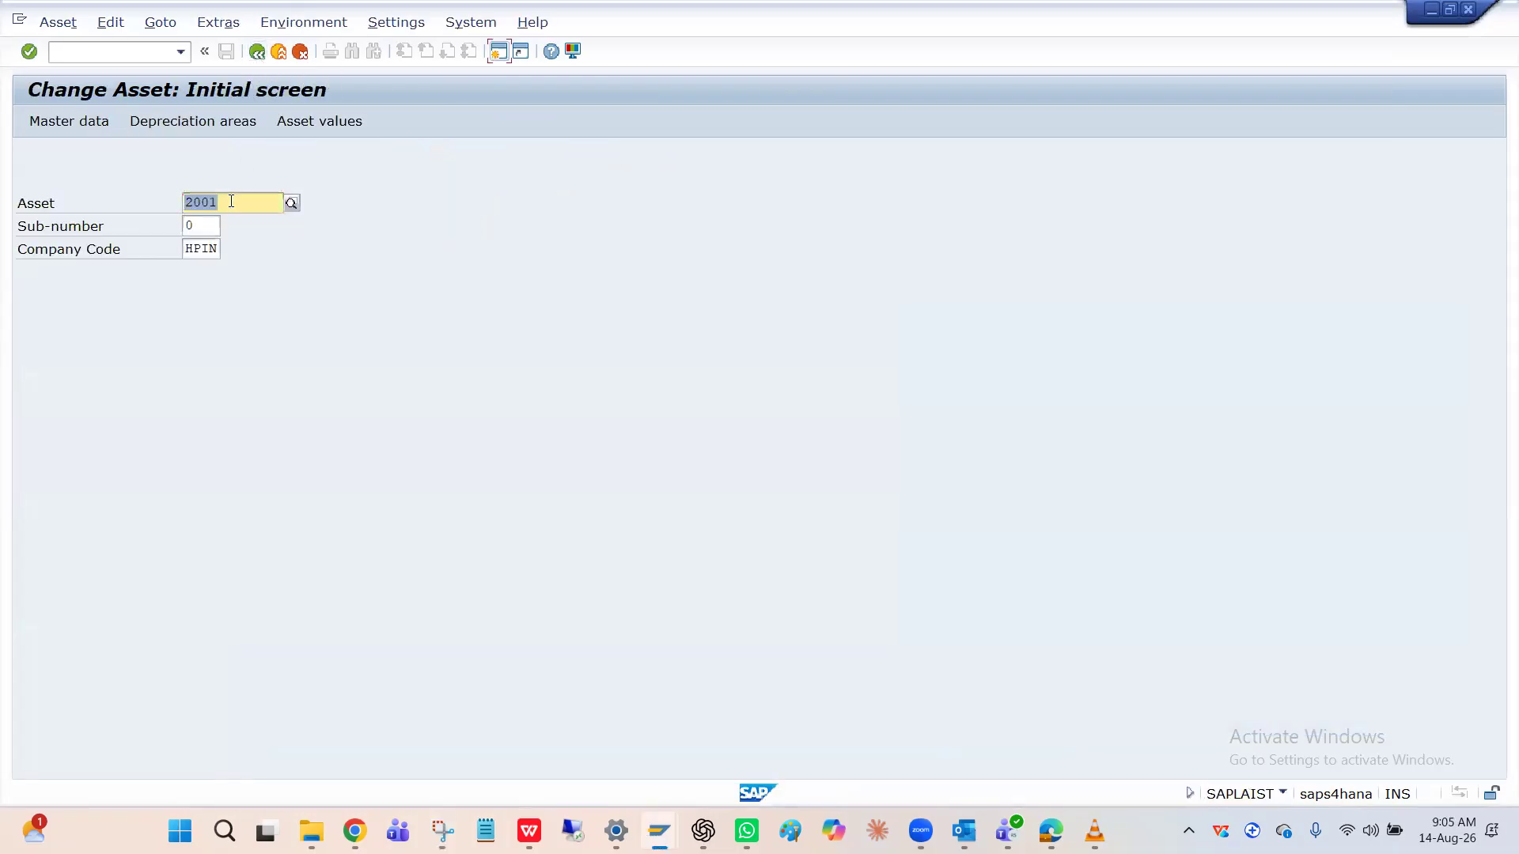
{"action": "key", "text": "Return"}
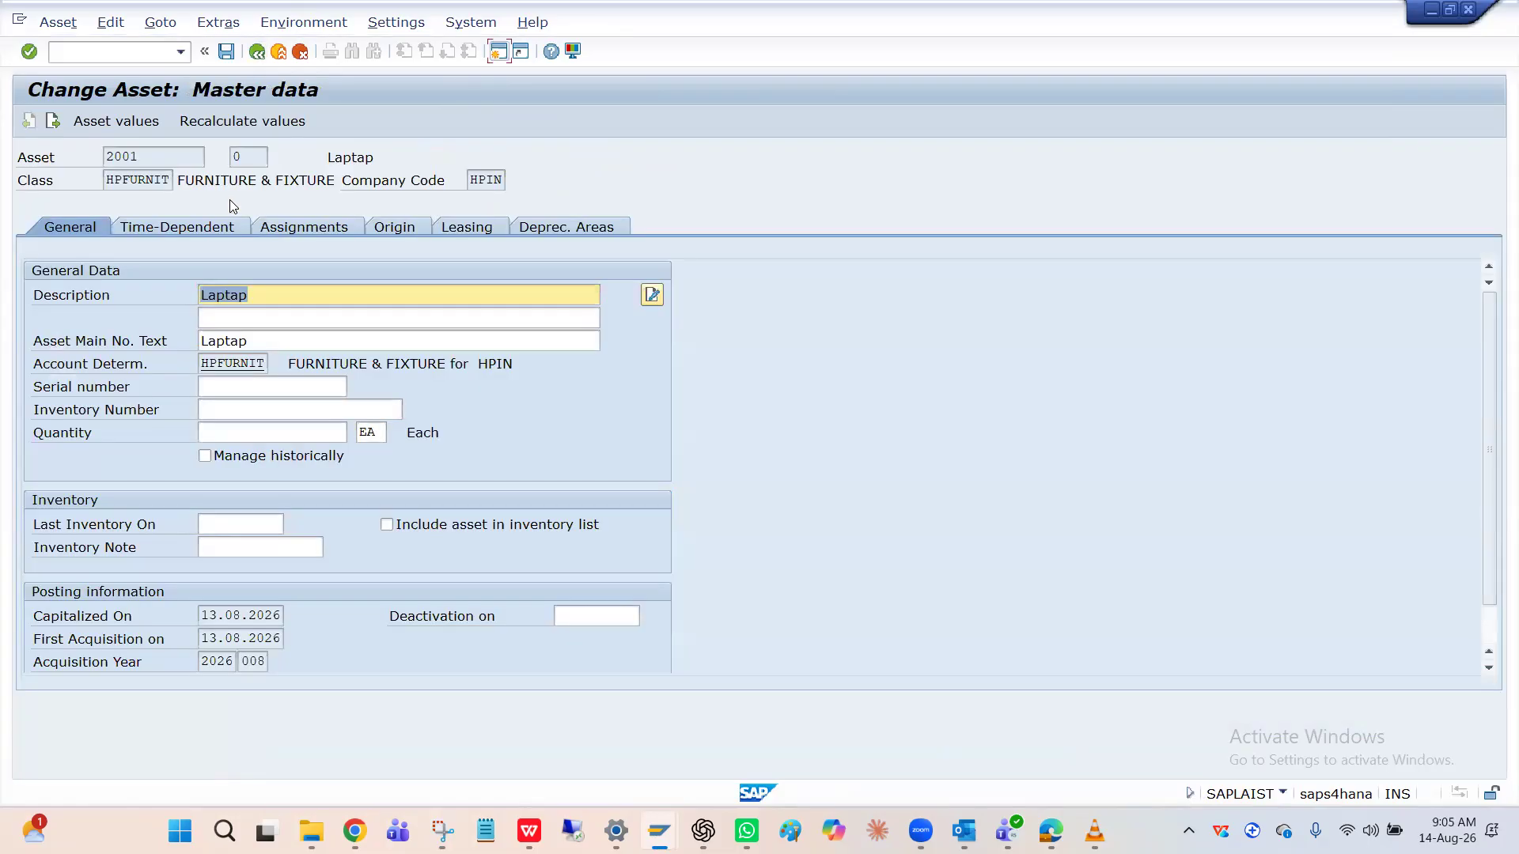
{"action": "left_click", "coordinate": [552, 229]}
{"action": "key", "text": "BackSpace"}
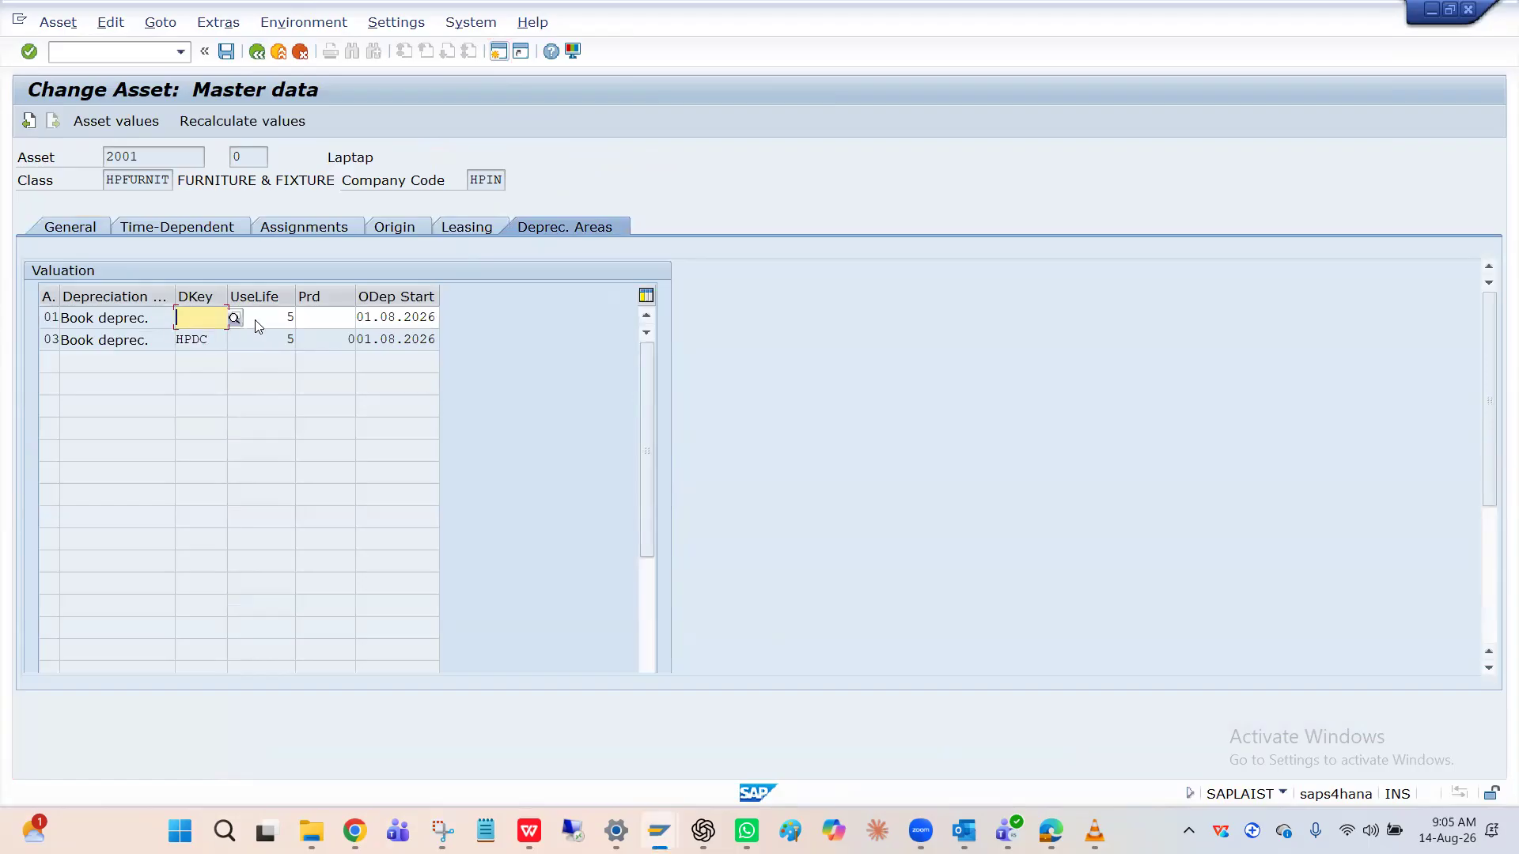
{"action": "type", "text": "HP10"}
{"action": "key", "text": "Return"}
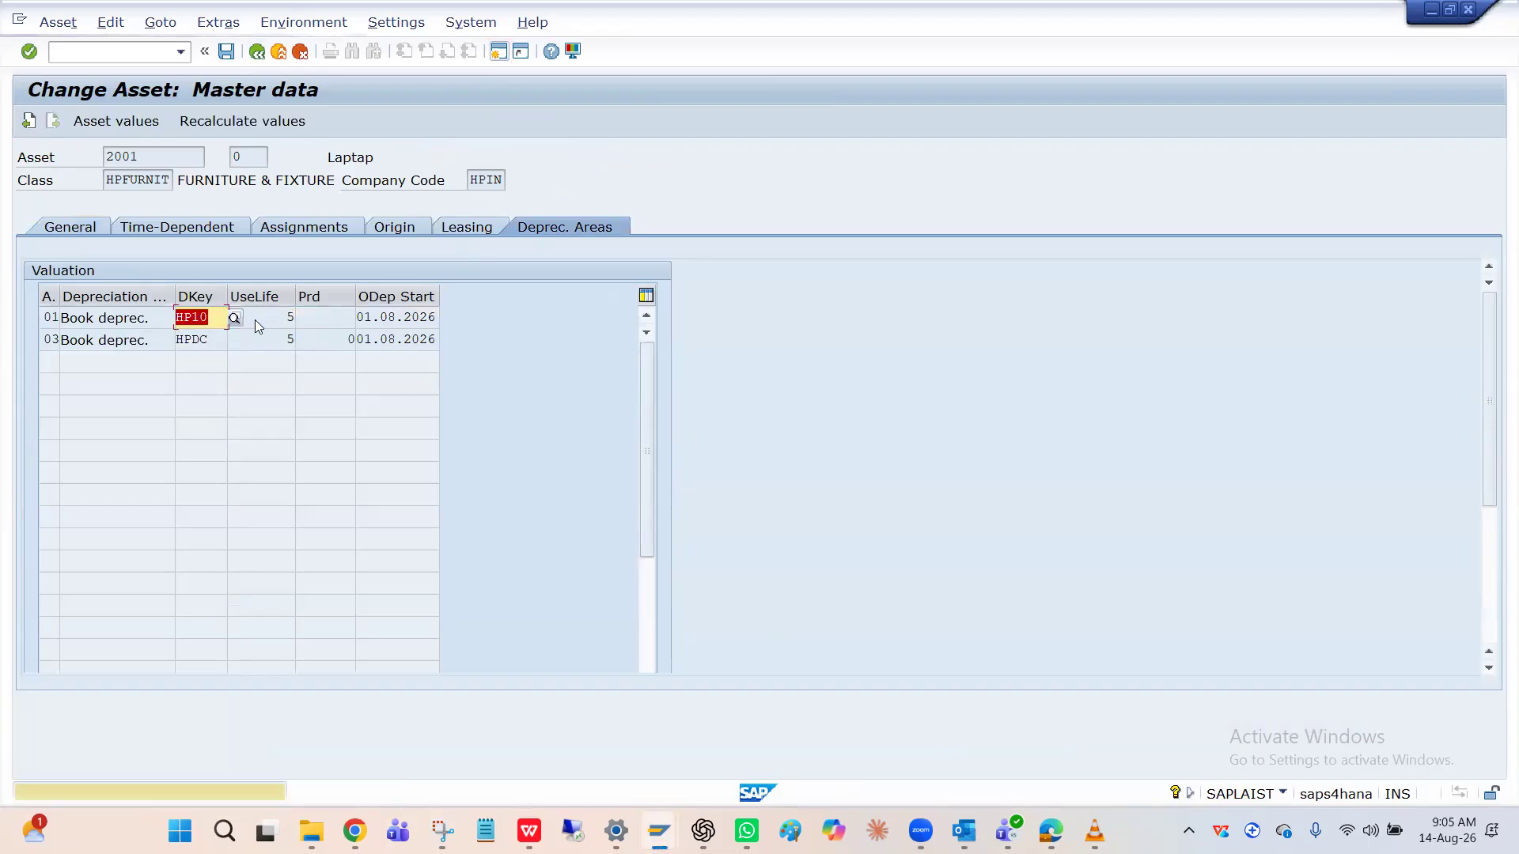
{"action": "key", "text": "Return"}
{"action": "key", "text": "Return"}
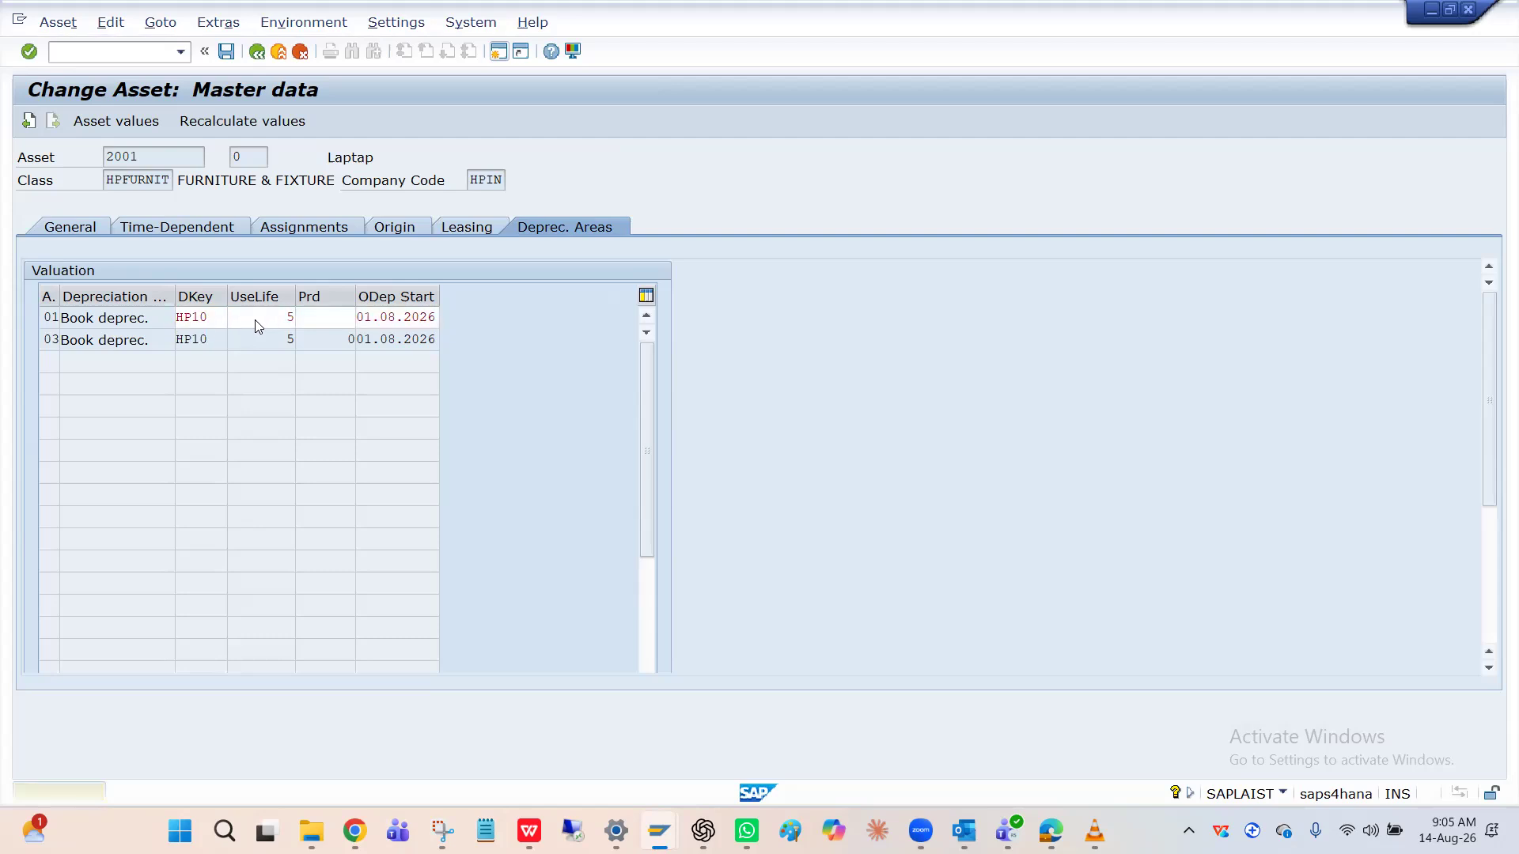
{"action": "key", "text": "Return"}
{"action": "key", "text": "Return"}
{"action": "key", "text": "Return"}
{"action": "key", "text": "Return"}
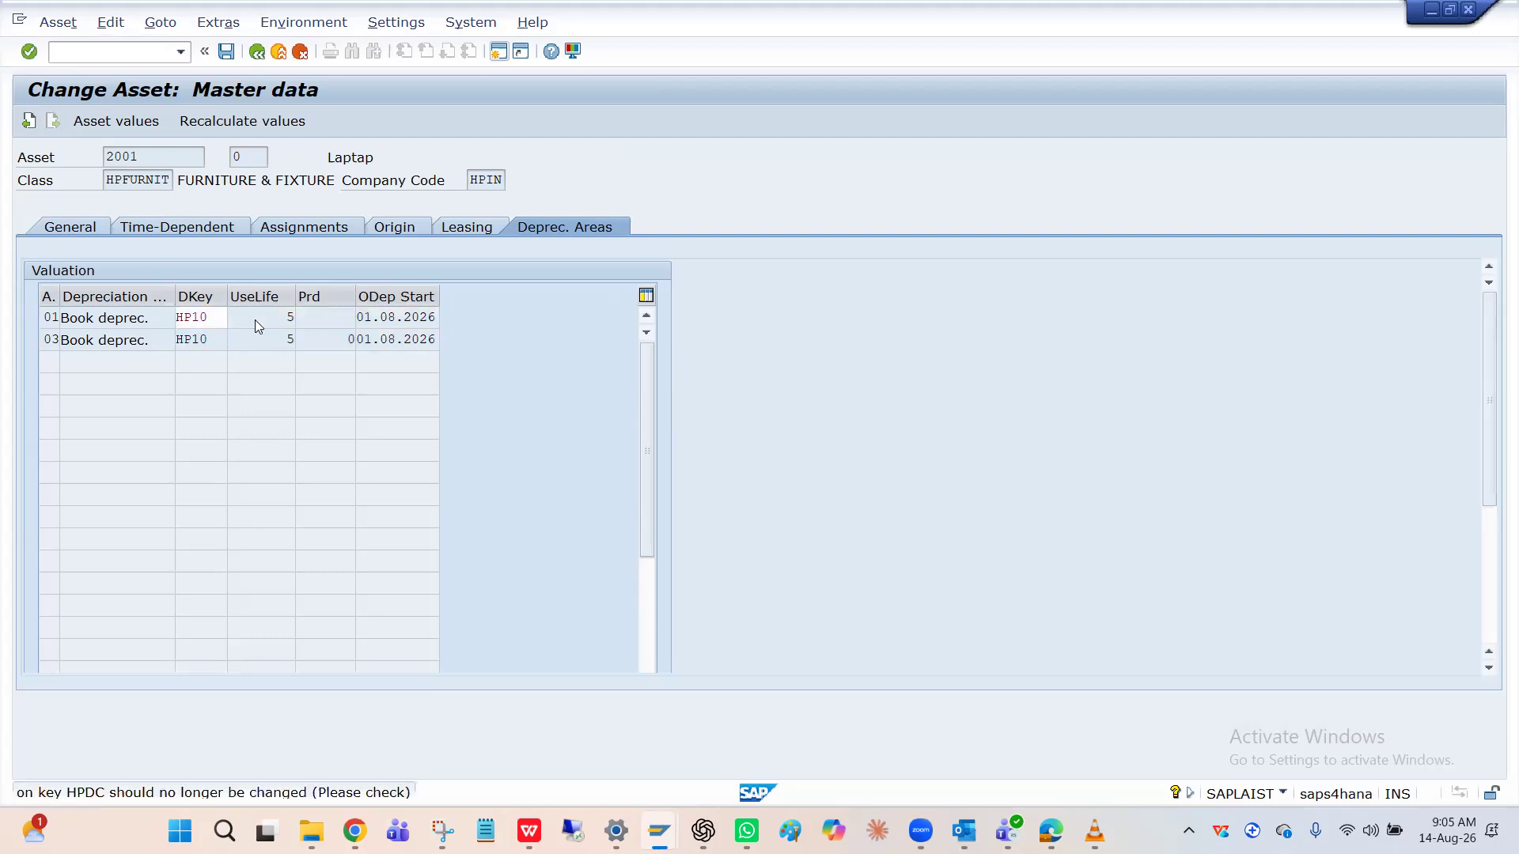
{"action": "key", "text": "Return"}
{"action": "key", "text": "Return"}
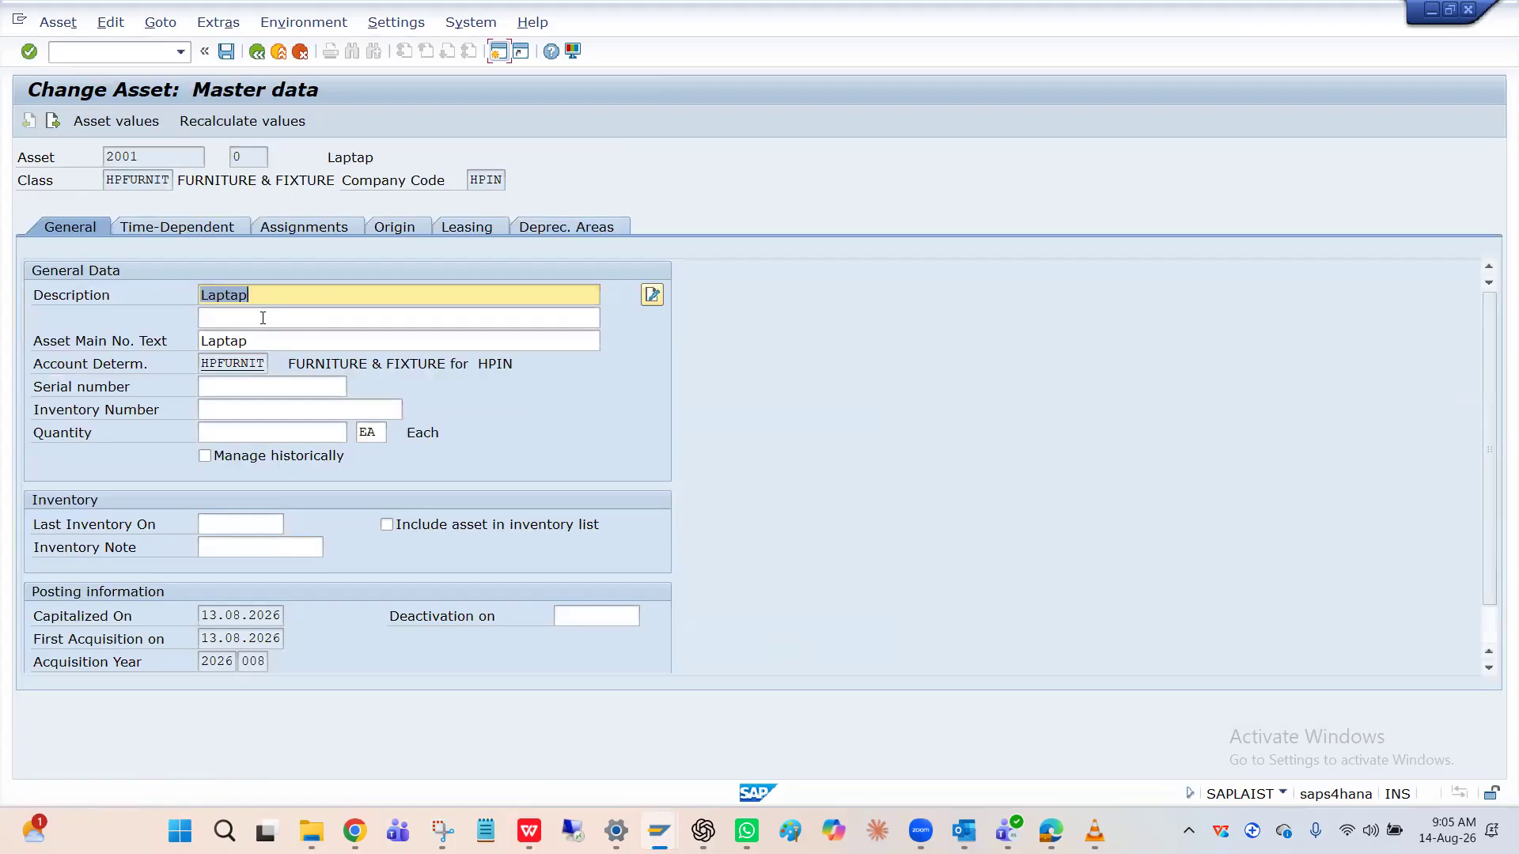
Step: Recalculate asset 2001's values and display its posted and planned depreciation per period for comparison
{"action": "left_click", "coordinate": [266, 120]}
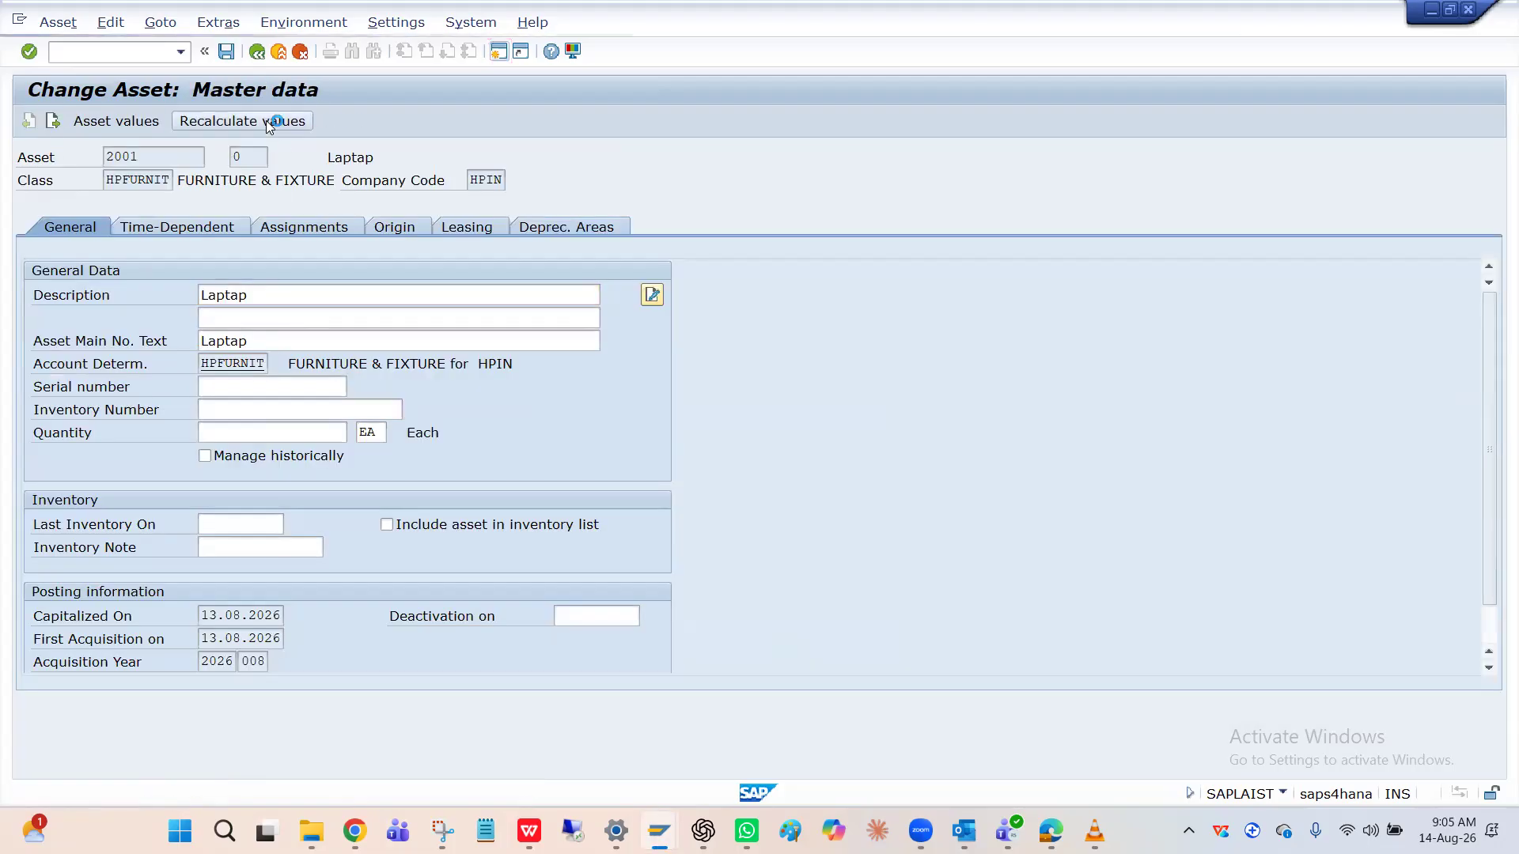
{"action": "left_click", "coordinate": [328, 124]}
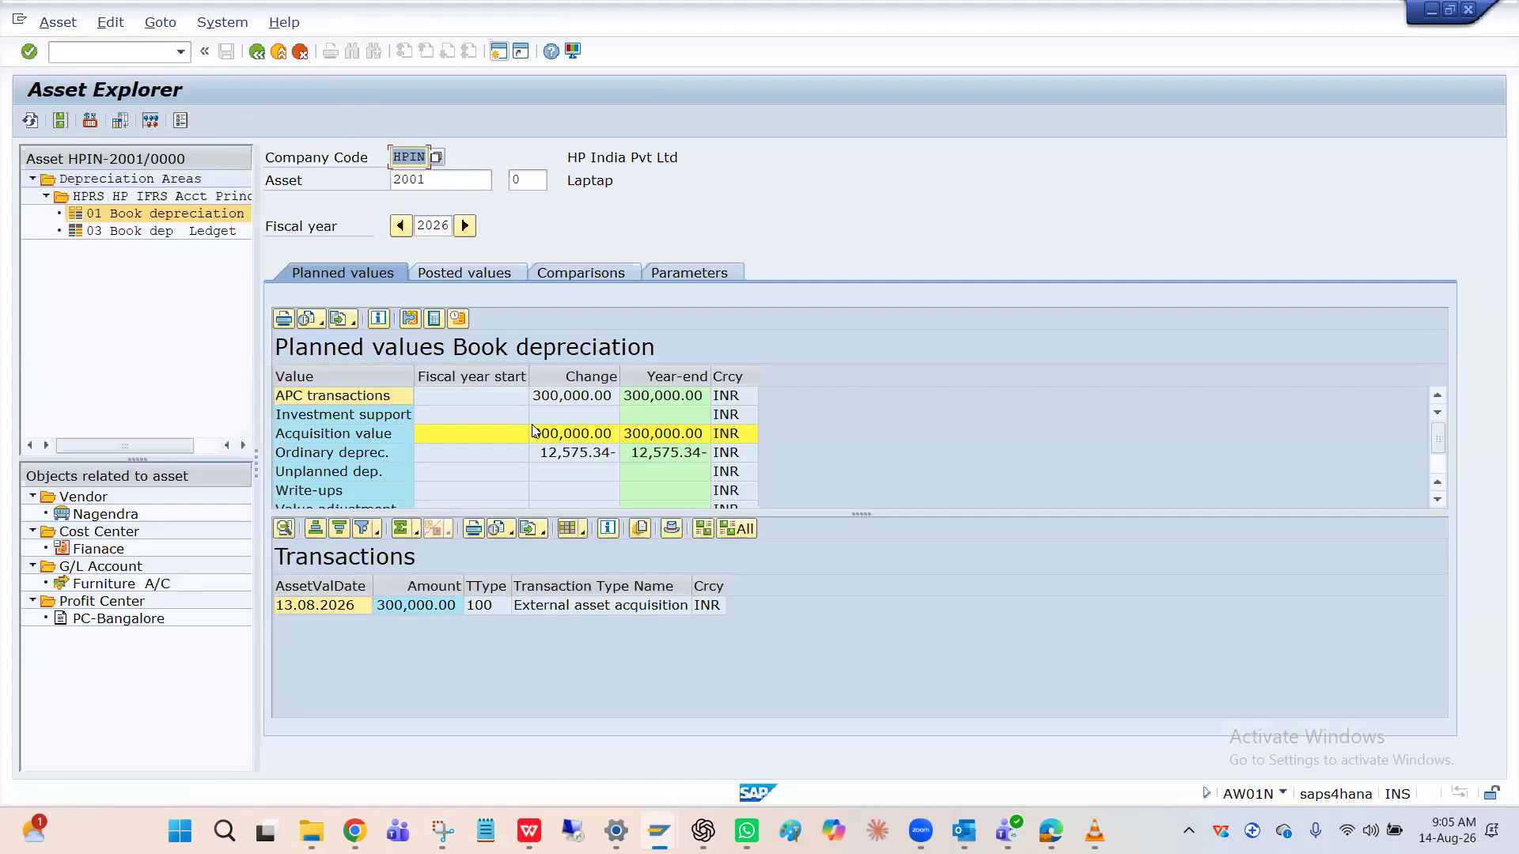
{"action": "left_click", "coordinate": [477, 273]}
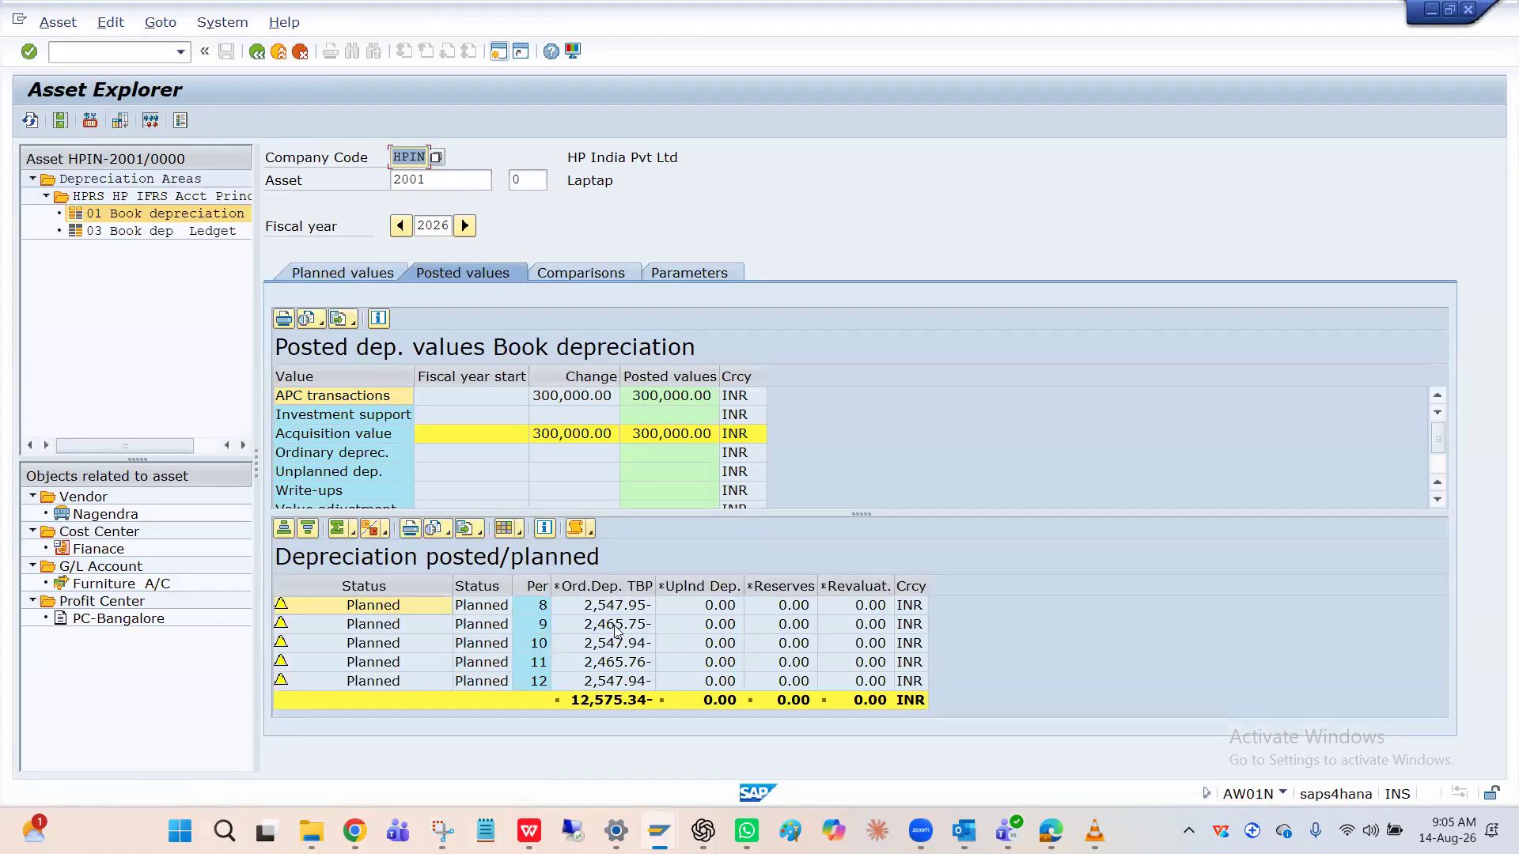
{"action": "left_click", "coordinate": [615, 626]}
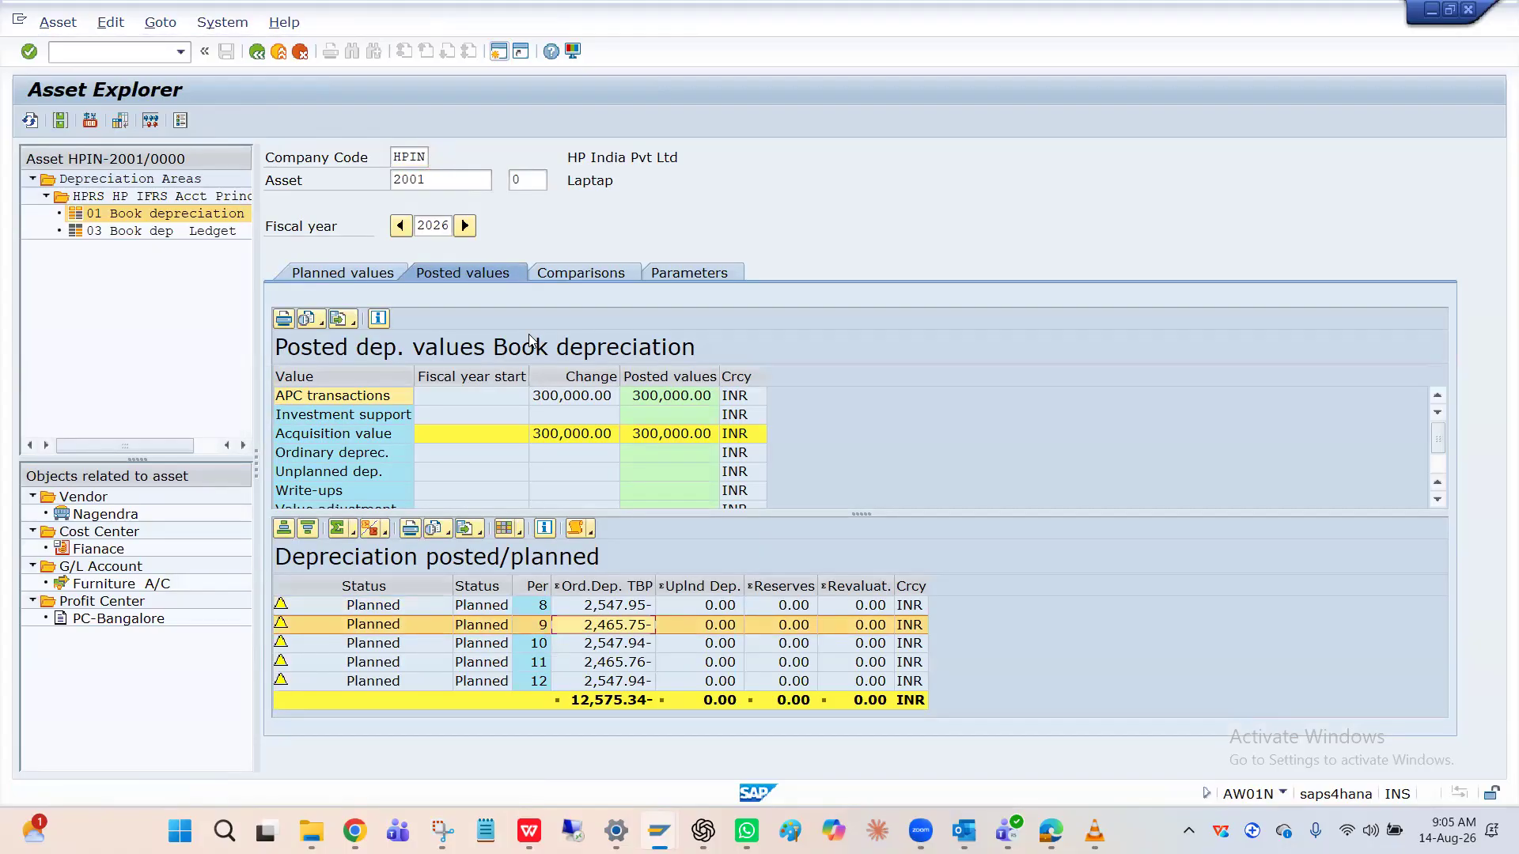
Step: Switch to the session with HPDC's calculation method assignment and examine the available multilevel methods and class options
{"action": "key", "text": "alt+Tab"}
{"action": "key", "text": "alt+Tab"}
{"action": "key", "text": "alt+Tab"}
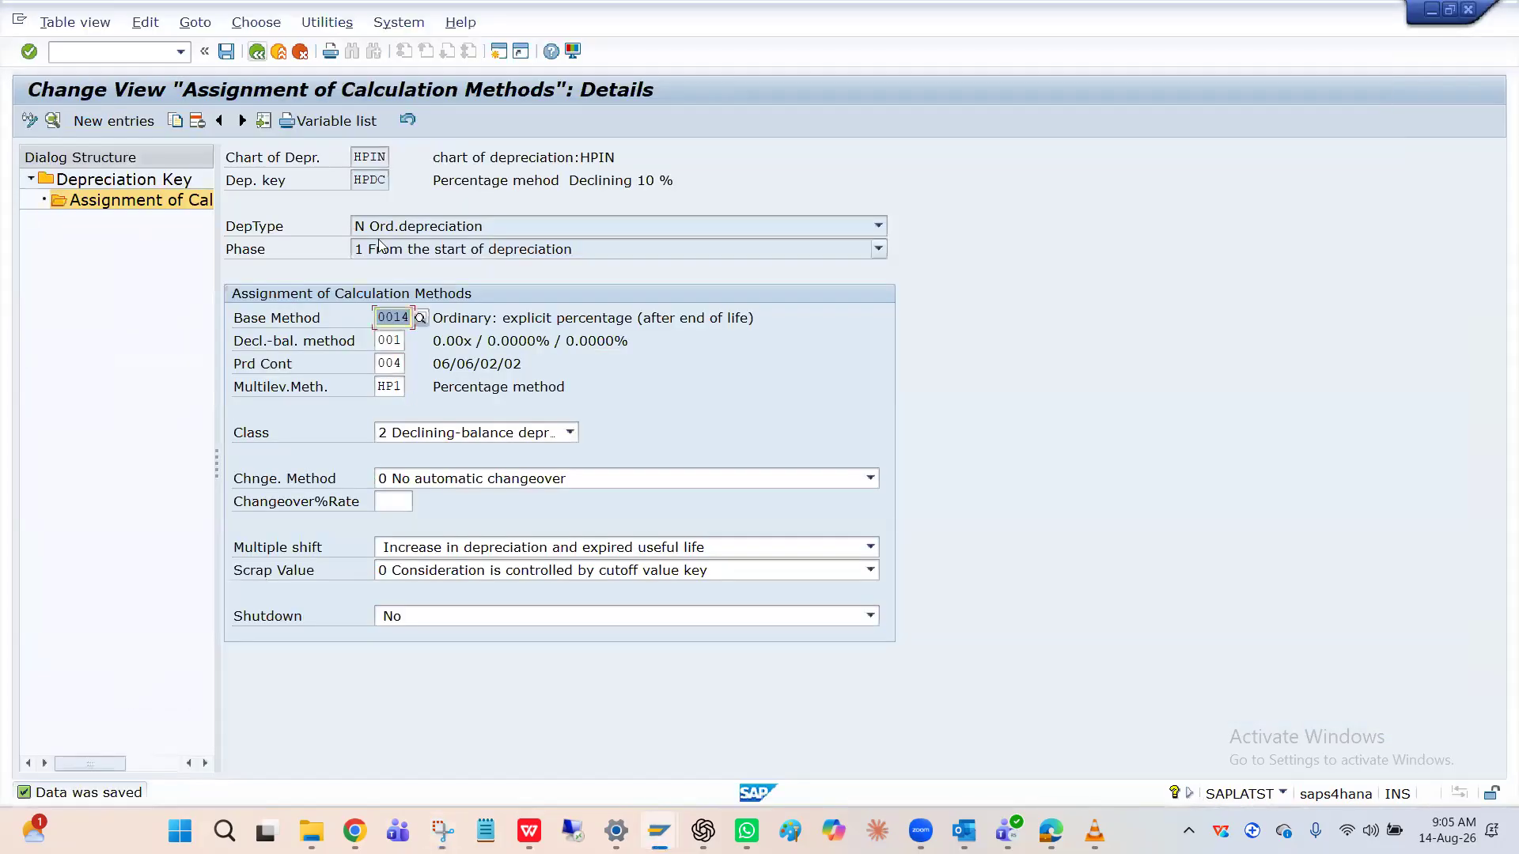
{"action": "left_click", "coordinate": [404, 389]}
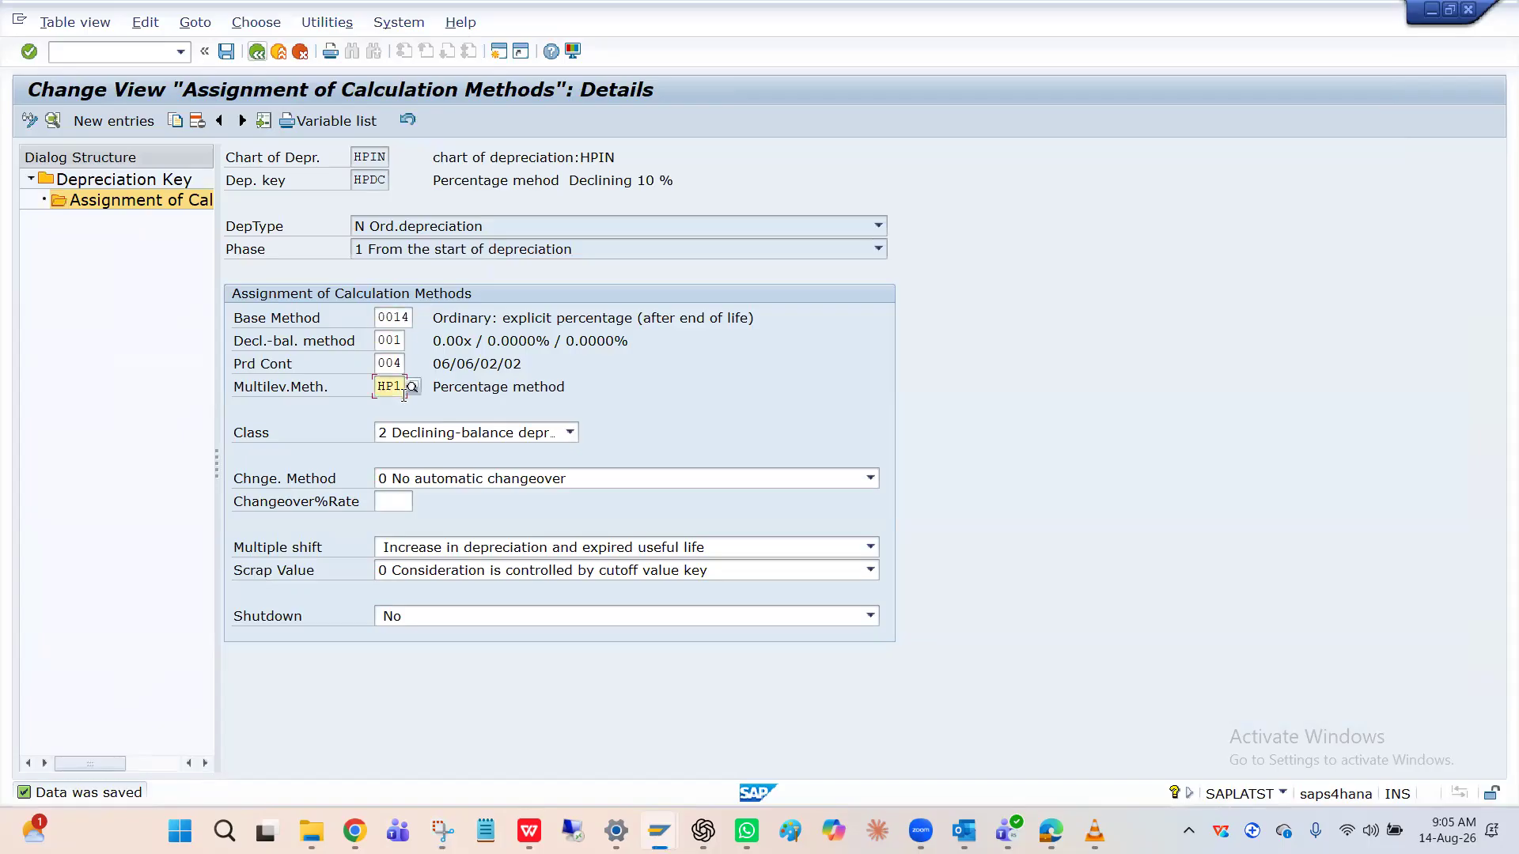
{"action": "left_click", "coordinate": [409, 390]}
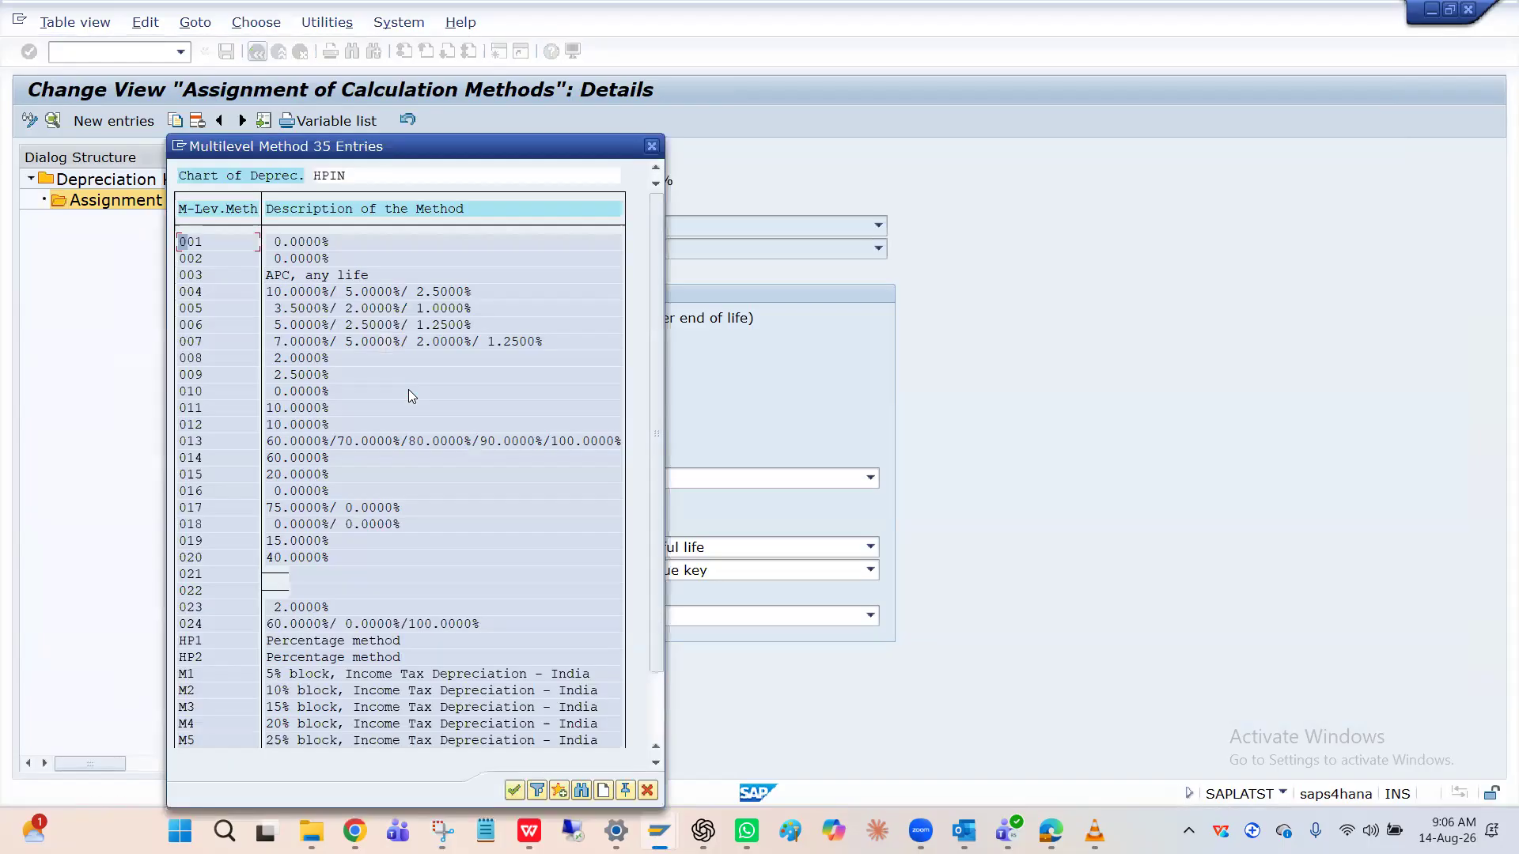
{"action": "left_click", "coordinate": [651, 145]}
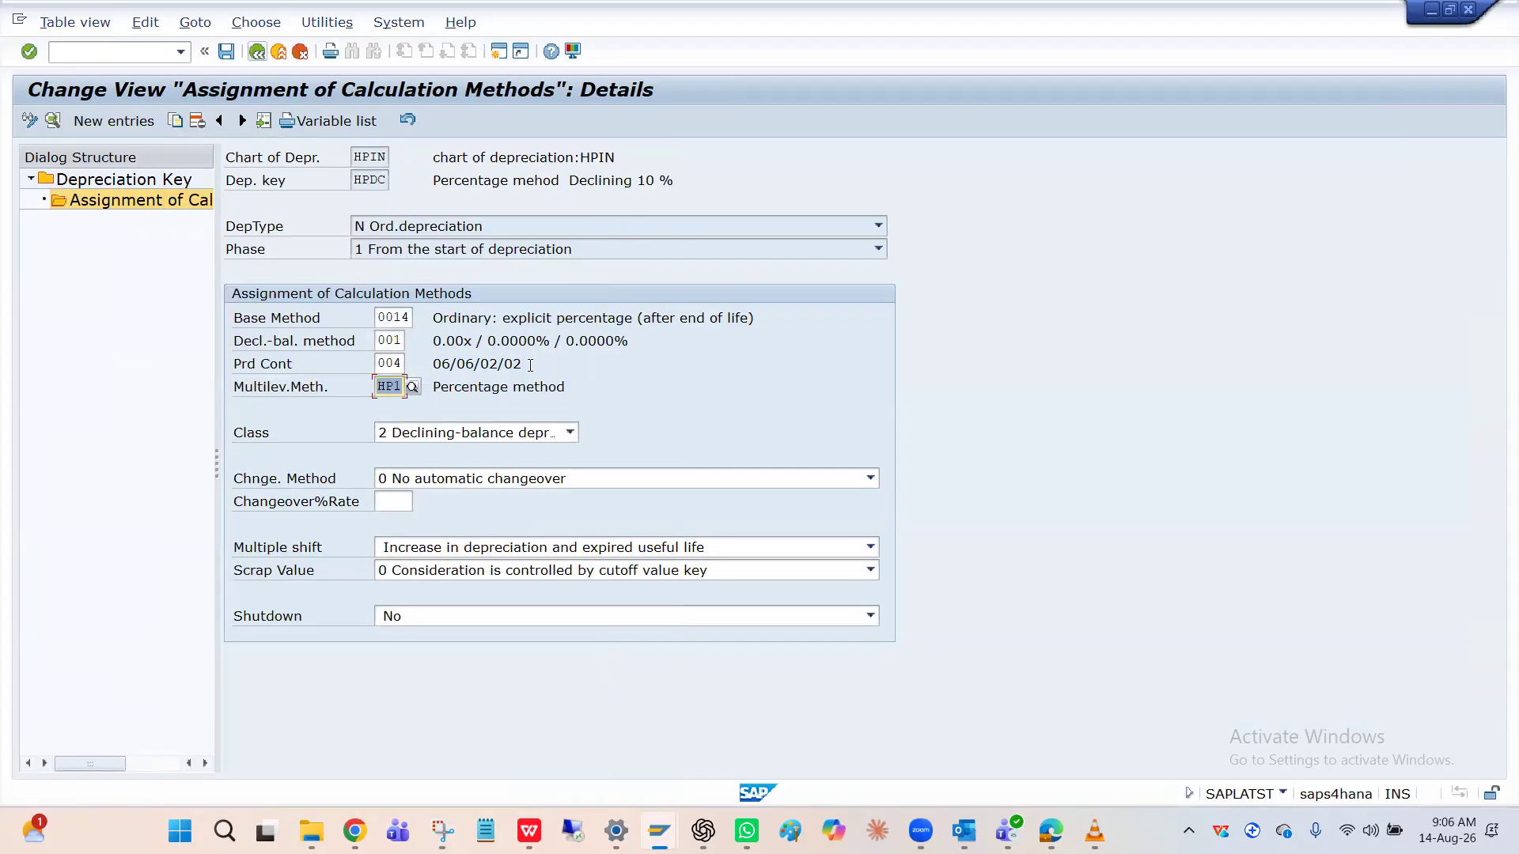
{"action": "left_click", "coordinate": [413, 435]}
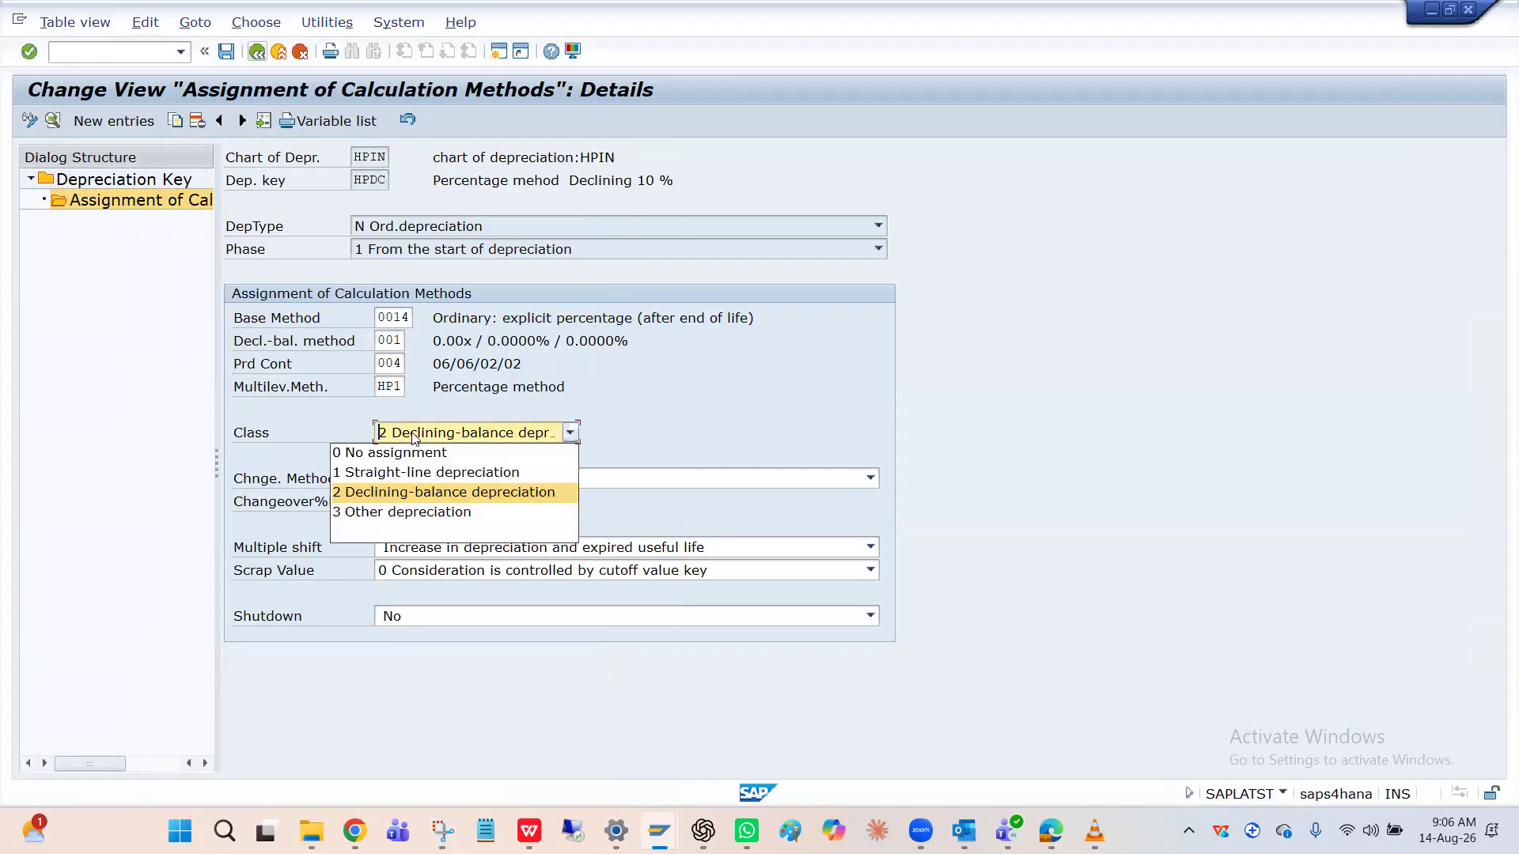
{"action": "left_click", "coordinate": [456, 401]}
{"action": "left_click", "coordinate": [403, 388]}
{"action": "left_click", "coordinate": [412, 387]}
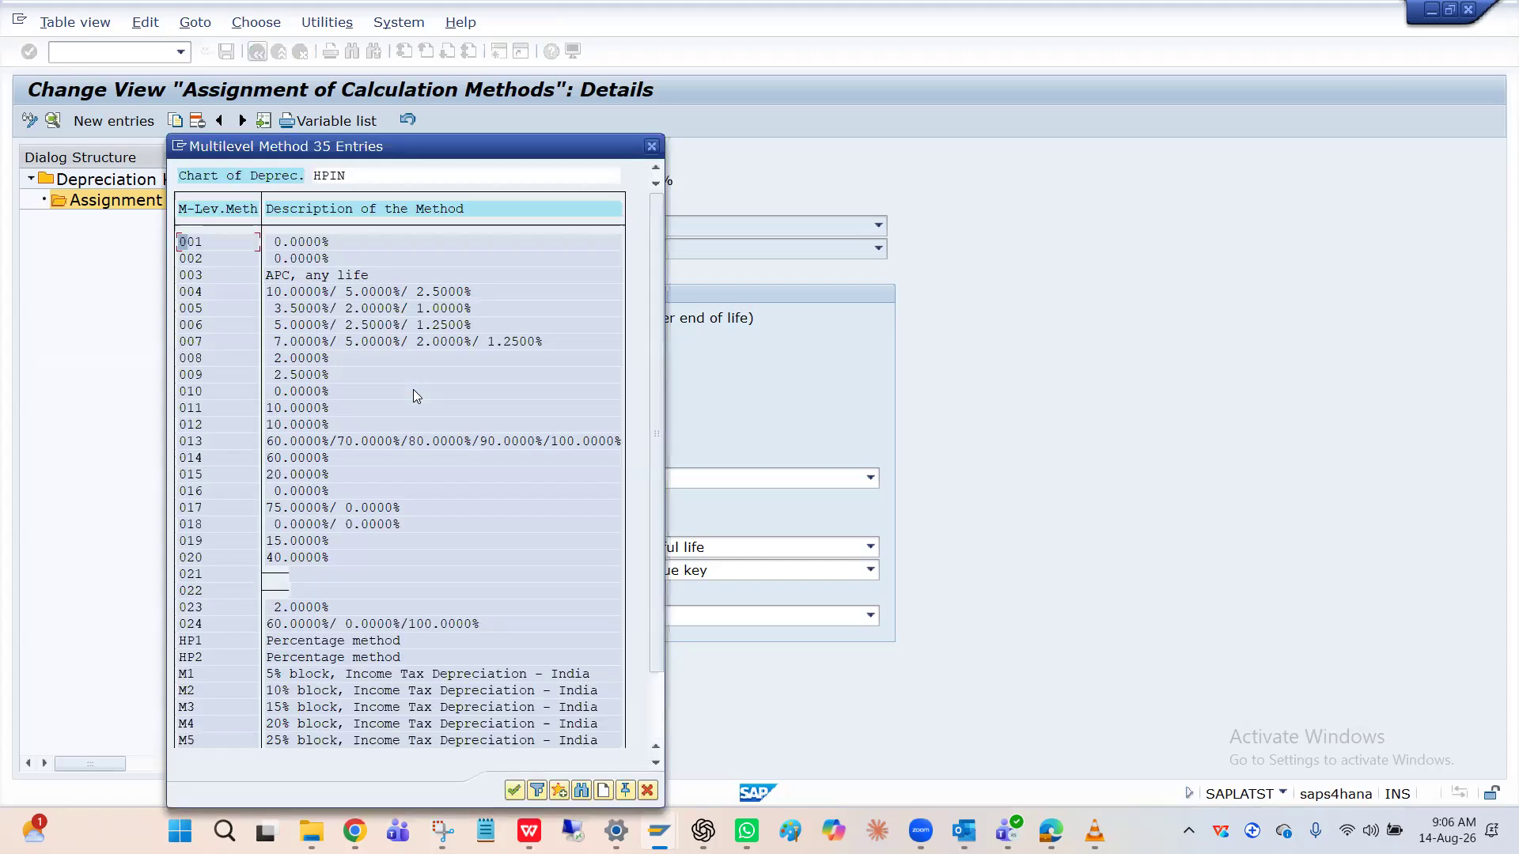
{"action": "left_click", "coordinate": [651, 146]}
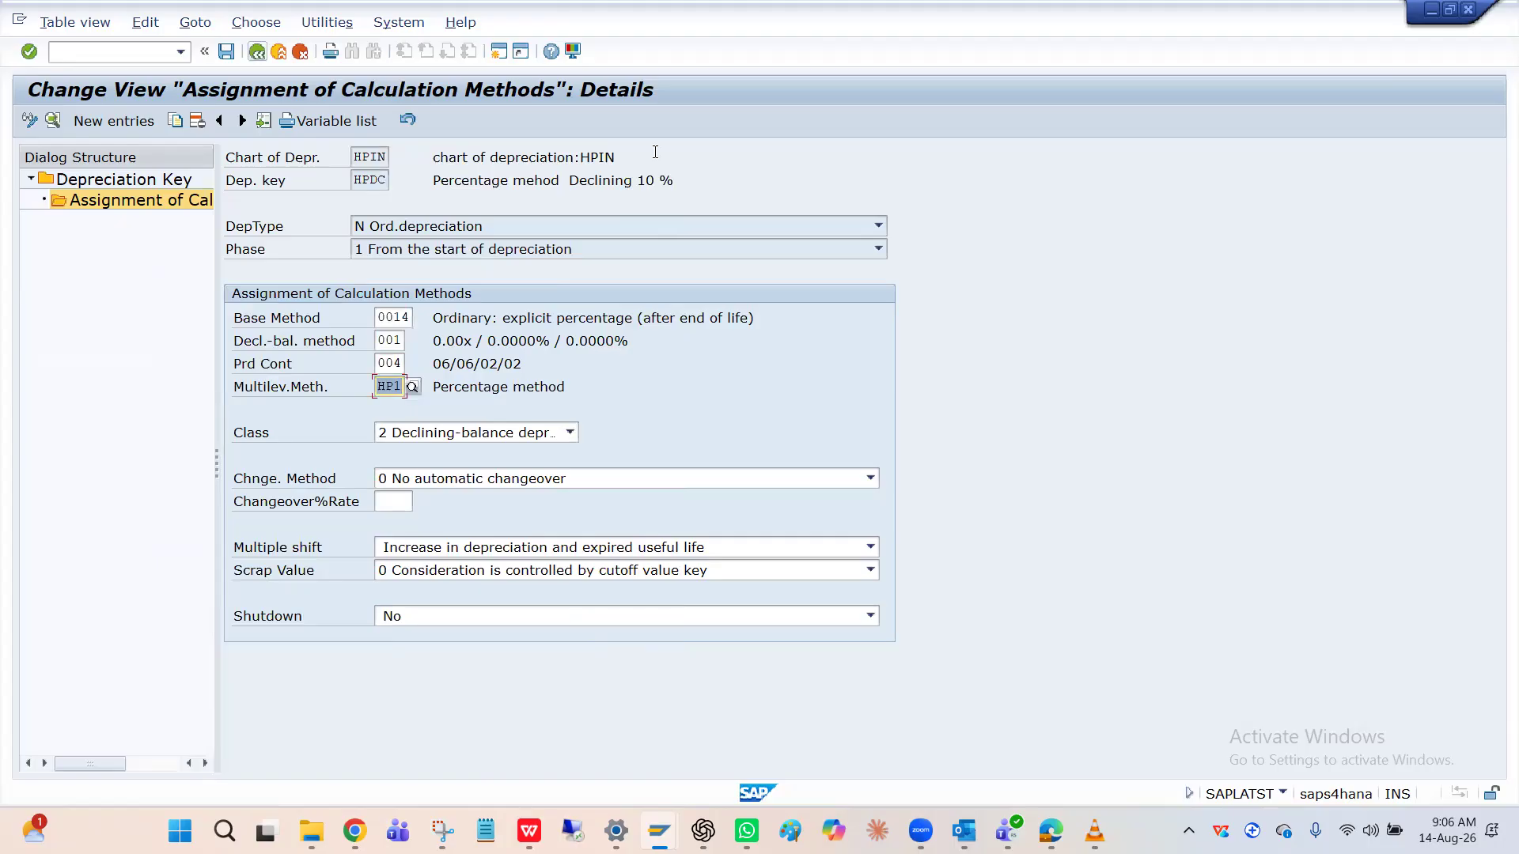
Step: Examine the changeover method and class options of key HPDC's calculation methods, and read the help on the depreciation class
{"action": "left_click", "coordinate": [559, 478]}
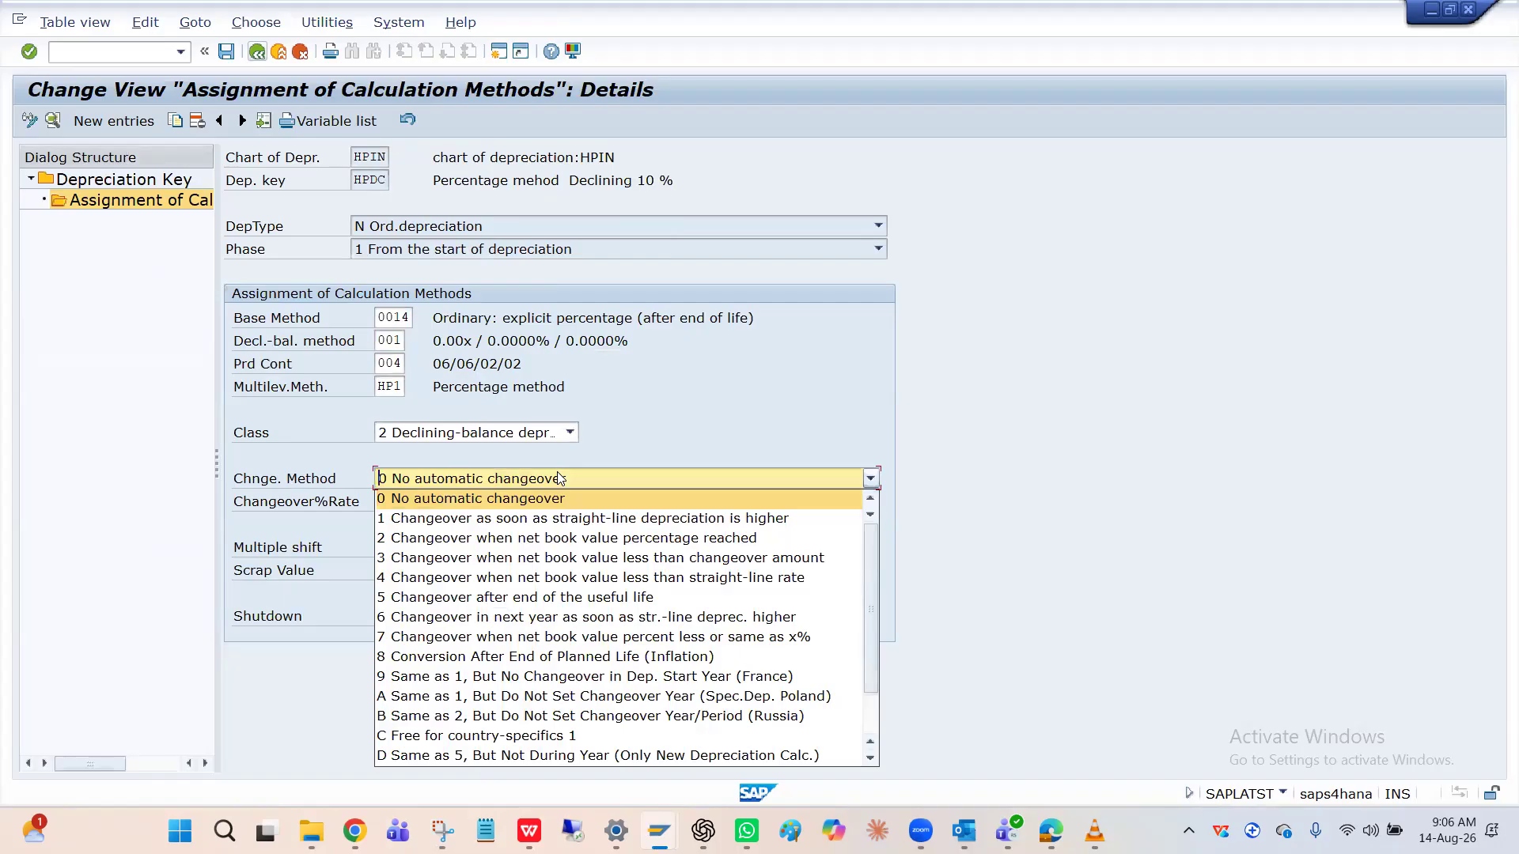
{"action": "left_click", "coordinate": [631, 436]}
{"action": "left_click", "coordinate": [514, 439]}
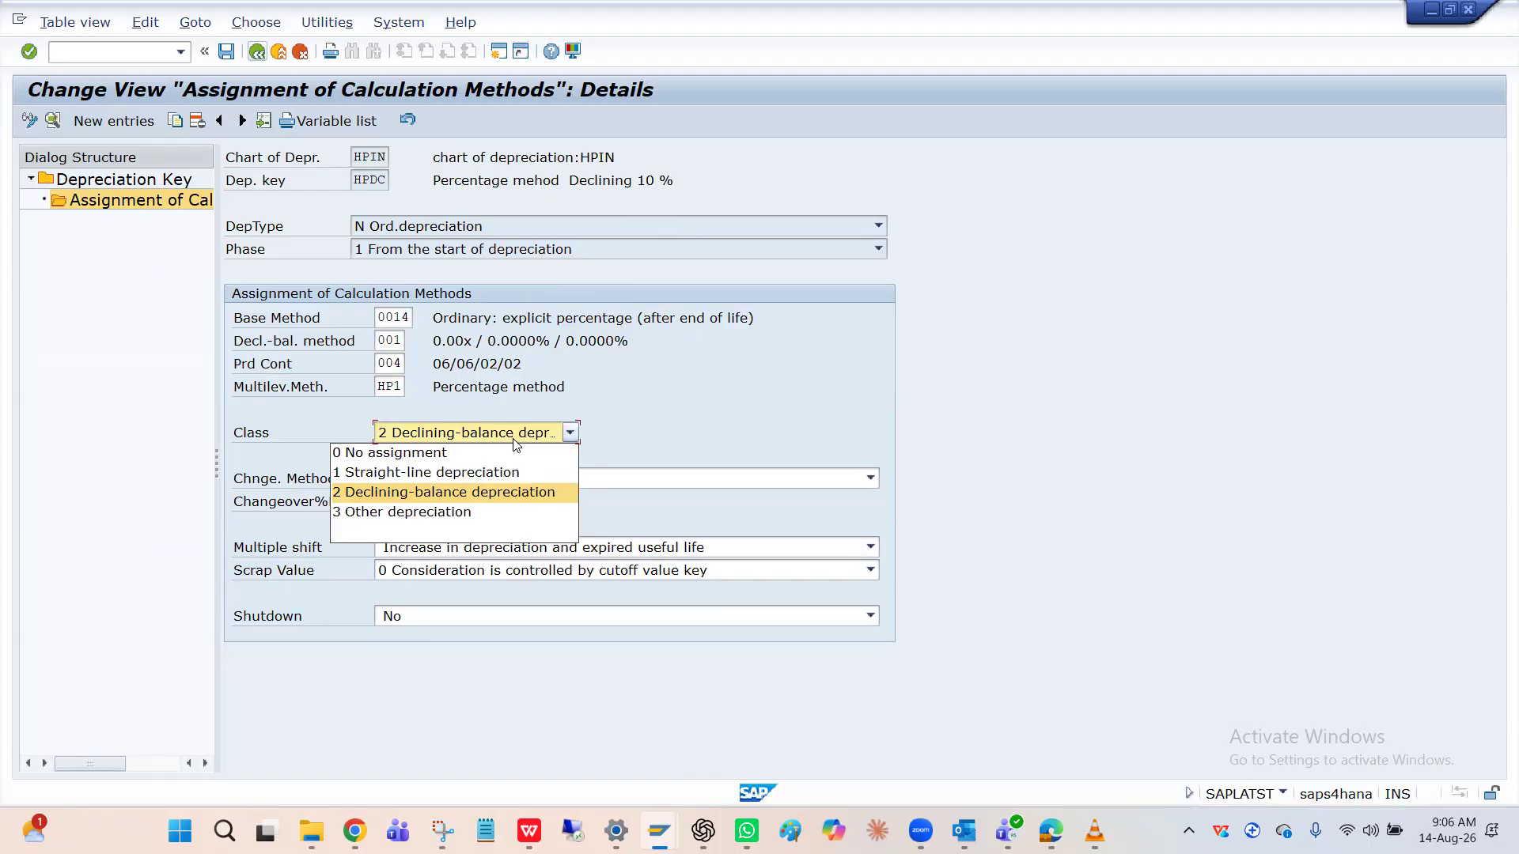
{"action": "left_click", "coordinate": [446, 496]}
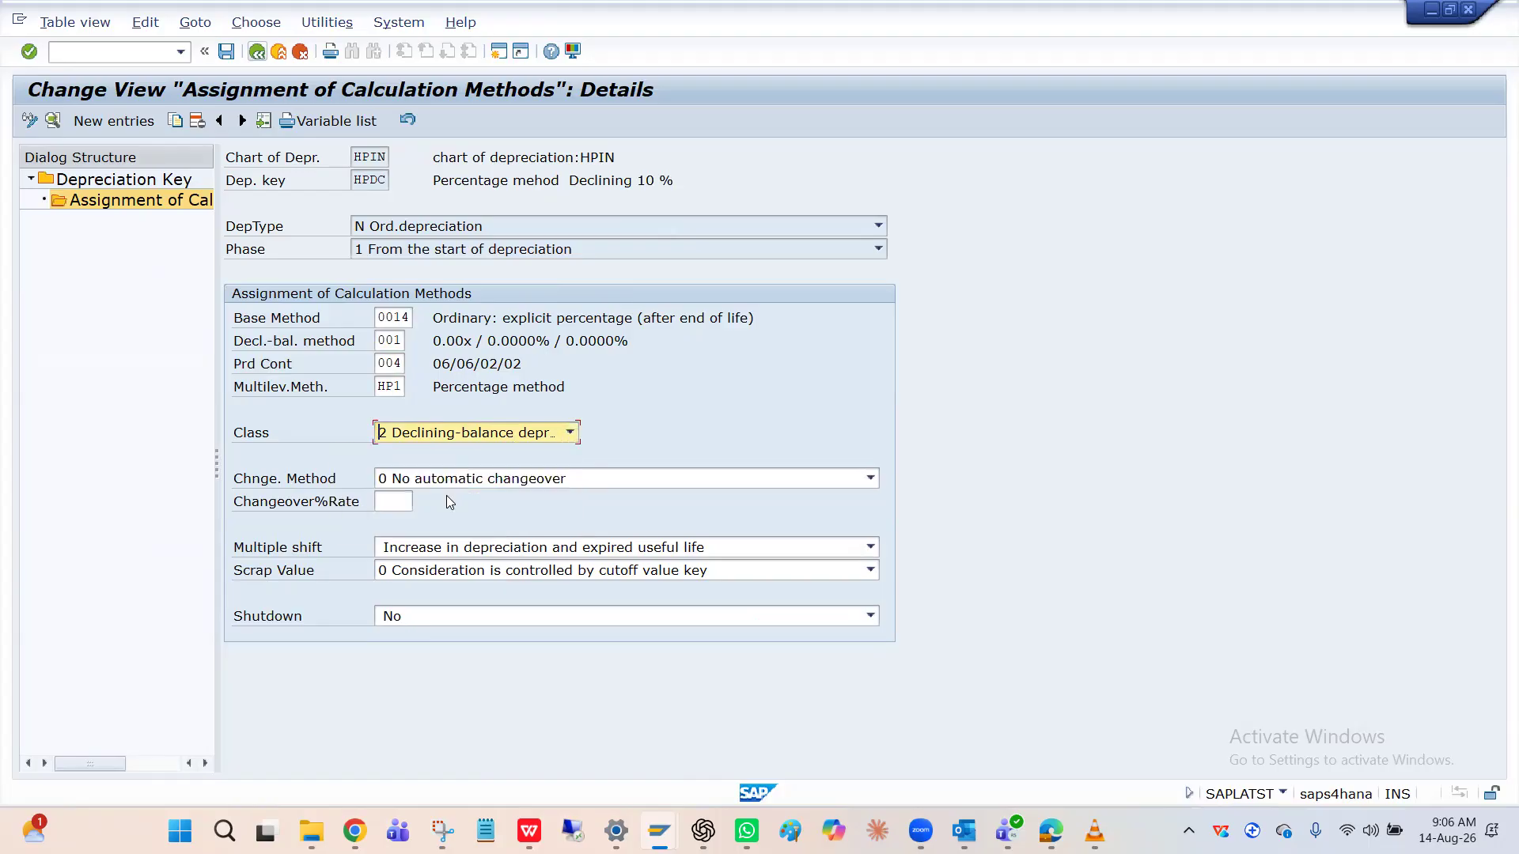
{"action": "left_click", "coordinate": [465, 440]}
{"action": "left_click", "coordinate": [465, 439]}
{"action": "key", "text": "Return"}
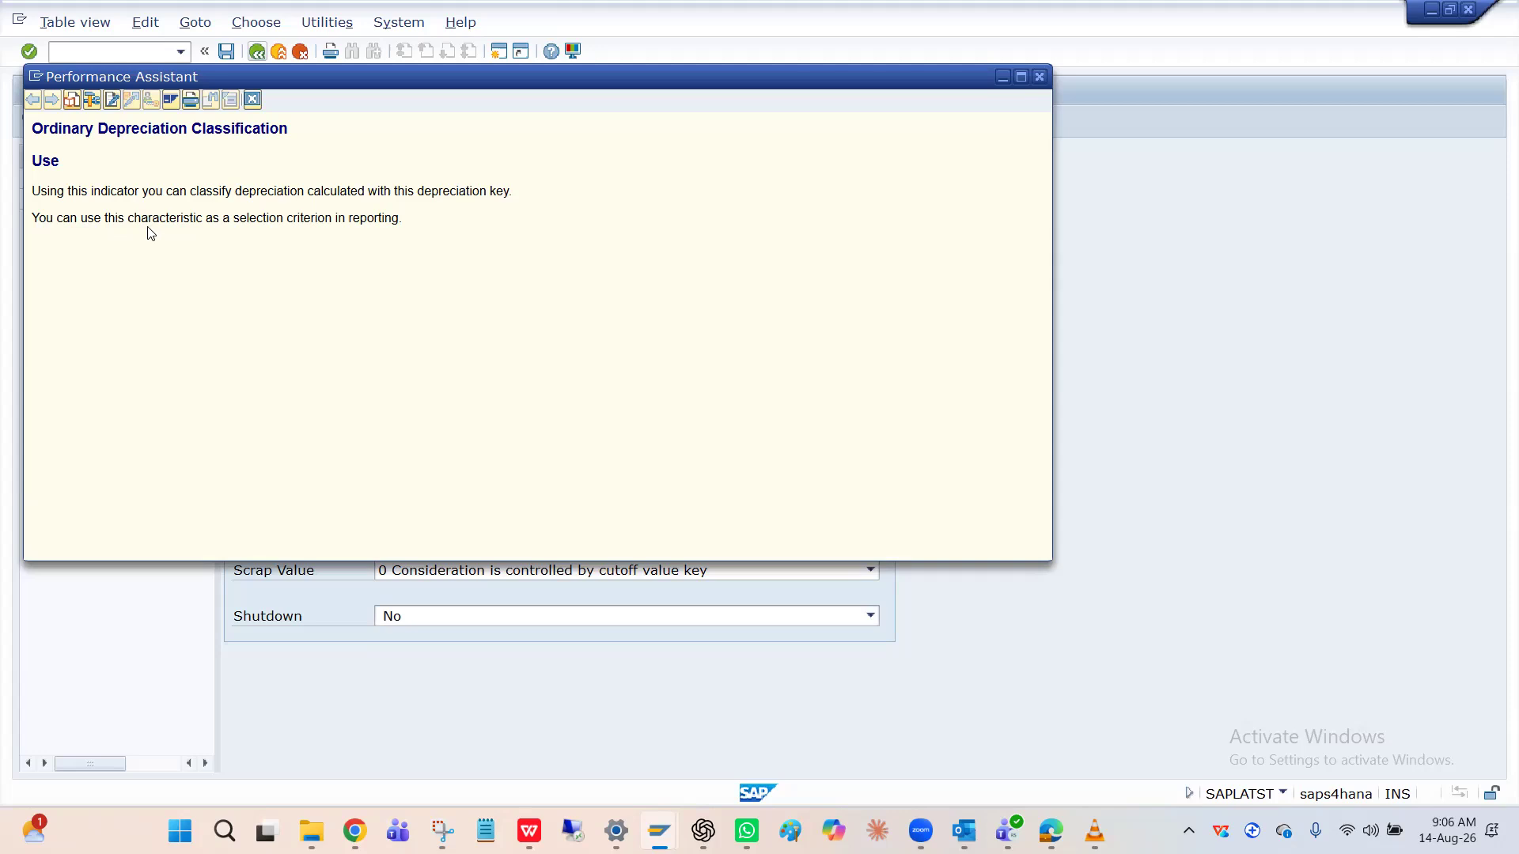
{"action": "left_click", "coordinate": [254, 100]}
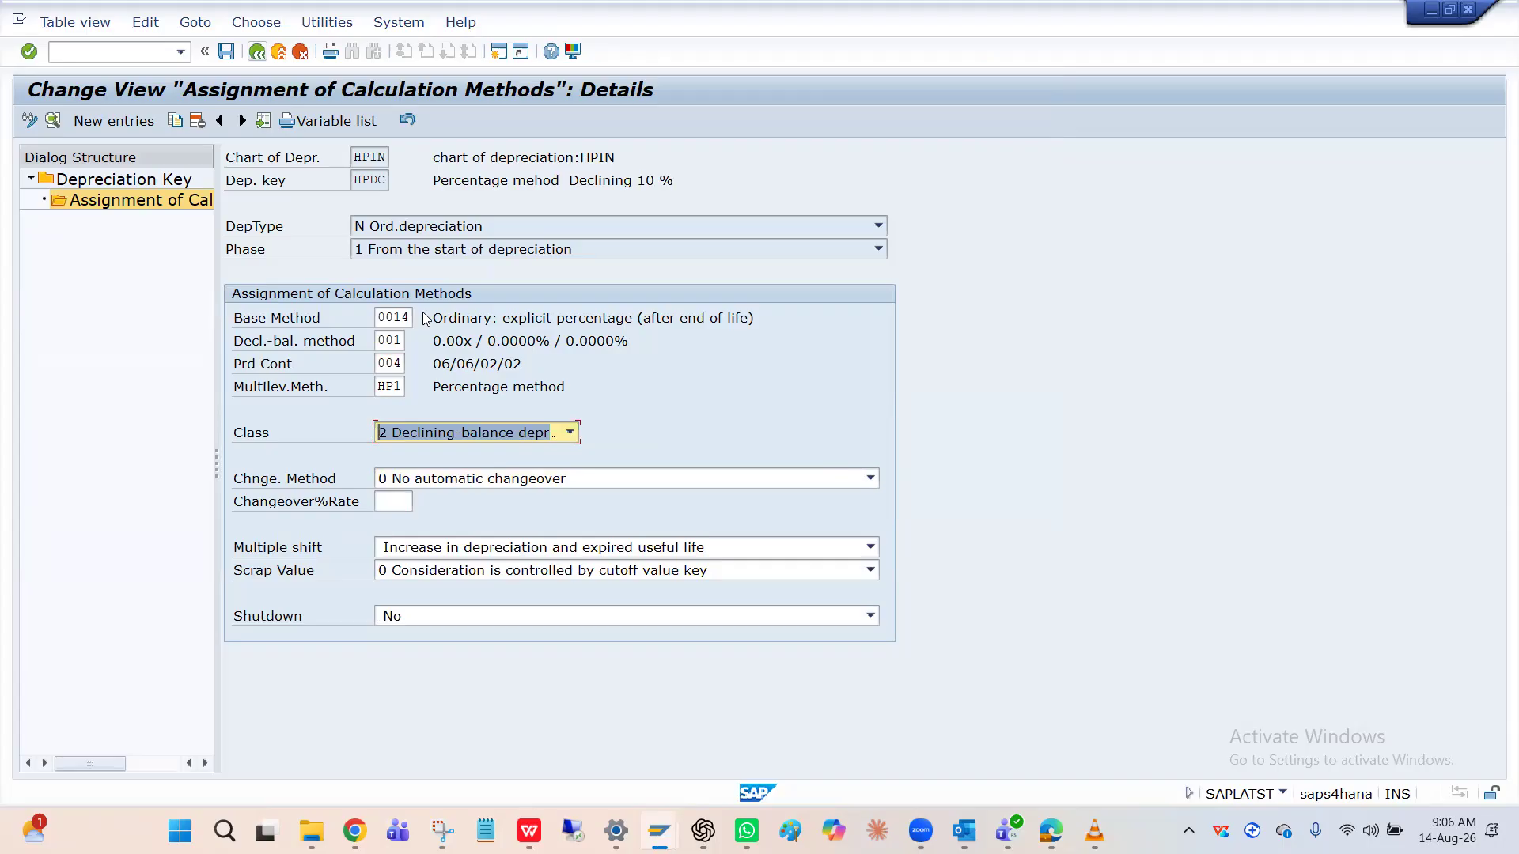
Step: Open a new session and start Asset Accounting customizing with transaction ORFA
{"action": "left_click", "coordinate": [394, 385]}
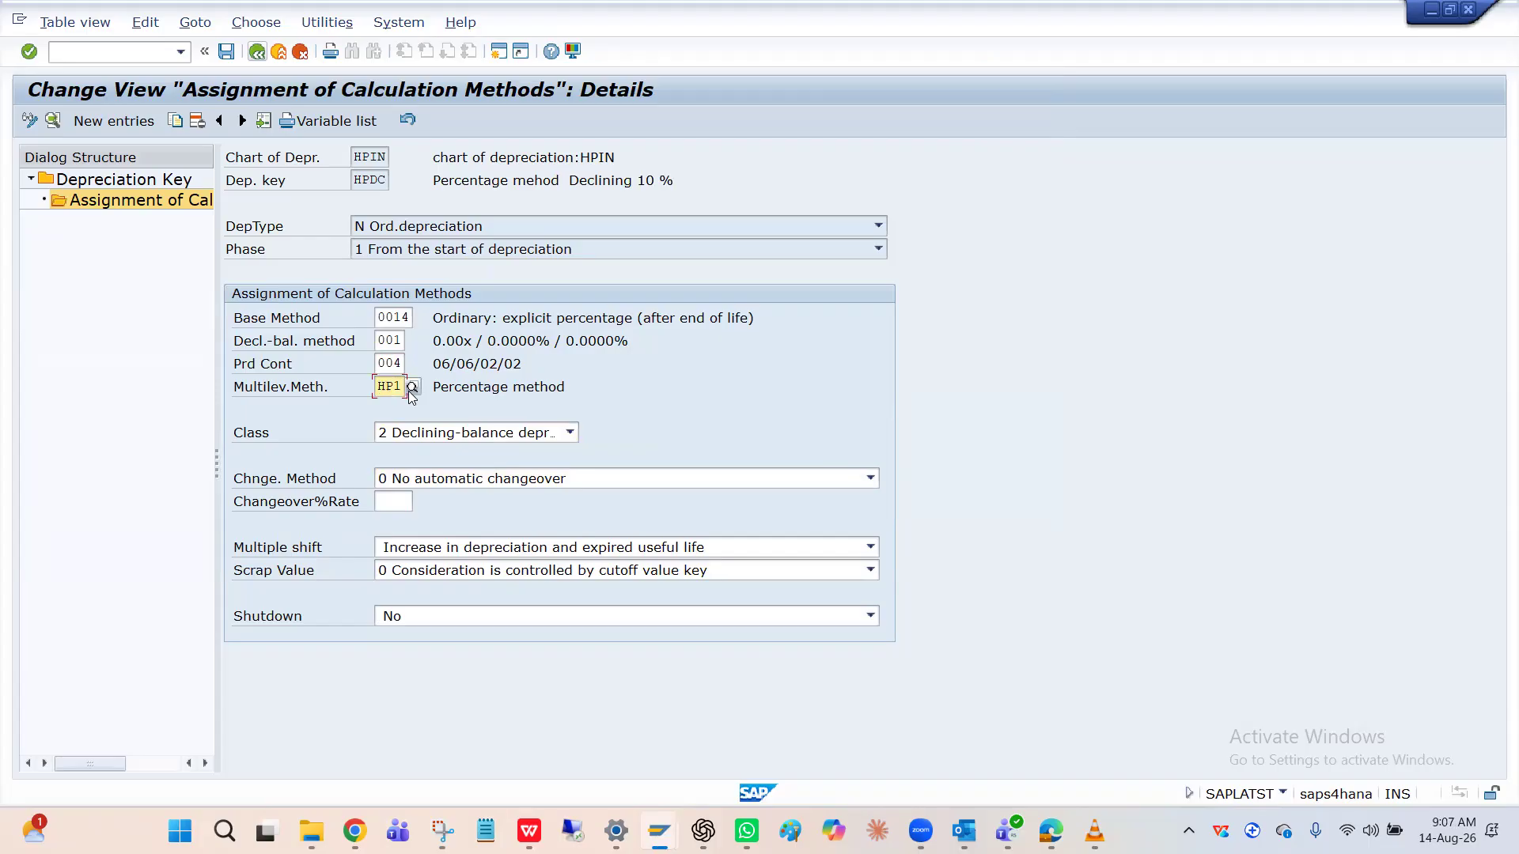
{"action": "left_click", "coordinate": [496, 52]}
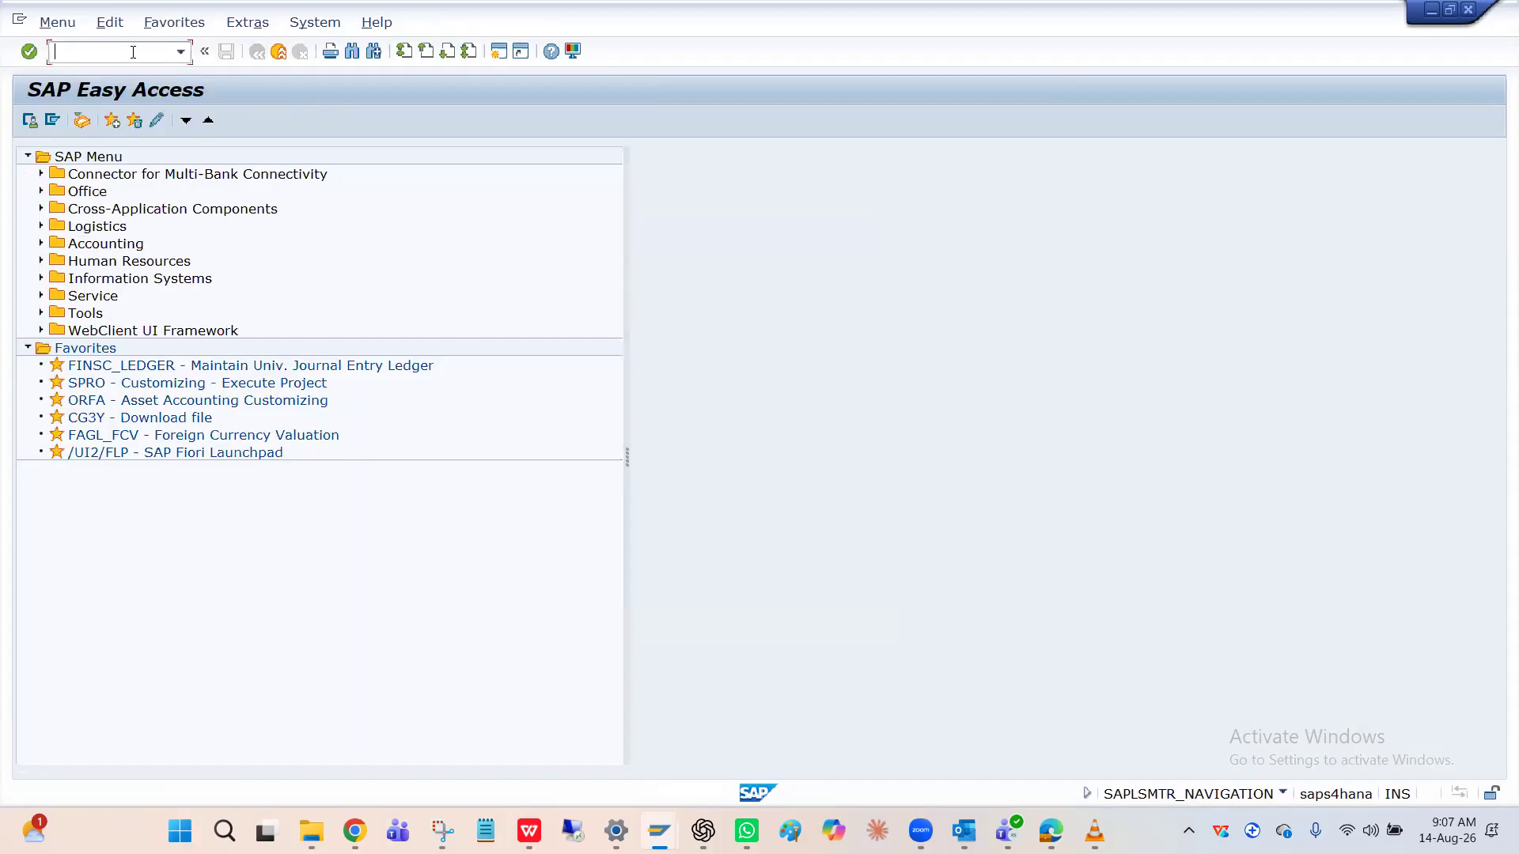
{"action": "type", "text": "OR"}
{"action": "key", "text": "BackSpace"}
{"action": "key", "text": "BackSpace"}
{"action": "type", "text": "ORFA"}
{"action": "key", "text": "Return"}
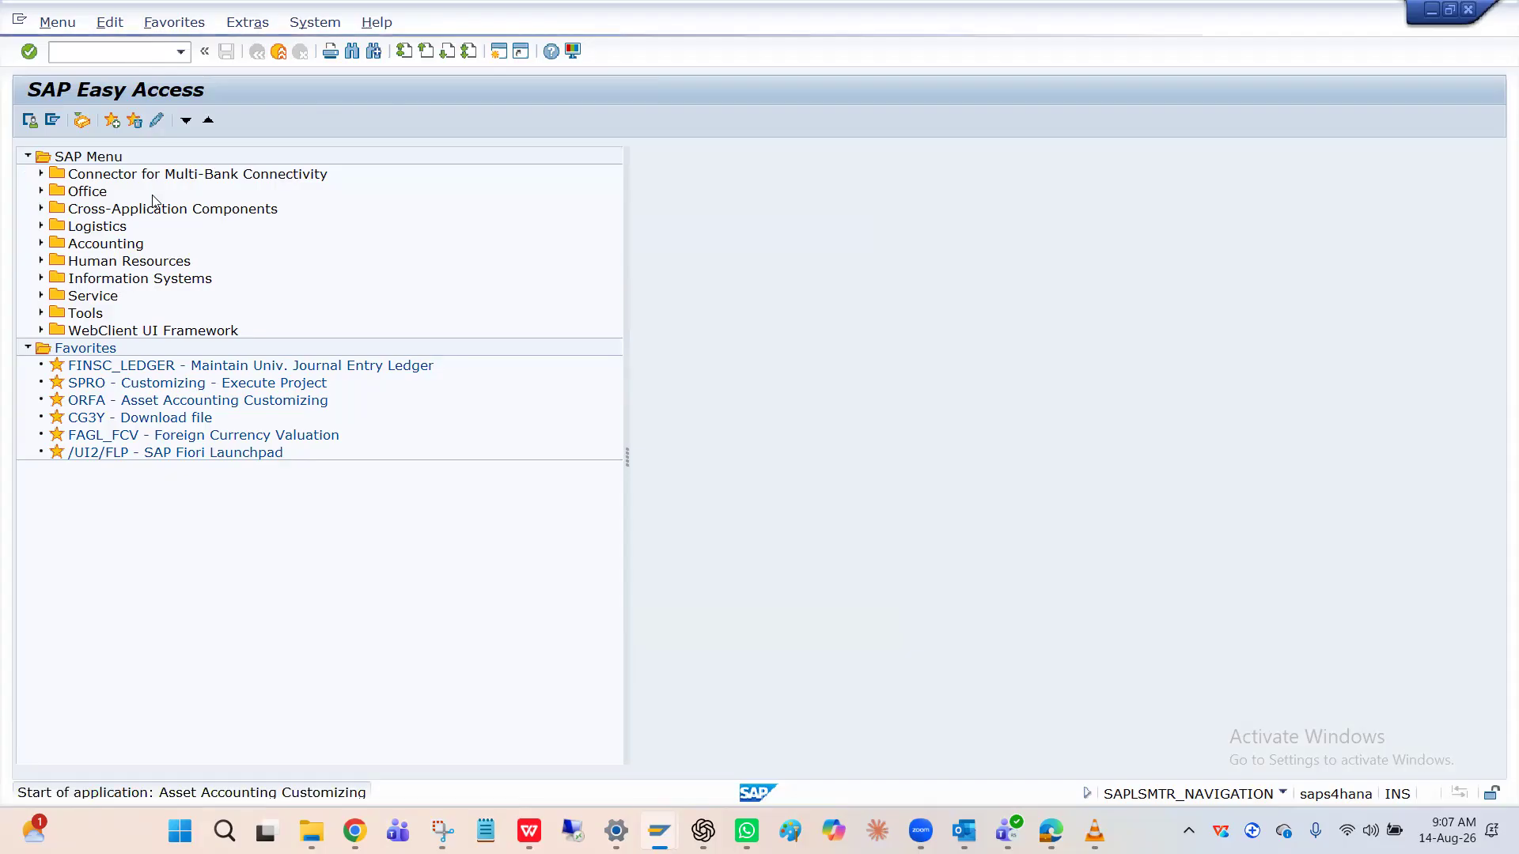
Step: Expand the Depreciation customizing structure through Valuation Methods and Depreciation Key down to the Calculation Methods activities
{"action": "left_click", "coordinate": [175, 284]}
{"action": "key", "text": "Down"}
{"action": "key", "text": "Down"}
{"action": "key", "text": "Up"}
{"action": "key", "text": "Up"}
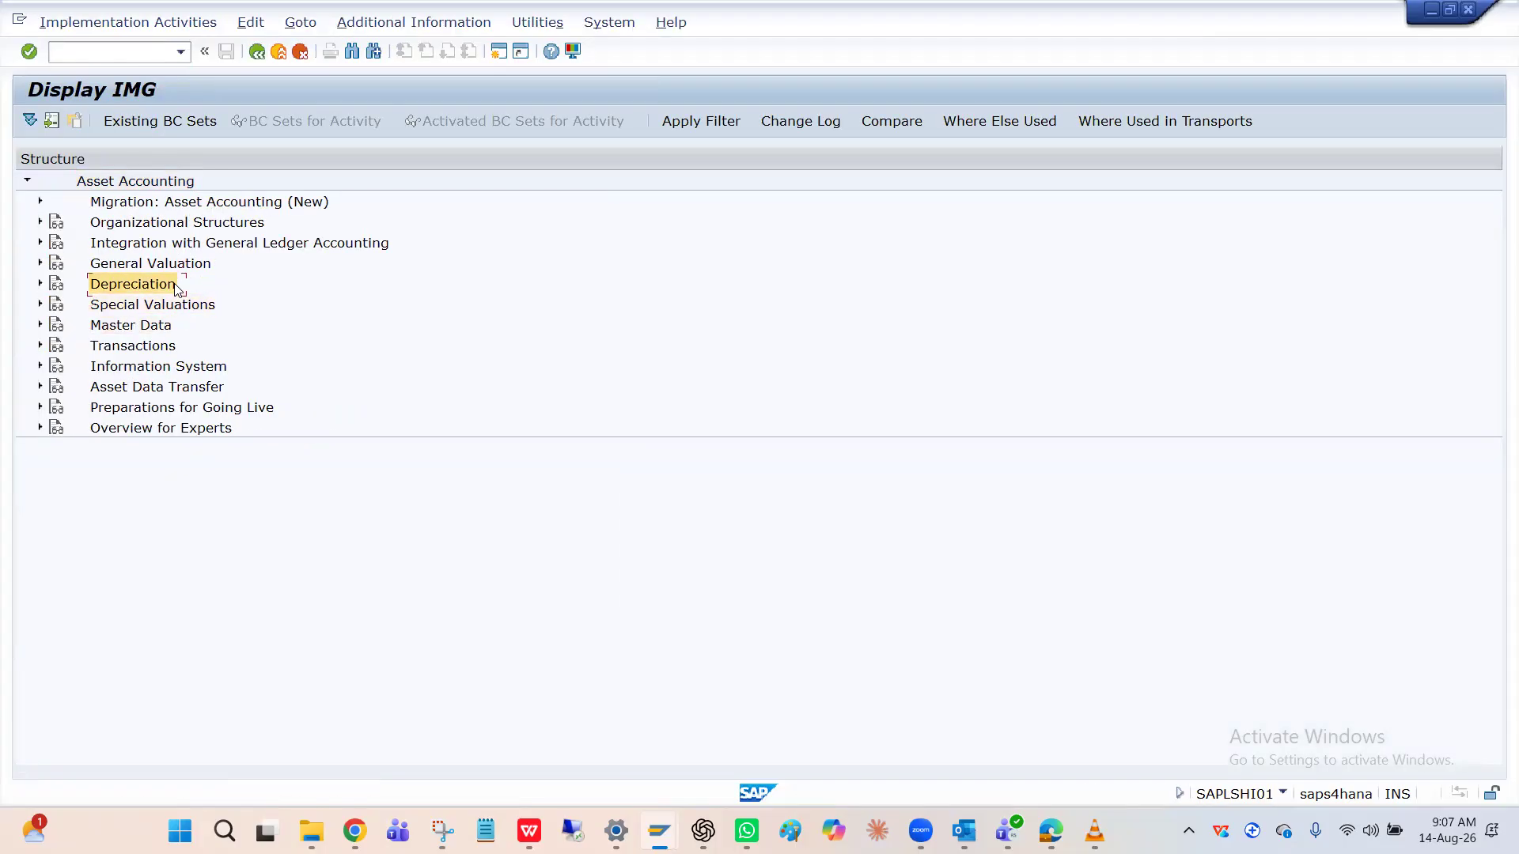
{"action": "key", "text": "Right"}
{"action": "key", "text": "Down"}
{"action": "key", "text": "Down"}
{"action": "key", "text": "Down"}
{"action": "key", "text": "Down"}
{"action": "key", "text": "Right"}
{"action": "key", "text": "Down"}
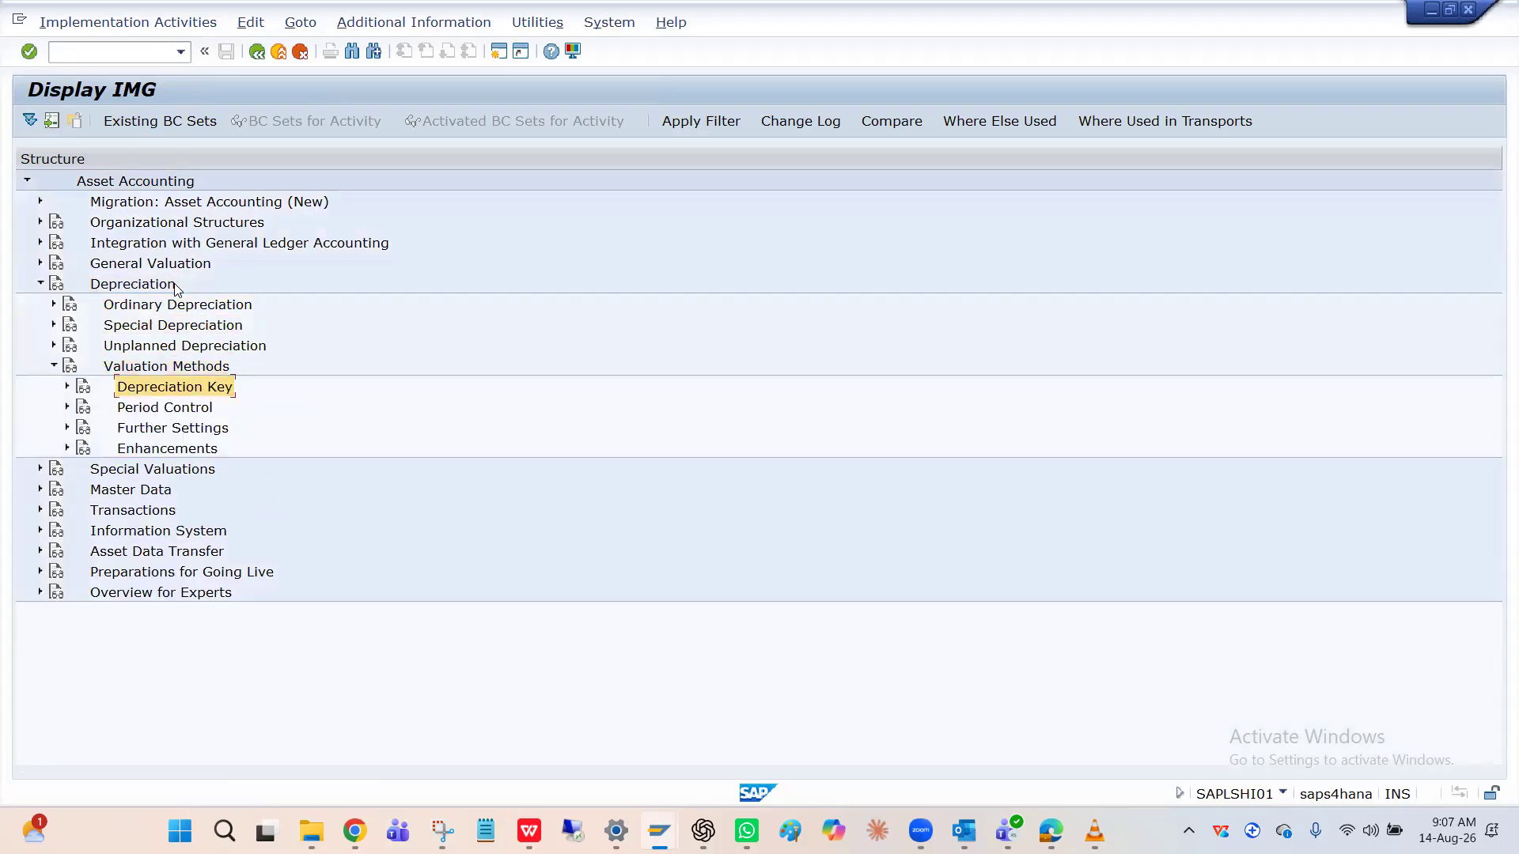
{"action": "key", "text": "Right"}
{"action": "key", "text": "Down"}
{"action": "key", "text": "Right"}
{"action": "key", "text": "Down"}
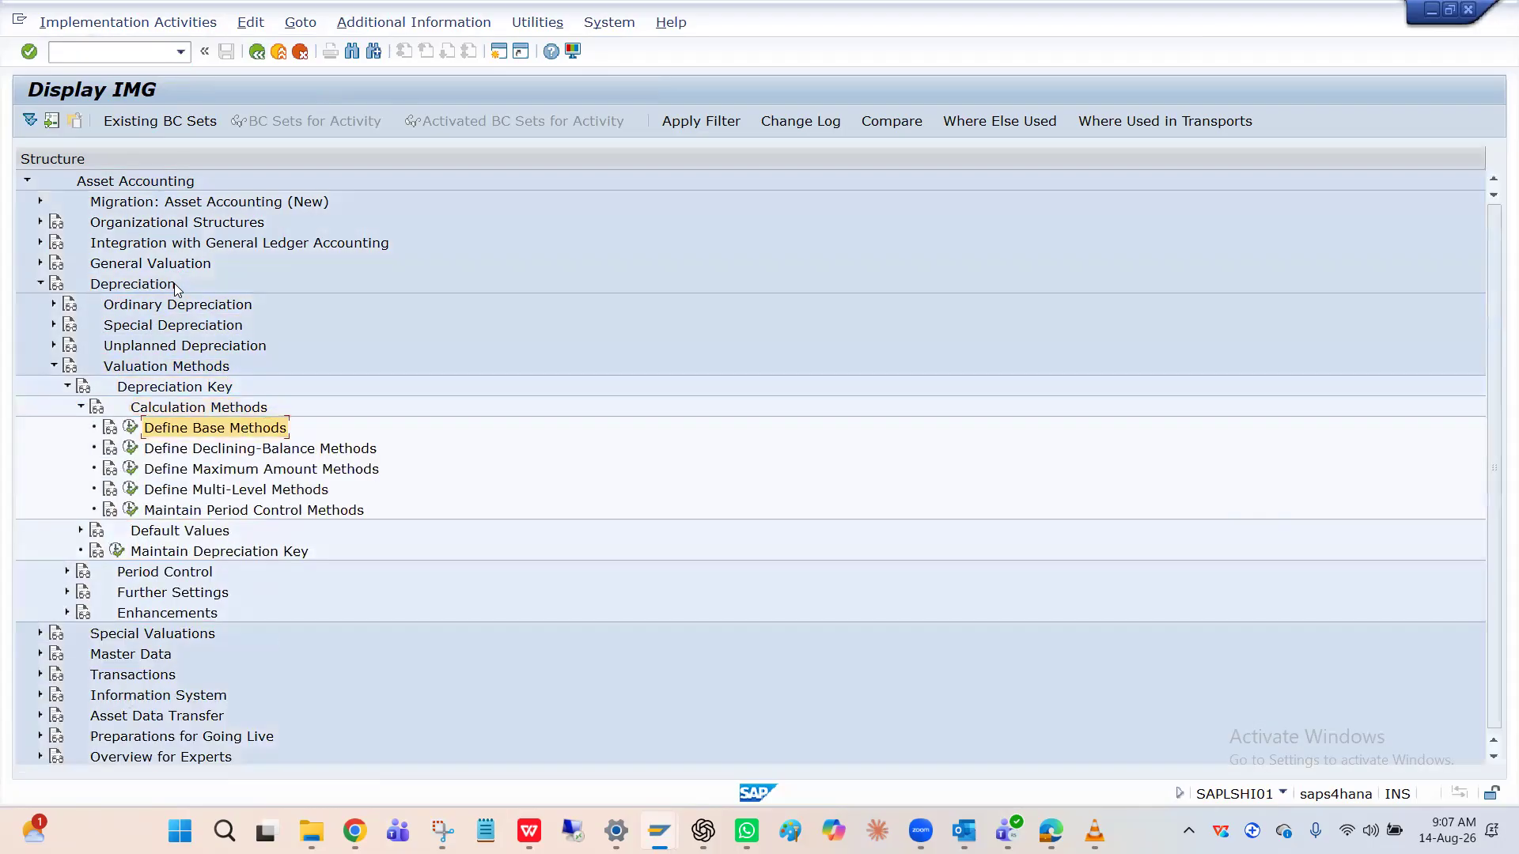
Step: Open the multilevel methods for chart of depreciation HPIN, locate method HP1 and display its details
{"action": "left_click", "coordinate": [131, 490]}
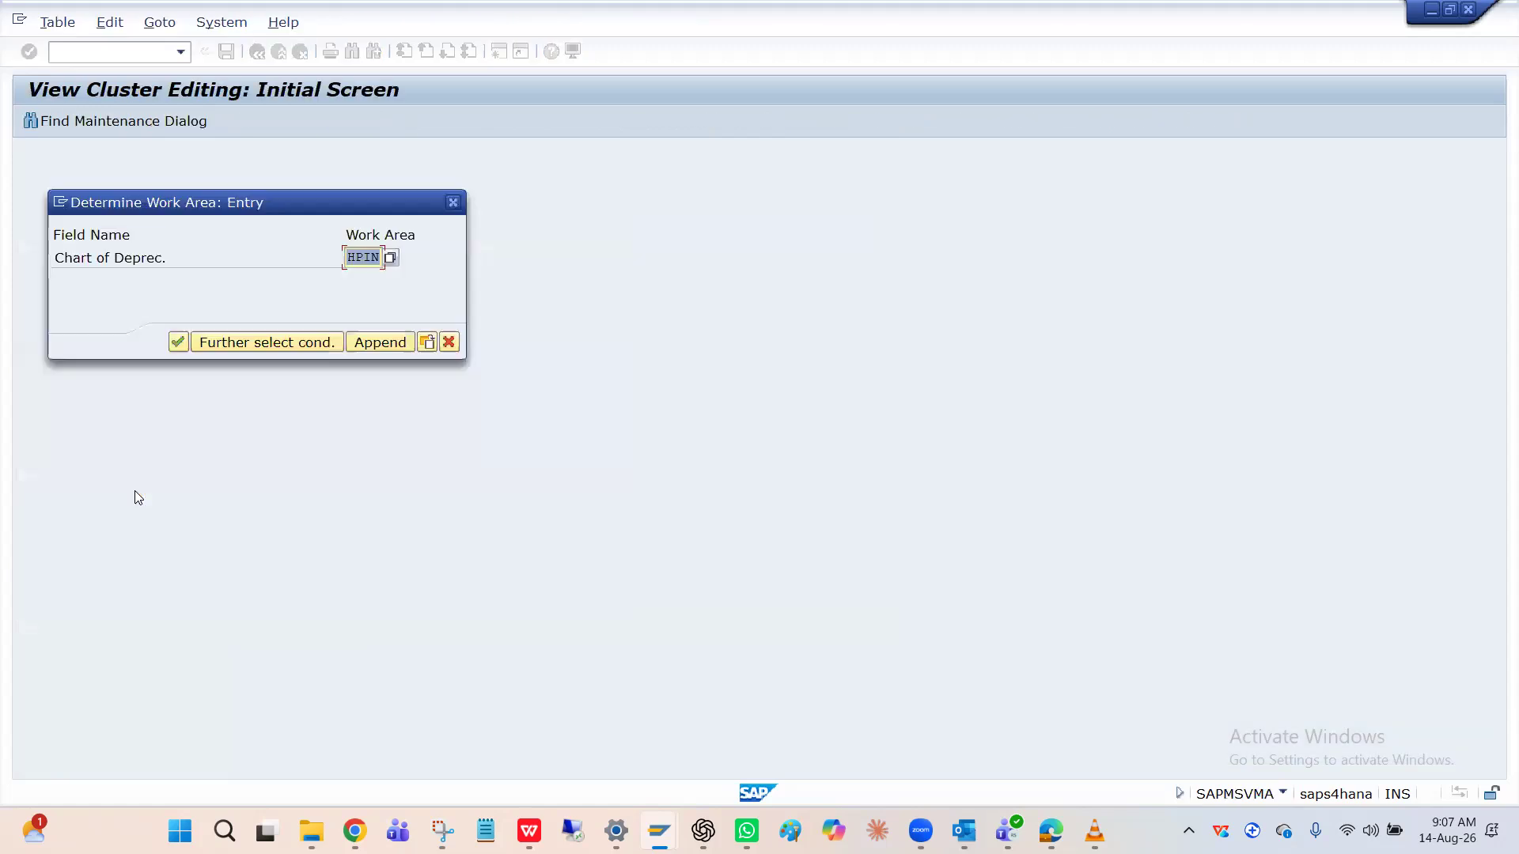
{"action": "key", "text": "Return"}
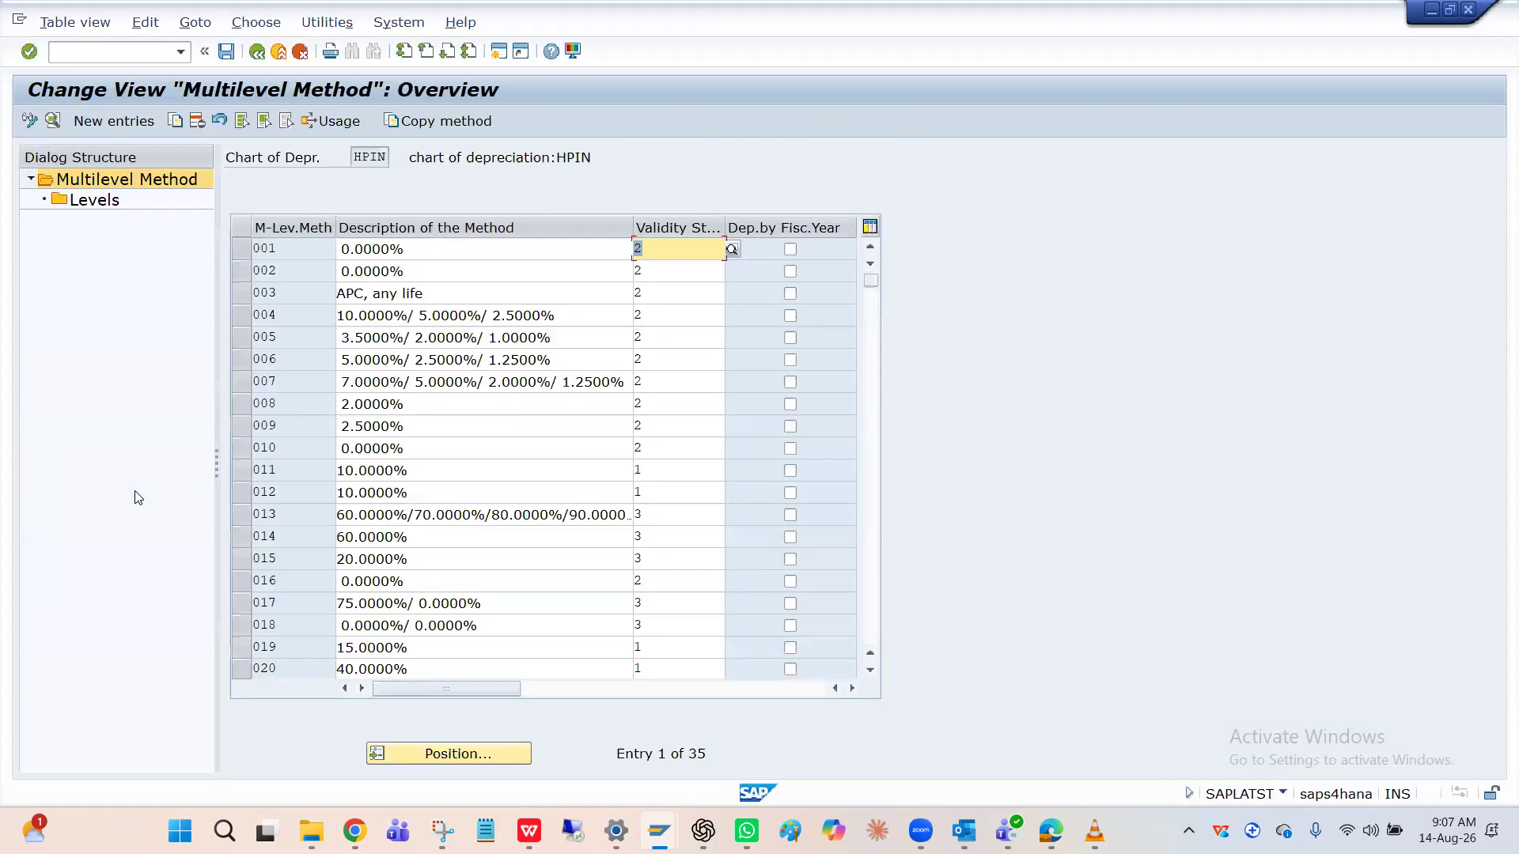
{"action": "left_click", "coordinate": [454, 753]}
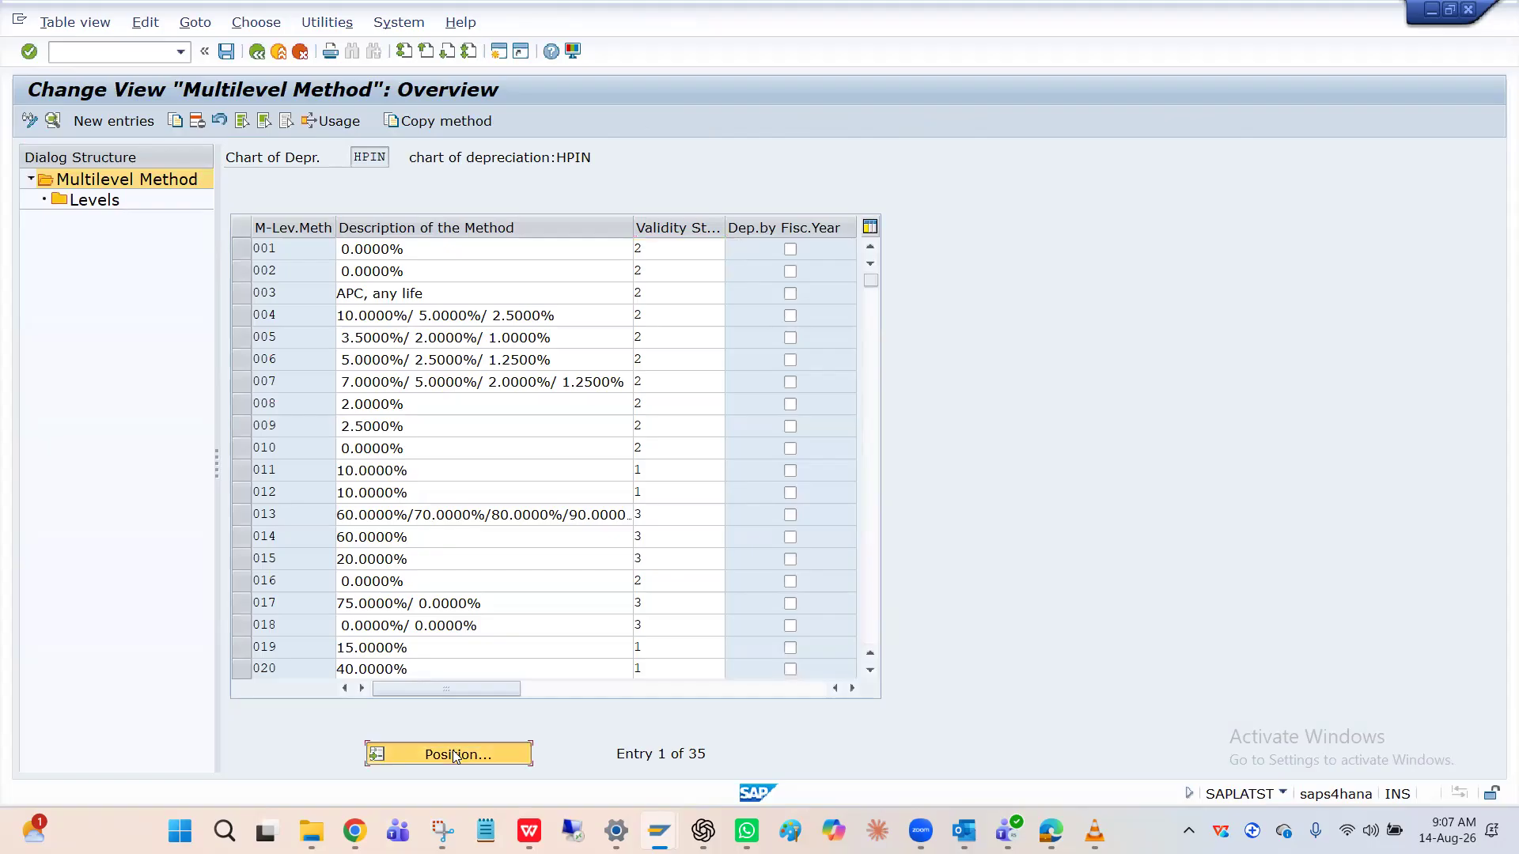
{"action": "type", "text": "HP"}
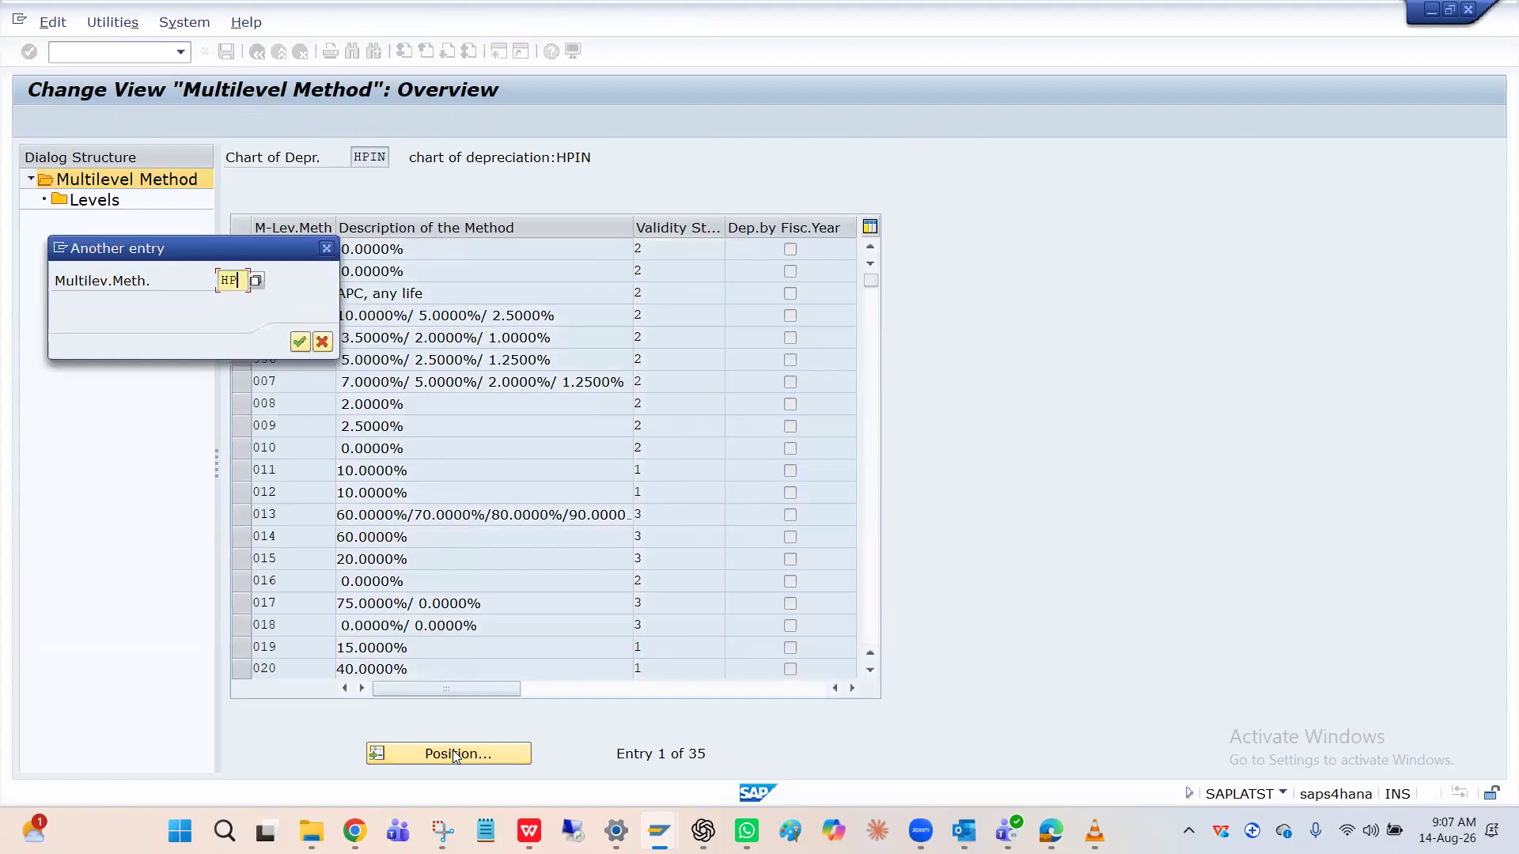
{"action": "key", "text": "Return"}
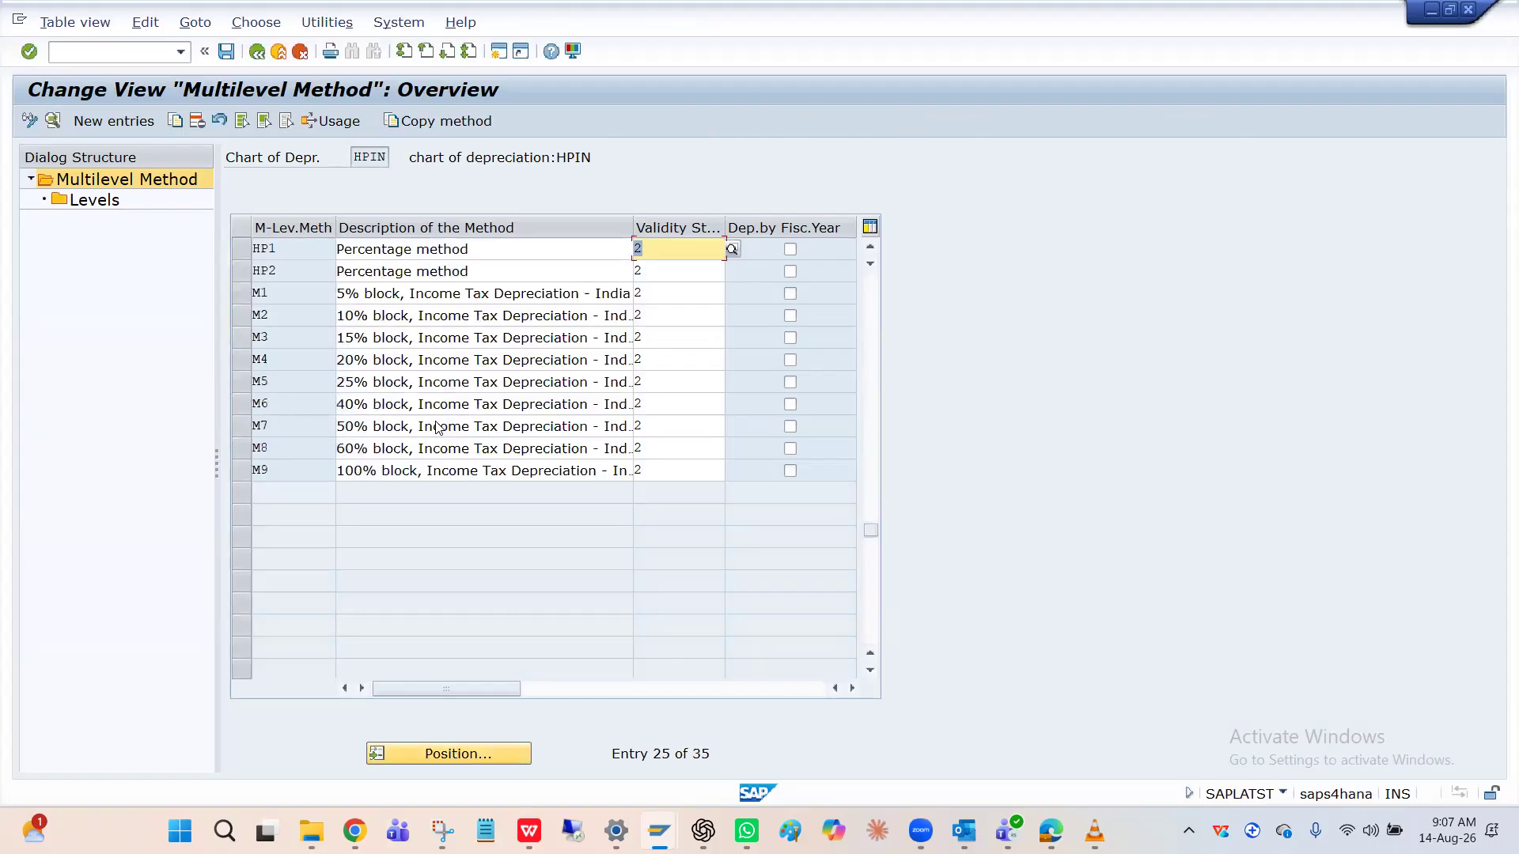
{"action": "left_click", "coordinate": [304, 249]}
{"action": "double_click", "coordinate": [302, 249]}
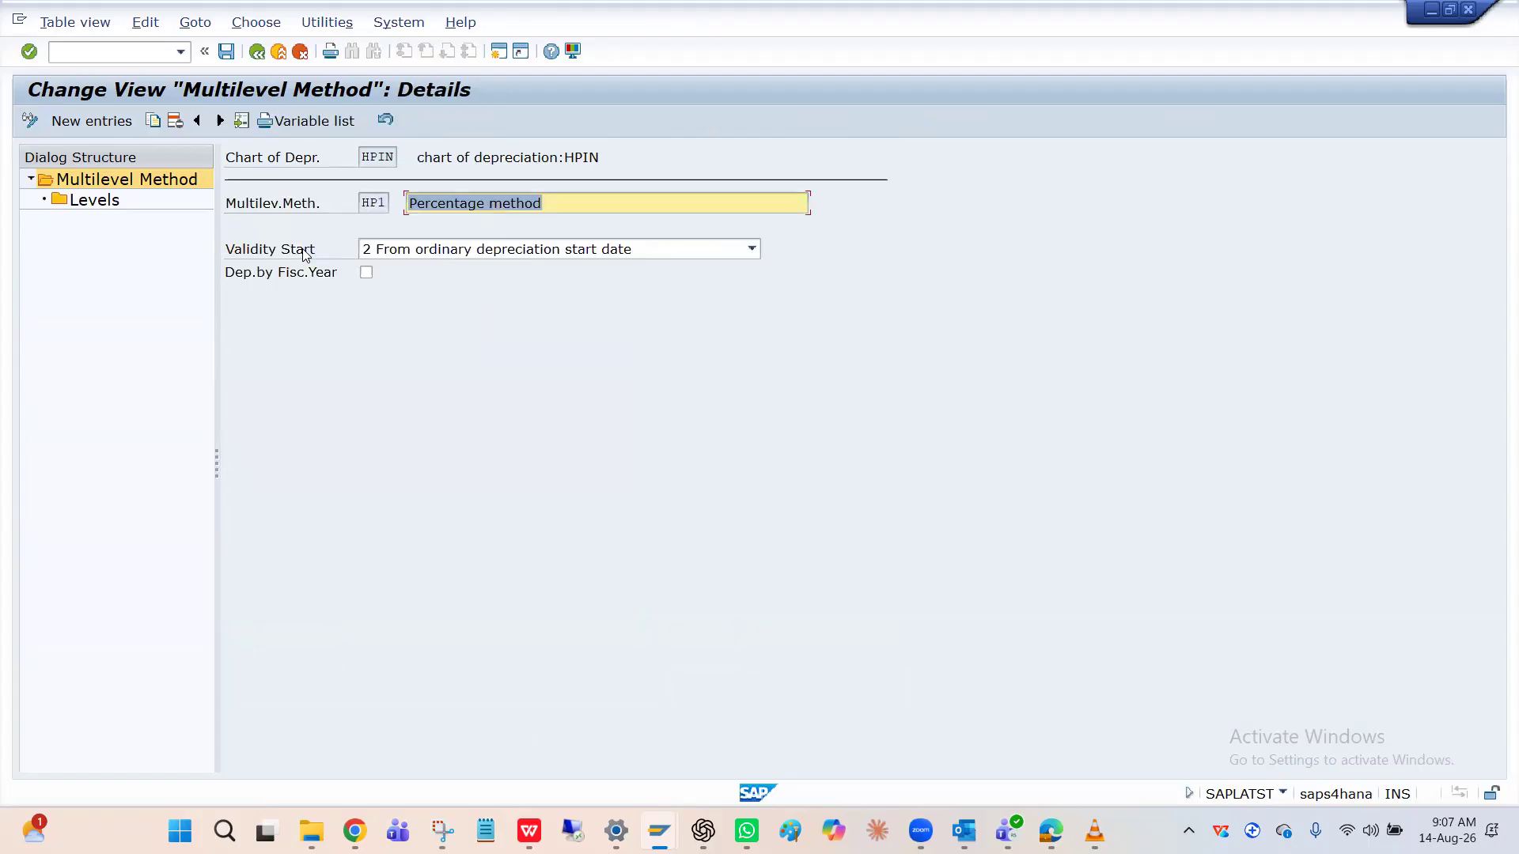
Step: View the levels of multilevel method HP1, and review the validity start options in its details
{"action": "left_click", "coordinate": [101, 205]}
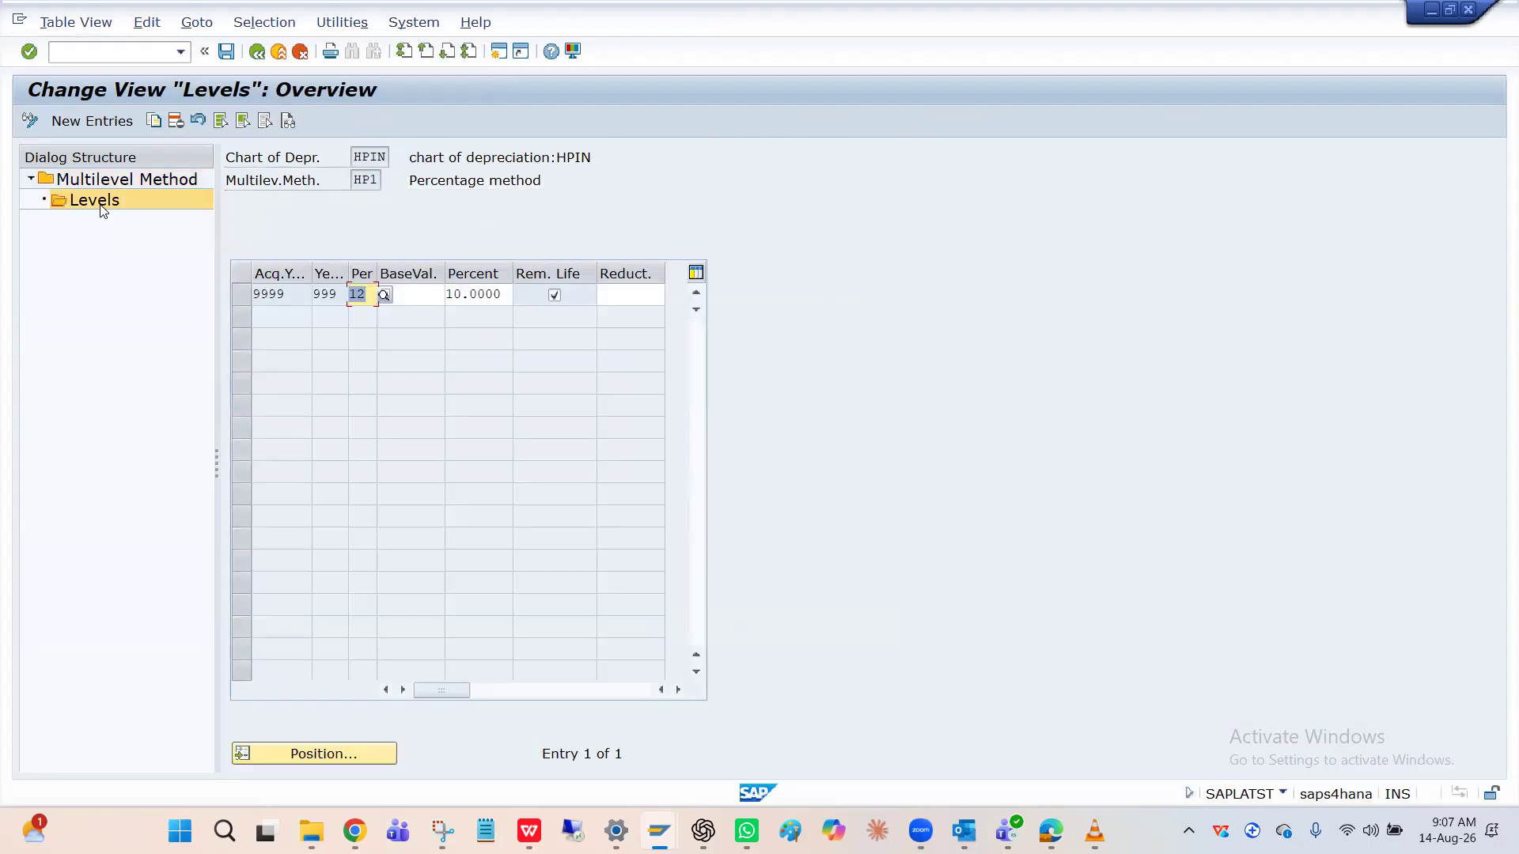
{"action": "left_click", "coordinate": [258, 52]}
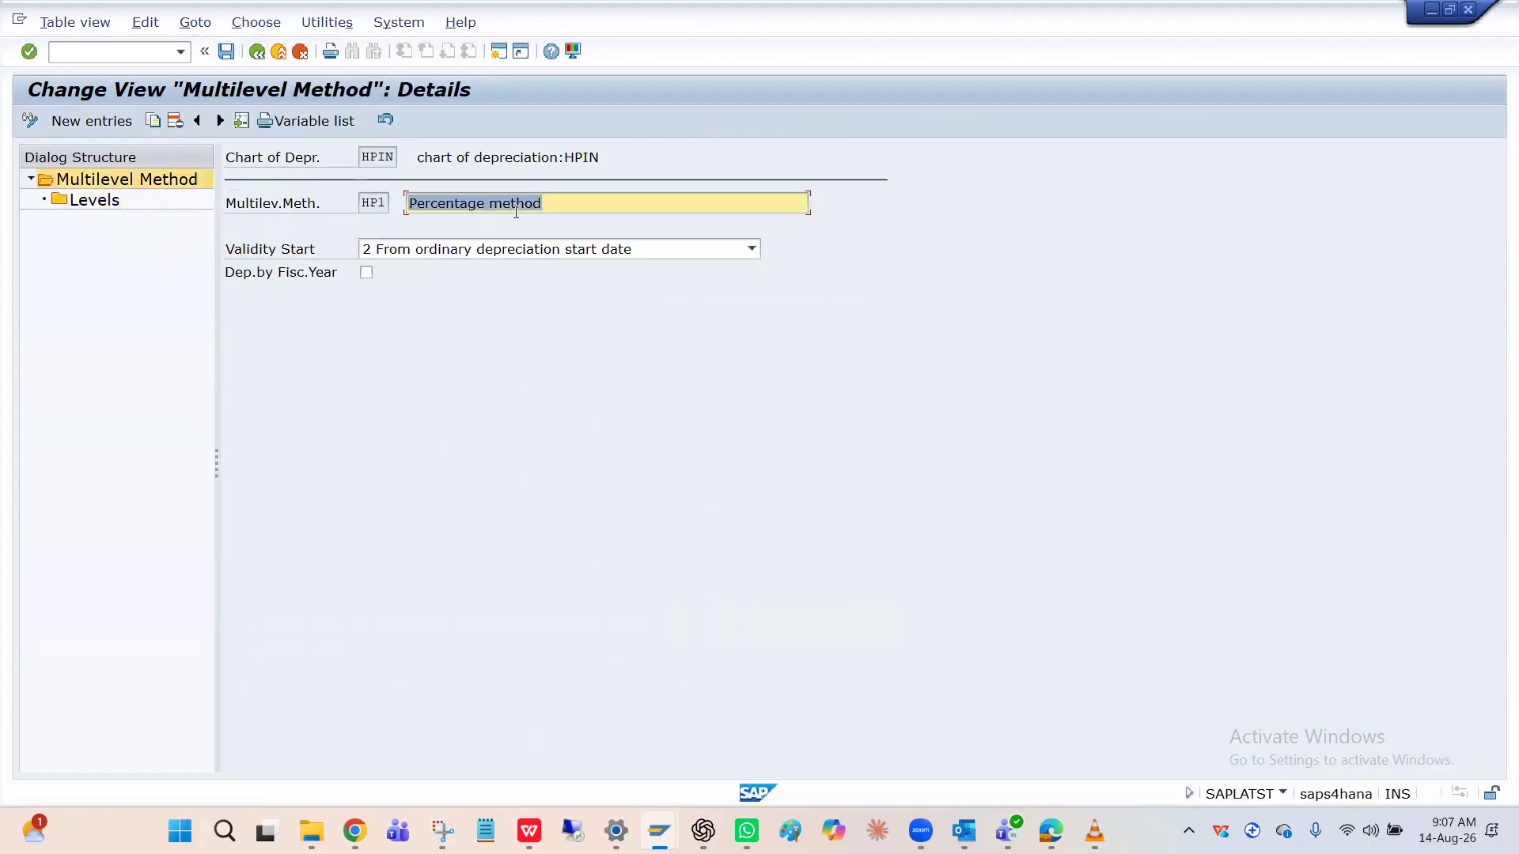
{"action": "left_click", "coordinate": [529, 253]}
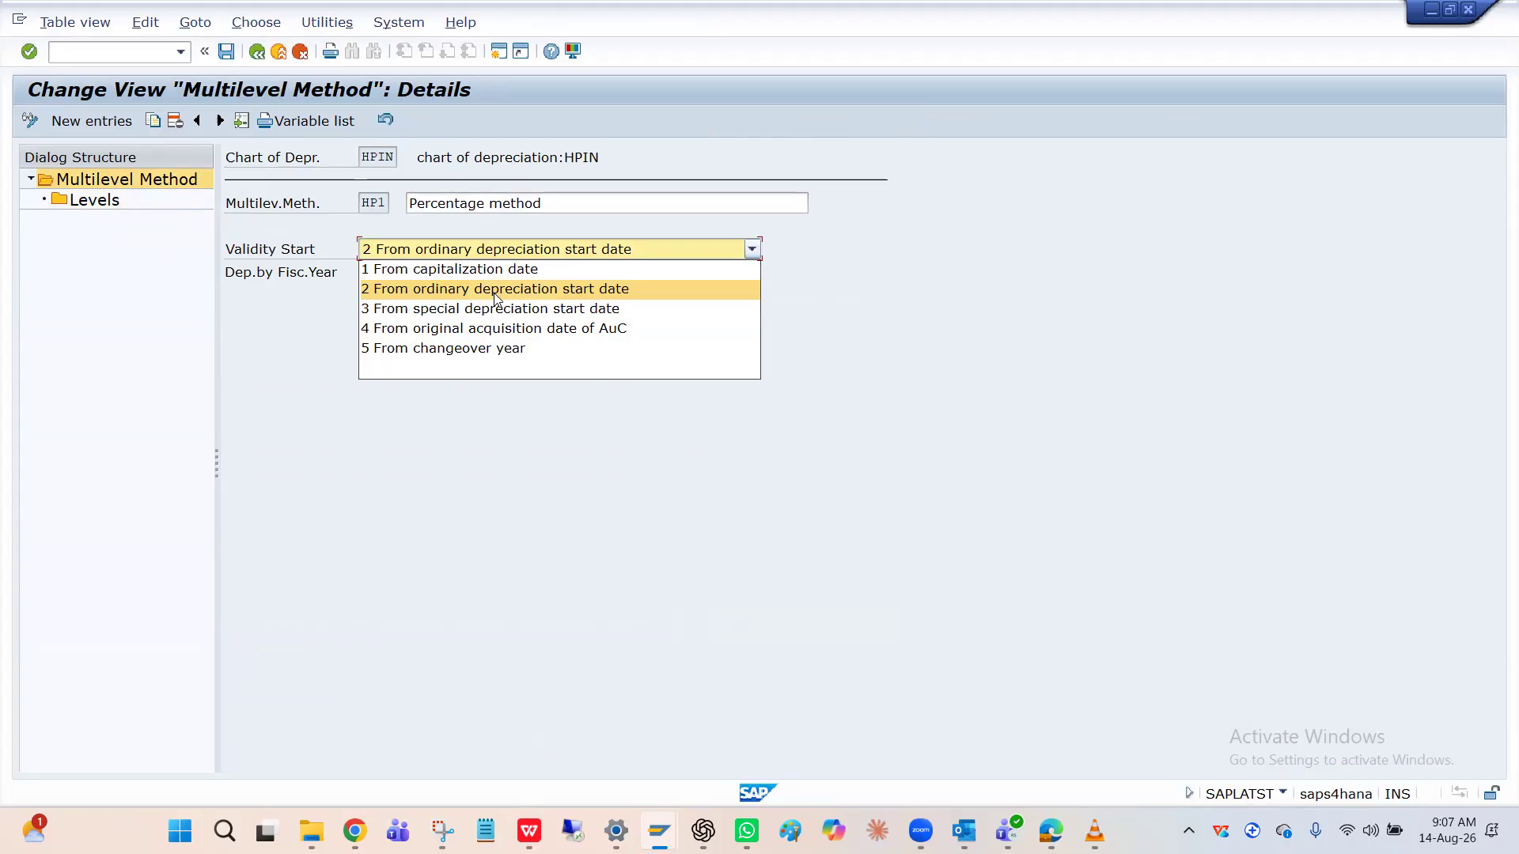
{"action": "left_click", "coordinate": [325, 281]}
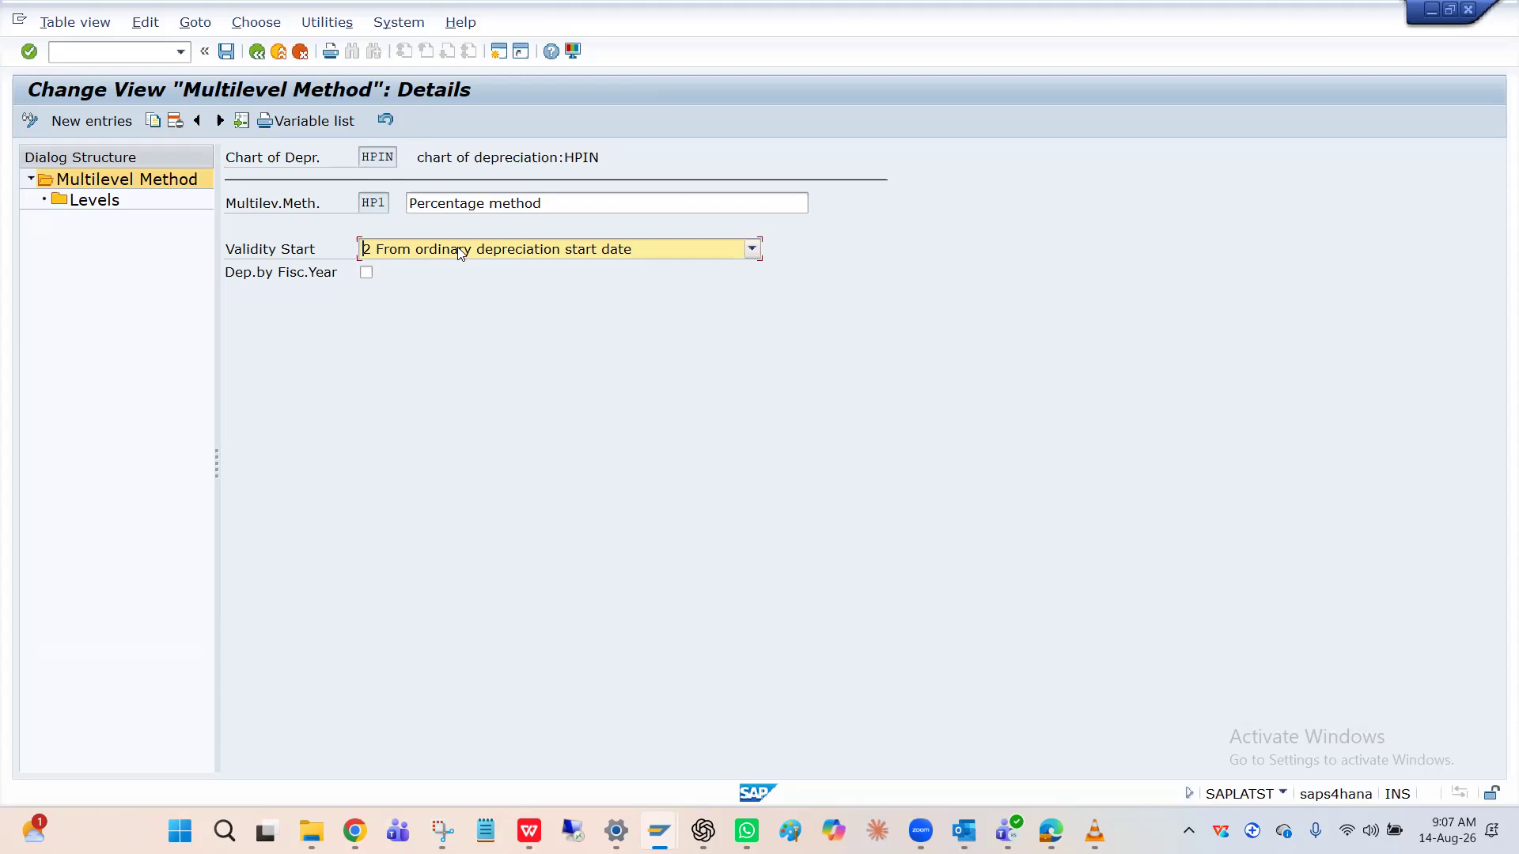
Step: Examine the years, periods, base value and percentage in HP1's level entry, and return to the customizing structure
{"action": "double_click", "coordinate": [111, 205]}
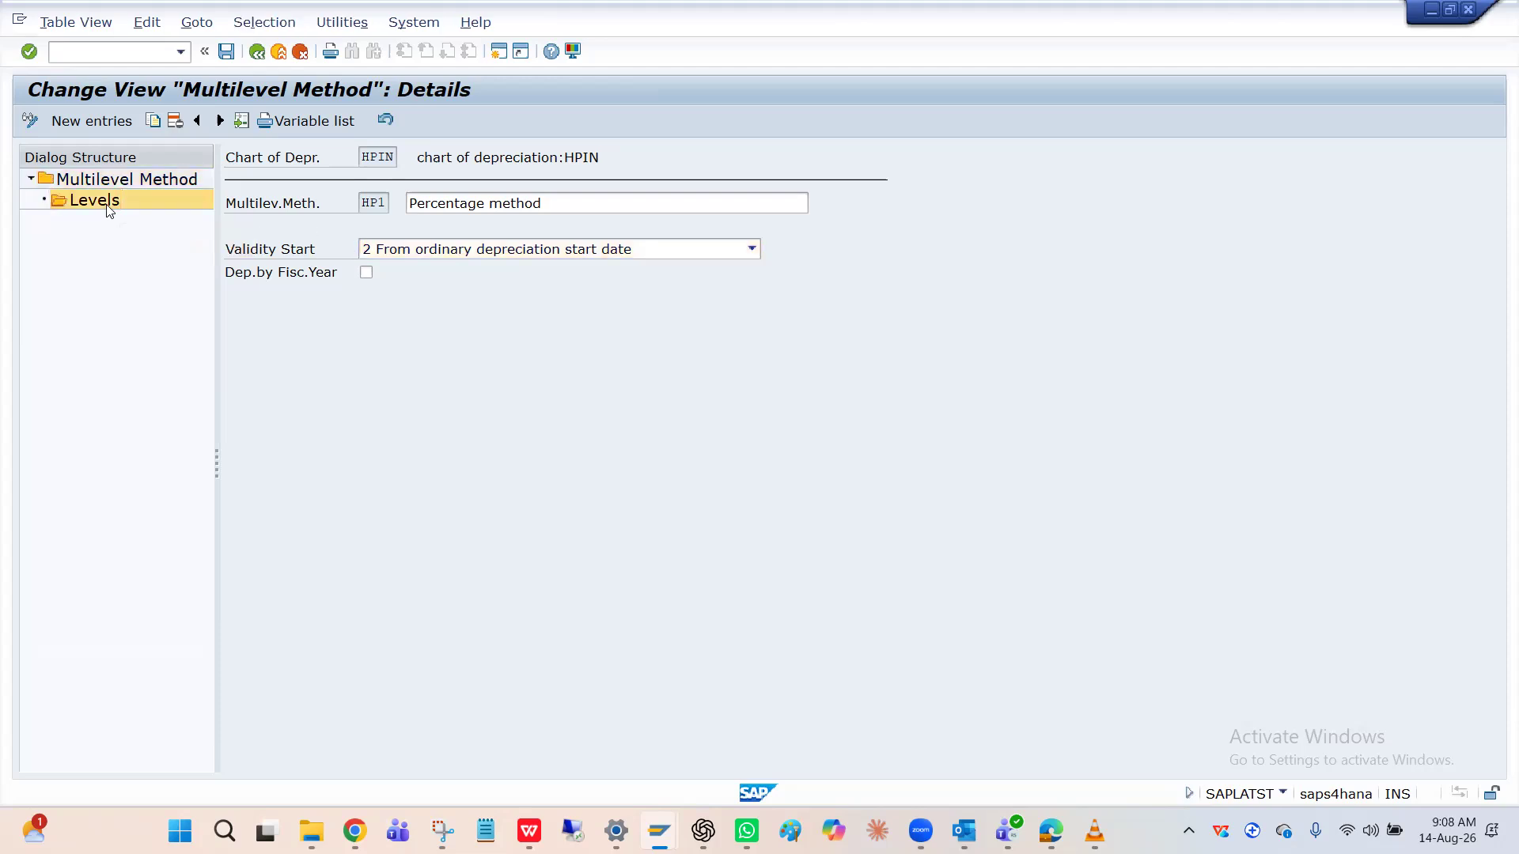
{"action": "left_click", "coordinate": [329, 294]}
{"action": "left_click", "coordinate": [365, 294]}
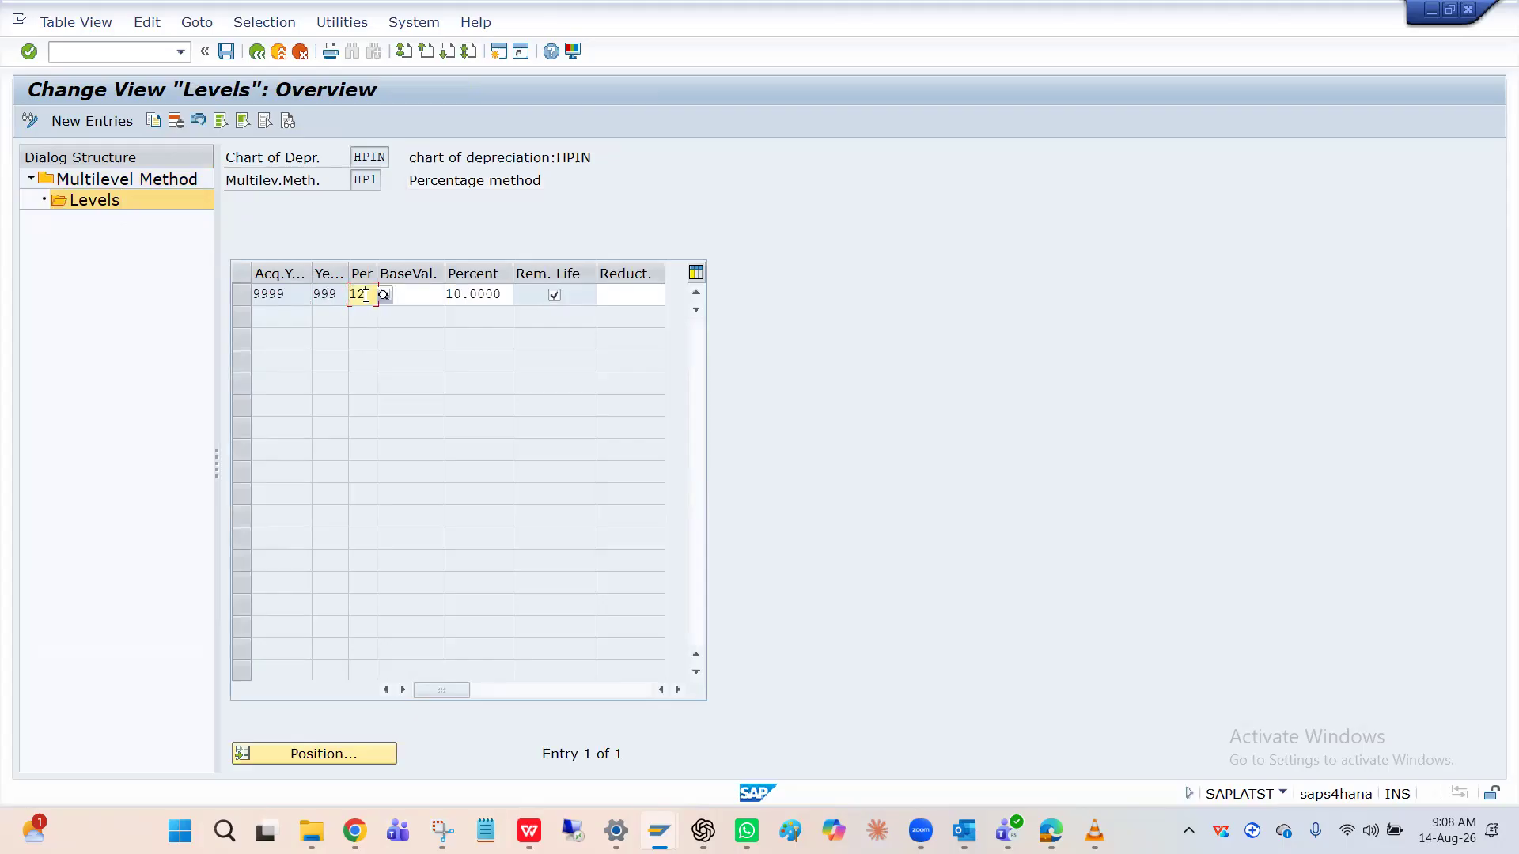
{"action": "key", "text": "Tab"}
{"action": "type", "text": "24"}
{"action": "left_click", "coordinate": [412, 295]}
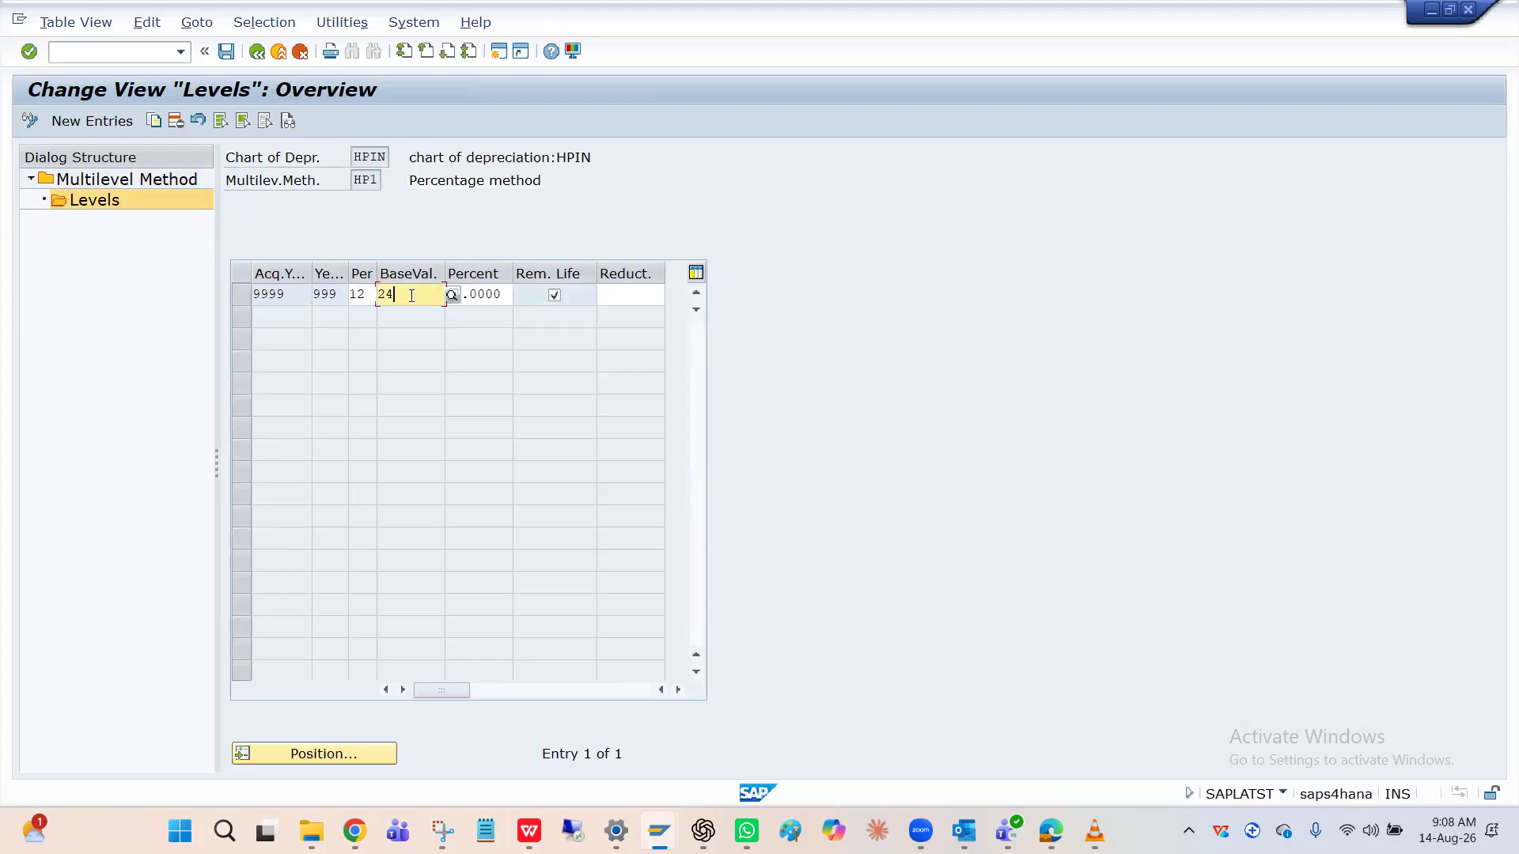
{"action": "left_click", "coordinate": [485, 300]}
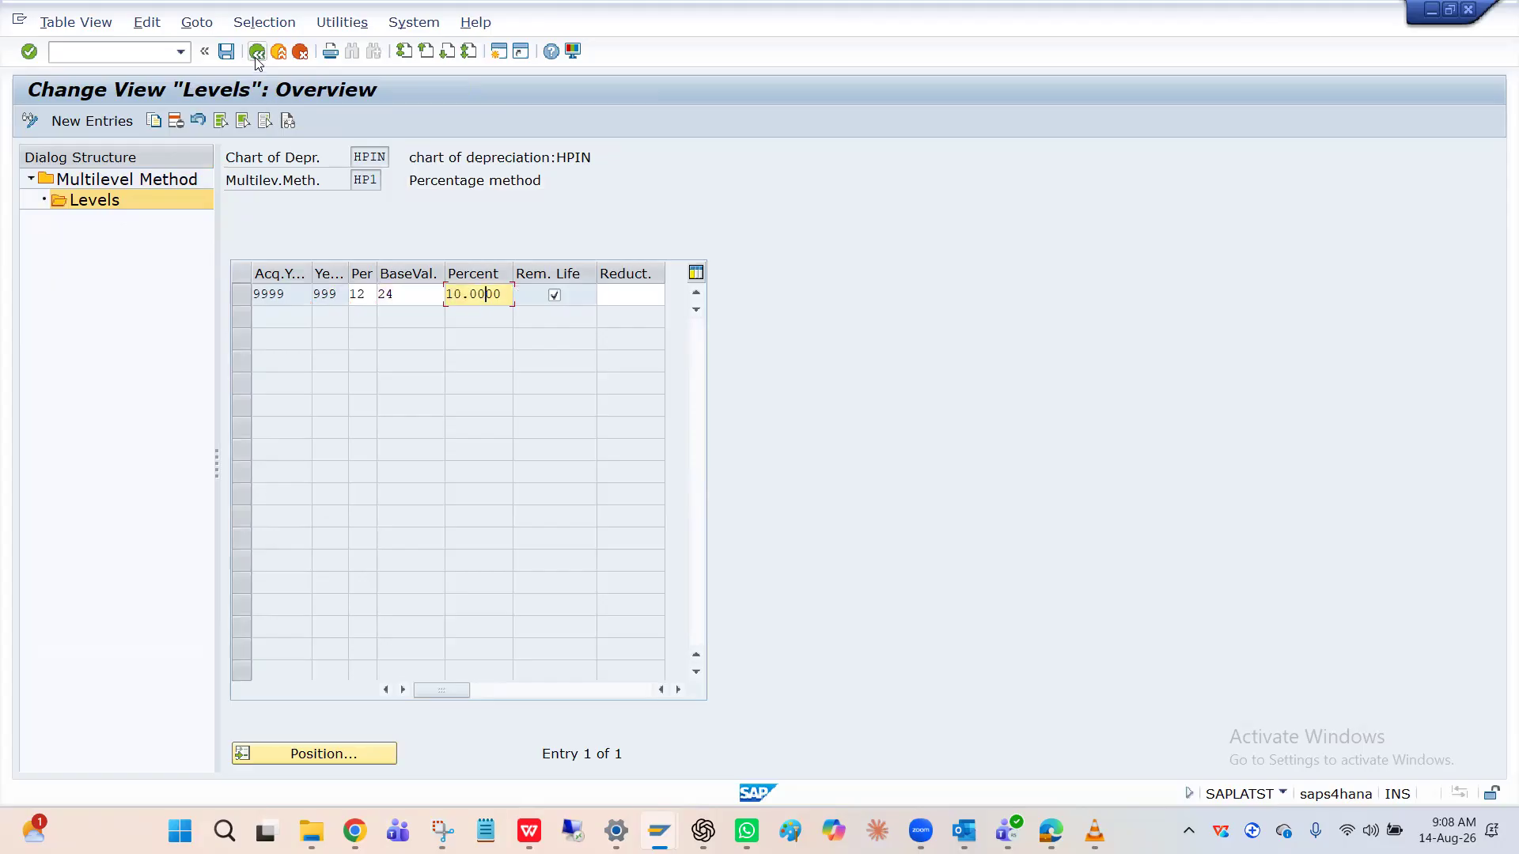
{"action": "left_click", "coordinate": [257, 55]}
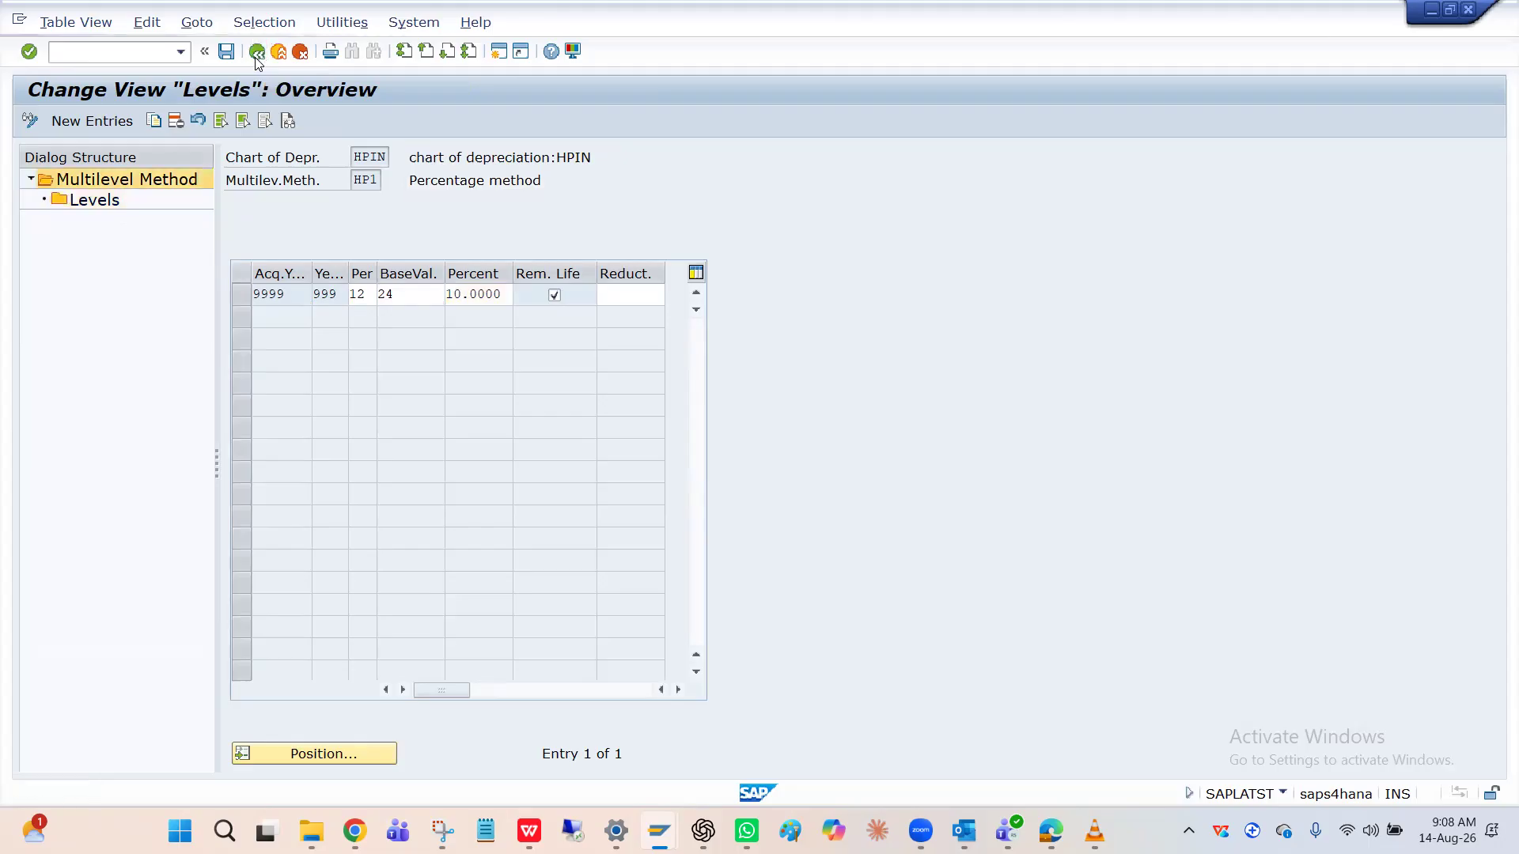
{"action": "left_click", "coordinate": [257, 55]}
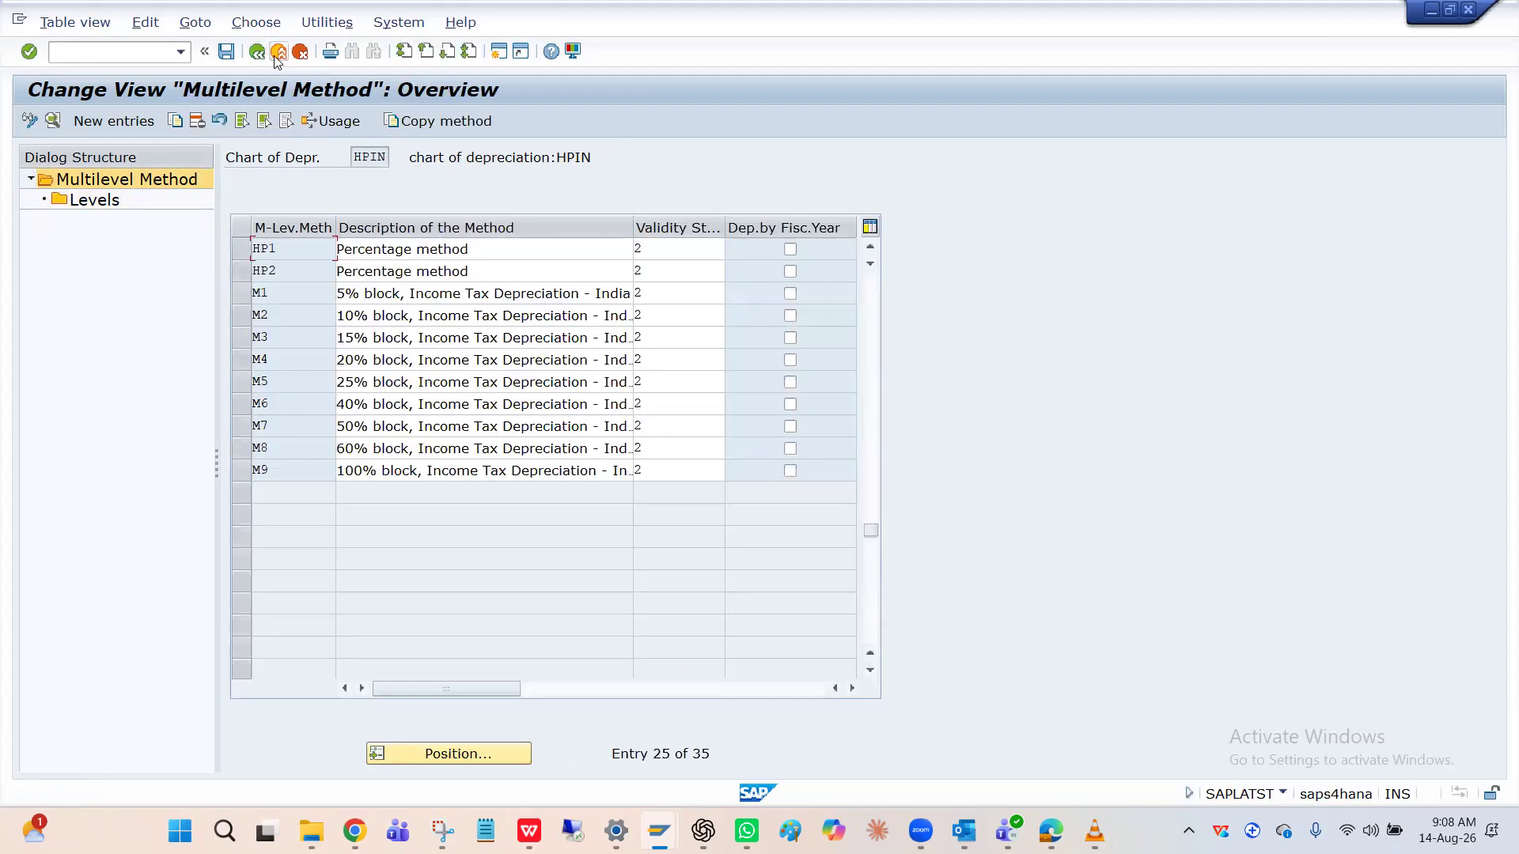
{"action": "left_click", "coordinate": [258, 53]}
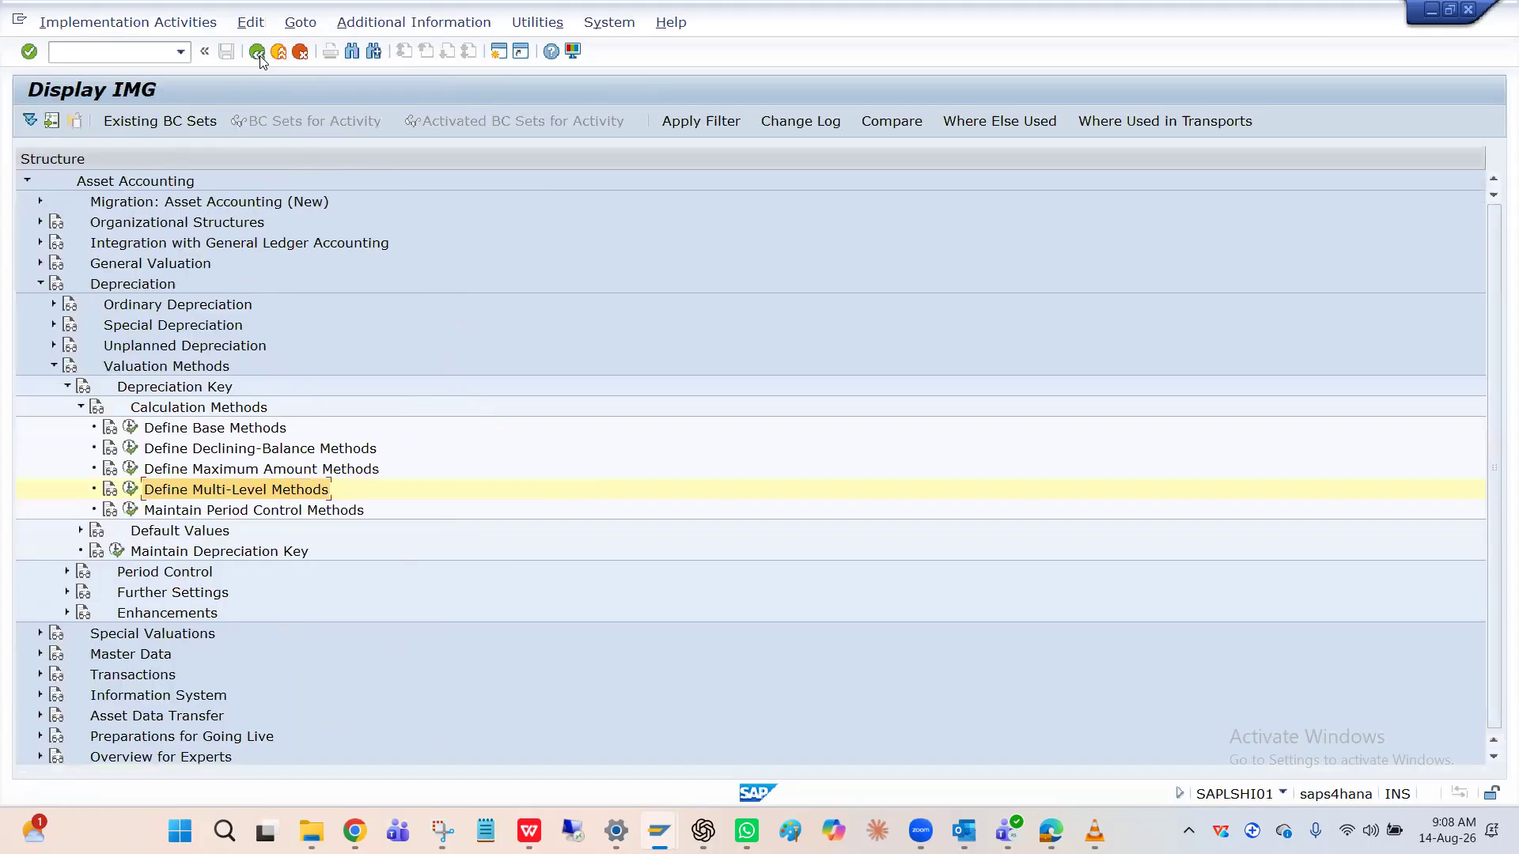
Step: Open the base methods, check which one key HPDC uses in the other session, and display the details of method 0014
{"action": "left_click", "coordinate": [132, 427]}
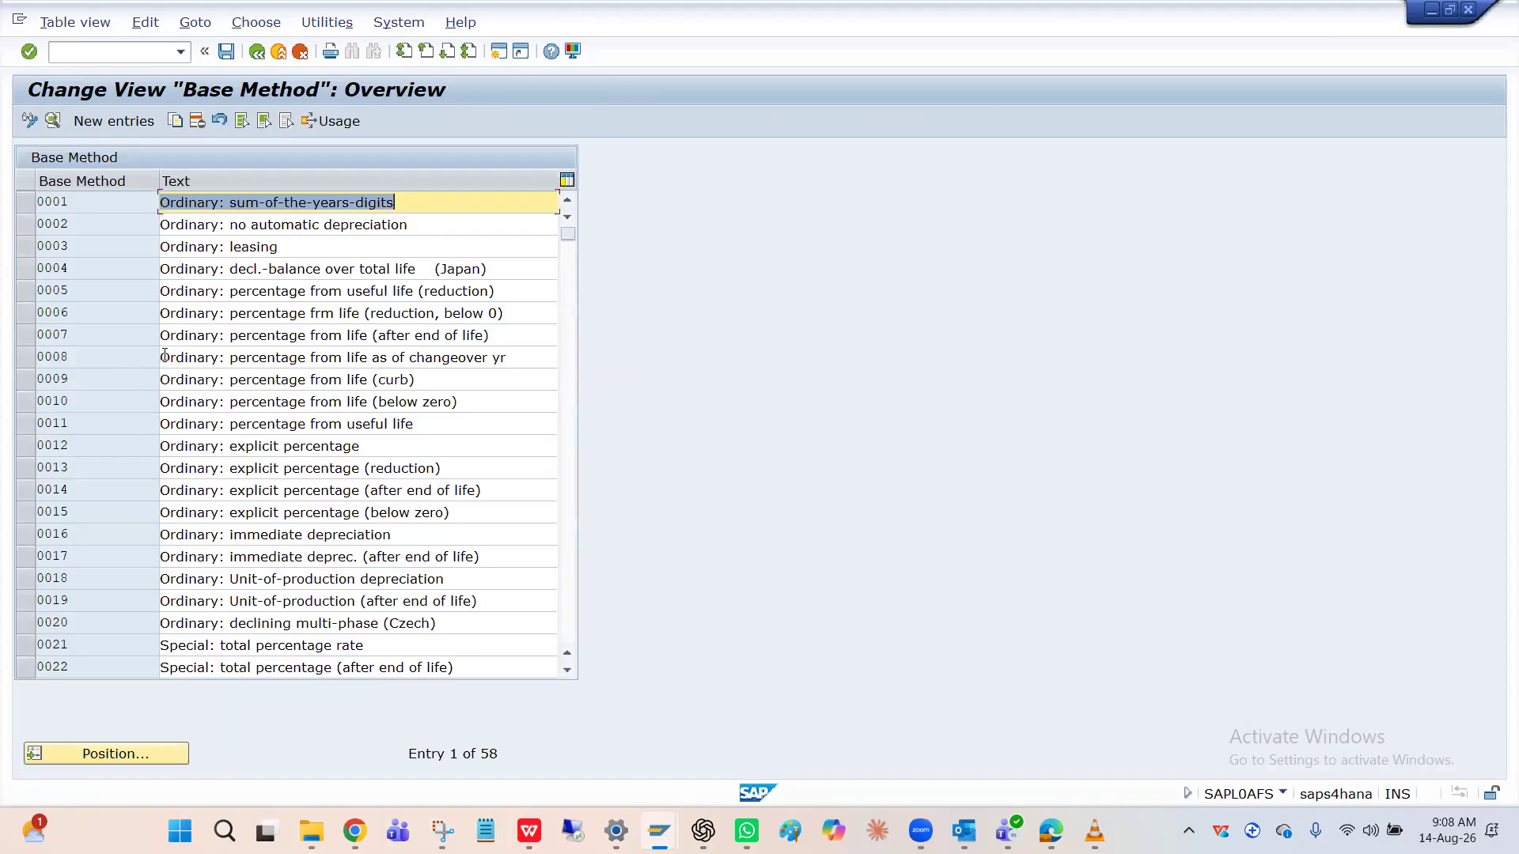
{"action": "key", "text": "alt+Tab"}
{"action": "key", "text": "alt+Tab"}
{"action": "left_click", "coordinate": [128, 495]}
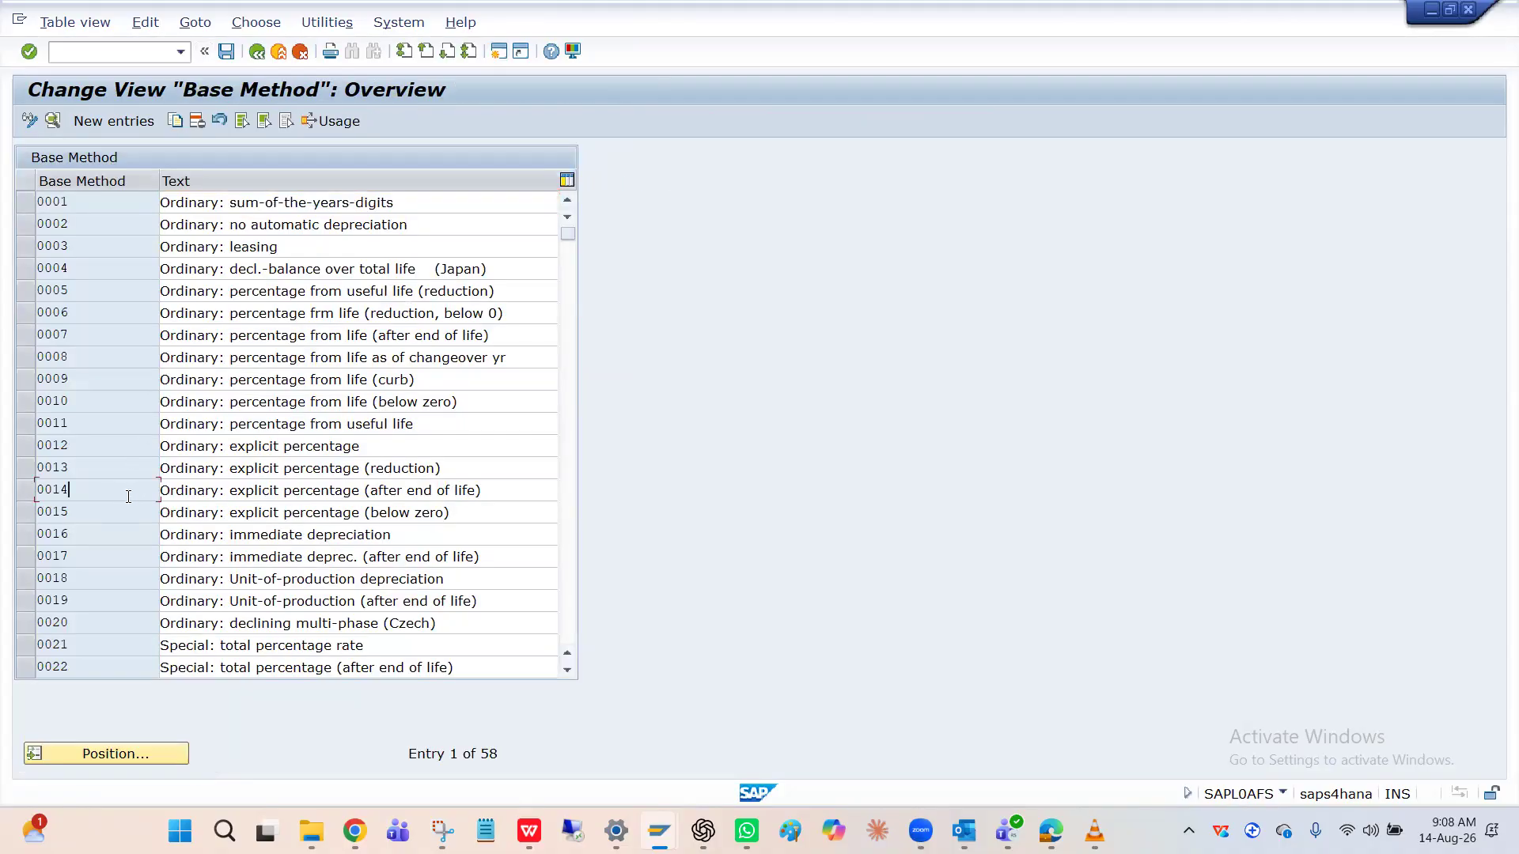
{"action": "double_click", "coordinate": [128, 497]}
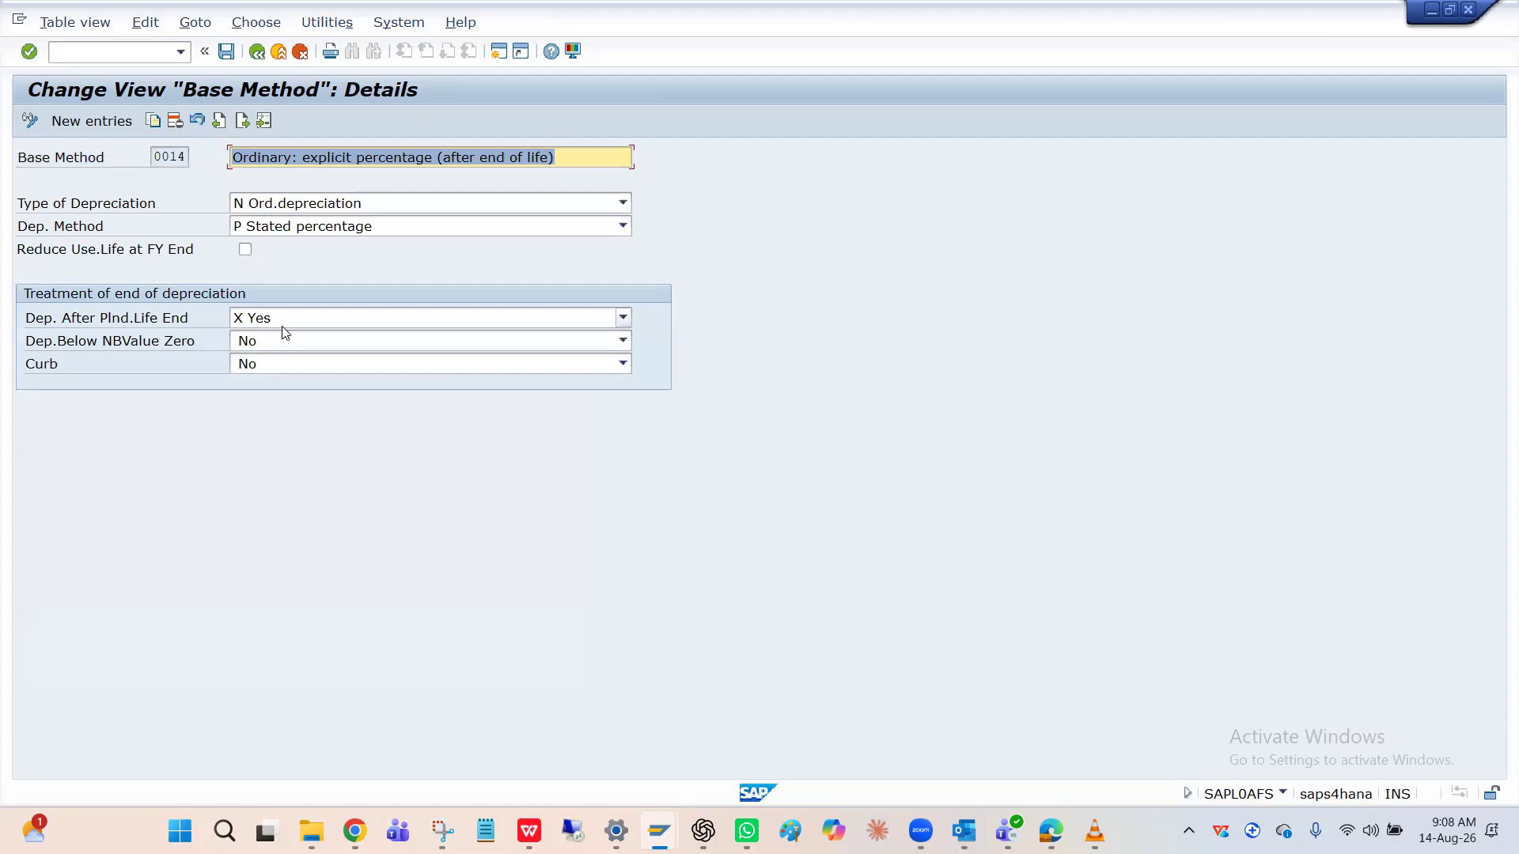
Step: Examine the type of depreciation and depreciation method options of base method 0014, and return to the base method overview
{"action": "left_click", "coordinate": [353, 210]}
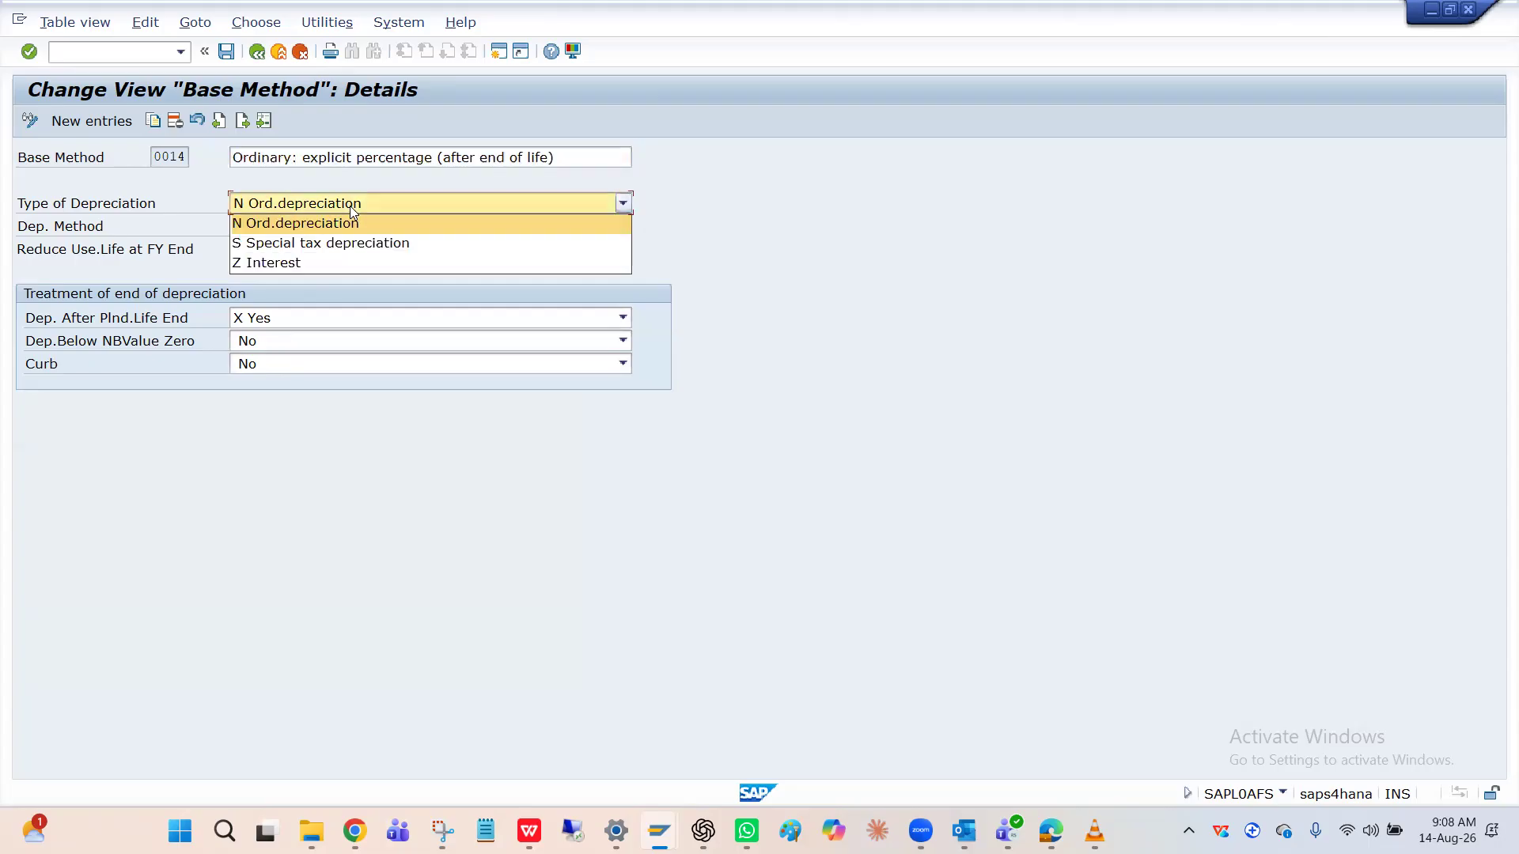
{"action": "left_click", "coordinate": [349, 206]}
{"action": "left_click", "coordinate": [345, 227]}
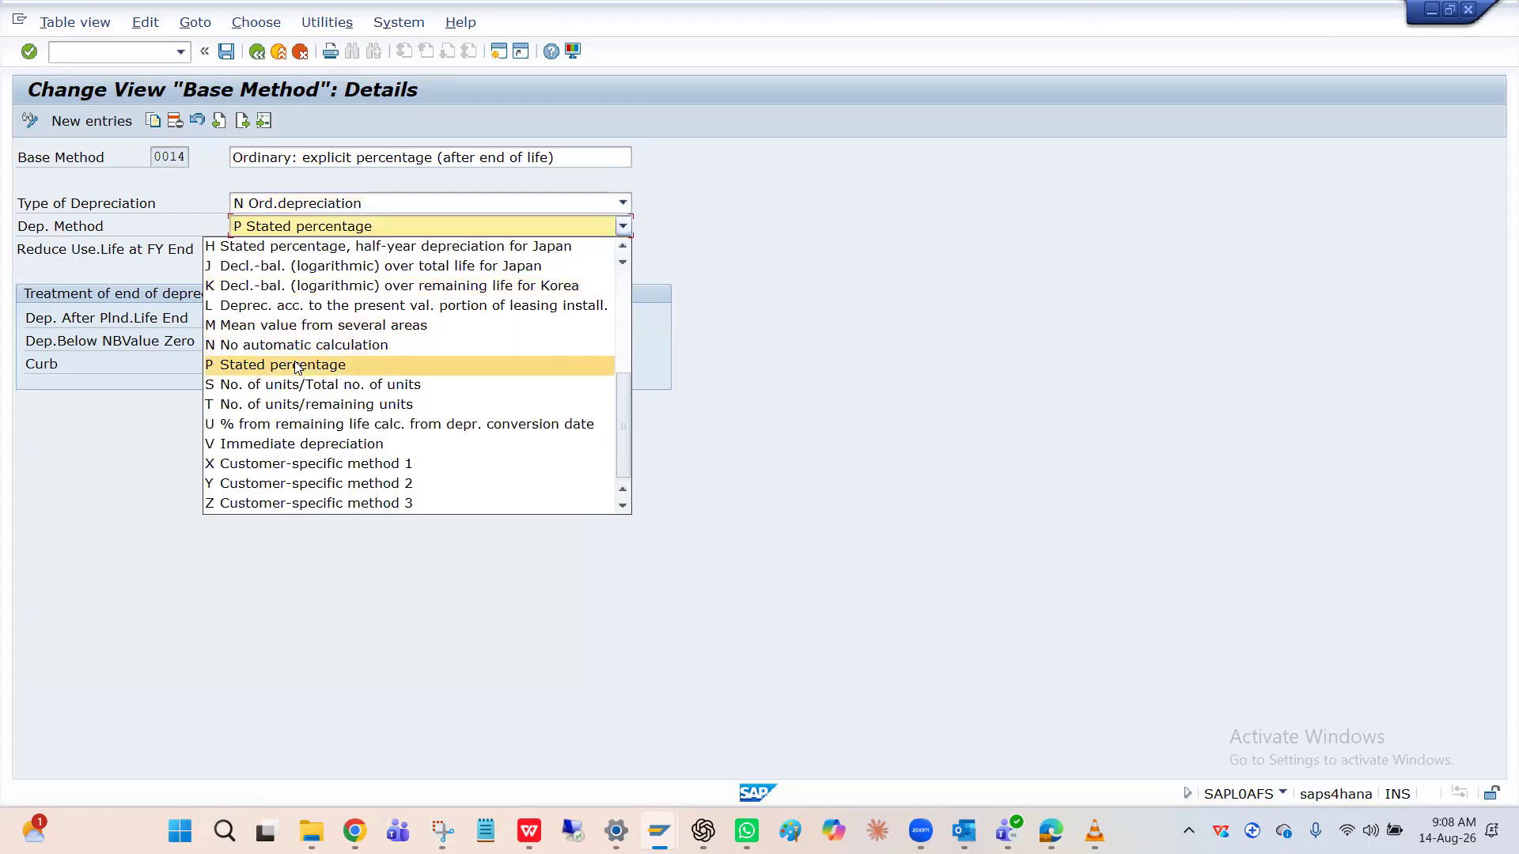
{"action": "left_click", "coordinate": [160, 168]}
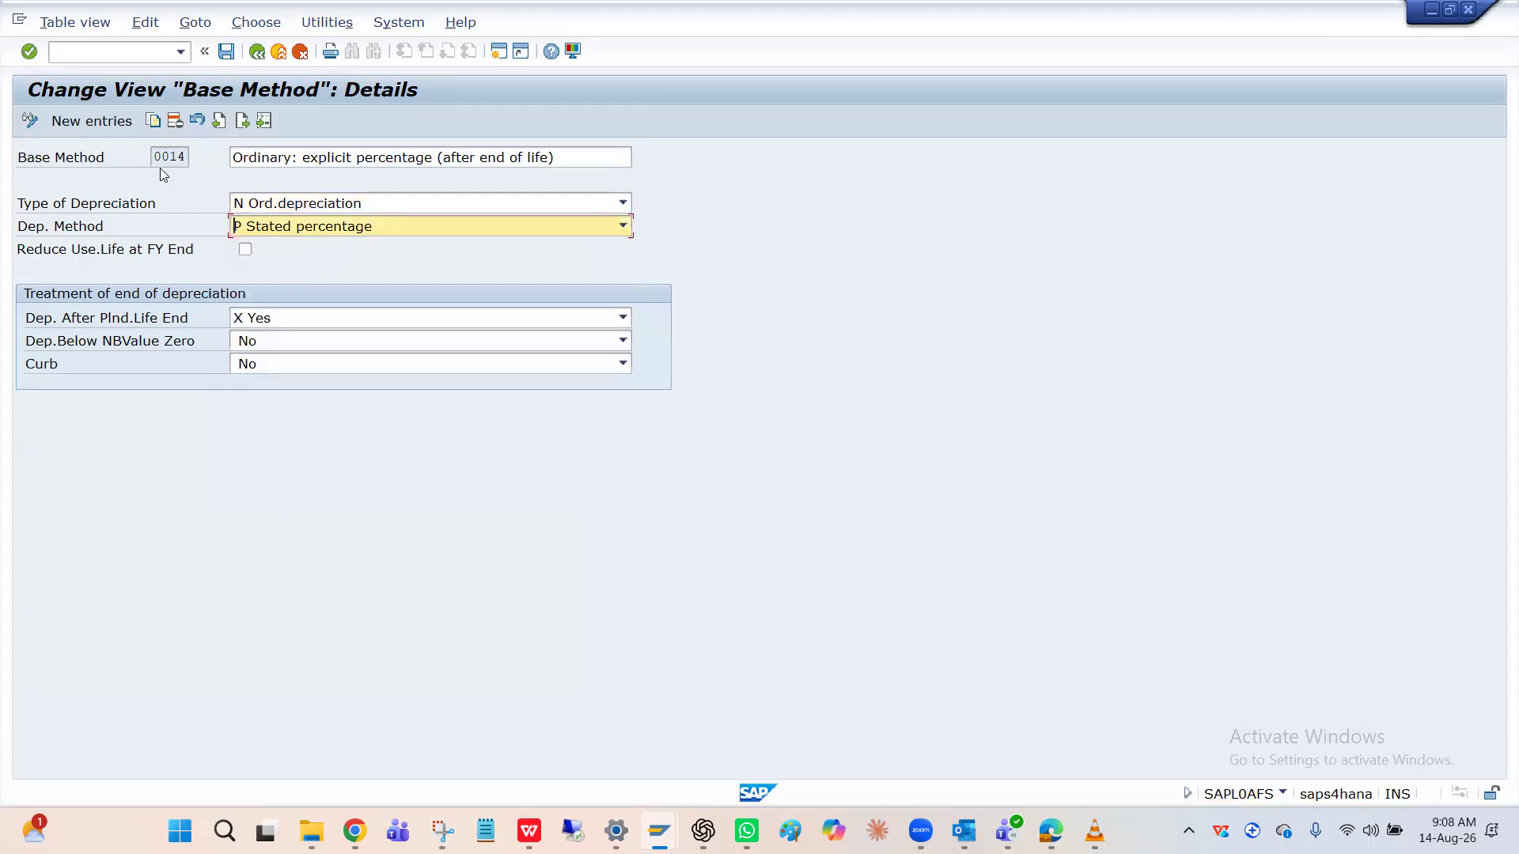
{"action": "left_click", "coordinate": [256, 53]}
{"action": "left_click", "coordinate": [256, 52]}
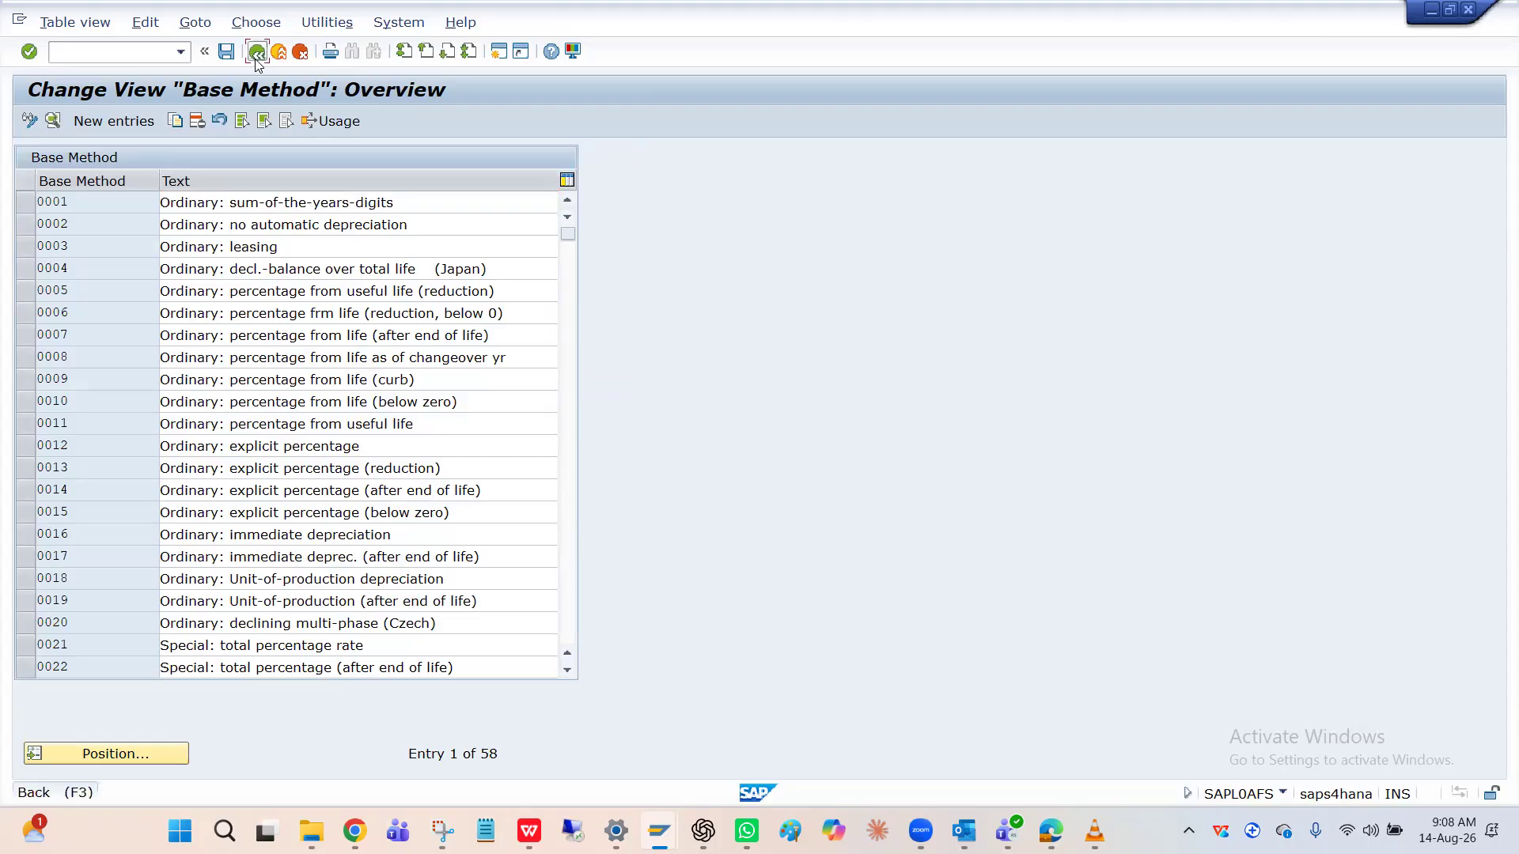
Step: Check which declining-balance method key HPDC uses in the other session, and open the declining-balance methods of chart HPIN
{"action": "key", "text": "alt+Tab"}
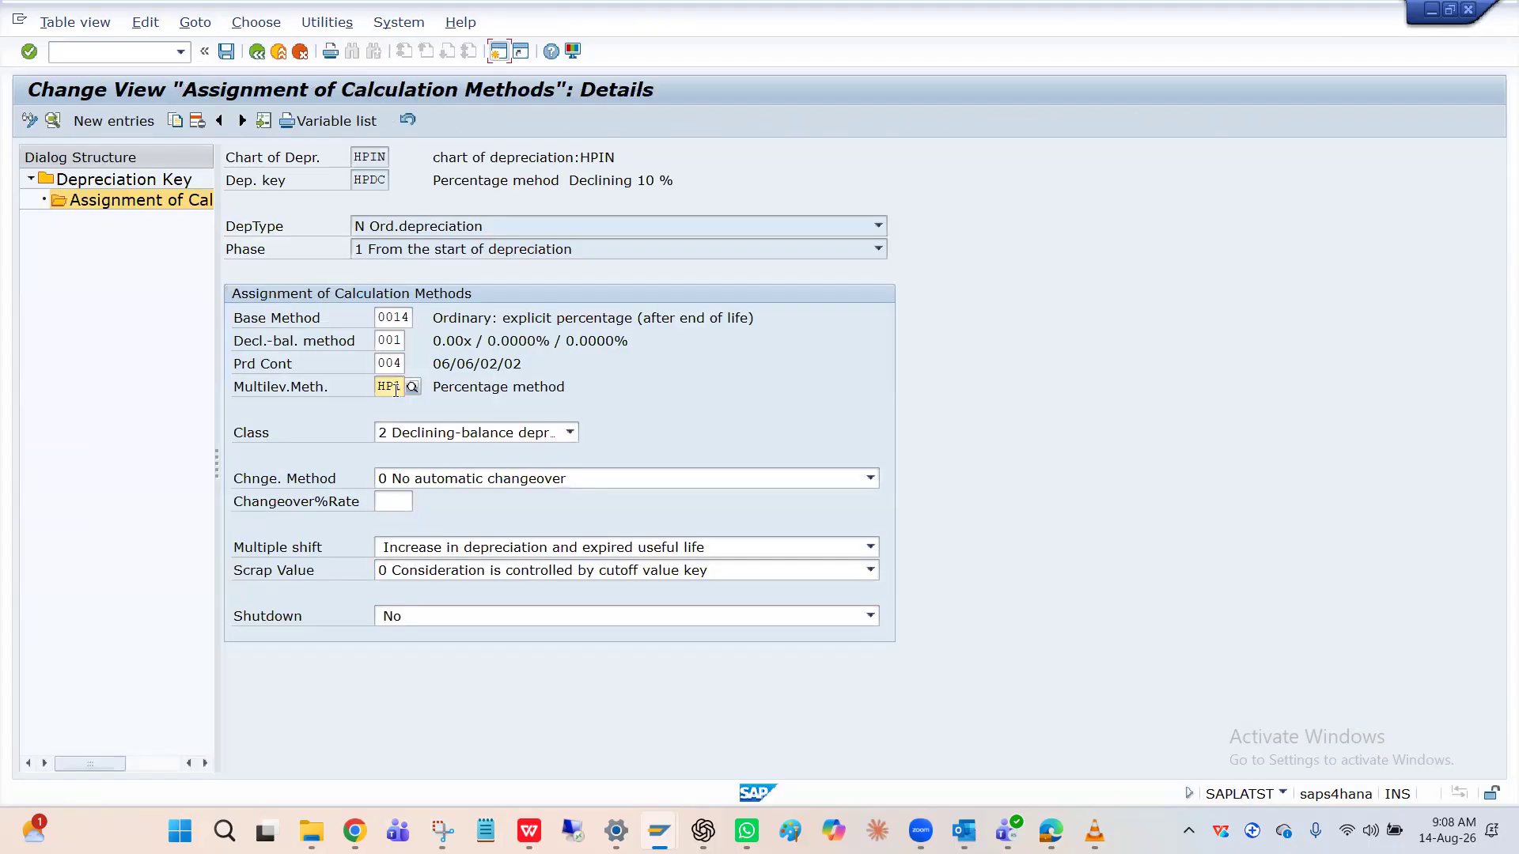
{"action": "left_click", "coordinate": [392, 345]}
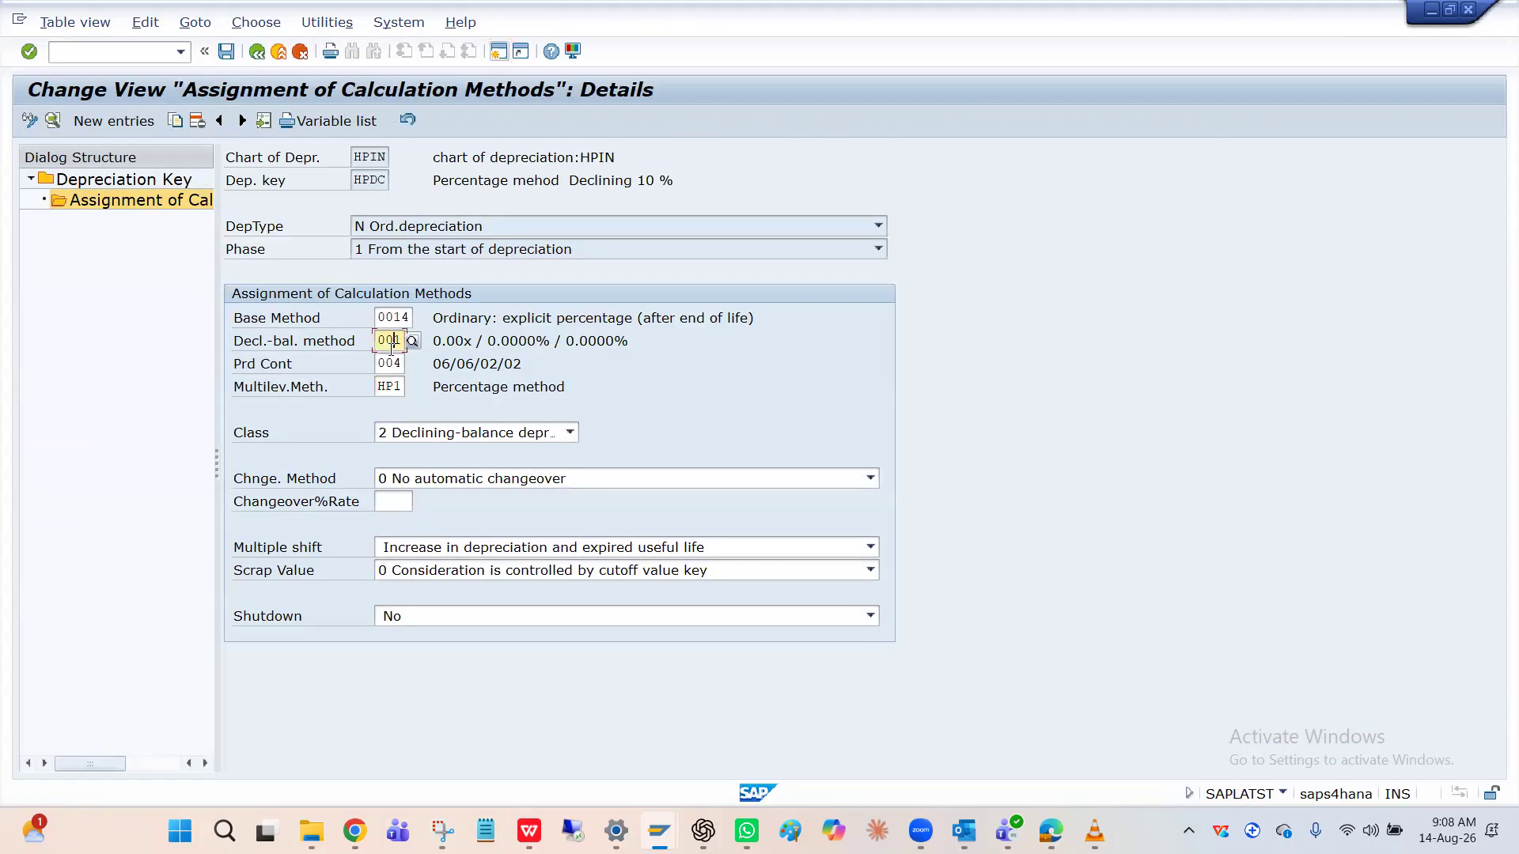
{"action": "key", "text": "alt+Tab"}
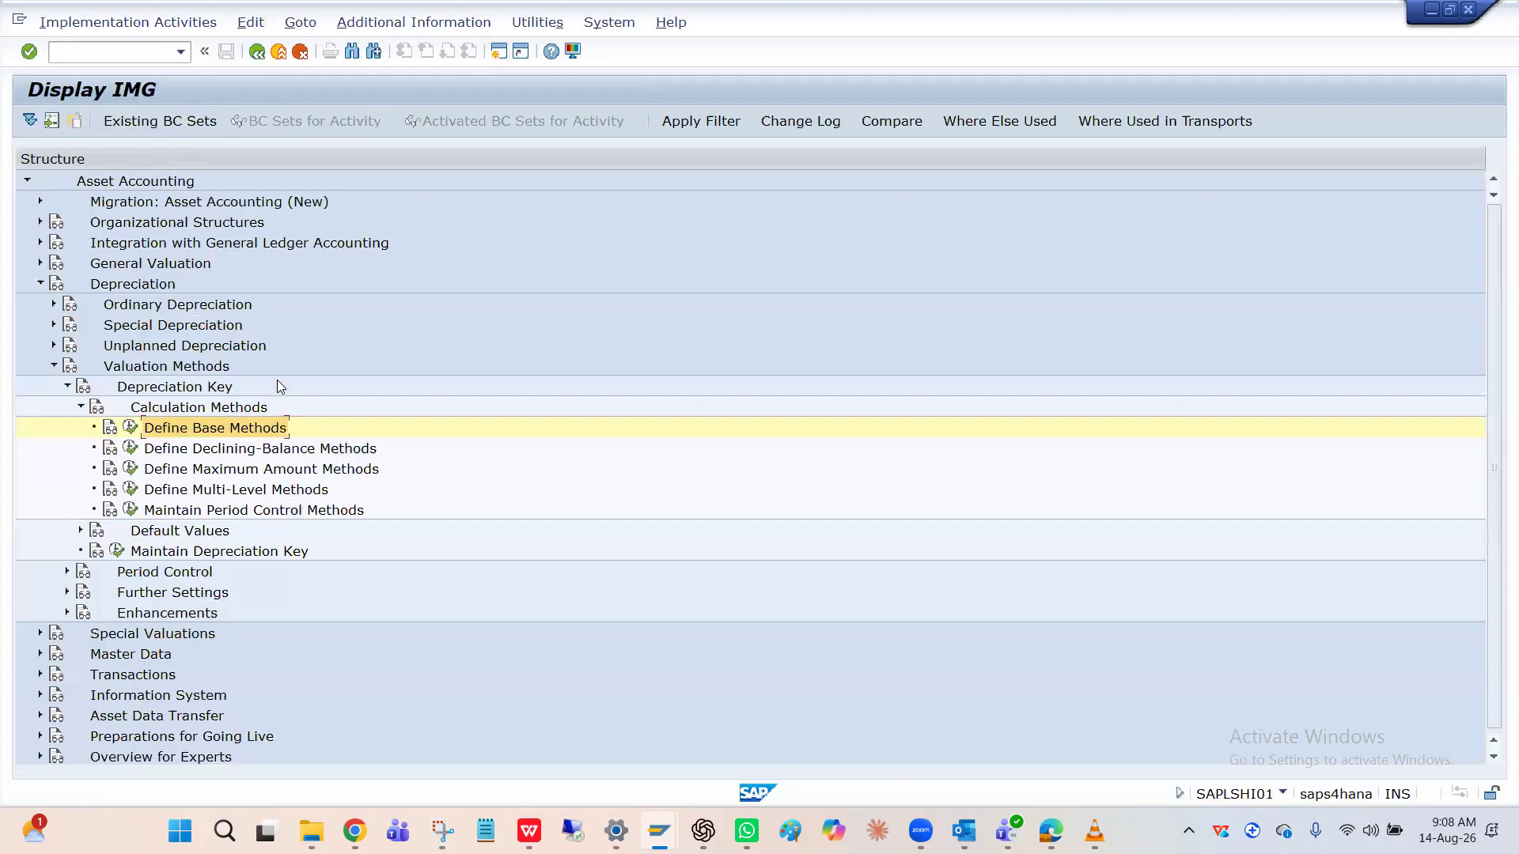
{"action": "left_click", "coordinate": [130, 447]}
{"action": "key", "text": "Return"}
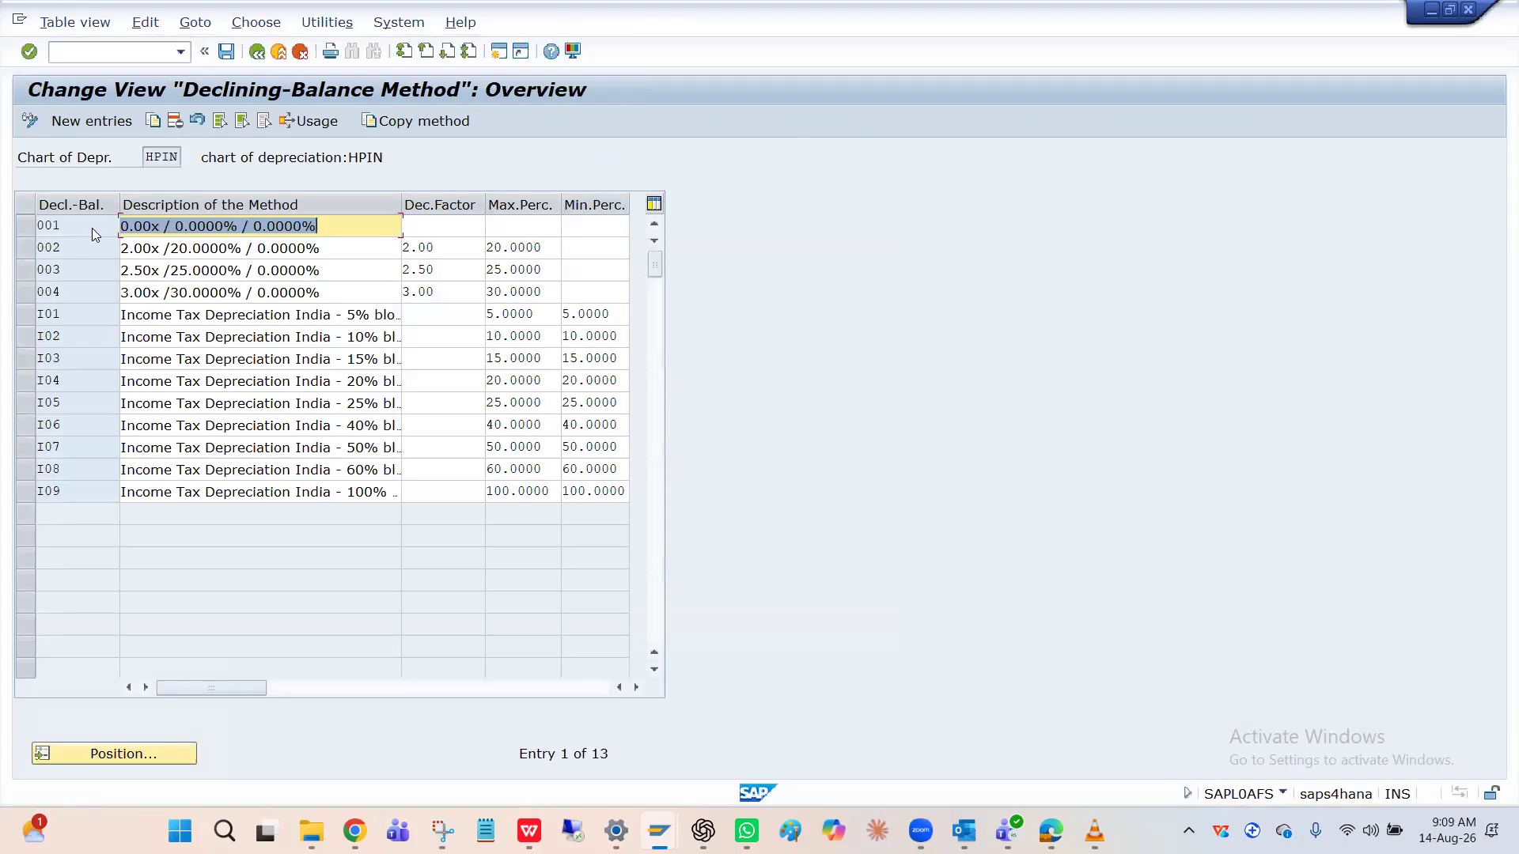
Step: Examine declining-balance method 001's description and factor alongside the India income tax methods in the overview
{"action": "double_click", "coordinate": [91, 227]}
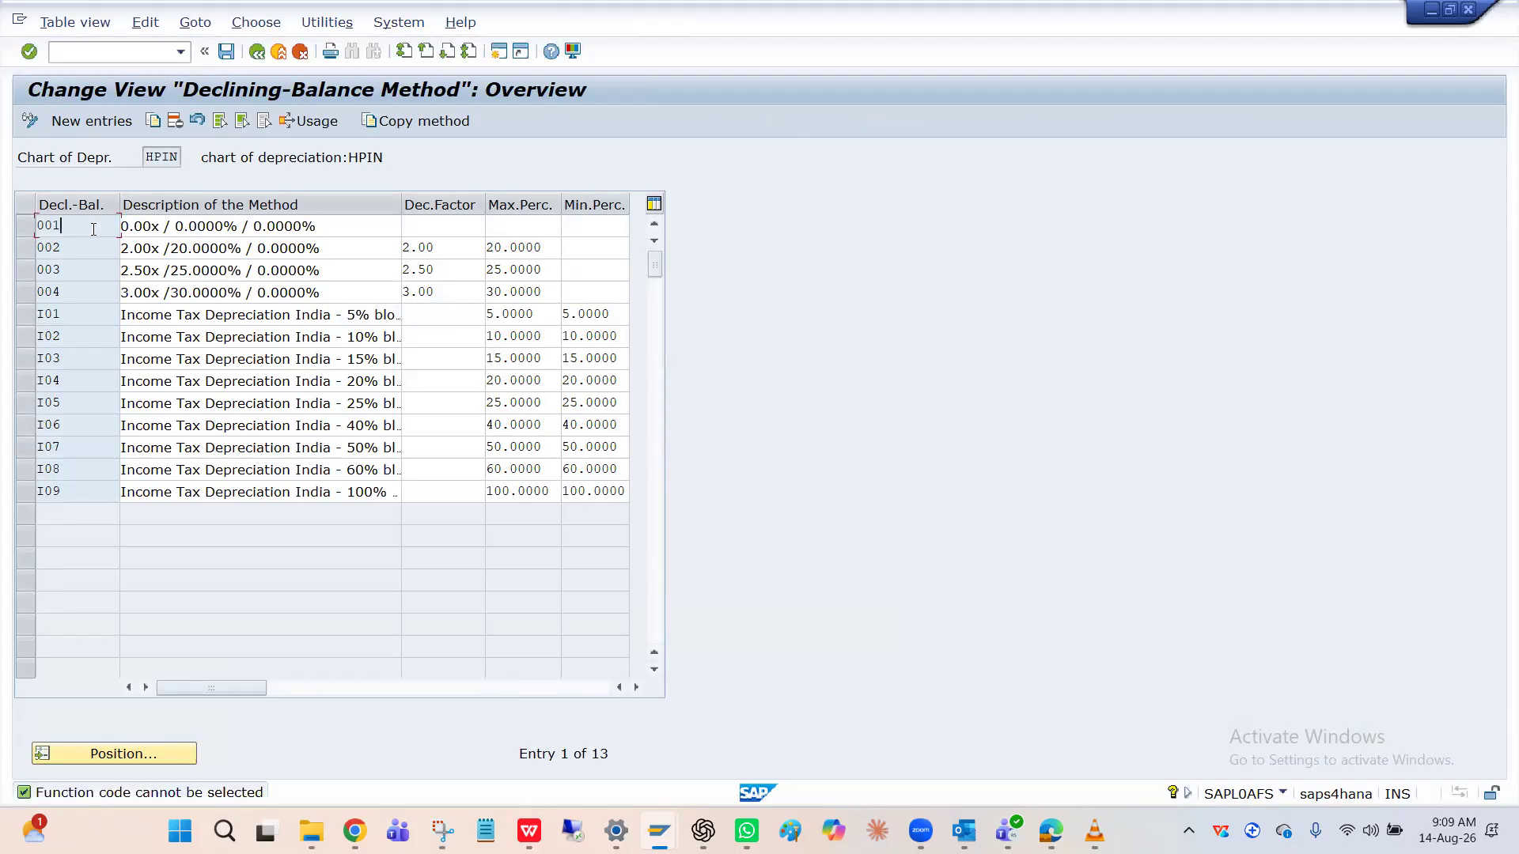
{"action": "left_click", "coordinate": [465, 226]}
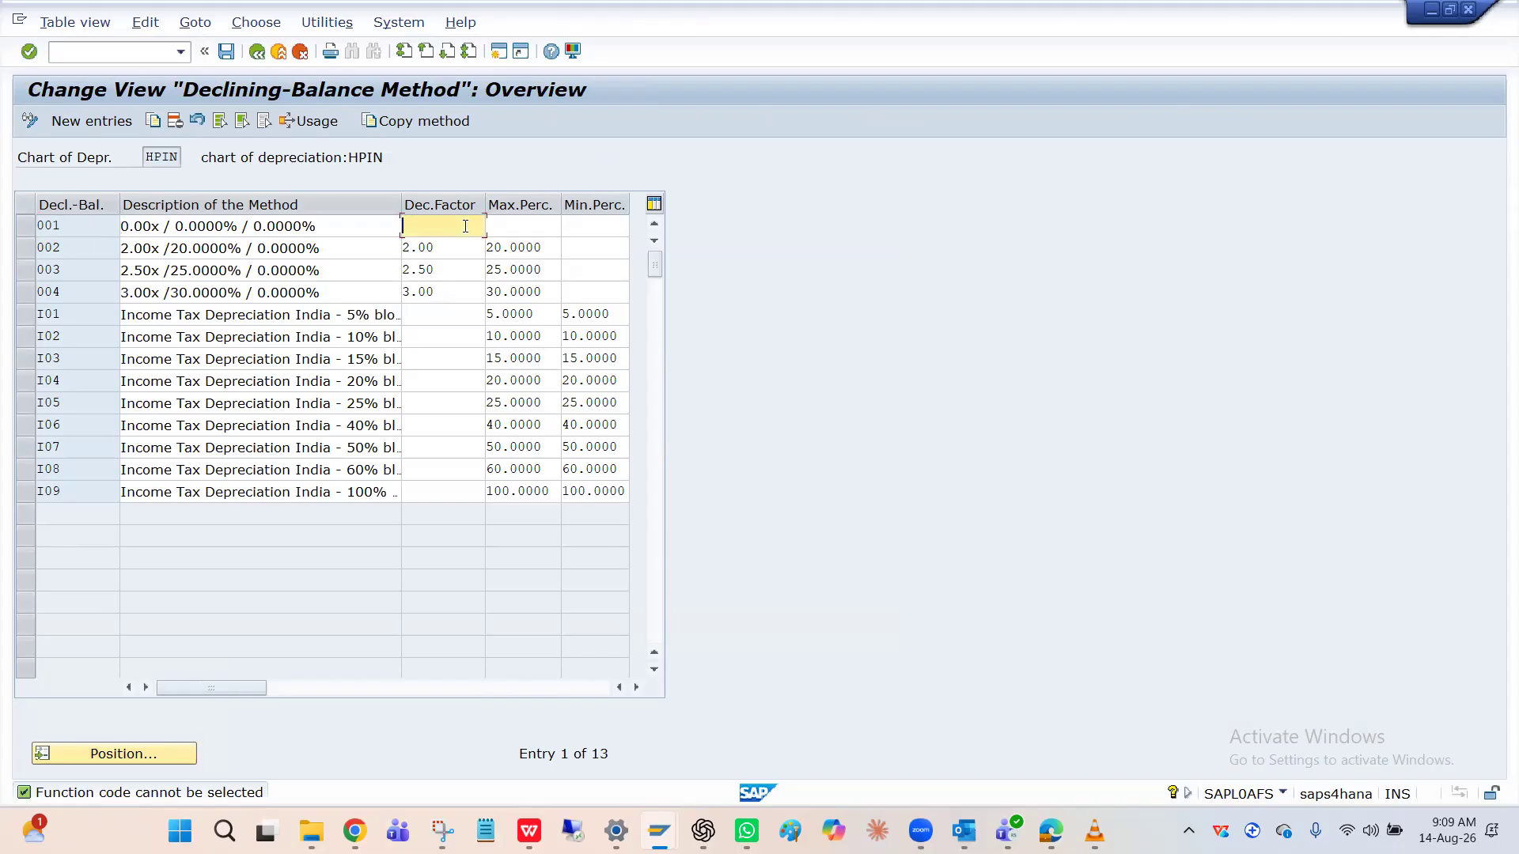
{"action": "left_click", "coordinate": [342, 223]}
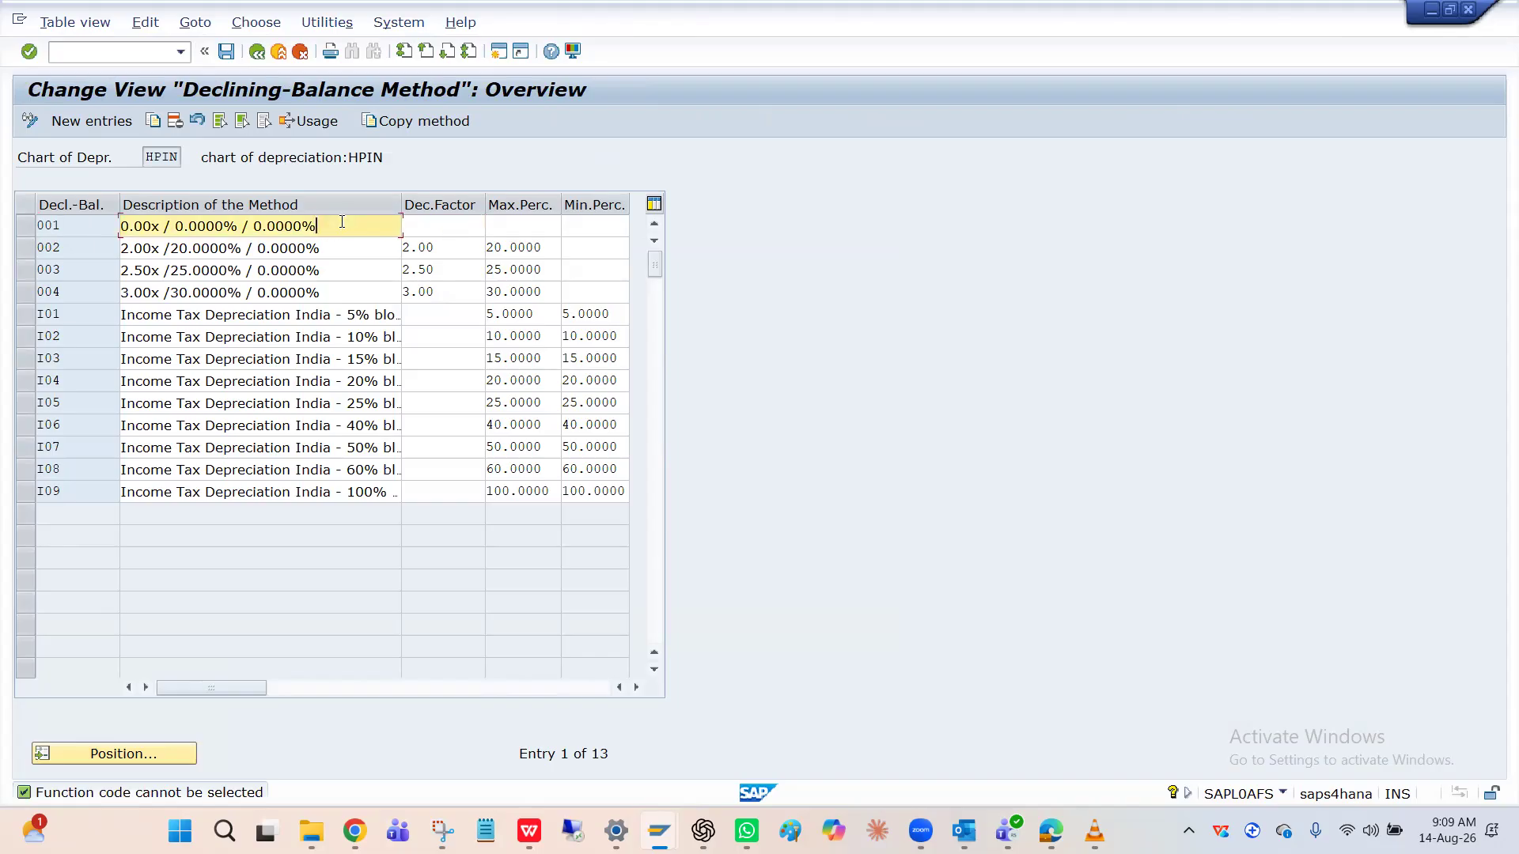
{"action": "left_click", "coordinate": [90, 231]}
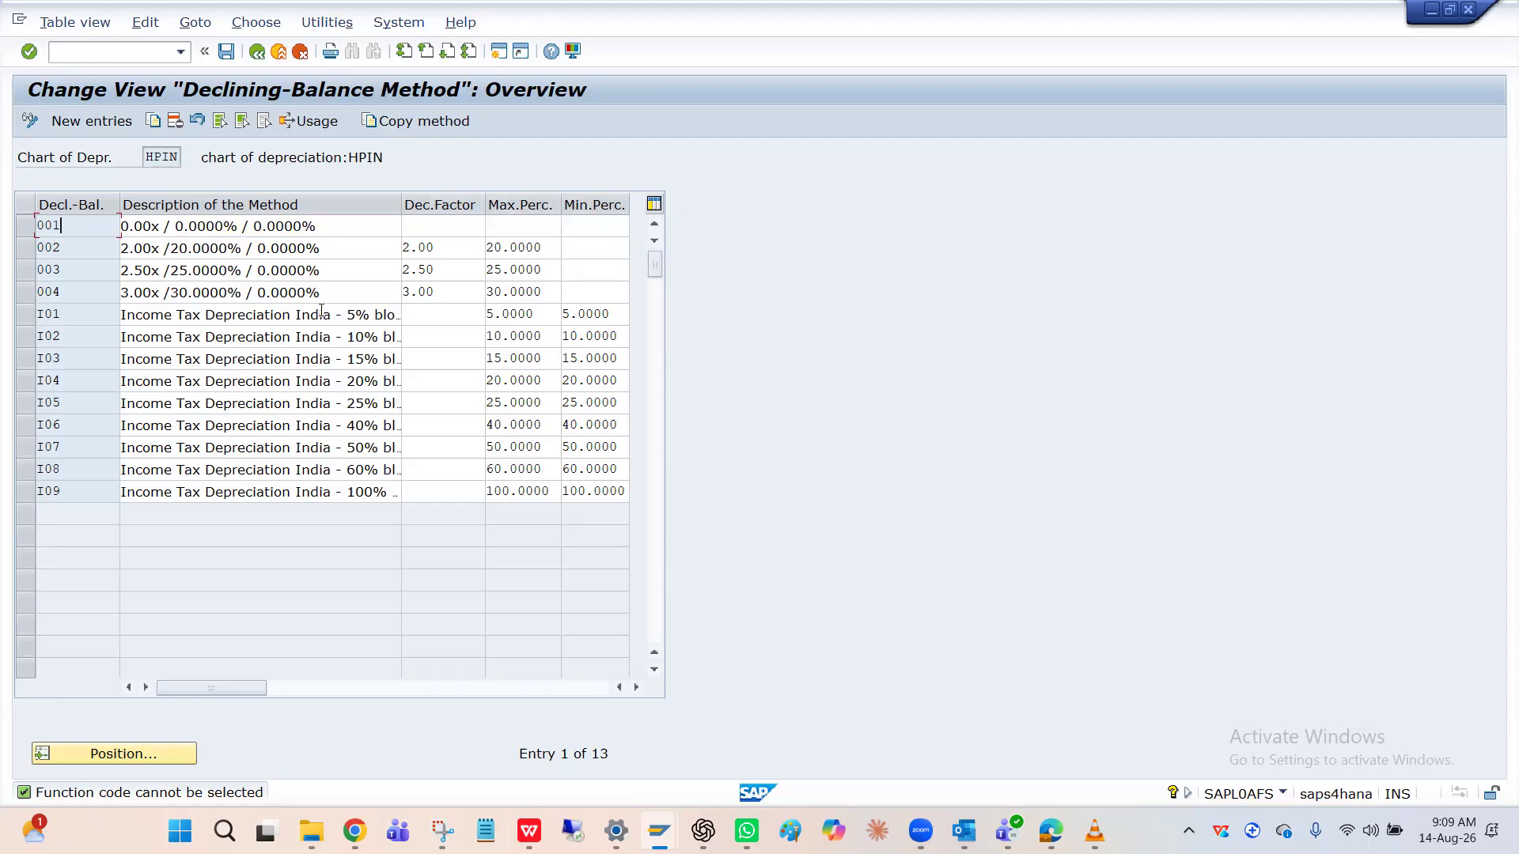
{"action": "left_click", "coordinate": [101, 319]}
{"action": "left_click", "coordinate": [435, 230]}
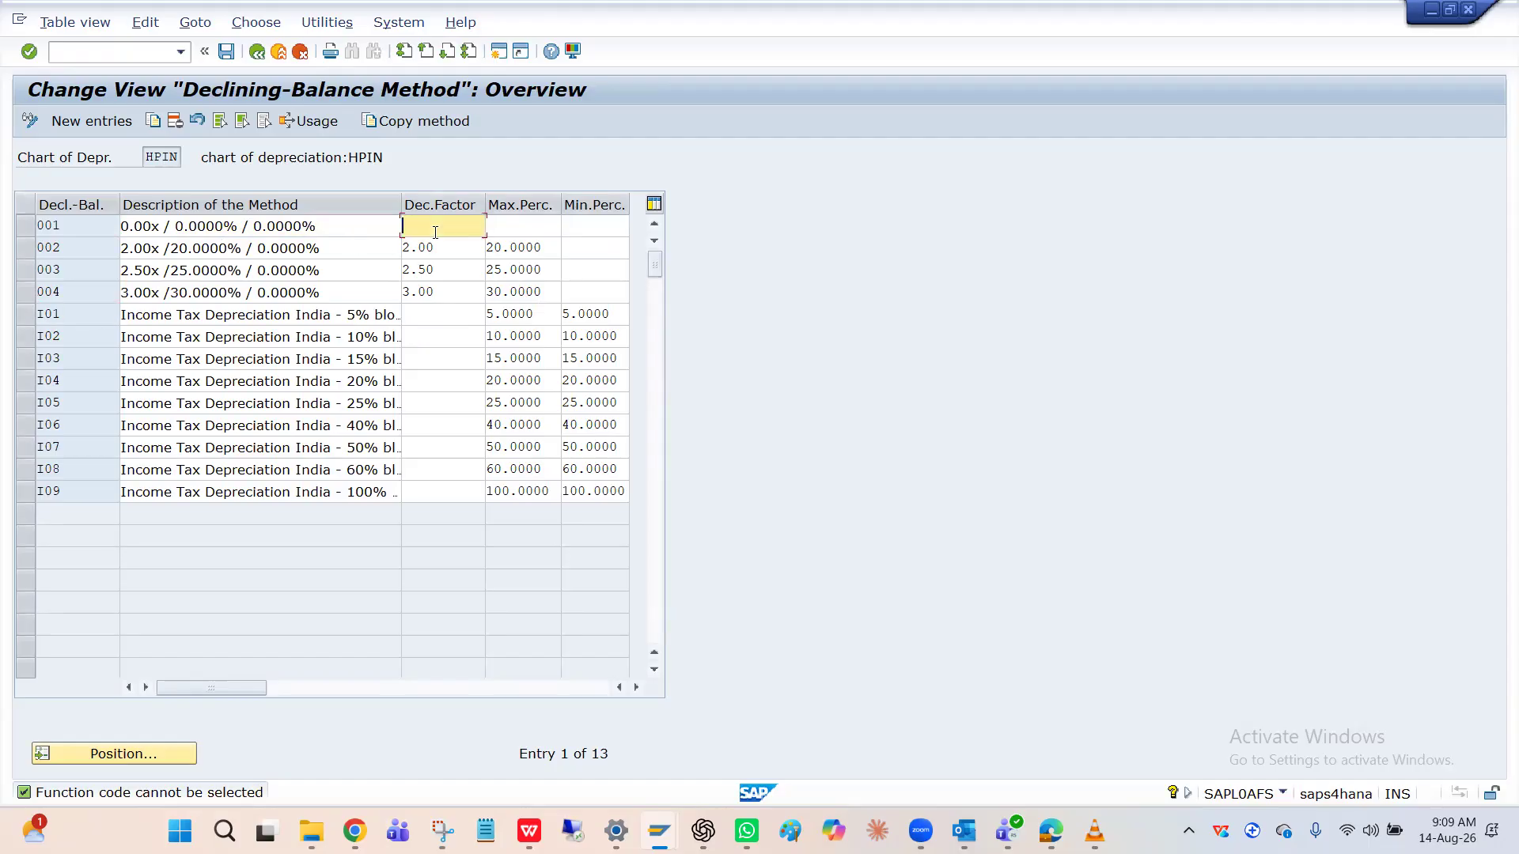
{"action": "left_click", "coordinate": [81, 395]}
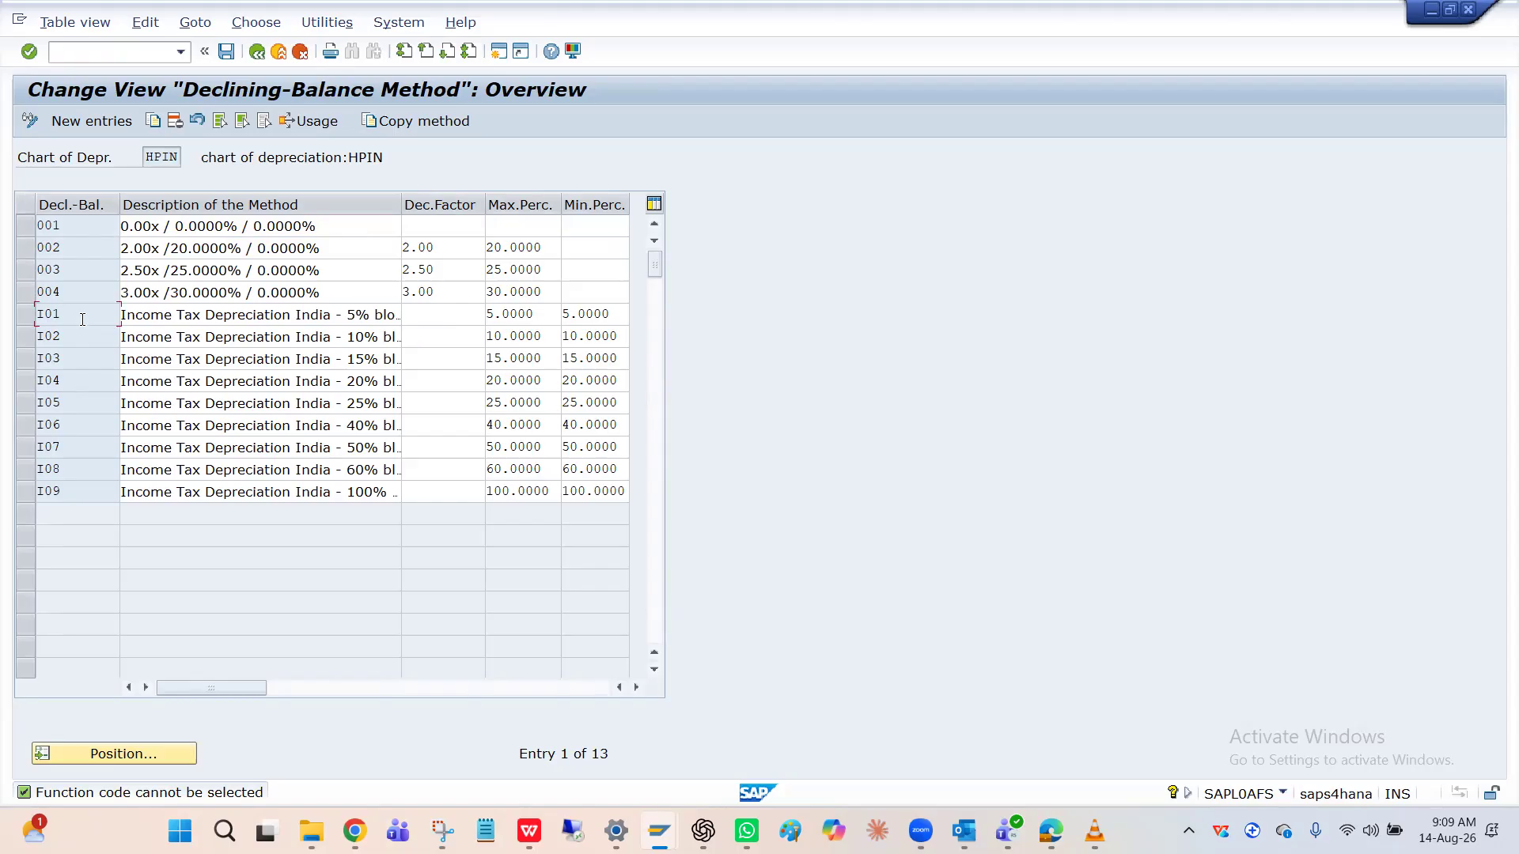
Step: Read the field help for the declining-balance method of entry I01, and return to the customizing structure
{"action": "key", "text": "F1"}
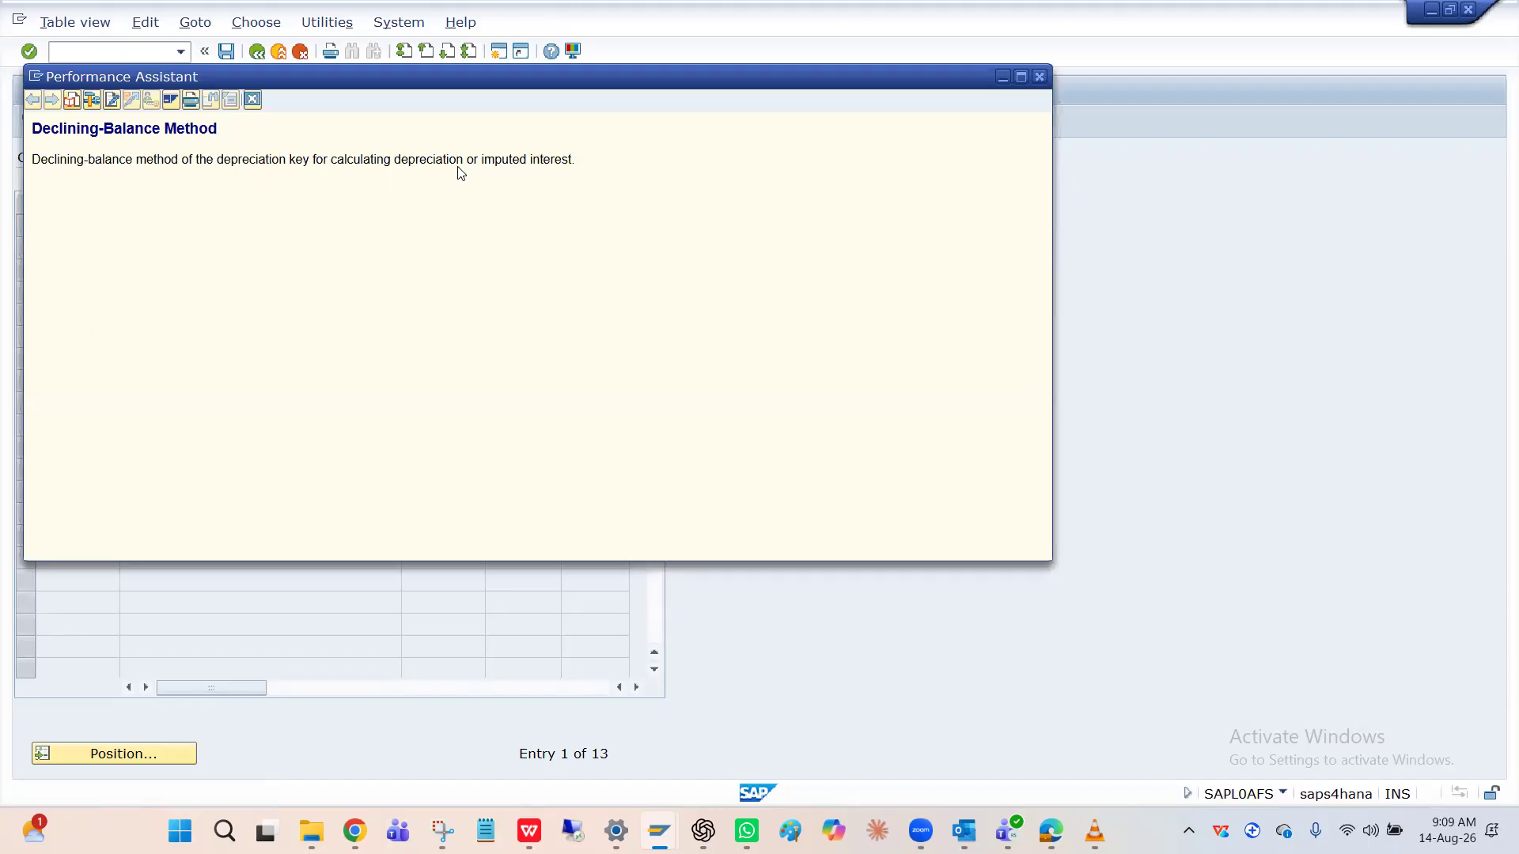
{"action": "left_click", "coordinate": [247, 100]}
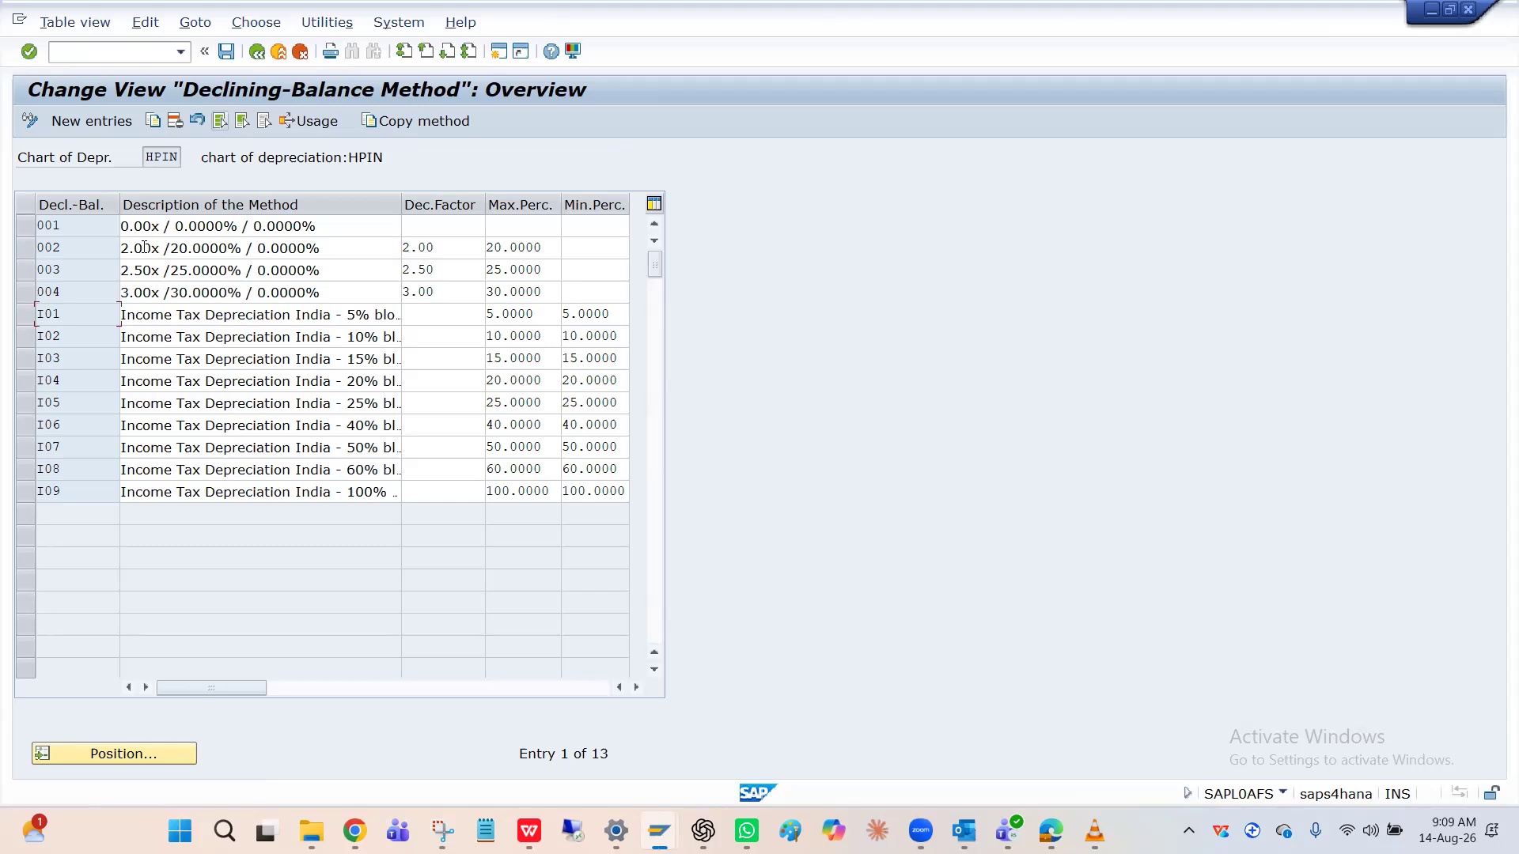
{"action": "double_click", "coordinate": [87, 315]}
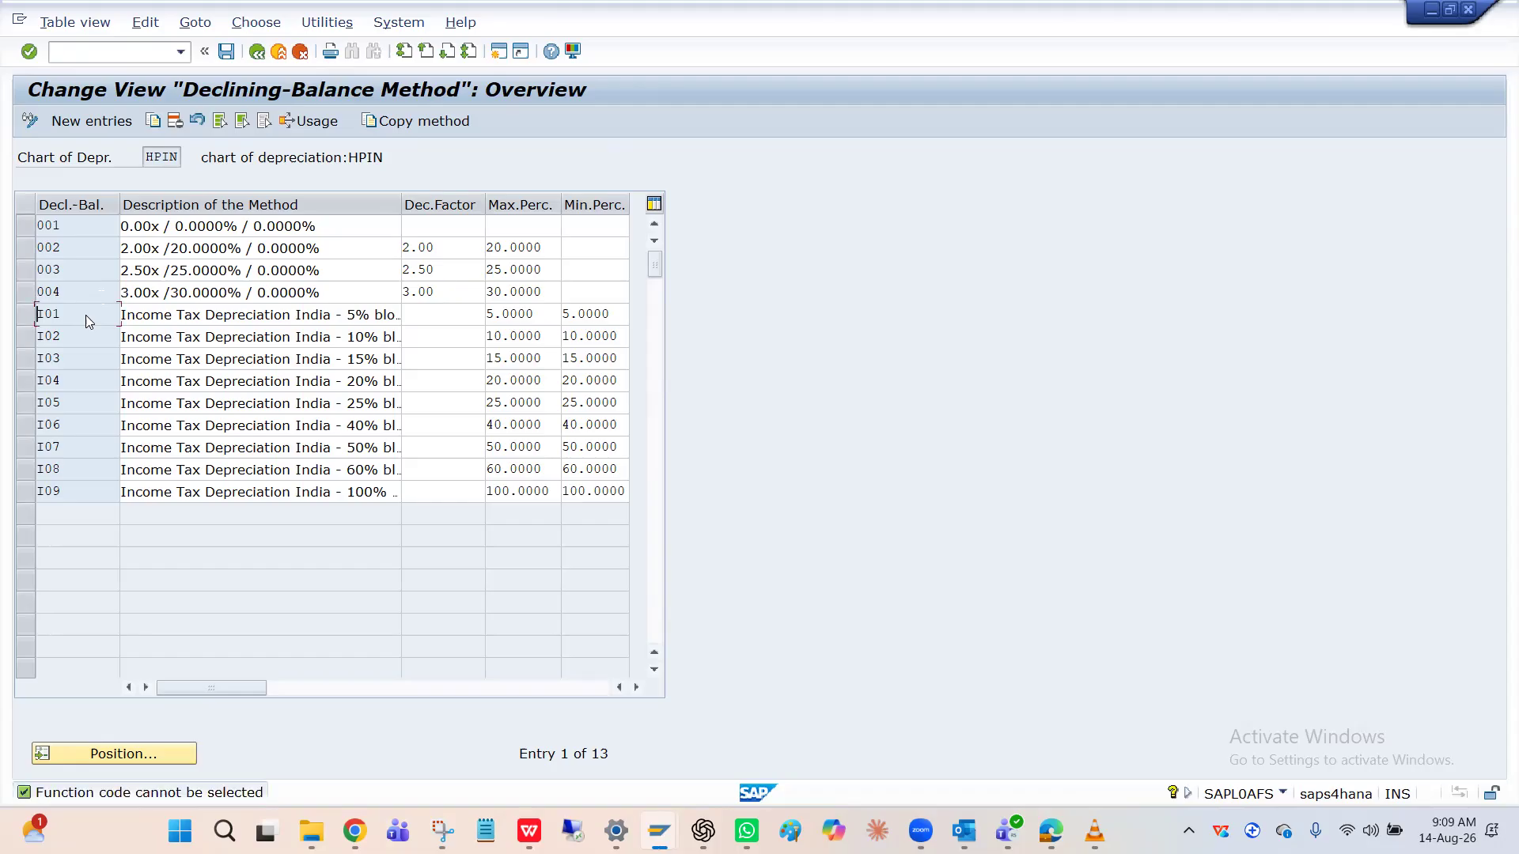
{"action": "left_click", "coordinate": [84, 340]}
{"action": "left_click", "coordinate": [257, 51]}
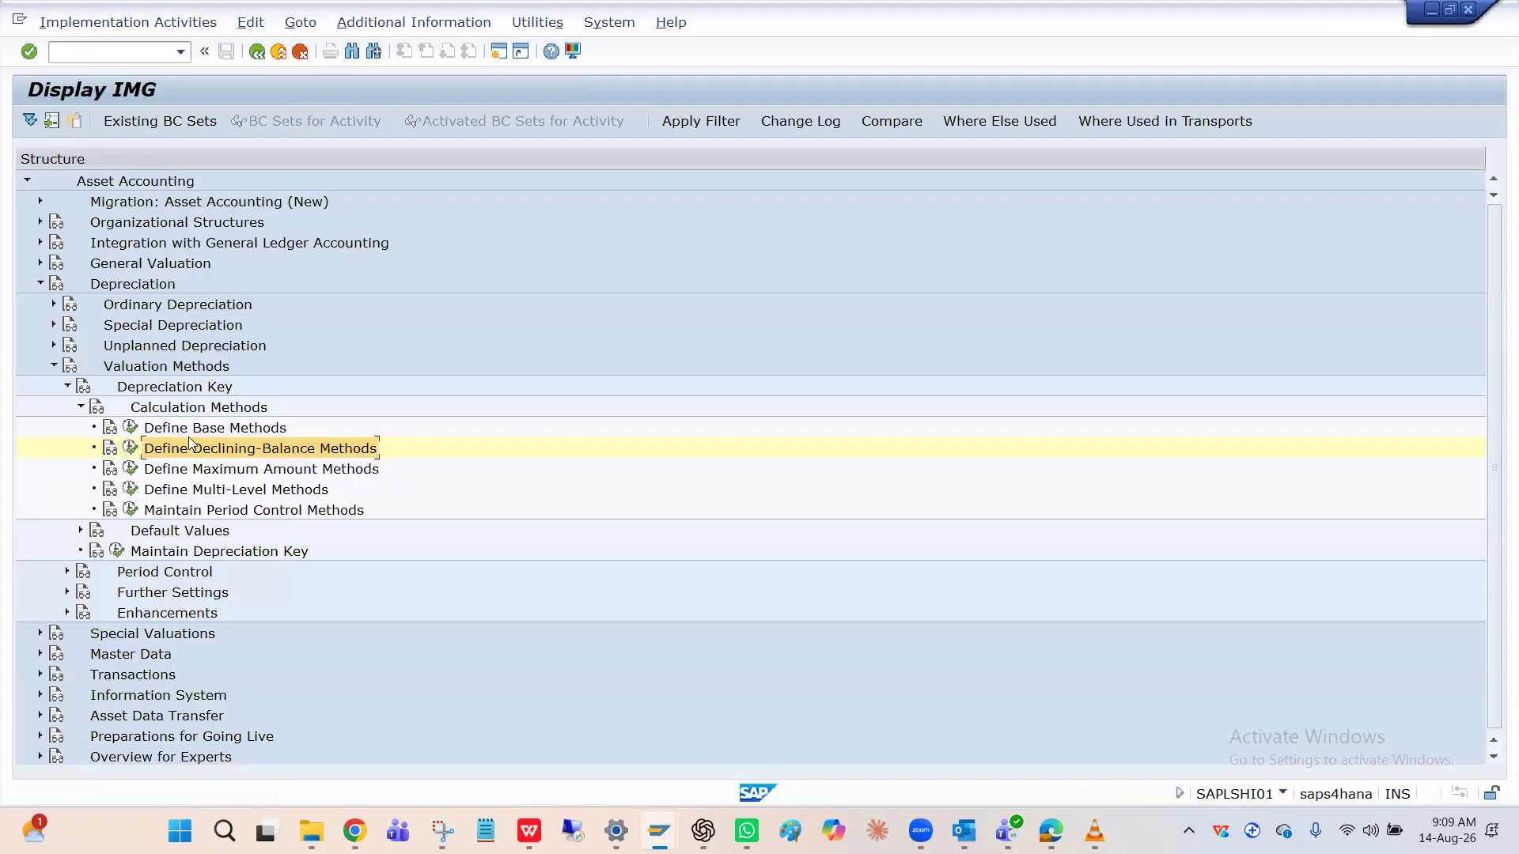
Step: Open the multilevel methods for chart of depreciation HPIN and position the list at HP
{"action": "left_click", "coordinate": [131, 489]}
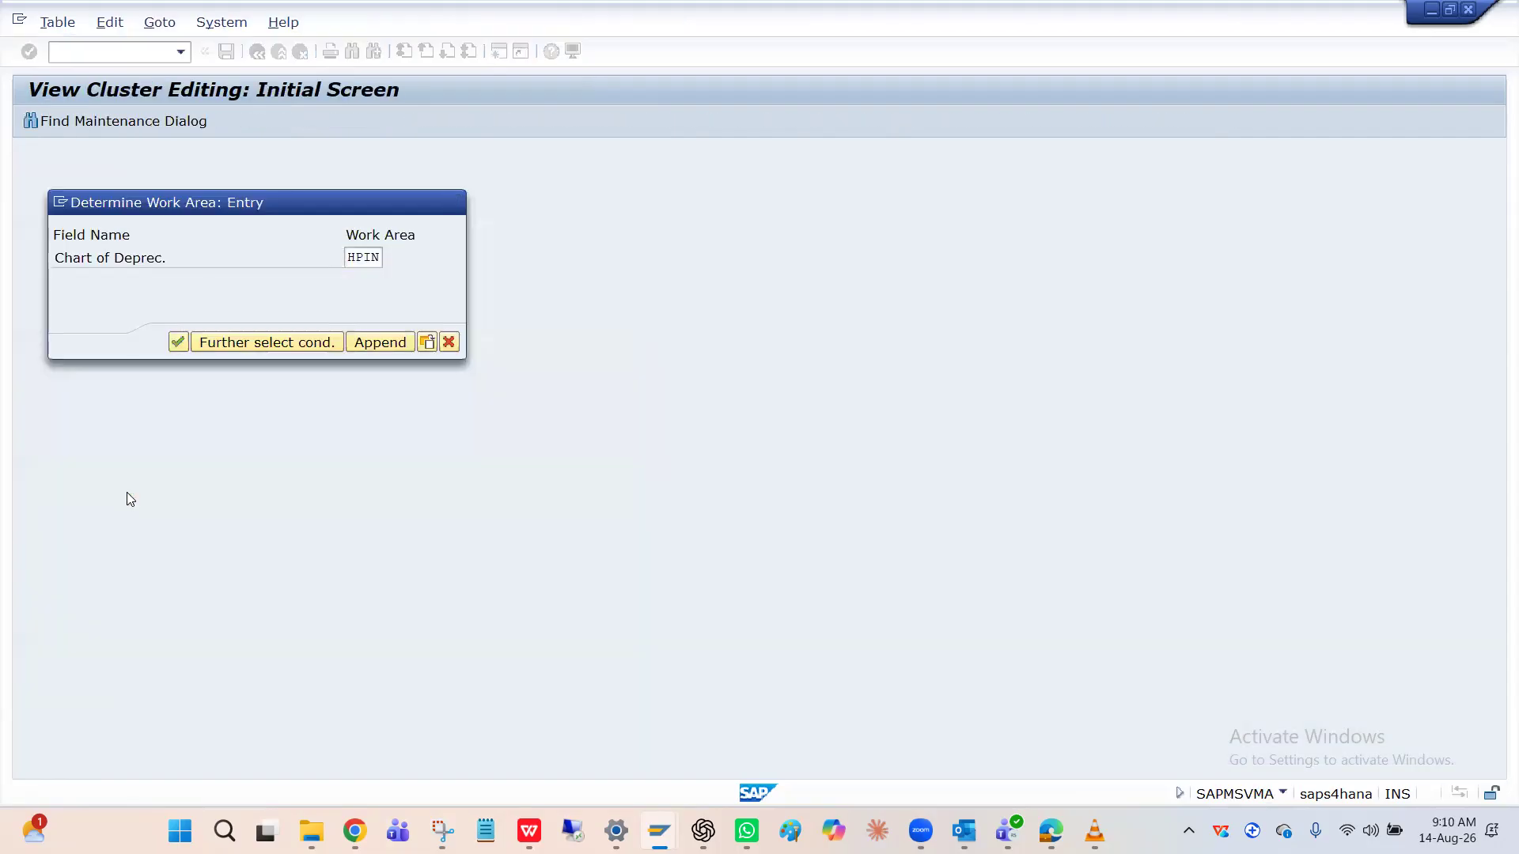
{"action": "key", "text": "Return"}
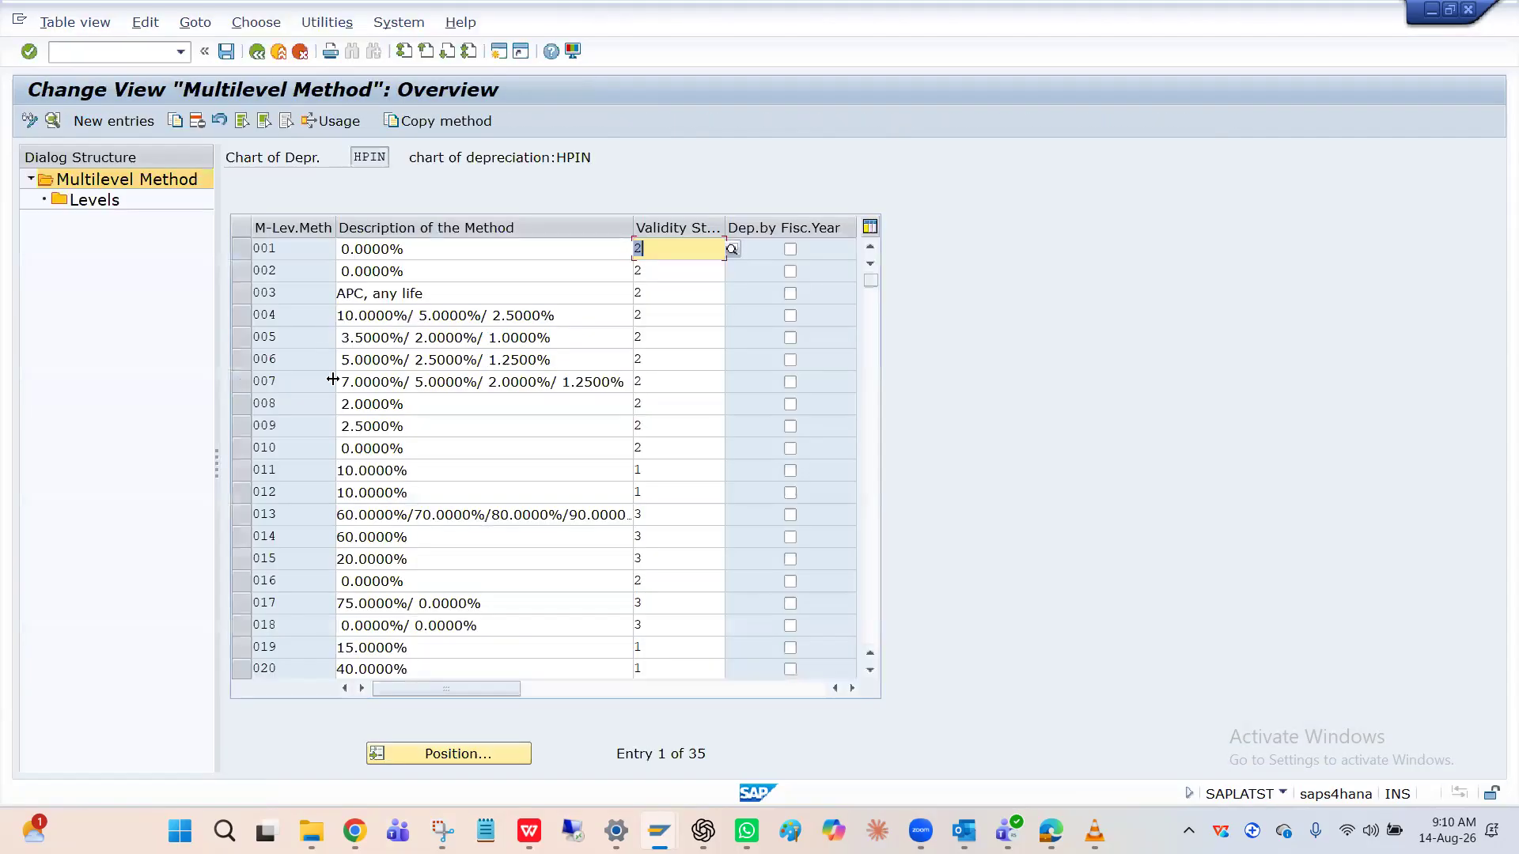
{"action": "left_click", "coordinate": [428, 751]}
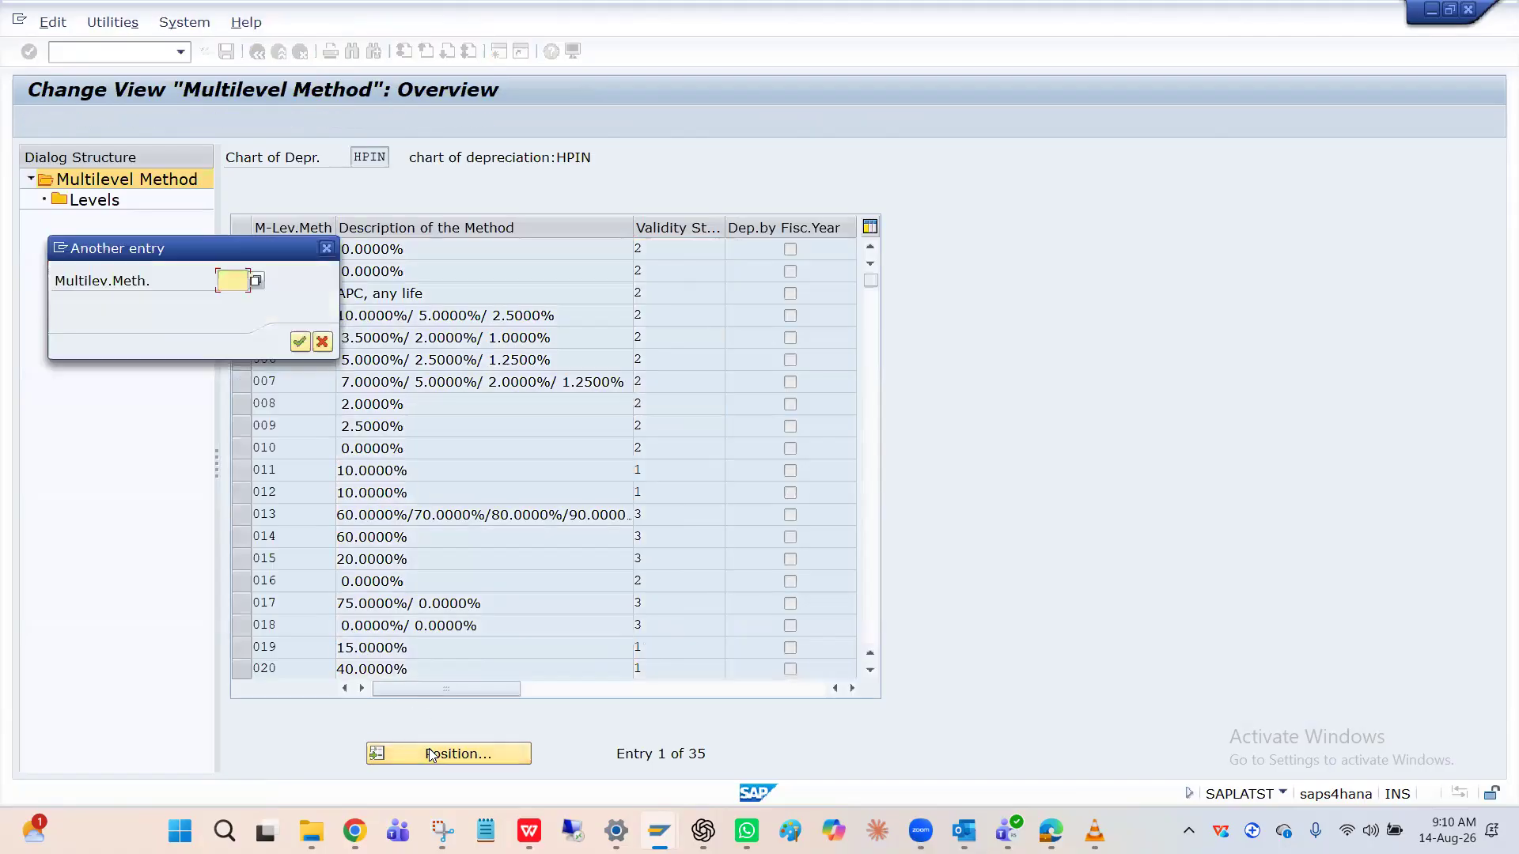
{"action": "key", "text": "Down"}
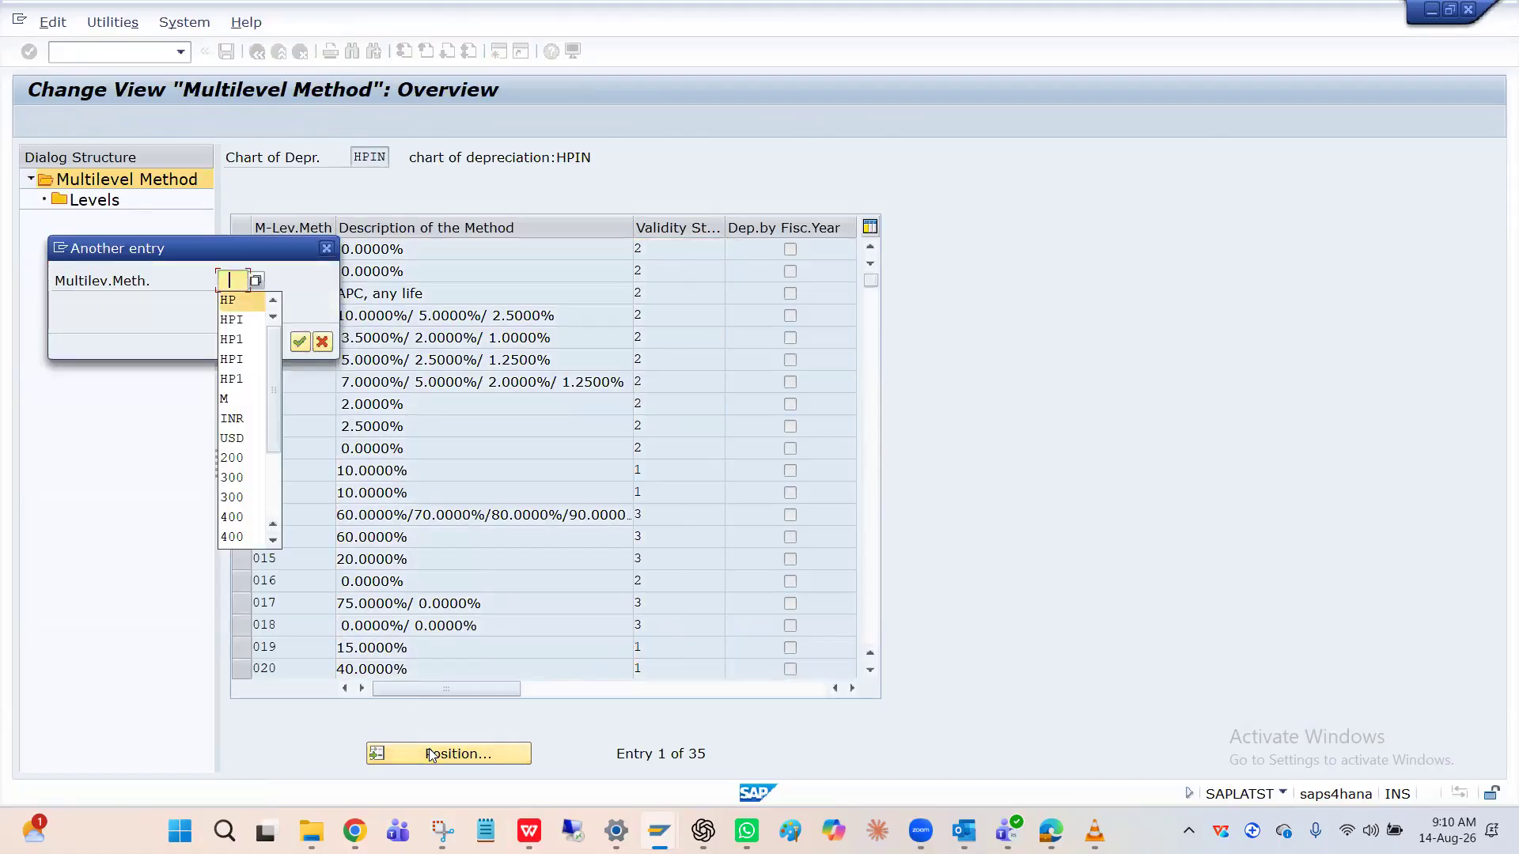
{"action": "key", "text": "Return"}
{"action": "key", "text": "Return"}
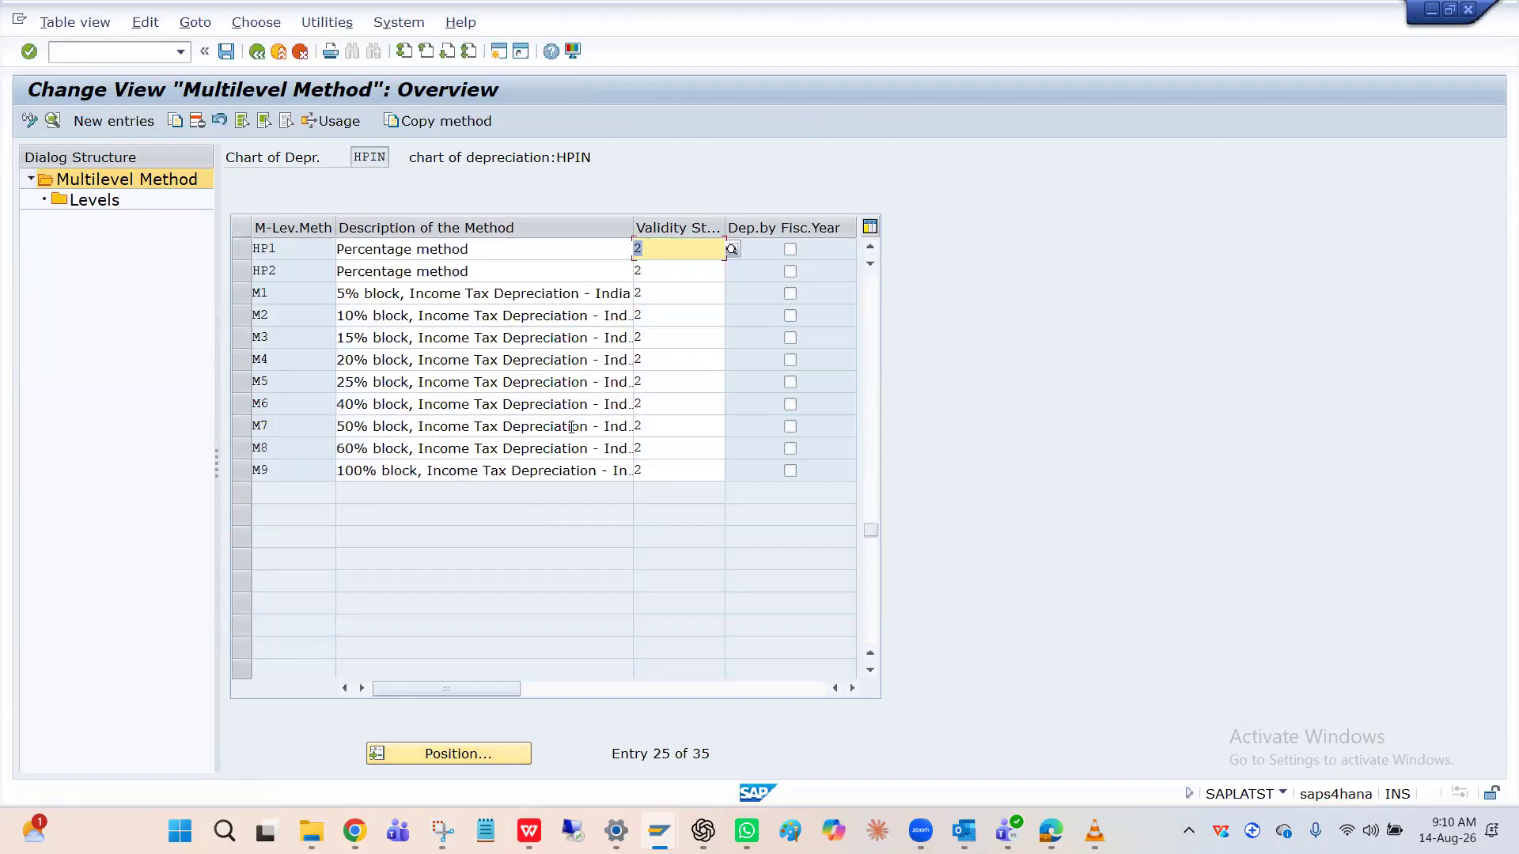
Step: View the details and levels of multilevel method HP2, and return to the multilevel method overview
{"action": "left_click", "coordinate": [290, 276]}
{"action": "double_click", "coordinate": [290, 276]}
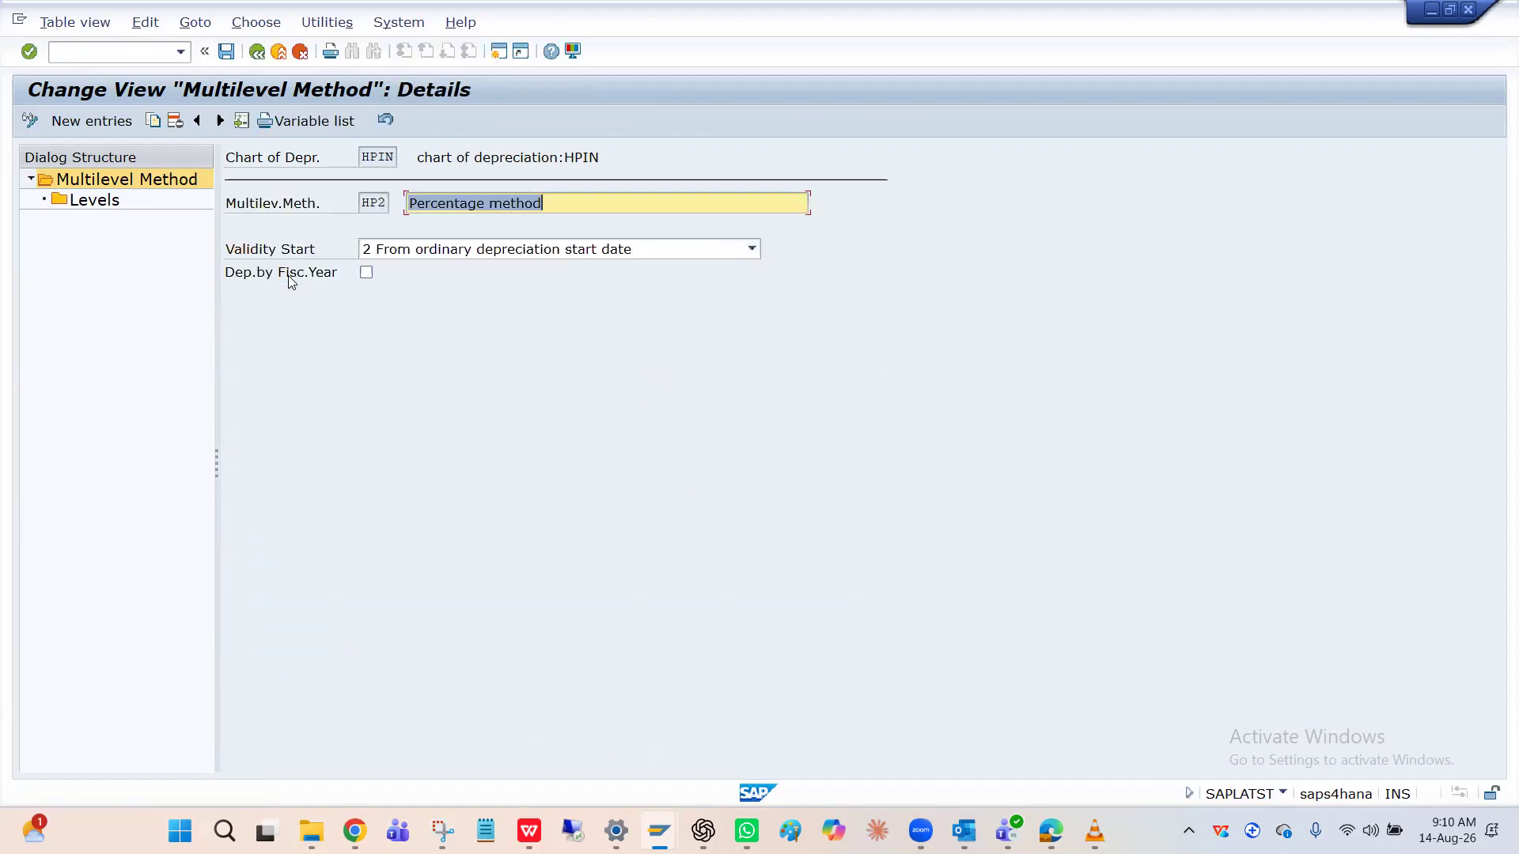
{"action": "double_click", "coordinate": [95, 202]}
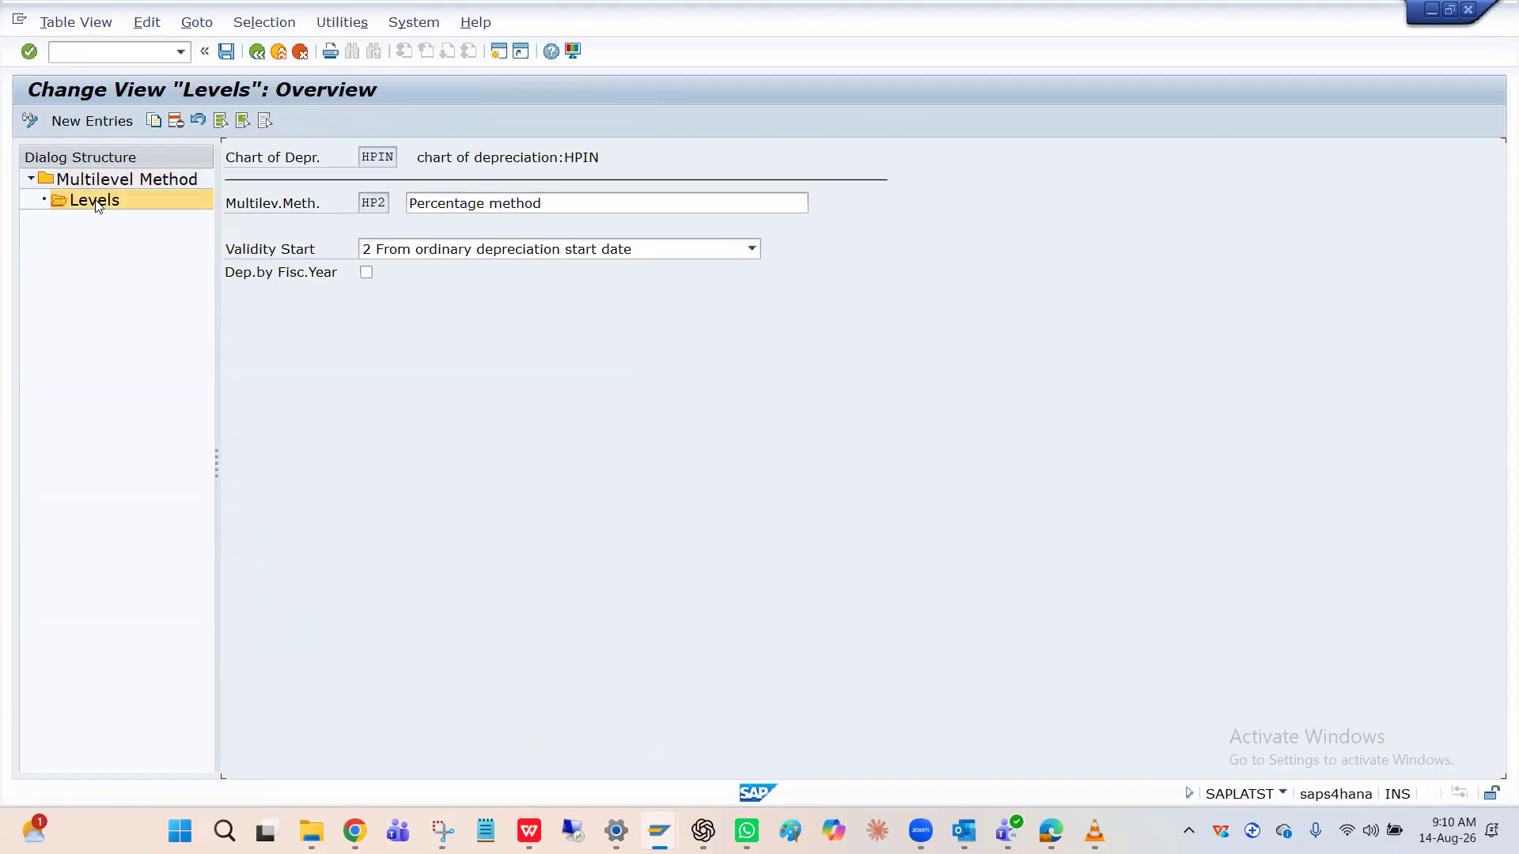
{"action": "left_click", "coordinate": [257, 52]}
{"action": "left_click", "coordinate": [257, 52]}
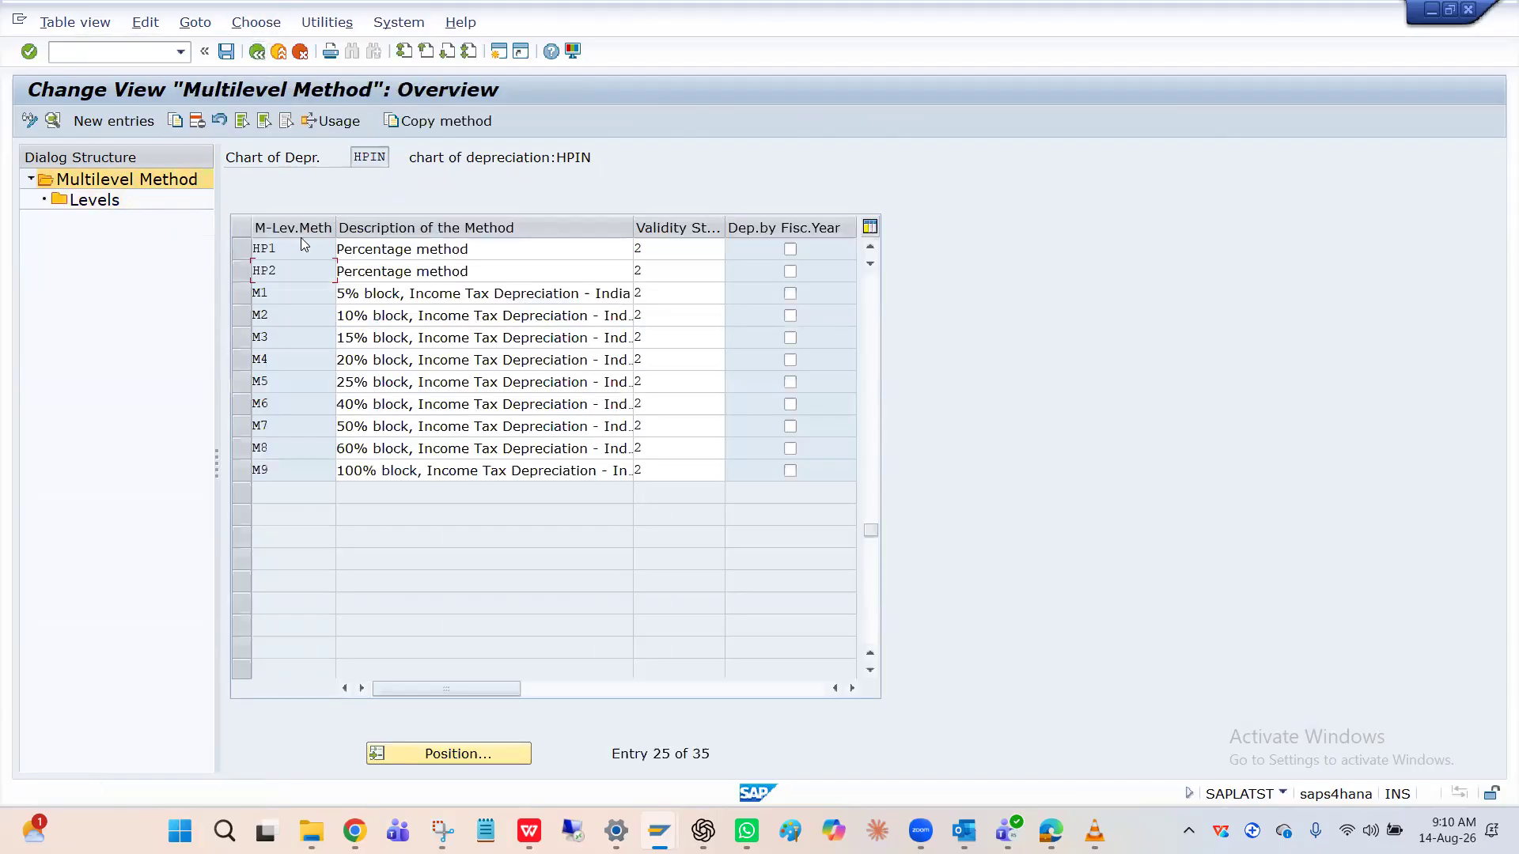
Step: Examine the base value in the level entry of multilevel method HP2, and go back to the method overview
{"action": "double_click", "coordinate": [295, 275]}
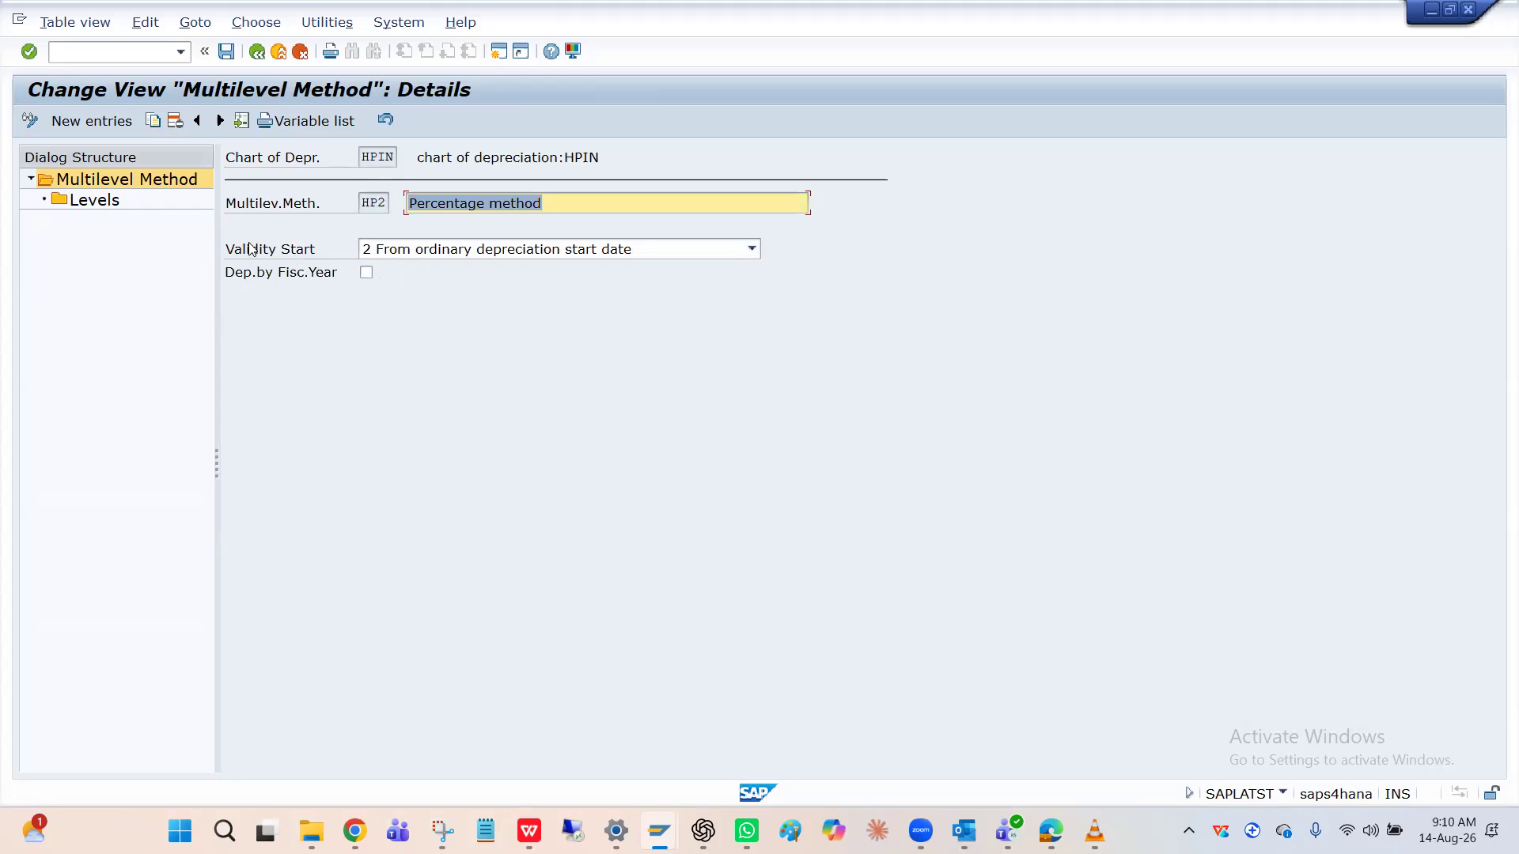
{"action": "left_click", "coordinate": [107, 204]}
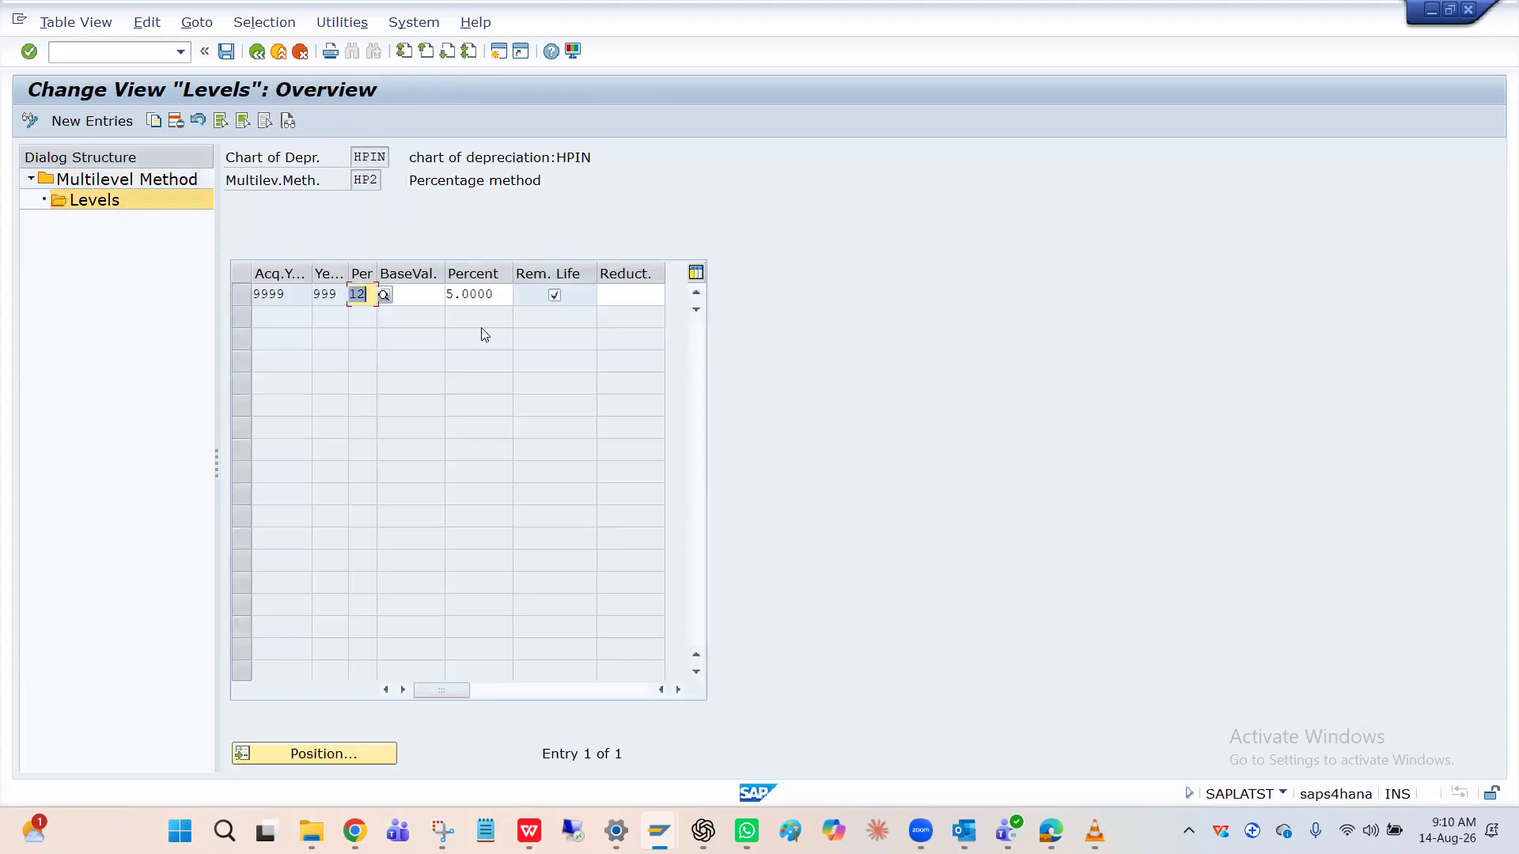
{"action": "left_click", "coordinate": [430, 298]}
{"action": "type", "text": "24"}
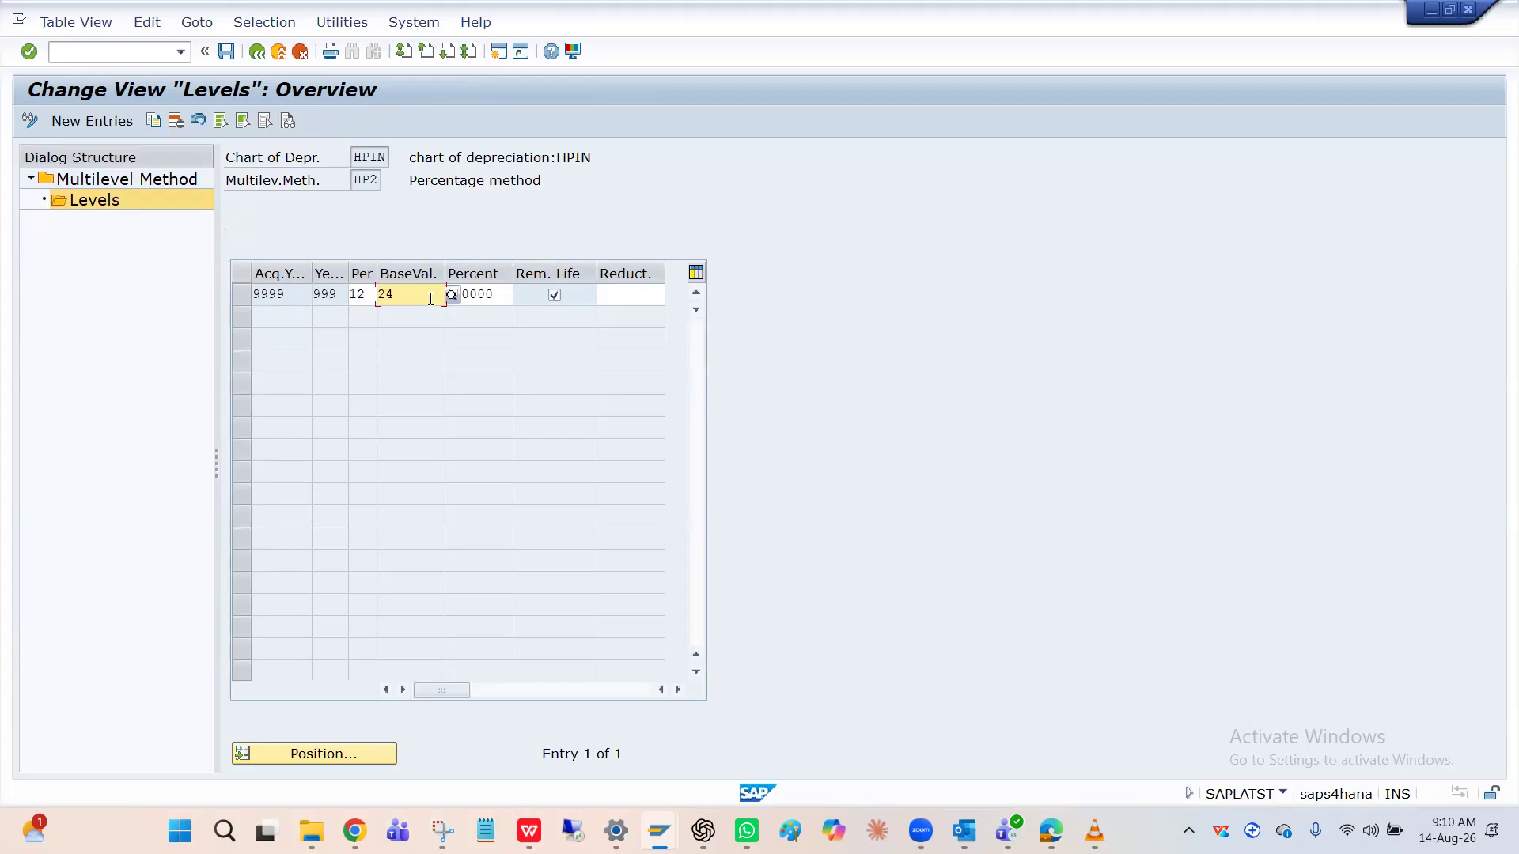
{"action": "left_click", "coordinate": [265, 61]}
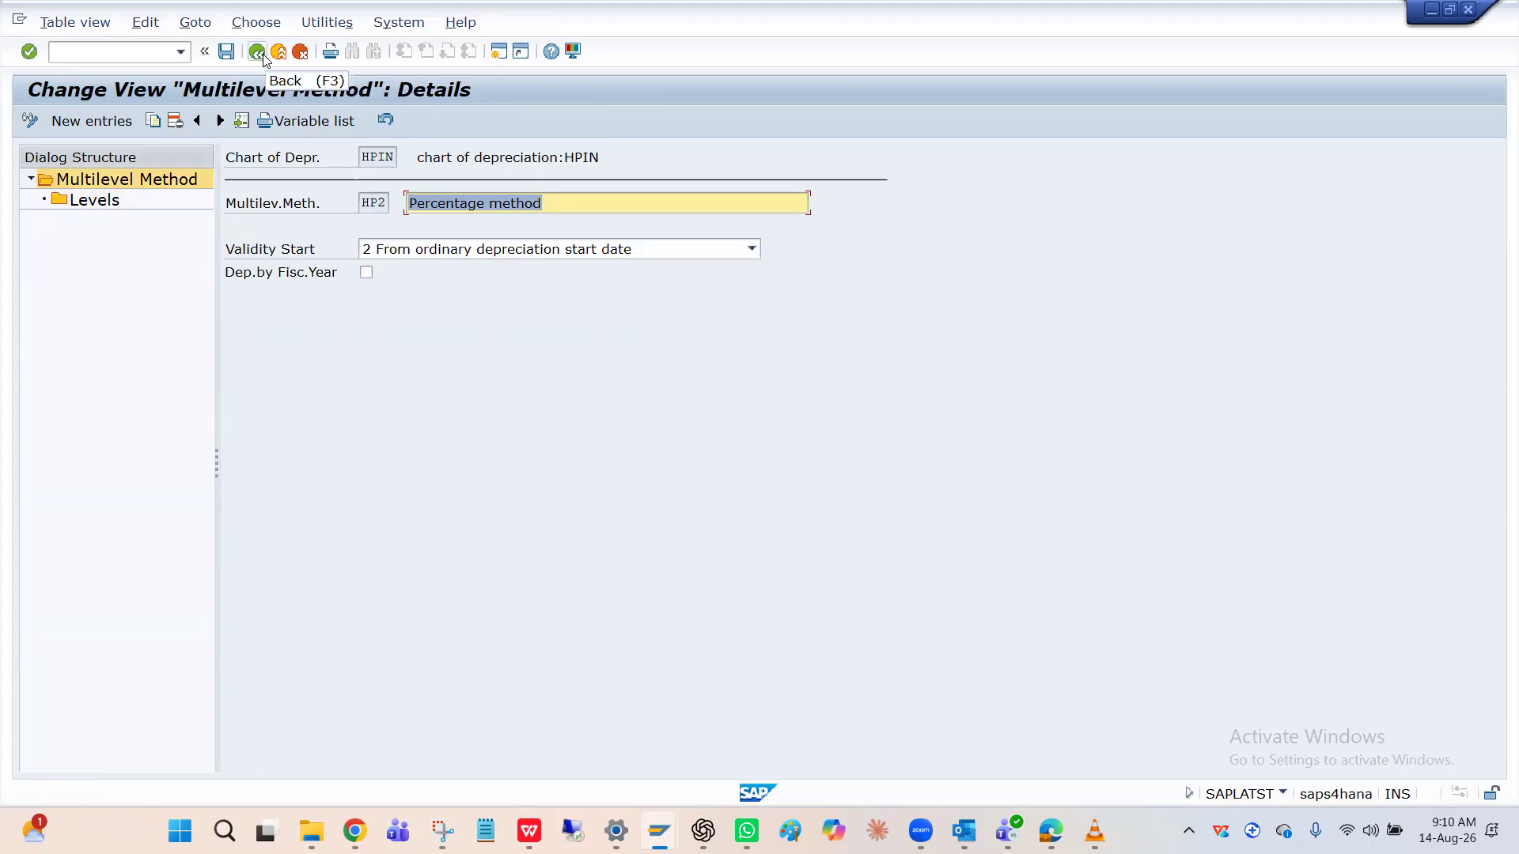
{"action": "left_click", "coordinate": [263, 57]}
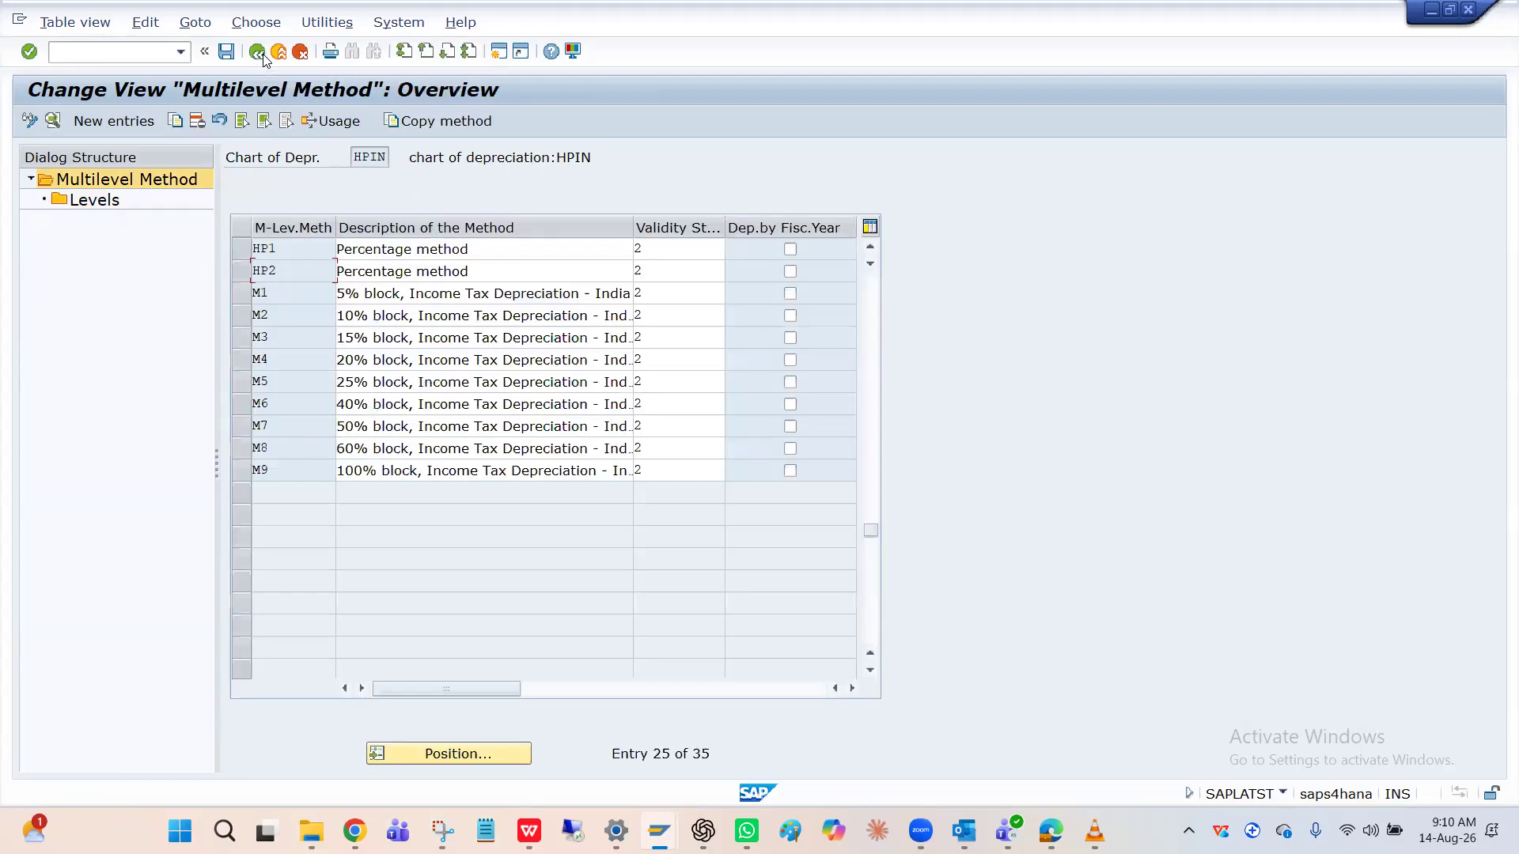
Step: Review HP2's validity start options and the remaining life setting in its level entry, and return to the overview
{"action": "double_click", "coordinate": [286, 273]}
{"action": "left_click", "coordinate": [427, 250]}
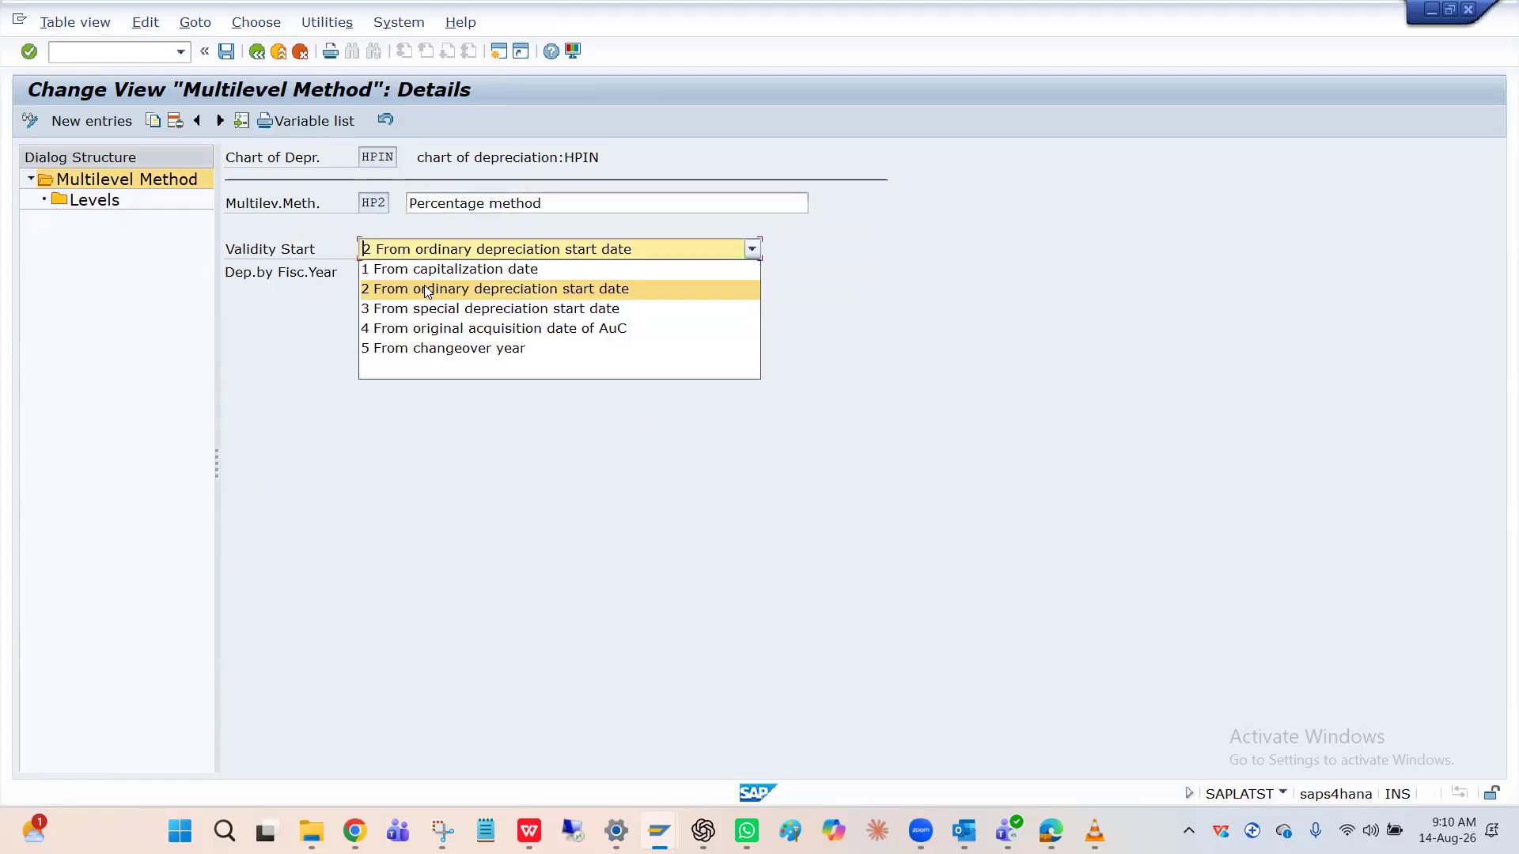
{"action": "left_click", "coordinate": [111, 203]}
{"action": "left_click", "coordinate": [113, 204]}
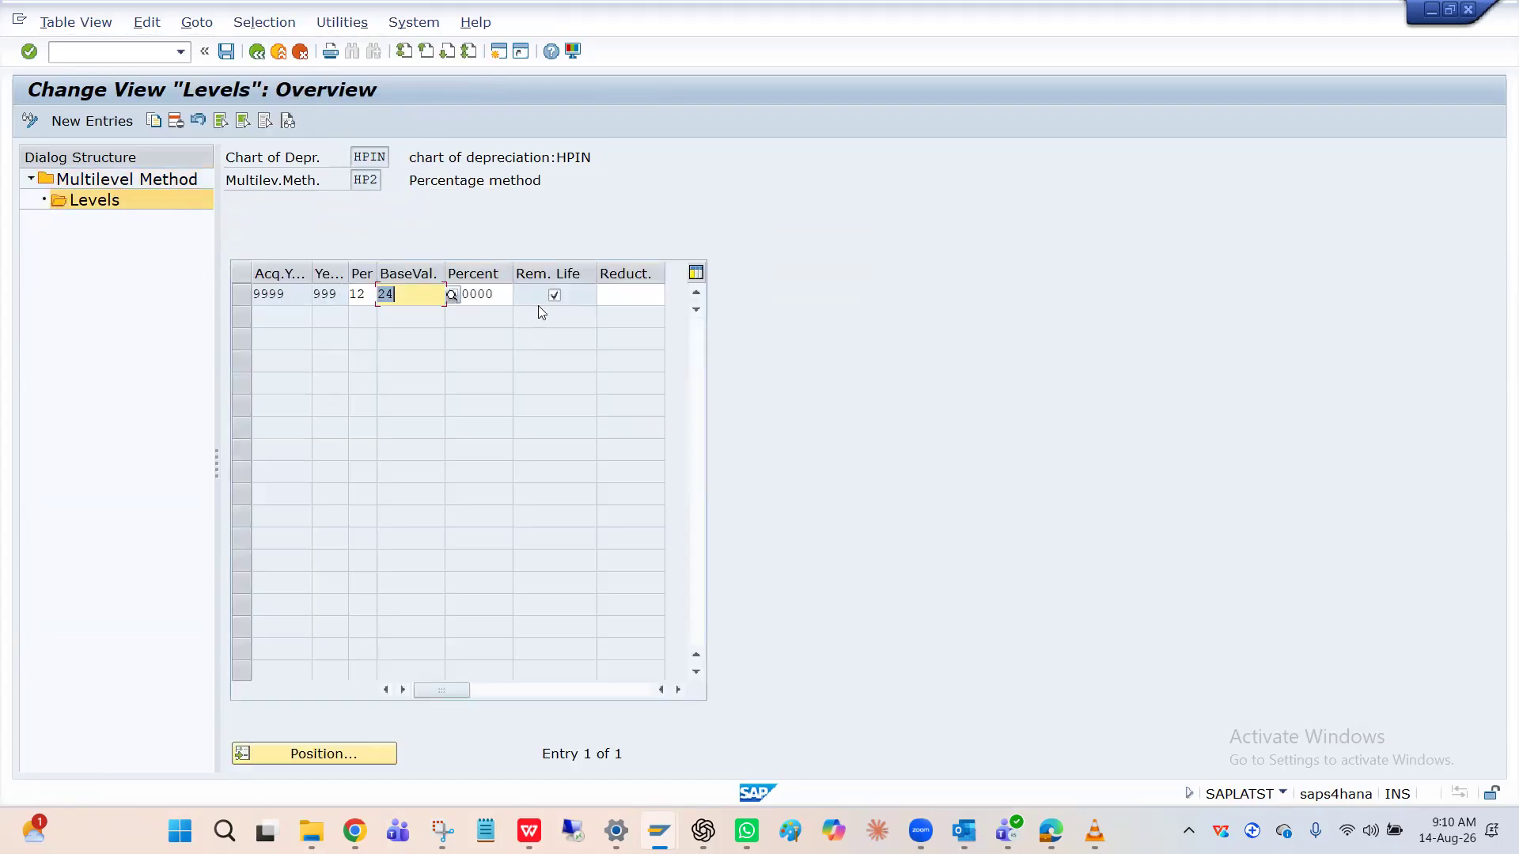
{"action": "left_click", "coordinate": [255, 60]}
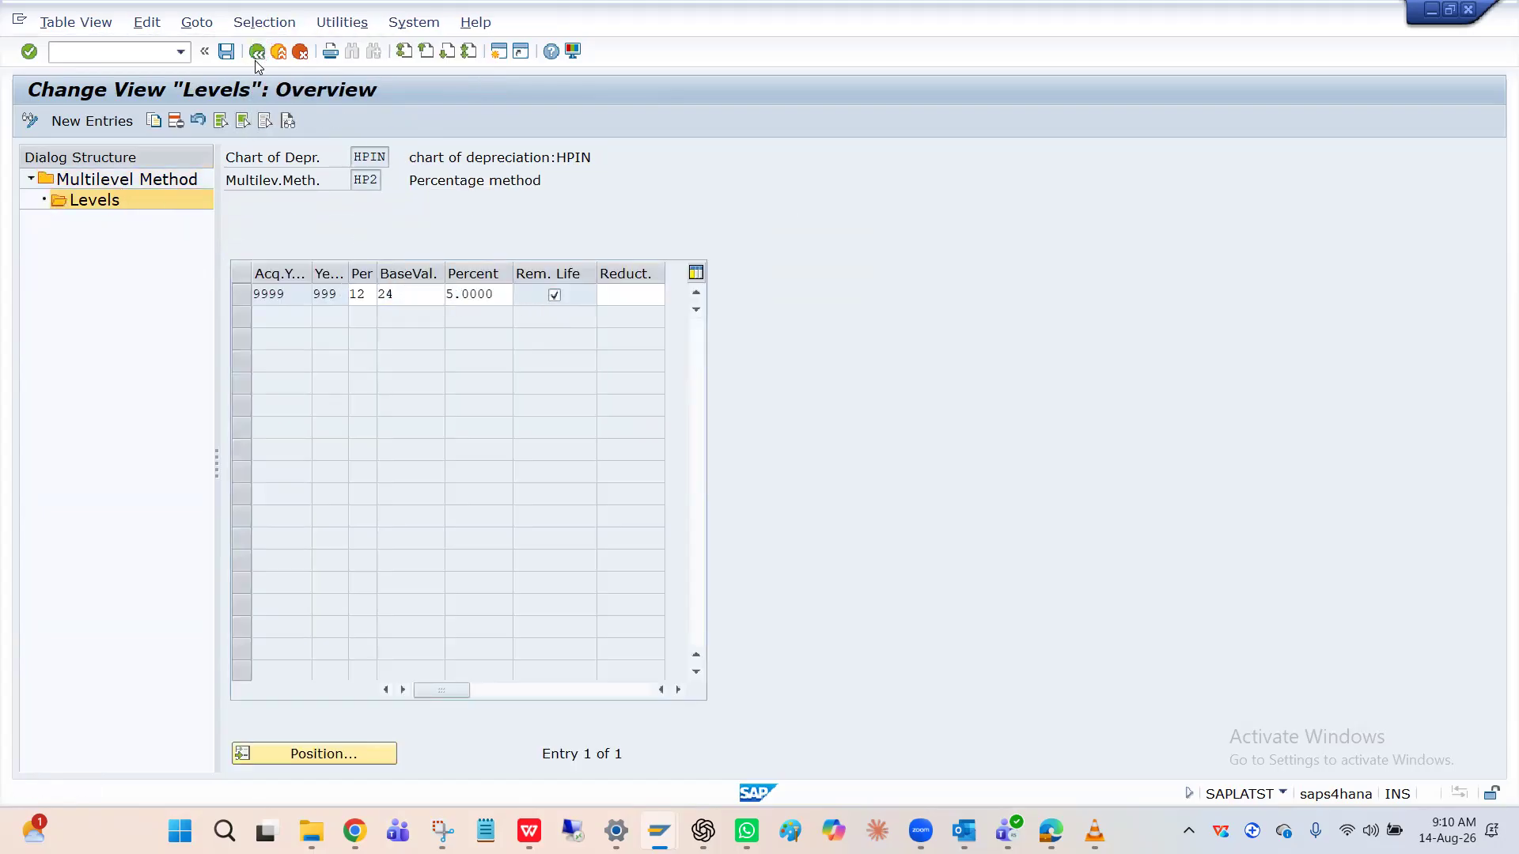
{"action": "left_click", "coordinate": [254, 60]}
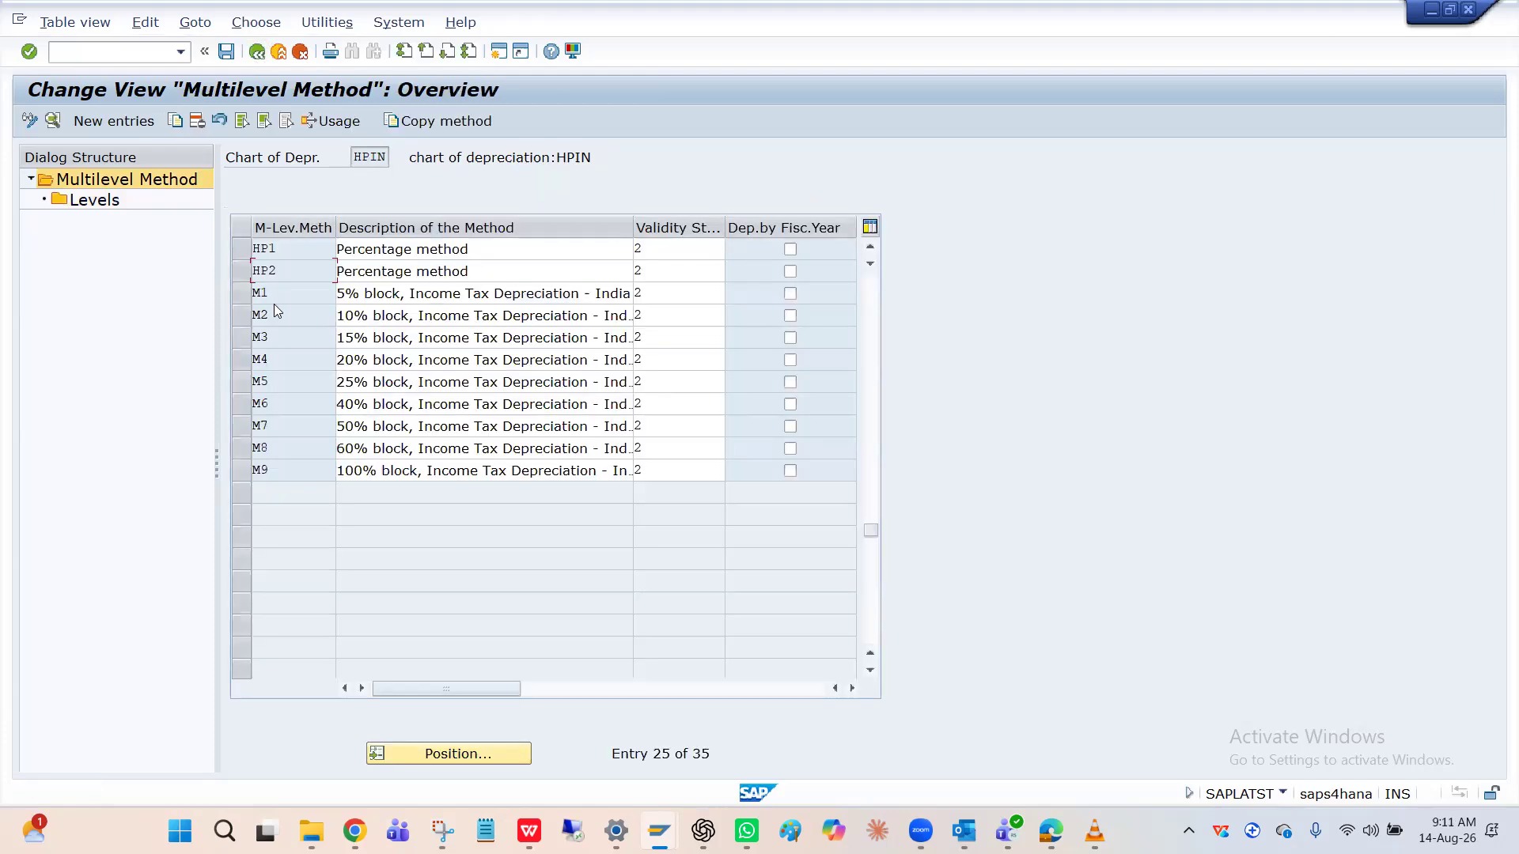
Step: Display the details of multilevel method HP1, and return to the customizing structure
{"action": "double_click", "coordinate": [283, 250]}
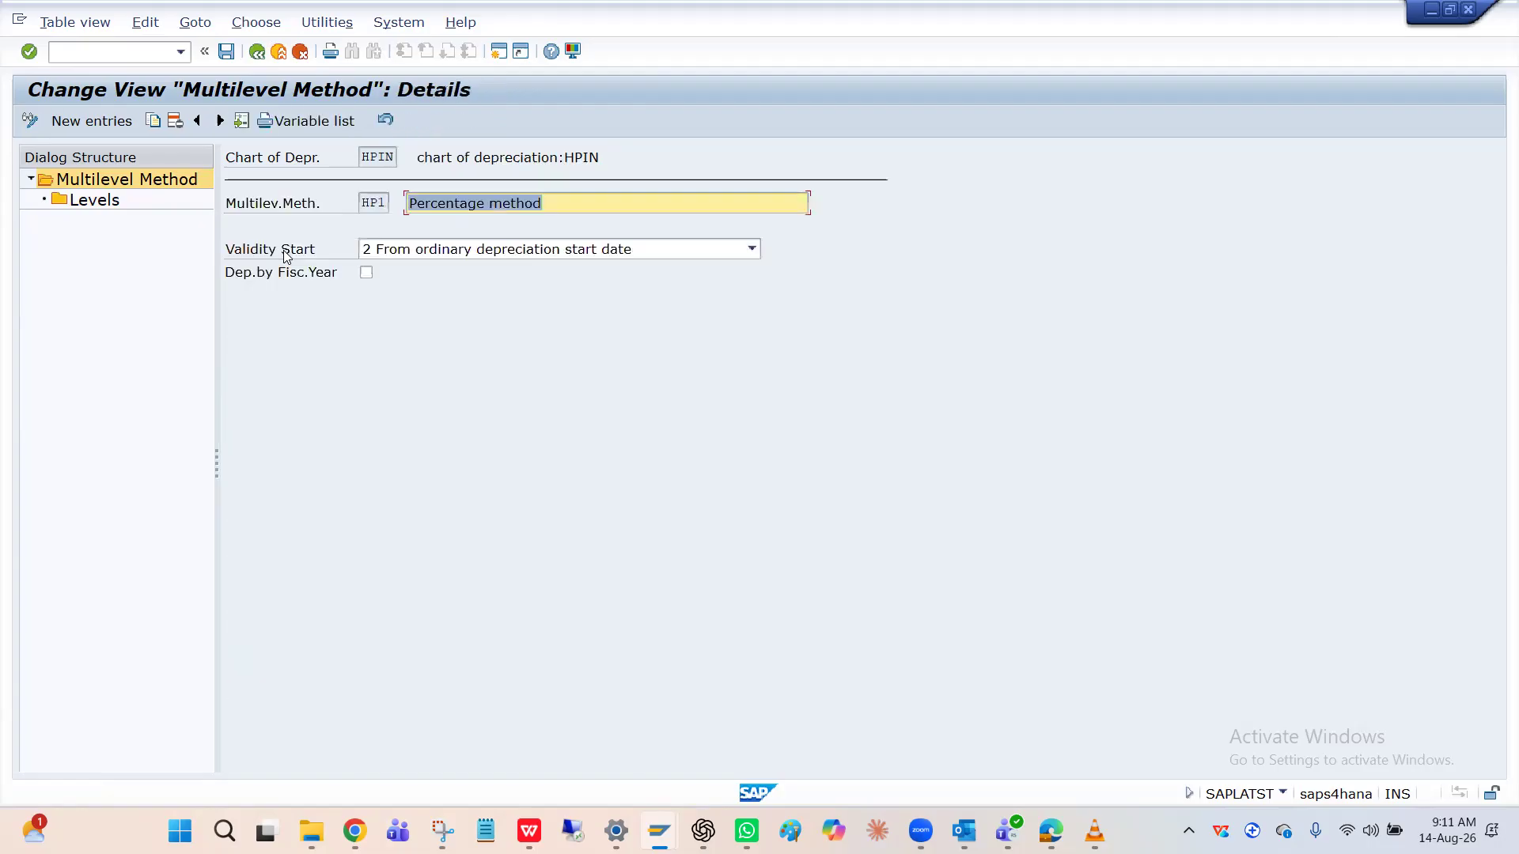
{"action": "left_click", "coordinate": [257, 51]}
{"action": "left_click", "coordinate": [257, 52]}
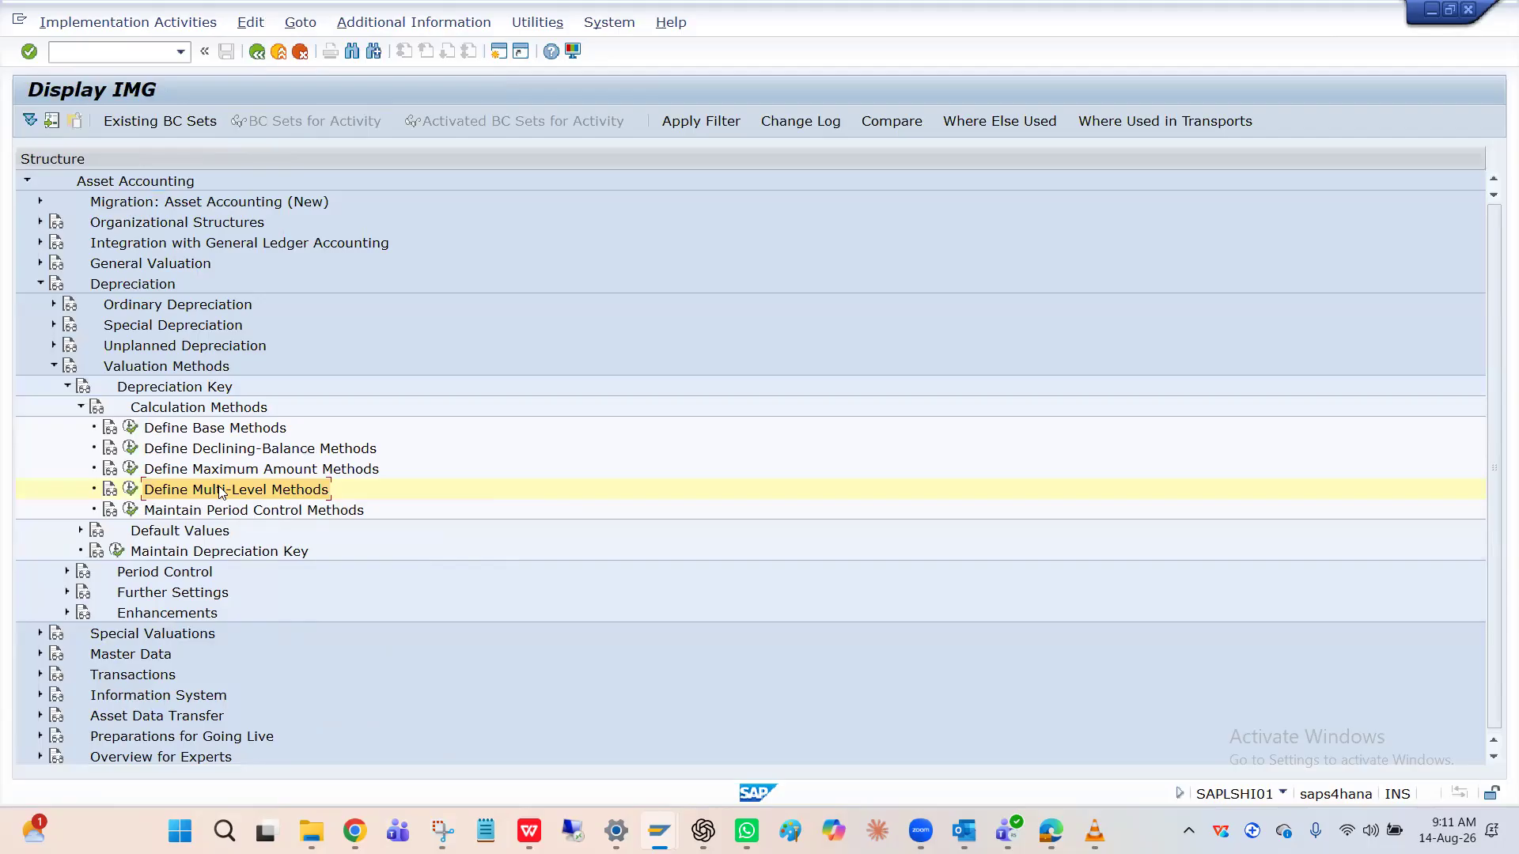
Step: Open the base methods and display the details of method 0005
{"action": "left_click", "coordinate": [131, 428]}
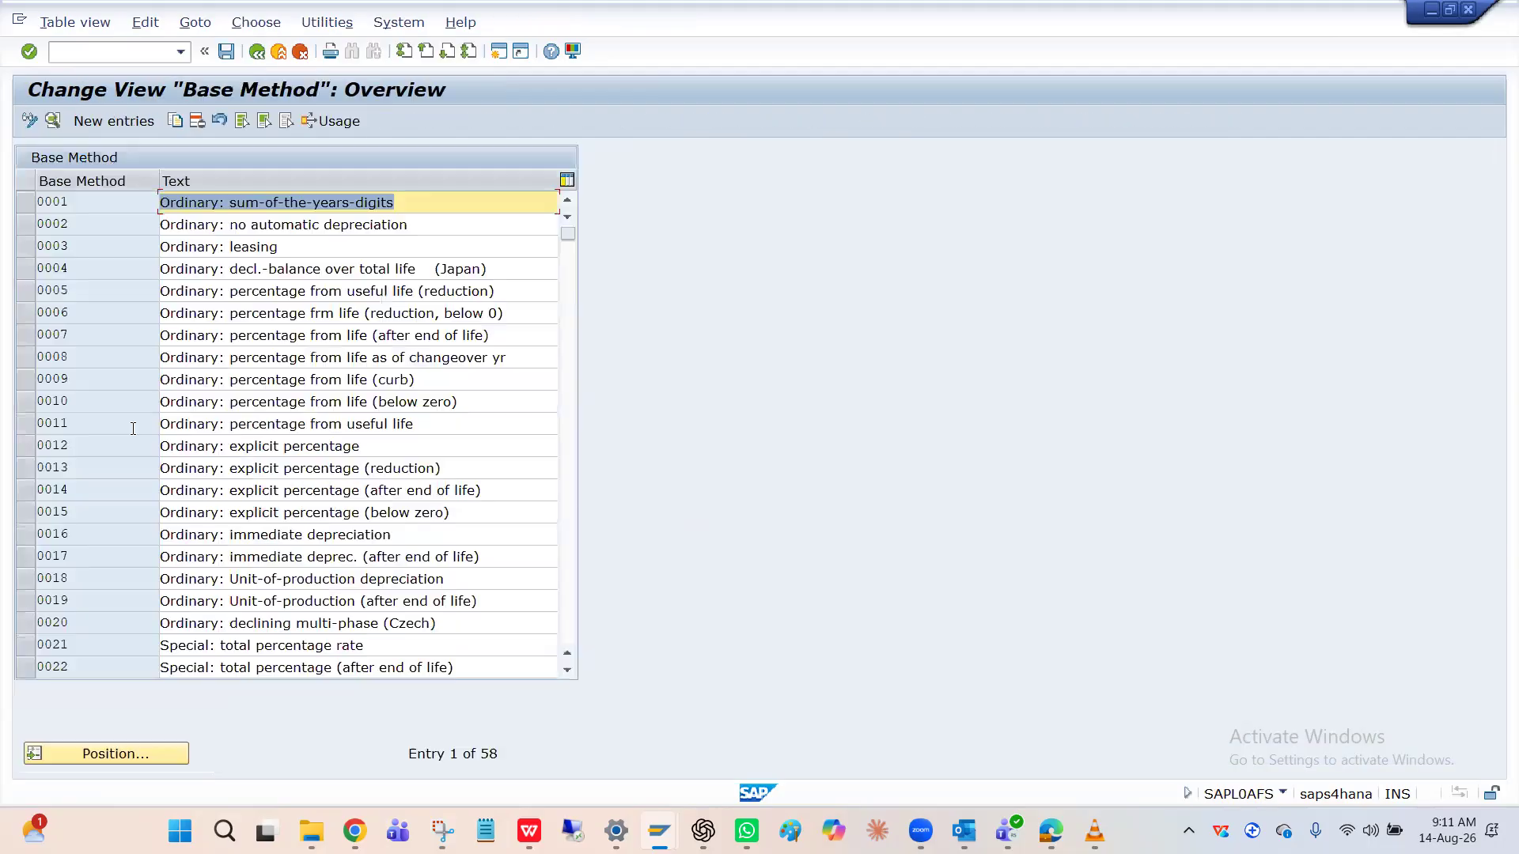
{"action": "double_click", "coordinate": [99, 299]}
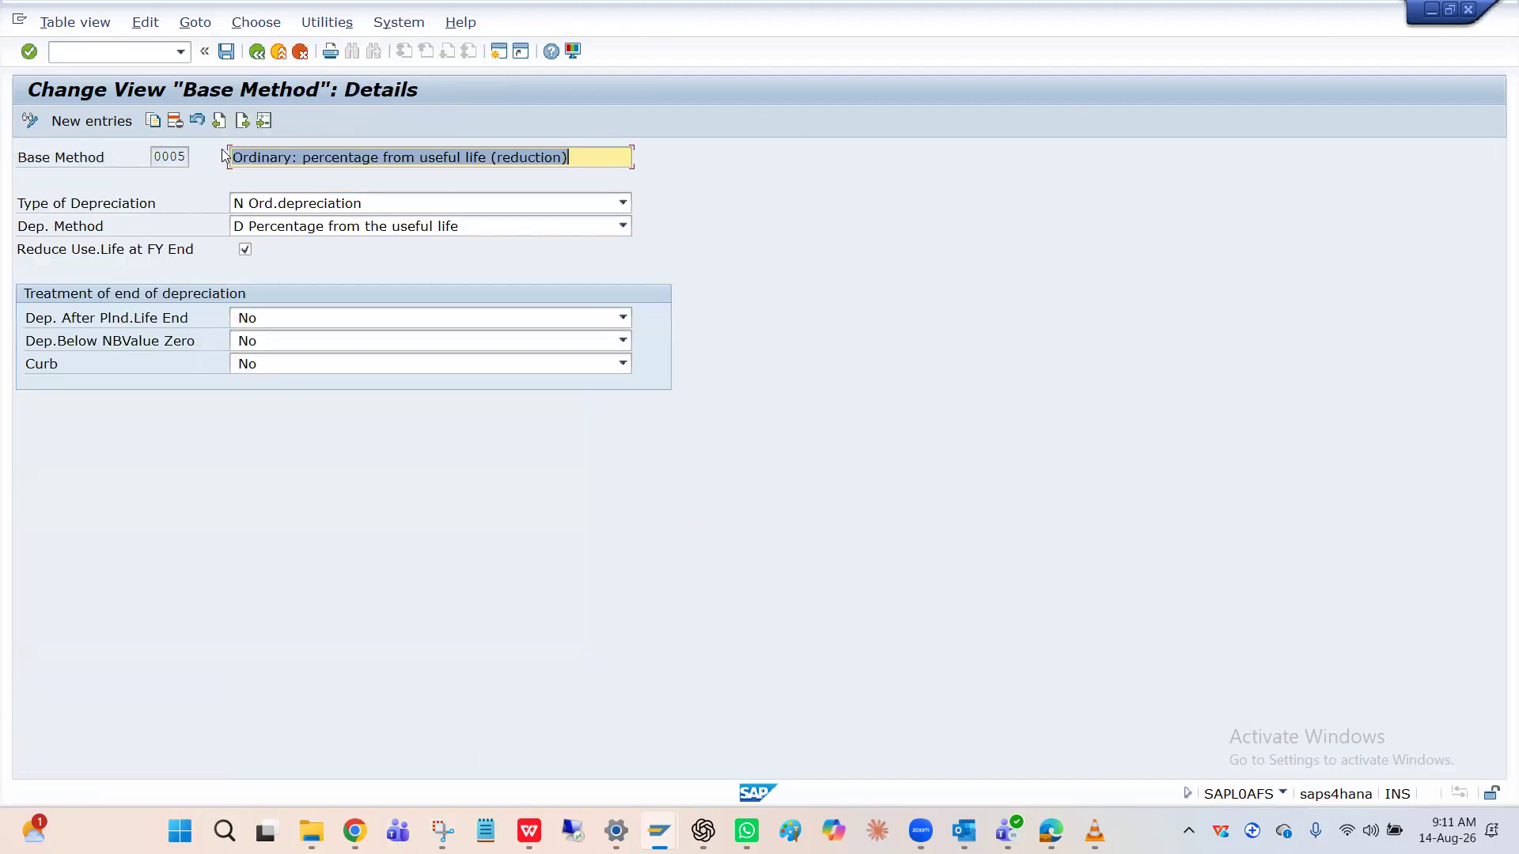
Step: Return to depreciation key HPDC's calculation method assignment and review its class options, keeping 2 Declining-balance depreciation
{"action": "left_click", "coordinate": [258, 52]}
{"action": "left_click", "coordinate": [257, 53]}
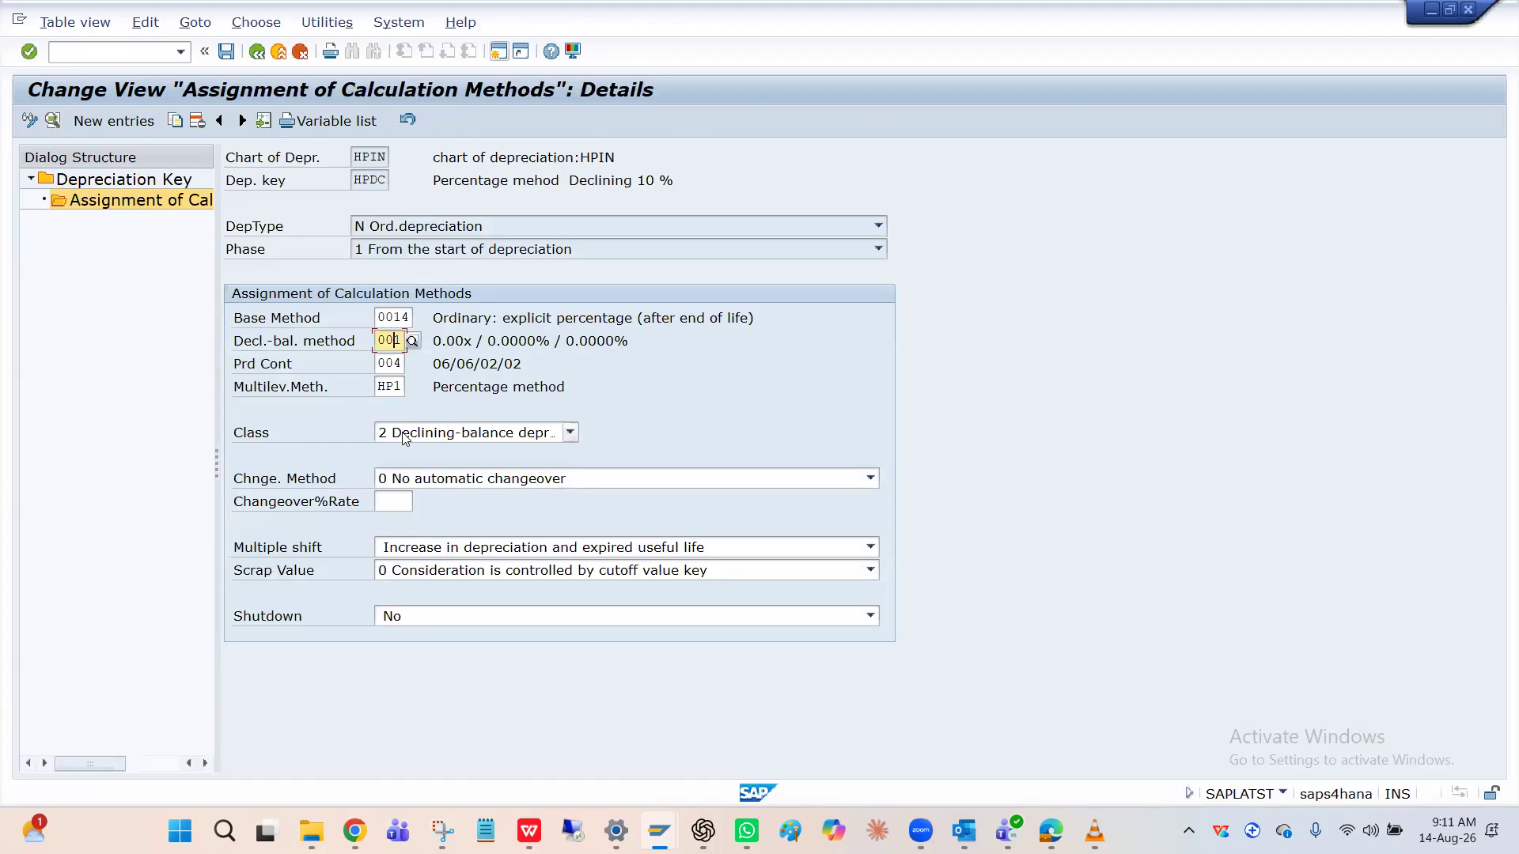
{"action": "left_click", "coordinate": [451, 433]}
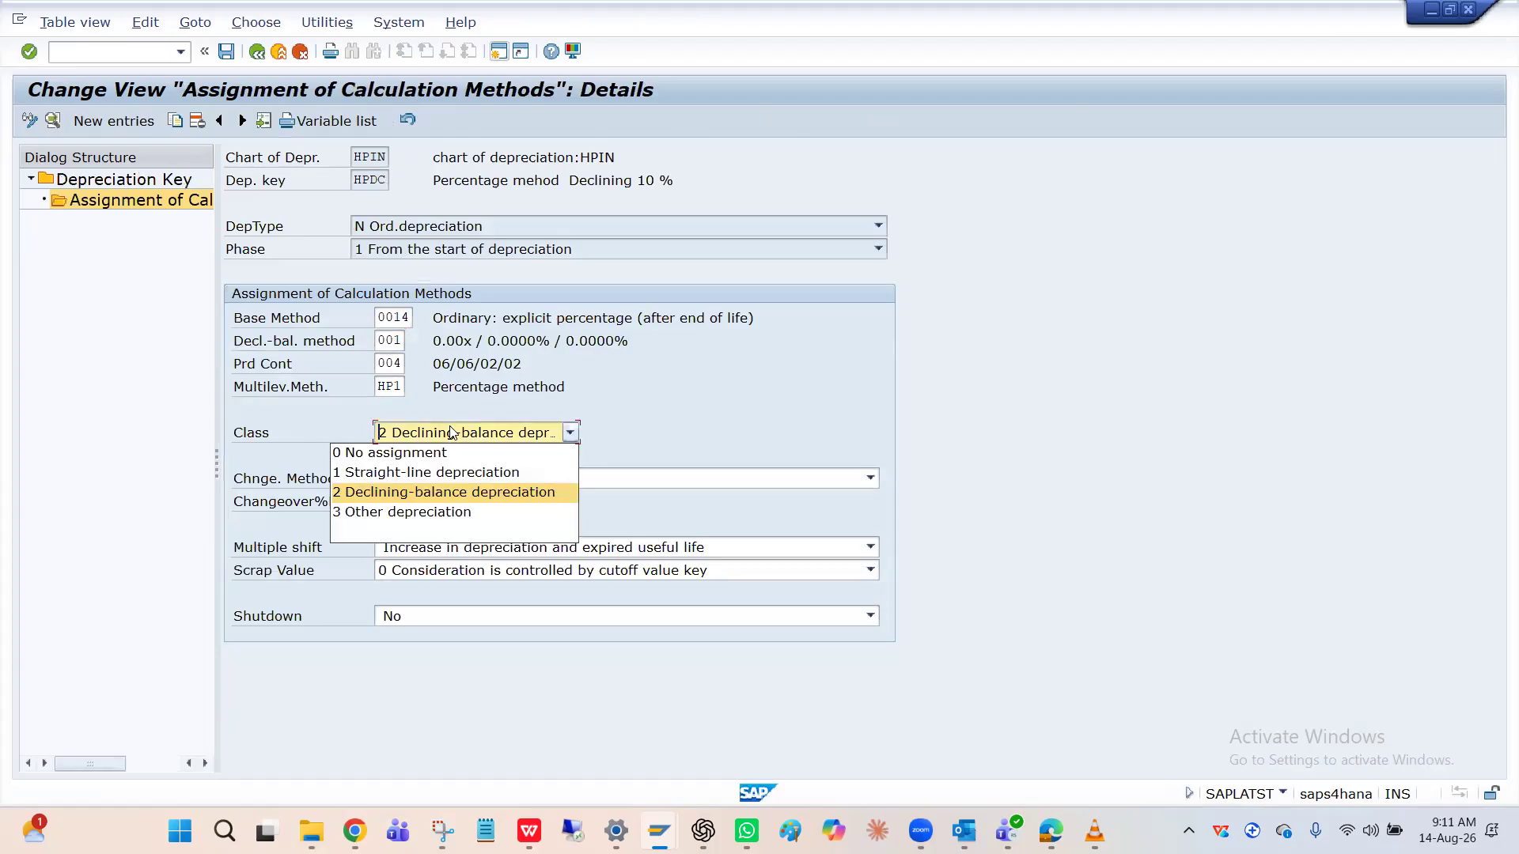
{"action": "left_click", "coordinate": [460, 494]}
Step: Examine the changeover method options for HPDC, and recheck the available depreciation classes without changing either setting
{"action": "left_click", "coordinate": [477, 484]}
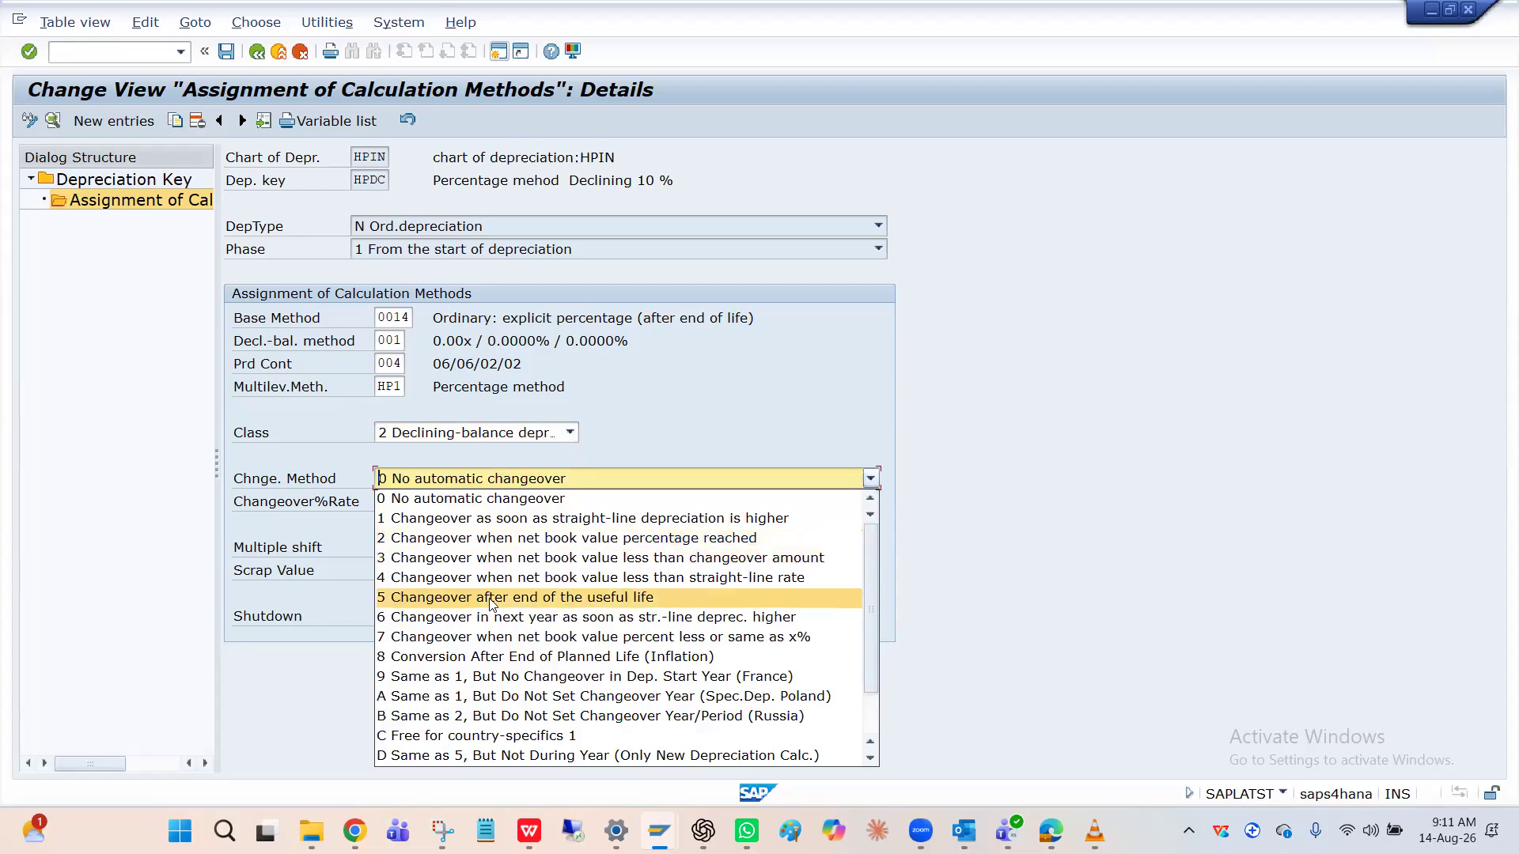
{"action": "left_click", "coordinate": [645, 424]}
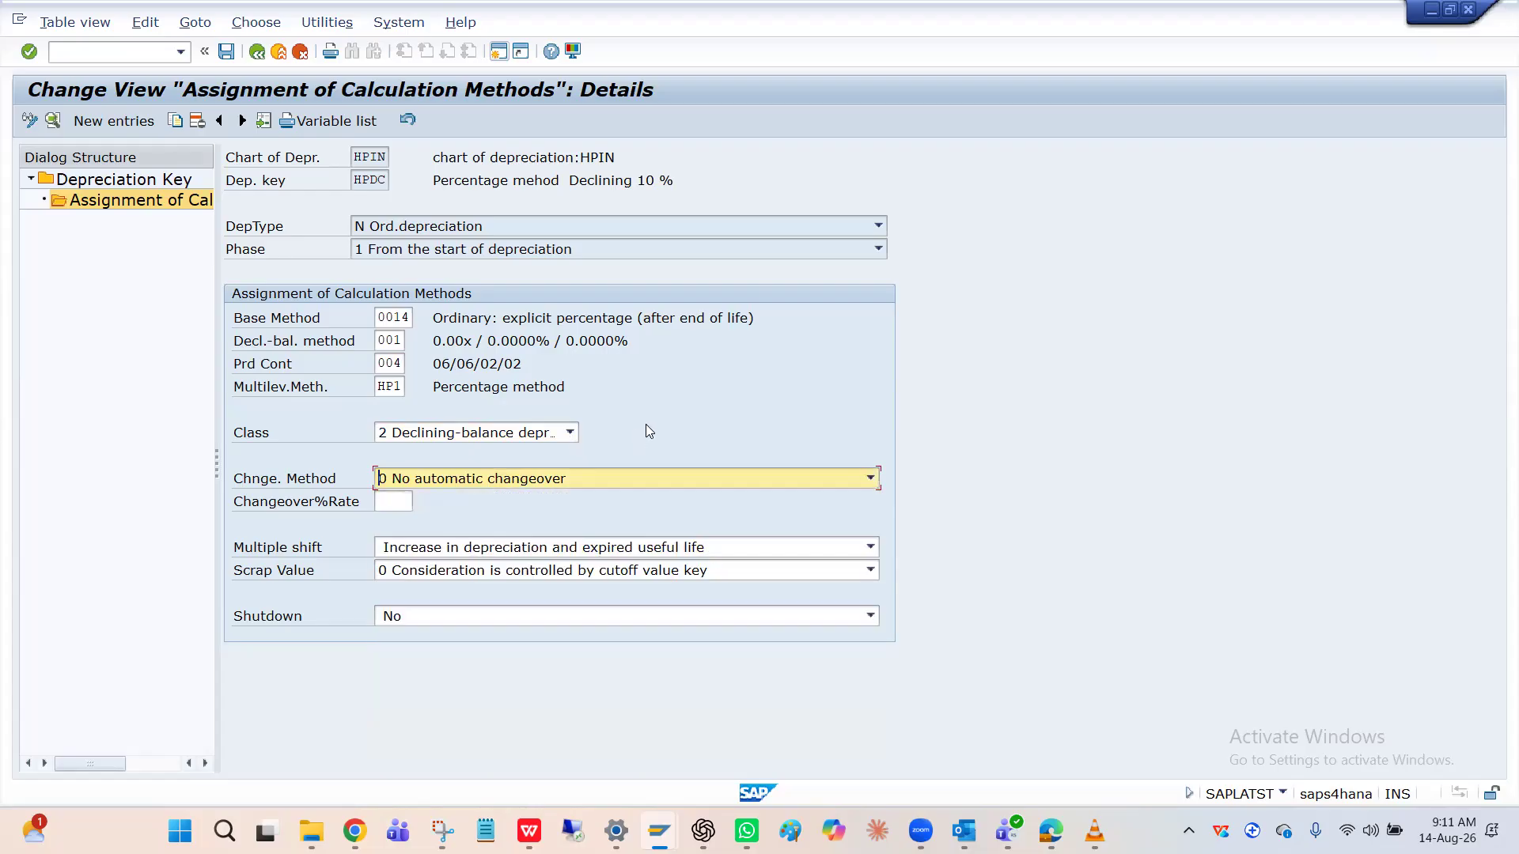
{"action": "left_click", "coordinate": [462, 437]}
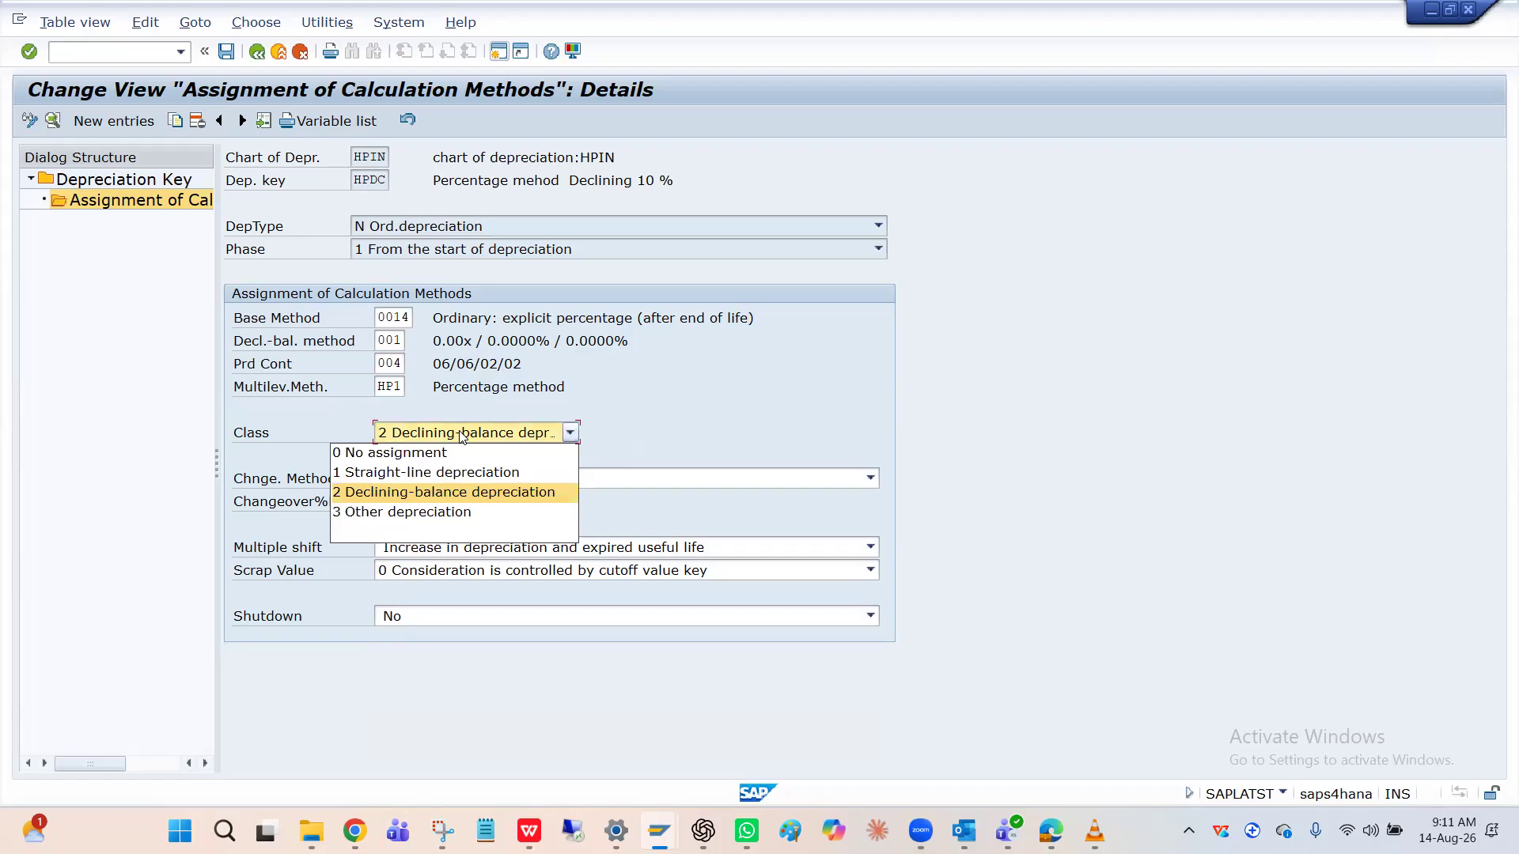
{"action": "left_click", "coordinate": [463, 438]}
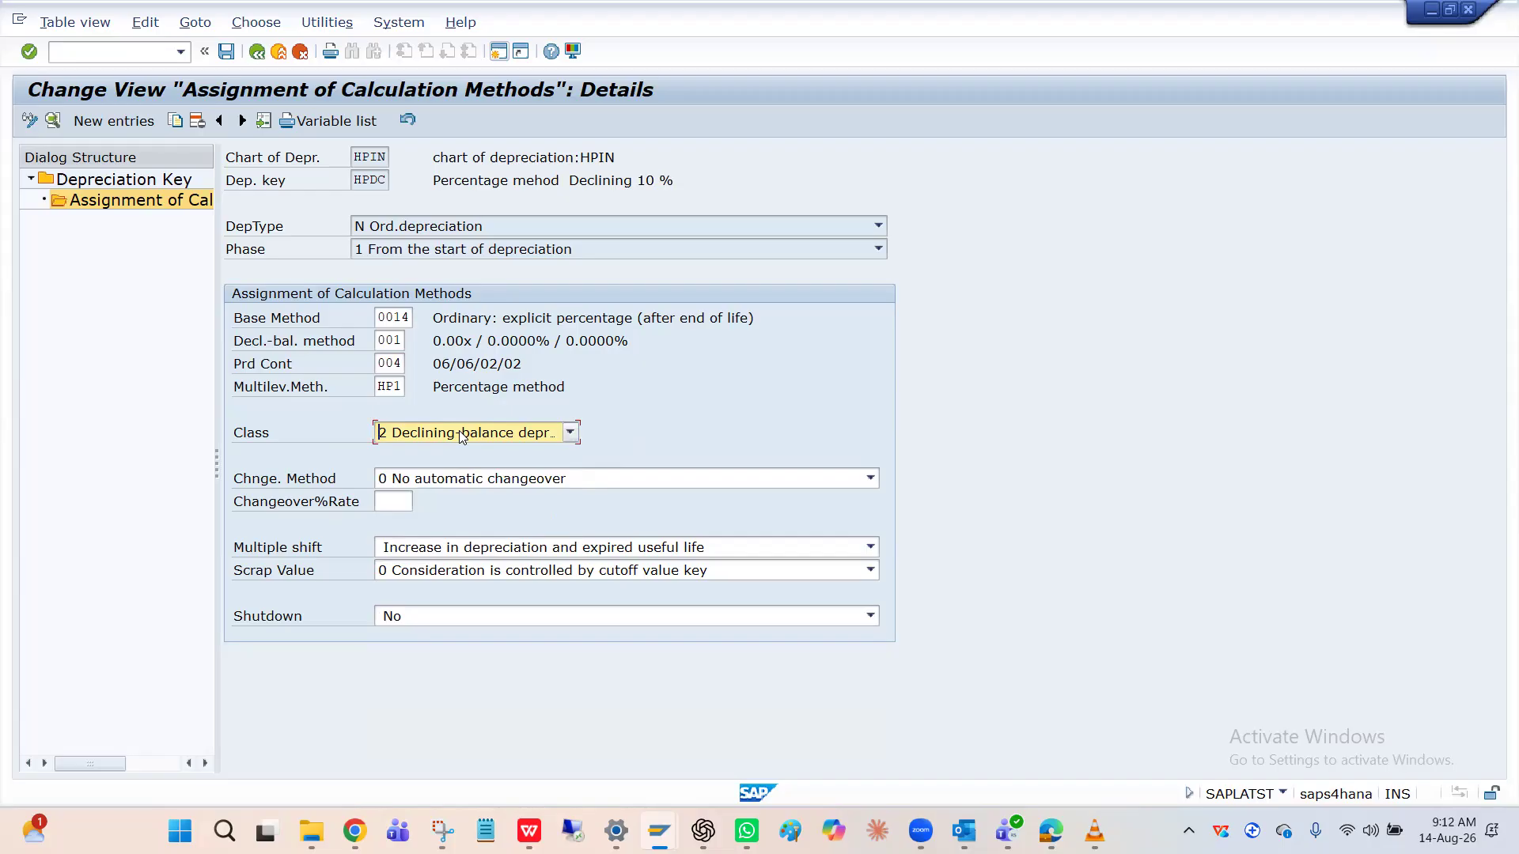
{"action": "left_click", "coordinate": [462, 436]}
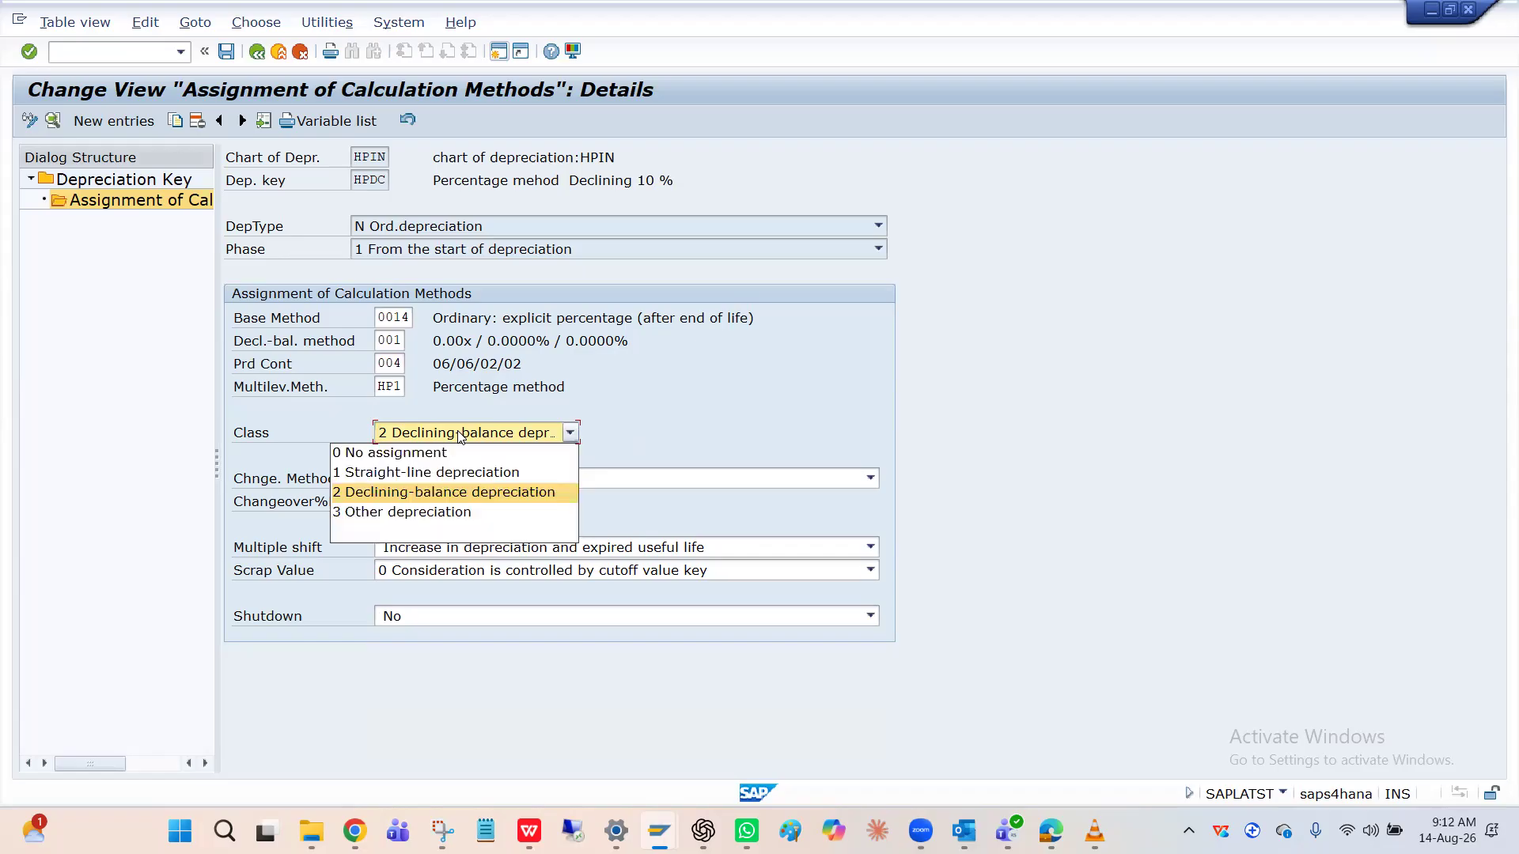
{"action": "left_click", "coordinate": [460, 436]}
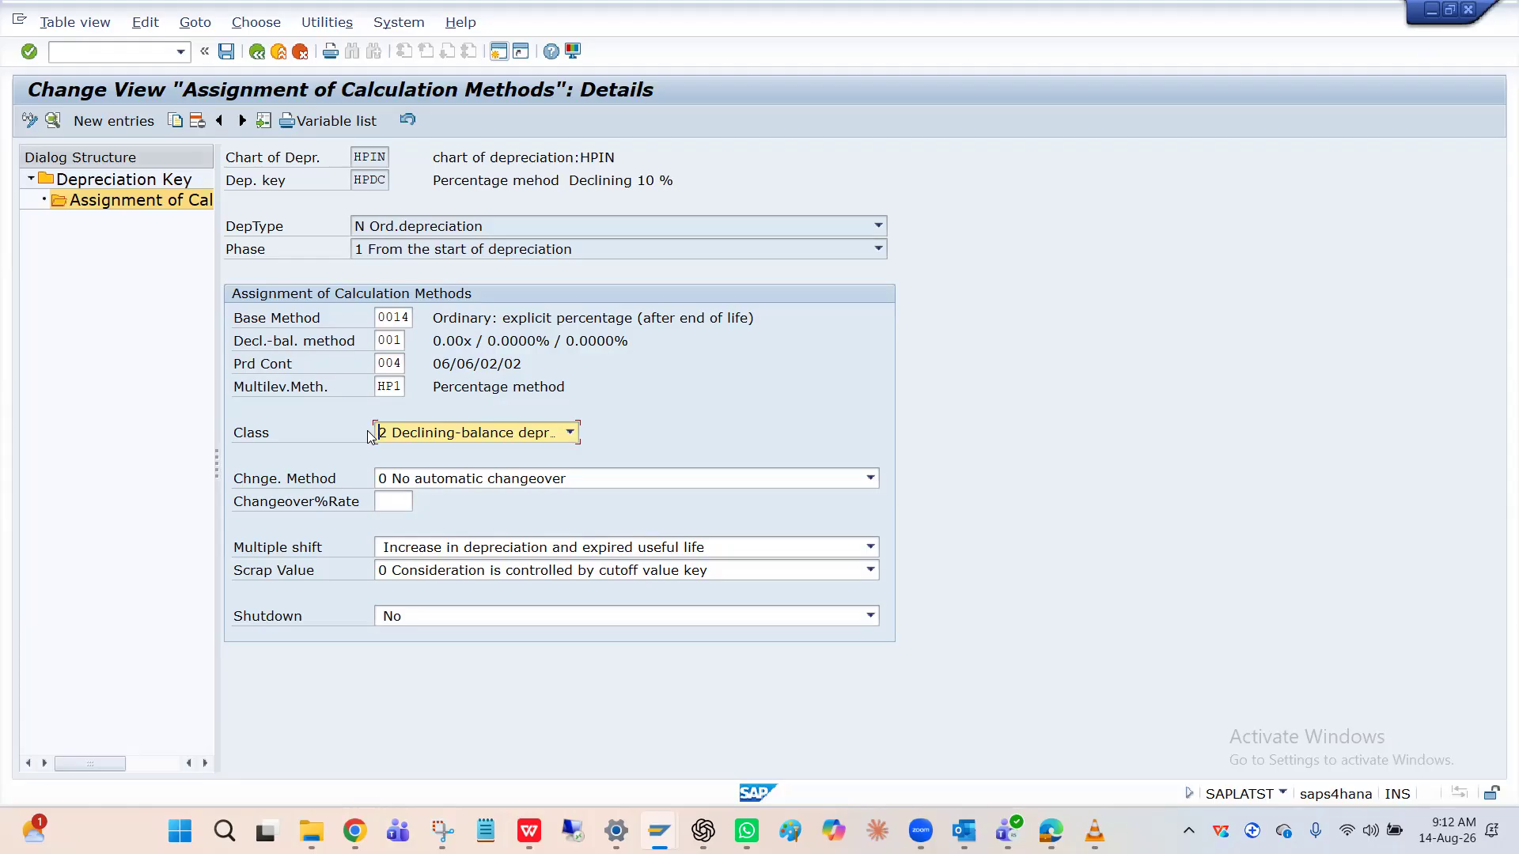
Step: Switch to Asset Explorer and compare asset 2001's planned depreciation for periods 8 and 9 with its APC transactions
{"action": "key", "text": "alt+Tab"}
{"action": "key", "text": "alt+Tab"}
{"action": "key", "text": "alt+Tab"}
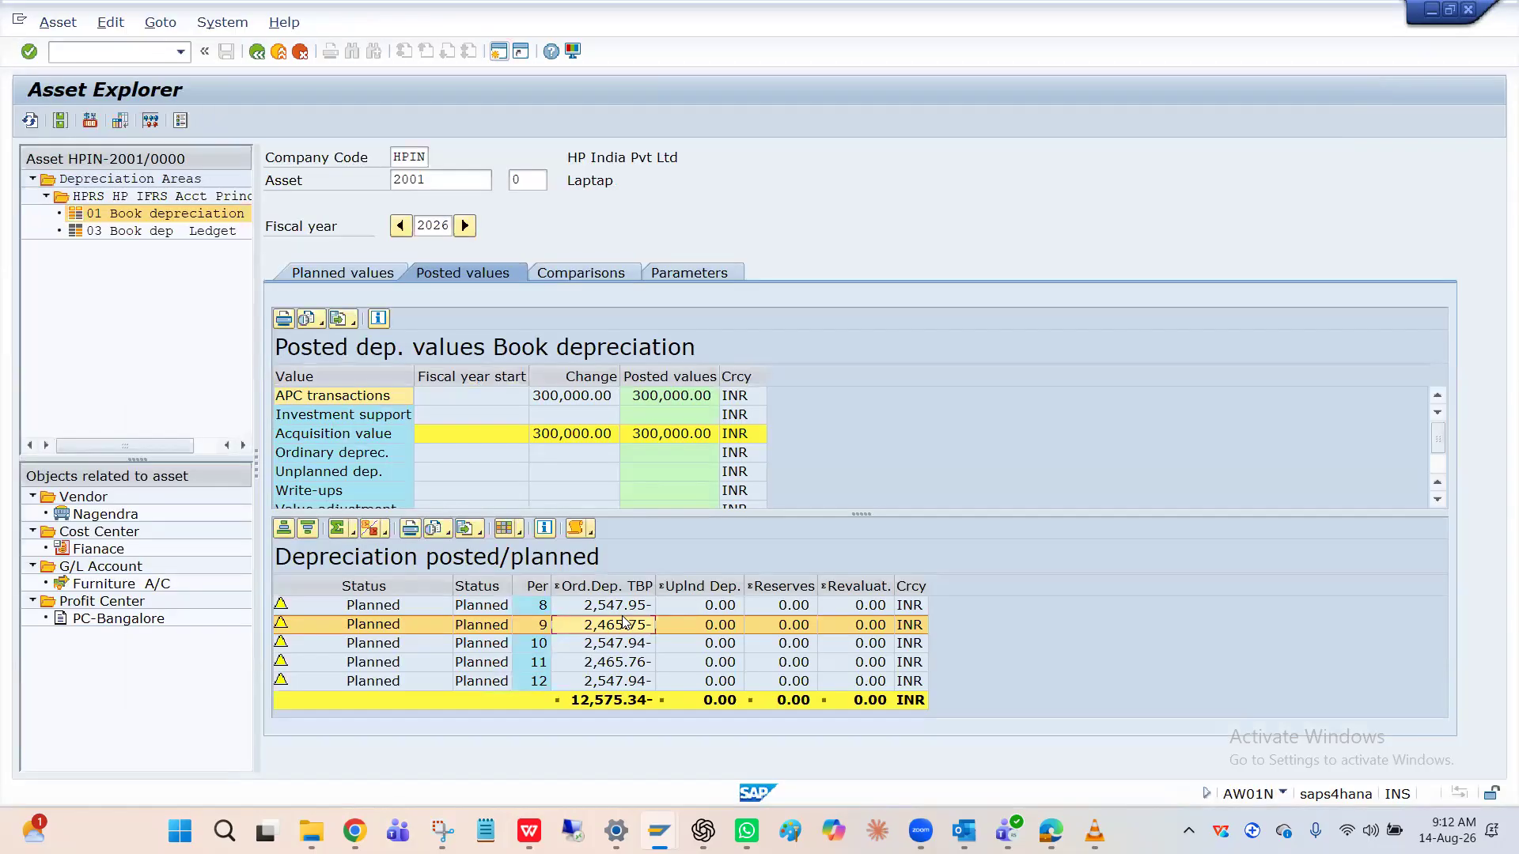
{"action": "left_click", "coordinate": [622, 607]}
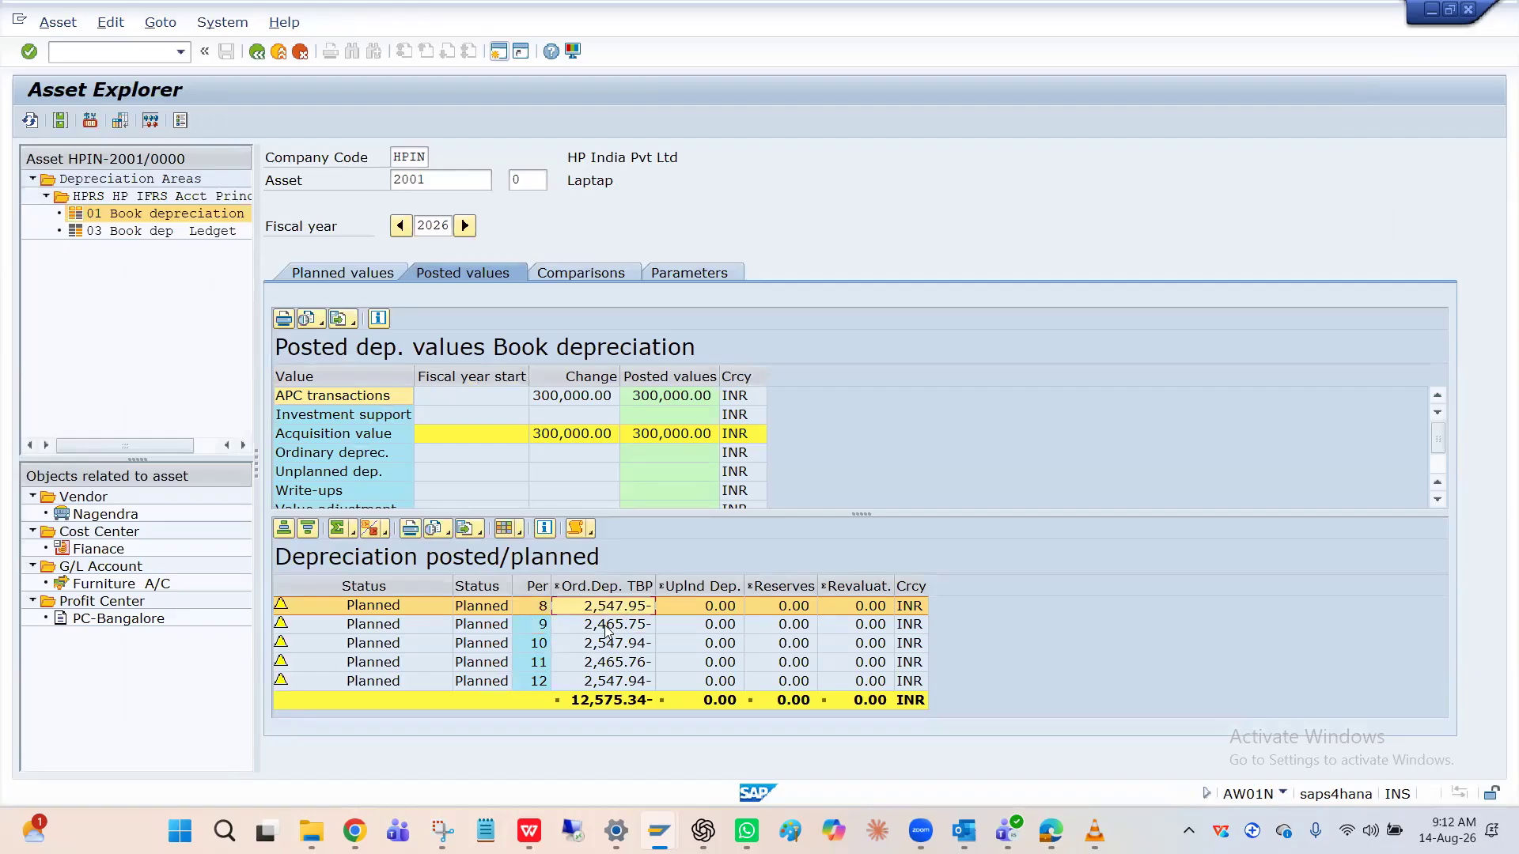
{"action": "left_click", "coordinate": [606, 626]}
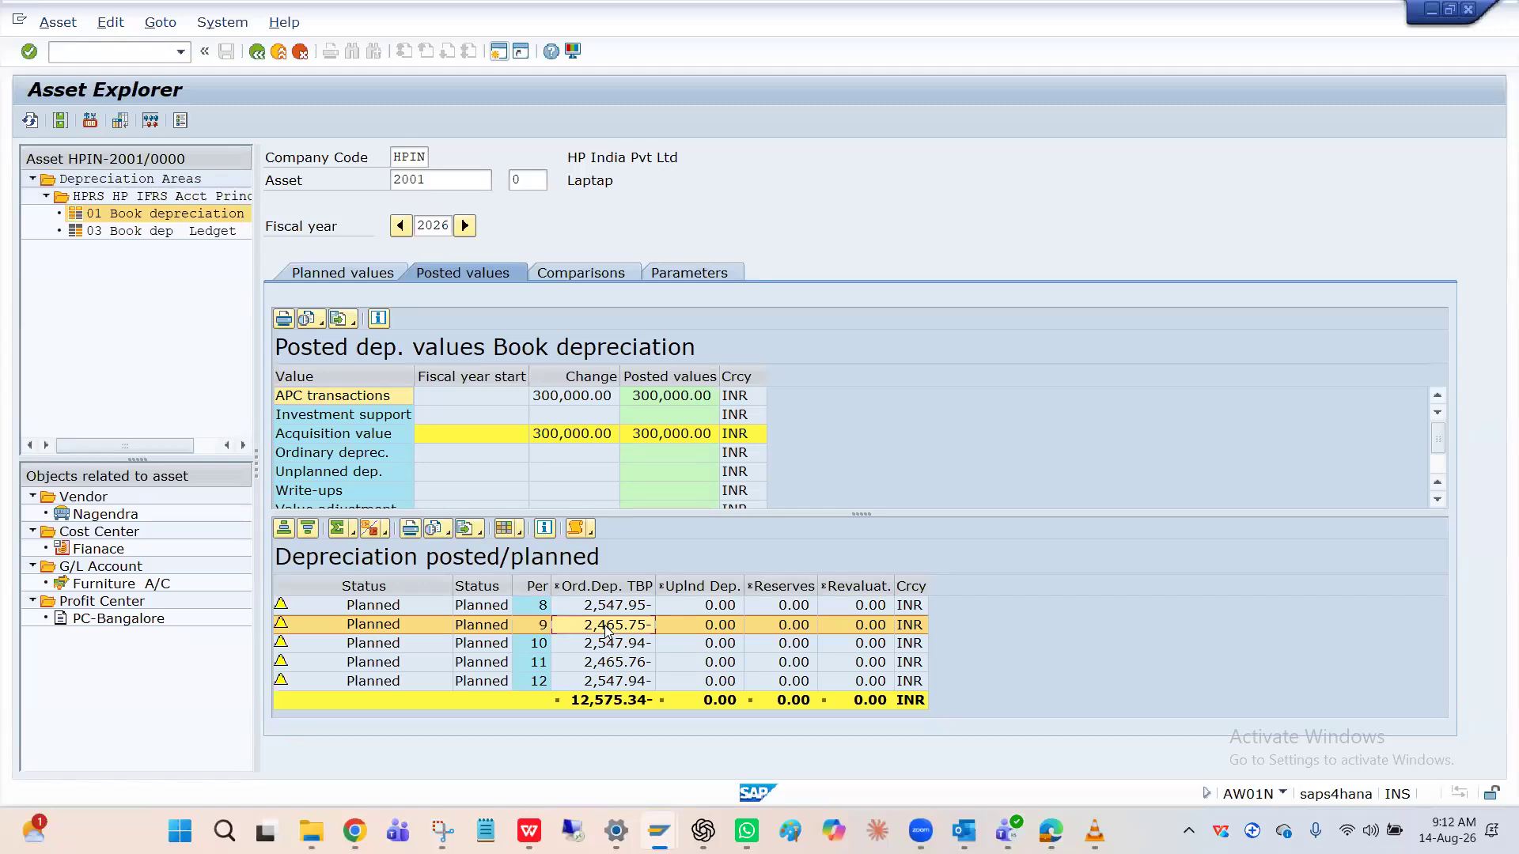
{"action": "left_click", "coordinate": [611, 607]}
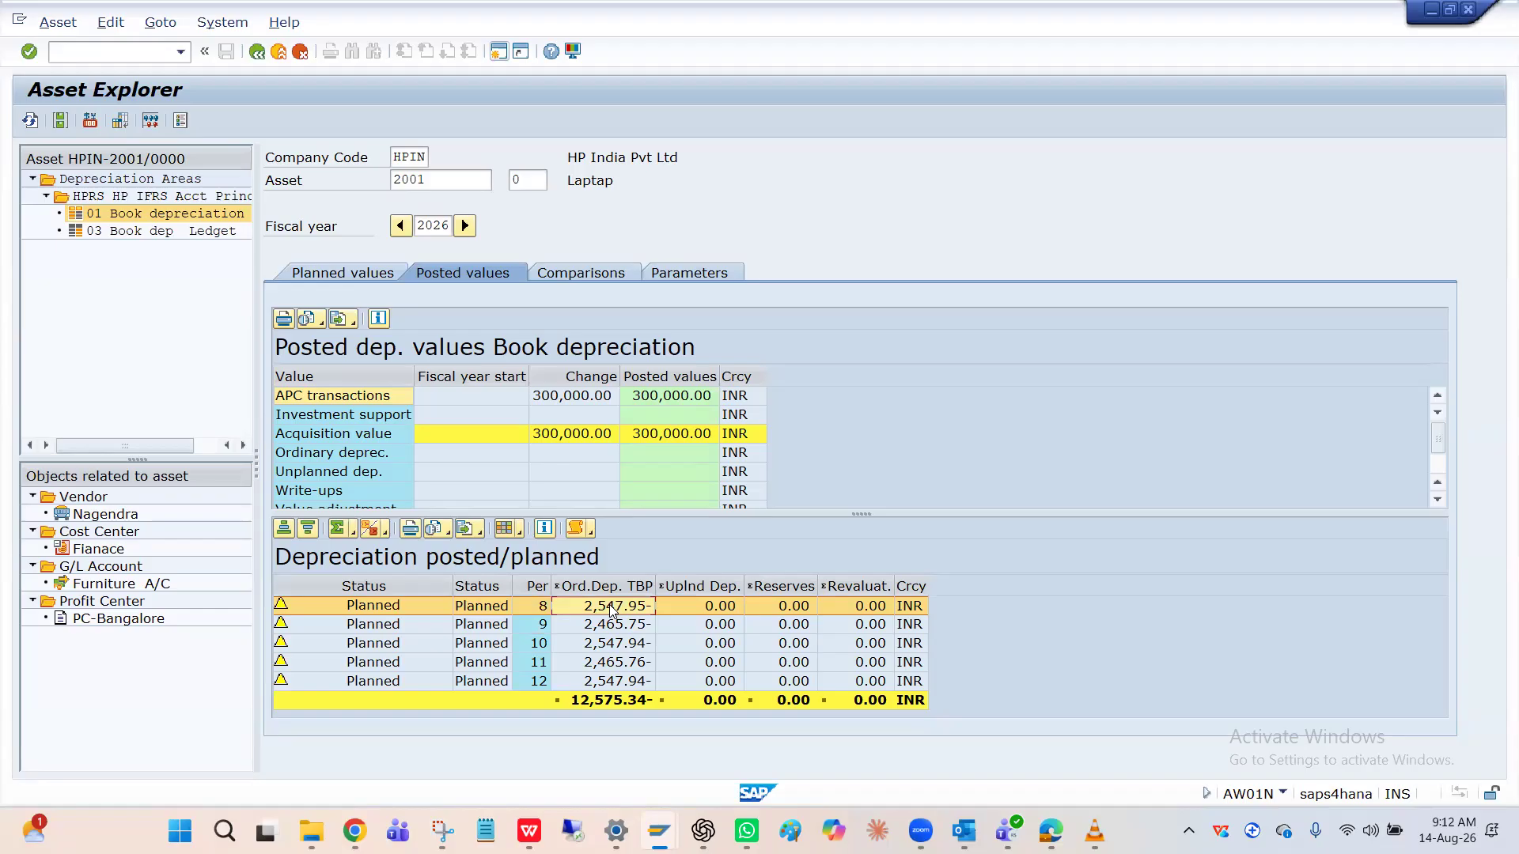
{"action": "left_click", "coordinate": [580, 397]}
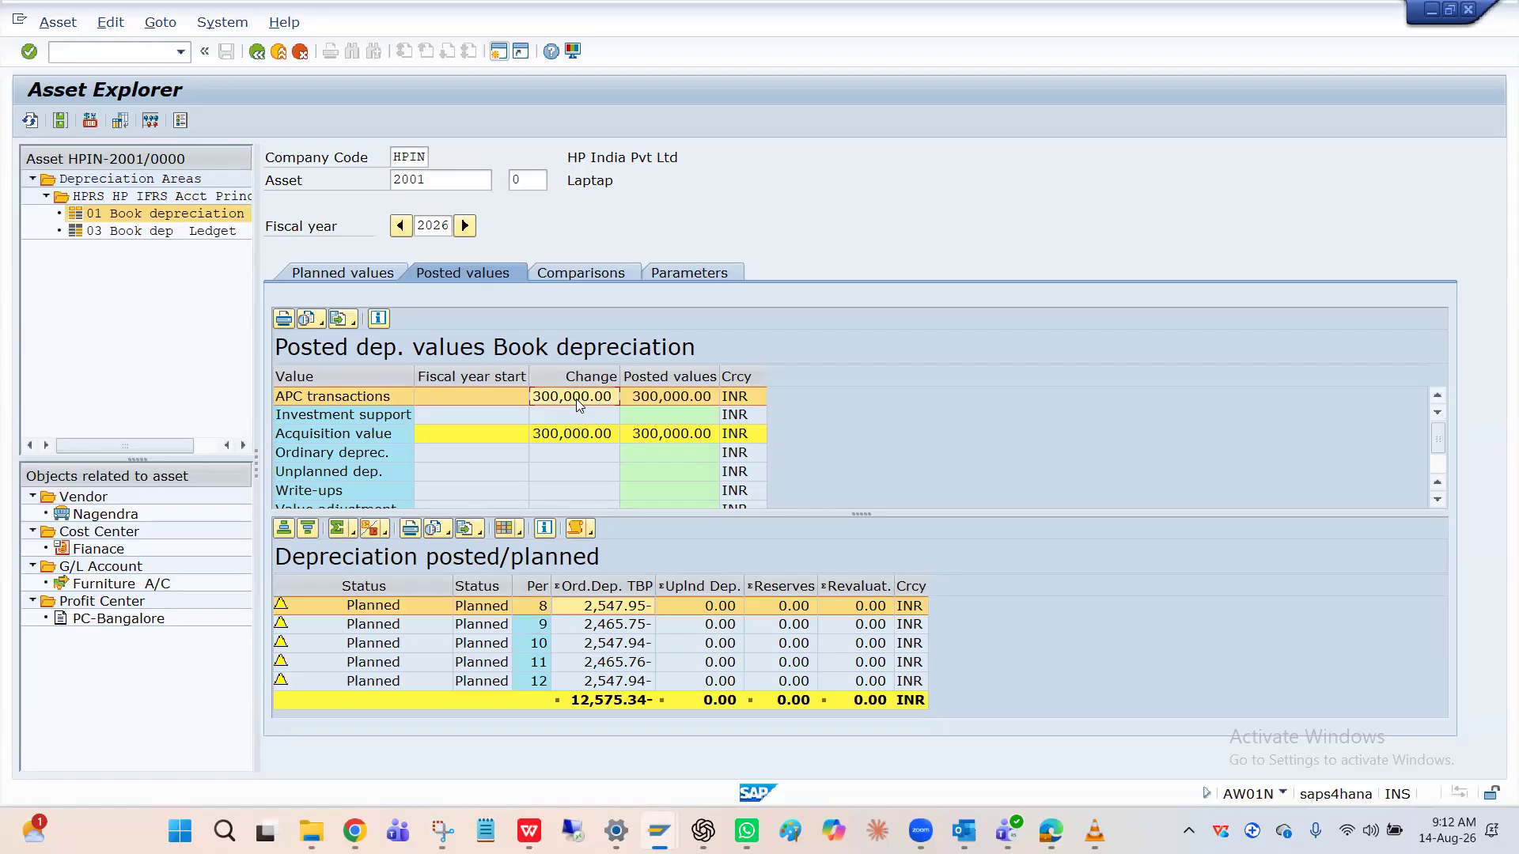
{"action": "left_click", "coordinate": [615, 626]}
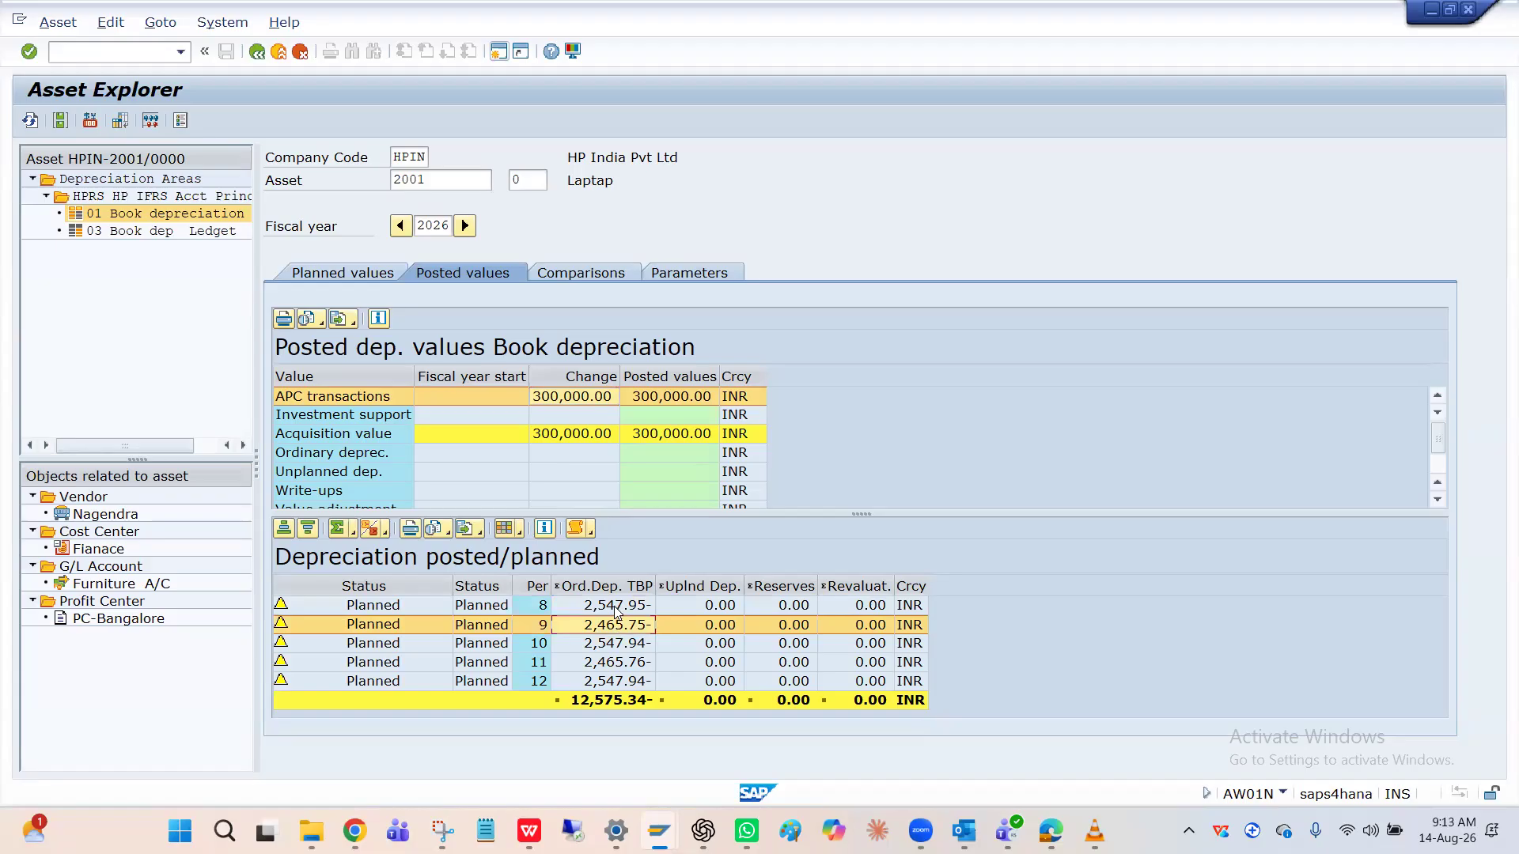
{"action": "left_click", "coordinate": [614, 606]}
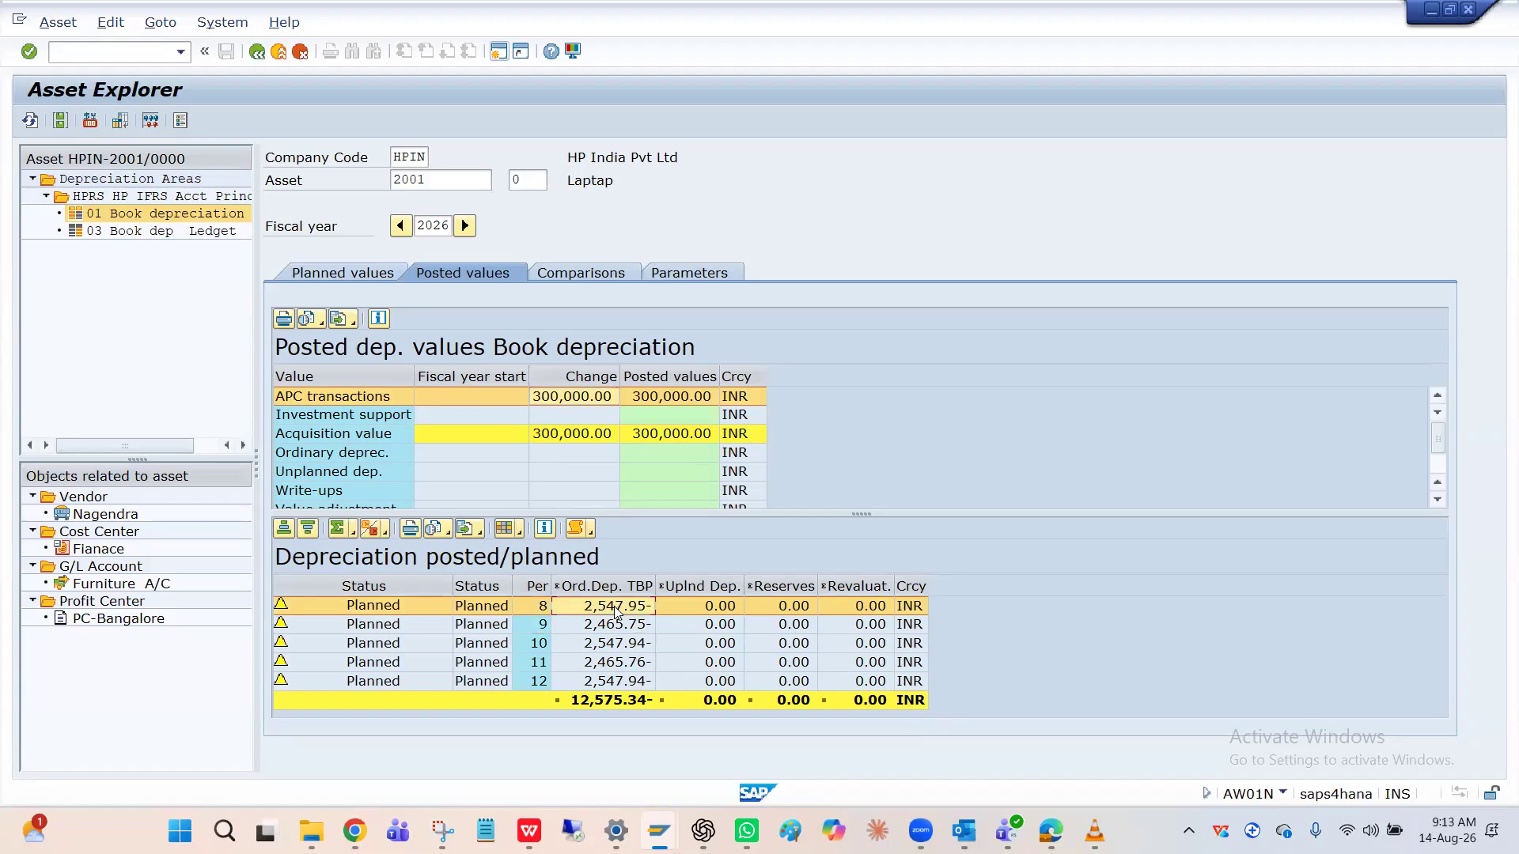
{"action": "left_click", "coordinate": [608, 622]}
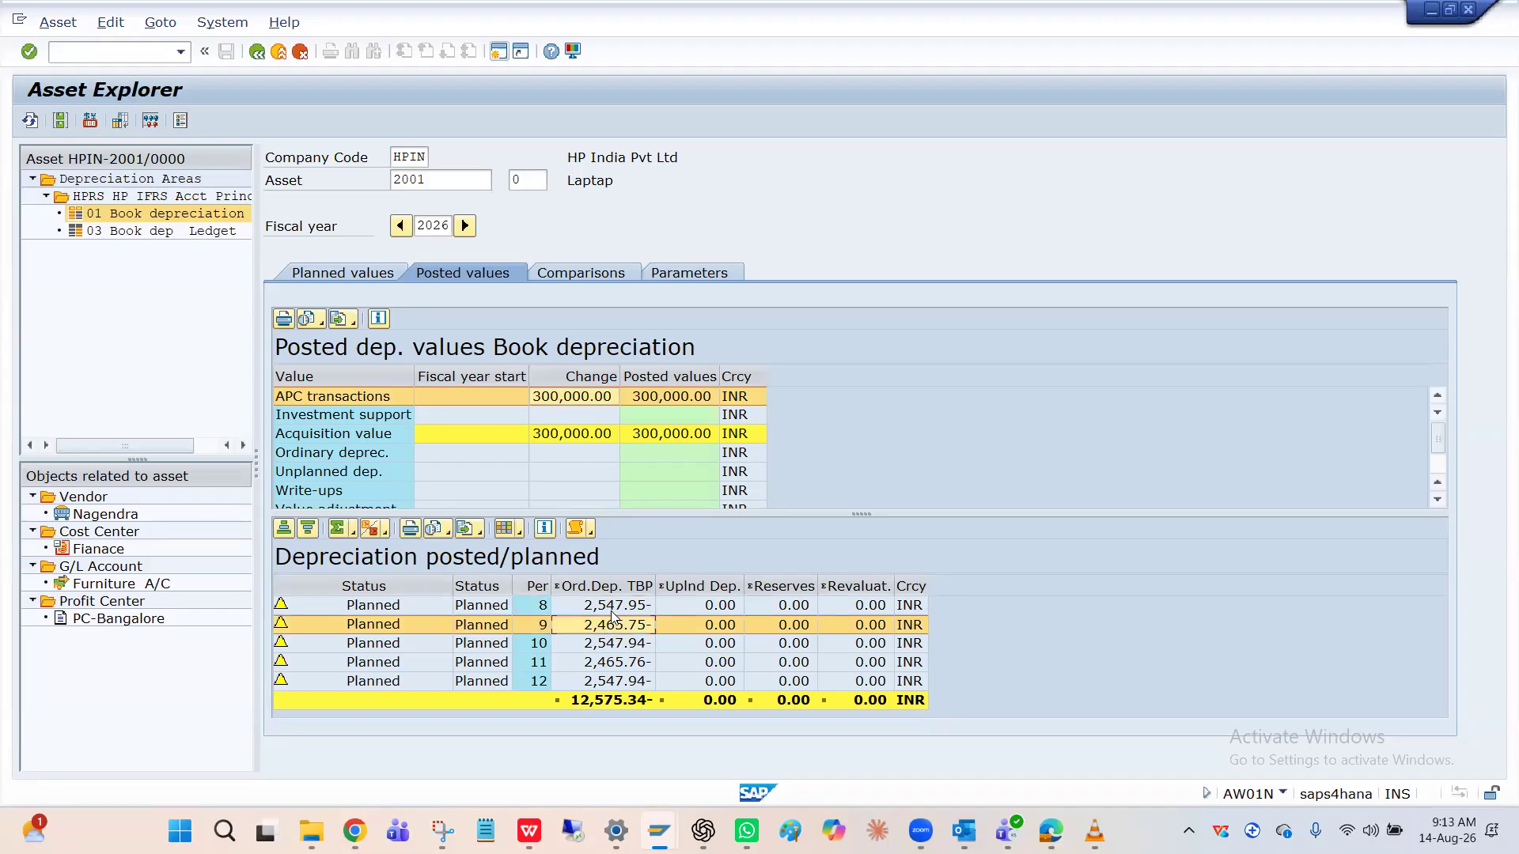
{"action": "left_click", "coordinate": [613, 612]}
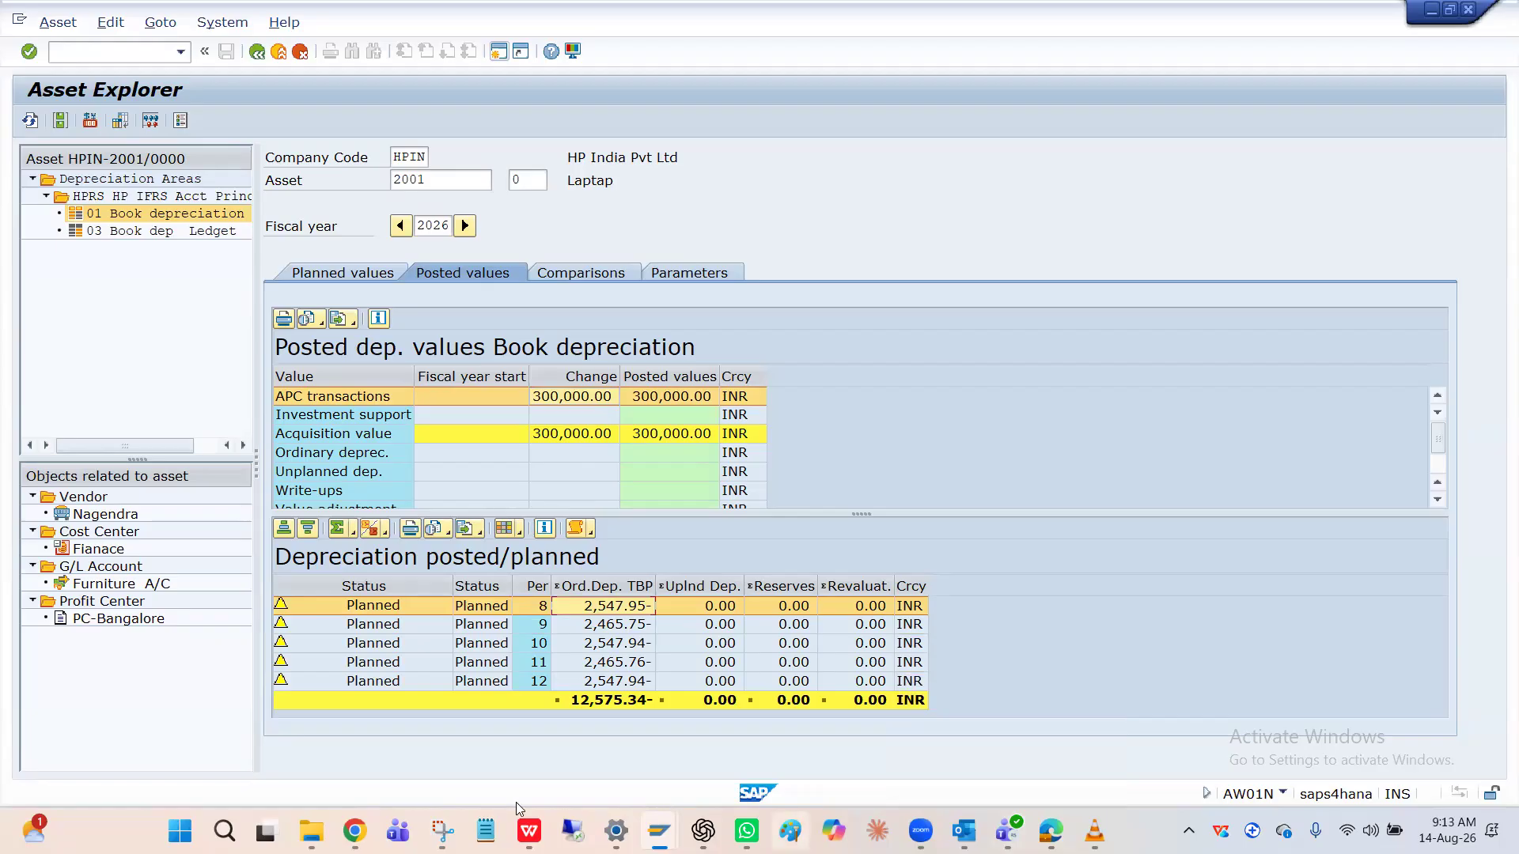
{"action": "mouse_move", "coordinate": [525, 830]}
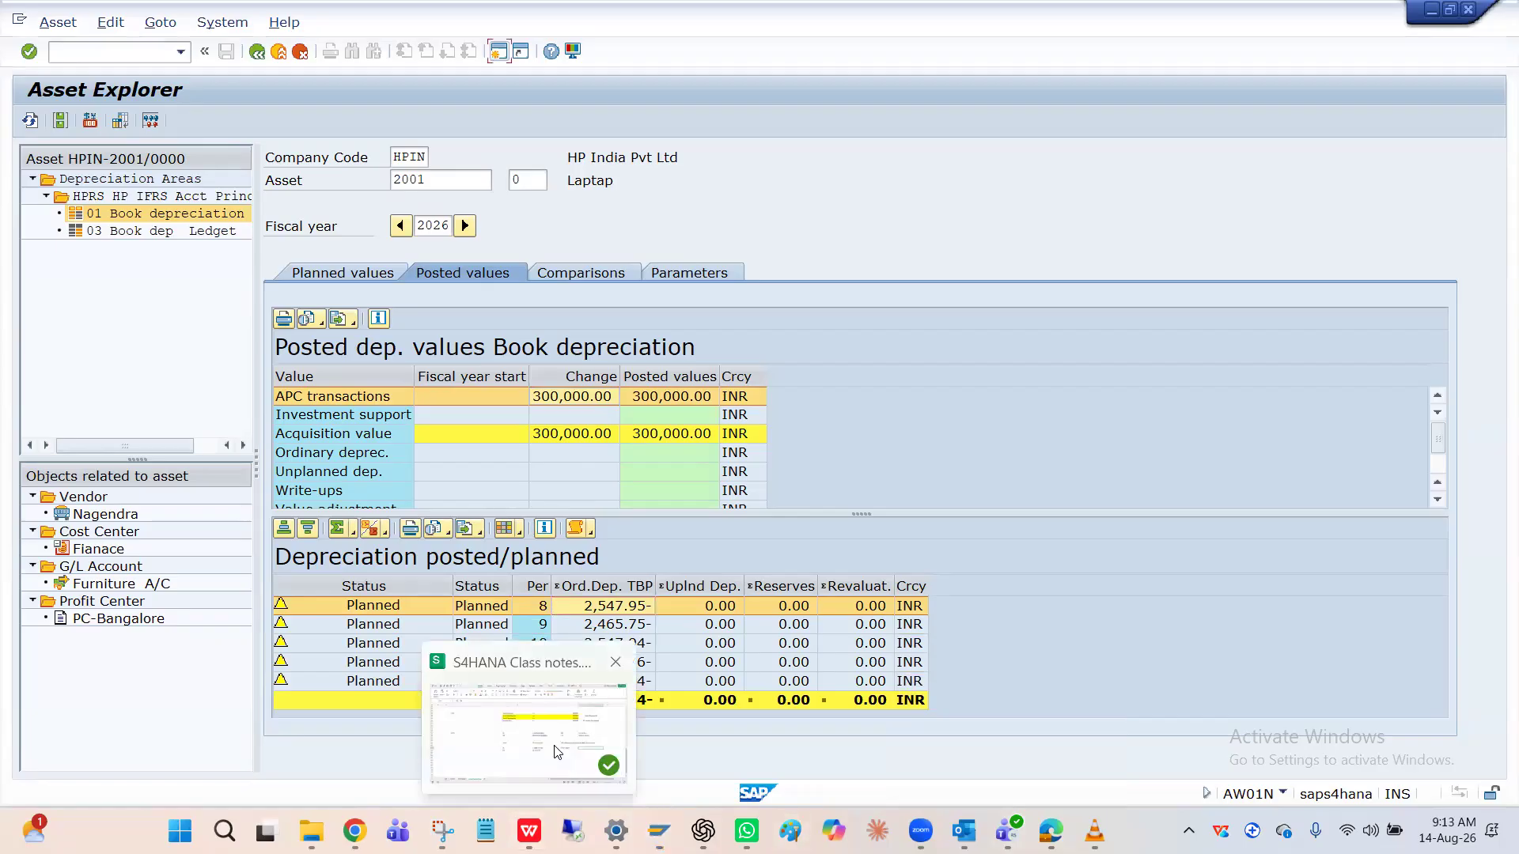
{"action": "left_click", "coordinate": [559, 755]}
{"action": "scroll", "coordinate": [689, 509], "scroll_direction": "down", "scroll_amount": 2}
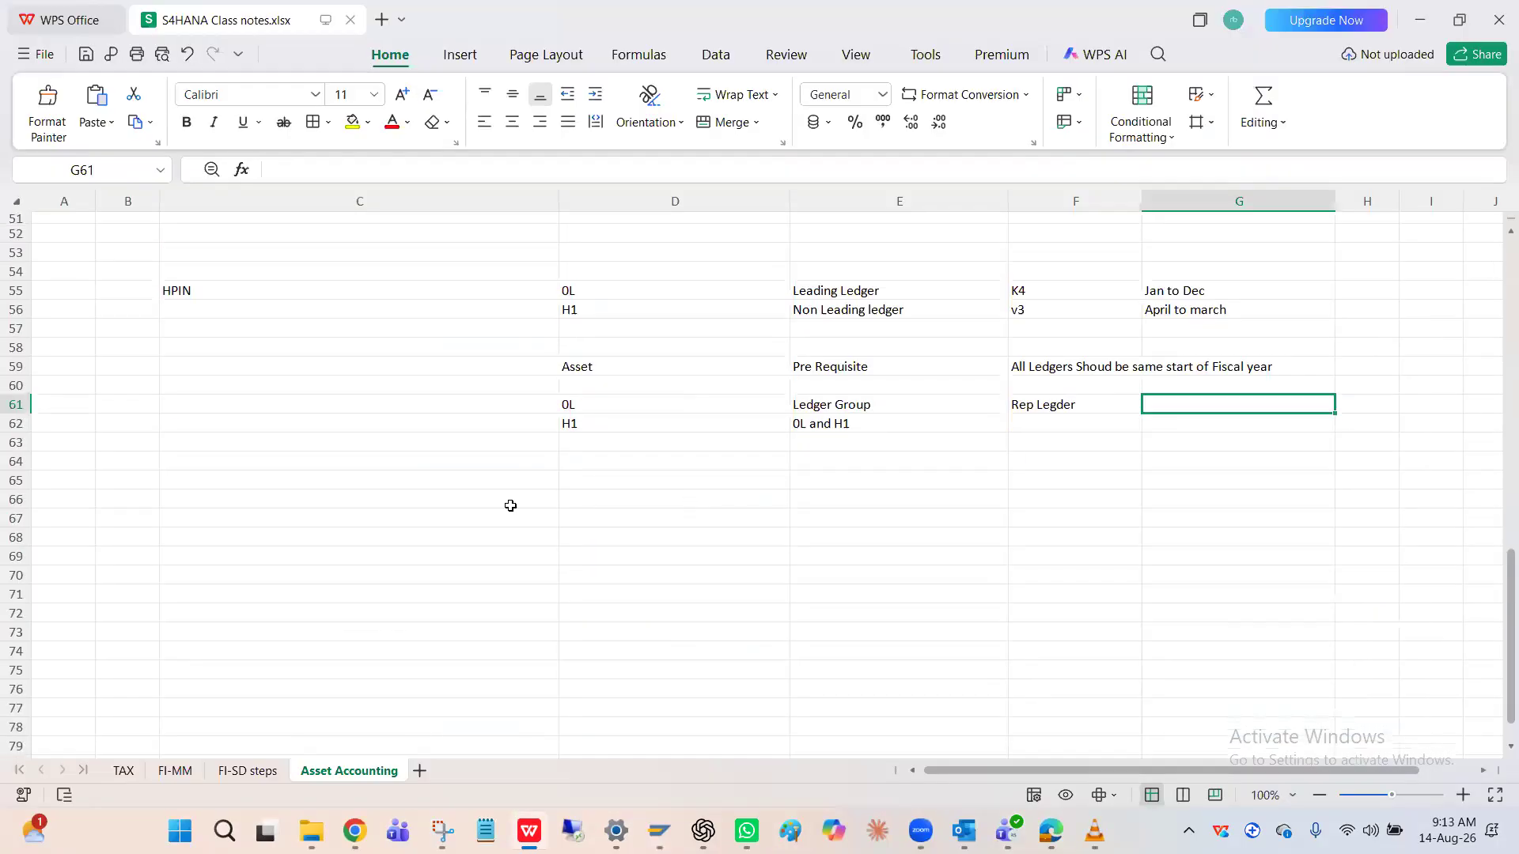
{"action": "left_click", "coordinate": [373, 526]}
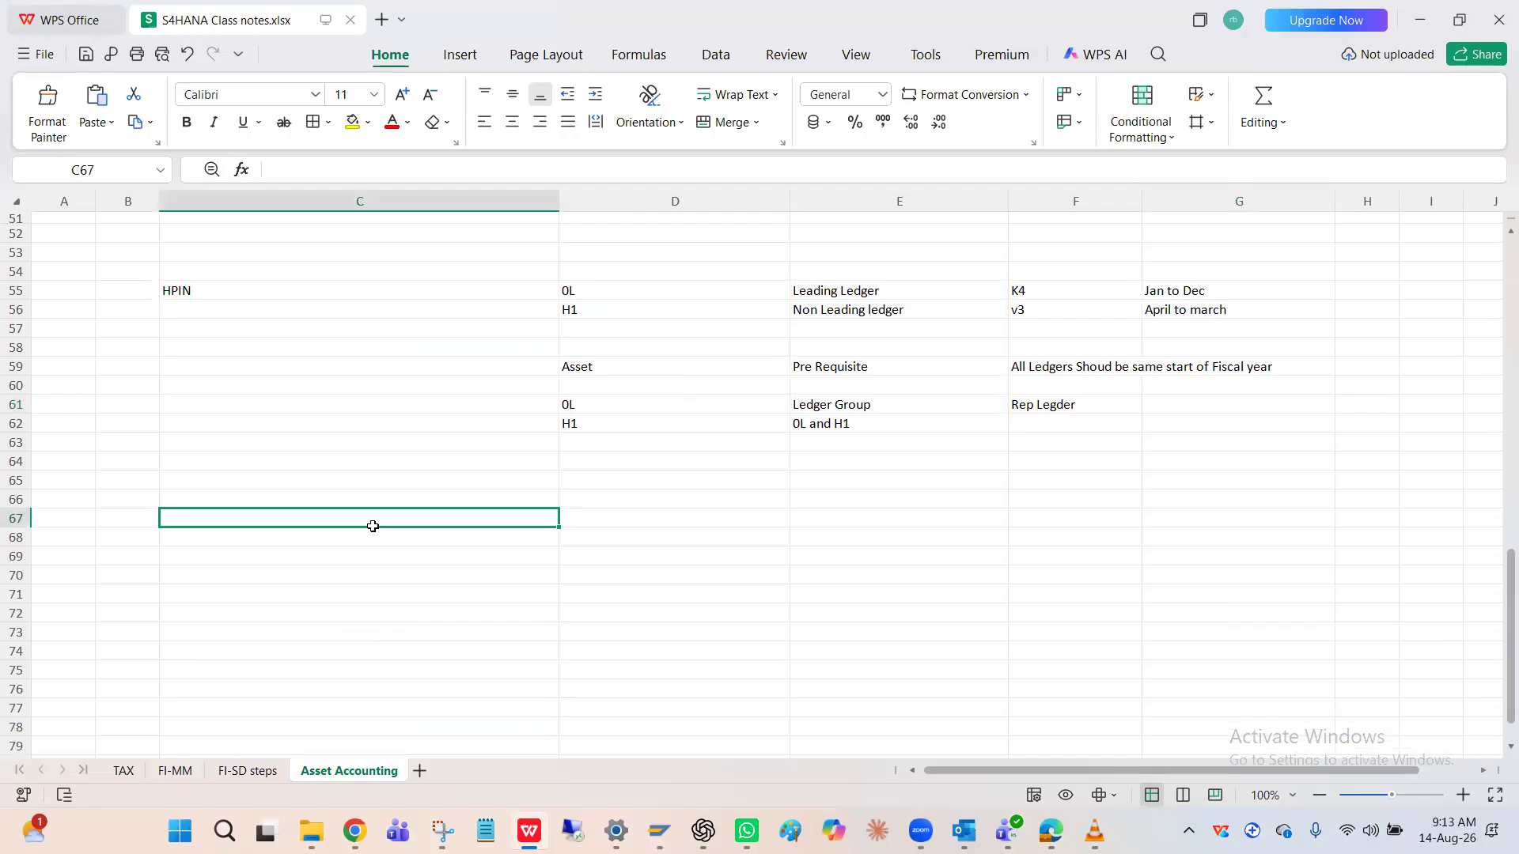
{"action": "type", "text": "A"}
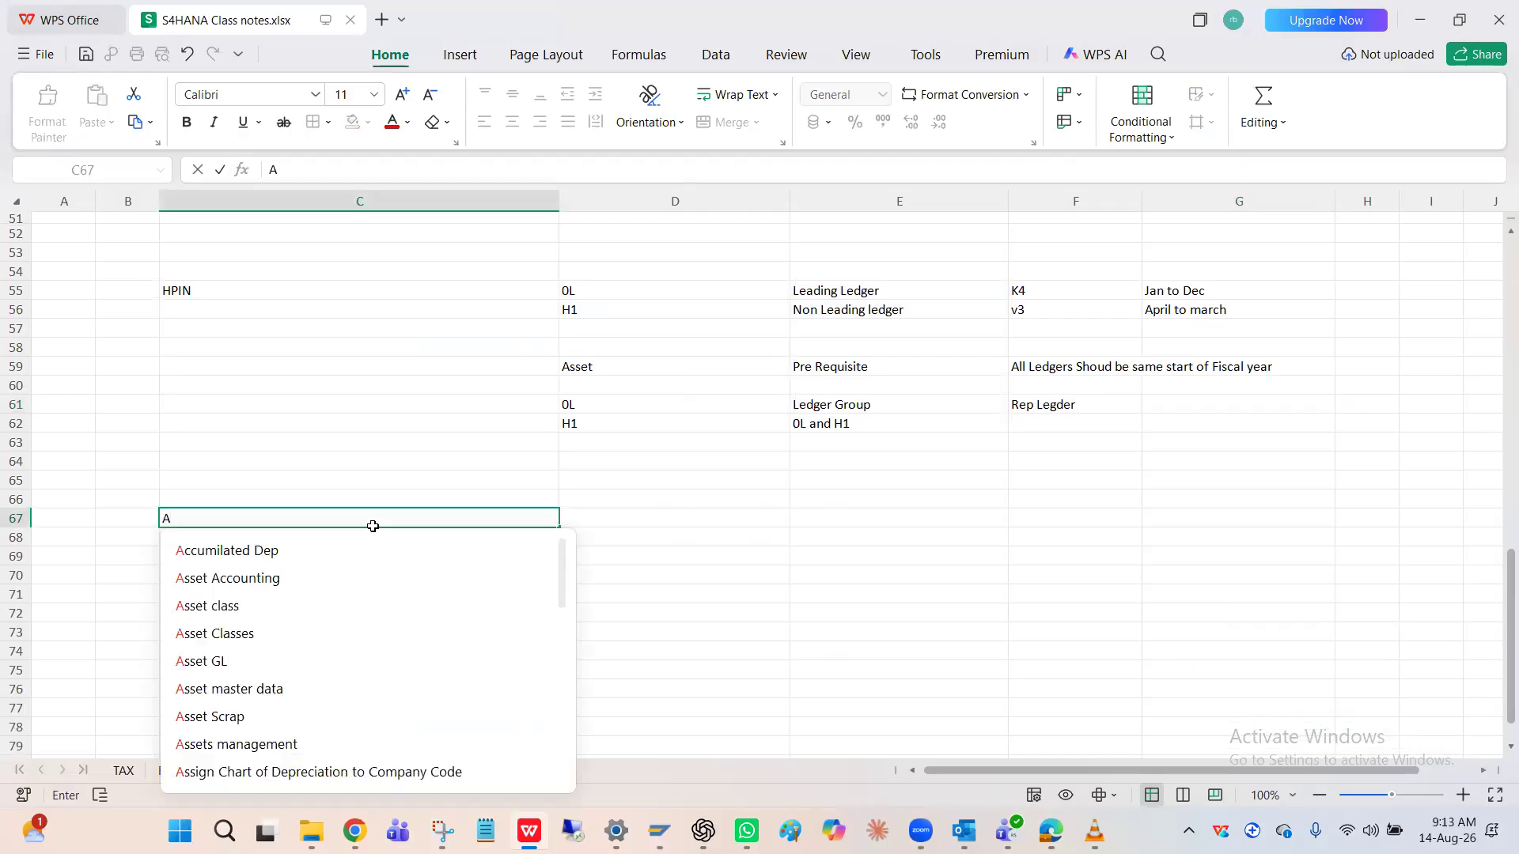
{"action": "key", "text": "BackSpace"}
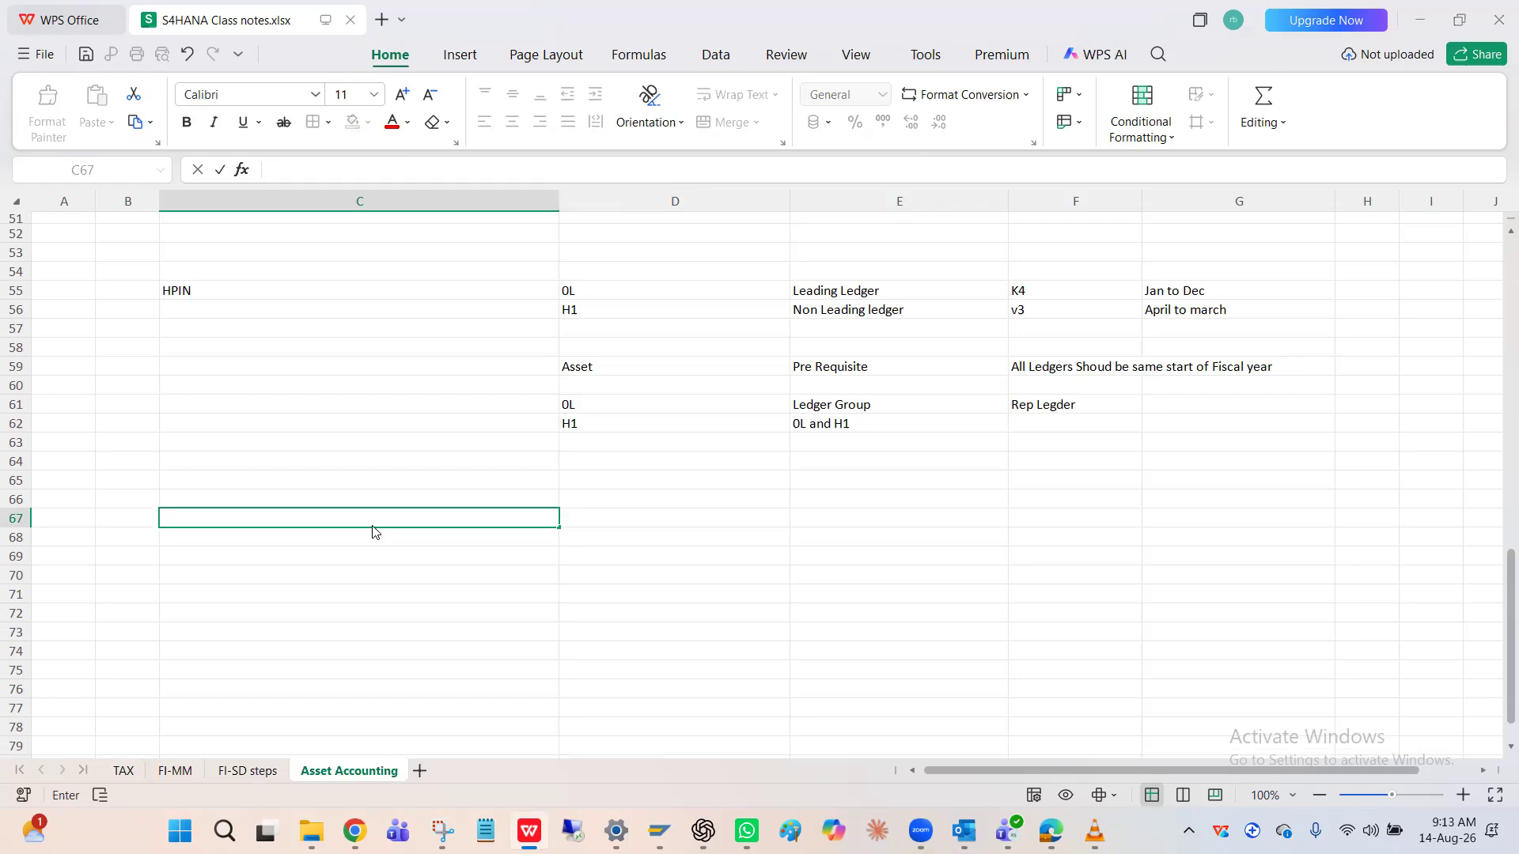
Step: Switch back to Asset Explorer, return to changing asset 2001's master data, and display its depreciation areas
{"action": "key", "text": "alt+Tab"}
{"action": "key", "text": "alt+Tab"}
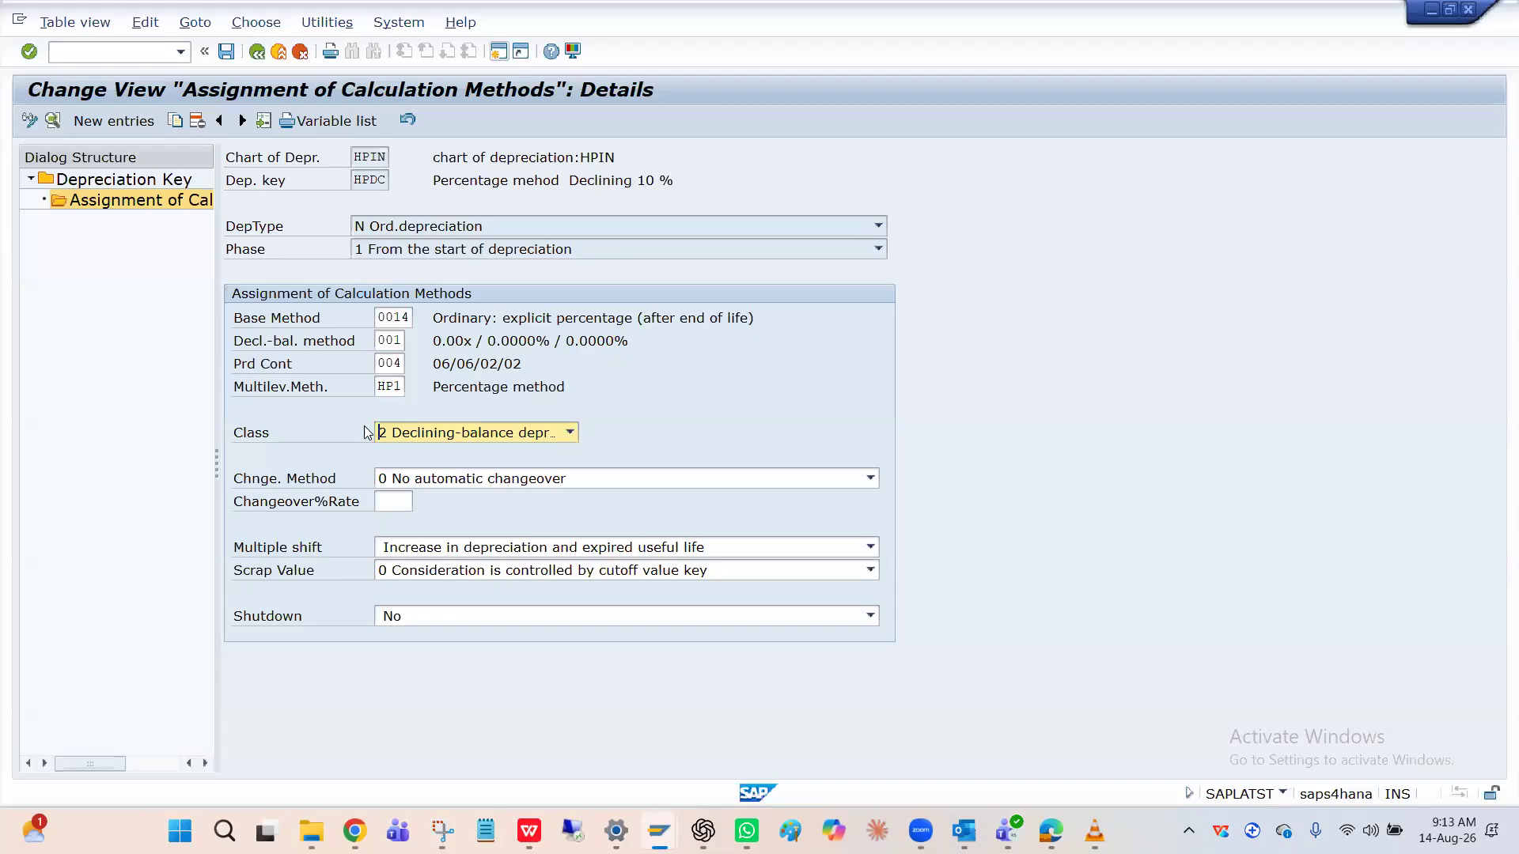
{"action": "key", "text": "alt+Tab"}
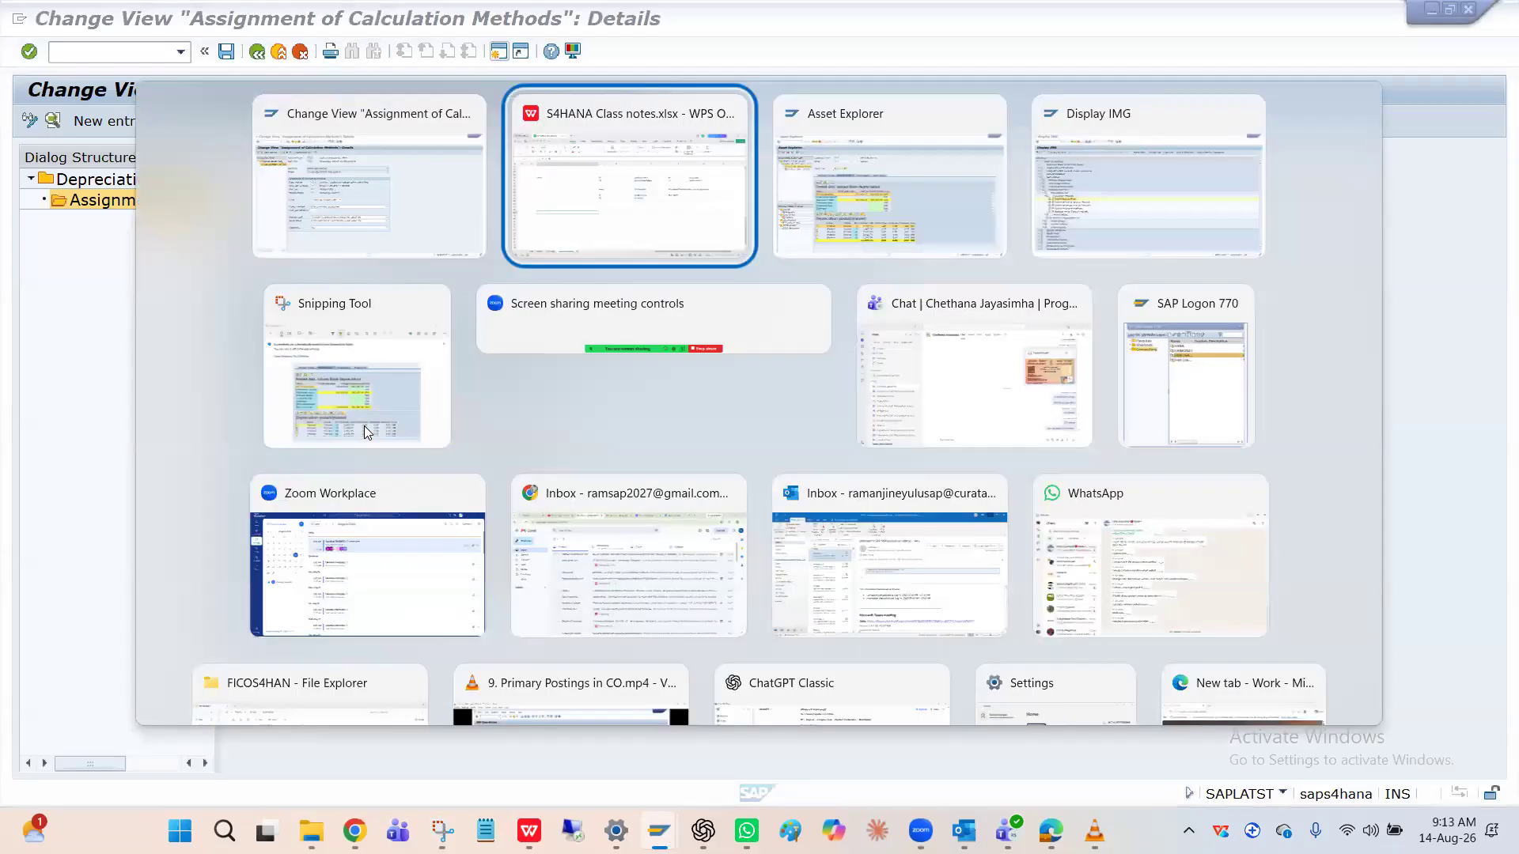
{"action": "key", "text": "alt+Tab"}
{"action": "left_click", "coordinate": [257, 52]}
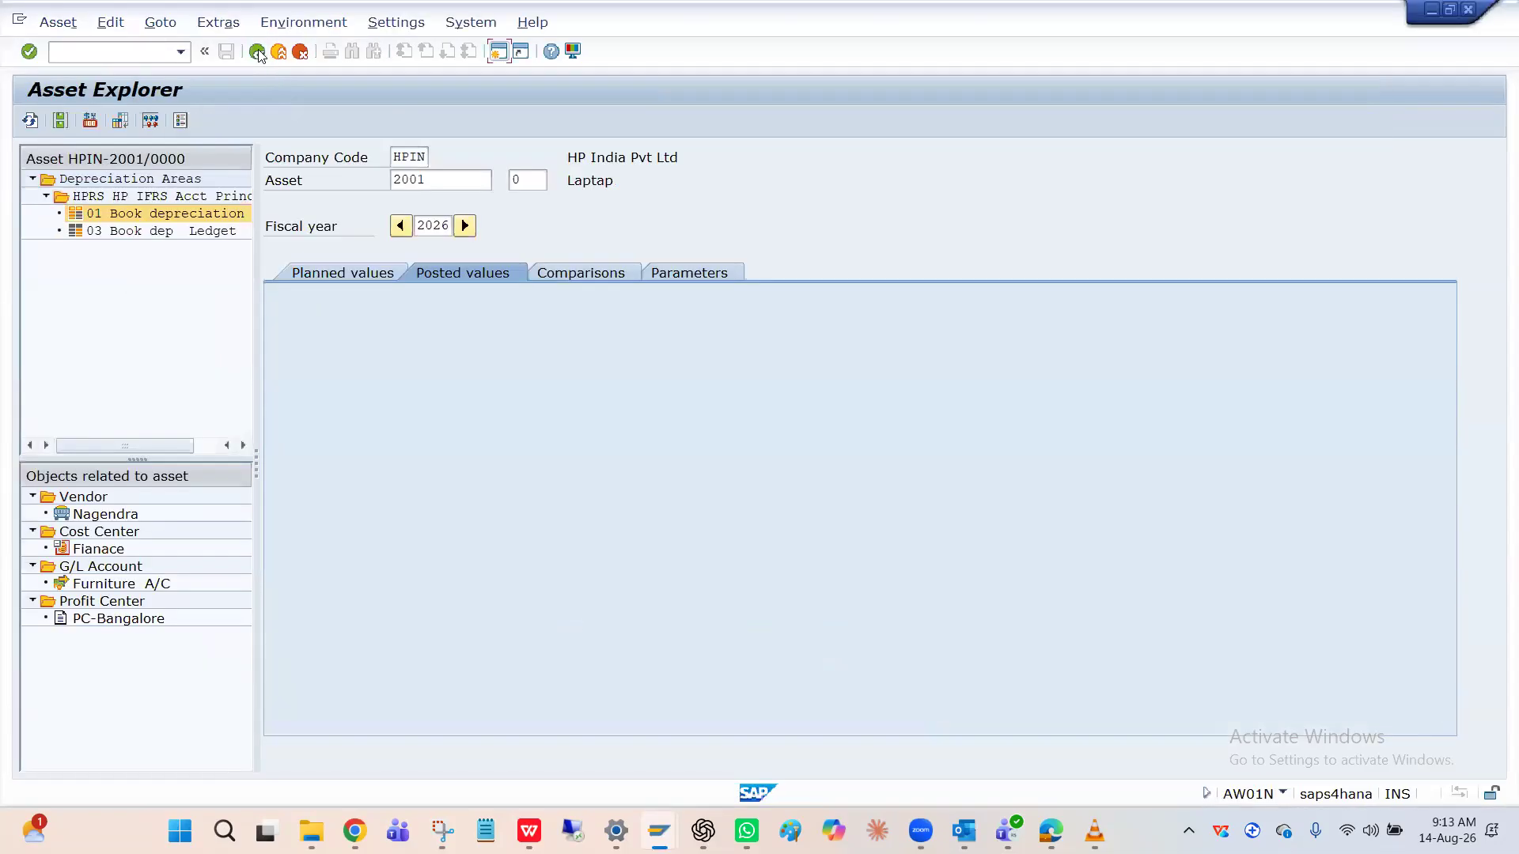
{"action": "key", "text": "Return"}
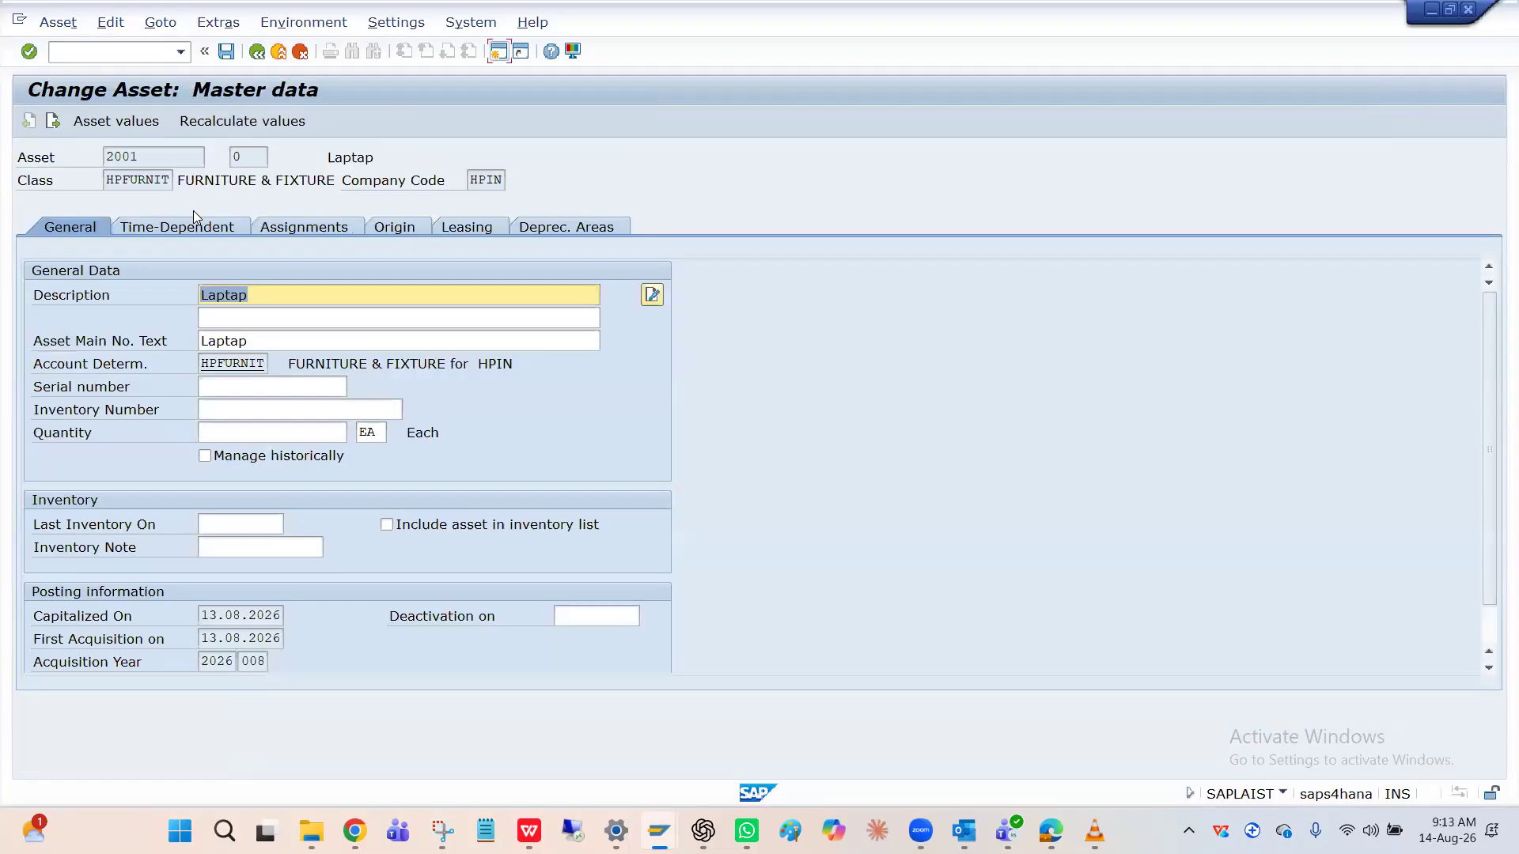
{"action": "left_click", "coordinate": [595, 229]}
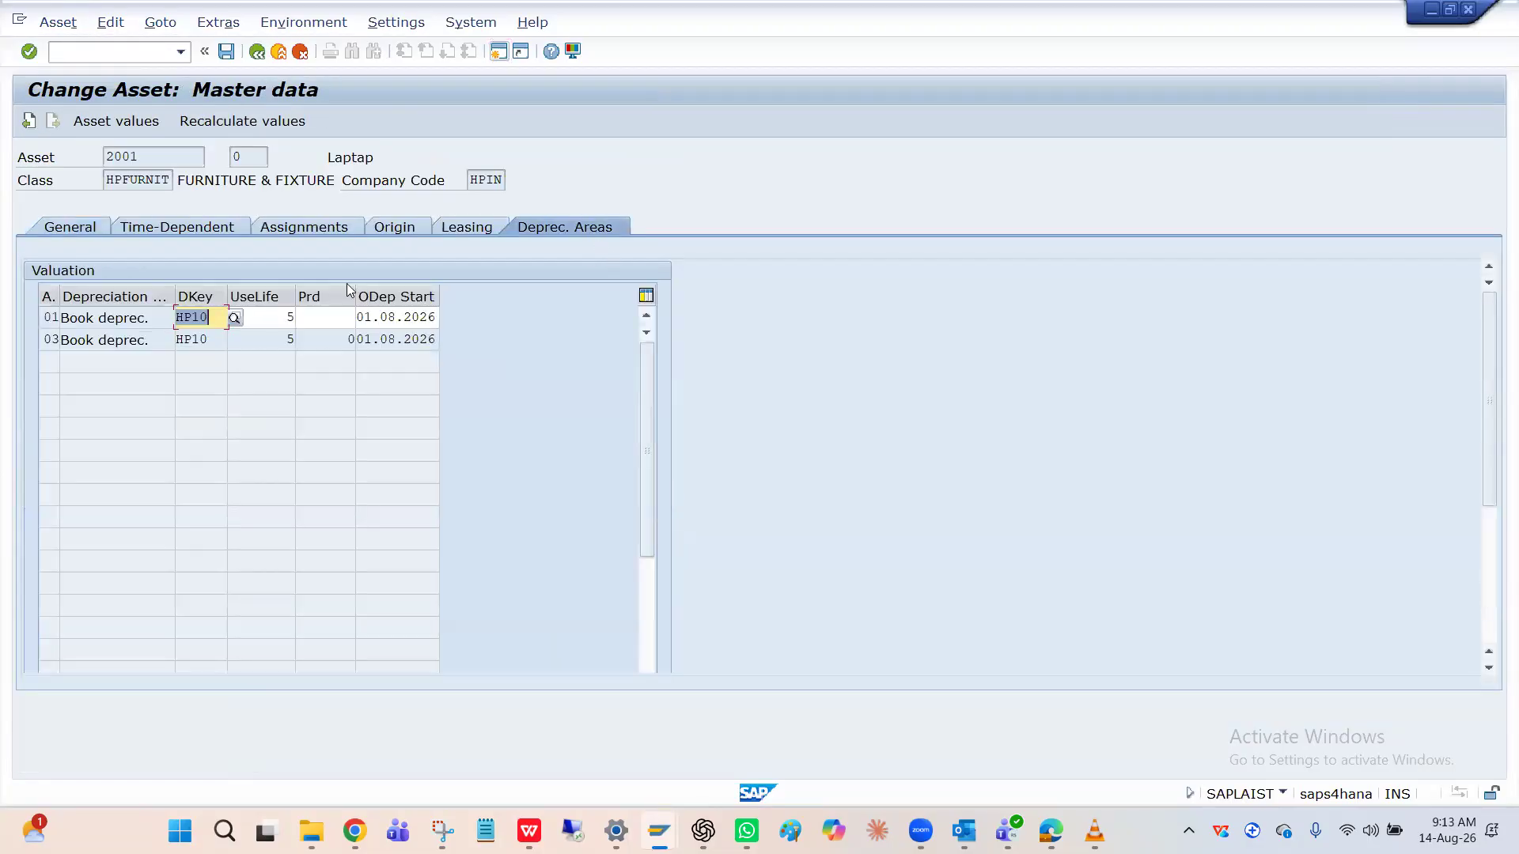
Step: Set the depreciation key of book depreciation area 01 to HPDC and accept the checks, keeping the 01.08.2026 depreciation start
{"action": "left_click", "coordinate": [201, 321]}
{"action": "key", "text": "BackSpace"}
{"action": "key", "text": "BackSpace"}
{"action": "type", "text": "DC"}
{"action": "key", "text": "Return"}
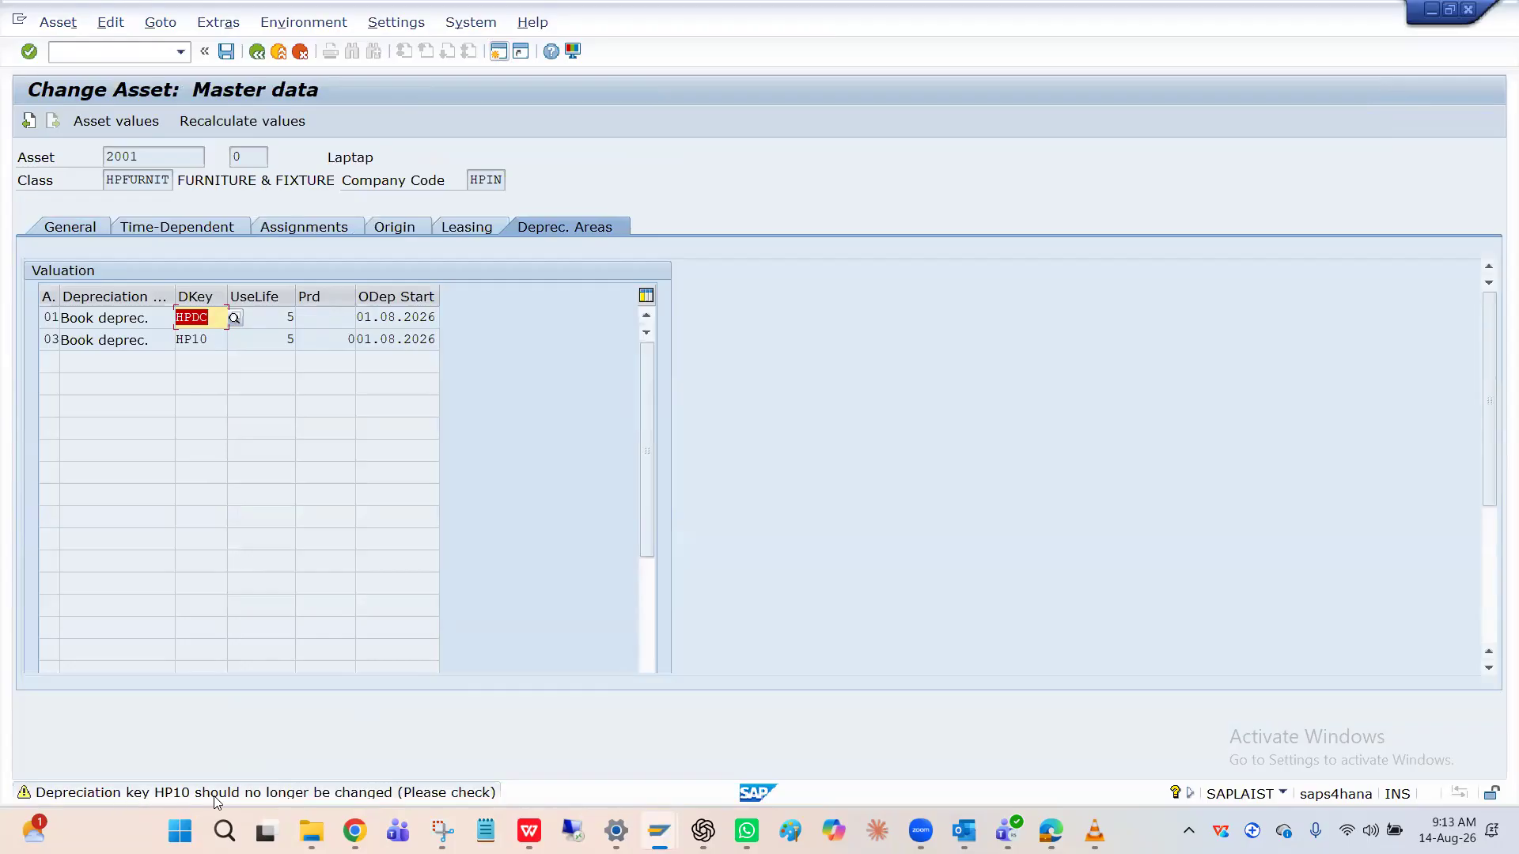
{"action": "key", "text": "Return"}
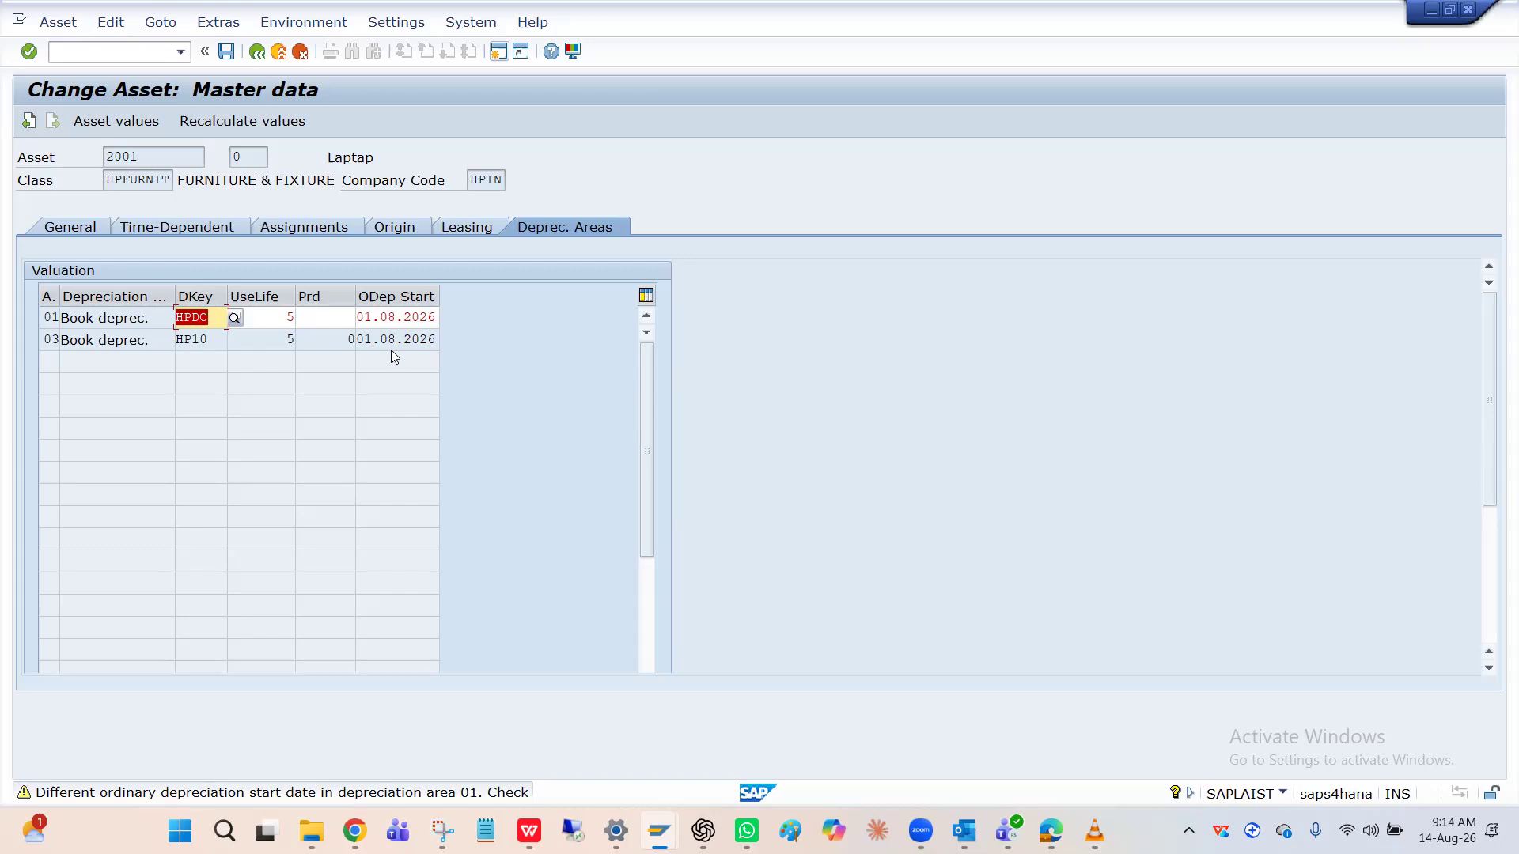
{"action": "left_click", "coordinate": [395, 317]}
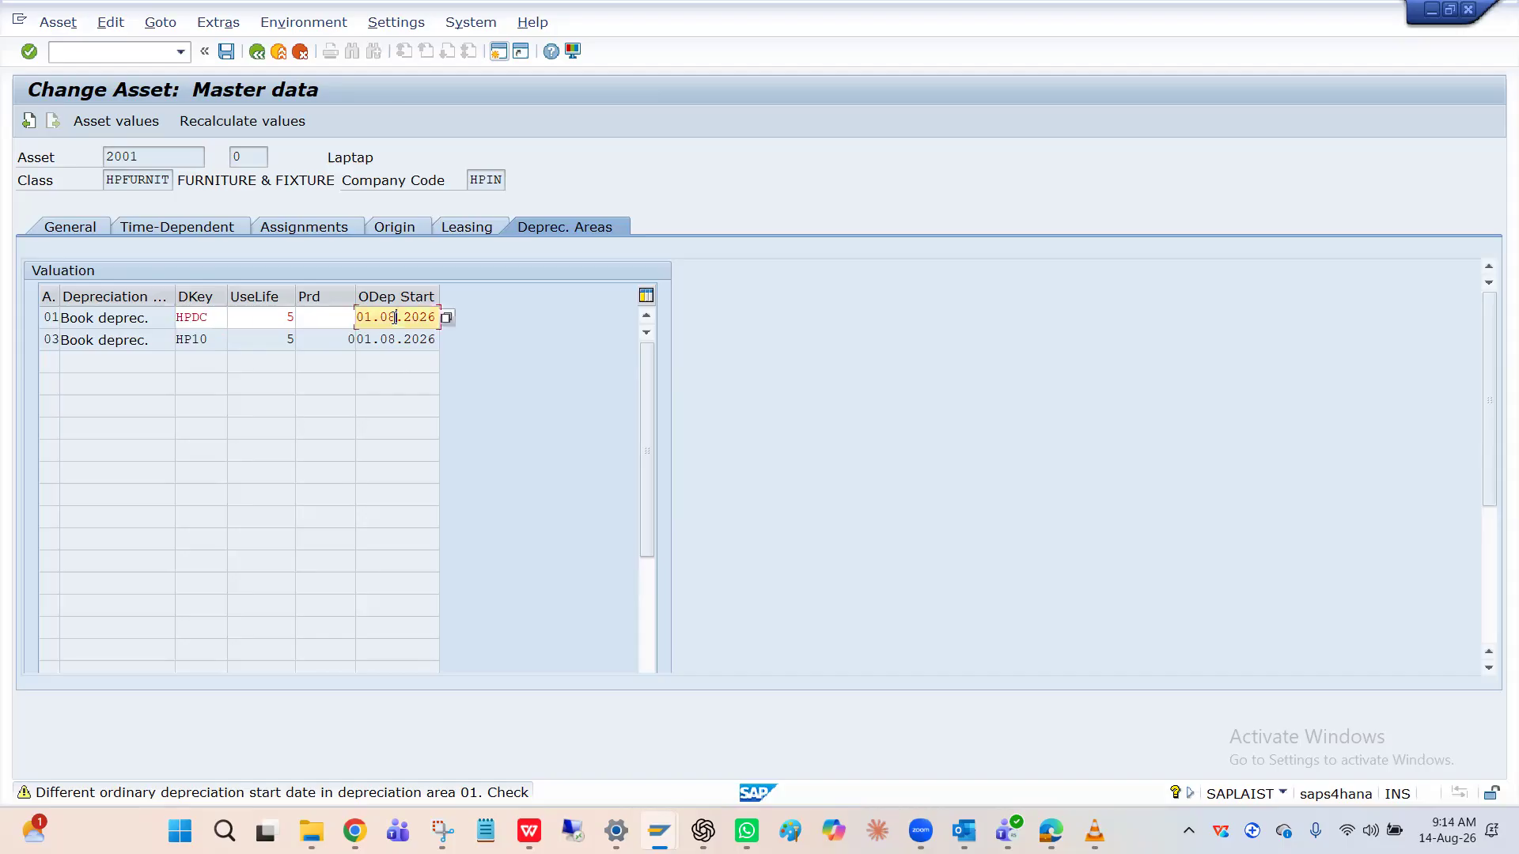
{"action": "key", "text": "Return"}
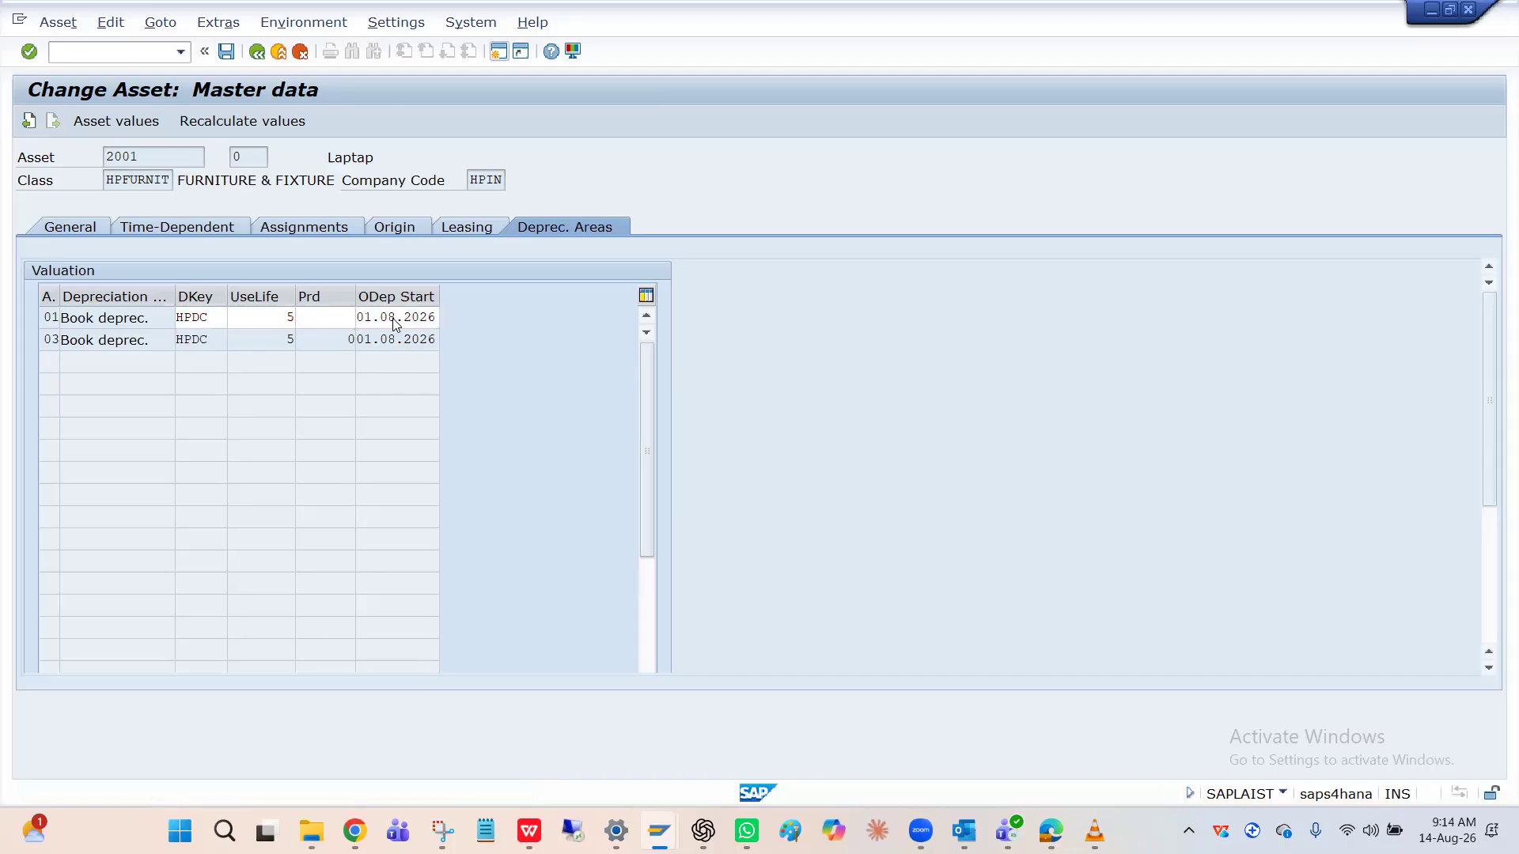
{"action": "key", "text": "Return"}
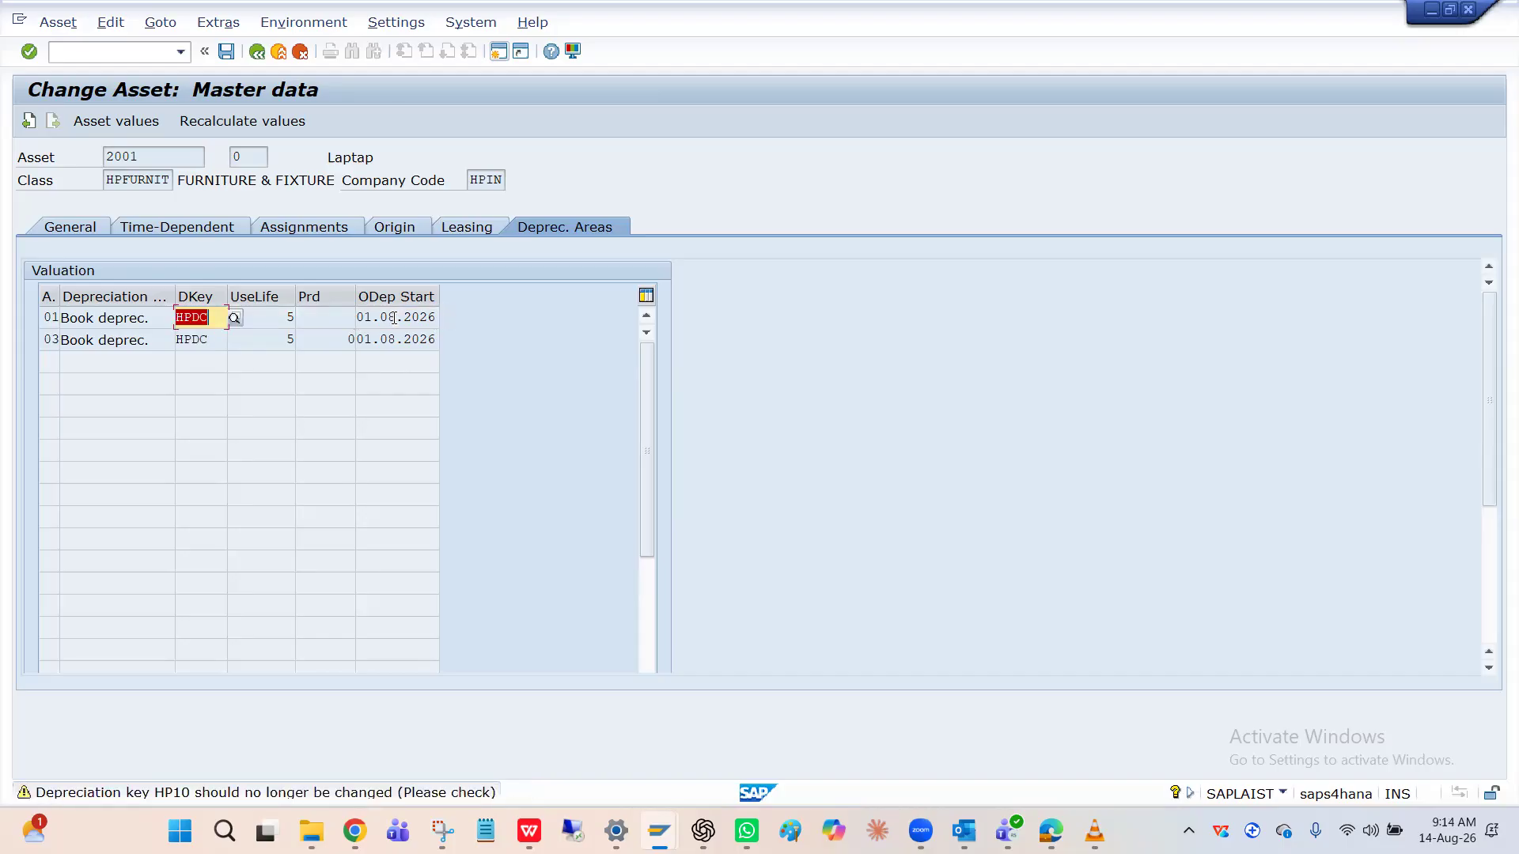
{"action": "key", "text": "Return"}
{"action": "key", "text": "Return"}
{"action": "key", "text": "Return"}
{"action": "key", "text": "Return"}
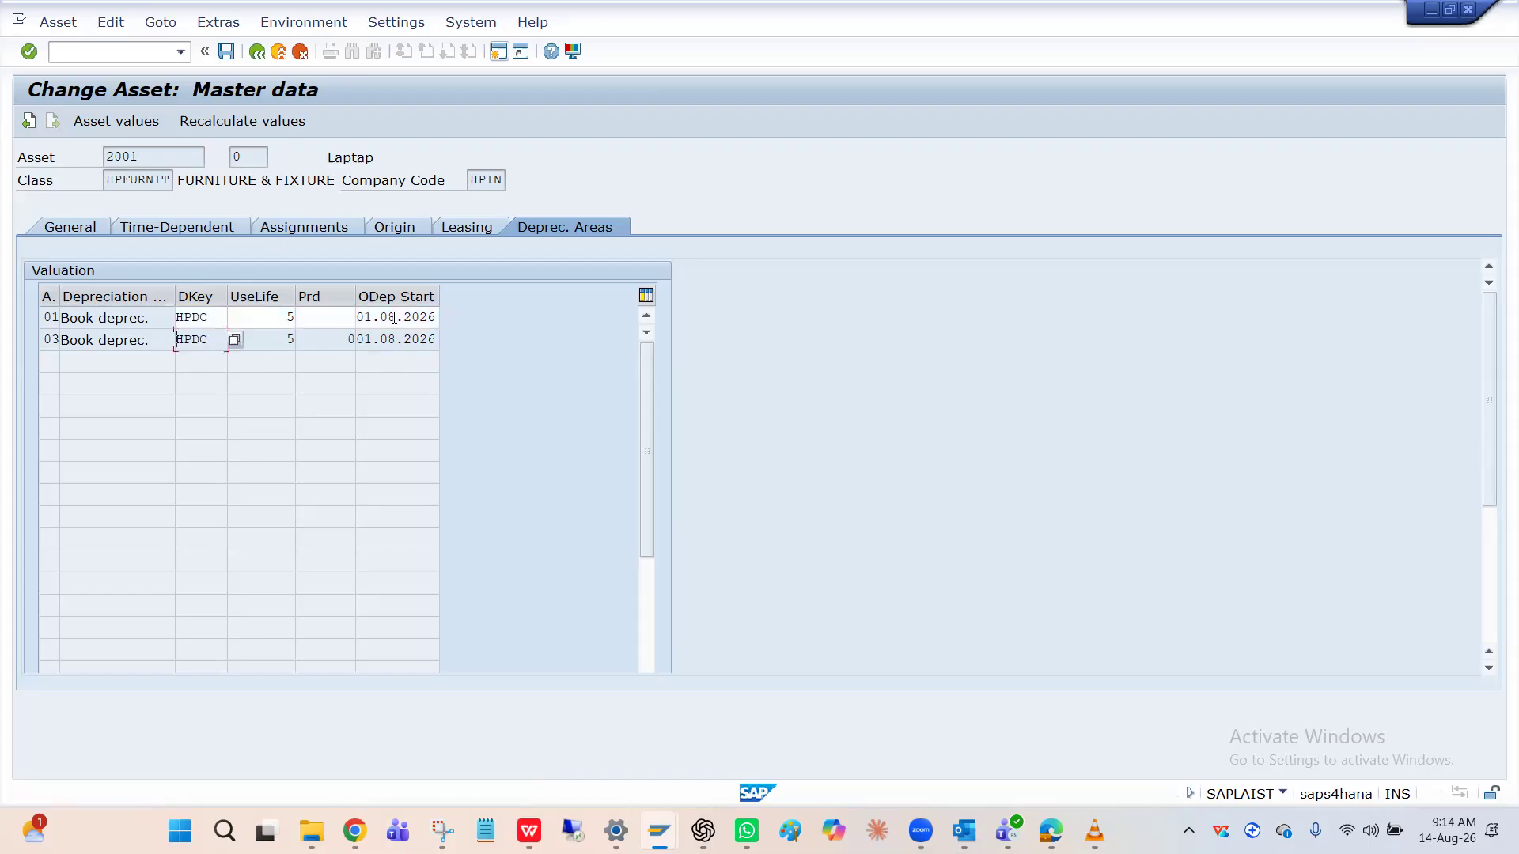
Step: Save asset 2001's depreciation key changes, accepting the warnings for its depreciation areas
{"action": "left_click", "coordinate": [229, 52]}
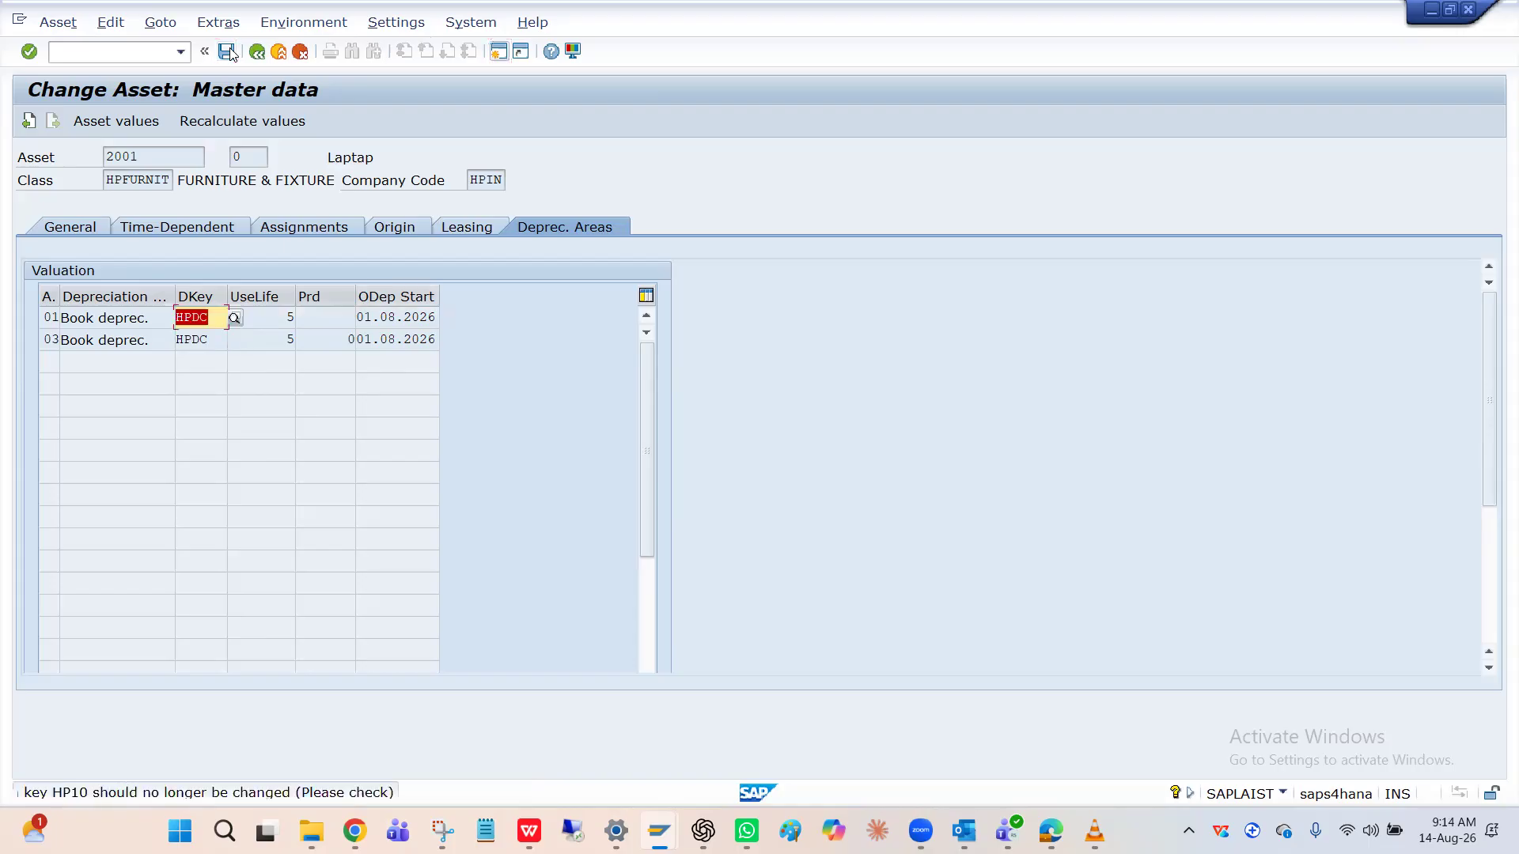
{"action": "key", "text": "Return"}
{"action": "key", "text": "Return"}
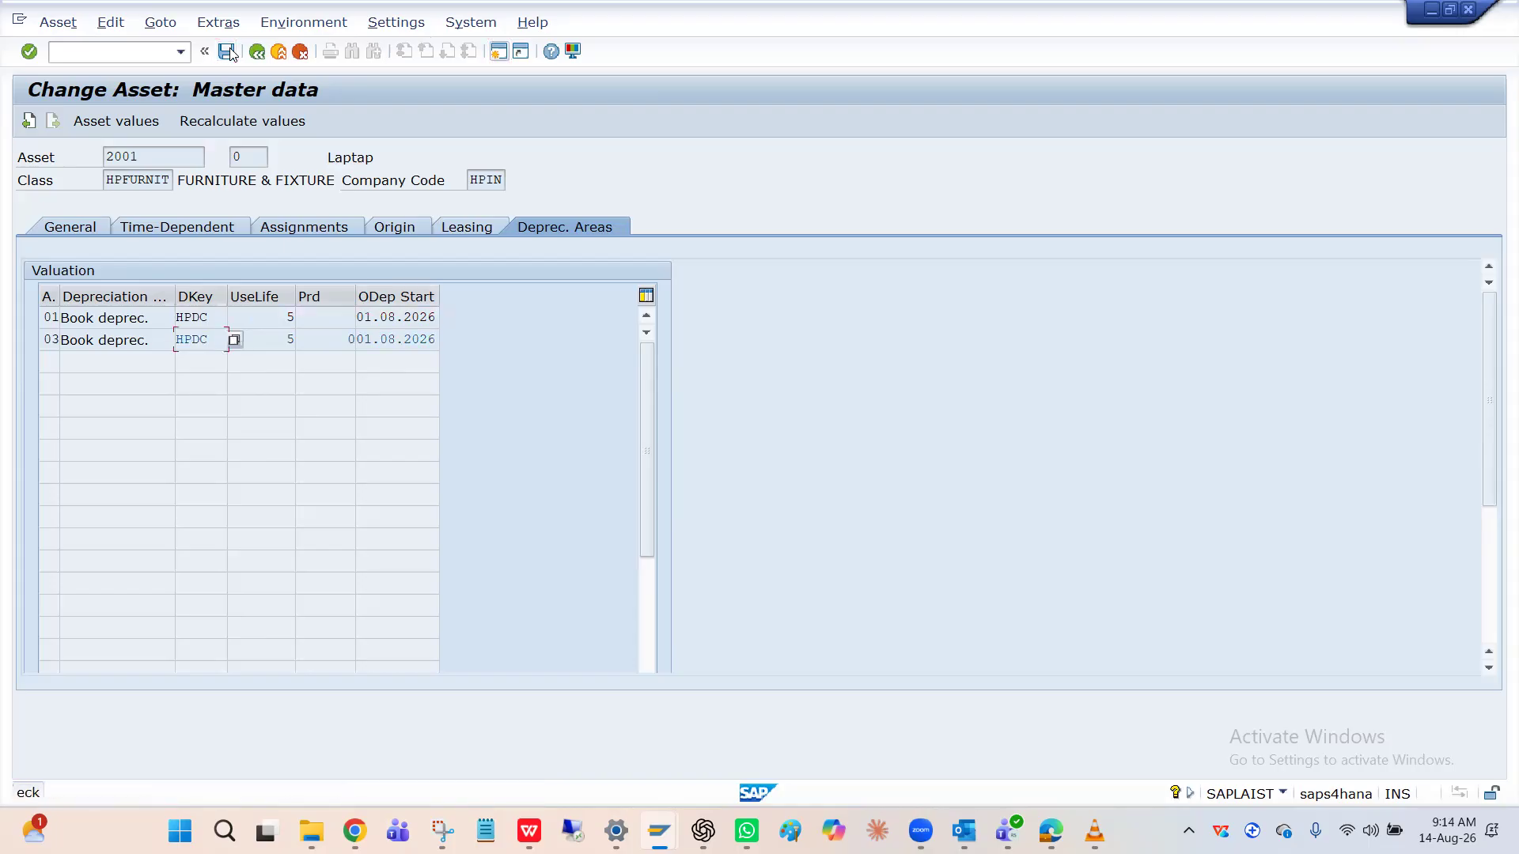
{"action": "key", "text": "Return"}
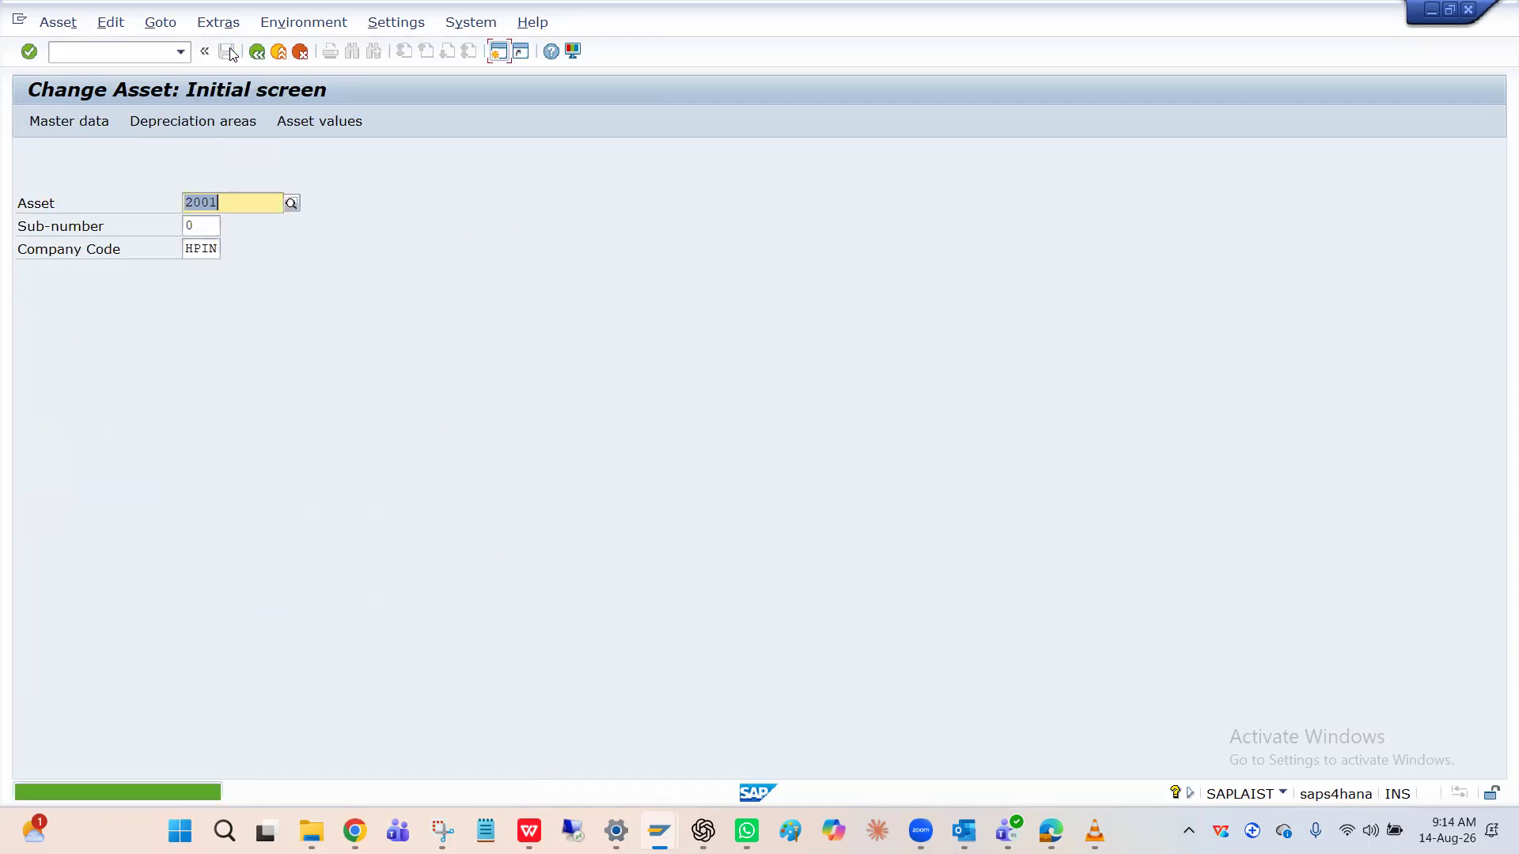
{"action": "left_click", "coordinate": [256, 209]}
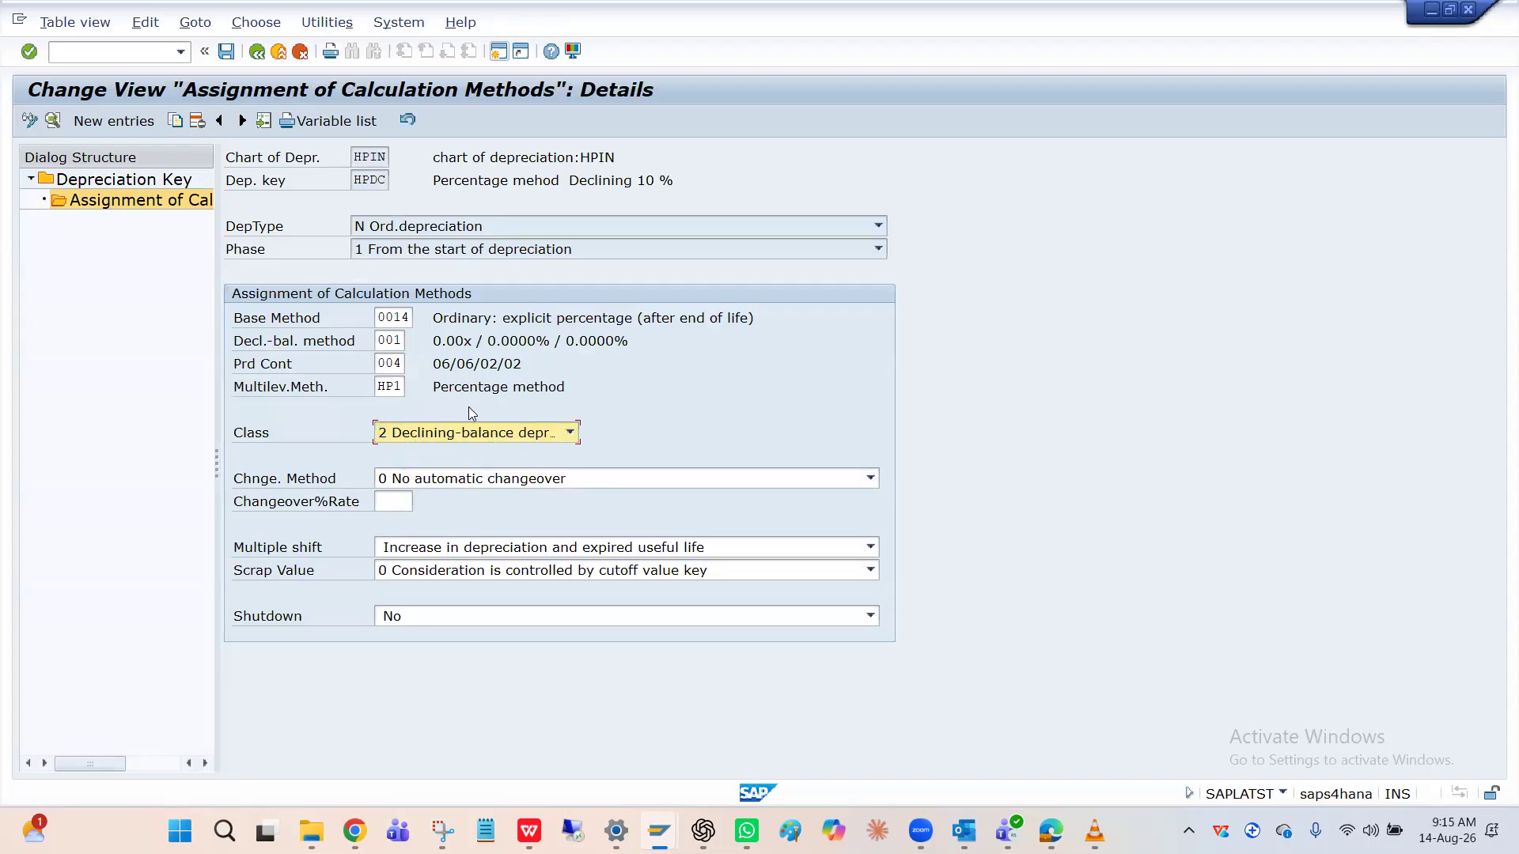
Step: Switch to the Display IMG window, review the list of base methods, and return to the IMG structure
{"action": "key", "text": "alt+Tab"}
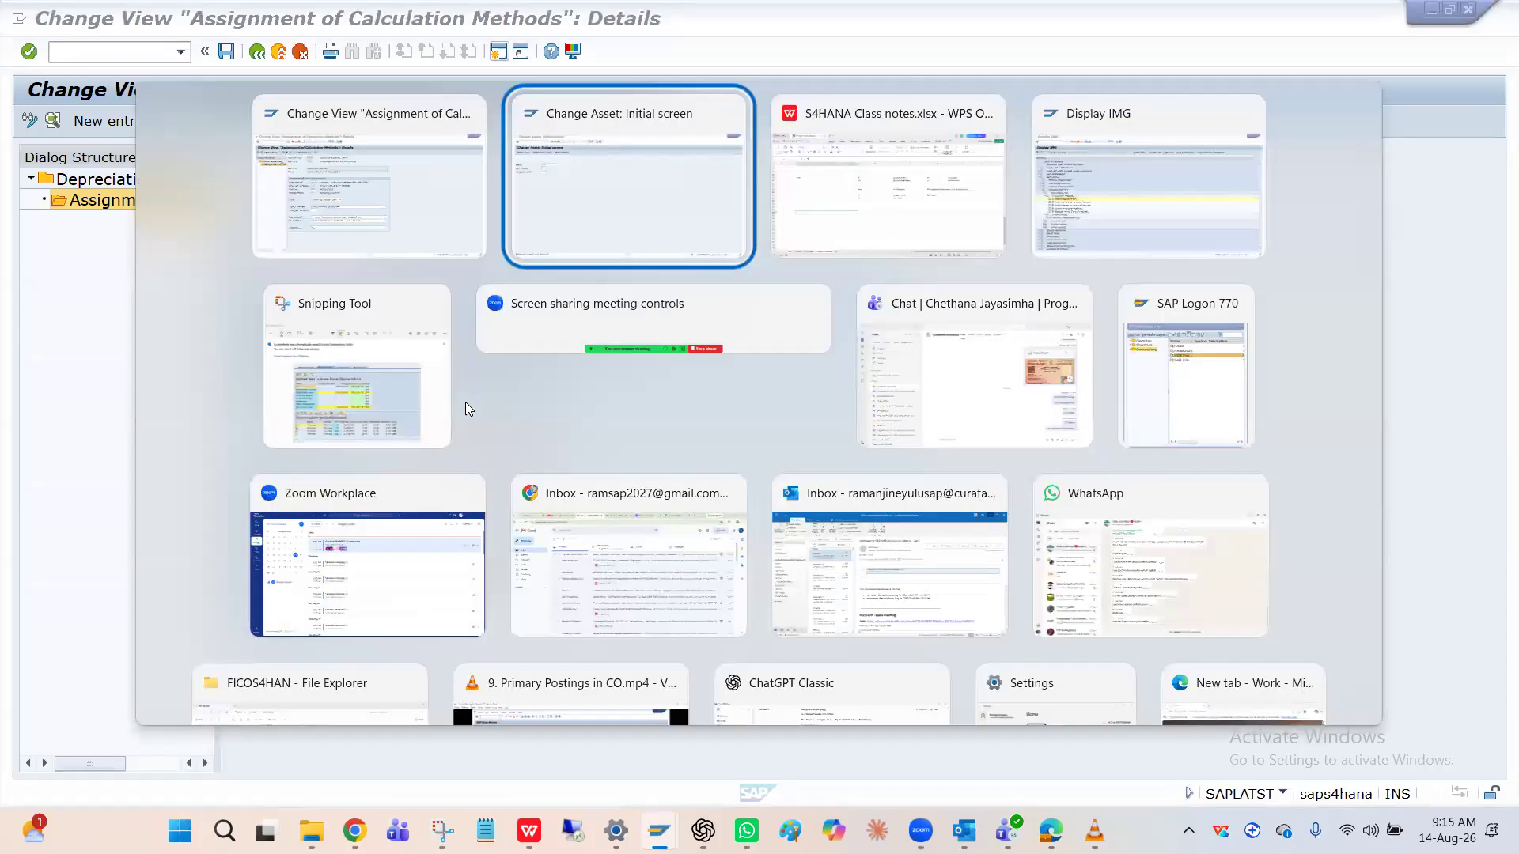
{"action": "key", "text": "alt+Tab"}
{"action": "key", "text": "alt+Tab"}
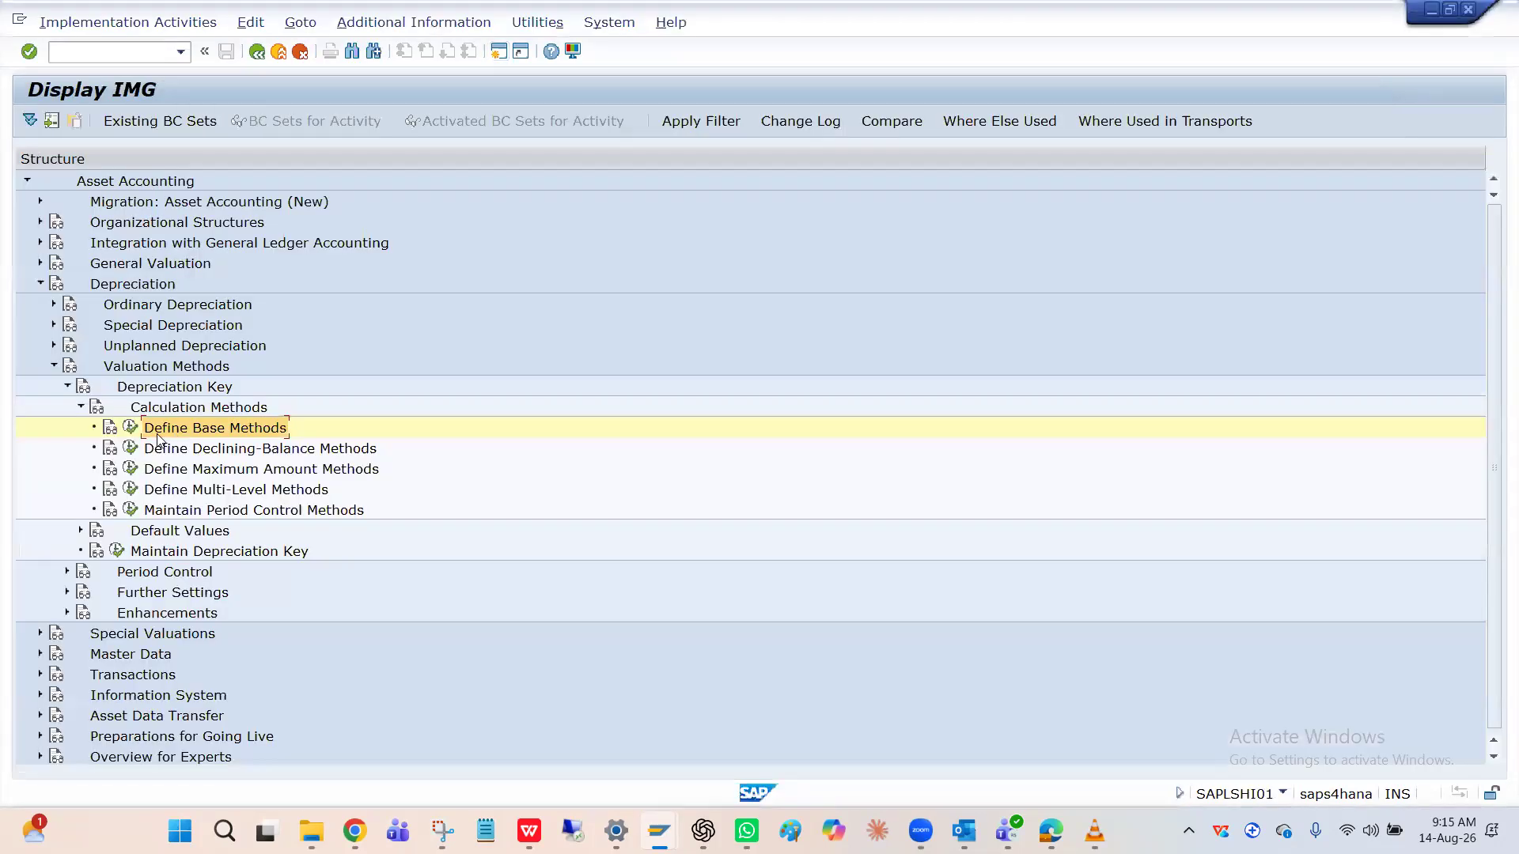
{"action": "left_click", "coordinate": [131, 428]}
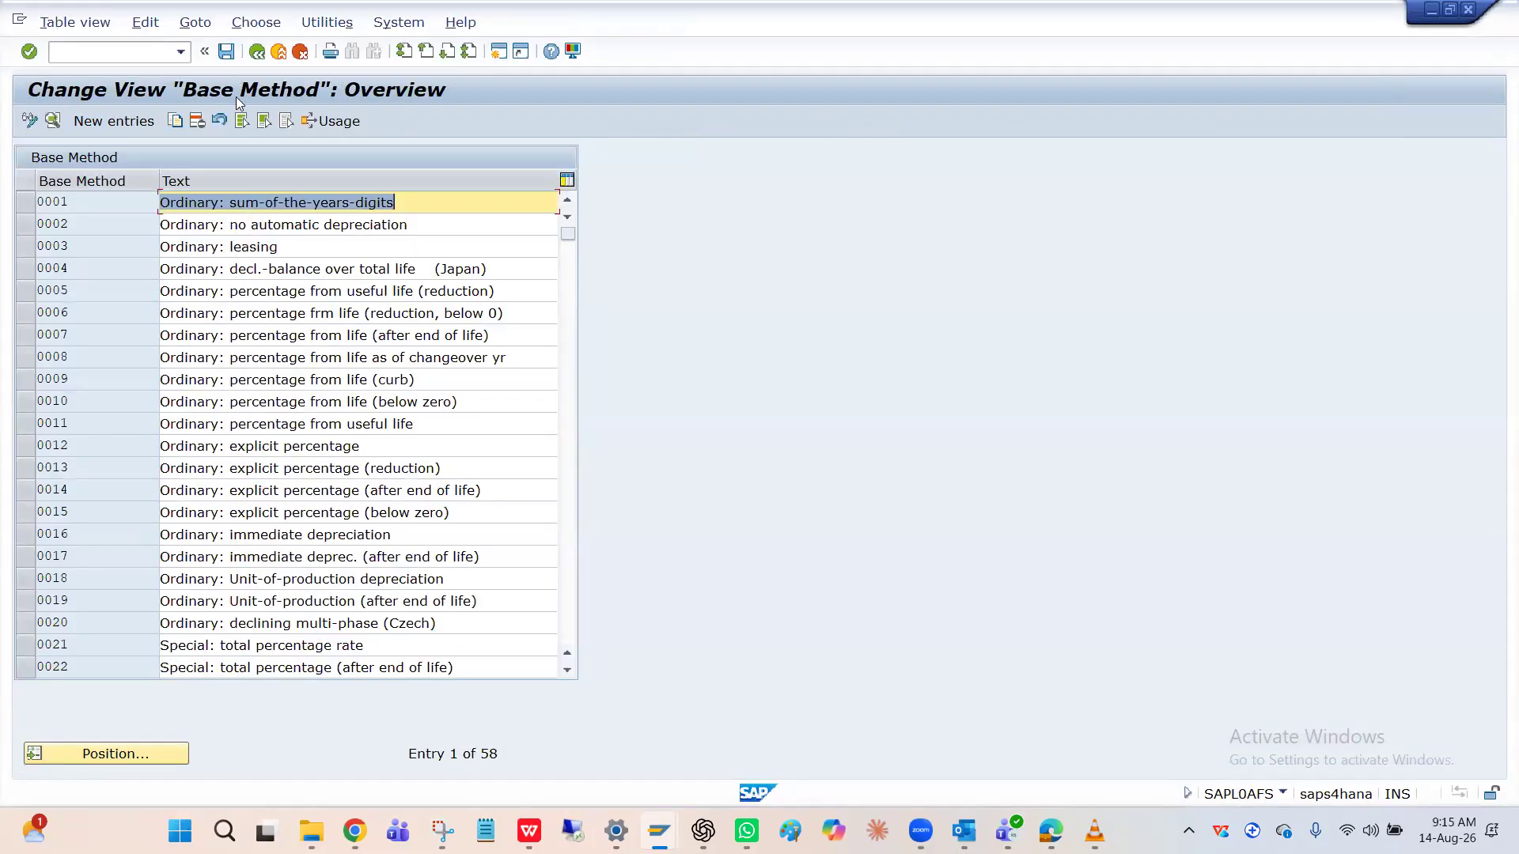
{"action": "left_click", "coordinate": [257, 53]}
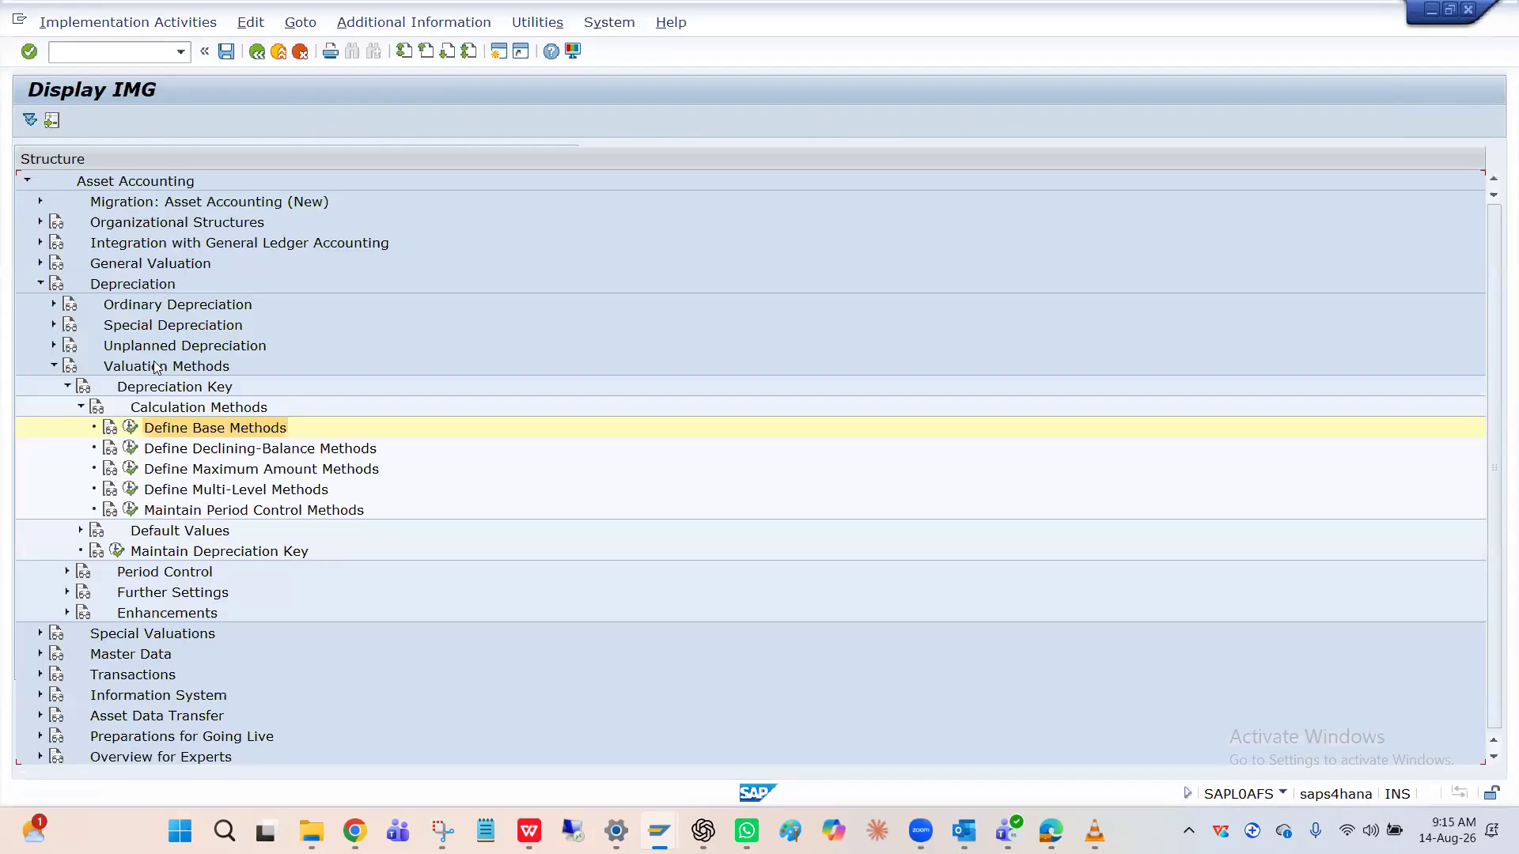
Step: Open the multilevel methods for chart HPIN, position the list at HP, and examine the levels of method HP2
{"action": "left_click", "coordinate": [131, 489]}
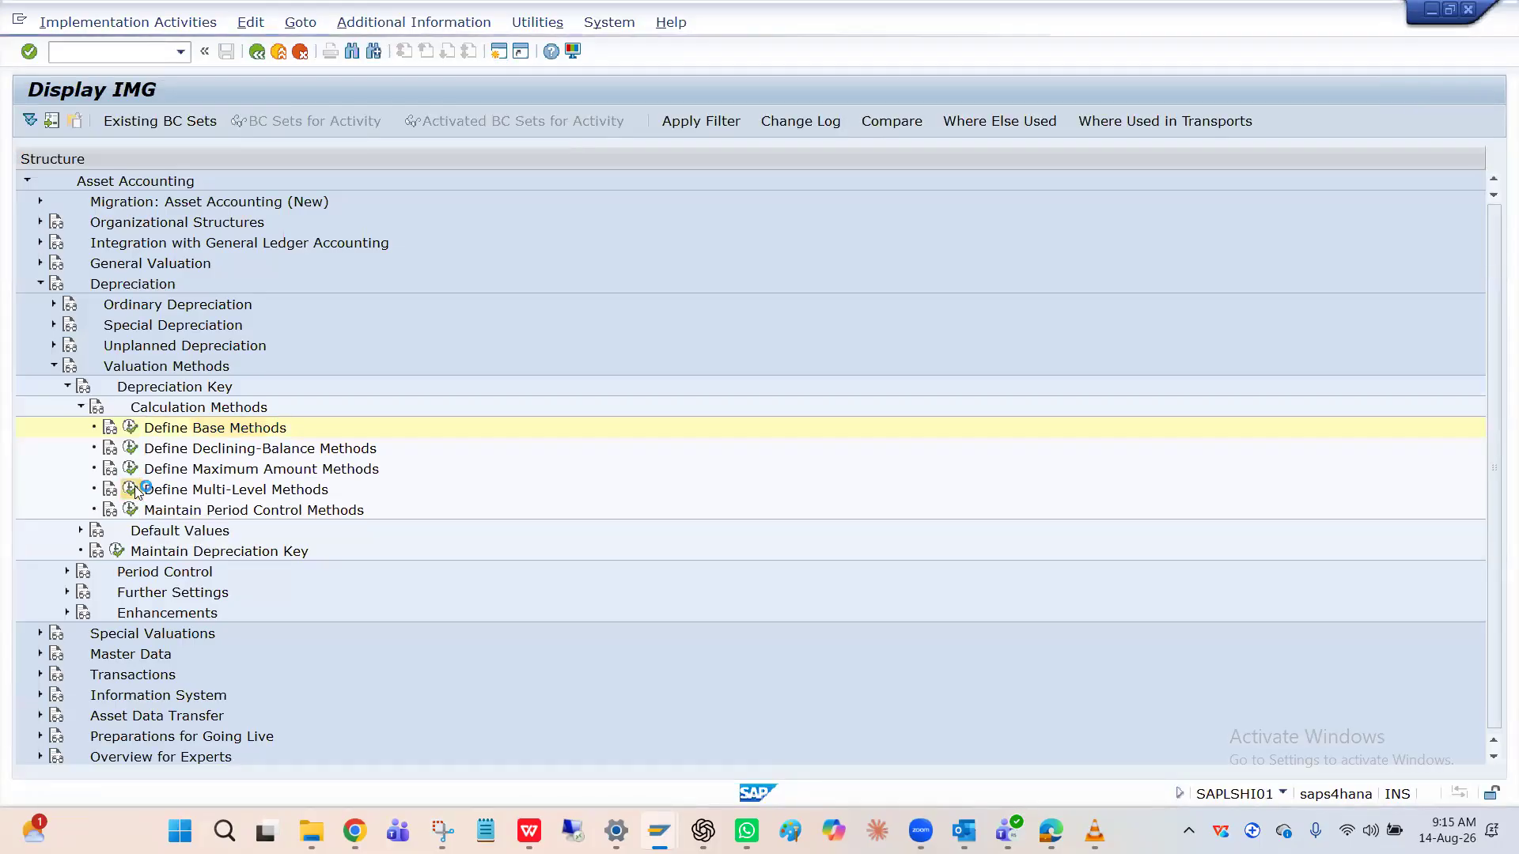
{"action": "key", "text": "Return"}
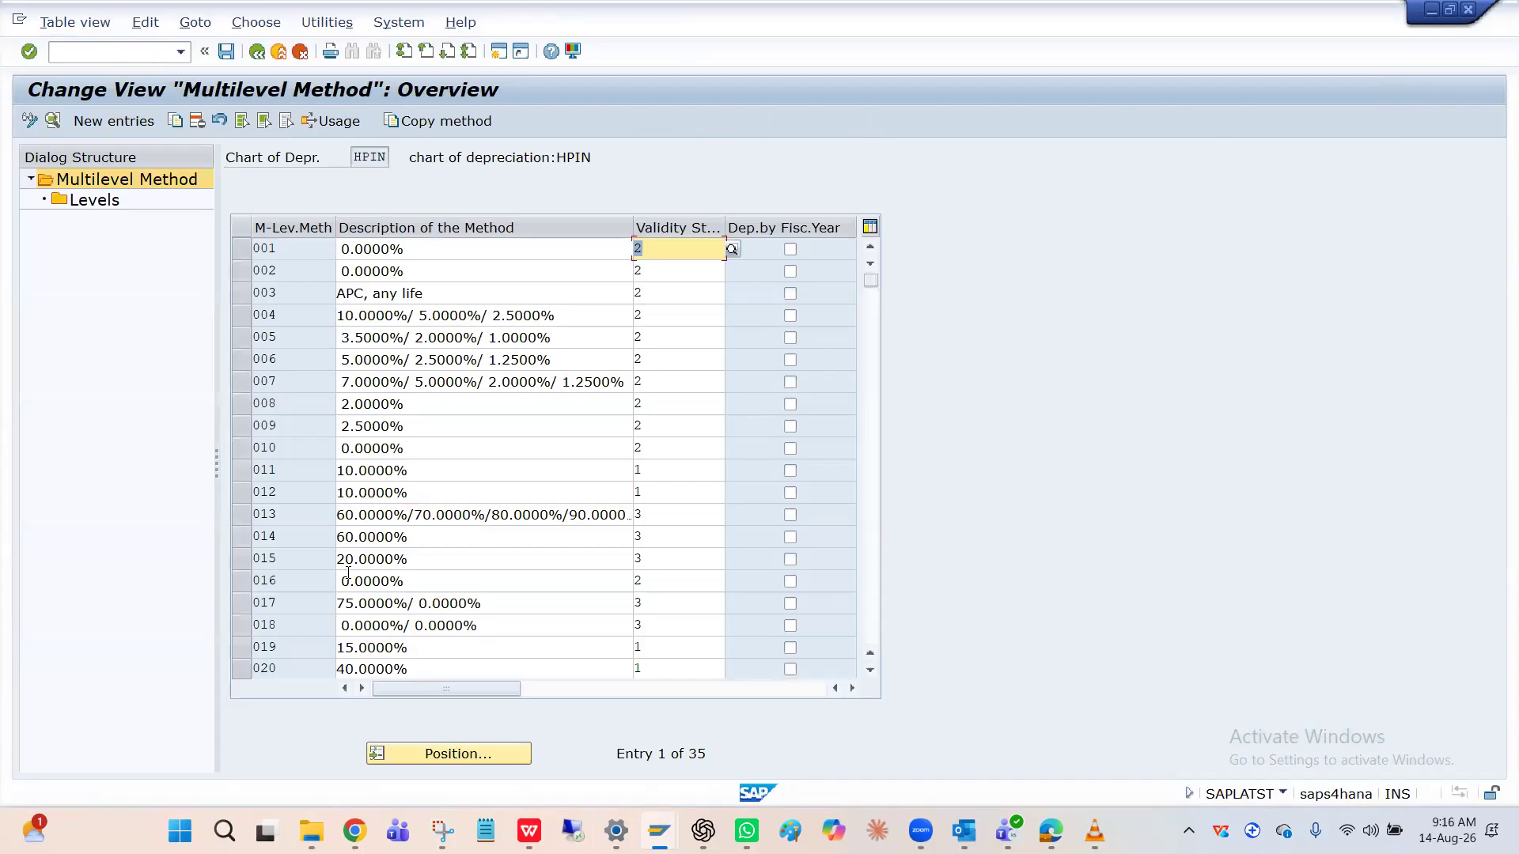
{"action": "left_click", "coordinate": [435, 753]}
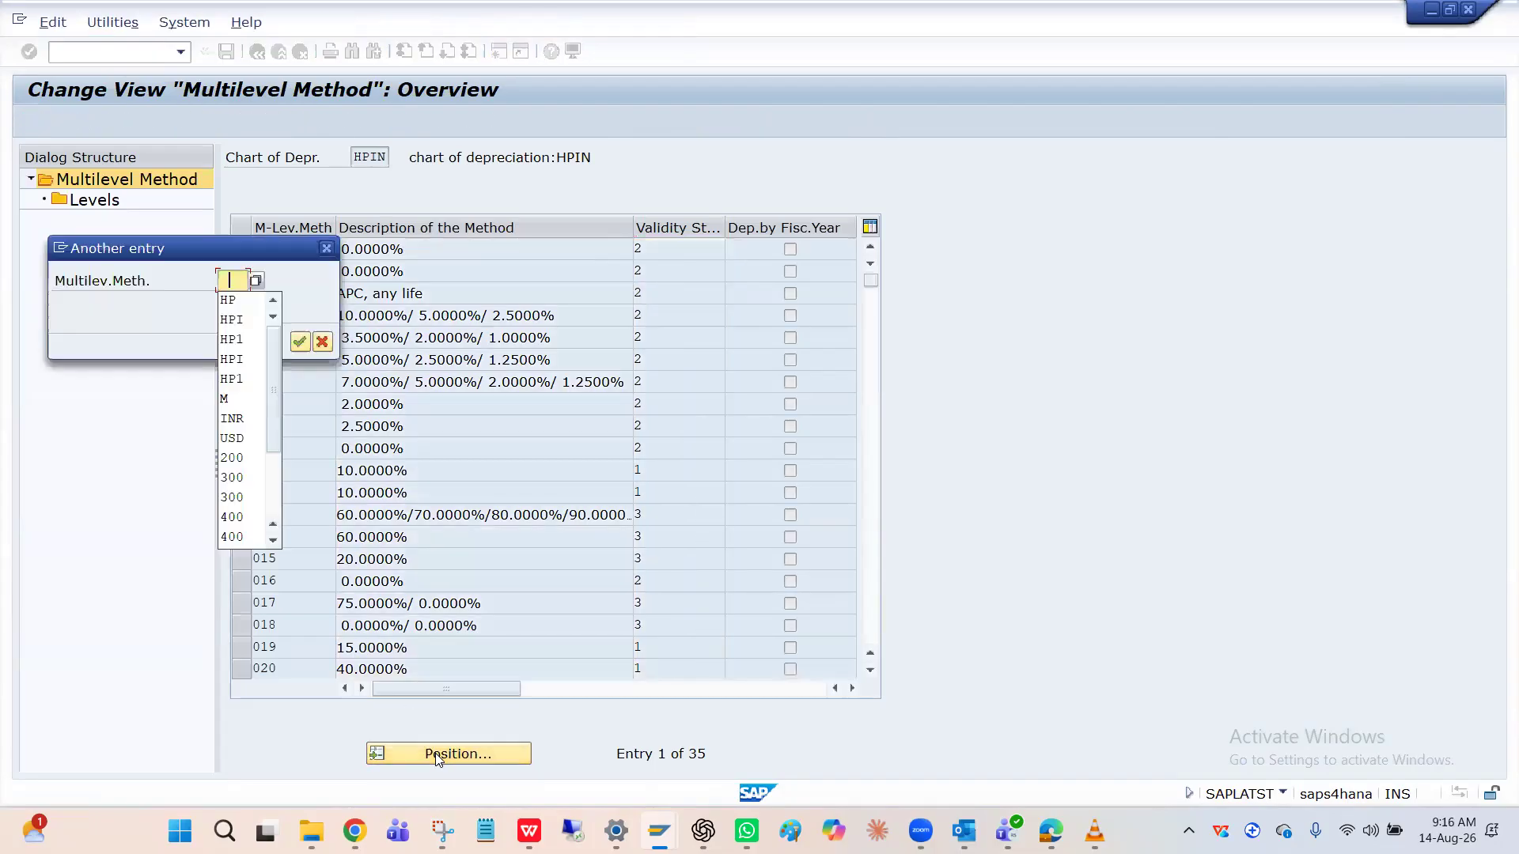
{"action": "type", "text": "HP"}
{"action": "key", "text": "Return"}
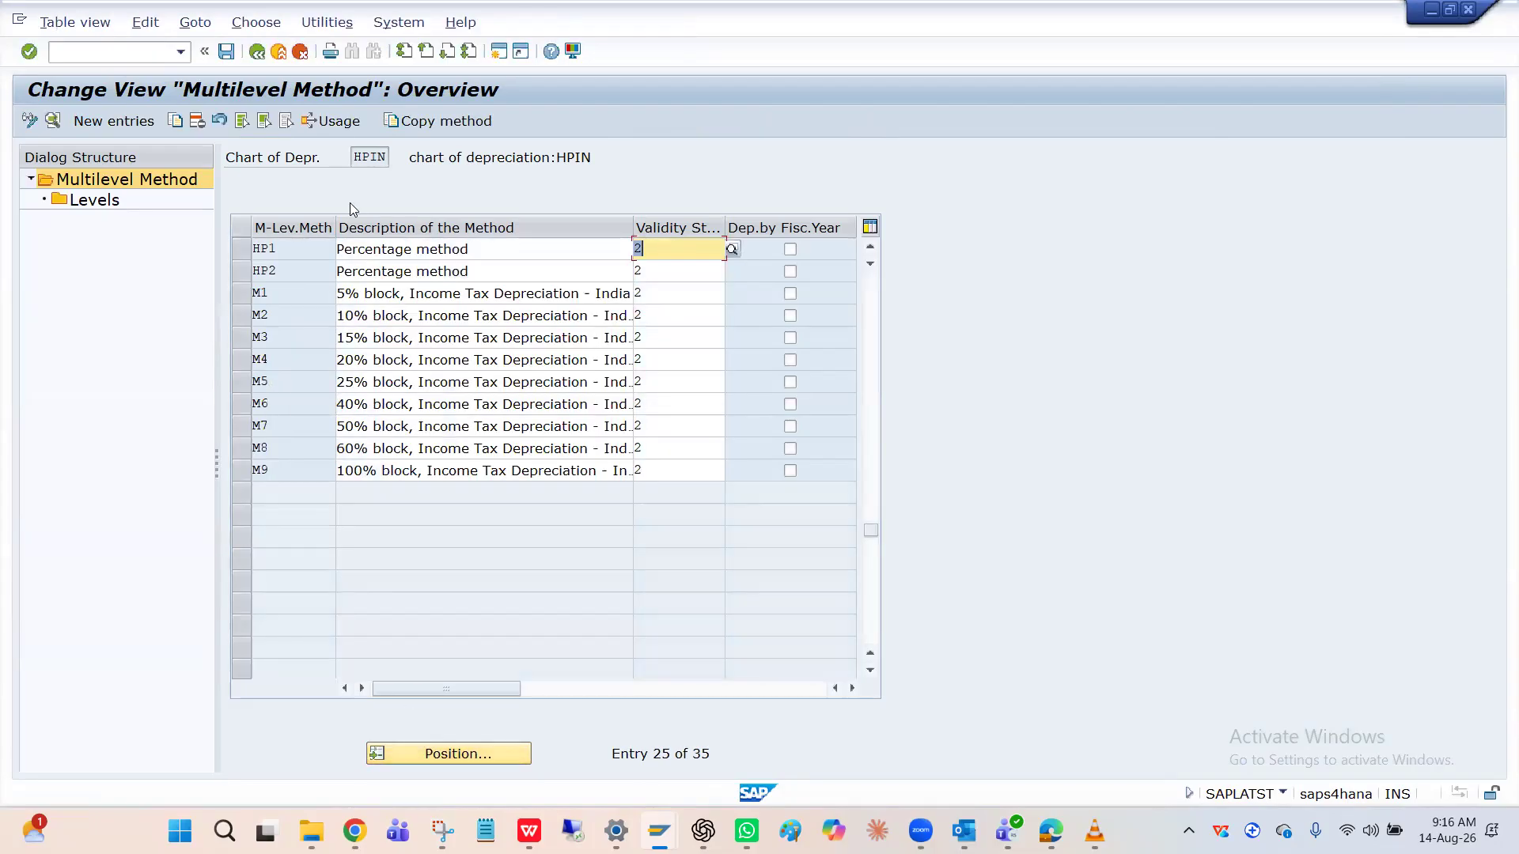
{"action": "double_click", "coordinate": [292, 269]}
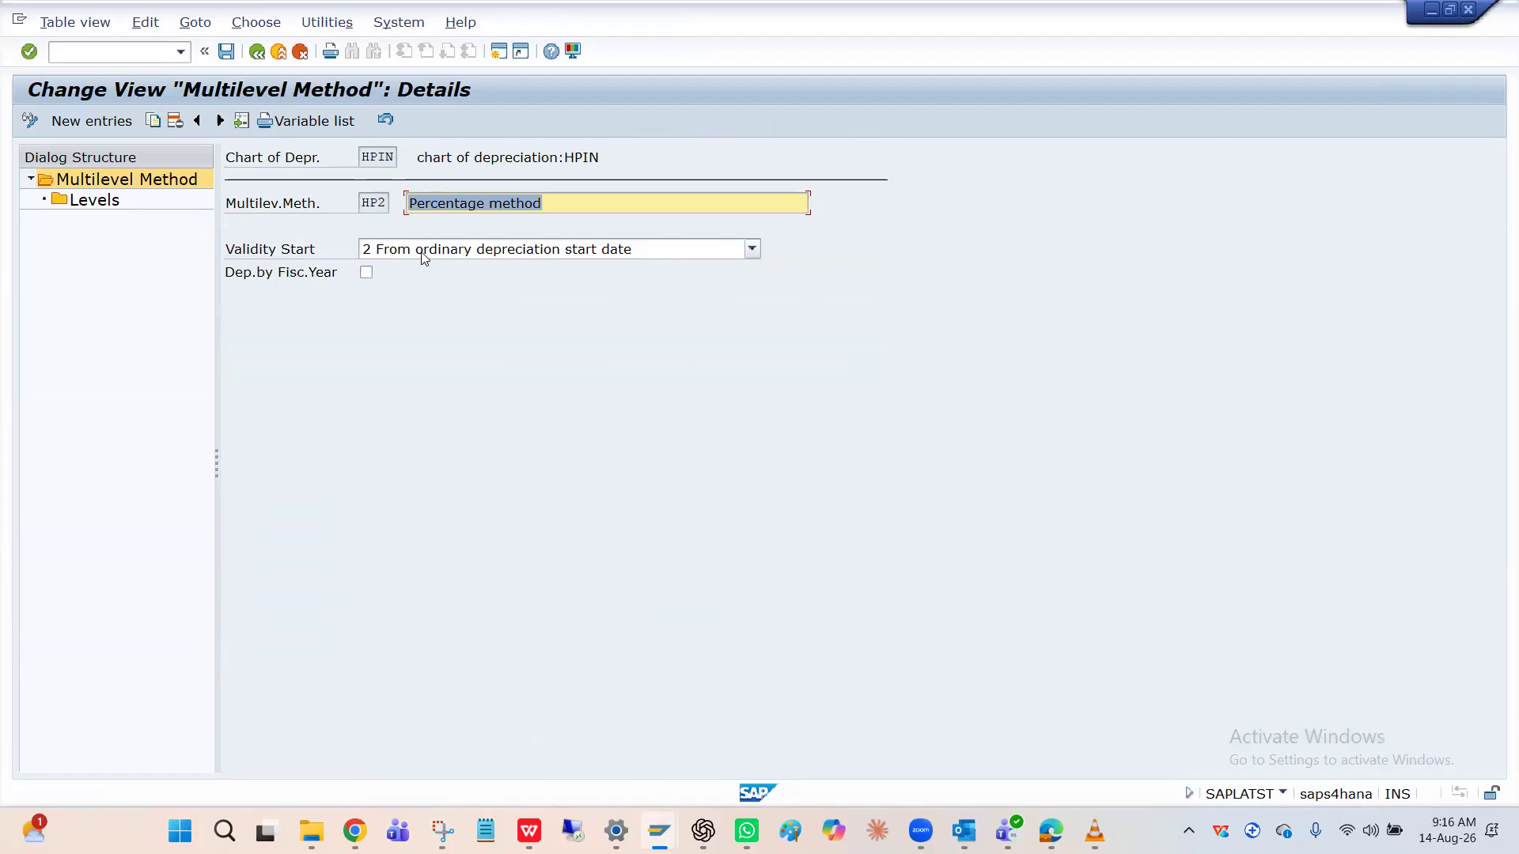
{"action": "double_click", "coordinate": [96, 203]}
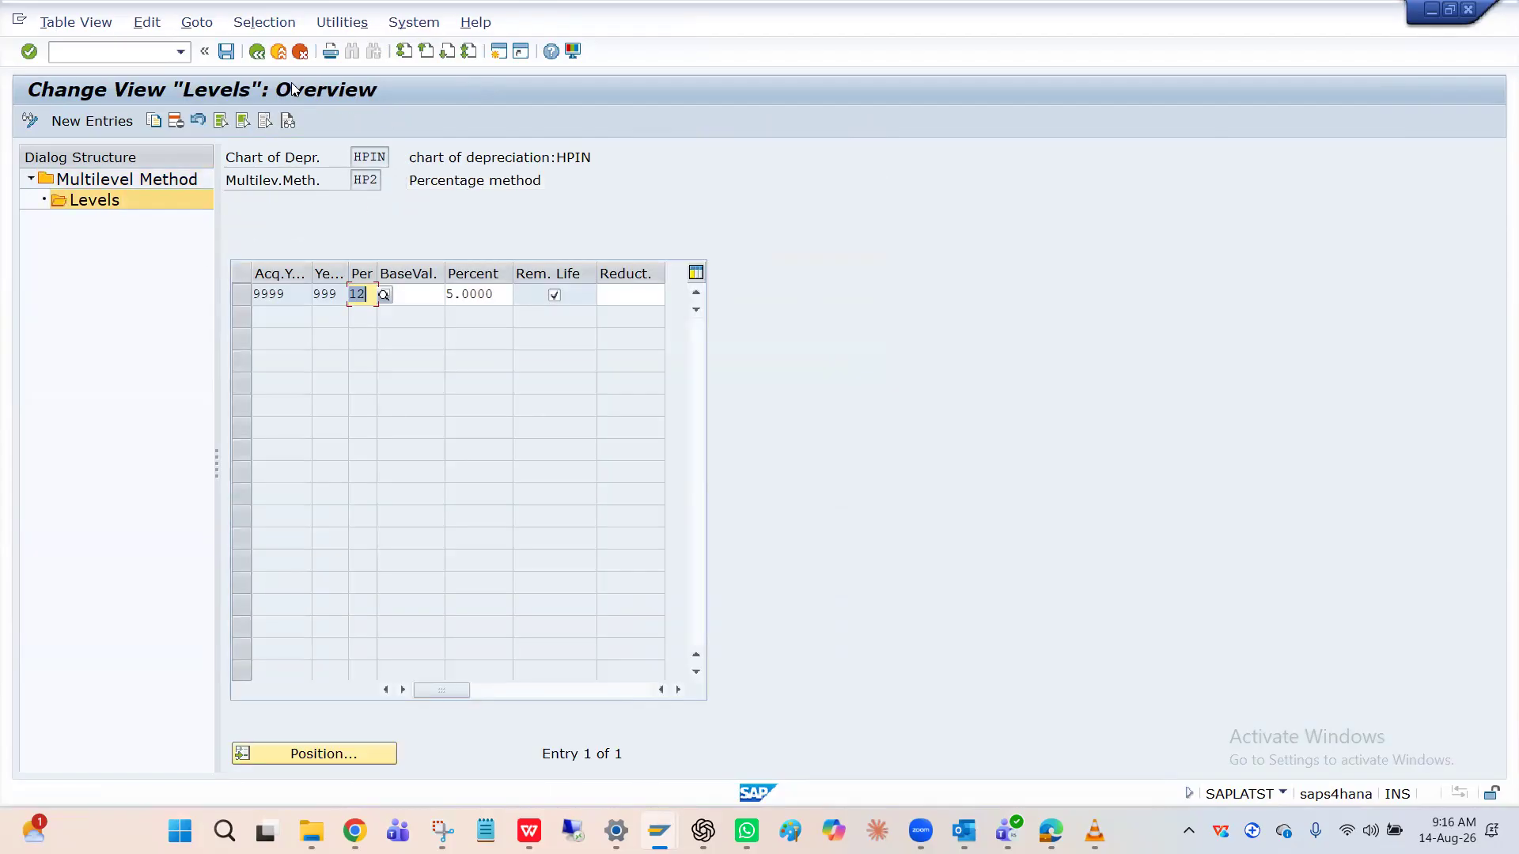
{"action": "left_click", "coordinate": [257, 53]}
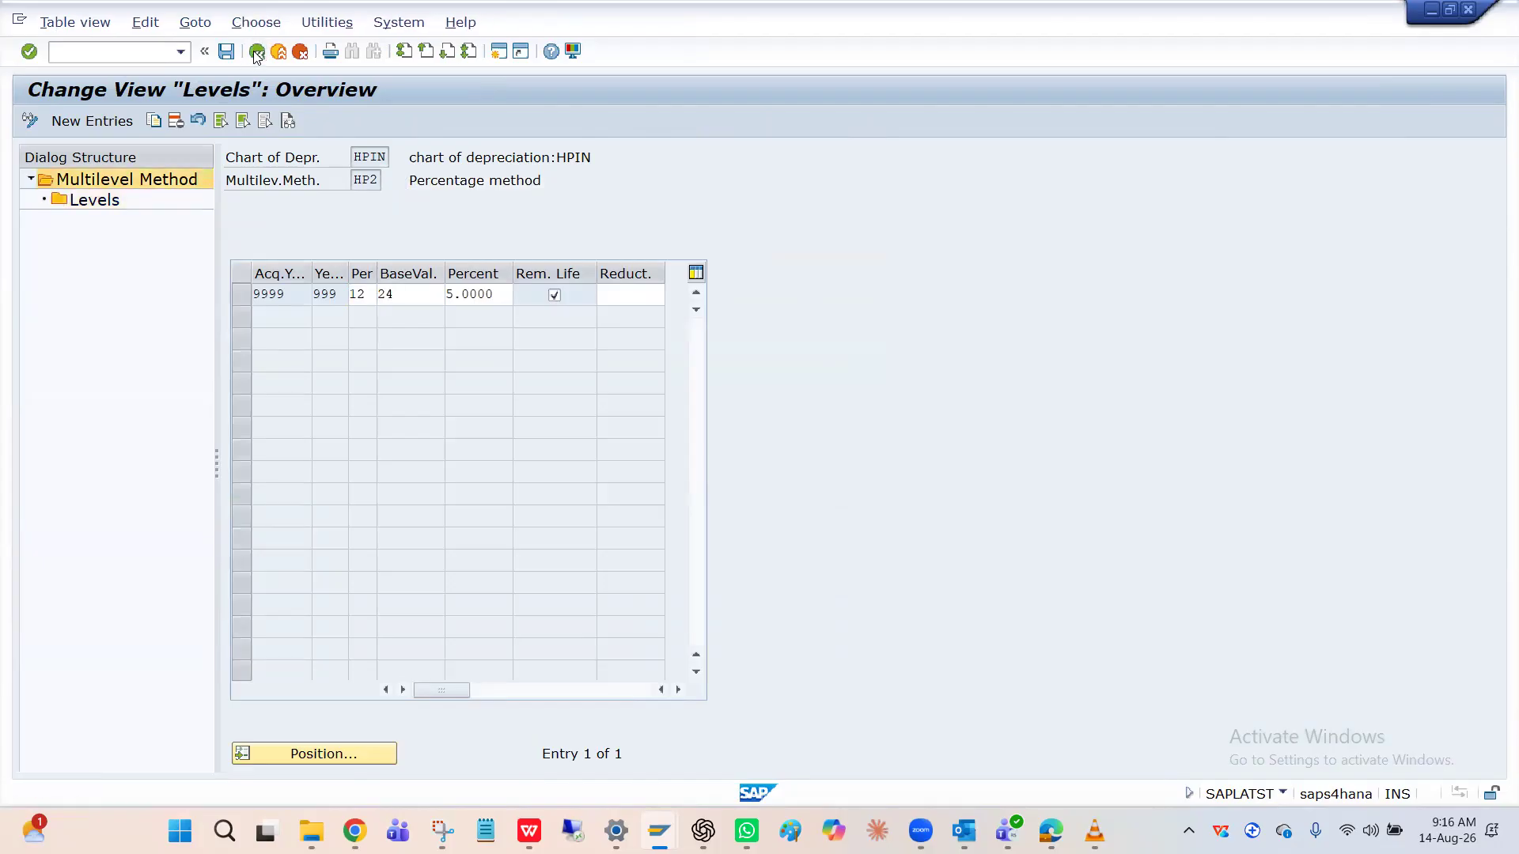
{"action": "left_click", "coordinate": [257, 53]}
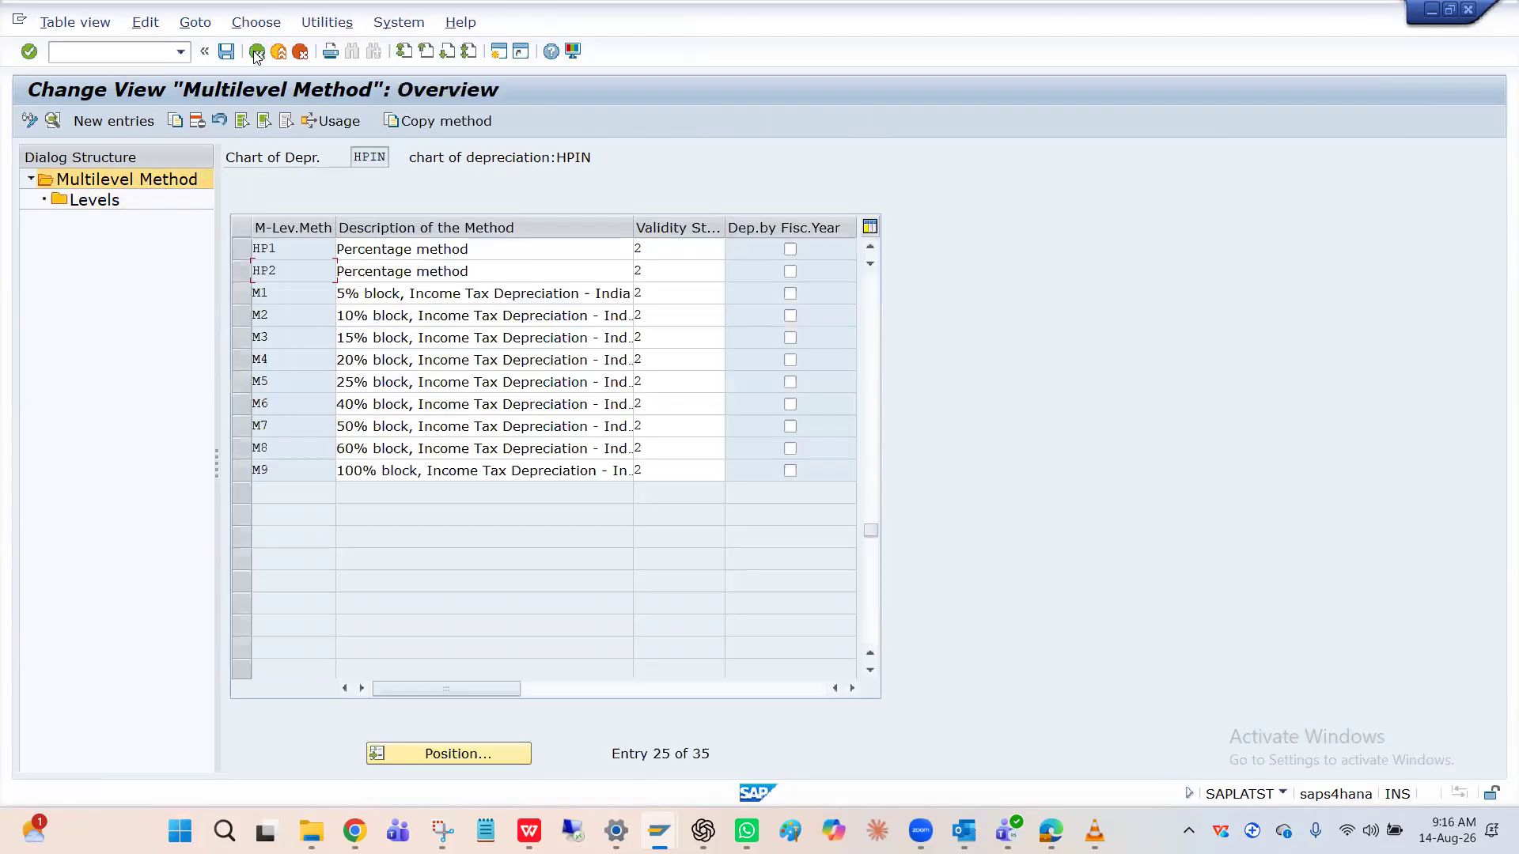
Step: Compare the details of multilevel methods HP2 and HP1, and return to the IMG structure
{"action": "double_click", "coordinate": [299, 272]}
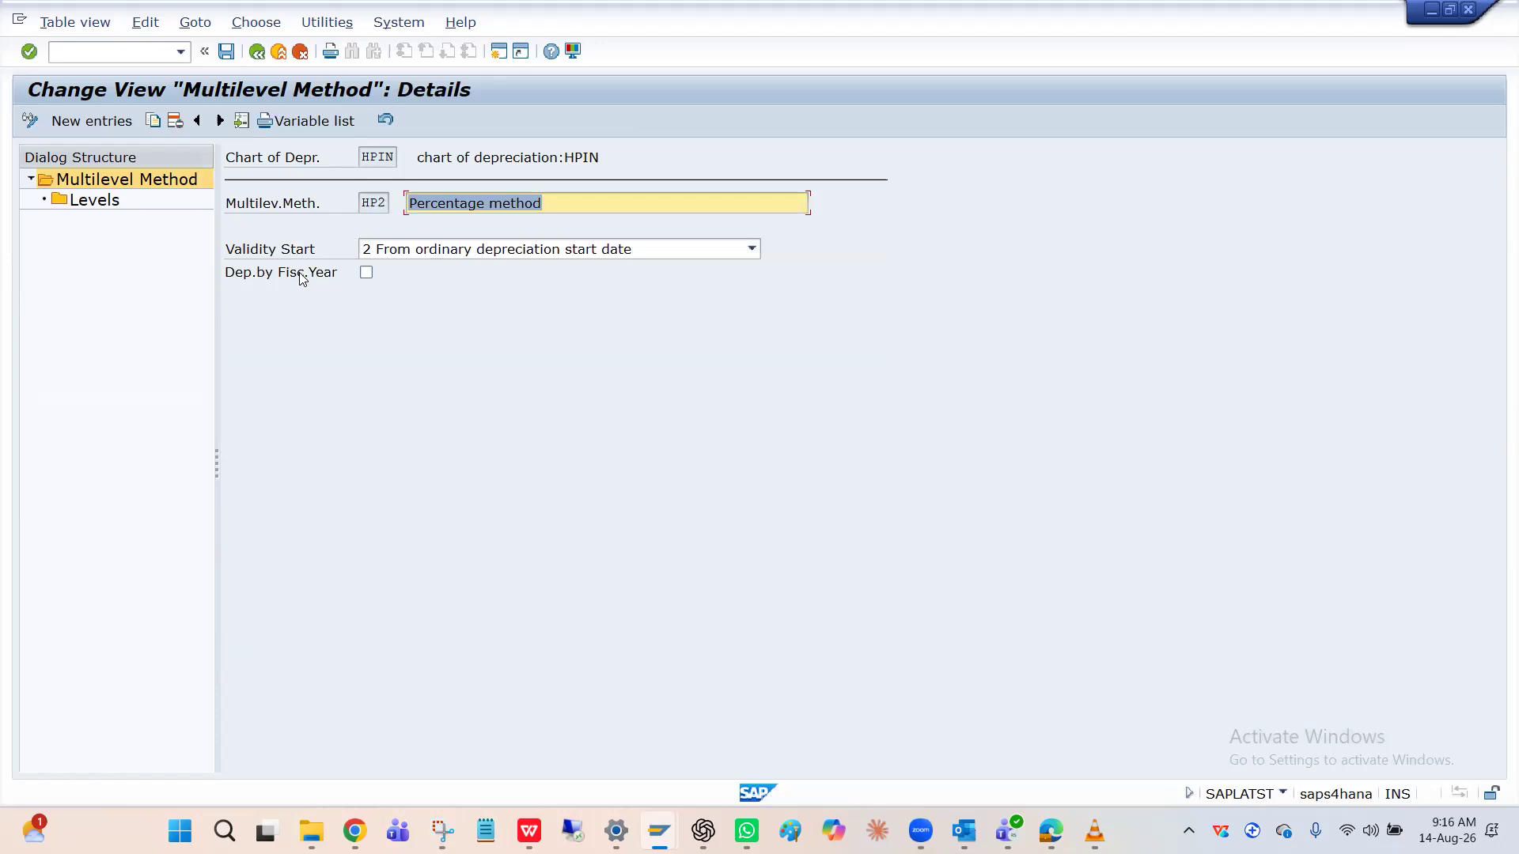
{"action": "left_click", "coordinate": [258, 51]}
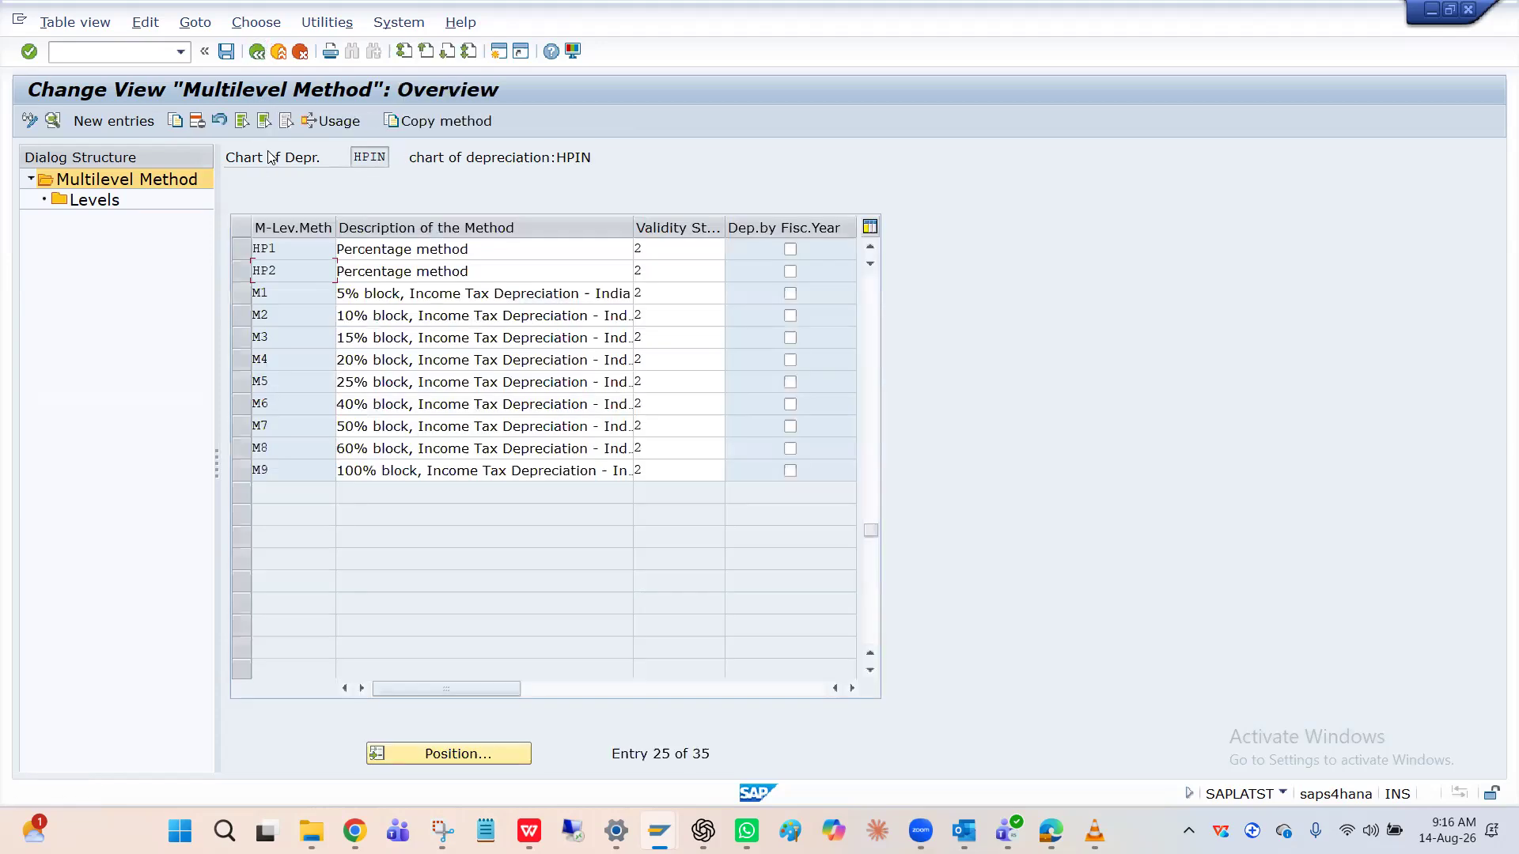
{"action": "double_click", "coordinate": [276, 255]}
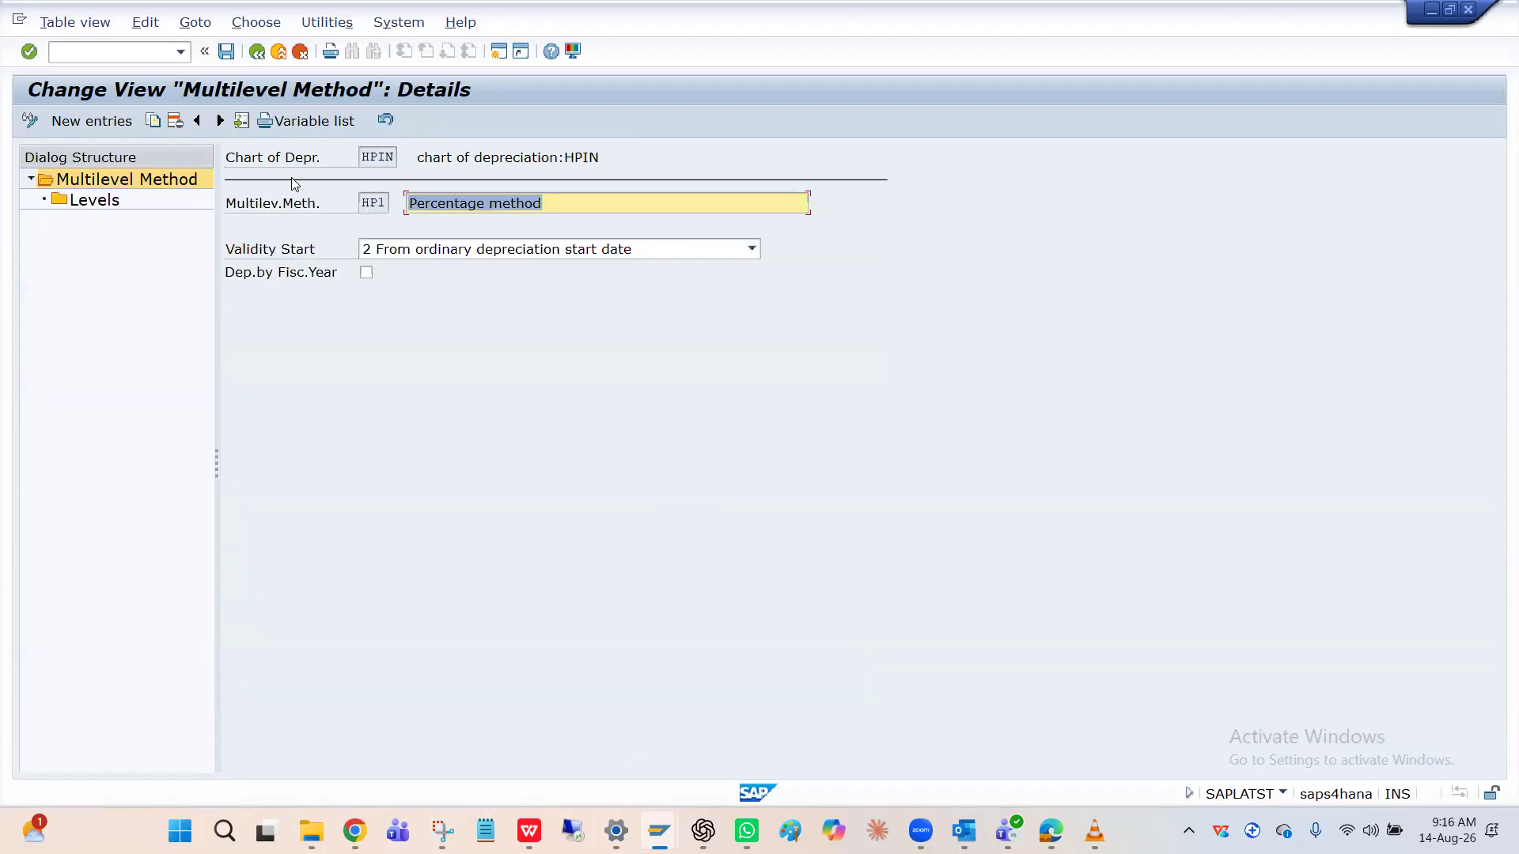
{"action": "left_click", "coordinate": [259, 52]}
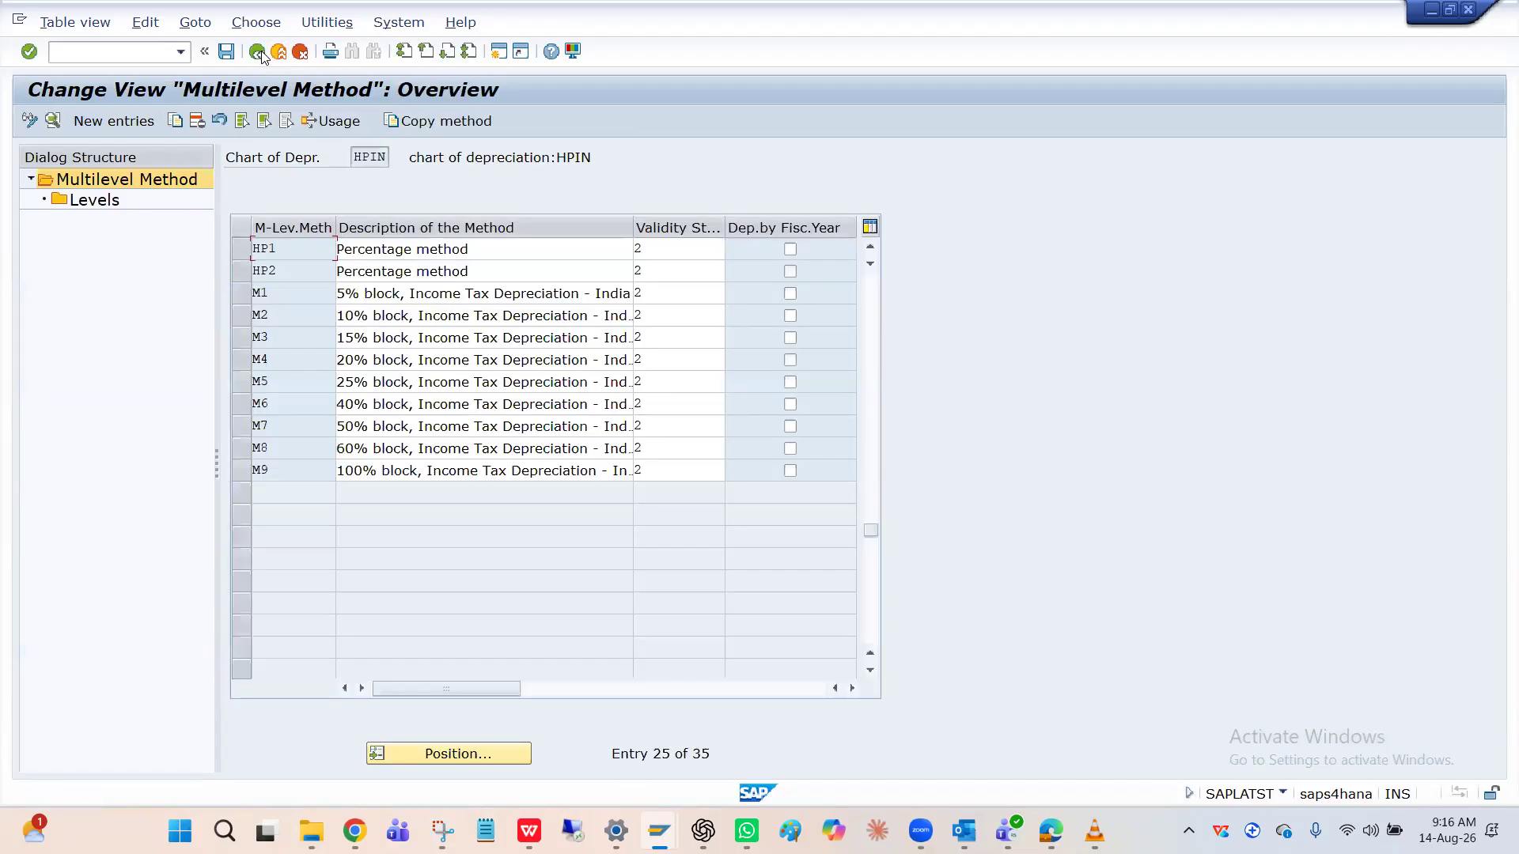
{"action": "left_click", "coordinate": [259, 52]}
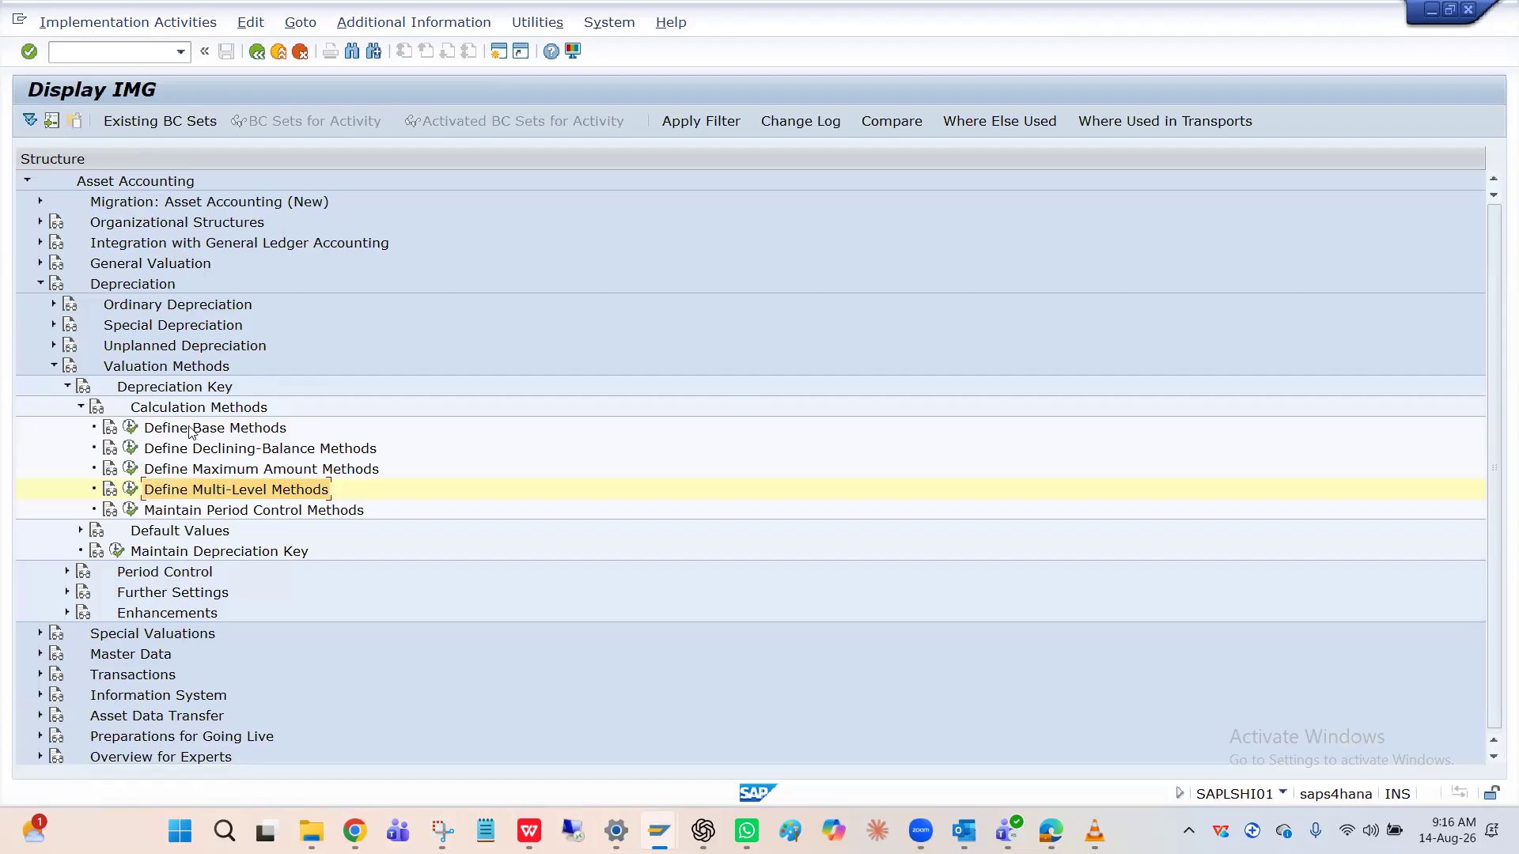
Step: Display the depreciation keys for chart of depreciation HPIN and position the list at the HP keys
{"action": "left_click", "coordinate": [182, 414]}
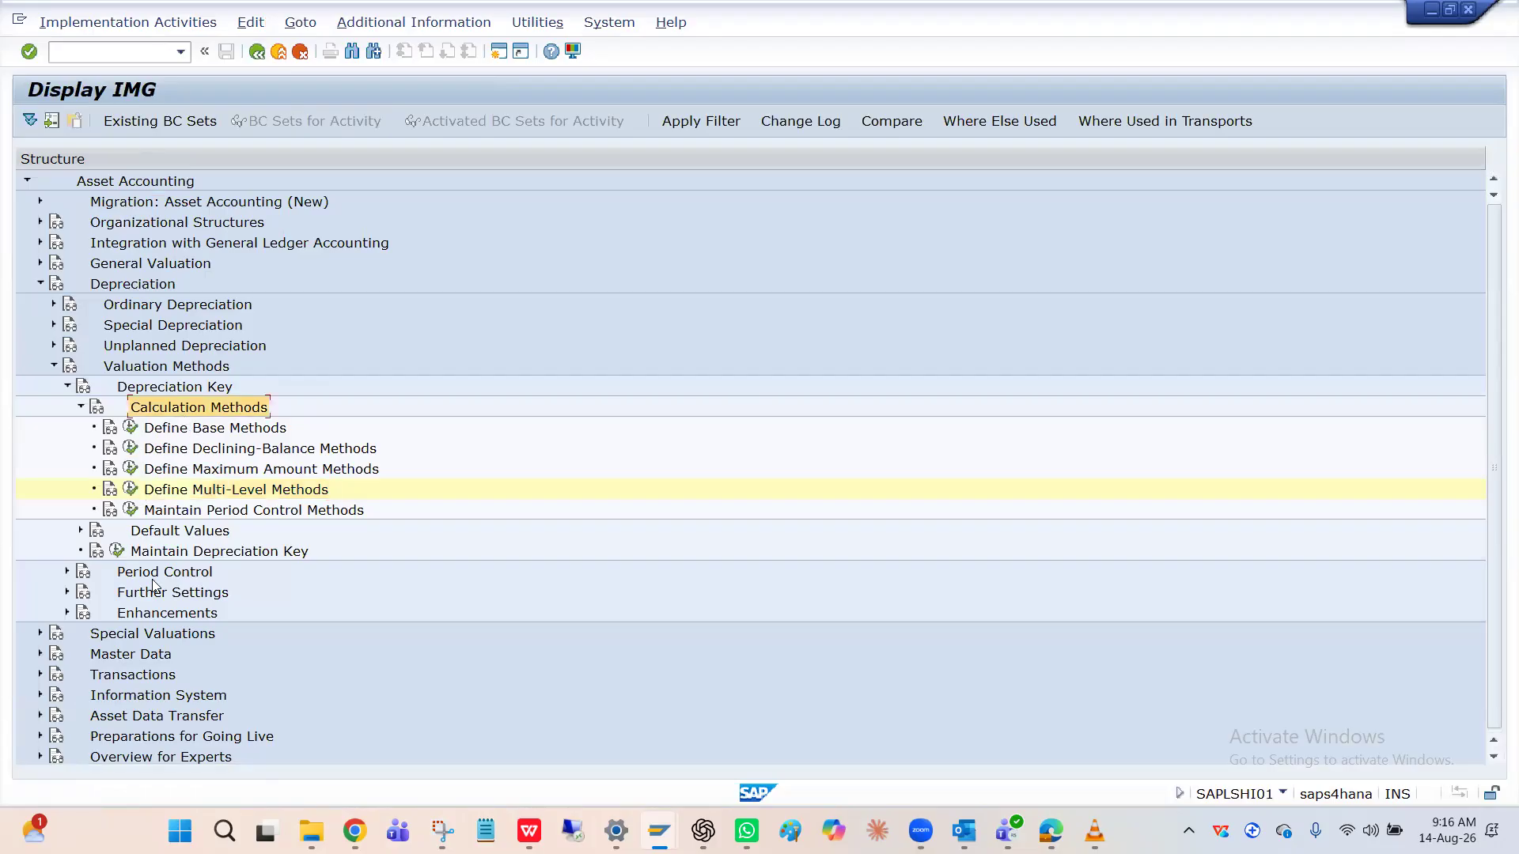
{"action": "left_click", "coordinate": [116, 551]}
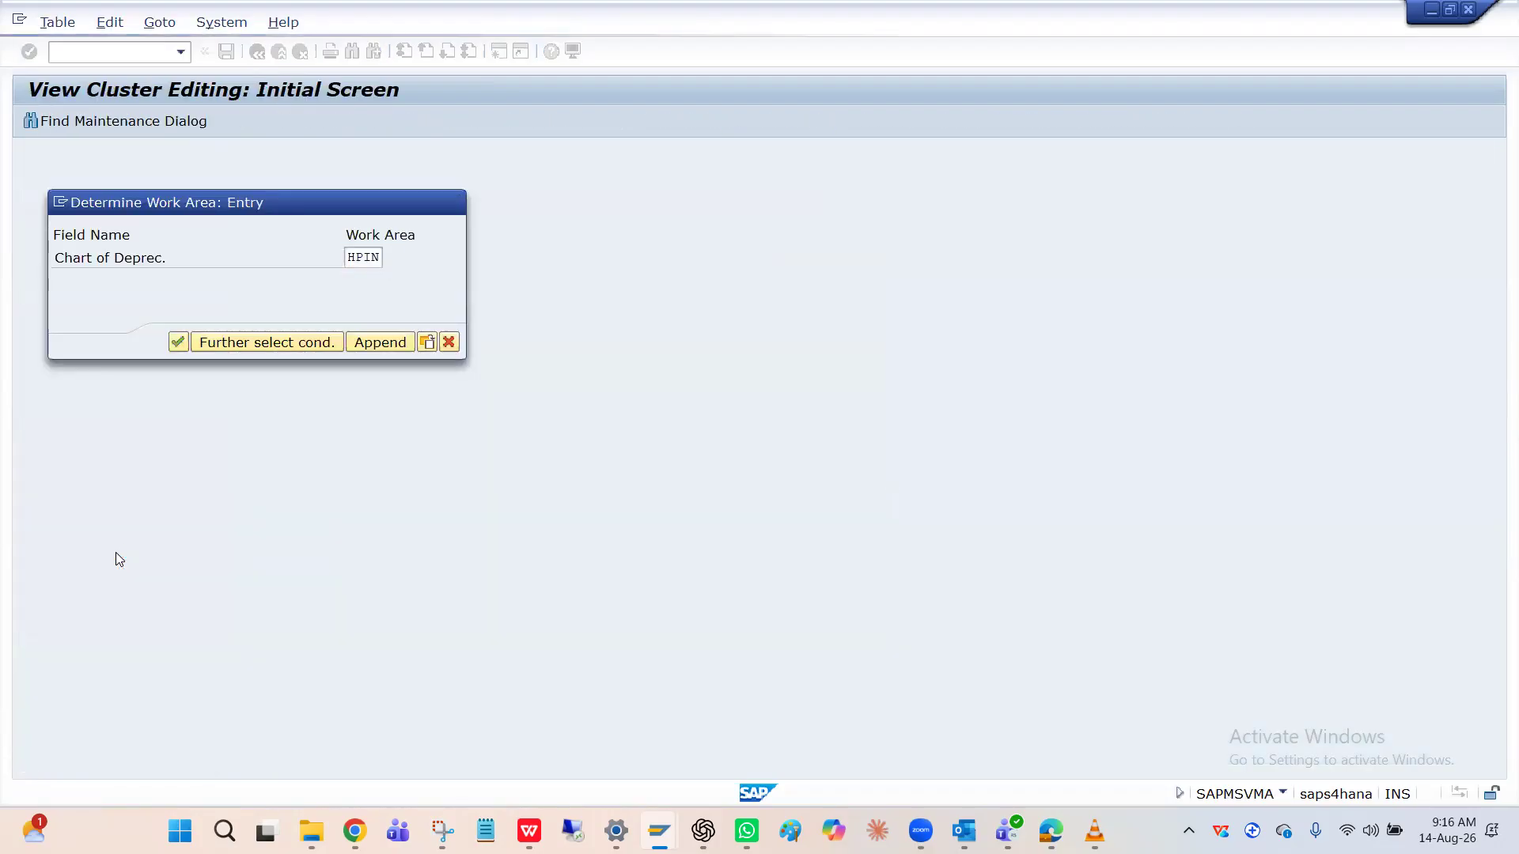
{"action": "key", "text": "Return"}
{"action": "left_click", "coordinate": [209, 532]}
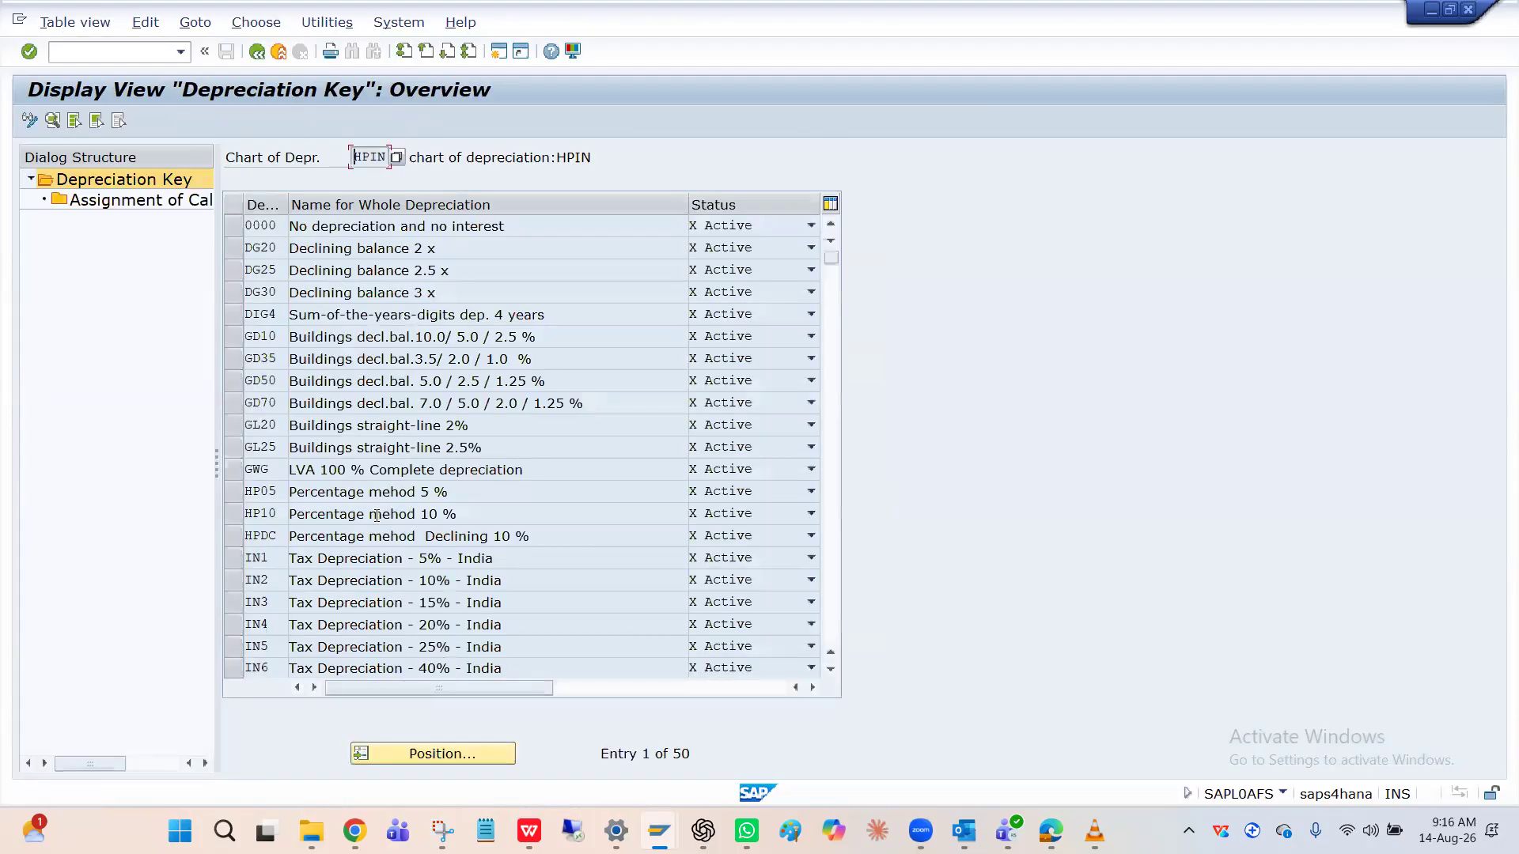
{"action": "left_click", "coordinate": [428, 752]}
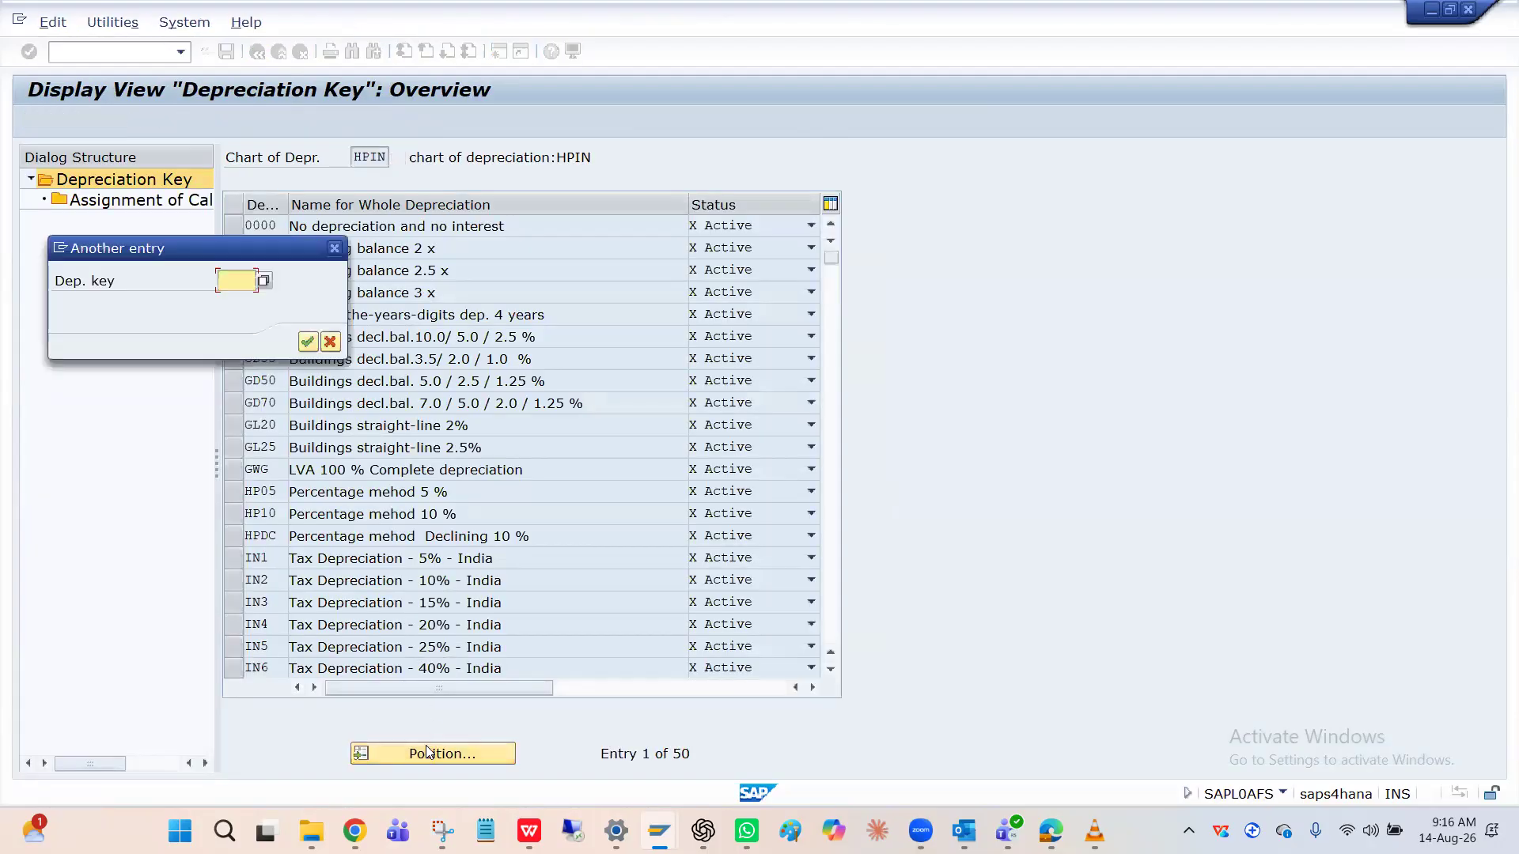
{"action": "type", "text": "hp"}
{"action": "key", "text": "Return"}
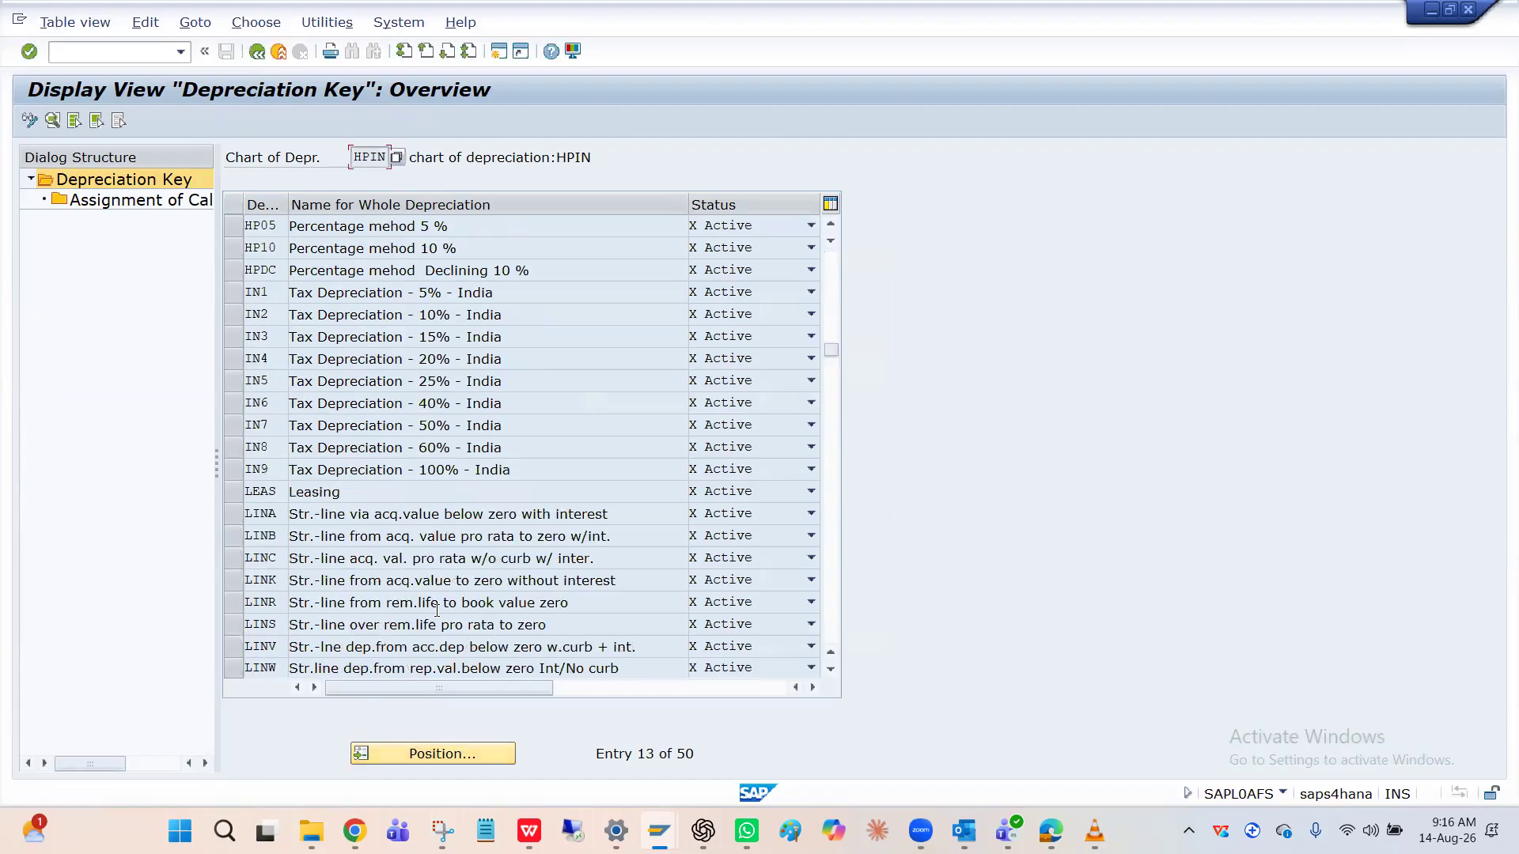
Step: View the calculation method assignment of depreciation key HP10, and return to the IMG structure
{"action": "left_click", "coordinate": [228, 246]}
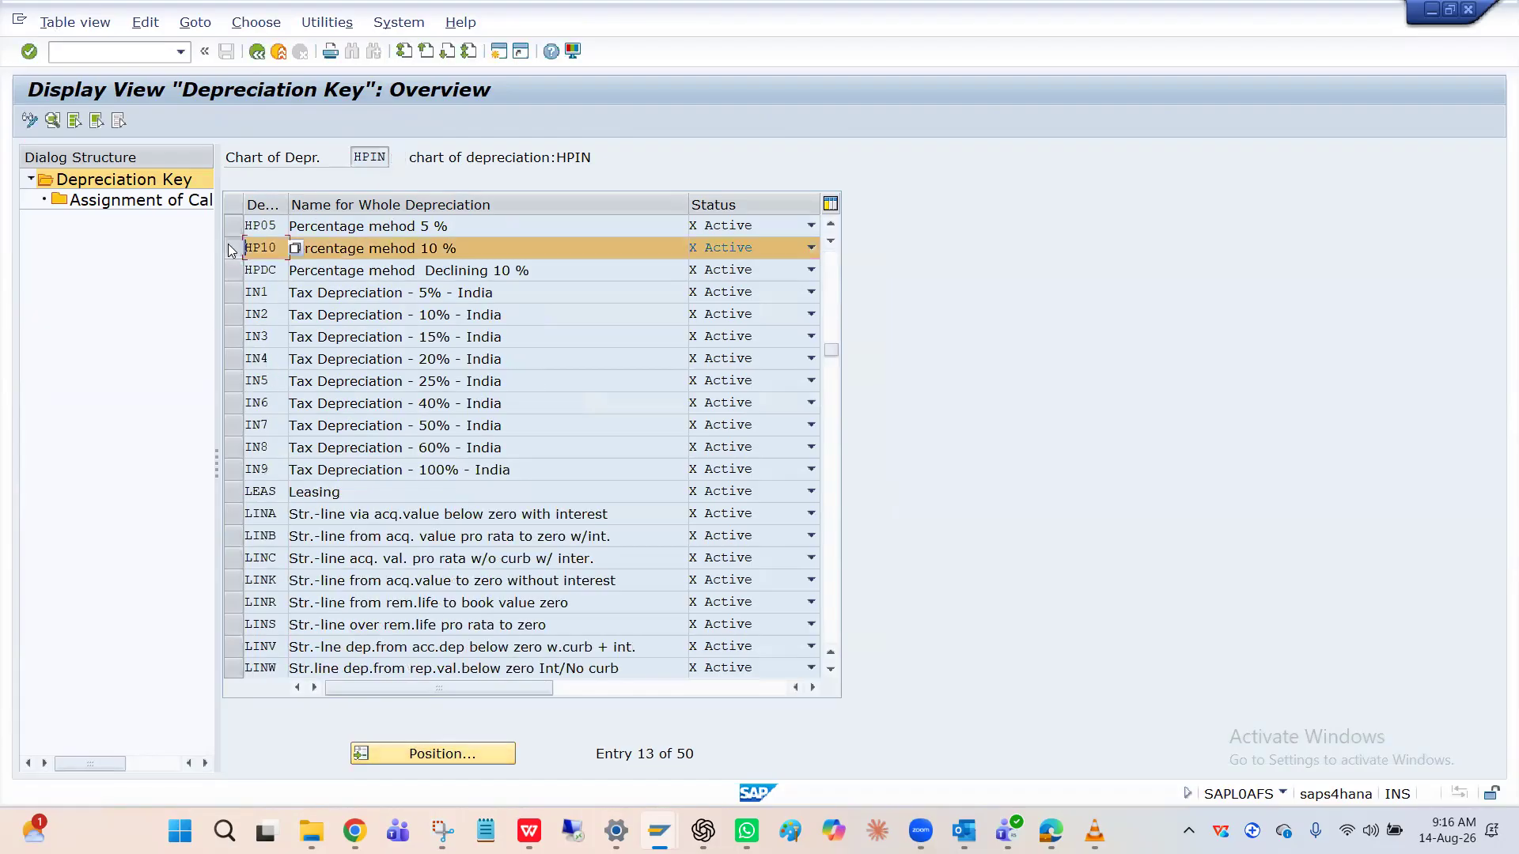
{"action": "double_click", "coordinate": [125, 204]}
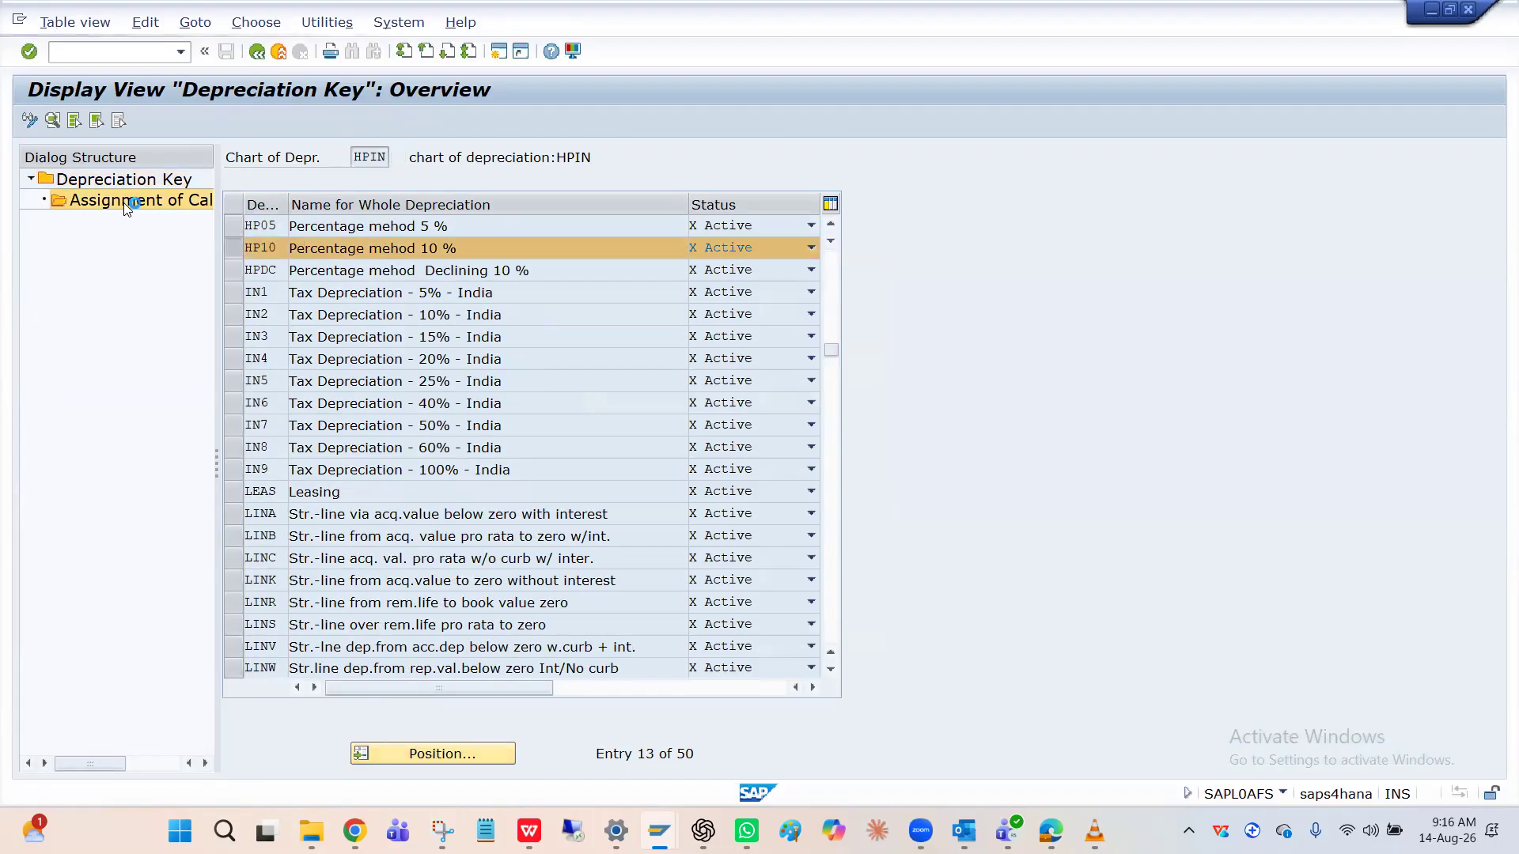
{"action": "left_click", "coordinate": [257, 54]}
{"action": "left_click", "coordinate": [257, 53]}
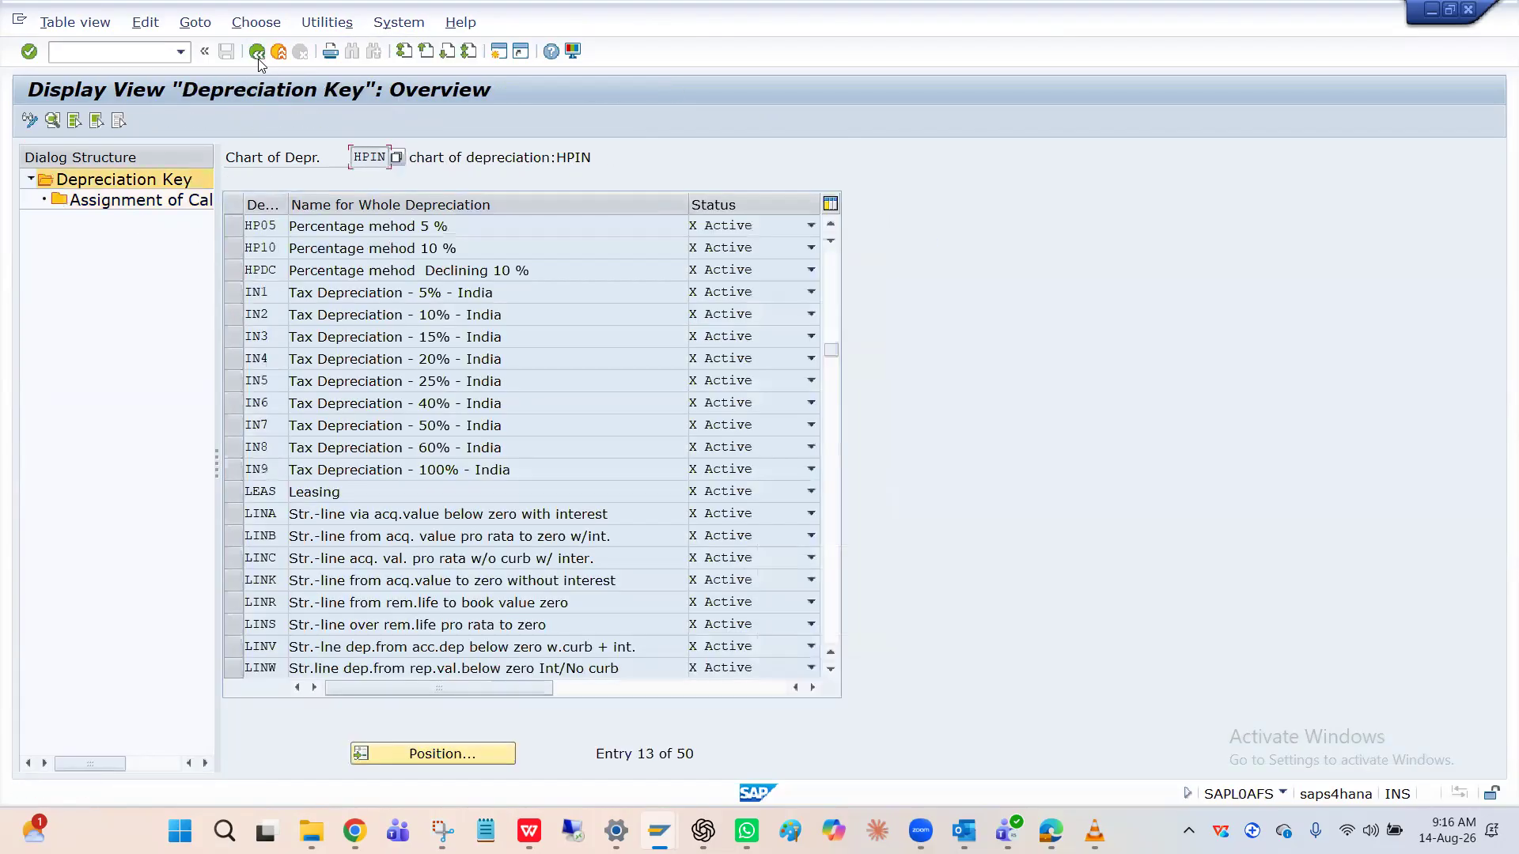
{"action": "left_click", "coordinate": [257, 53]}
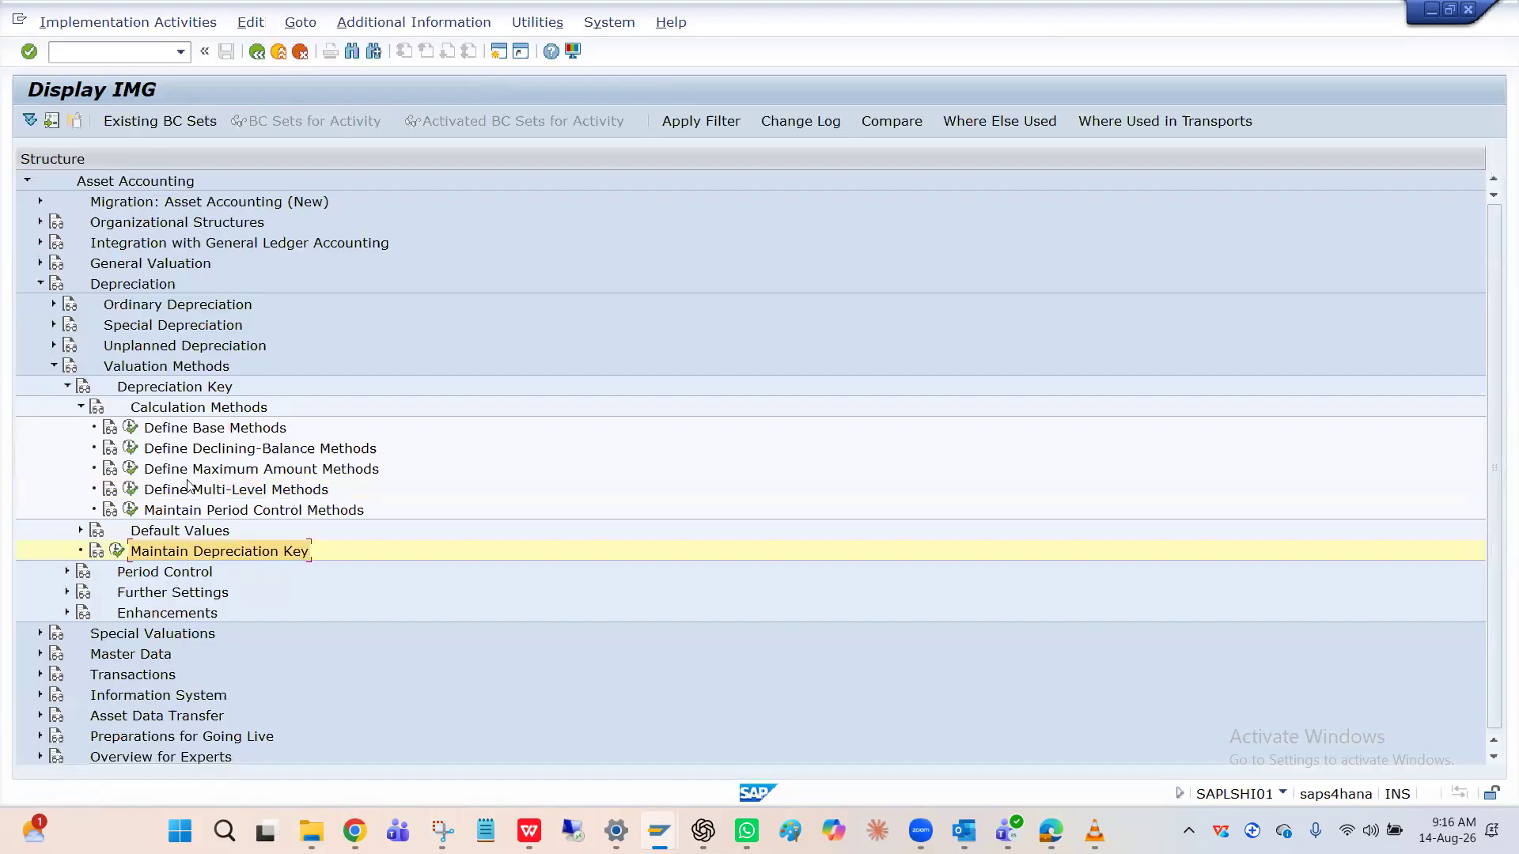
Step: Open the declining-balance methods for chart HPIN, select method 002, and check it against HPDC's assigned calculation methods
{"action": "left_click", "coordinate": [129, 450]}
{"action": "key", "text": "Return"}
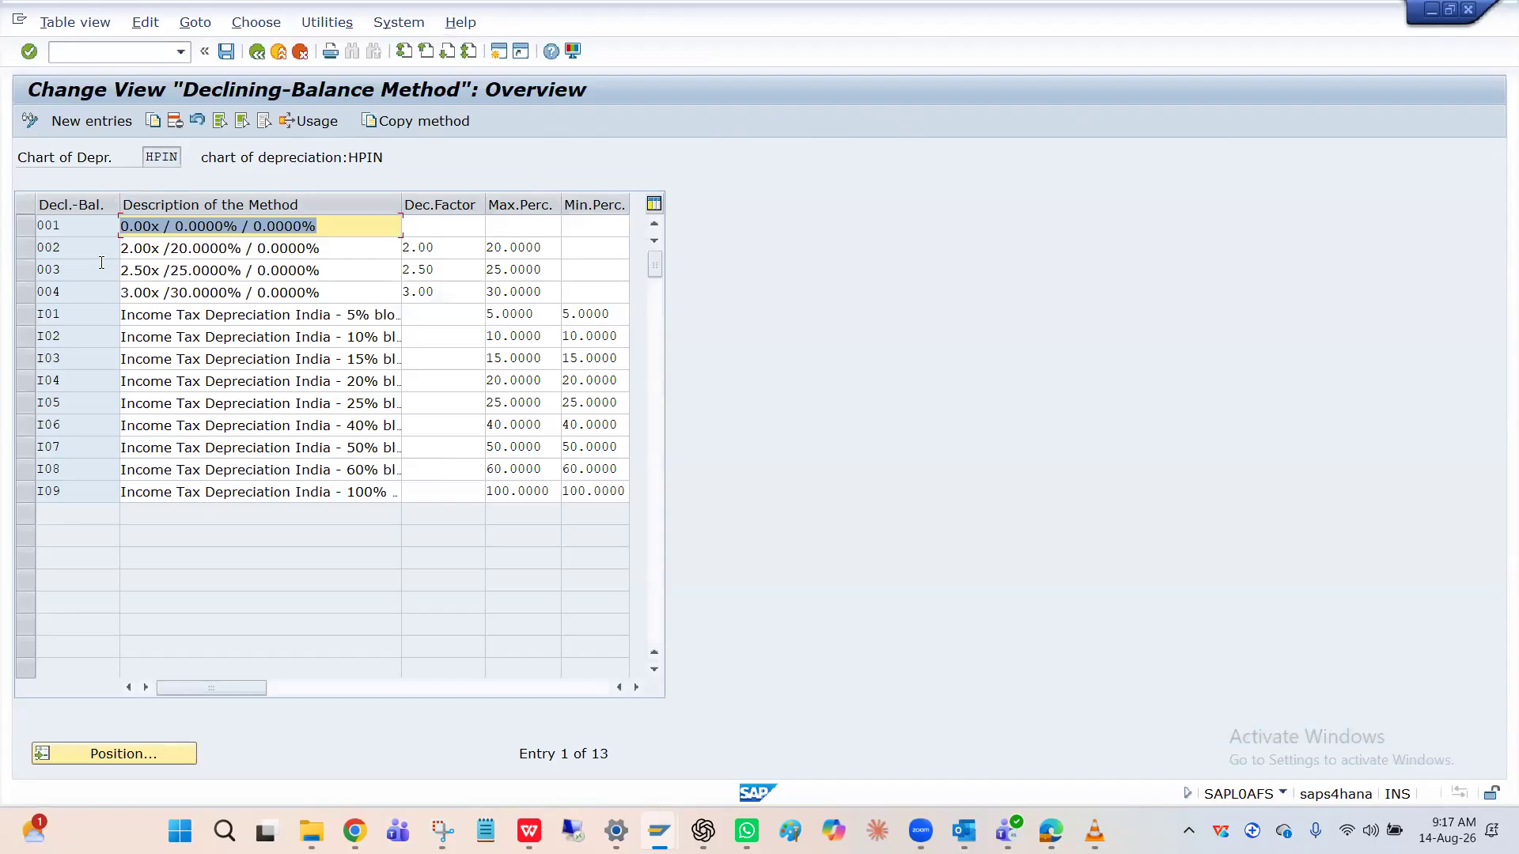
{"action": "left_click", "coordinate": [82, 228]}
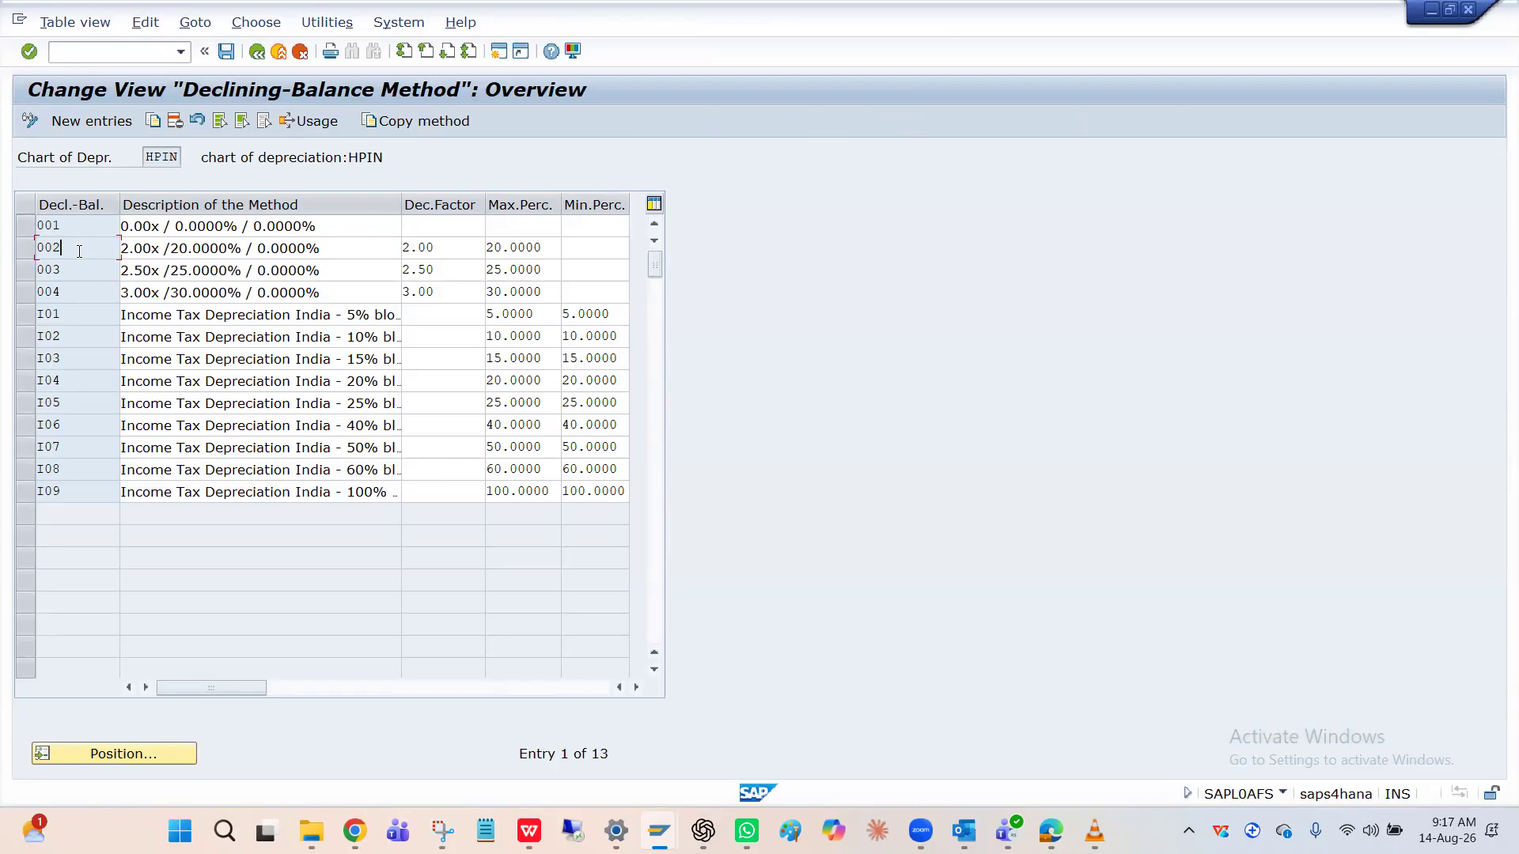
{"action": "double_click", "coordinate": [82, 250]}
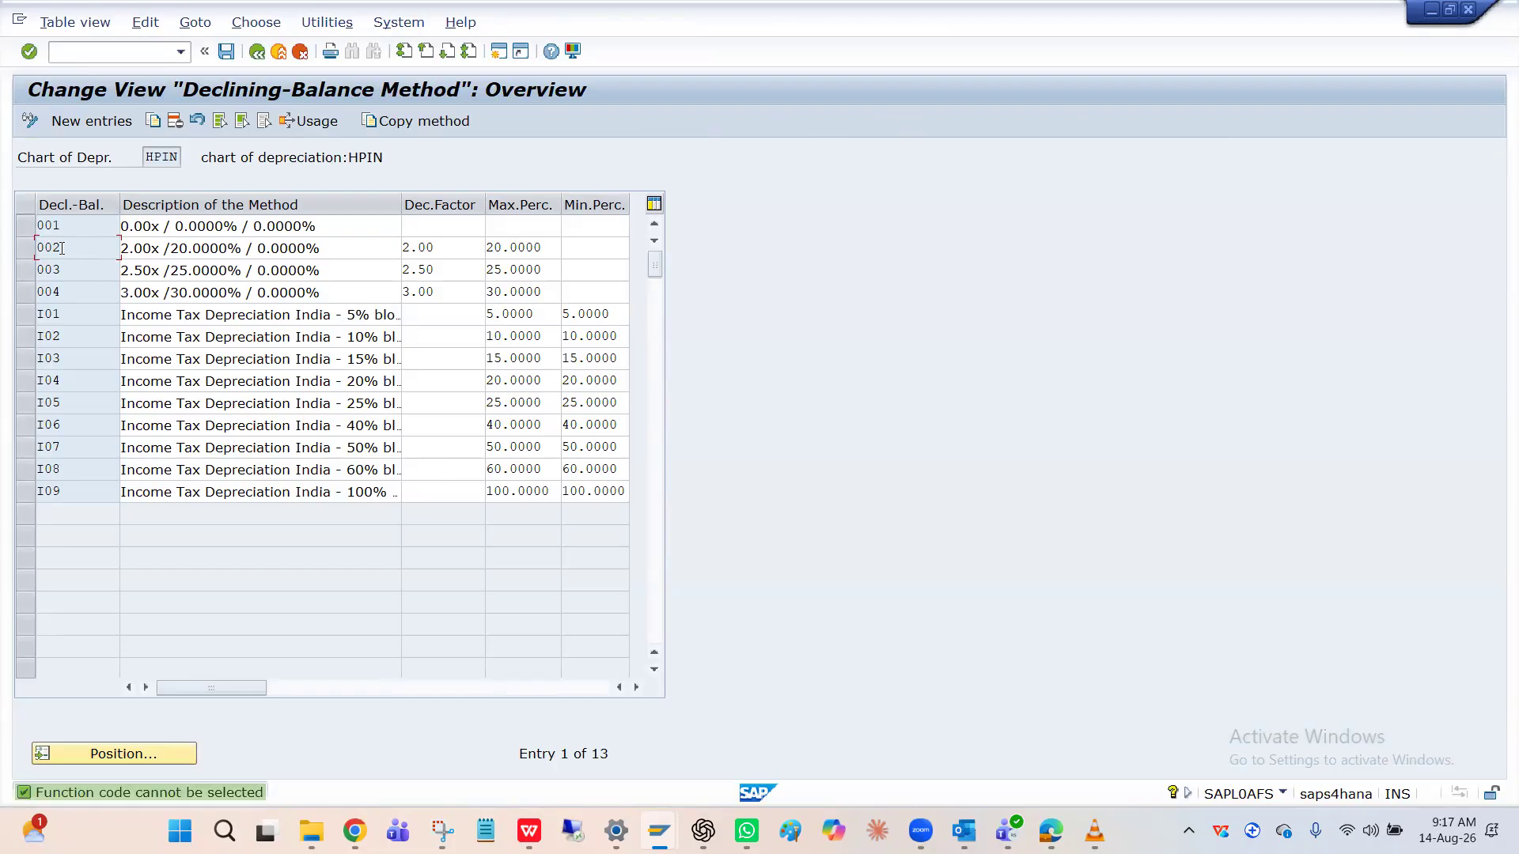
{"action": "left_click", "coordinate": [24, 252]}
{"action": "key", "text": "alt+Tab"}
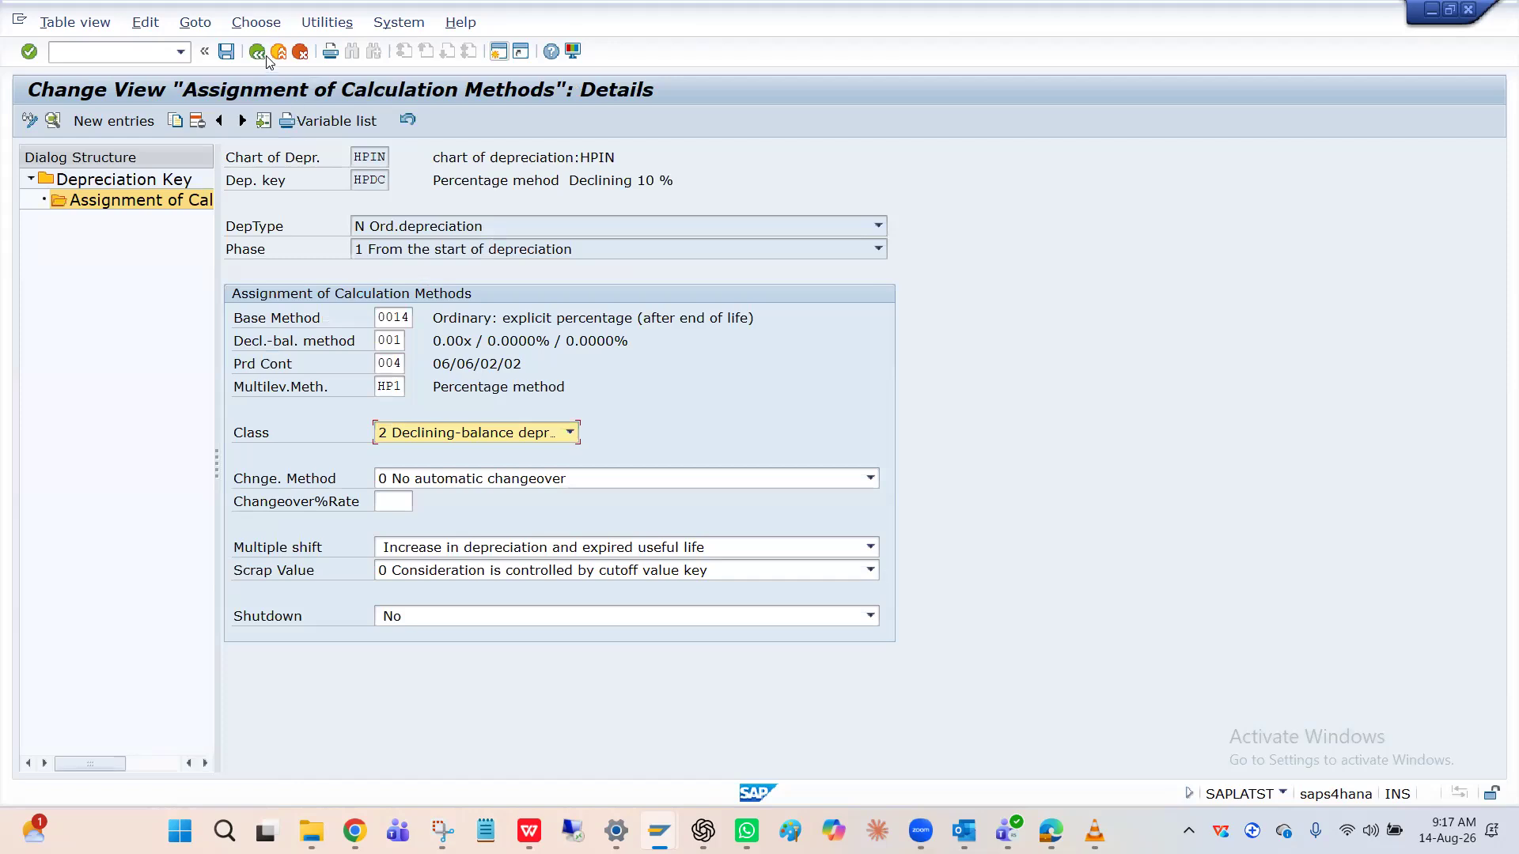
{"action": "key", "text": "alt+Tab"}
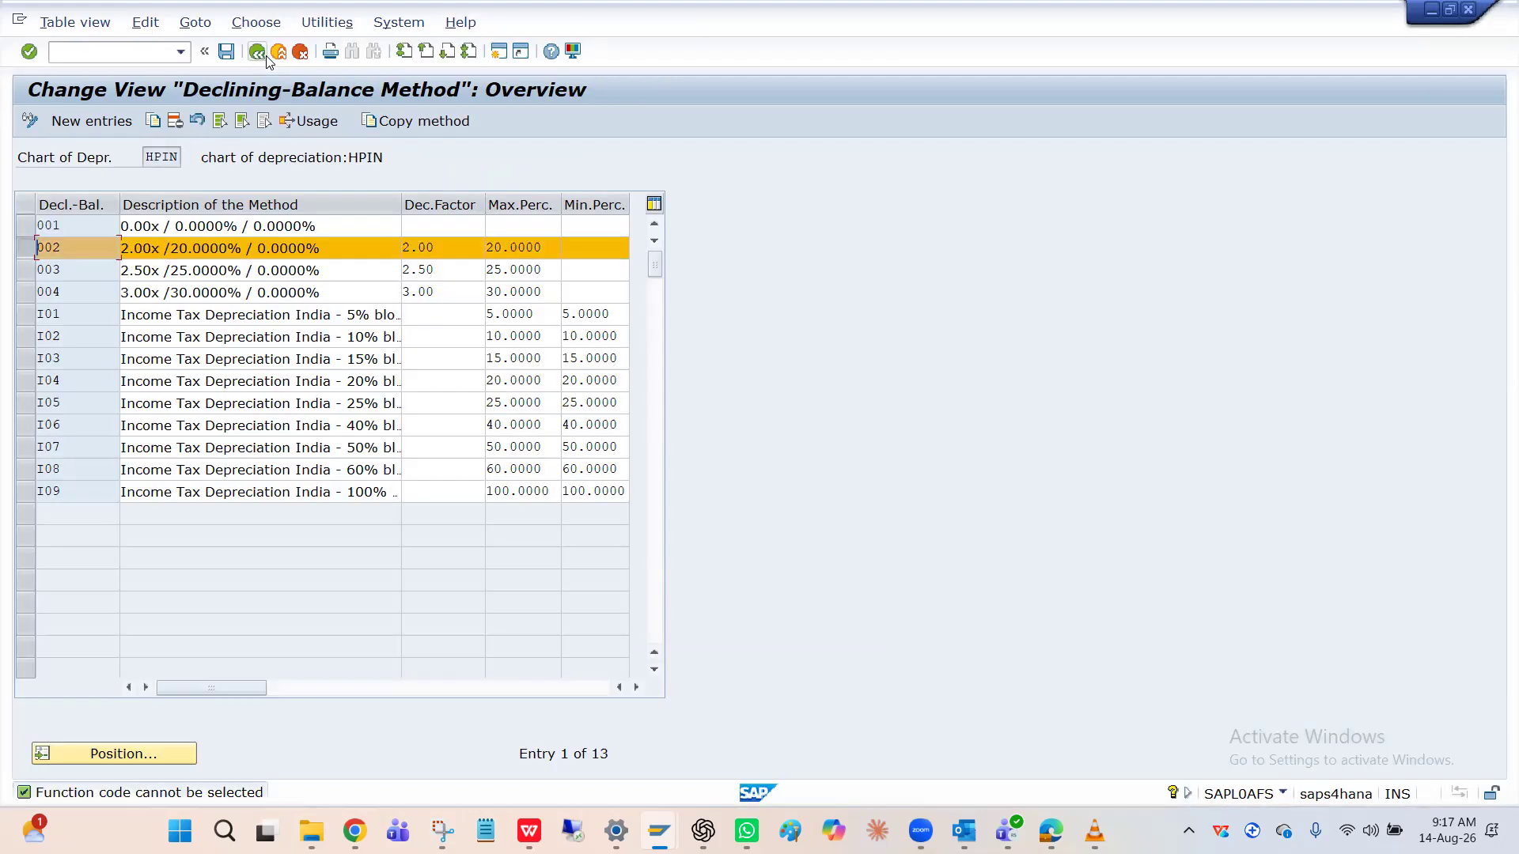
Step: Review the factor and percentage settings of declining-balance method 002, and return to the IMG structure
{"action": "double_click", "coordinate": [84, 249]}
{"action": "left_click", "coordinate": [348, 254]}
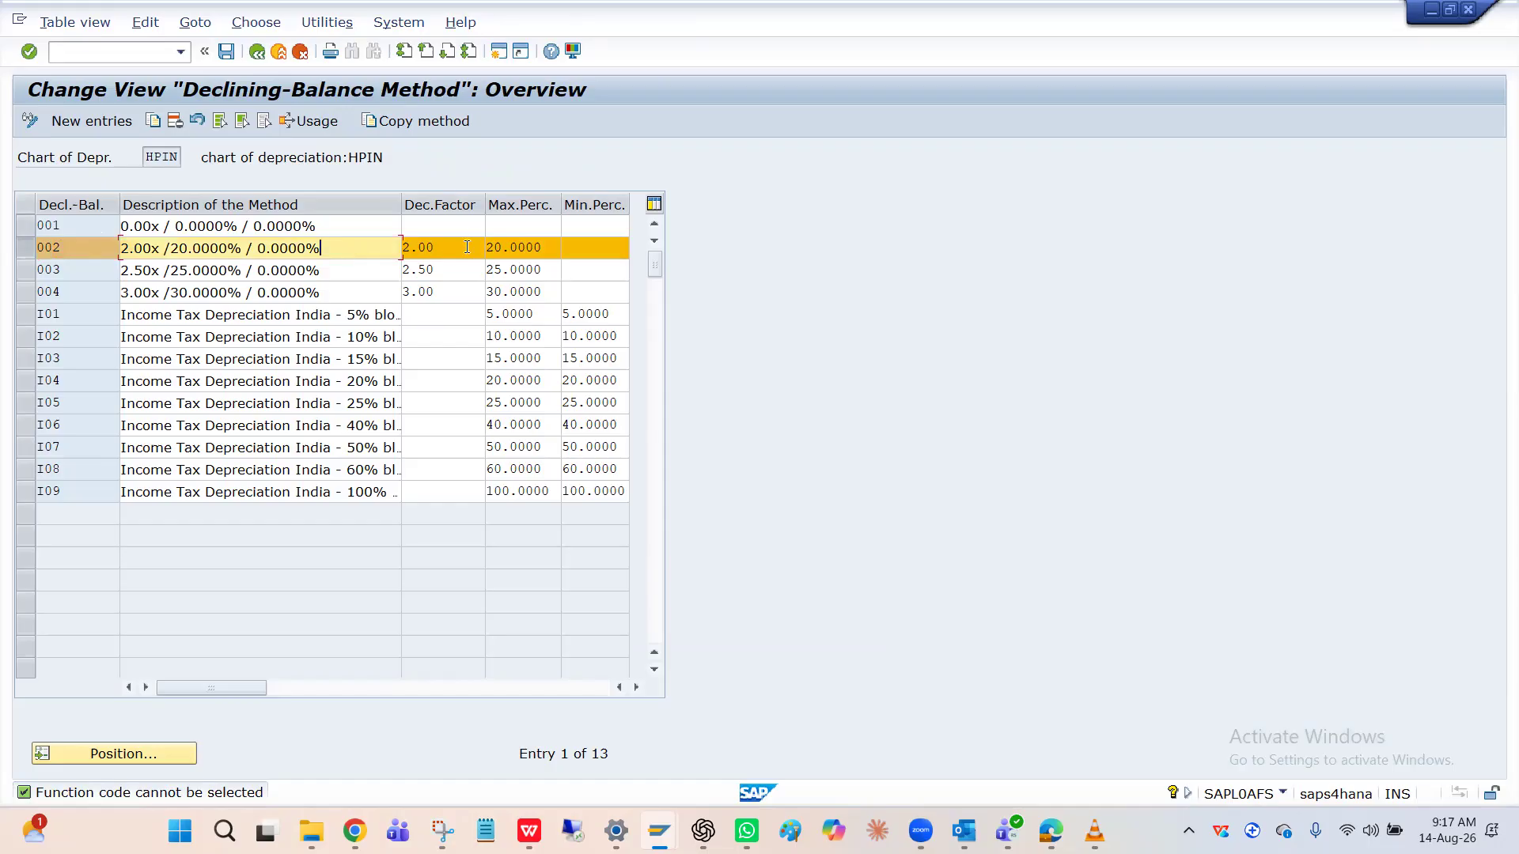
{"action": "left_click", "coordinate": [80, 249]}
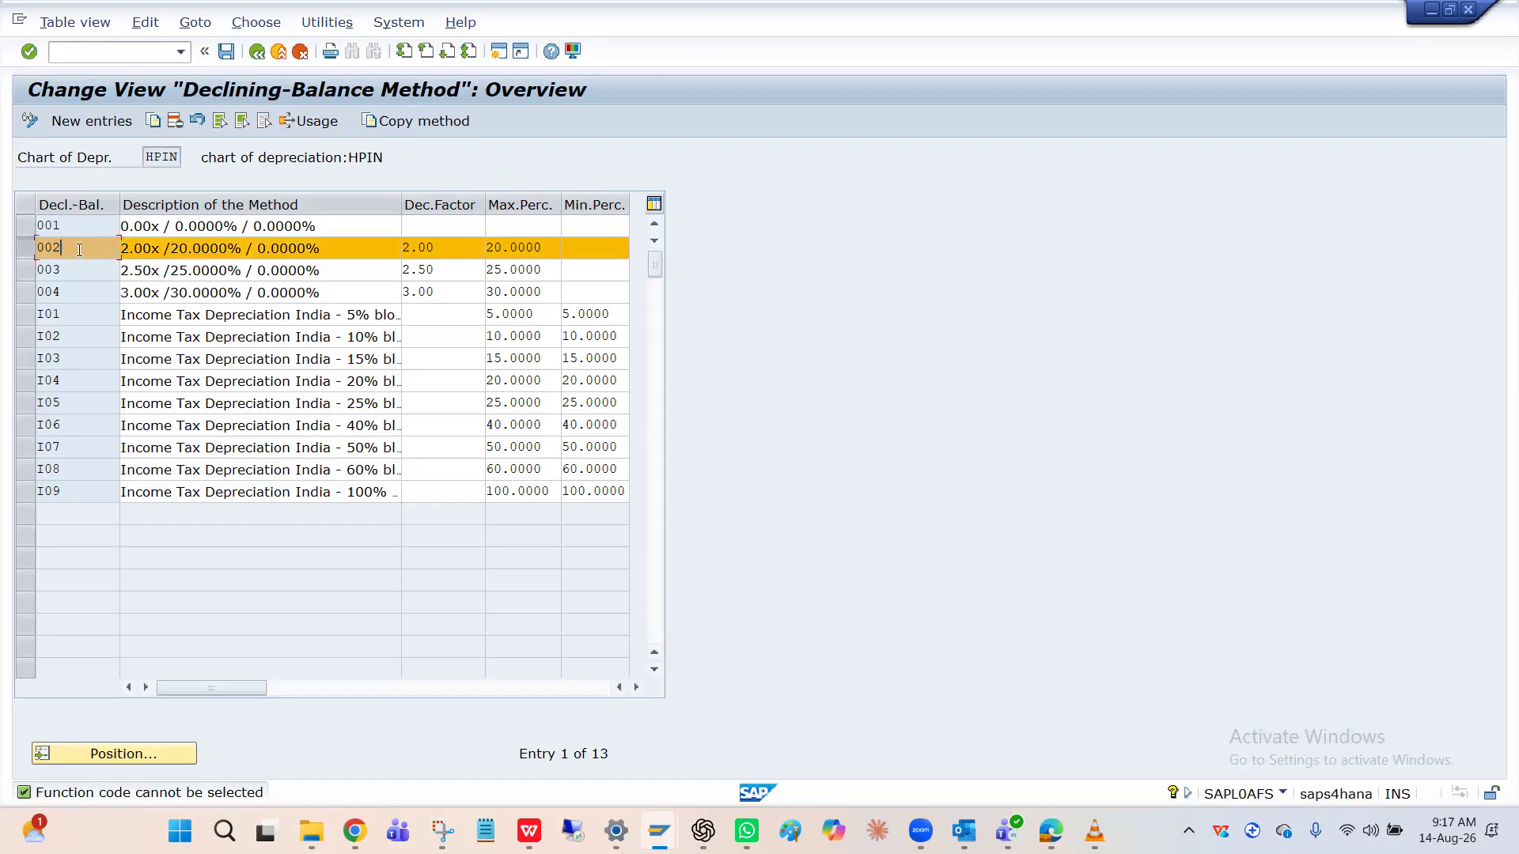
{"action": "left_click_drag", "start_coordinate": [79, 249], "coordinate": [23, 253]}
{"action": "left_click", "coordinate": [257, 51]}
{"action": "left_click", "coordinate": [258, 51]}
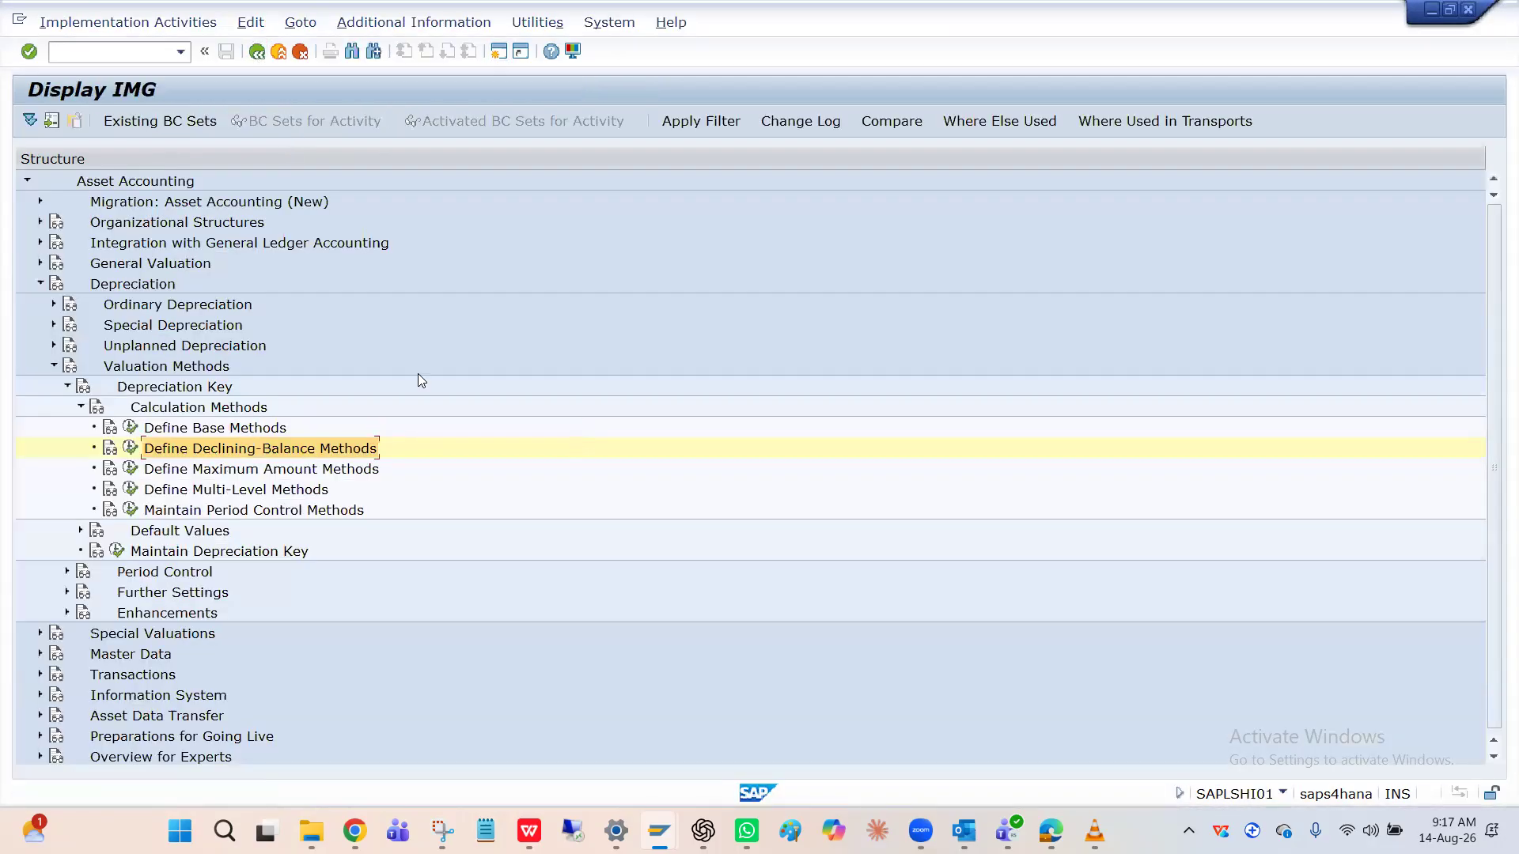
Step: Display the multilevel methods for chart of depreciation HPIN, locate method HP2, and open its details and levels
{"action": "left_click", "coordinate": [131, 489]}
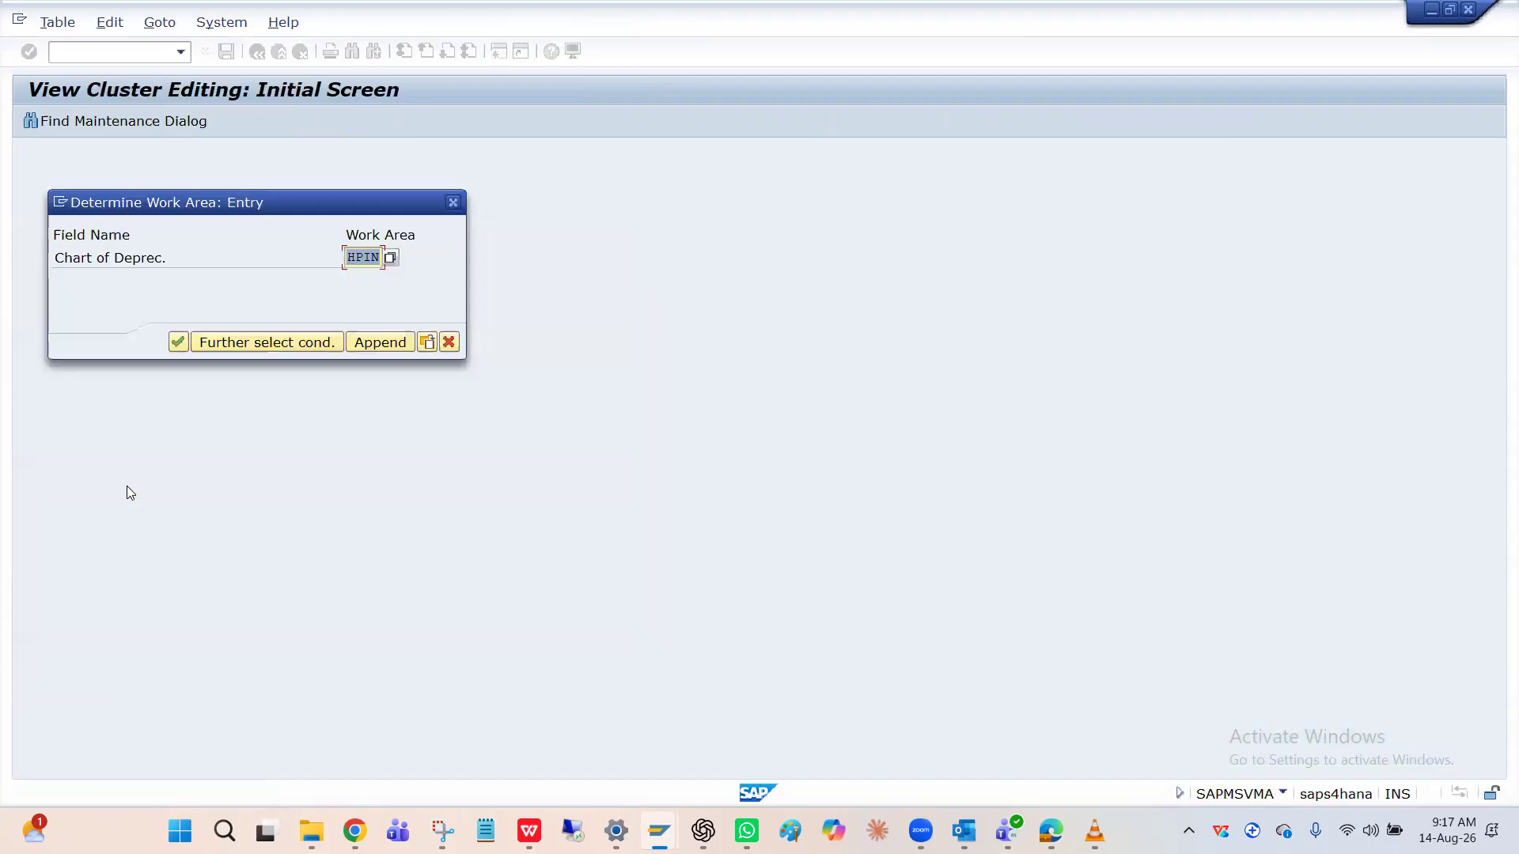
{"action": "key", "text": "Return"}
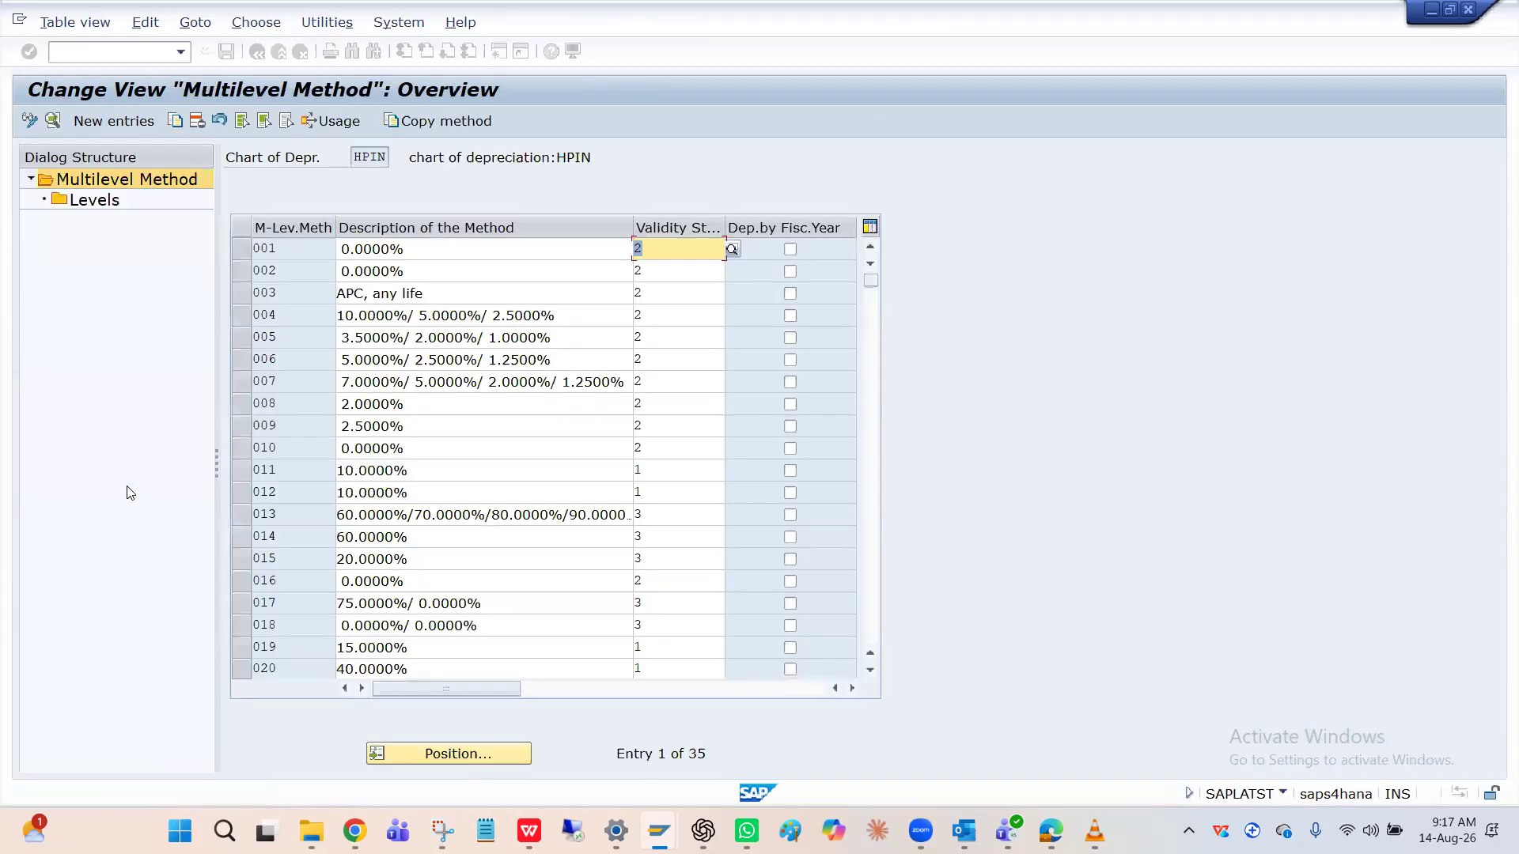
{"action": "left_click", "coordinate": [426, 755]}
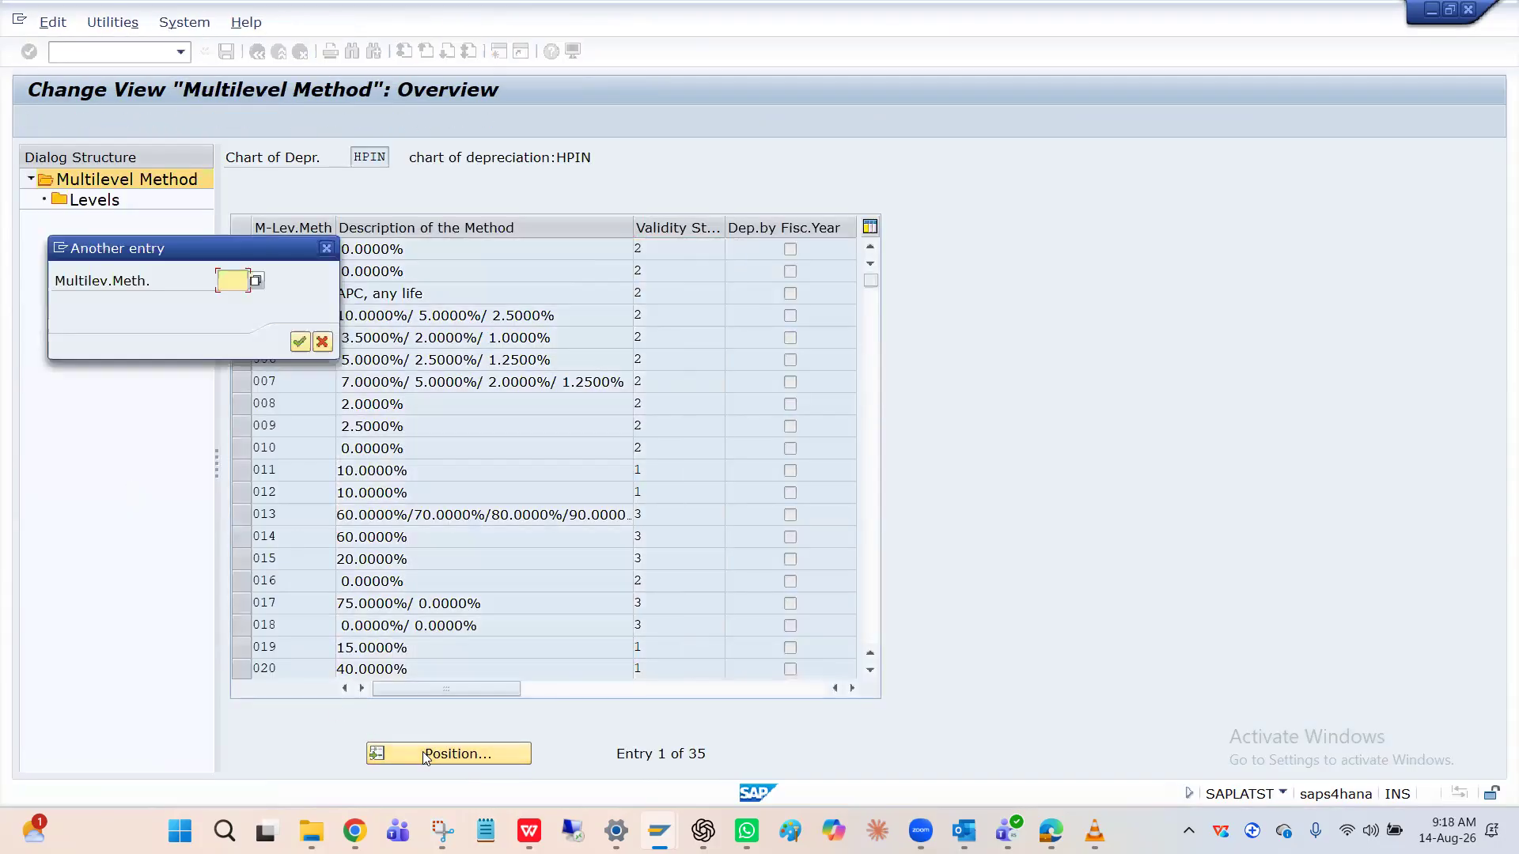
{"action": "key", "text": "Down"}
{"action": "key", "text": "Return"}
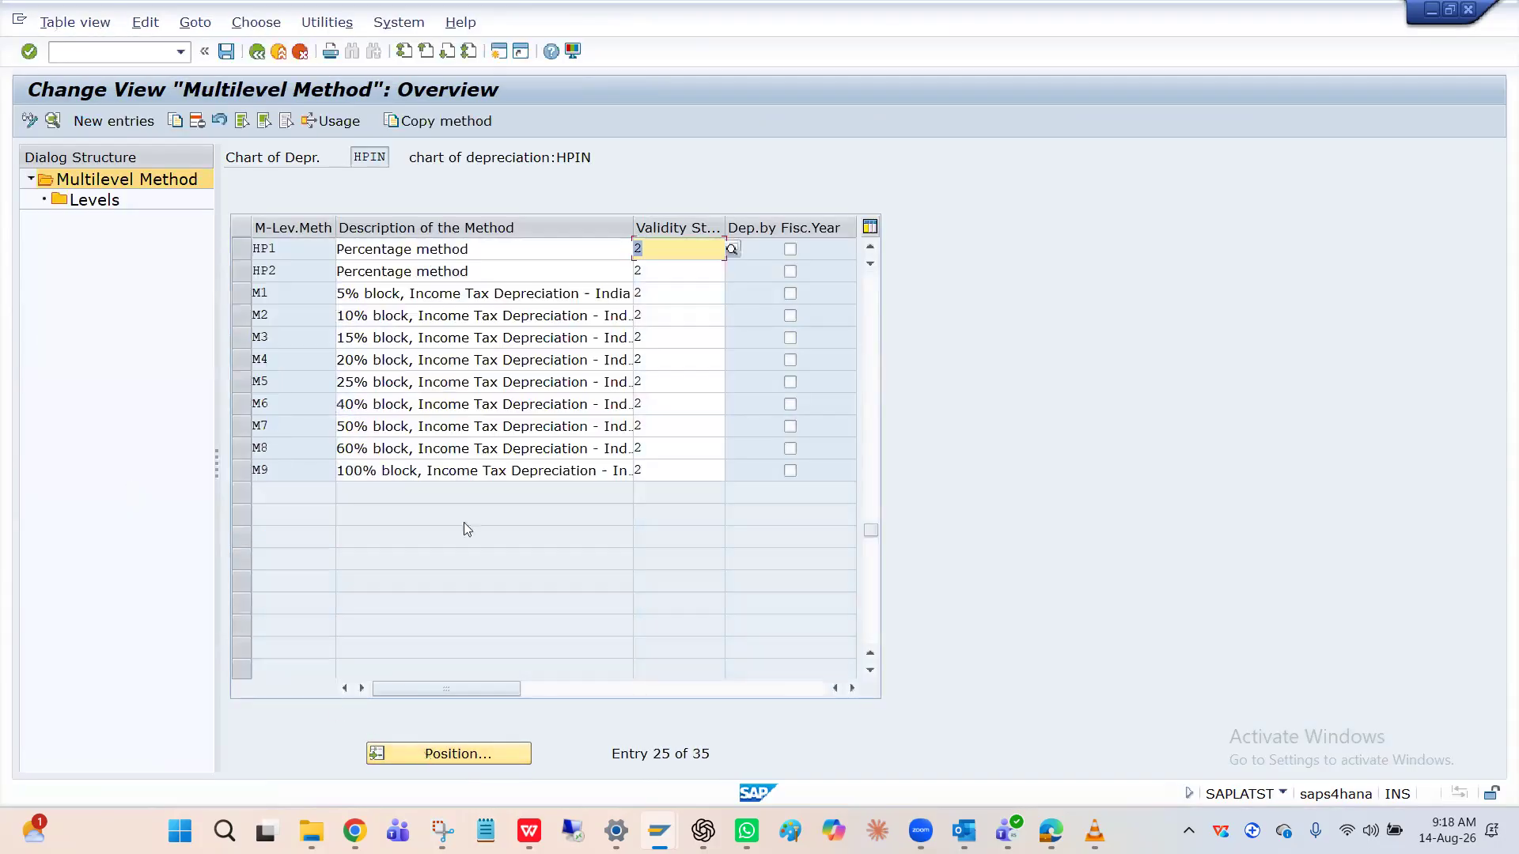
{"action": "double_click", "coordinate": [280, 270]}
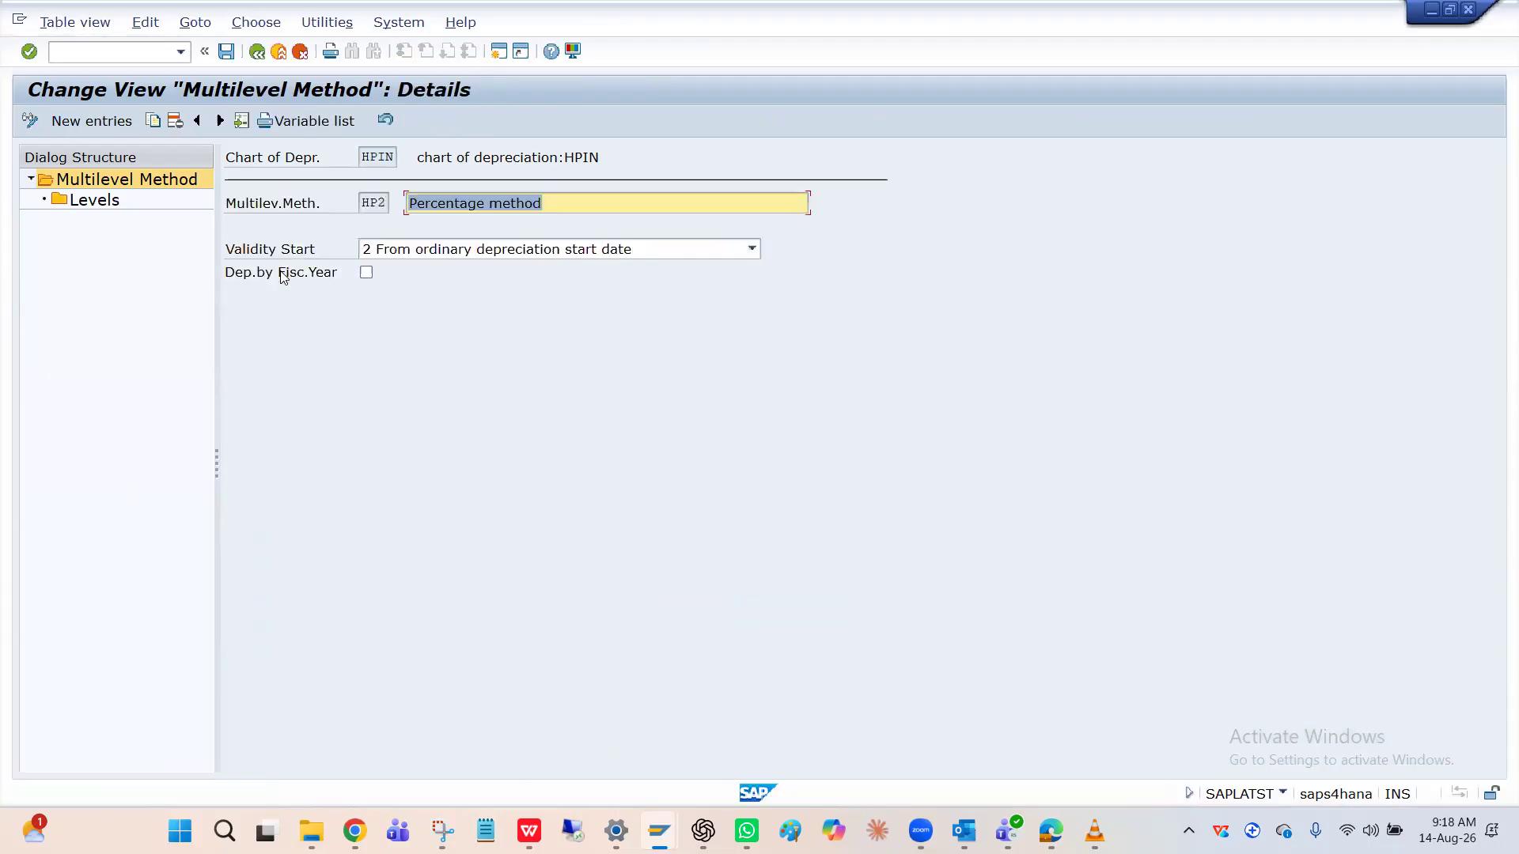
{"action": "double_click", "coordinate": [109, 203]}
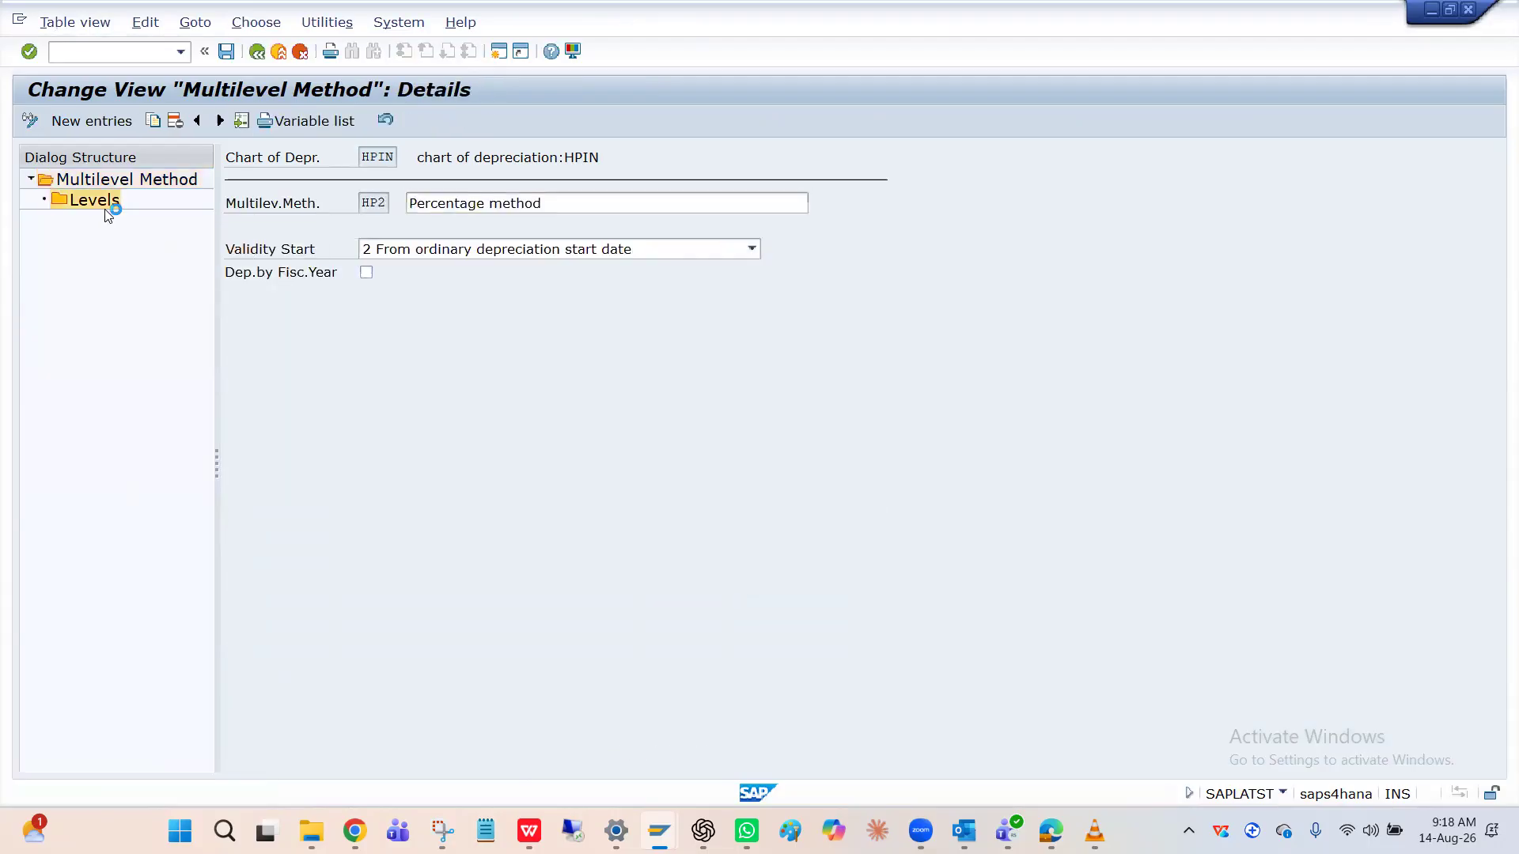
Step: Recheck the HP2 multilevel method's details, then leave the multilevel methods for the IMG structure
{"action": "left_click", "coordinate": [263, 61]}
{"action": "left_click", "coordinate": [263, 60]}
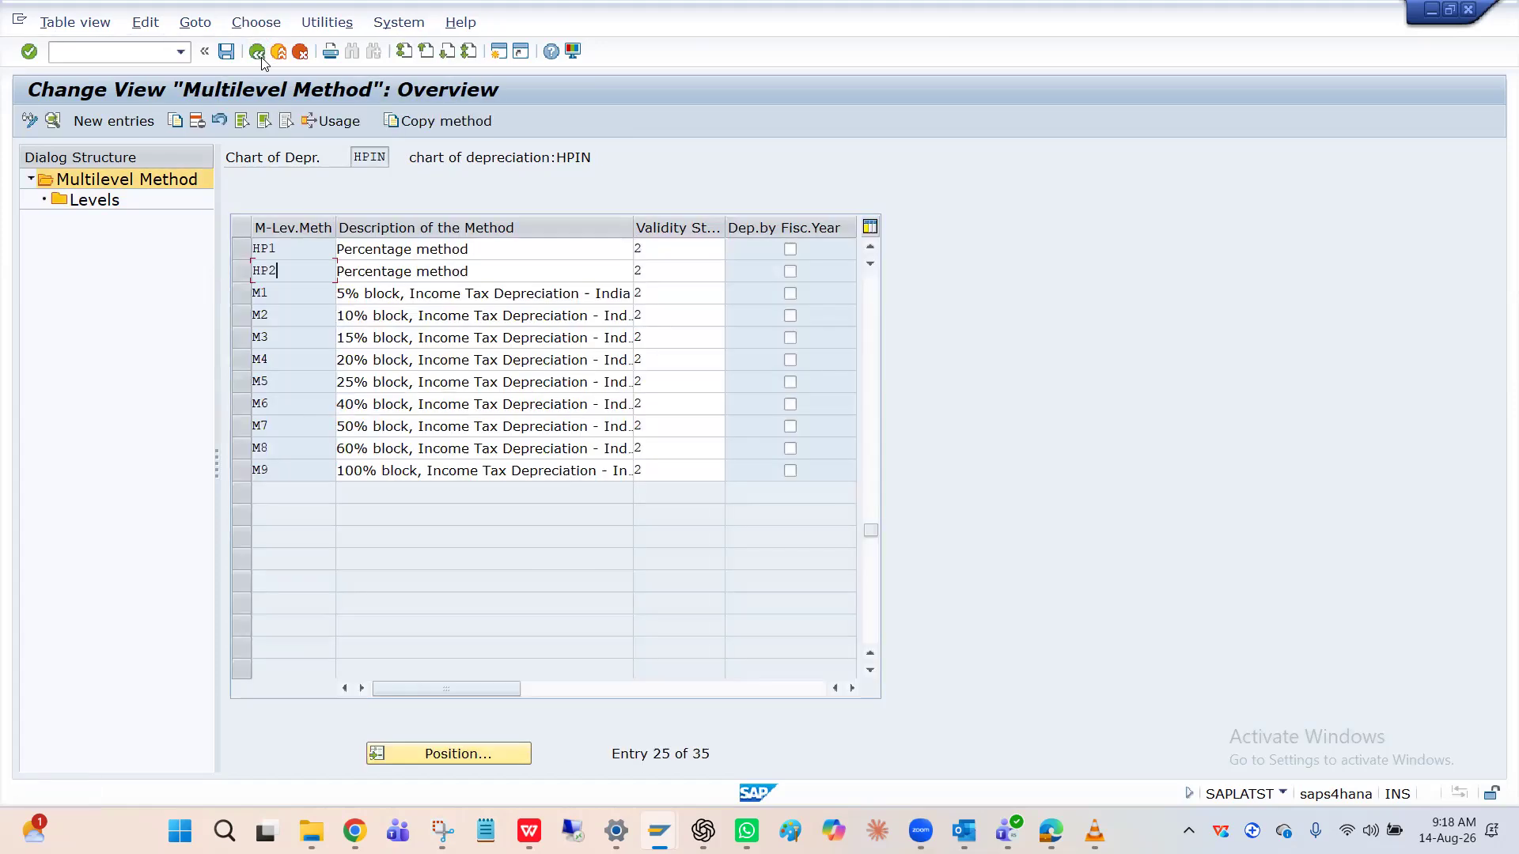
{"action": "double_click", "coordinate": [281, 270]}
{"action": "left_click", "coordinate": [263, 62]}
{"action": "left_click", "coordinate": [259, 53]}
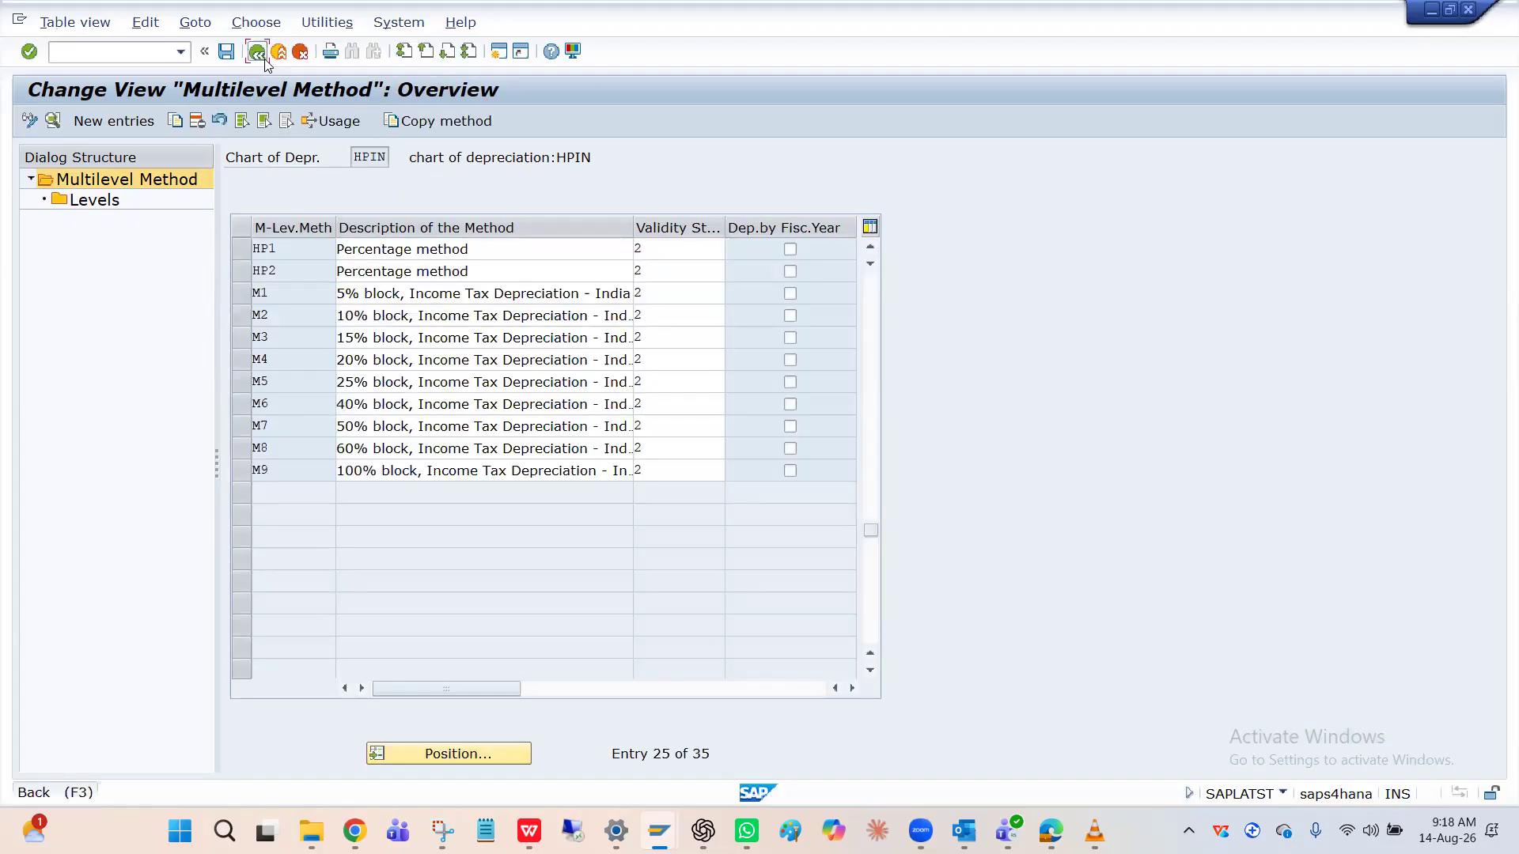
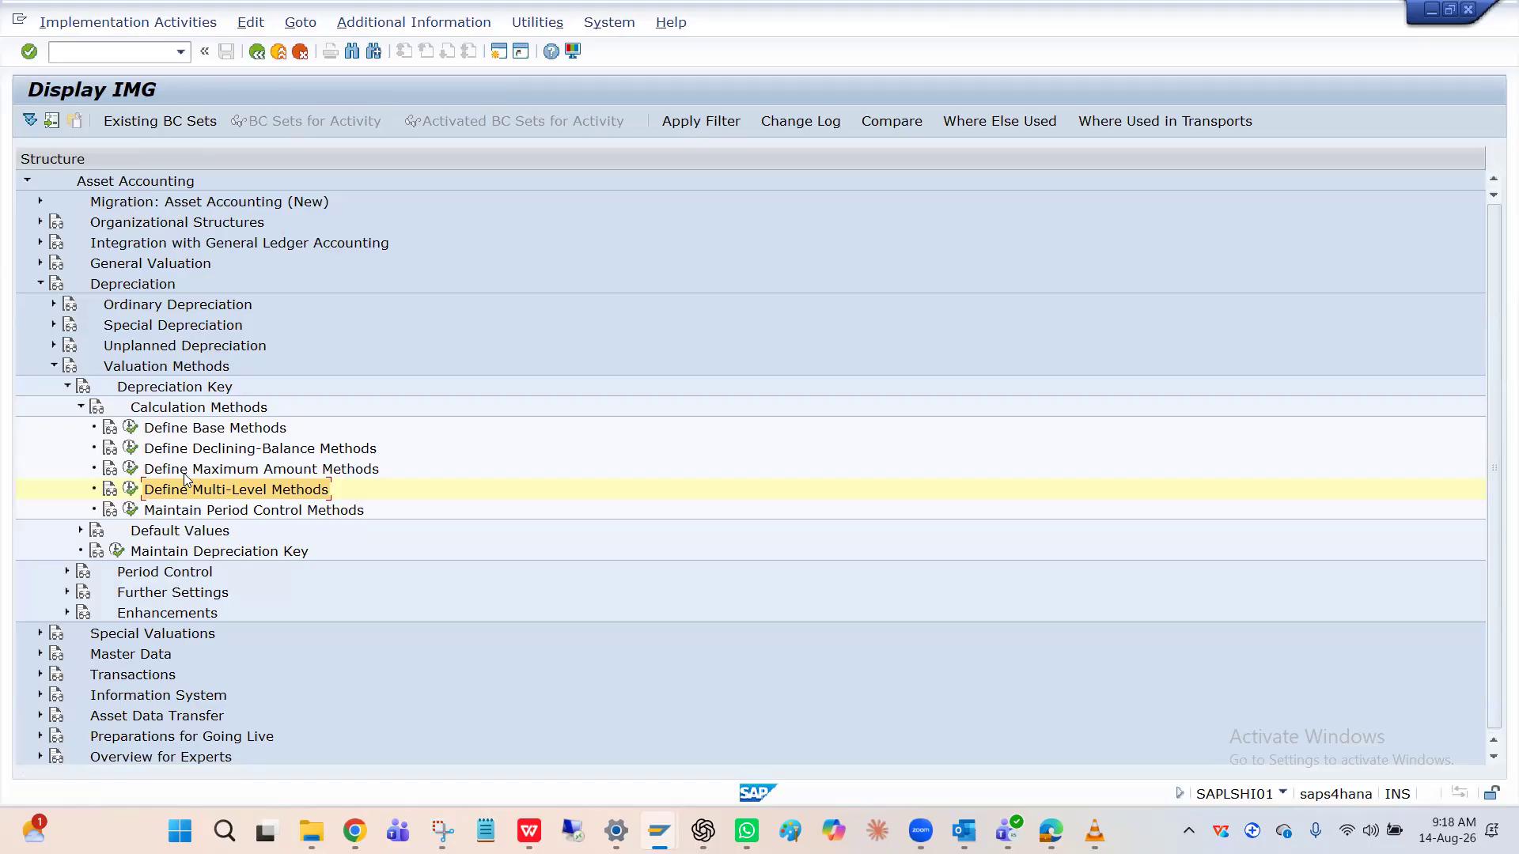
Step: Assign declining-balance method 002 to depreciation key HPDC, save it, and return to the depreciation key overview
{"action": "key", "text": "alt+Tab"}
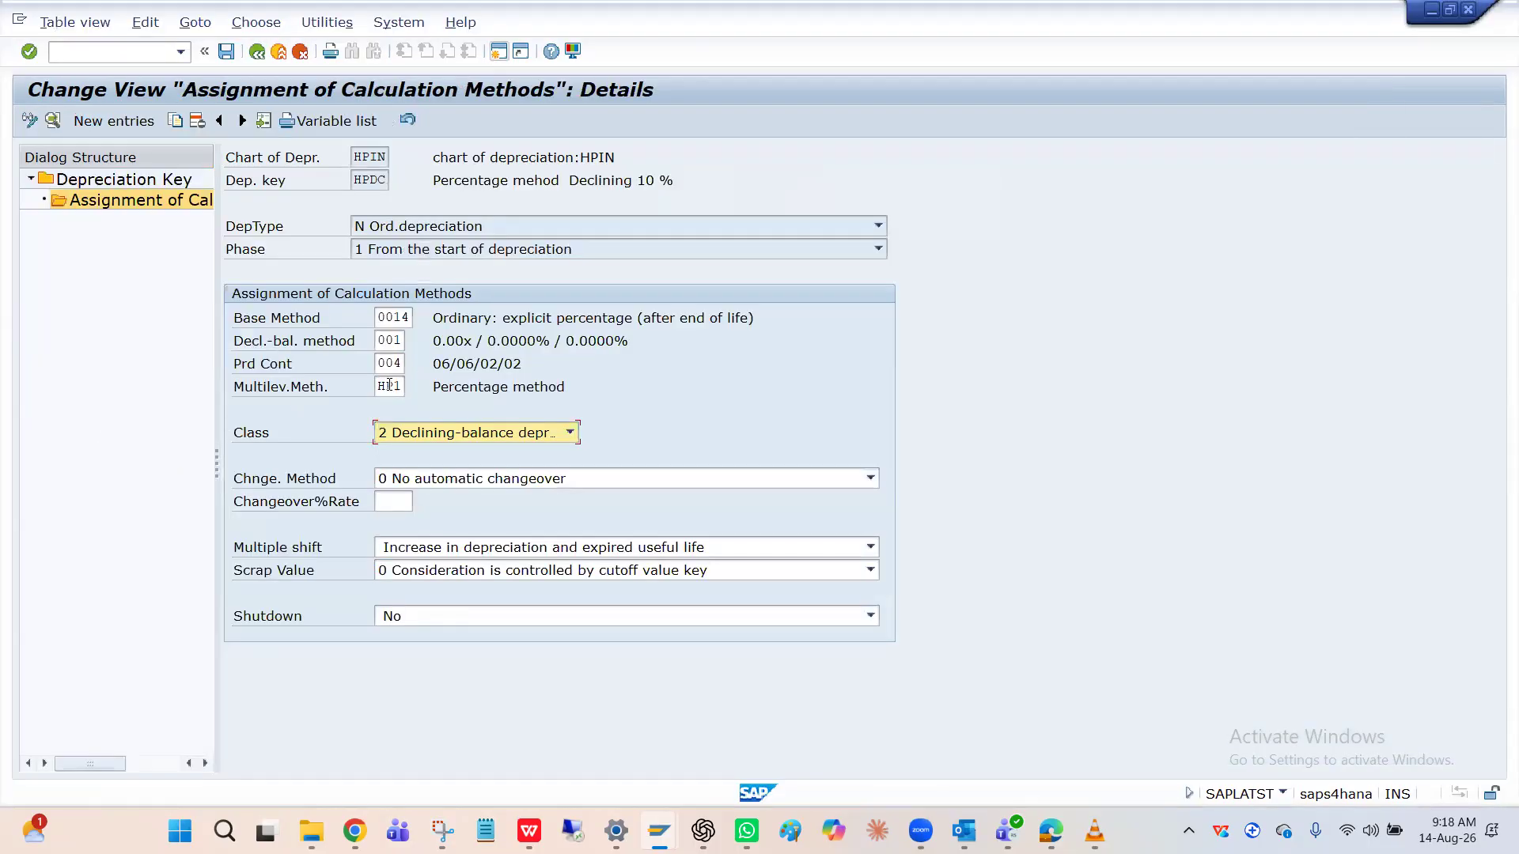
{"action": "left_click", "coordinate": [399, 341]}
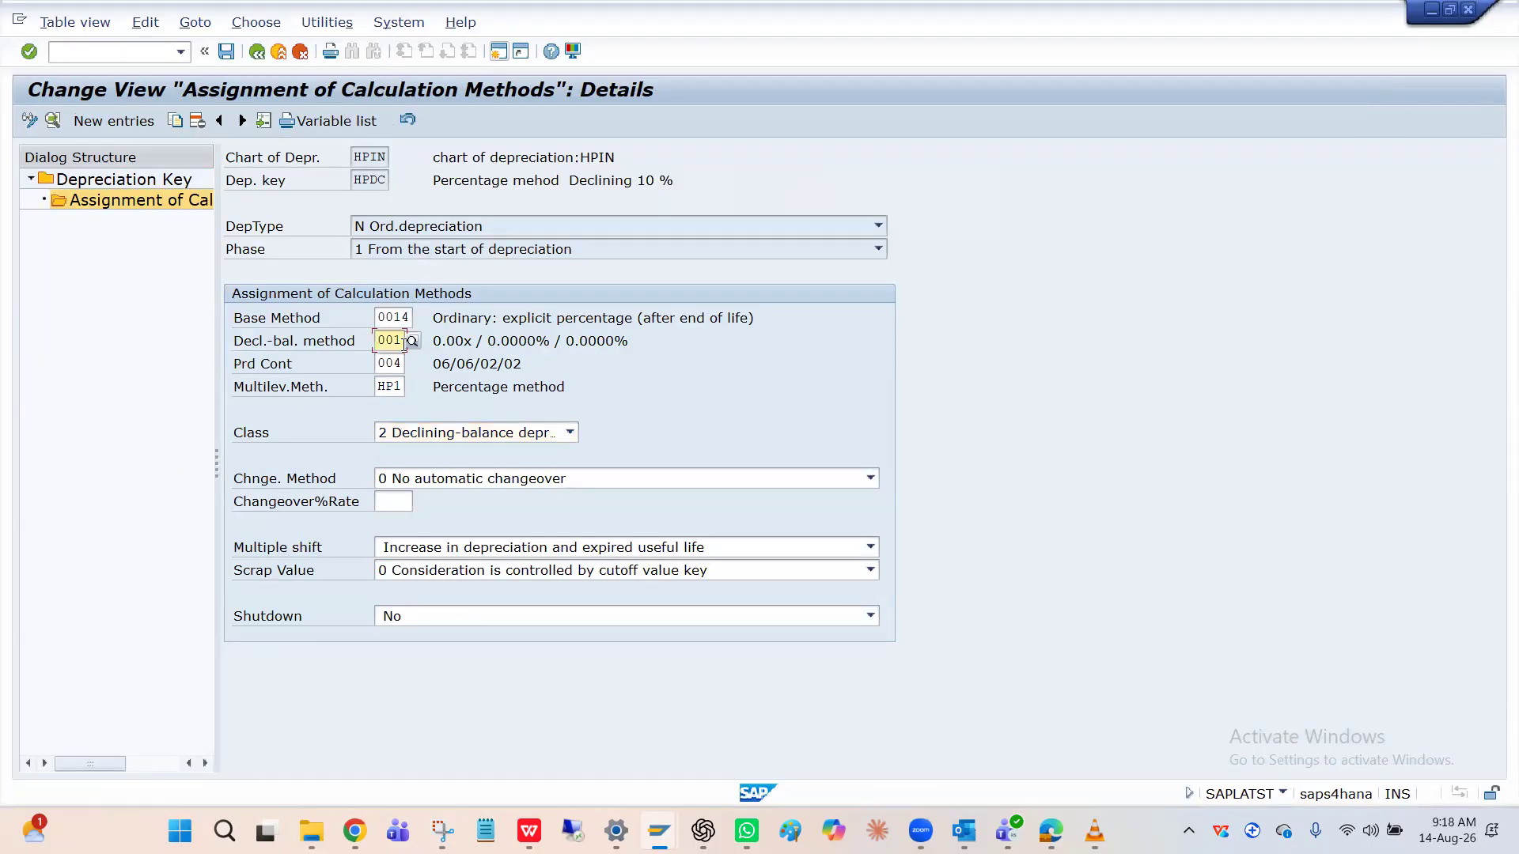
{"action": "key", "text": "BackSpace"}
{"action": "key", "text": "BackSpace"}
{"action": "key", "text": "BackSpace"}
{"action": "key", "text": "BackSpace"}
{"action": "left_click", "coordinate": [412, 341]}
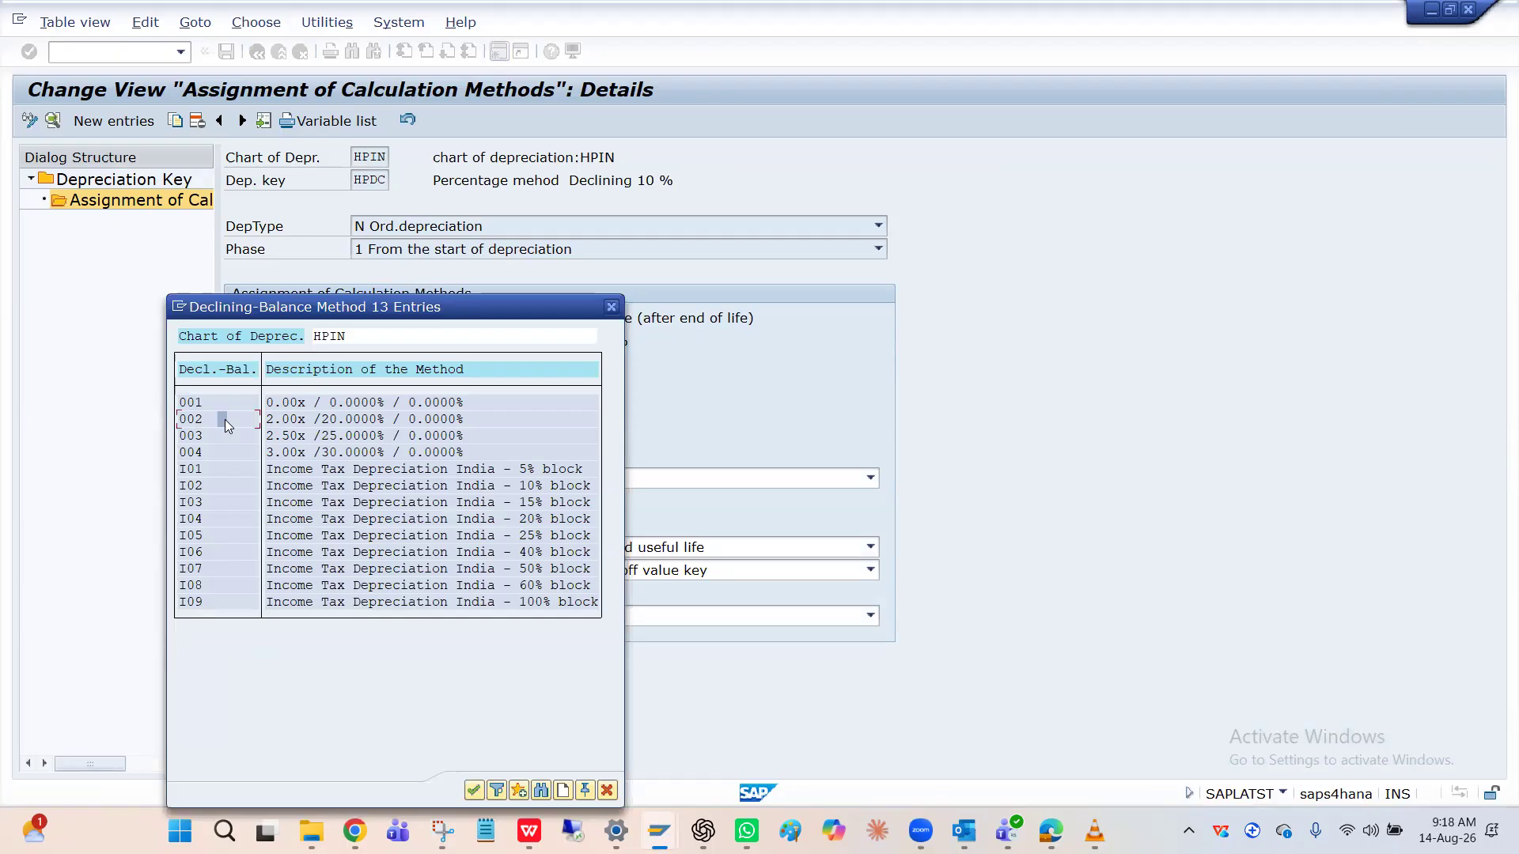
{"action": "double_click", "coordinate": [225, 419]}
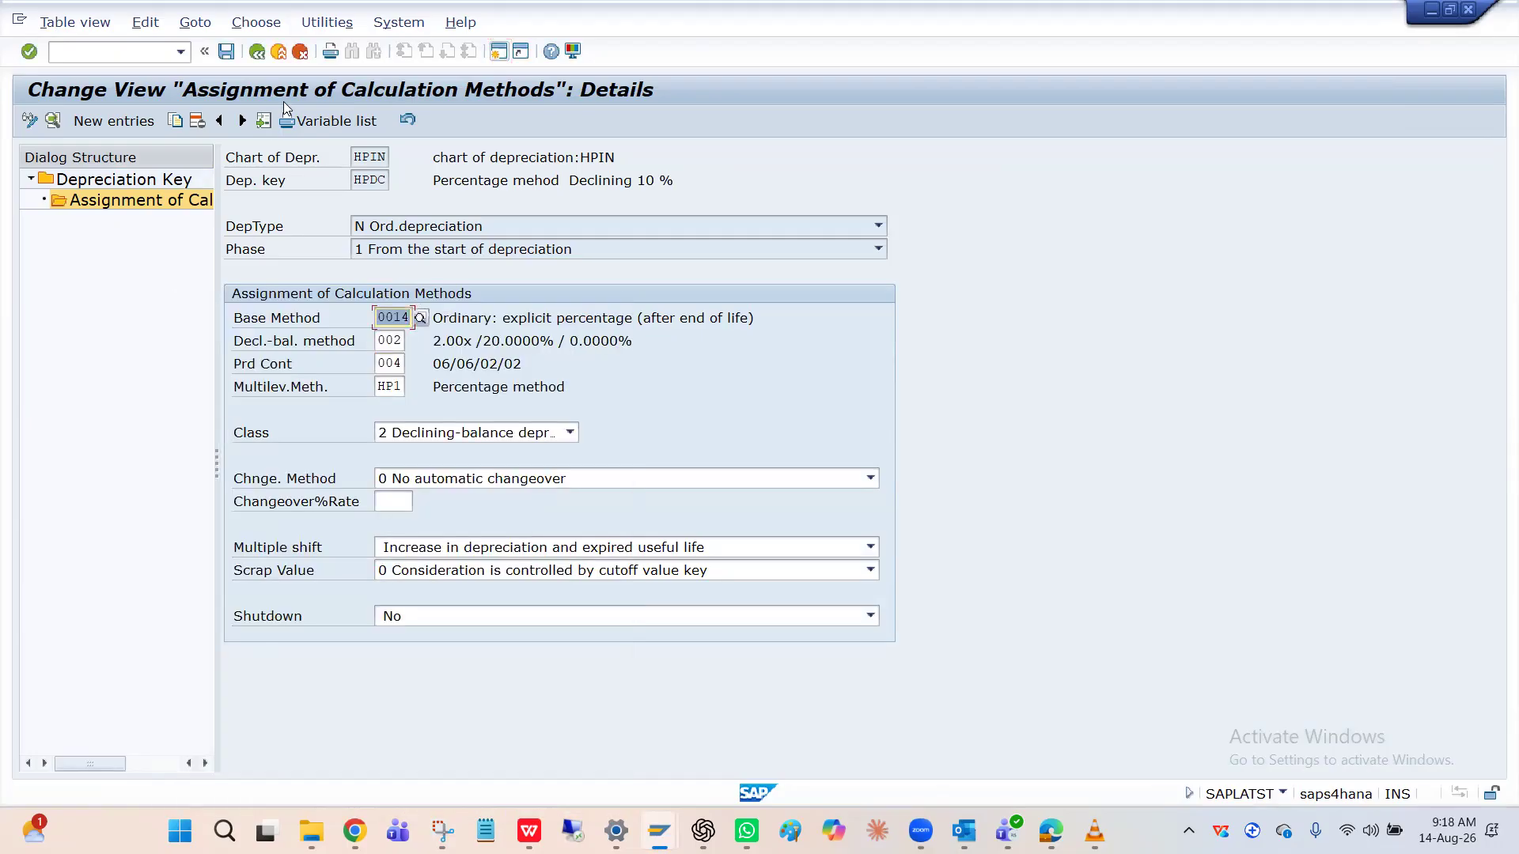
{"action": "left_click", "coordinate": [227, 52]}
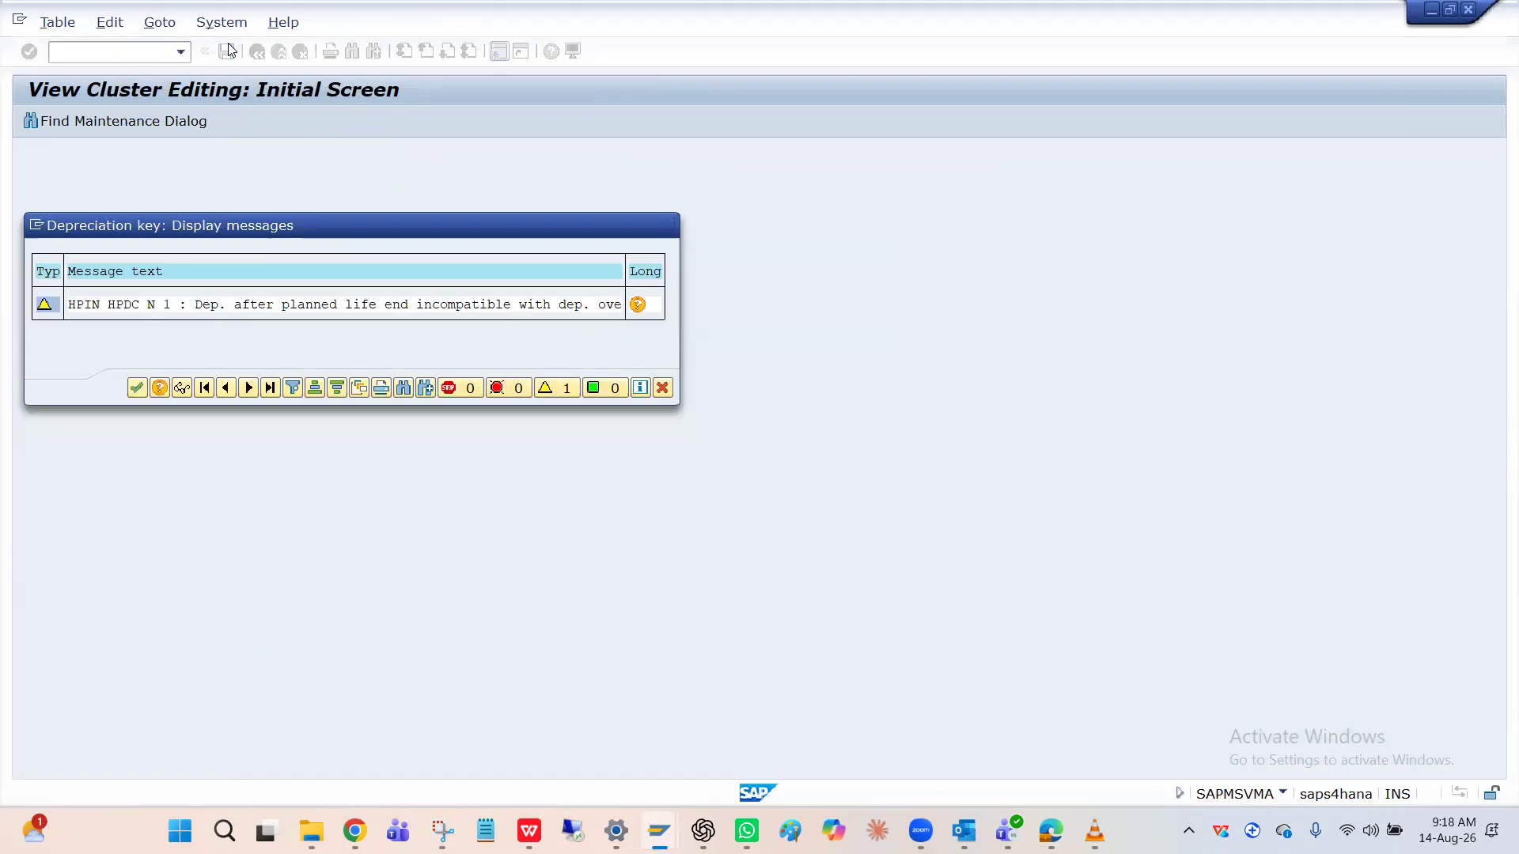
{"action": "key", "text": "Return"}
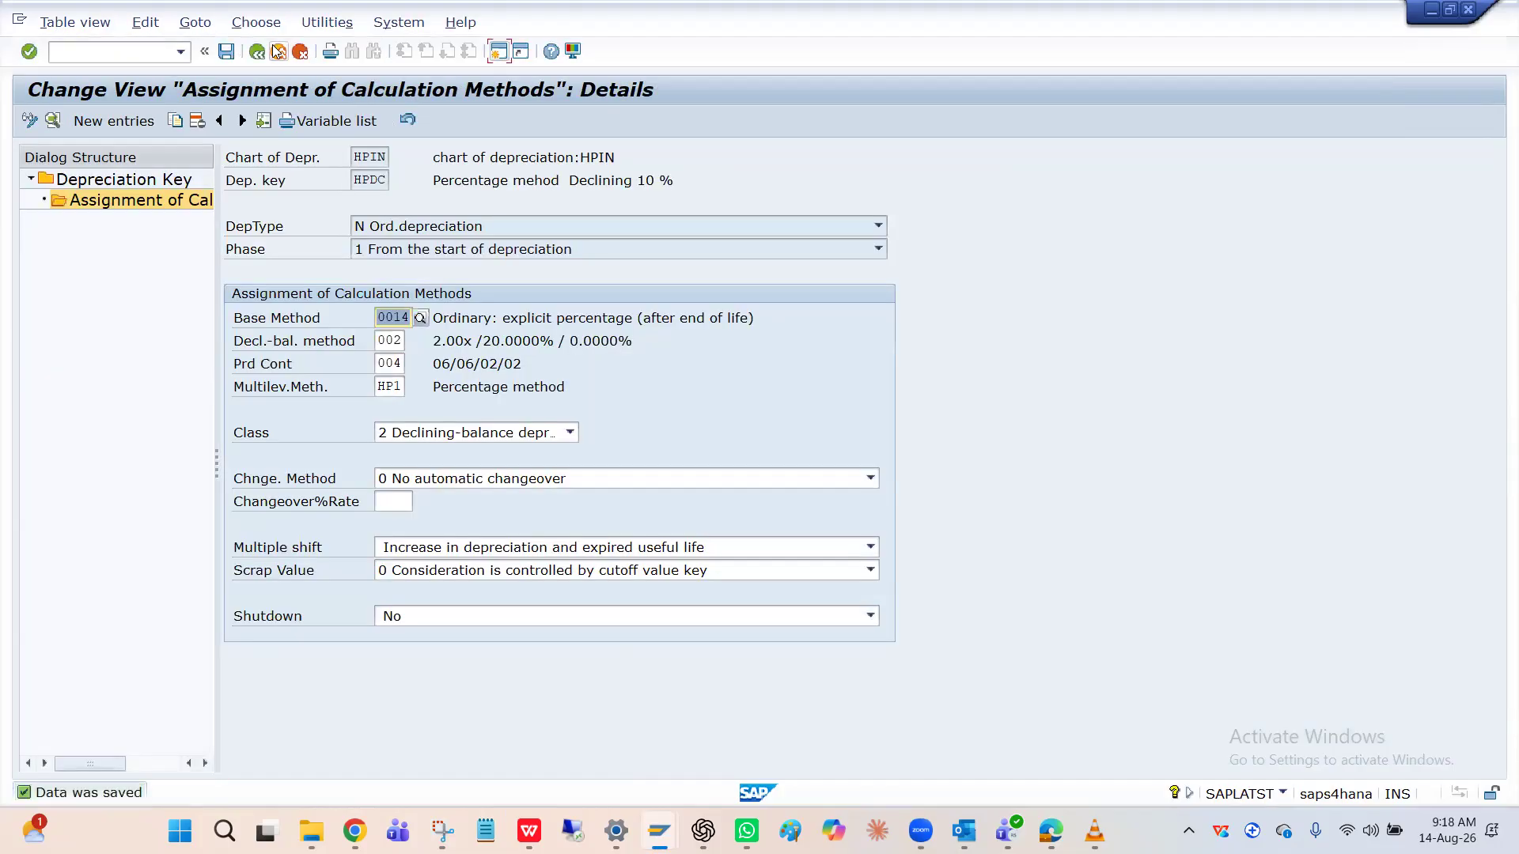
{"action": "left_click", "coordinate": [263, 53]}
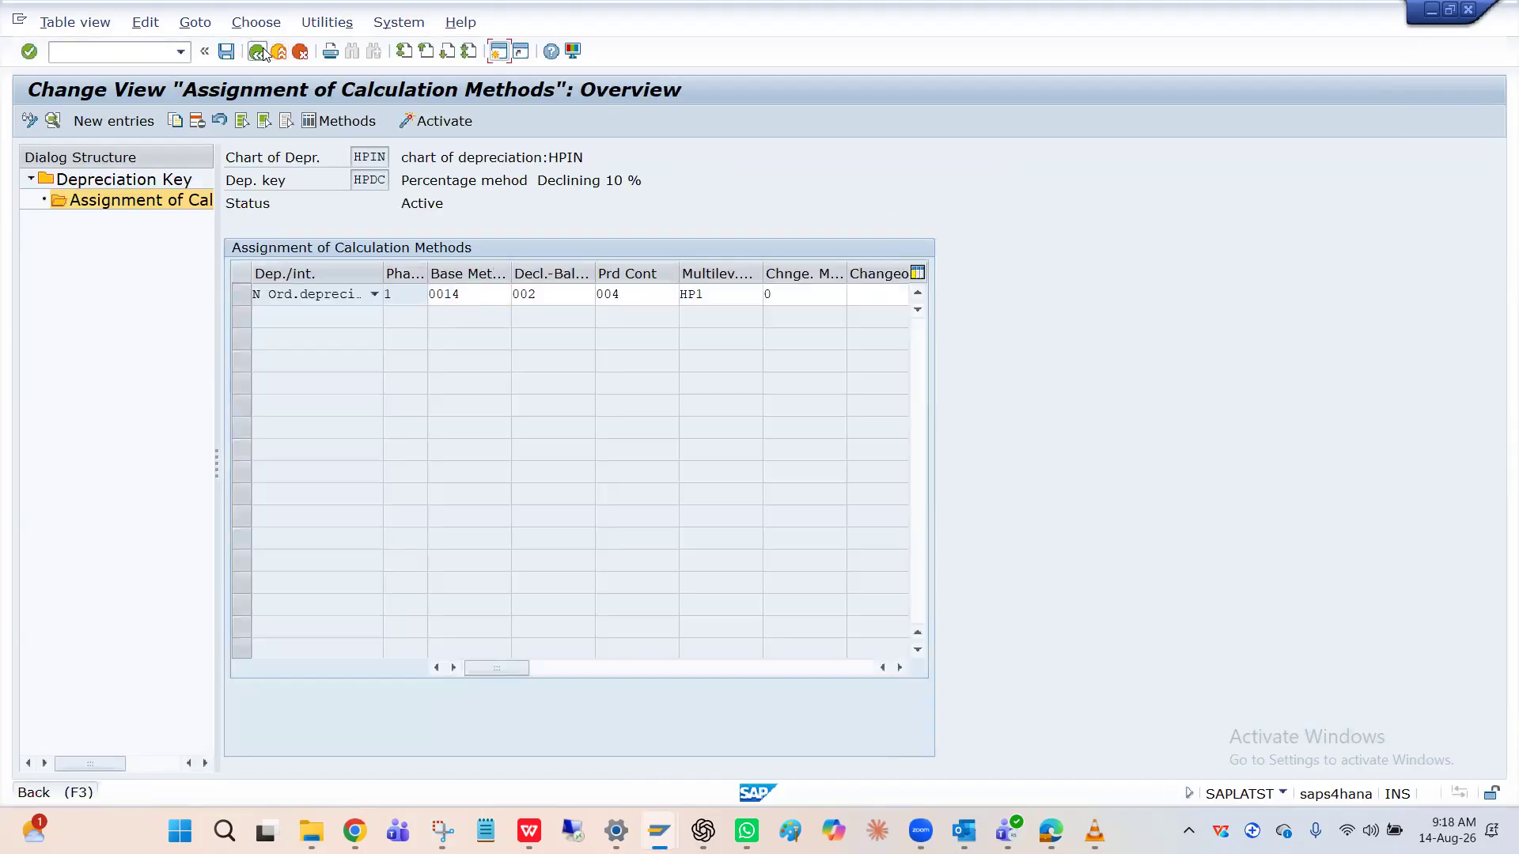
{"action": "left_click", "coordinate": [263, 52]}
Step: Review the planned and posted depreciation values of asset 2001 for book depreciation in fiscal year 2026
{"action": "key", "text": "alt+Tab"}
{"action": "key", "text": "alt+Tab"}
{"action": "key", "text": "Return"}
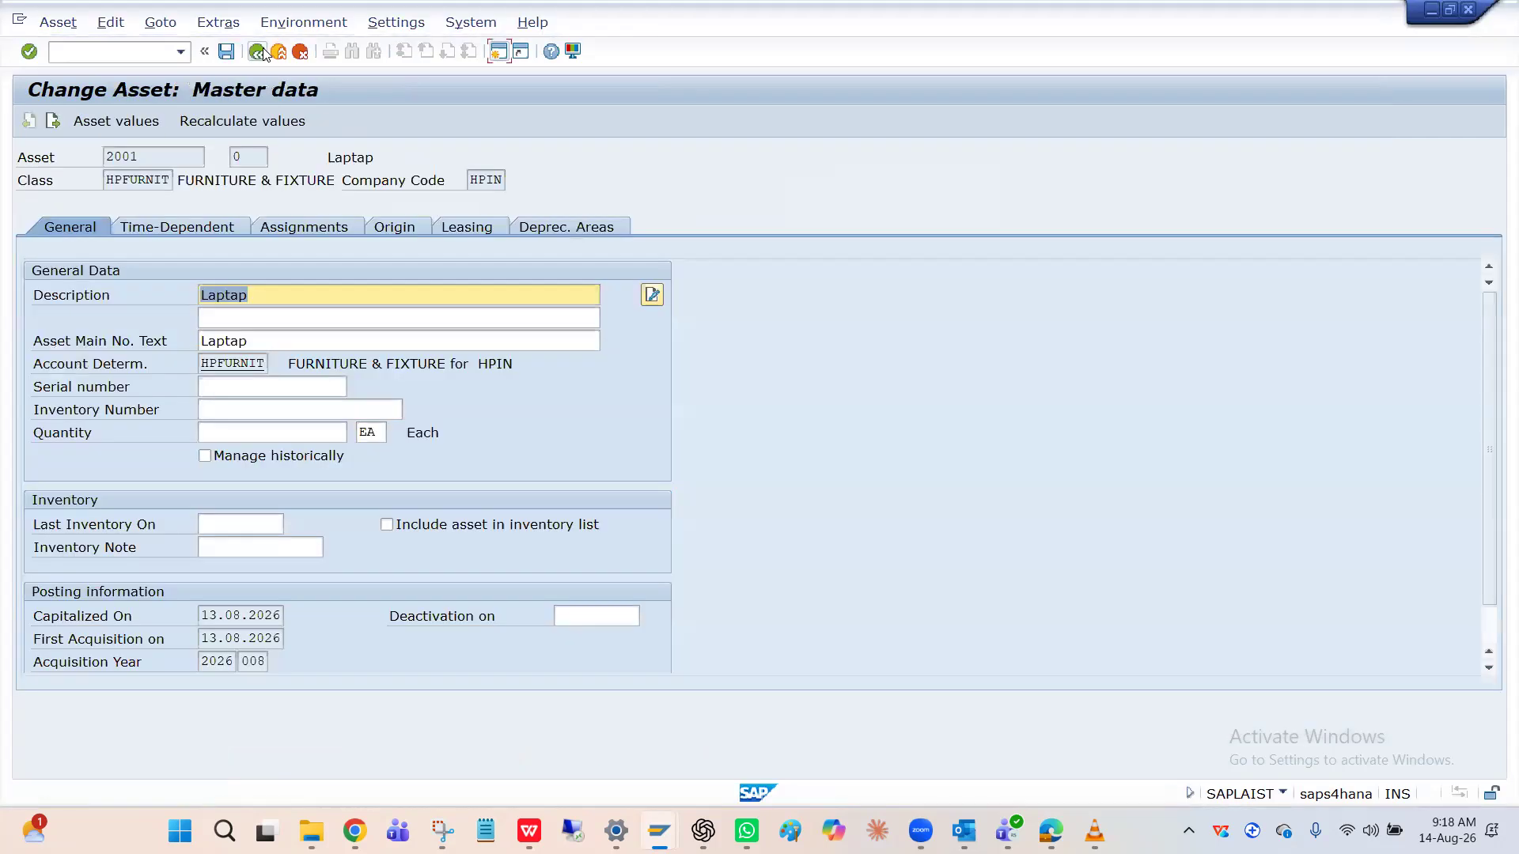
{"action": "left_click", "coordinate": [218, 120]}
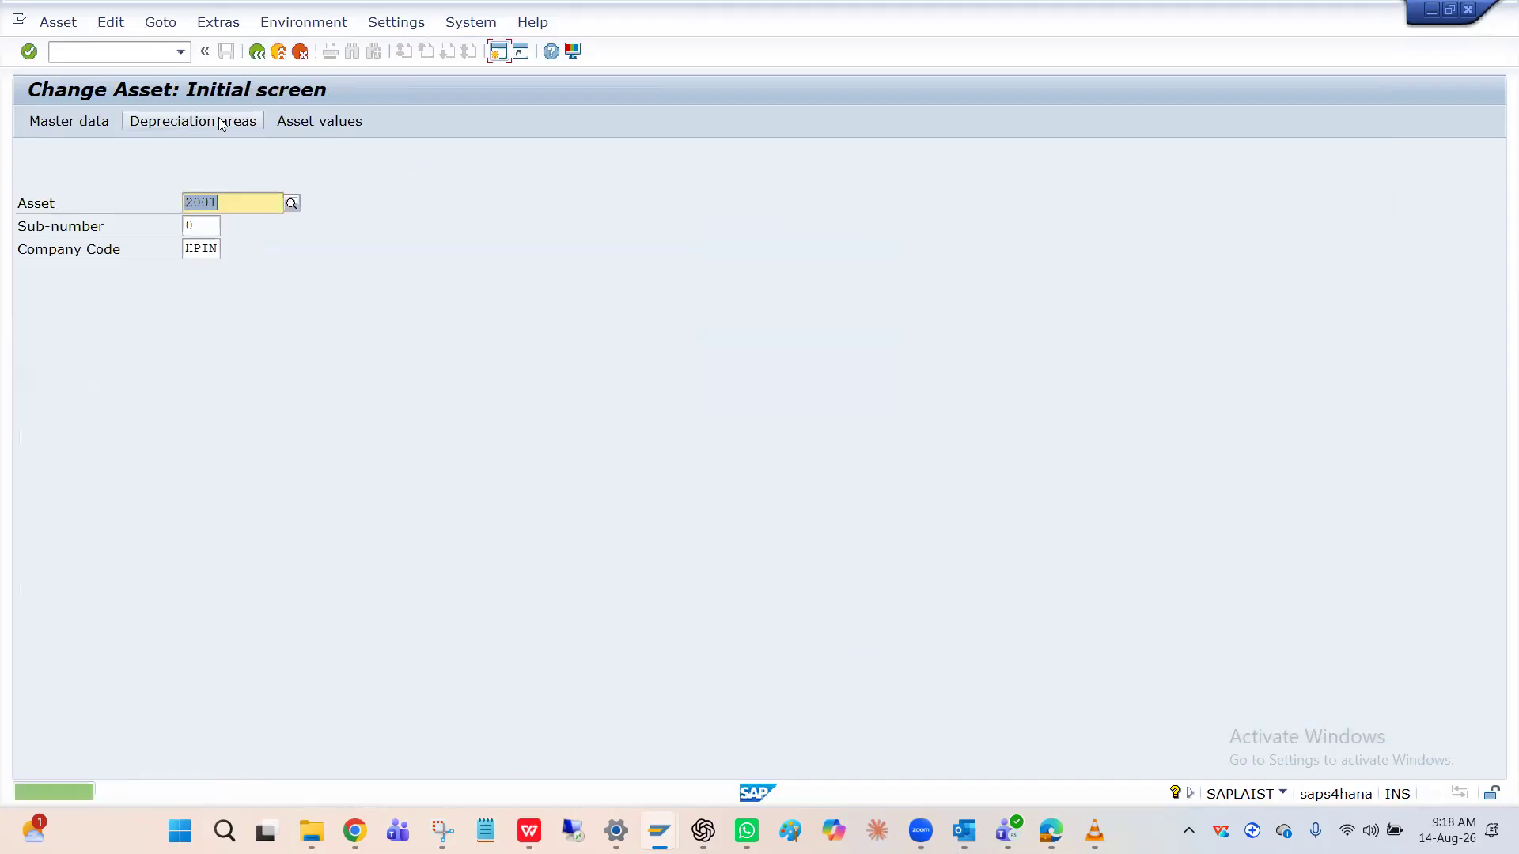
{"action": "left_click", "coordinate": [325, 121]}
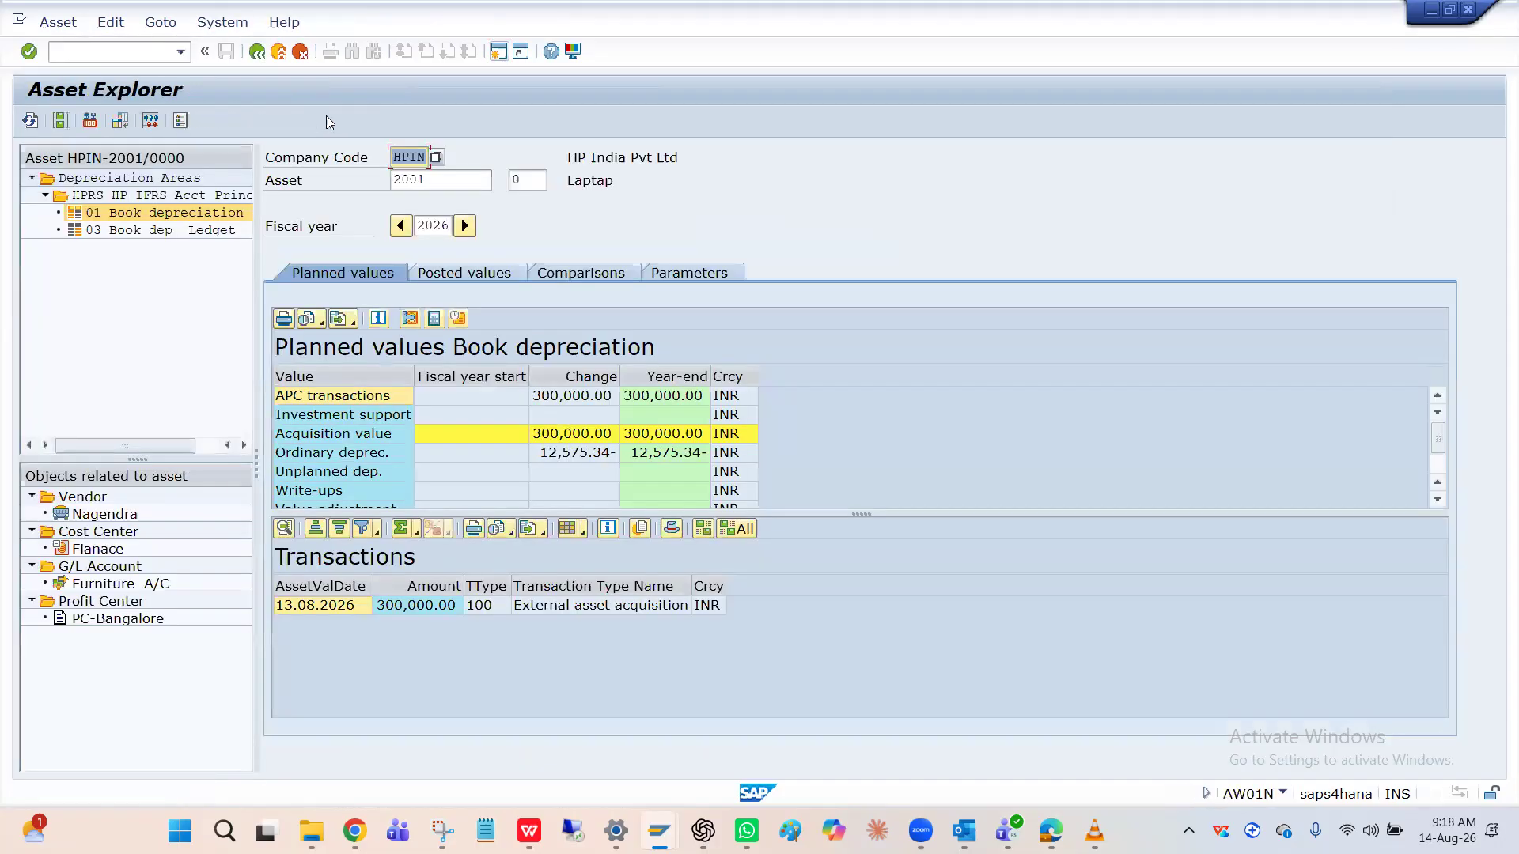
{"action": "left_click", "coordinate": [481, 273]}
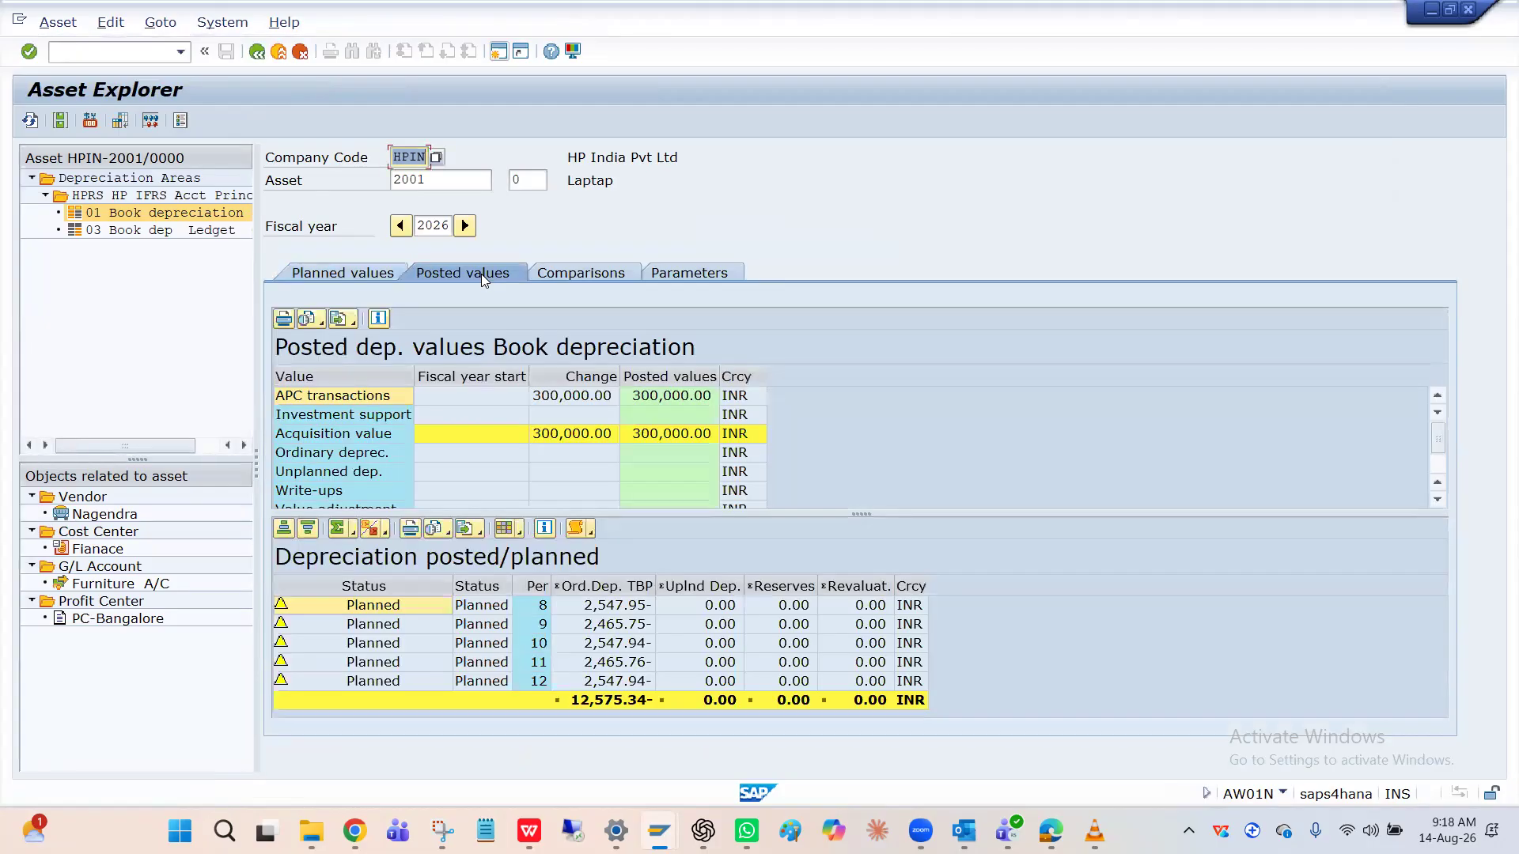
{"action": "left_click", "coordinate": [258, 53]}
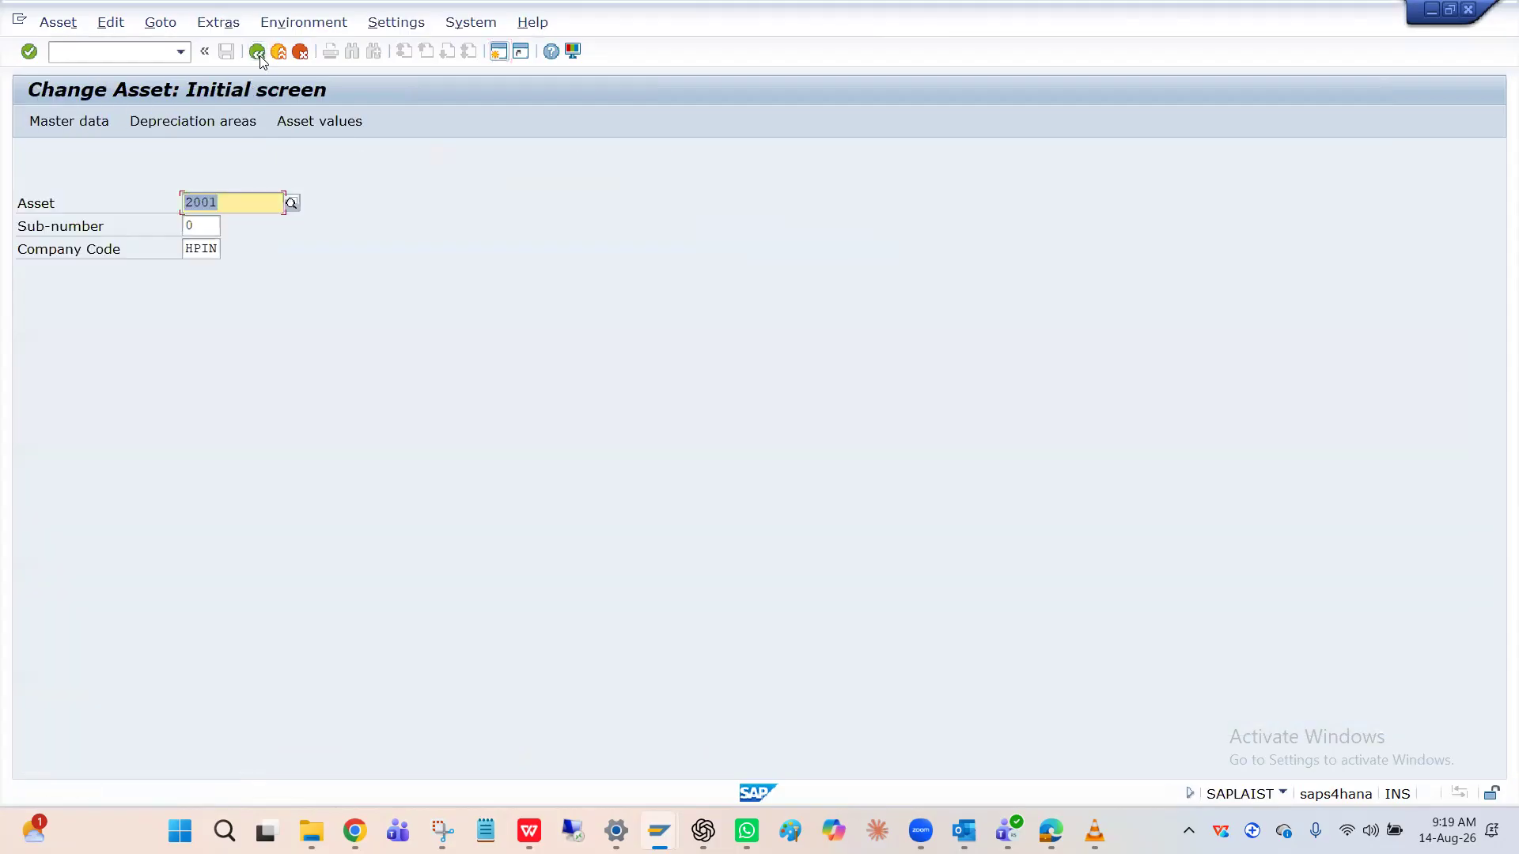
Step: Open the master data of asset 2001 and check the depreciation key and useful life of its depreciation areas
{"action": "key", "text": "Return"}
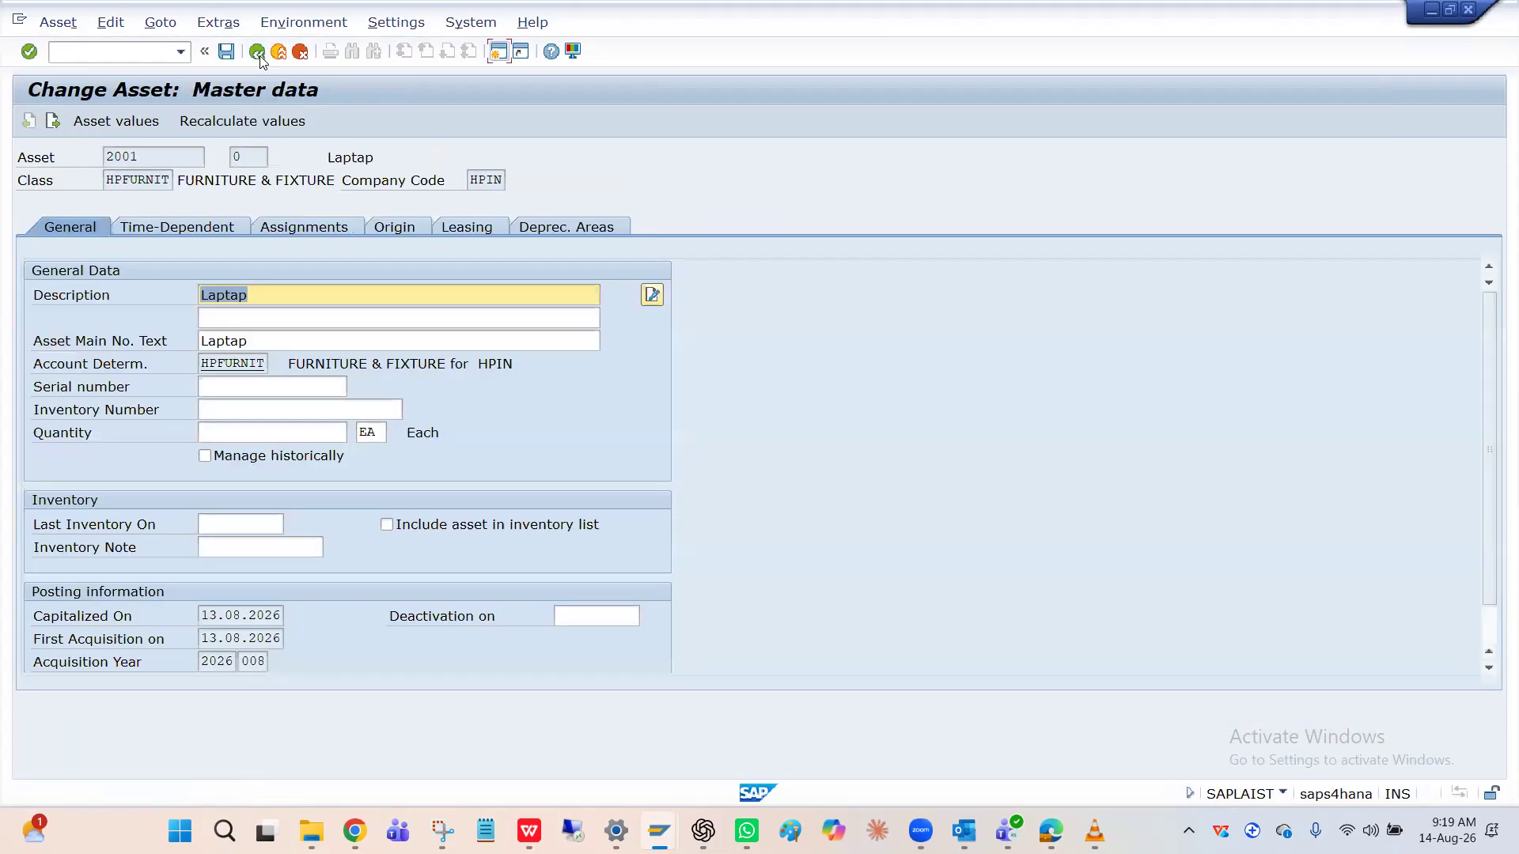
{"action": "left_click", "coordinate": [209, 228]}
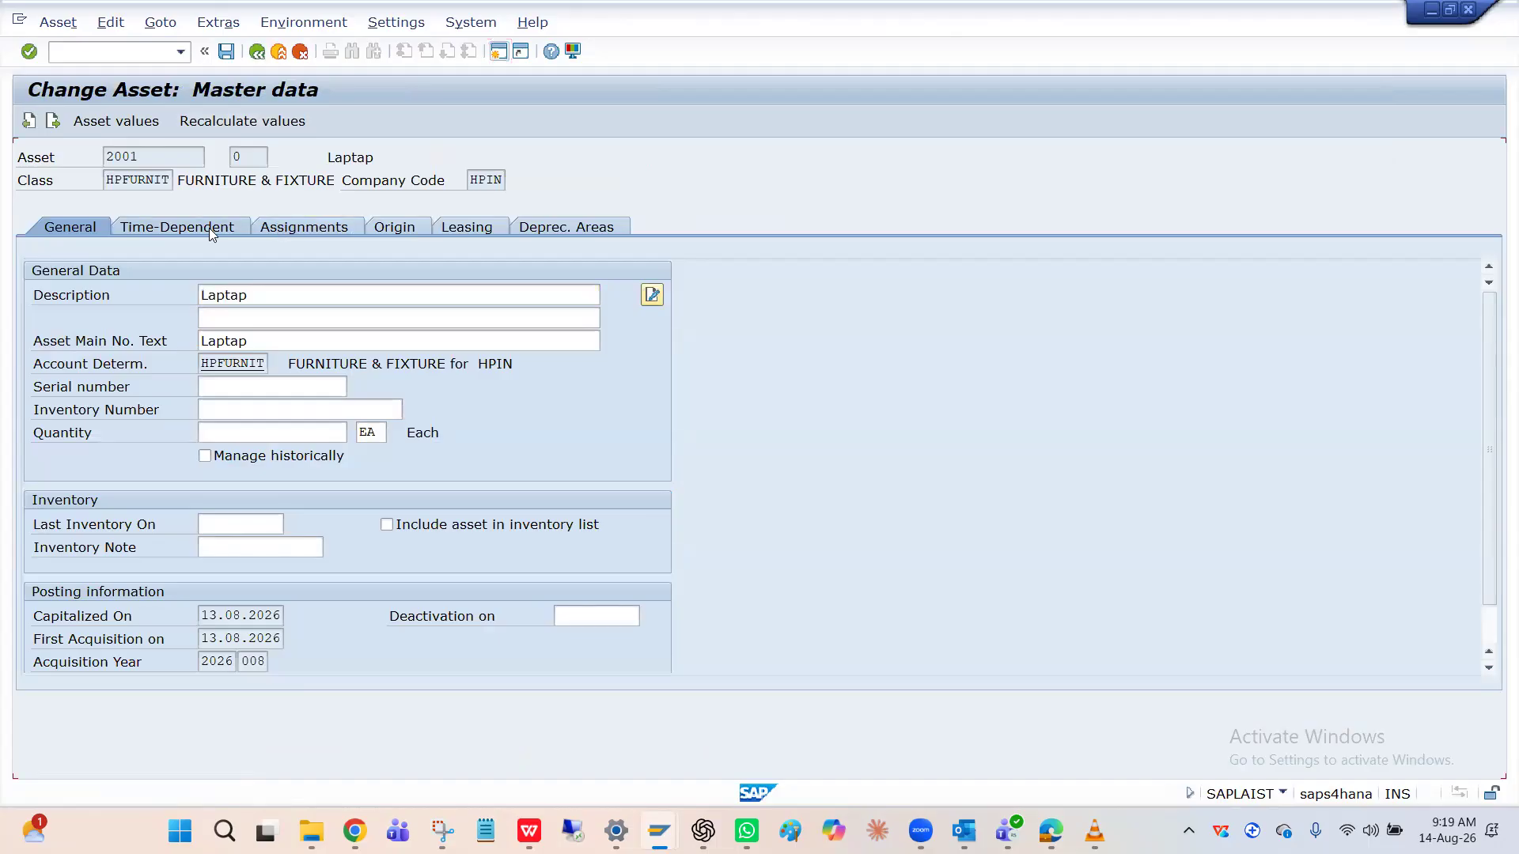
{"action": "left_click", "coordinate": [85, 226]}
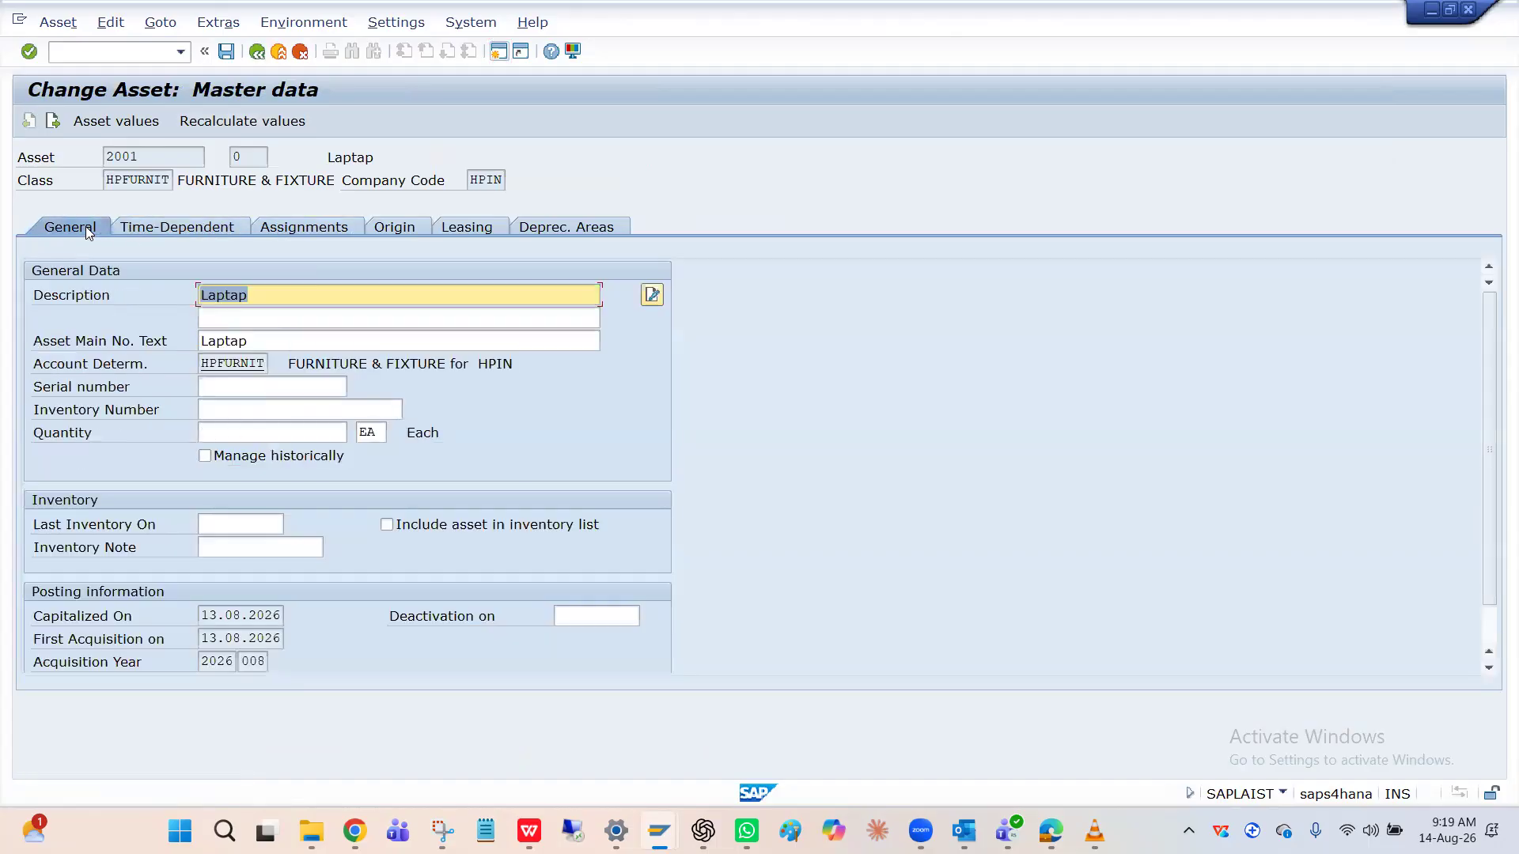
{"action": "left_click", "coordinate": [559, 226]}
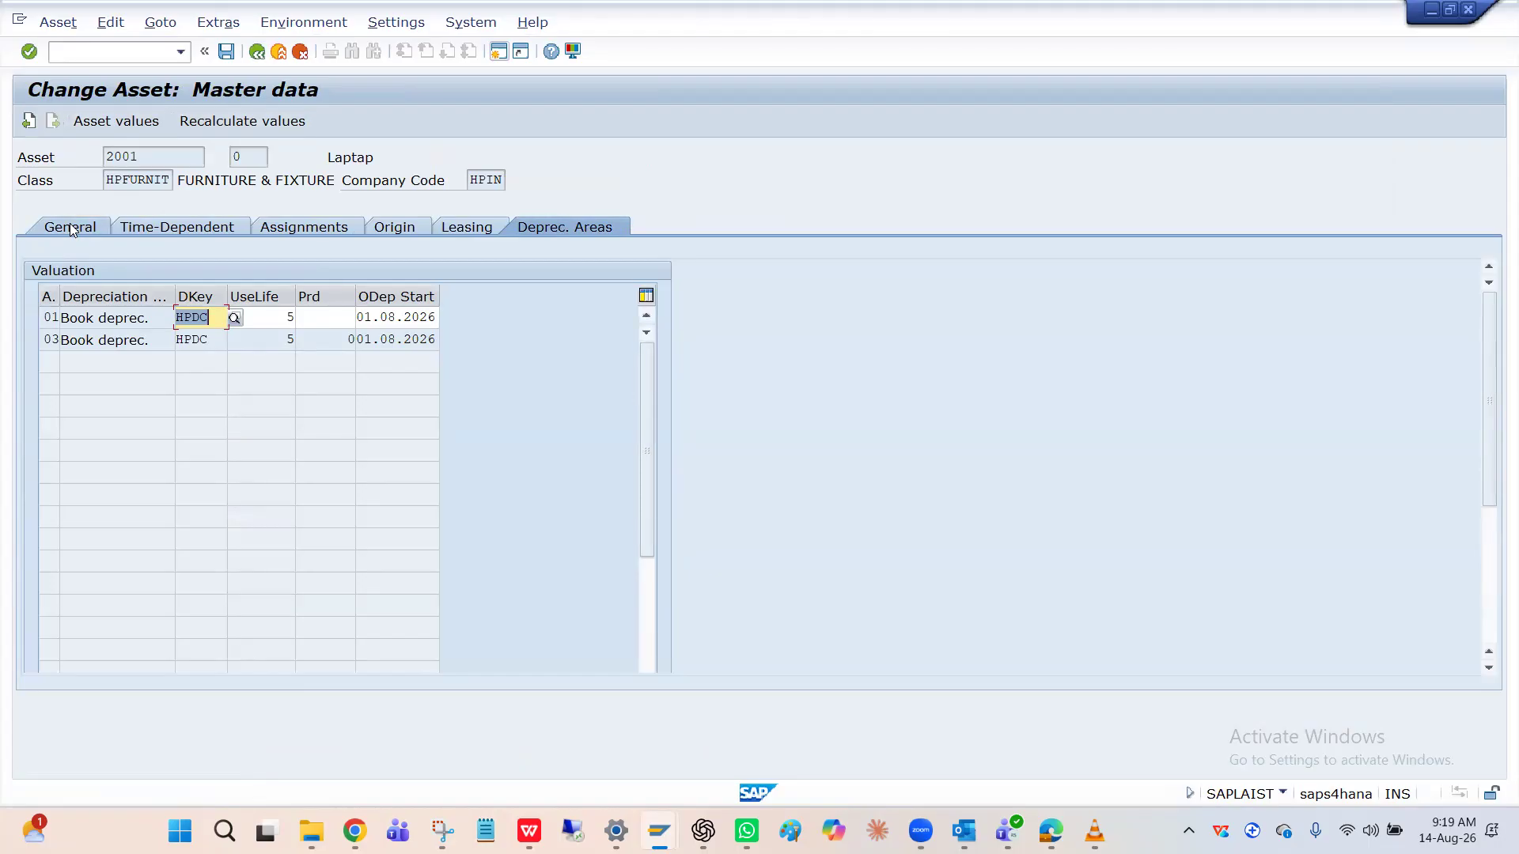
{"action": "left_click", "coordinate": [264, 318]}
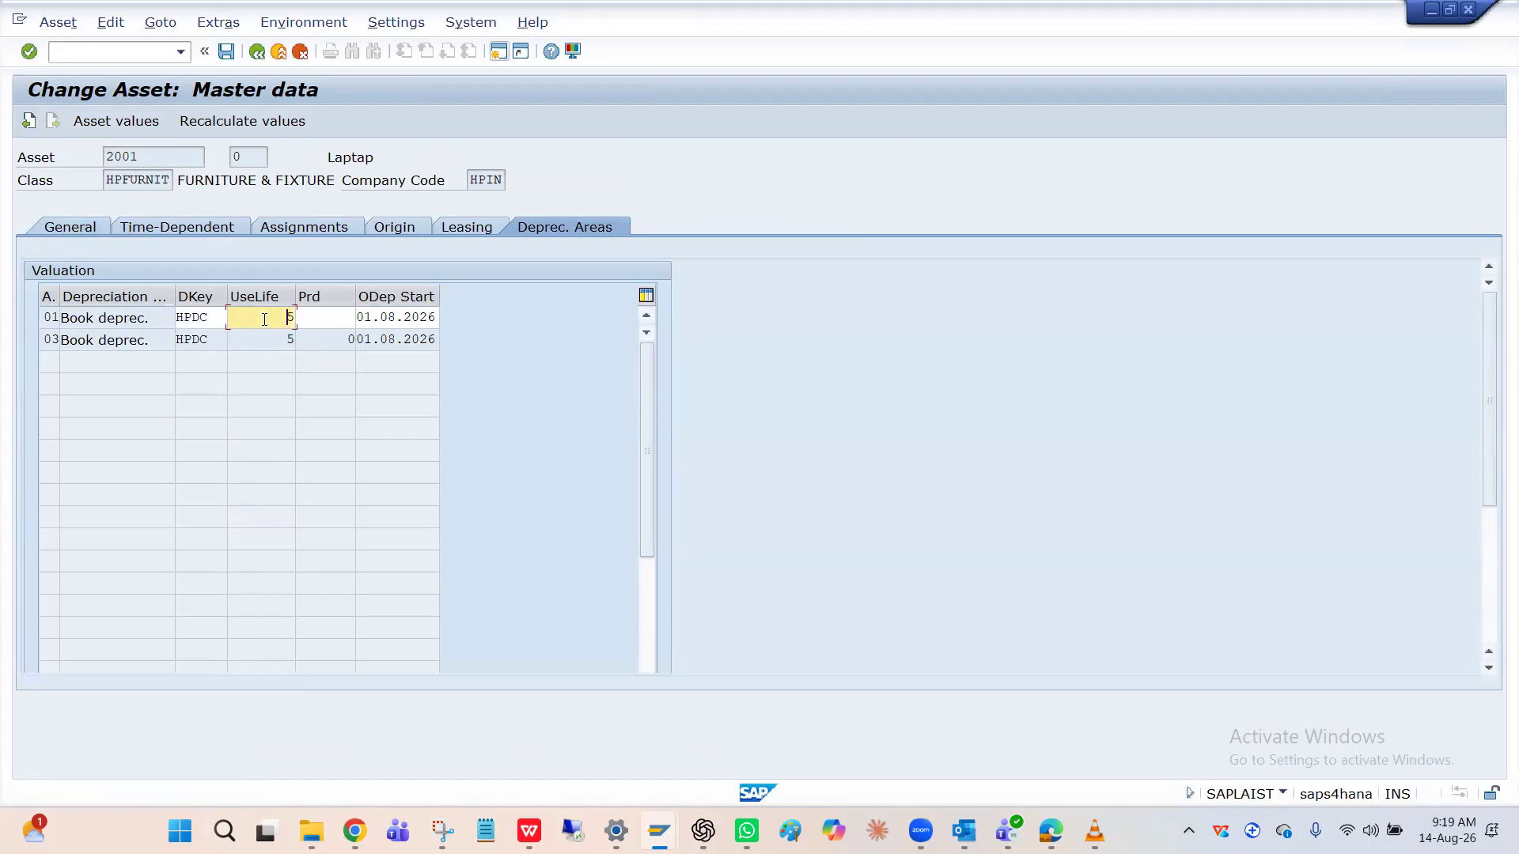
{"action": "left_click", "coordinate": [197, 318]}
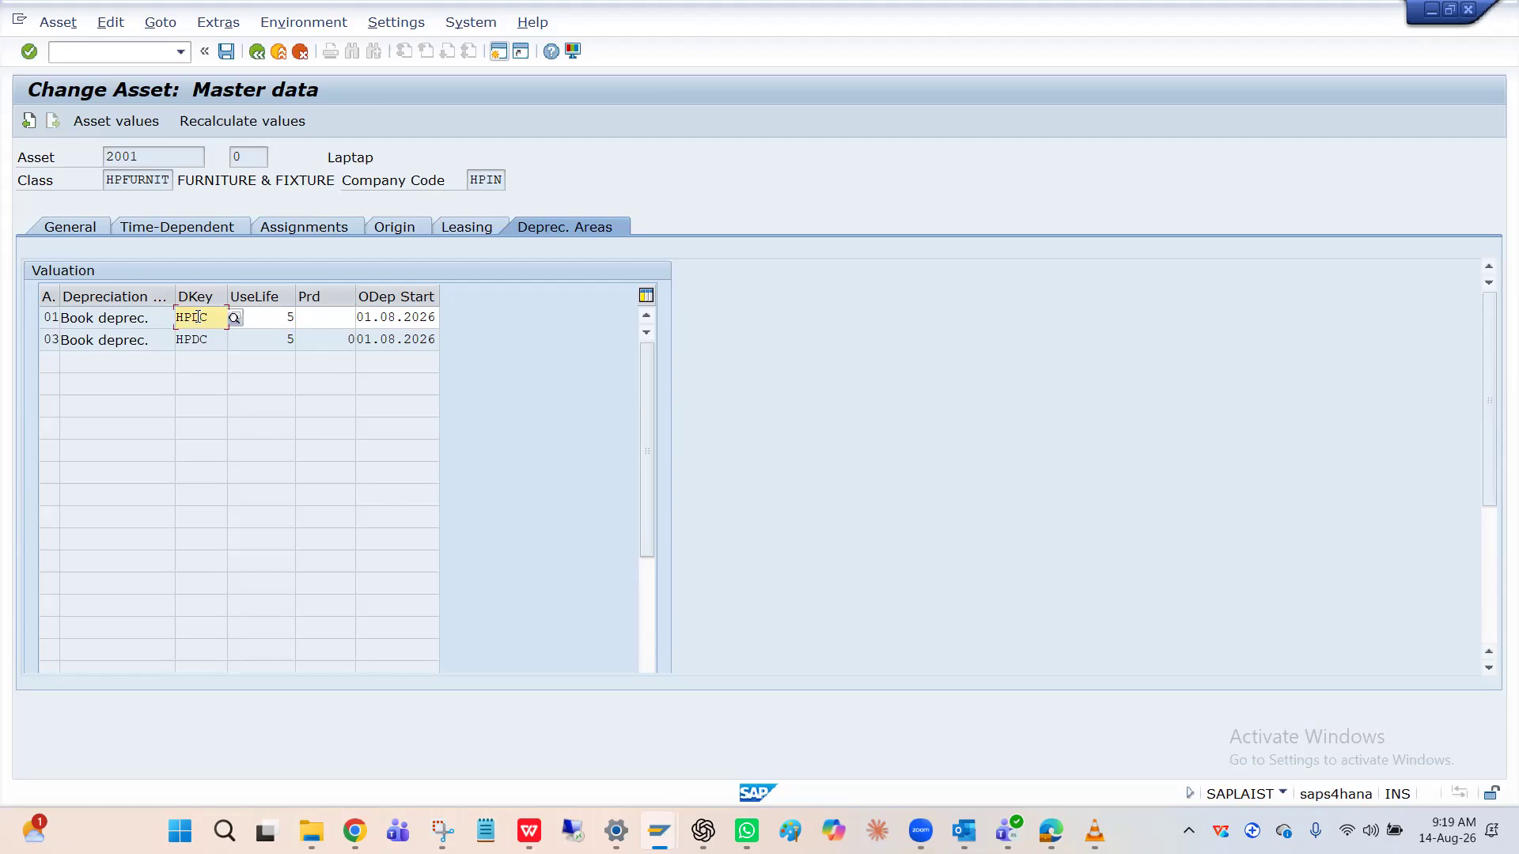
{"action": "left_click", "coordinate": [325, 316]}
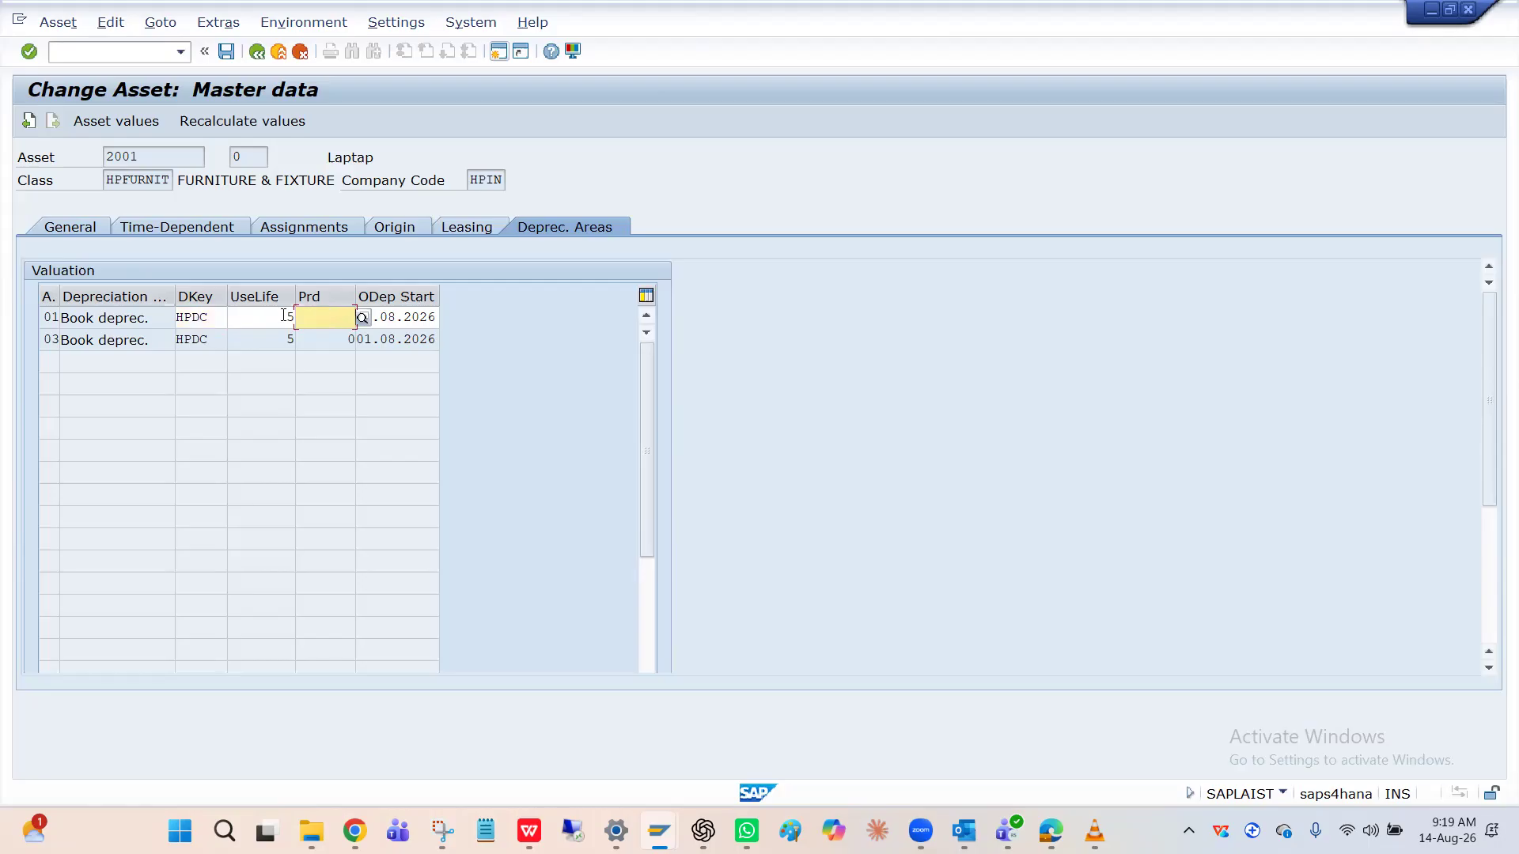
{"action": "left_click", "coordinate": [212, 316]}
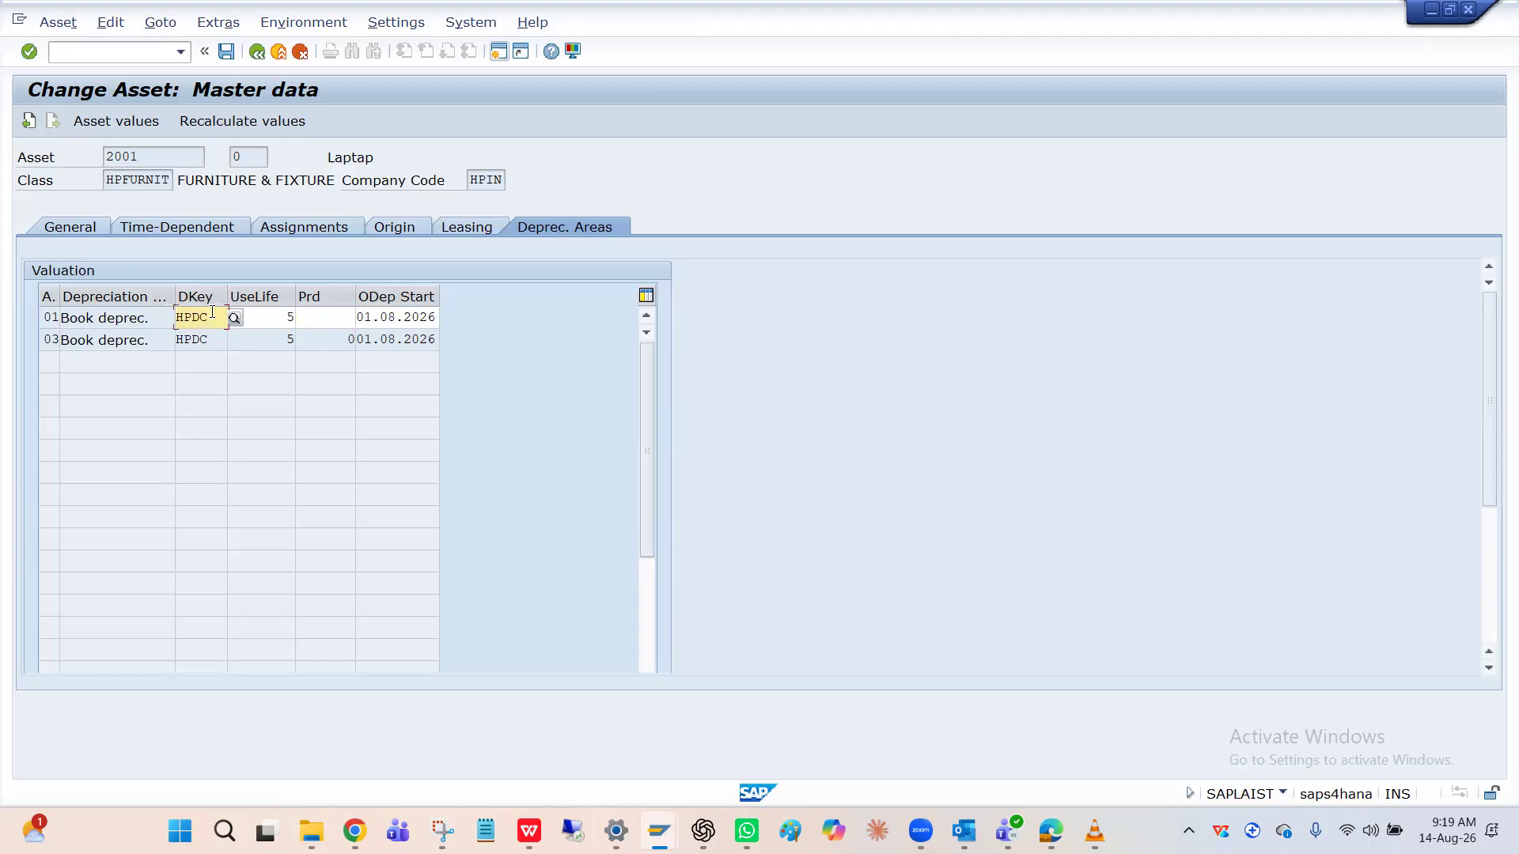
{"action": "double_click", "coordinate": [212, 316]}
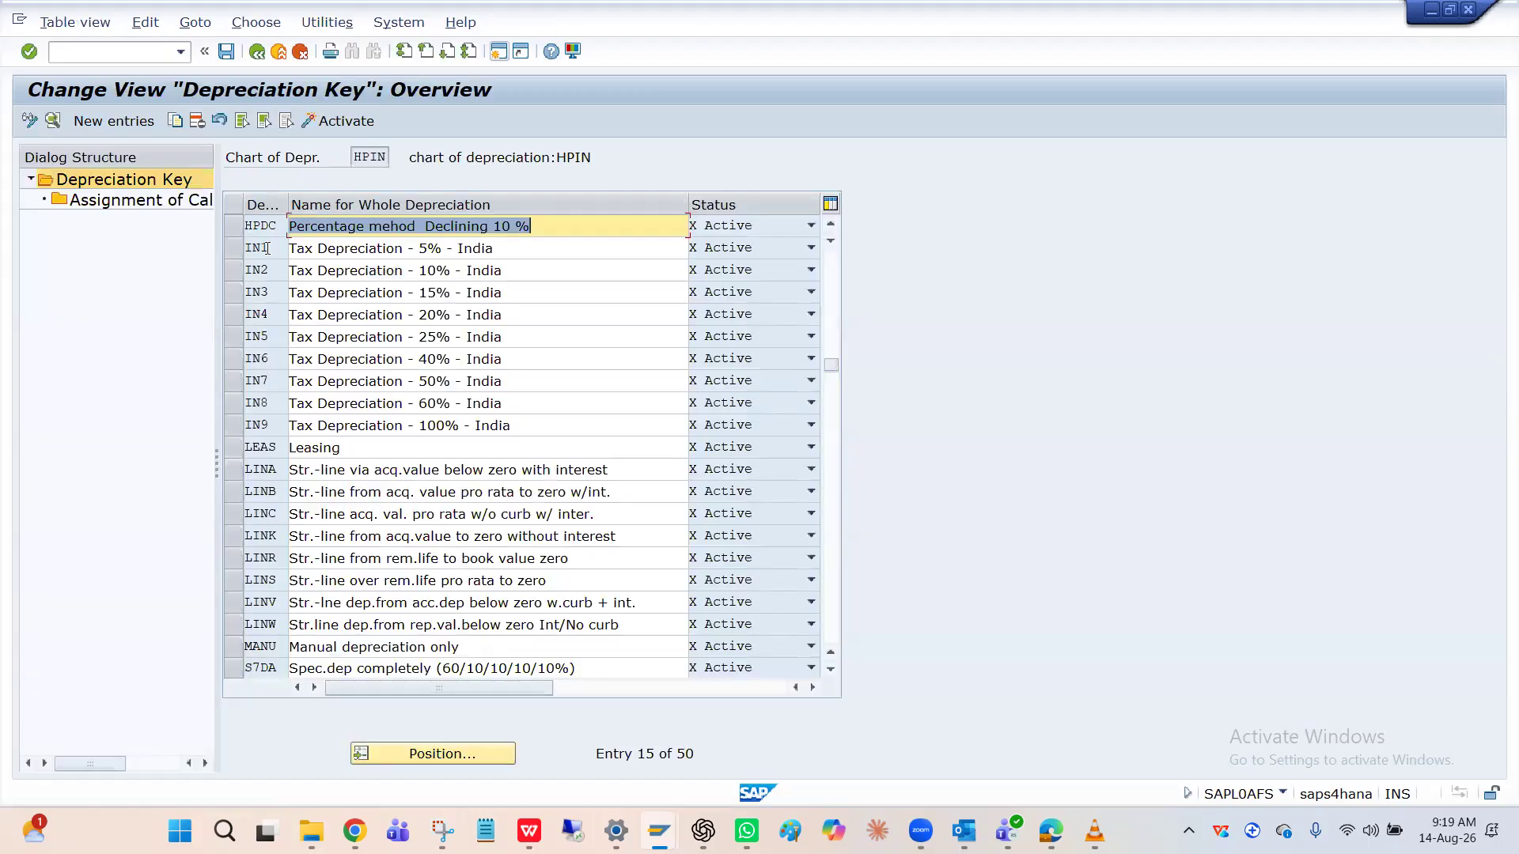
Step: Review the calculation methods assigned to depreciation key HPDC, keeping class 2 Declining-balance depreciation
{"action": "left_click", "coordinate": [243, 231]}
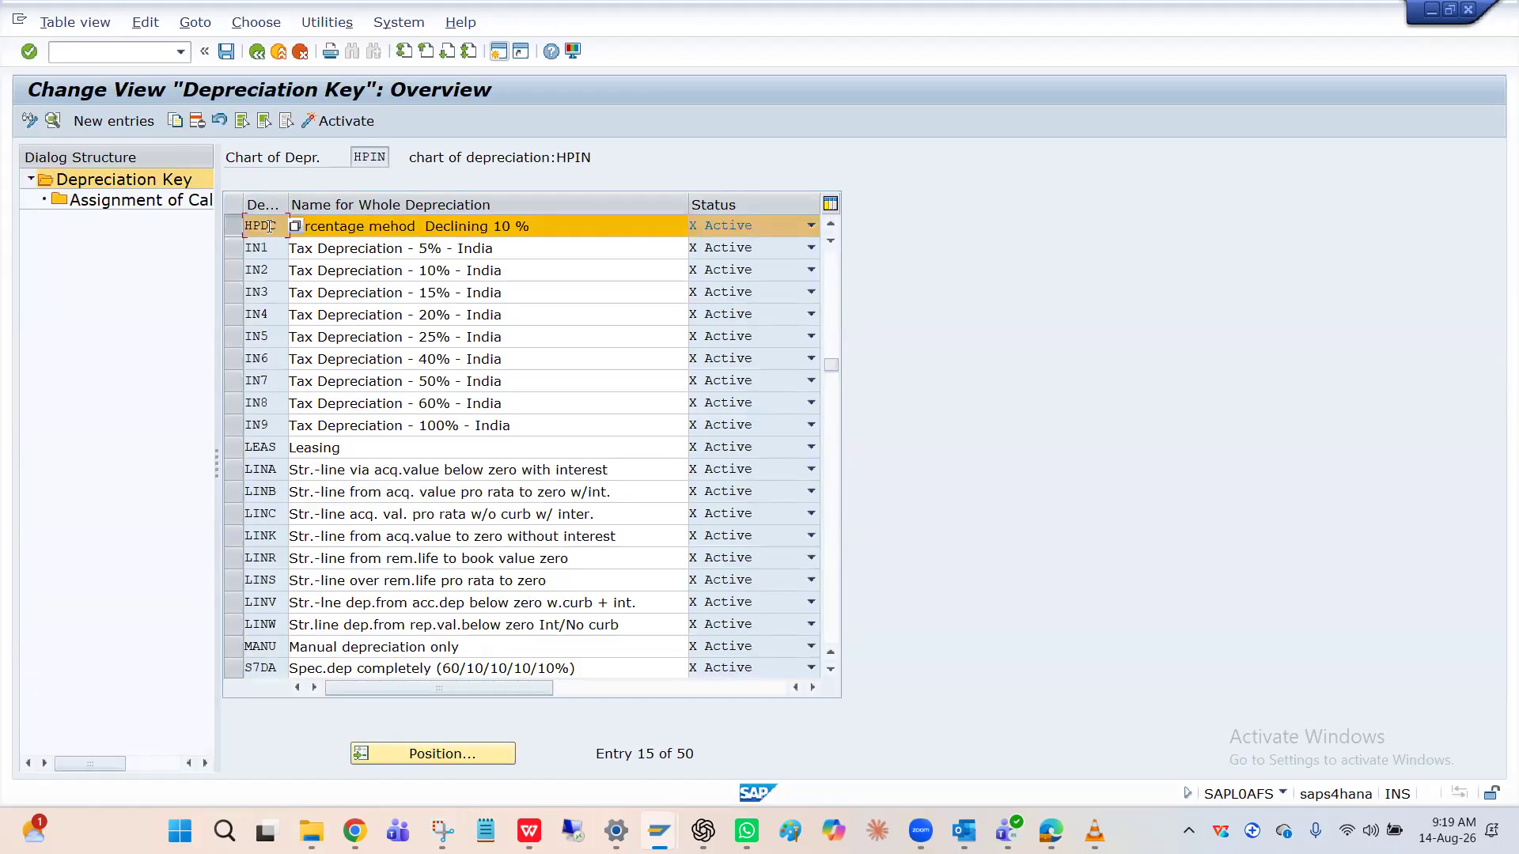
{"action": "double_click", "coordinate": [269, 225]}
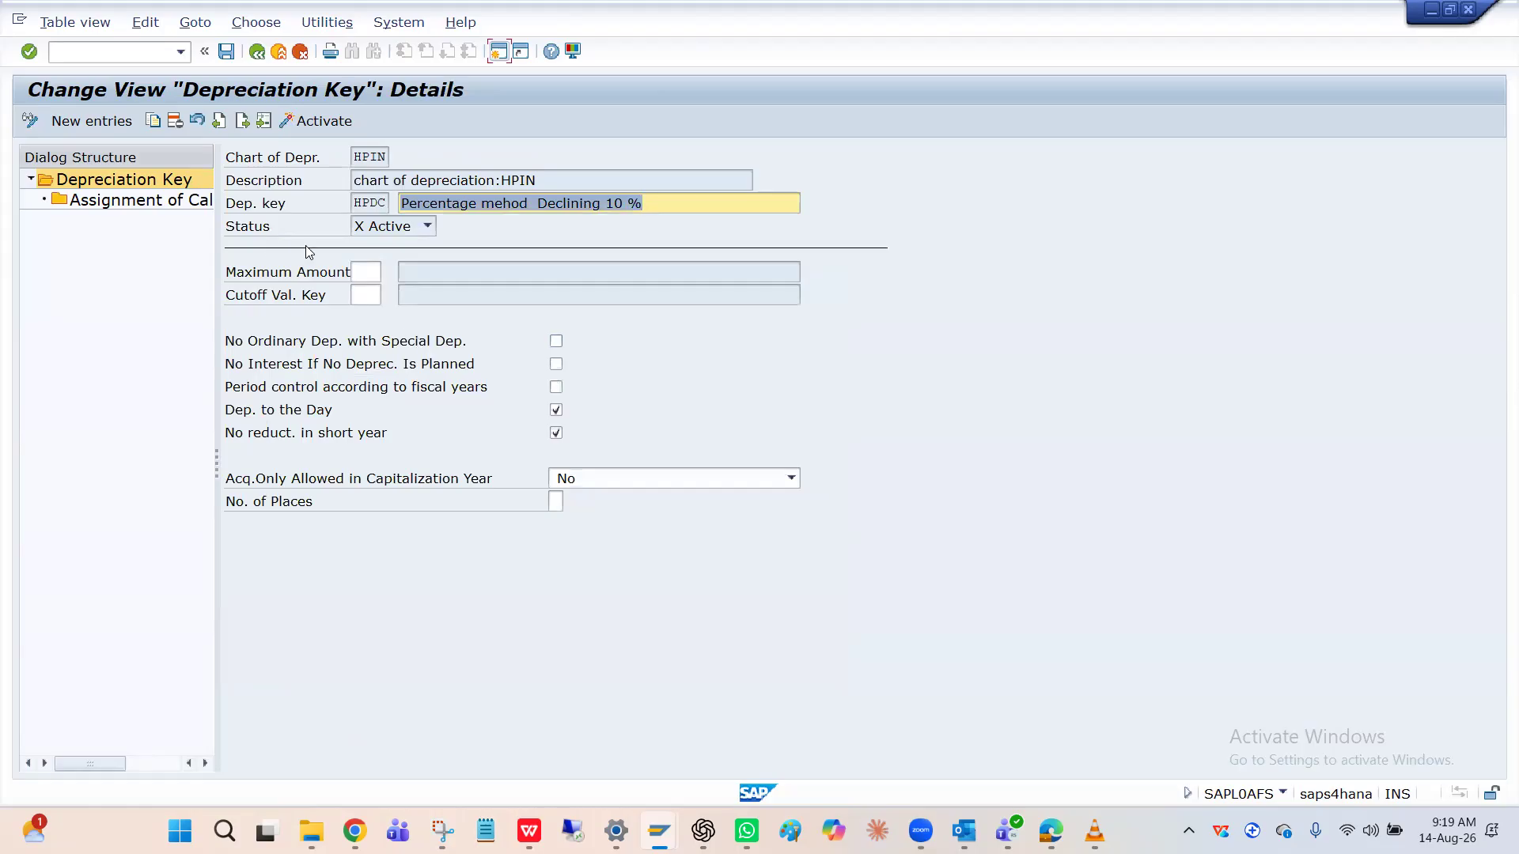
{"action": "left_click", "coordinate": [158, 201]}
{"action": "double_click", "coordinate": [158, 202]}
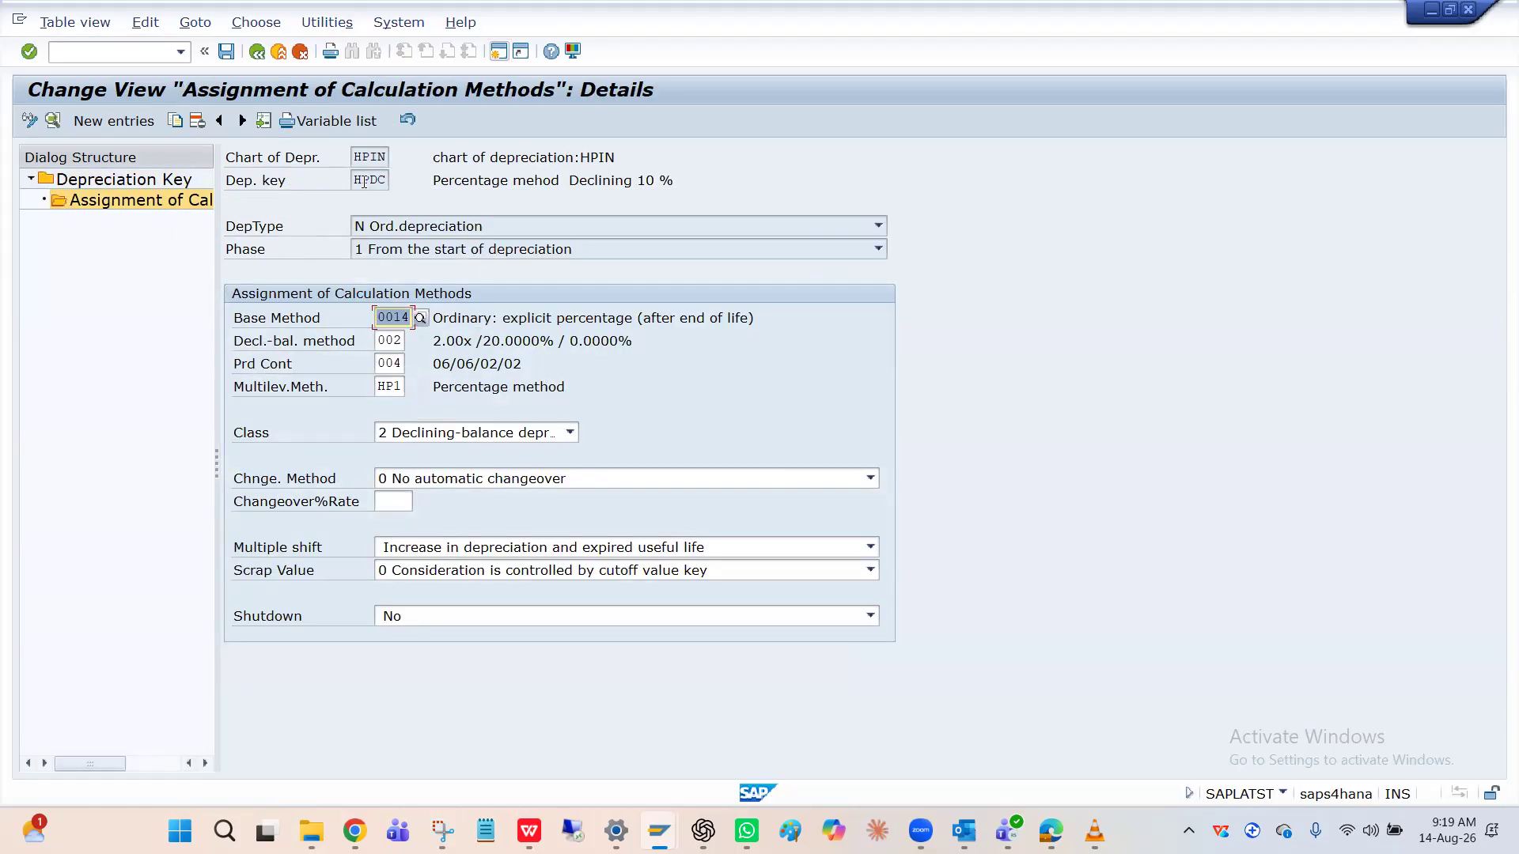
{"action": "left_click", "coordinate": [466, 431]}
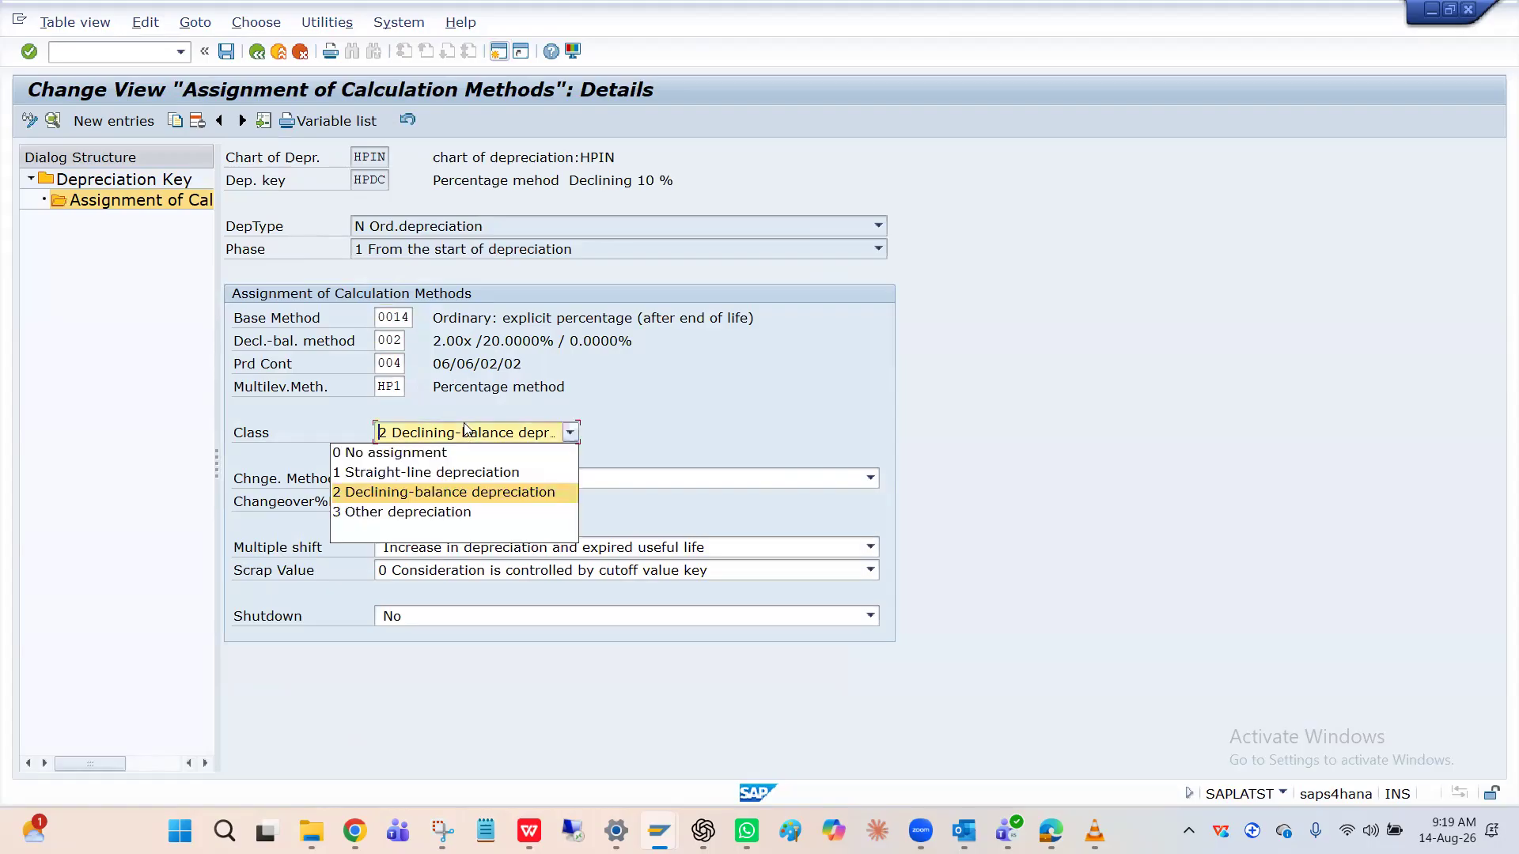
{"action": "left_click", "coordinate": [443, 493]}
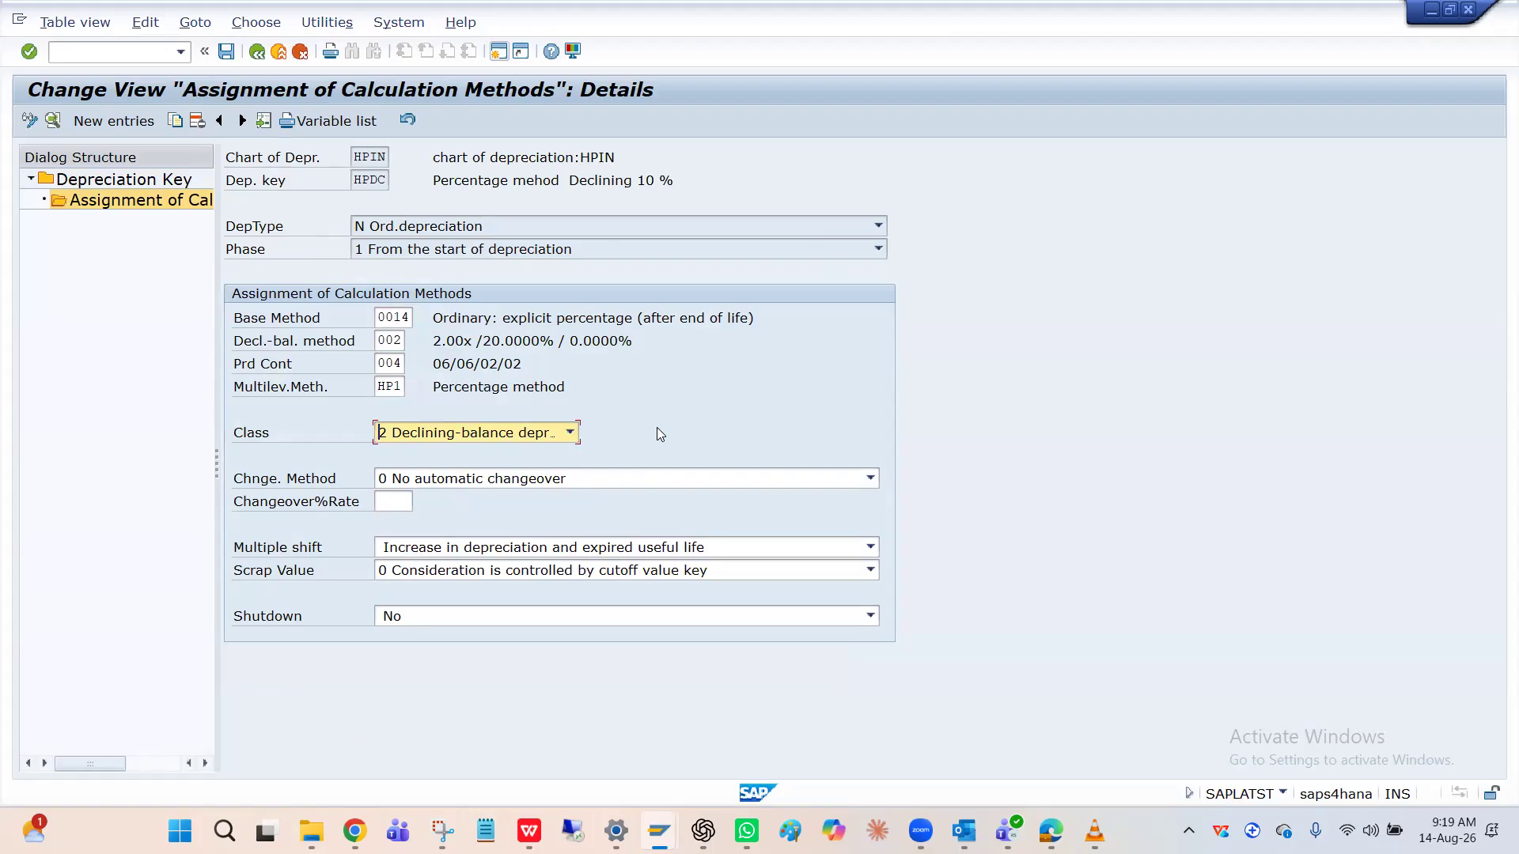
Step: Return to asset 2001's values and compare the planned ordinary depreciation of periods 8 and 9
{"action": "key", "text": "ctrl+n"}
{"action": "key", "text": "alt+Tab"}
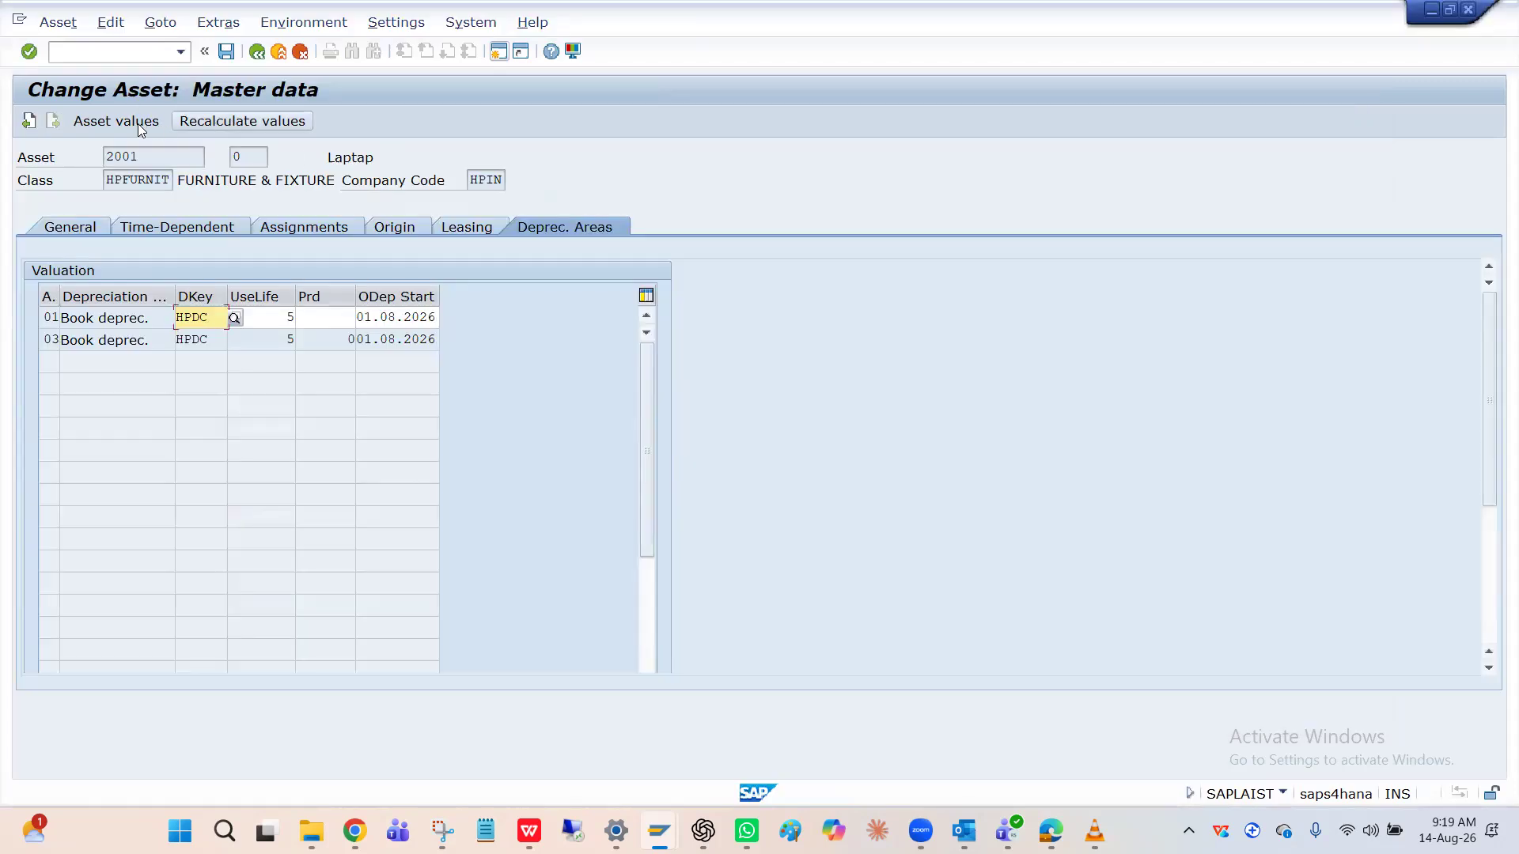
{"action": "left_click", "coordinate": [136, 123]}
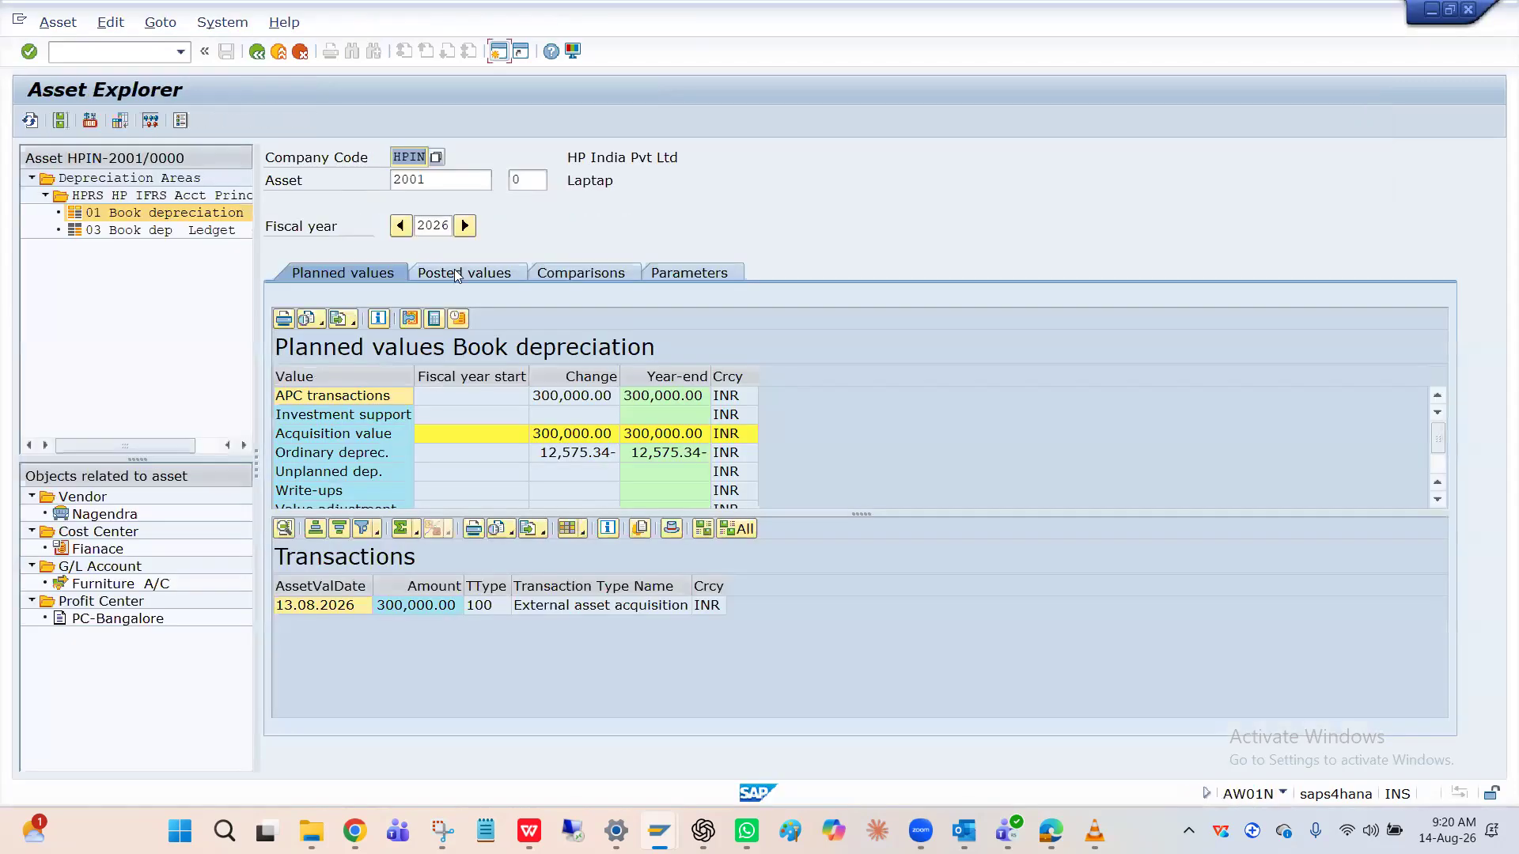
{"action": "left_click", "coordinate": [454, 271]}
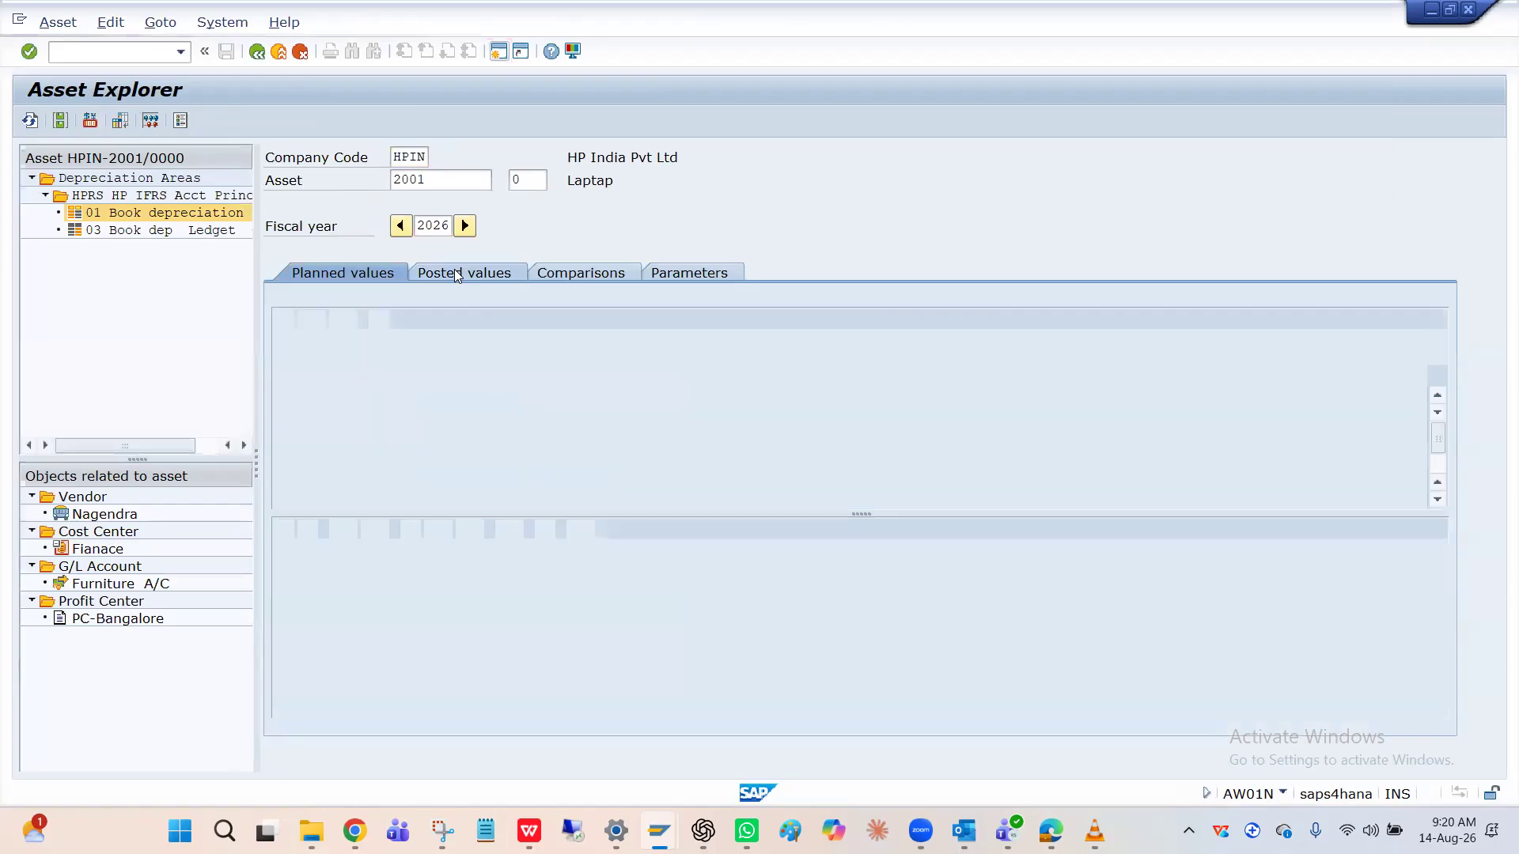
{"action": "left_click", "coordinate": [602, 624]}
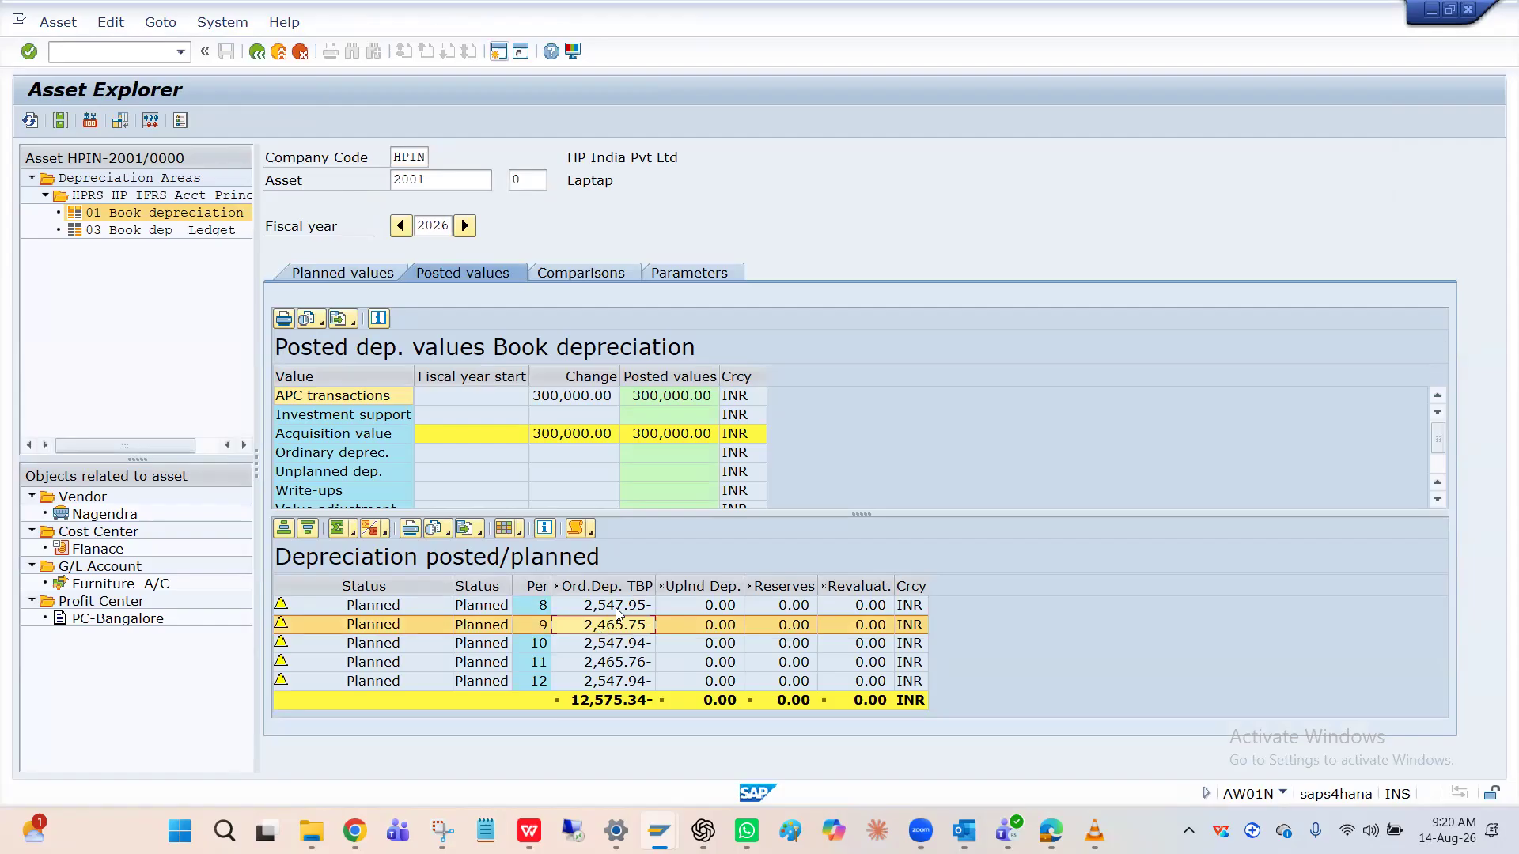
{"action": "left_click", "coordinate": [617, 606]}
{"action": "left_click", "coordinate": [618, 625]}
{"action": "left_click", "coordinate": [615, 605]}
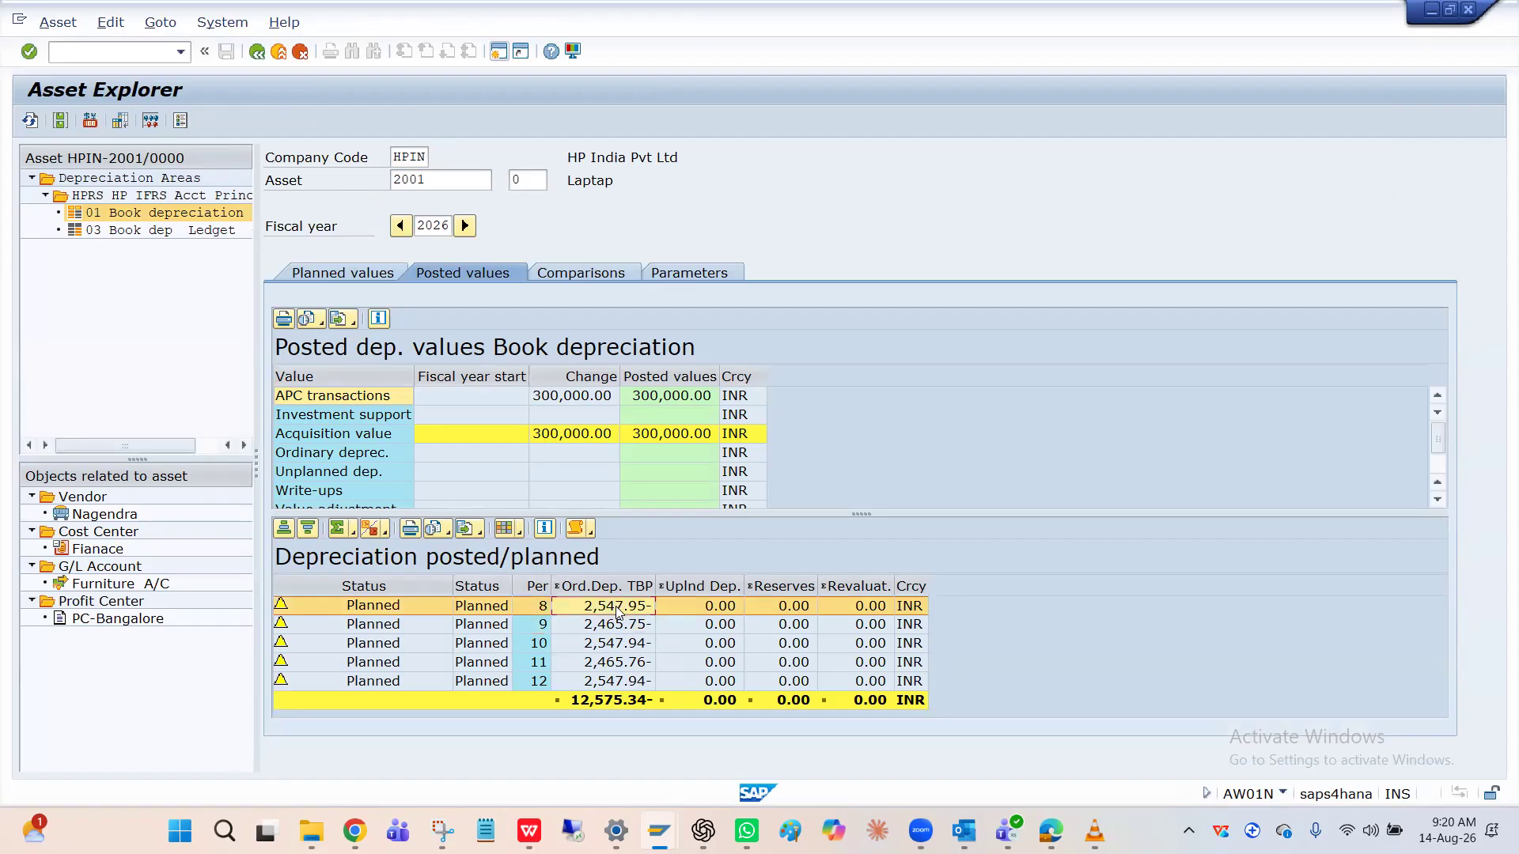
{"action": "left_click", "coordinate": [616, 623]}
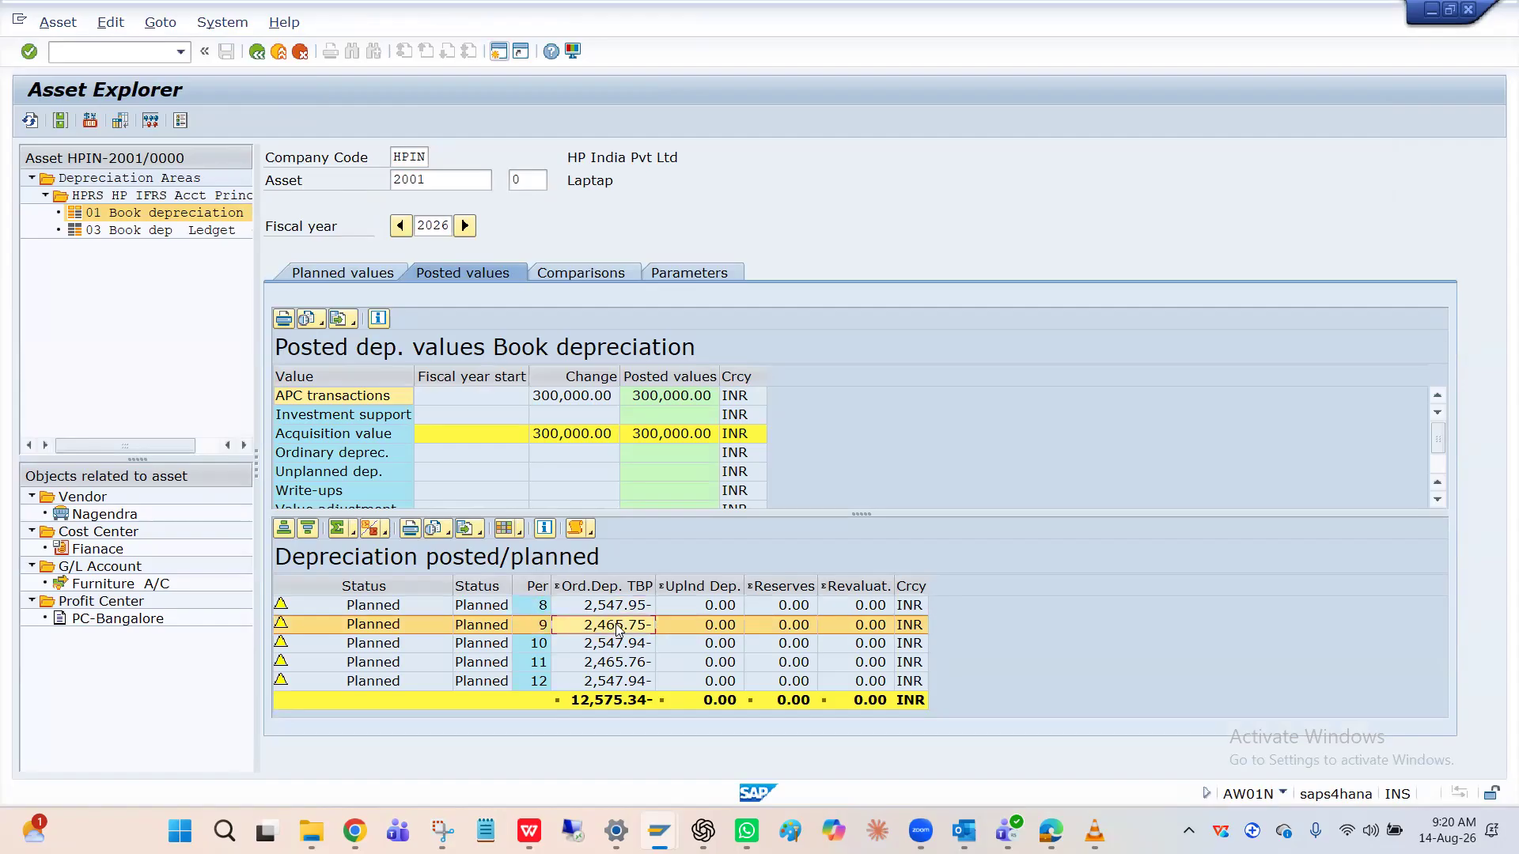
Step: Start creating an asset of class HPFURNIT in company code HPIN with transaction AS01
{"action": "left_click", "coordinate": [617, 609]}
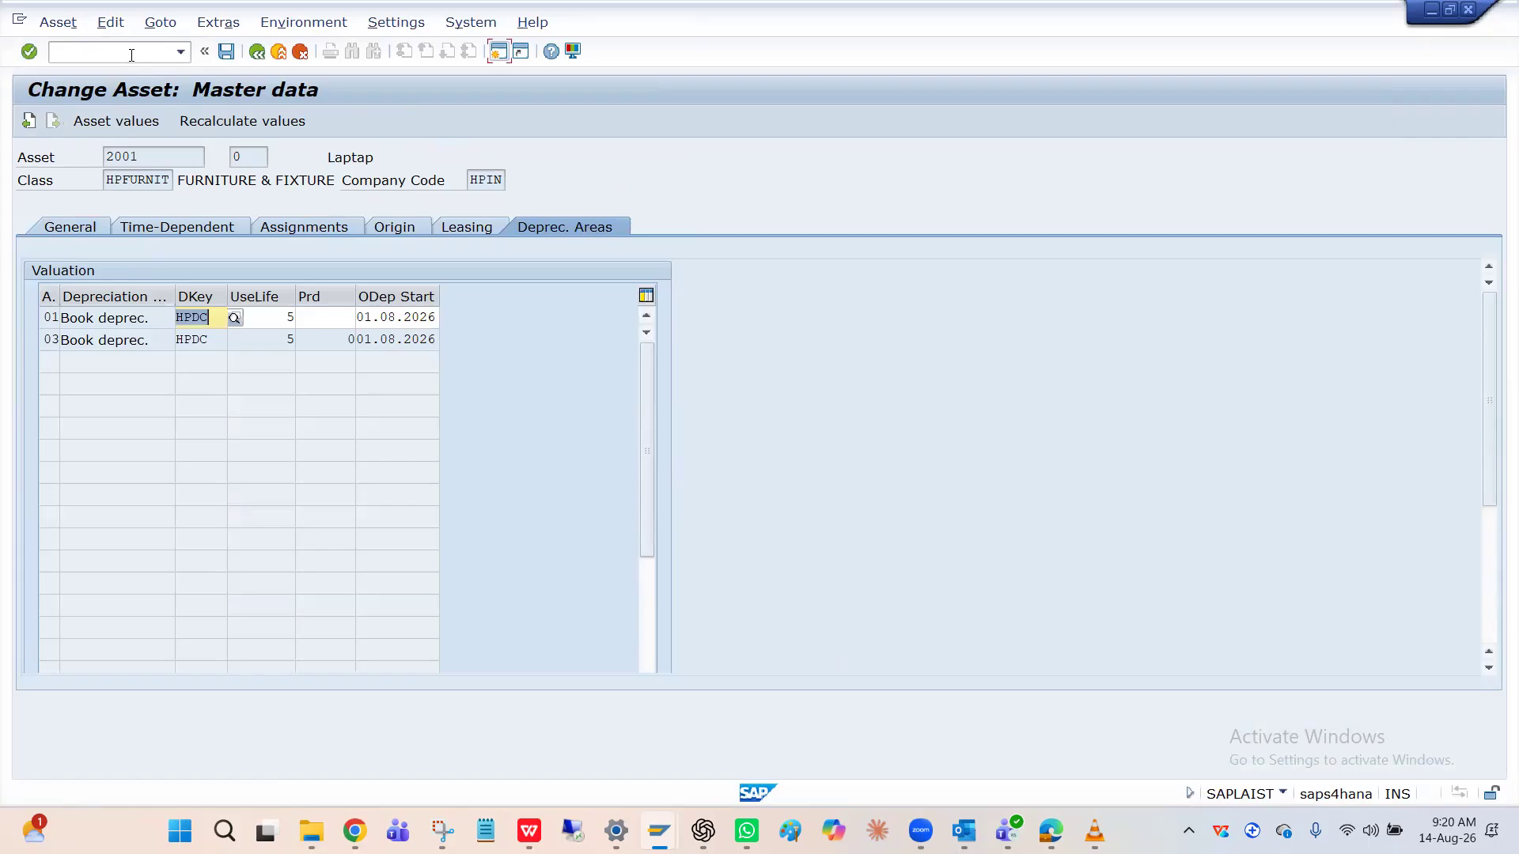
{"action": "left_click", "coordinate": [133, 52]}
{"action": "type", "text": "/n"}
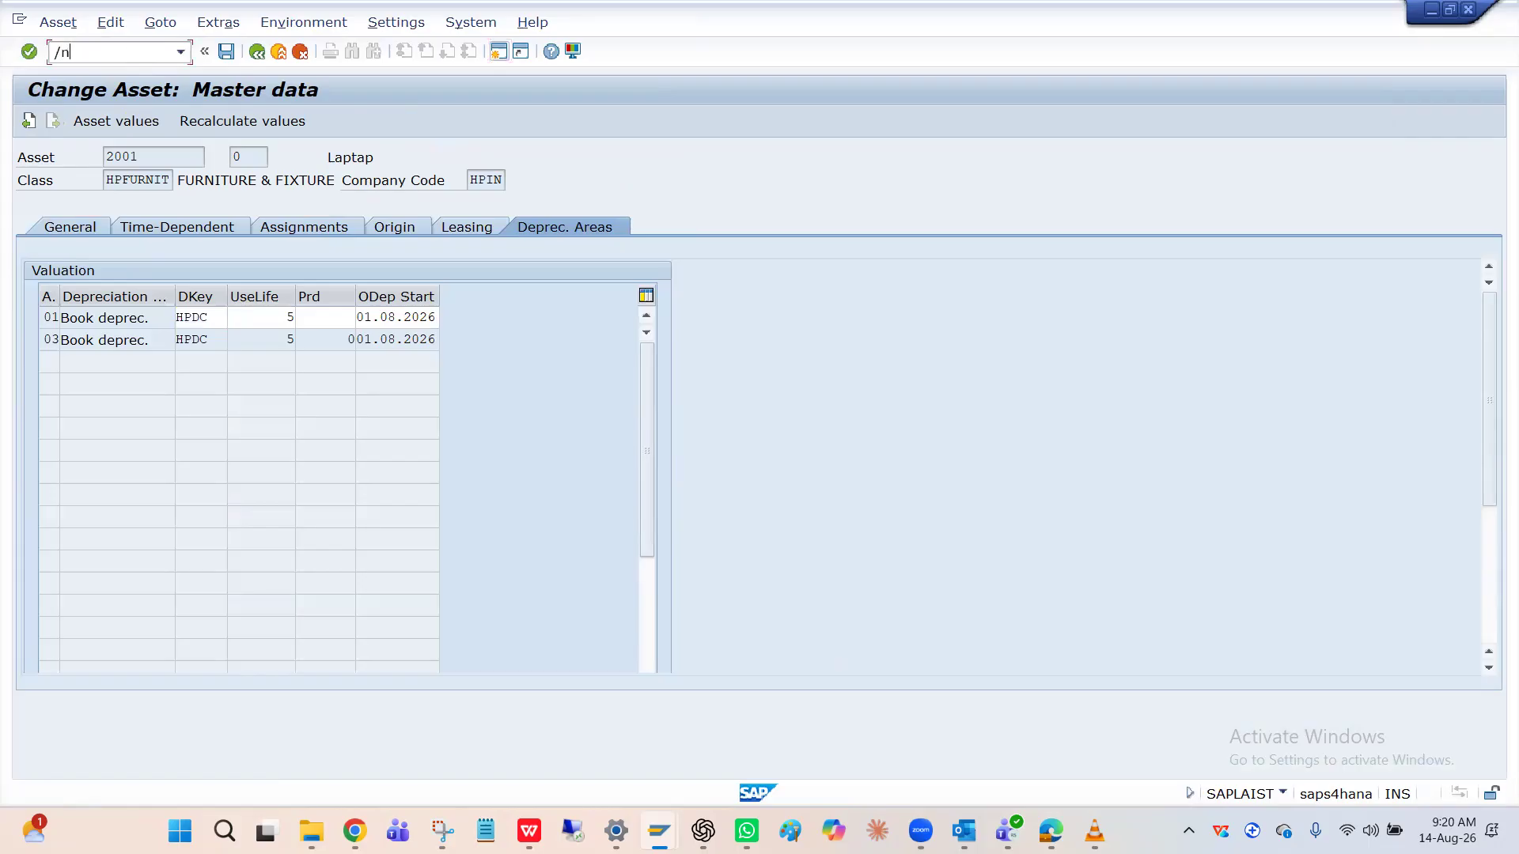
{"action": "type", "text": "As01"}
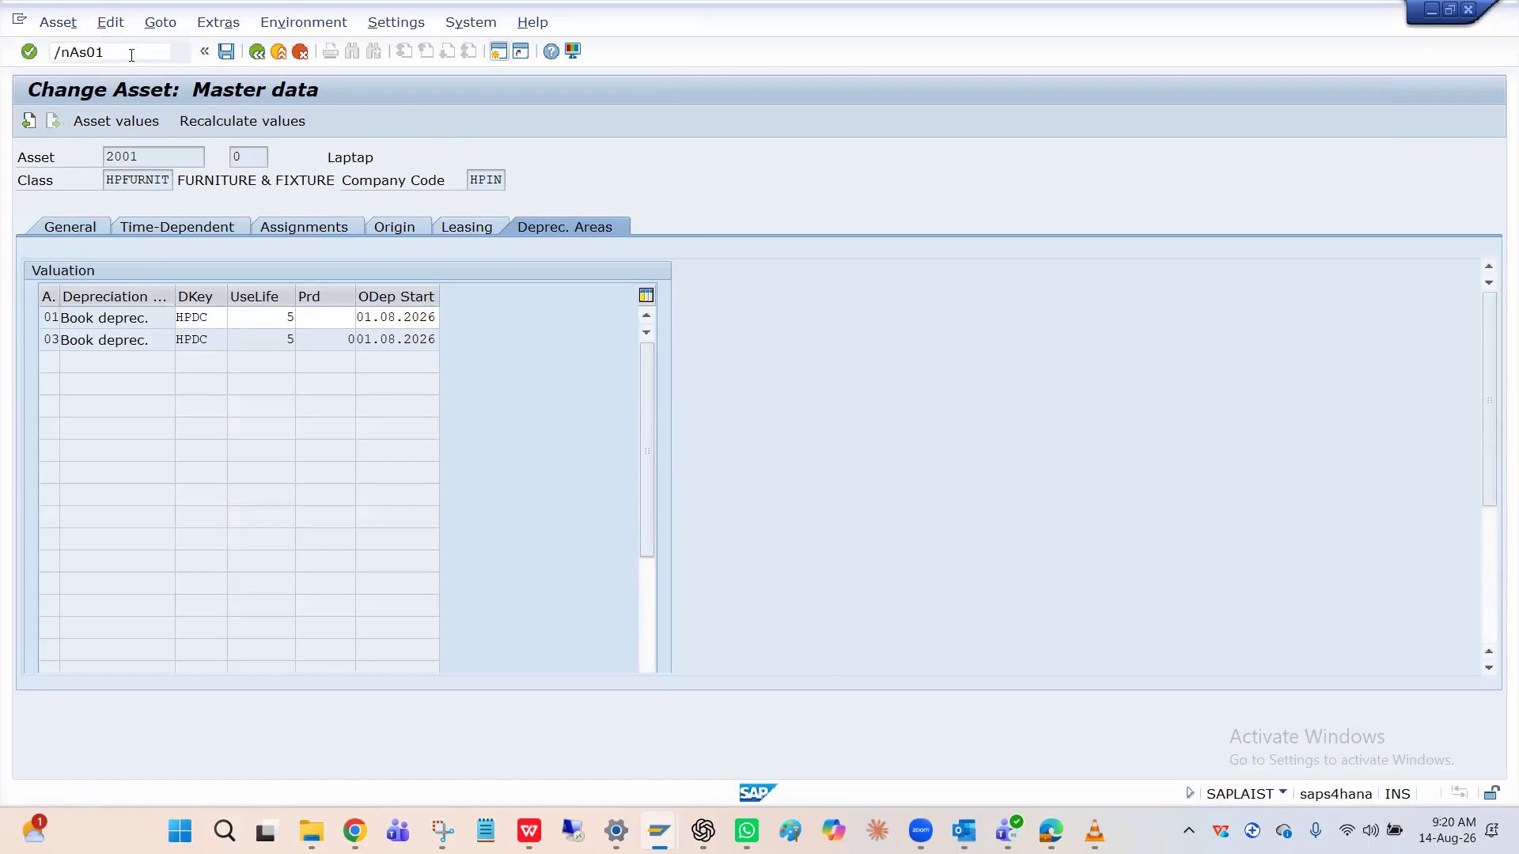
{"action": "key", "text": "Return"}
{"action": "key", "text": "Down"}
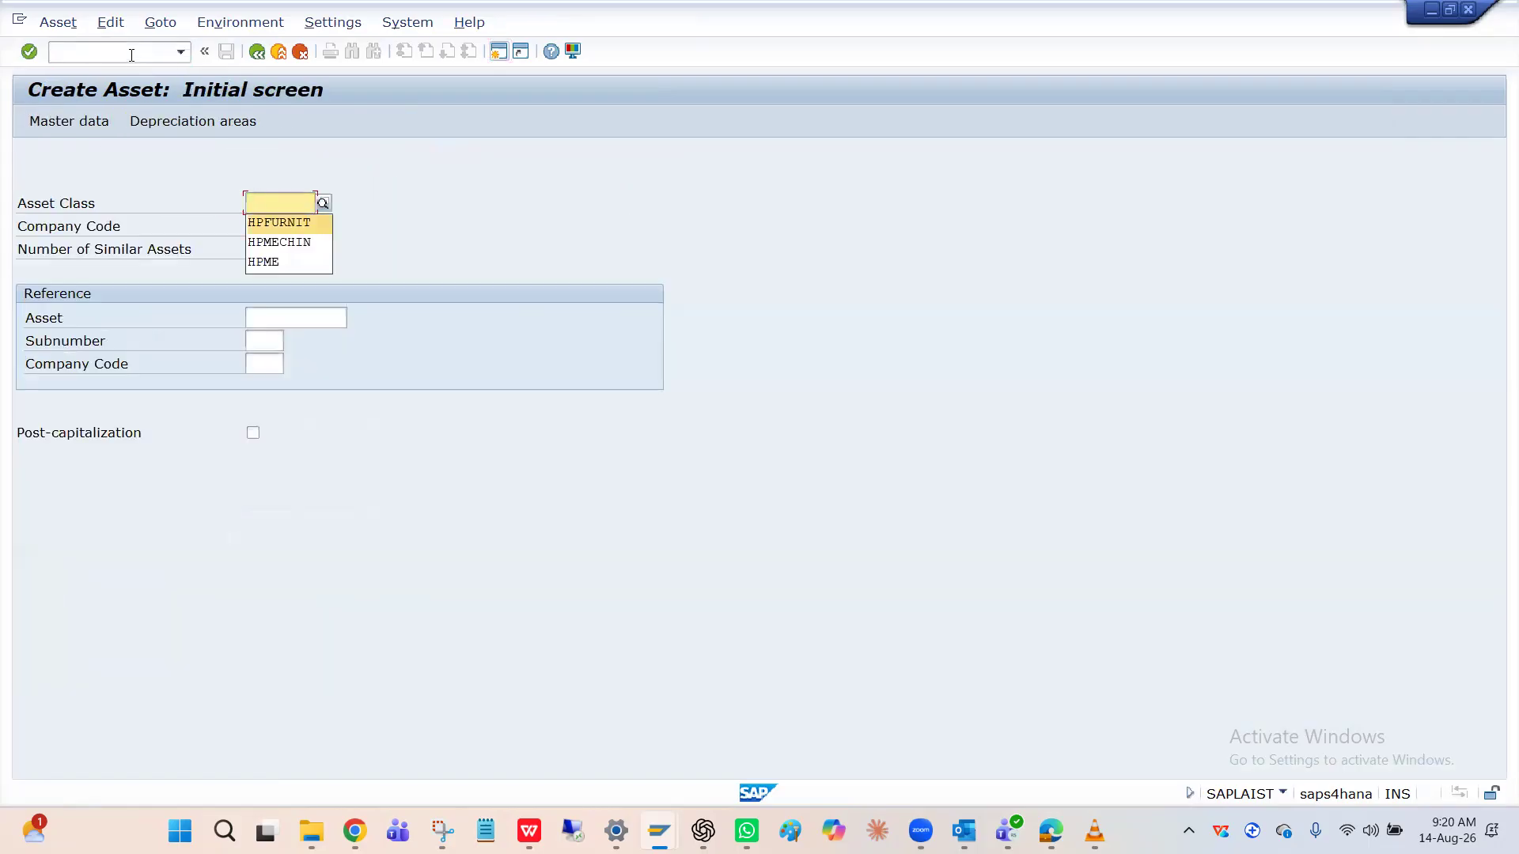
{"action": "key", "text": "Return"}
{"action": "key", "text": "Return"}
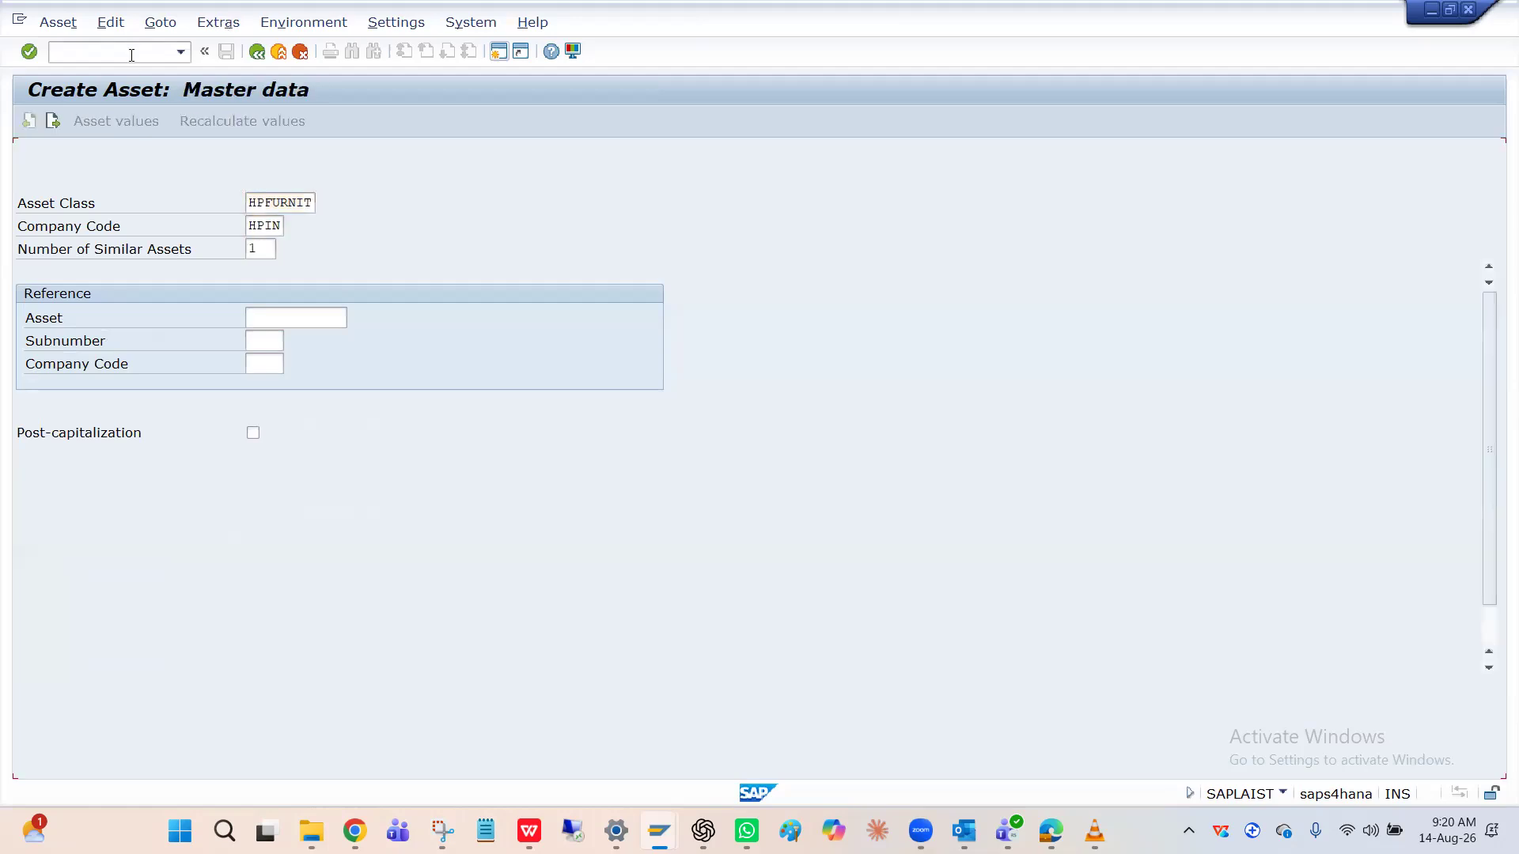
Step: Enter DesktoP as the new asset's description and assign a cost center in its time-dependent data
{"action": "type", "text": "DesktoP"}
{"action": "key", "text": "Return"}
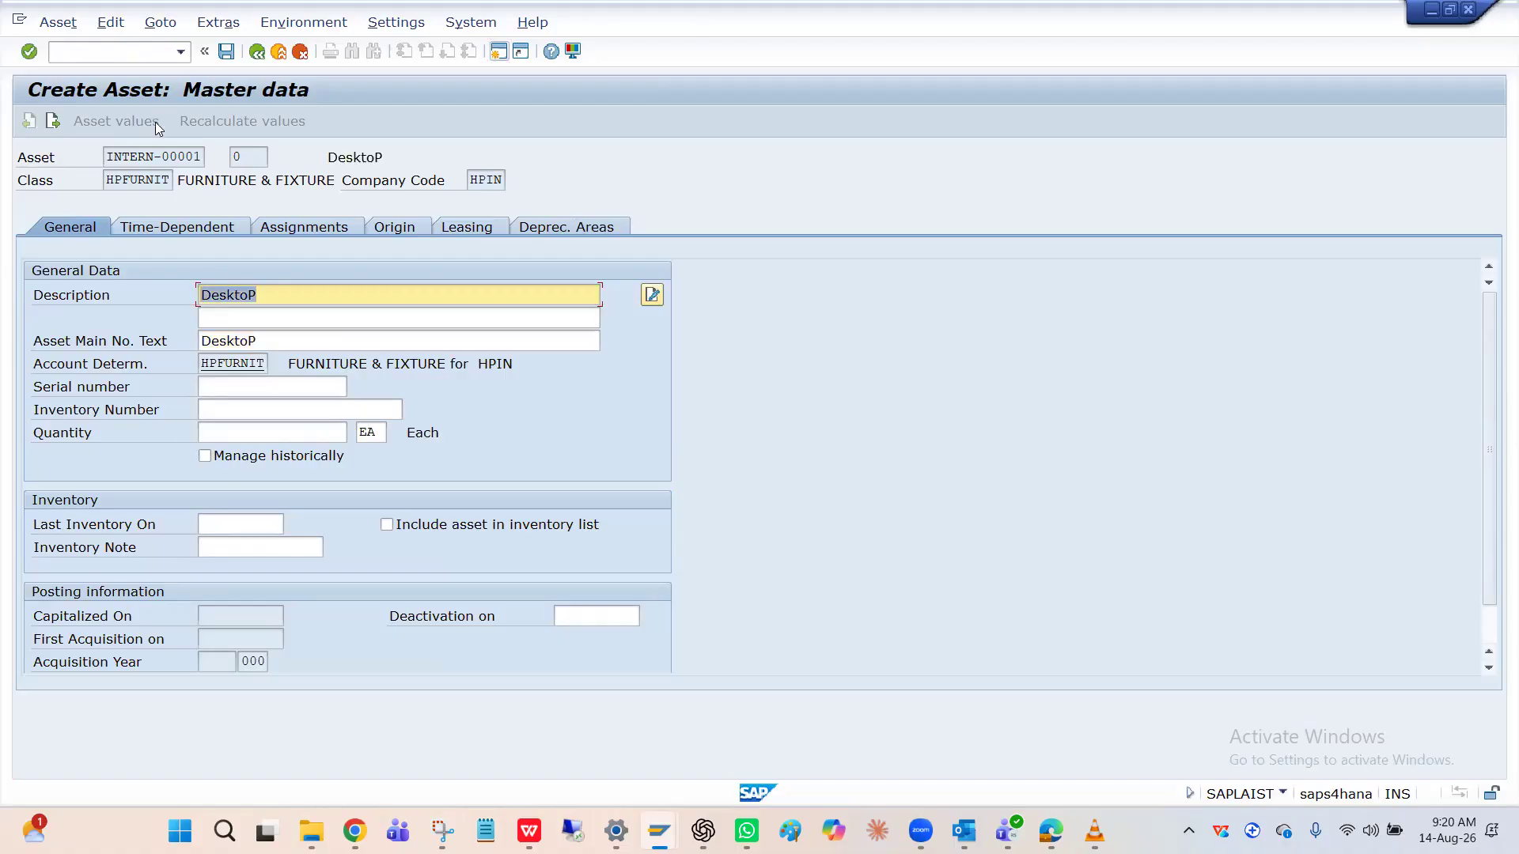
{"action": "left_click", "coordinate": [174, 225]}
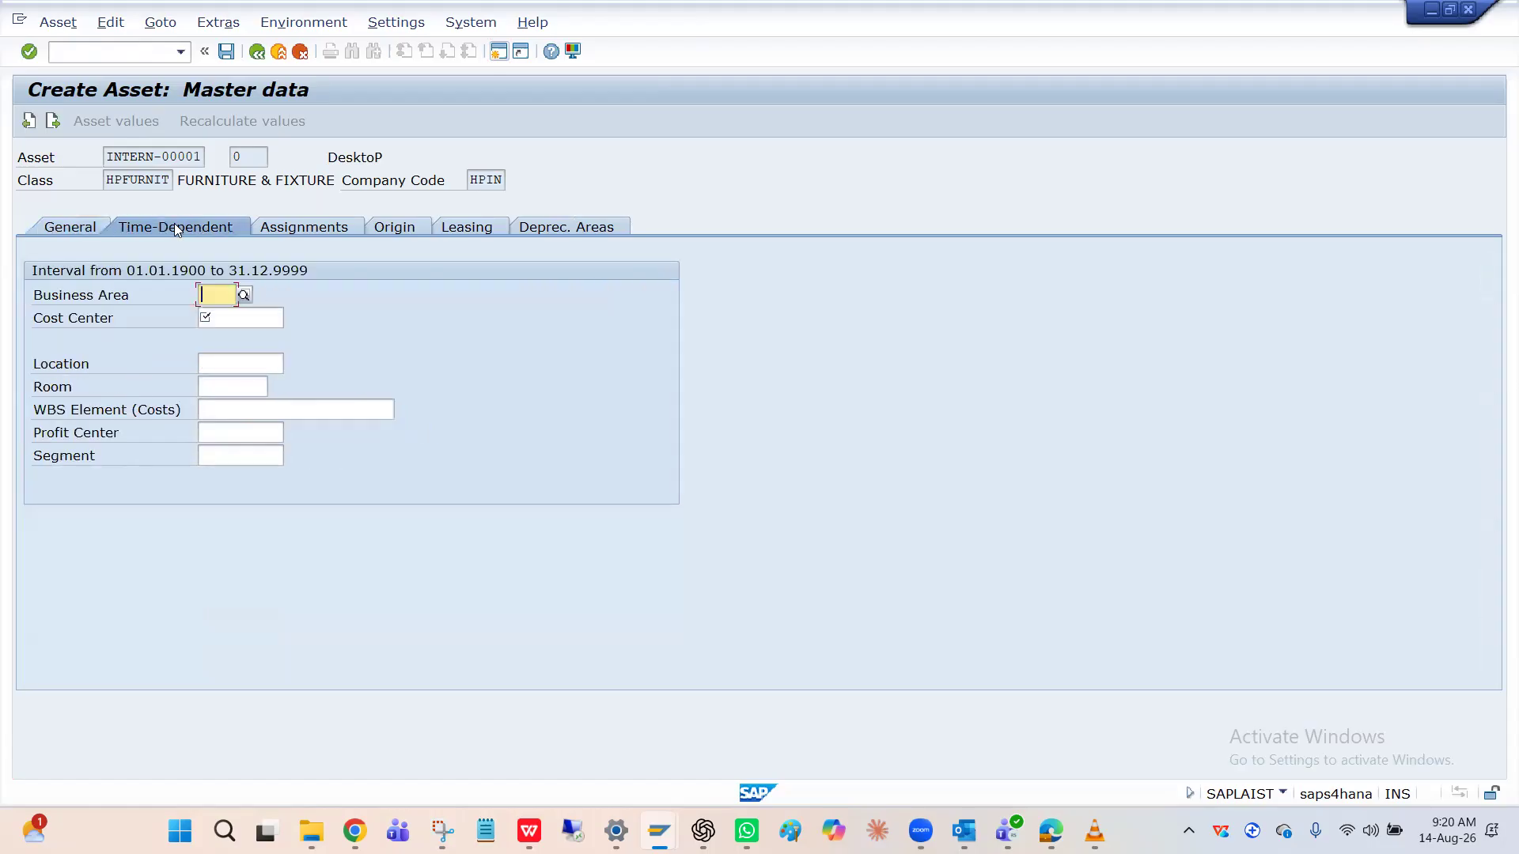
{"action": "left_click", "coordinate": [261, 326]}
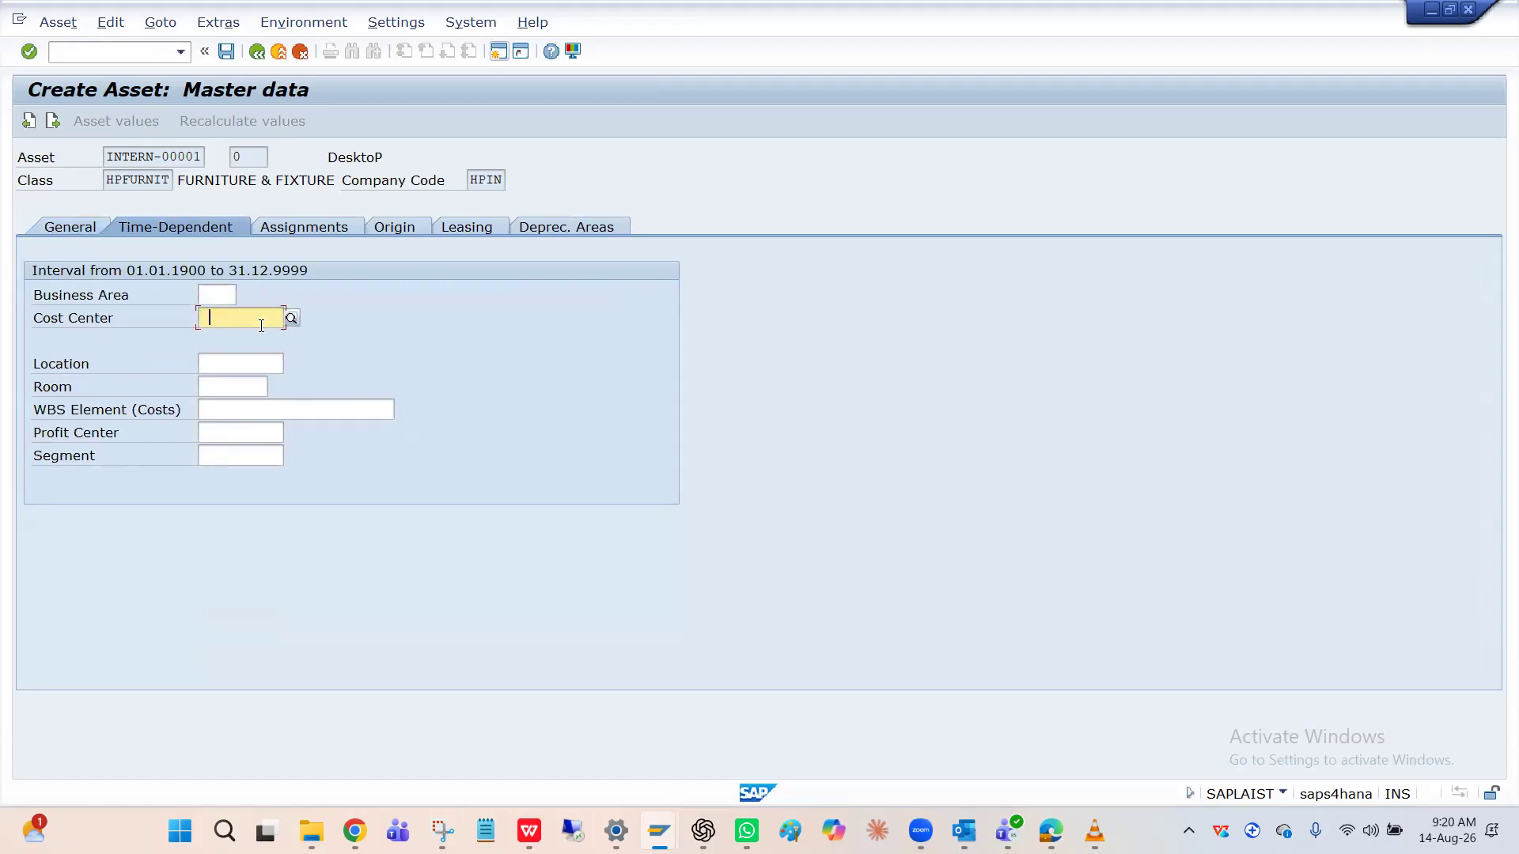
{"action": "left_click", "coordinate": [248, 356]}
Step: Set the depreciation key of area 01 Book depreciation to HPDC and save the new asset
{"action": "left_click", "coordinate": [564, 231]}
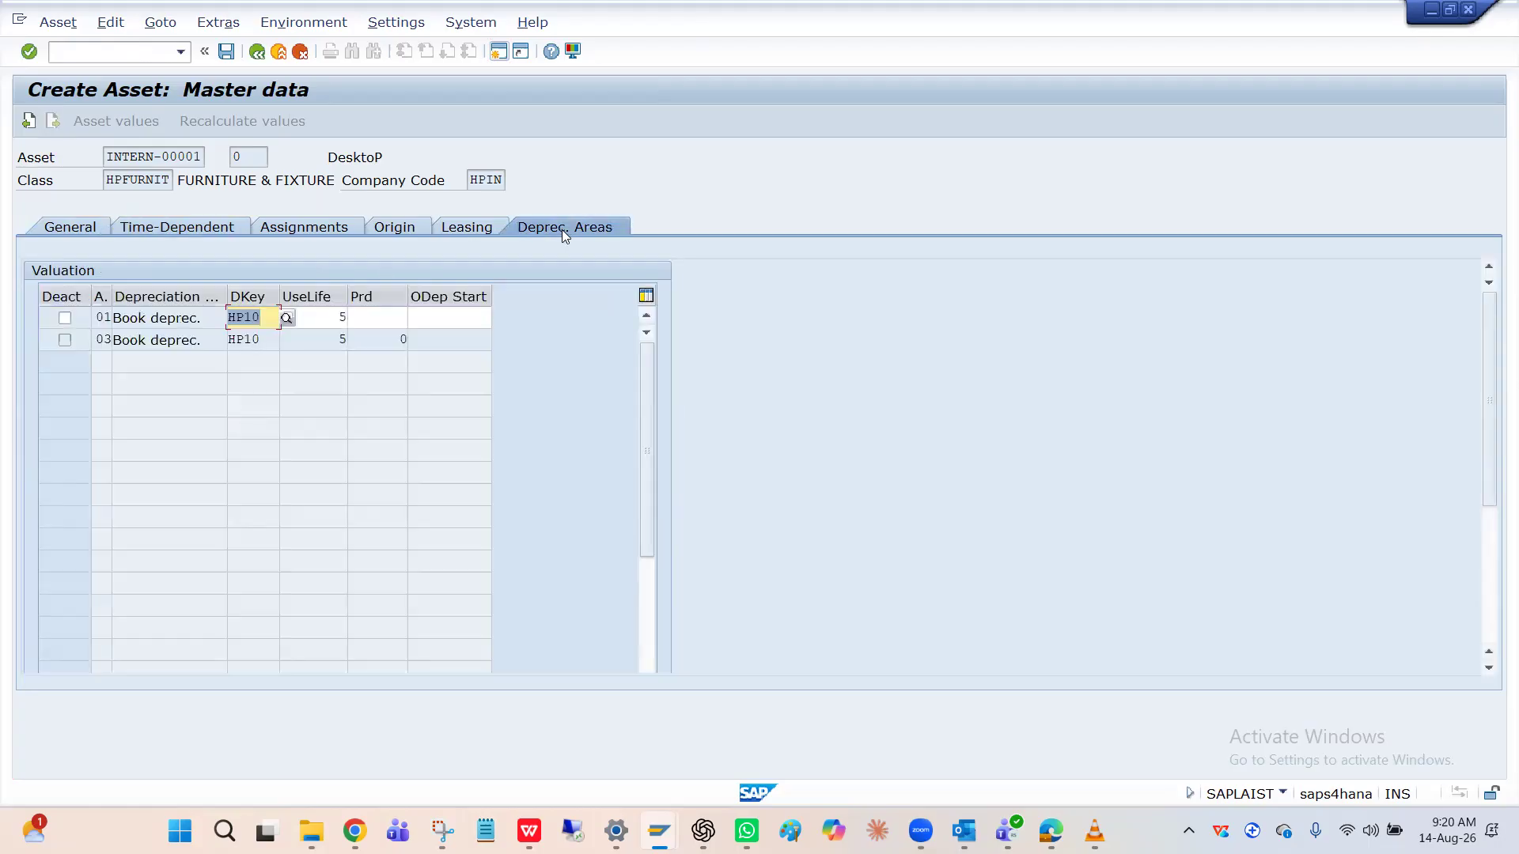
{"action": "key", "text": "BackSpace"}
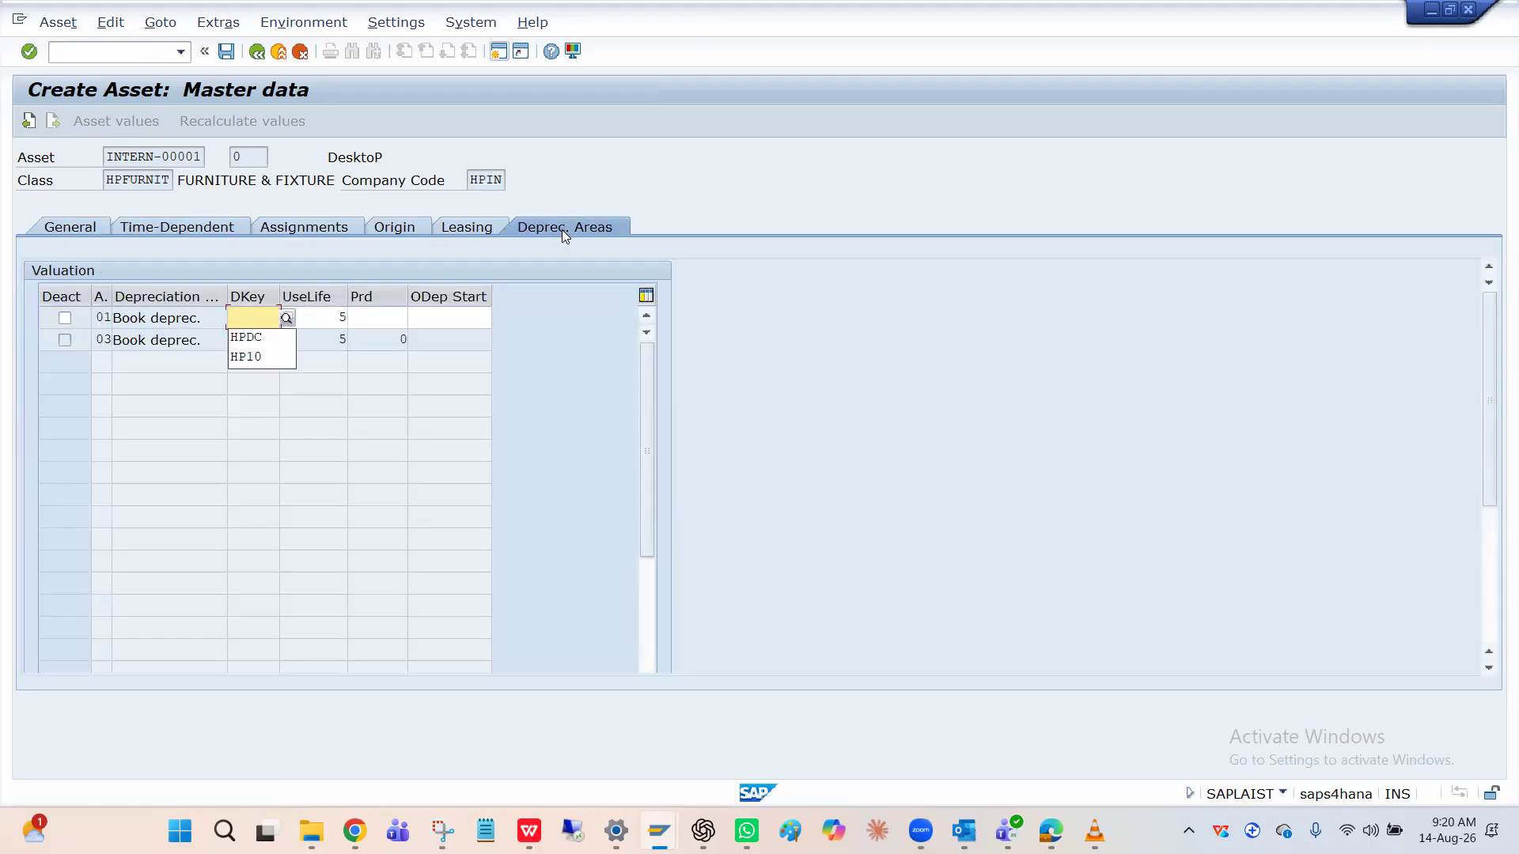
{"action": "key", "text": "Down"}
{"action": "key", "text": "Return"}
{"action": "key", "text": "Return"}
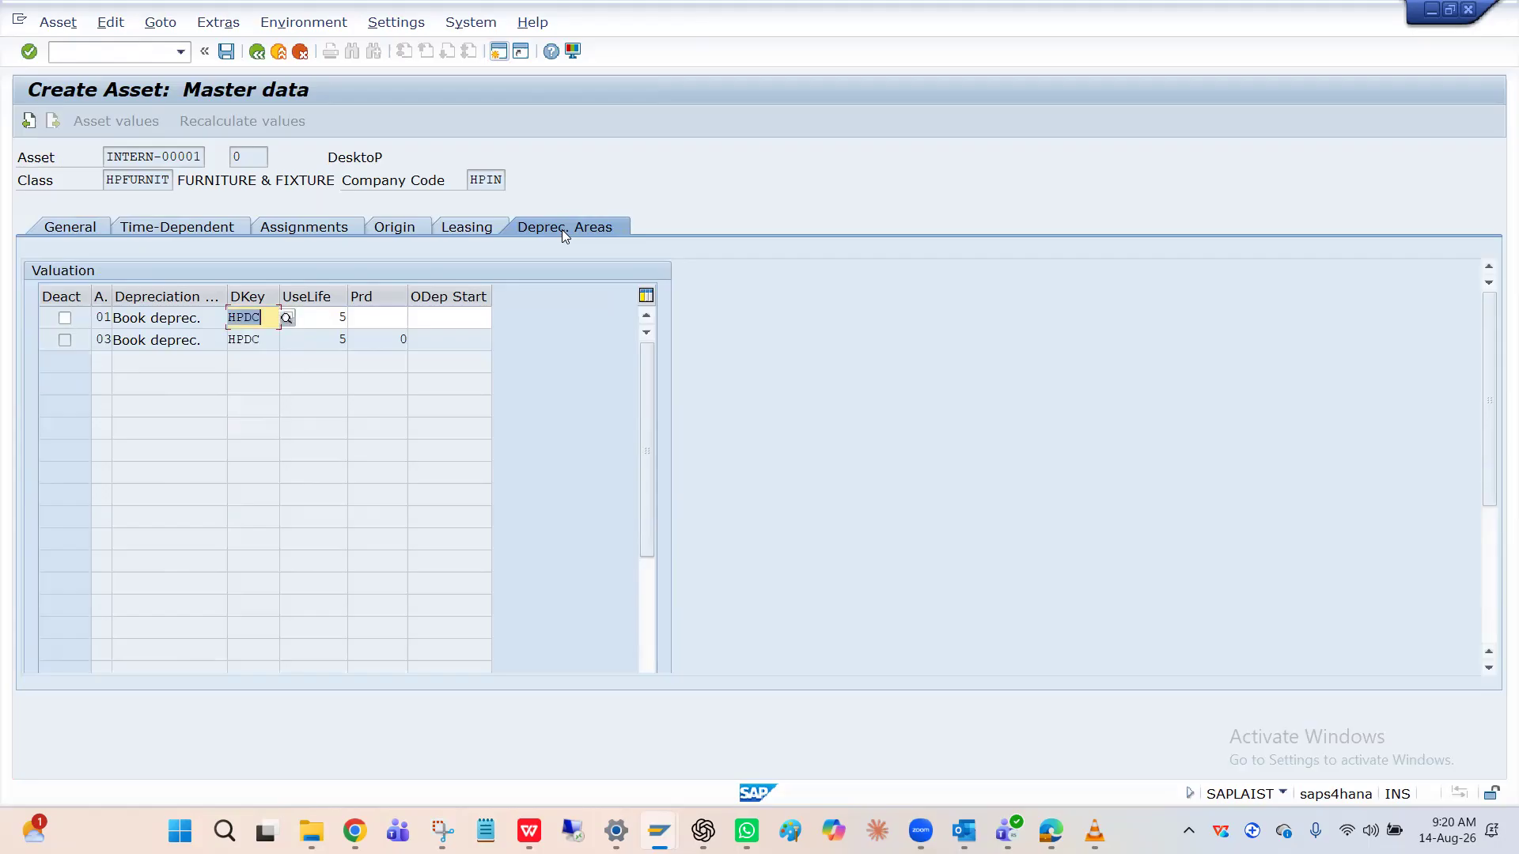
{"action": "left_click", "coordinate": [236, 54]}
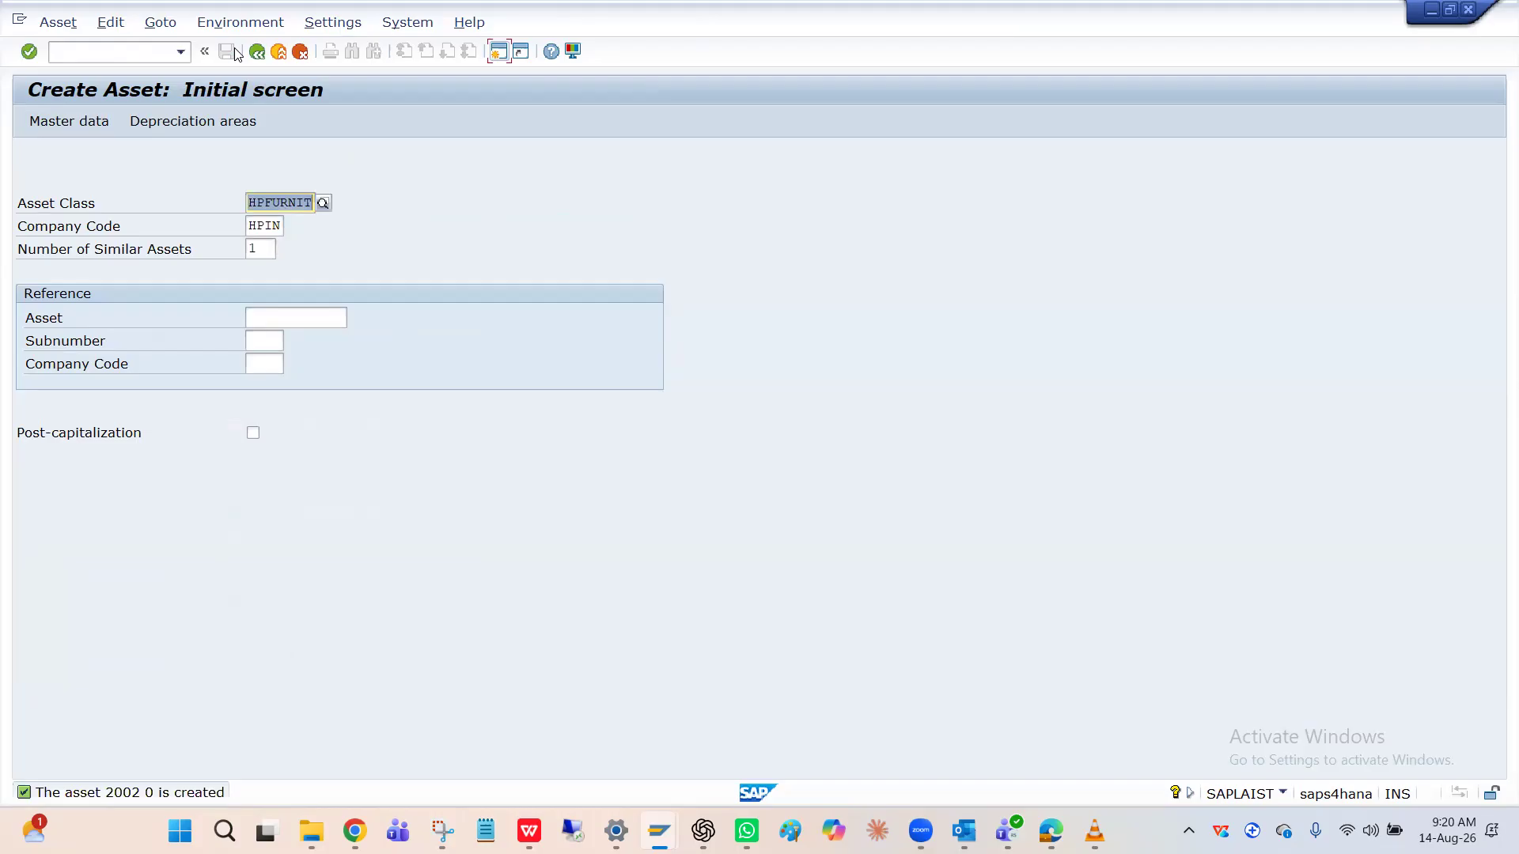
Step: Start an asset acquisition with vendor in transaction F-90 and set the document date to 14.08.2026, matching the posting date
{"action": "left_click", "coordinate": [133, 56]}
{"action": "type", "text": "/nF-90"}
{"action": "key", "text": "Return"}
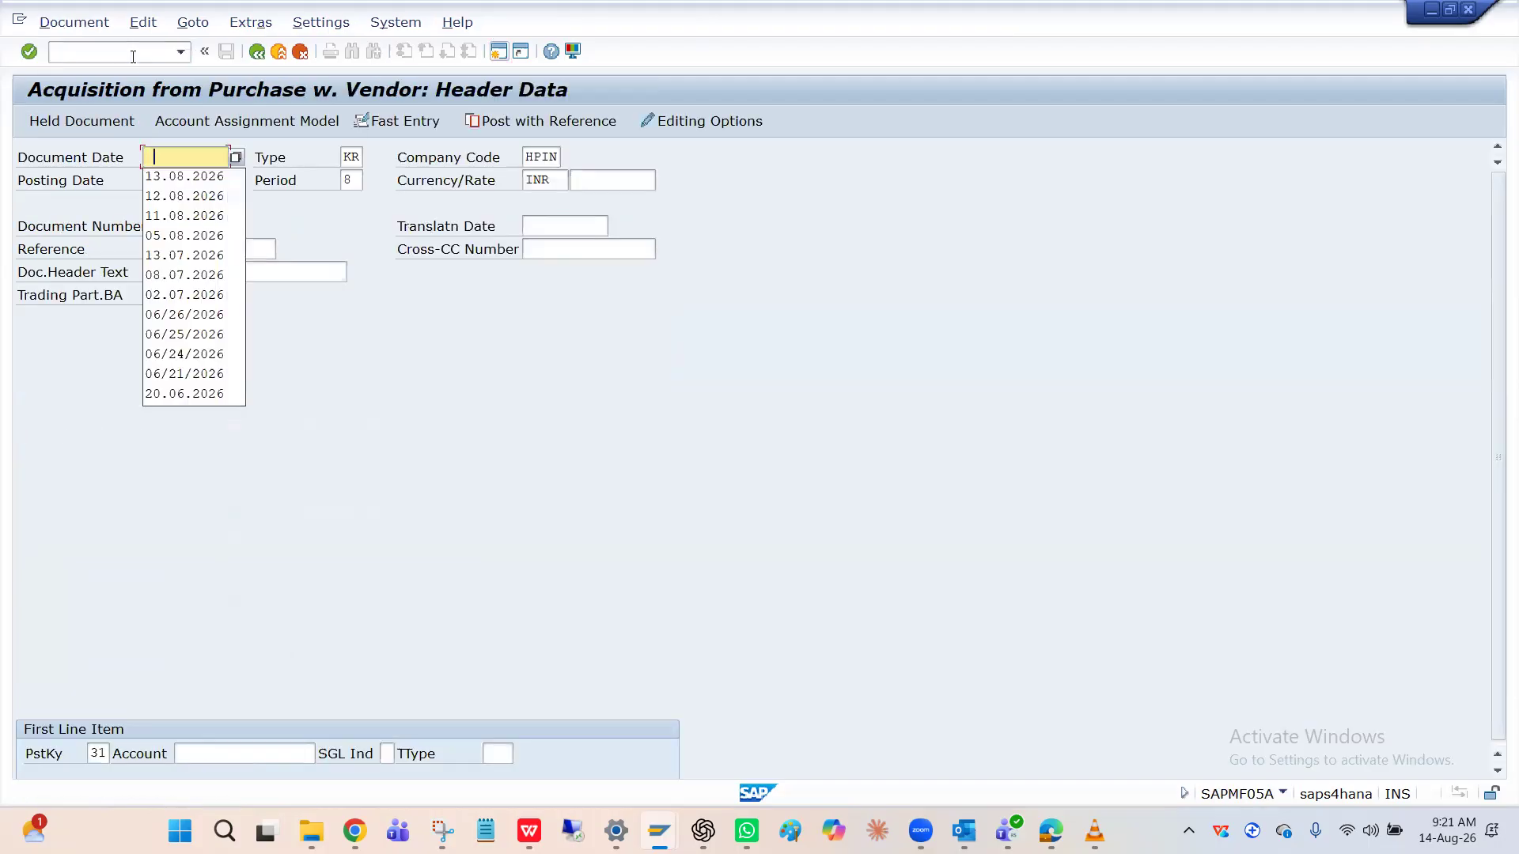
{"action": "left_click", "coordinate": [291, 217]}
{"action": "left_click", "coordinate": [200, 181]}
{"action": "double_click", "coordinate": [200, 180]}
{"action": "key", "text": "ctrl+c"}
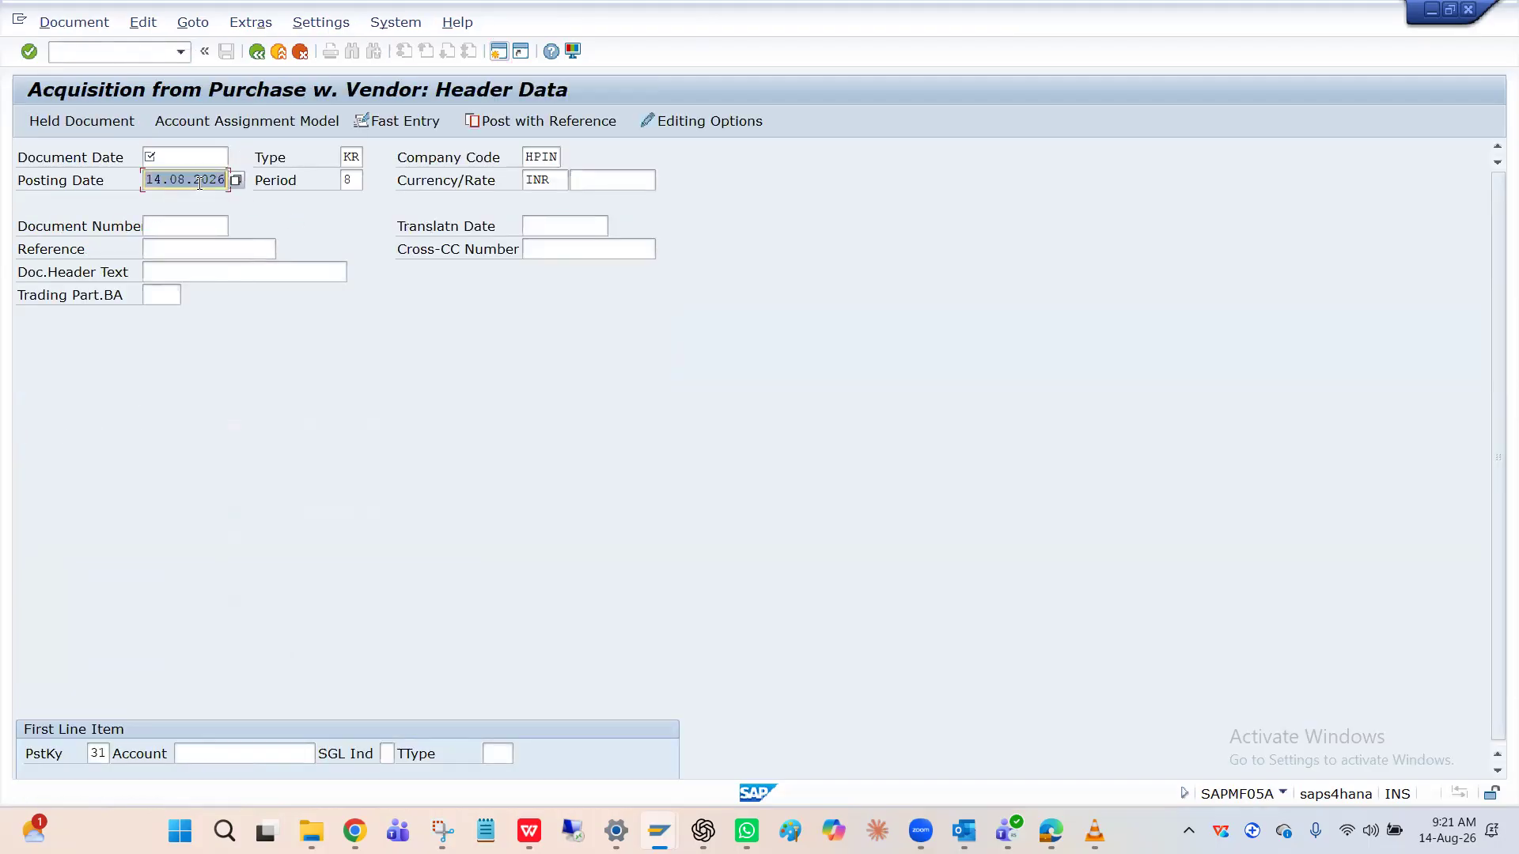
{"action": "left_click", "coordinate": [179, 157]}
{"action": "key", "text": "ctrl+v"}
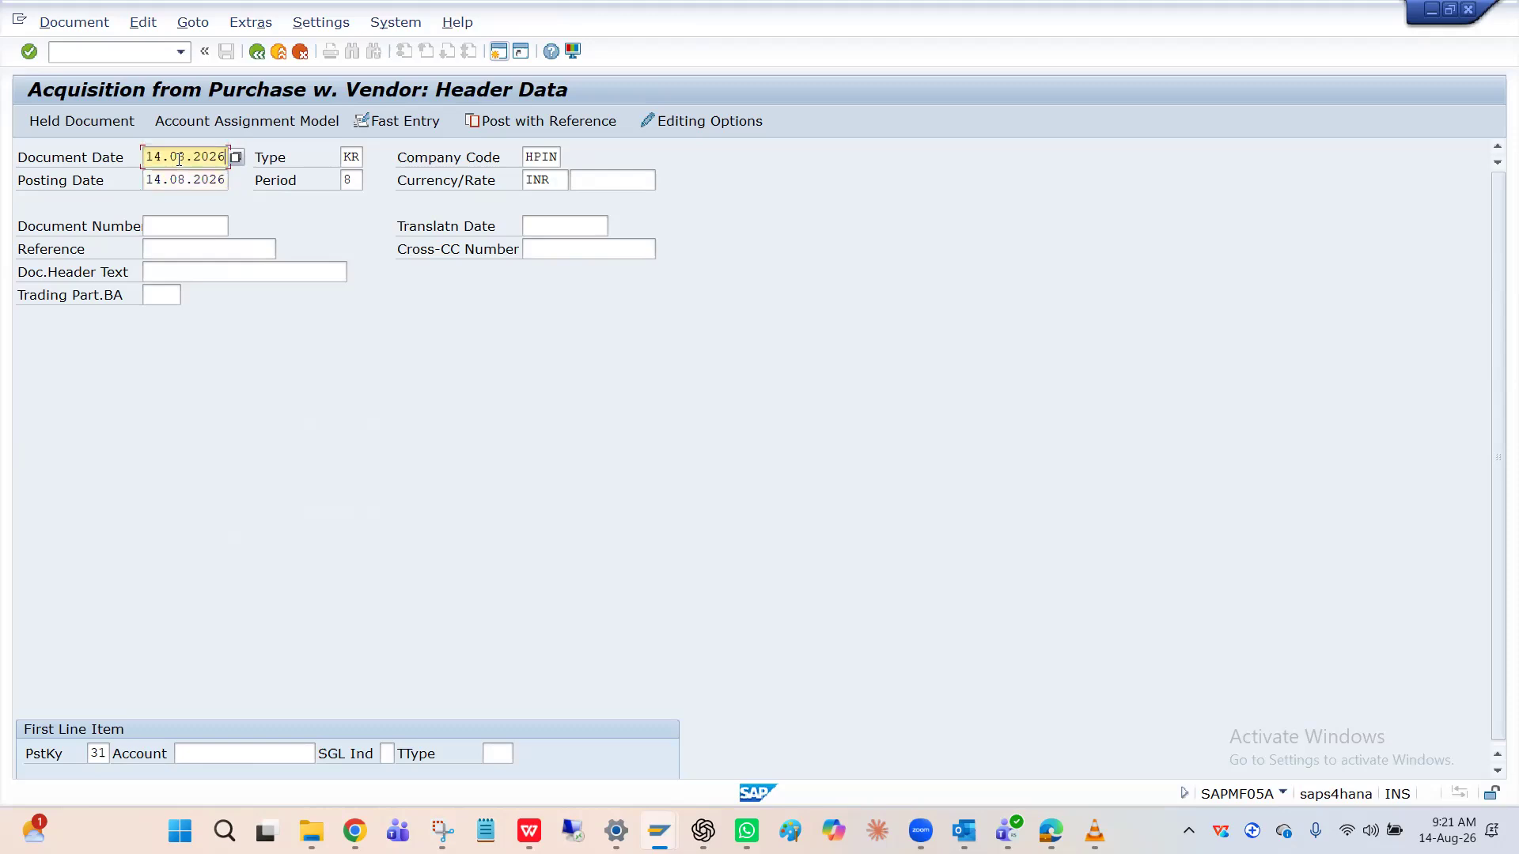
{"action": "left_click", "coordinate": [222, 755]}
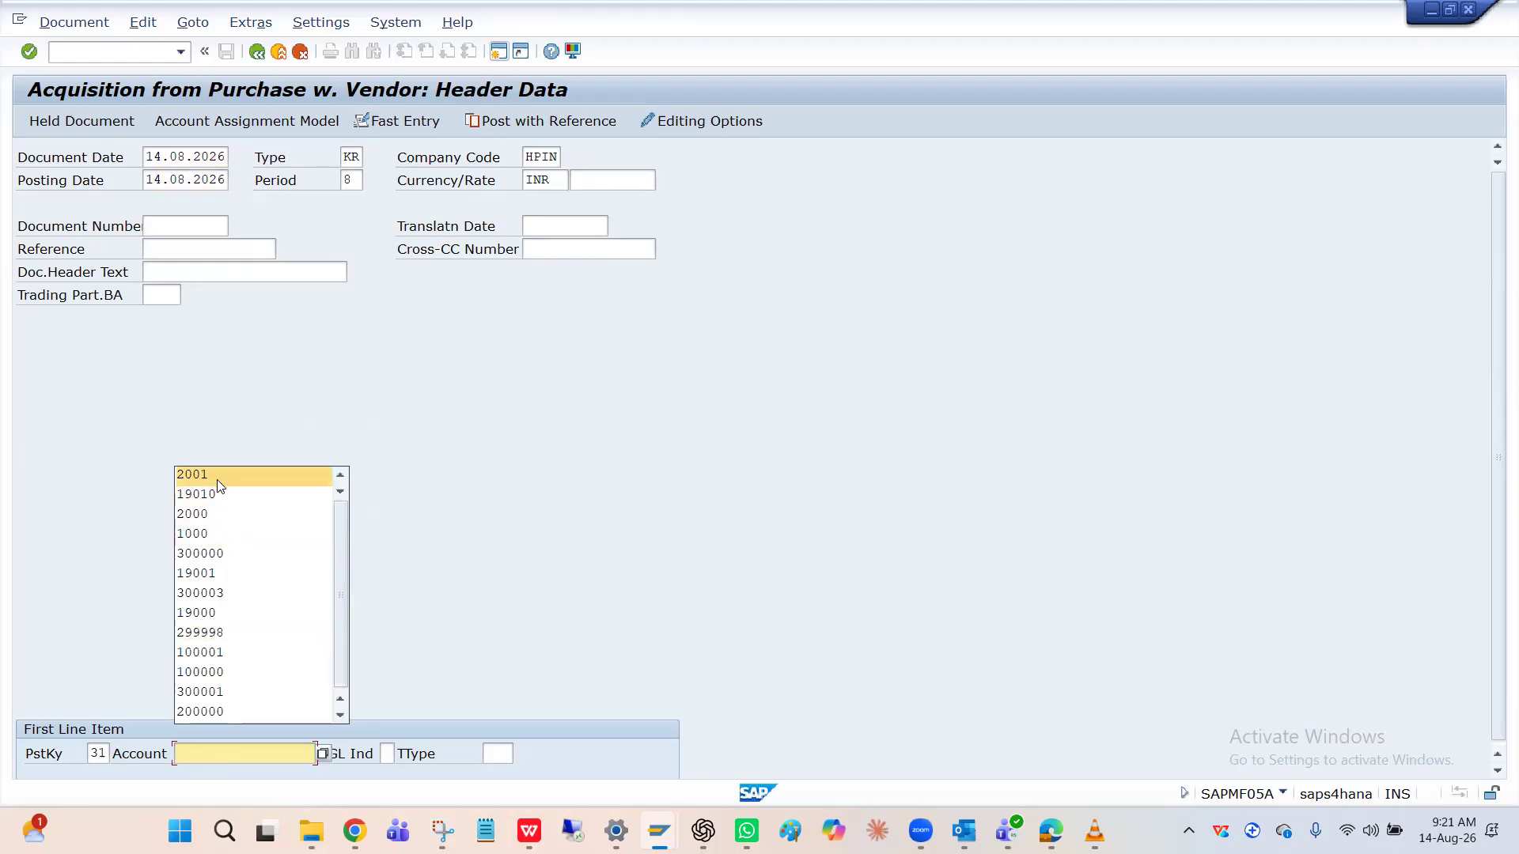
{"action": "left_click", "coordinate": [220, 486]}
{"action": "key", "text": "BackSpace"}
{"action": "type", "text": "2"}
{"action": "key", "text": "BackSpace"}
{"action": "key", "text": "BackSpace"}
{"action": "key", "text": "BackSpace"}
{"action": "key", "text": "BackSpace"}
{"action": "key", "text": "BackSpace"}
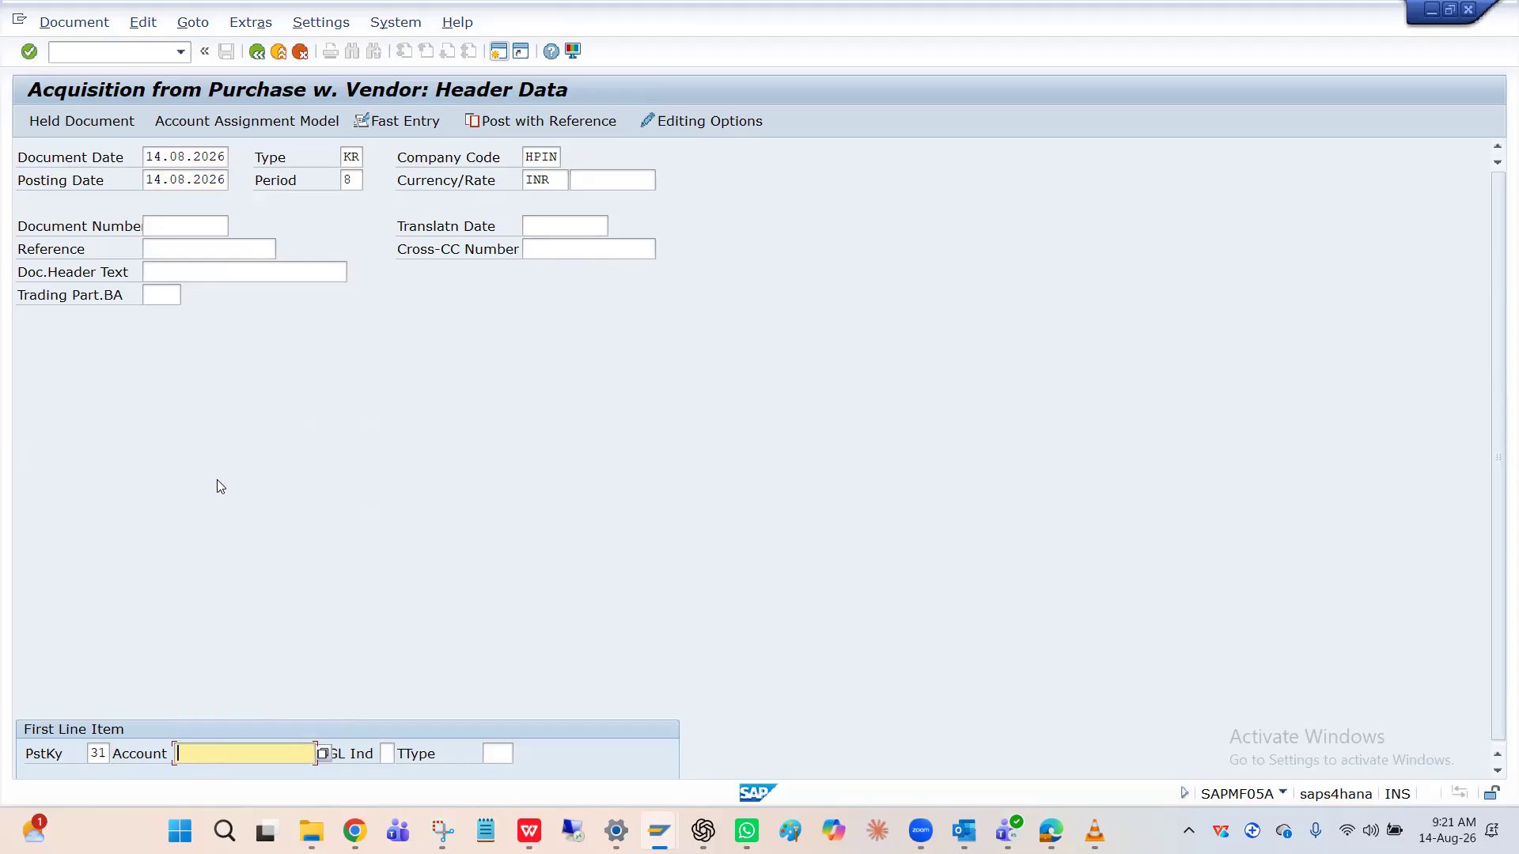
Step: Choose the supplier's account for the first line item with posting key 31 and enter an amount of 100000 INR
{"action": "left_click", "coordinate": [215, 494]}
{"action": "key", "text": "Return"}
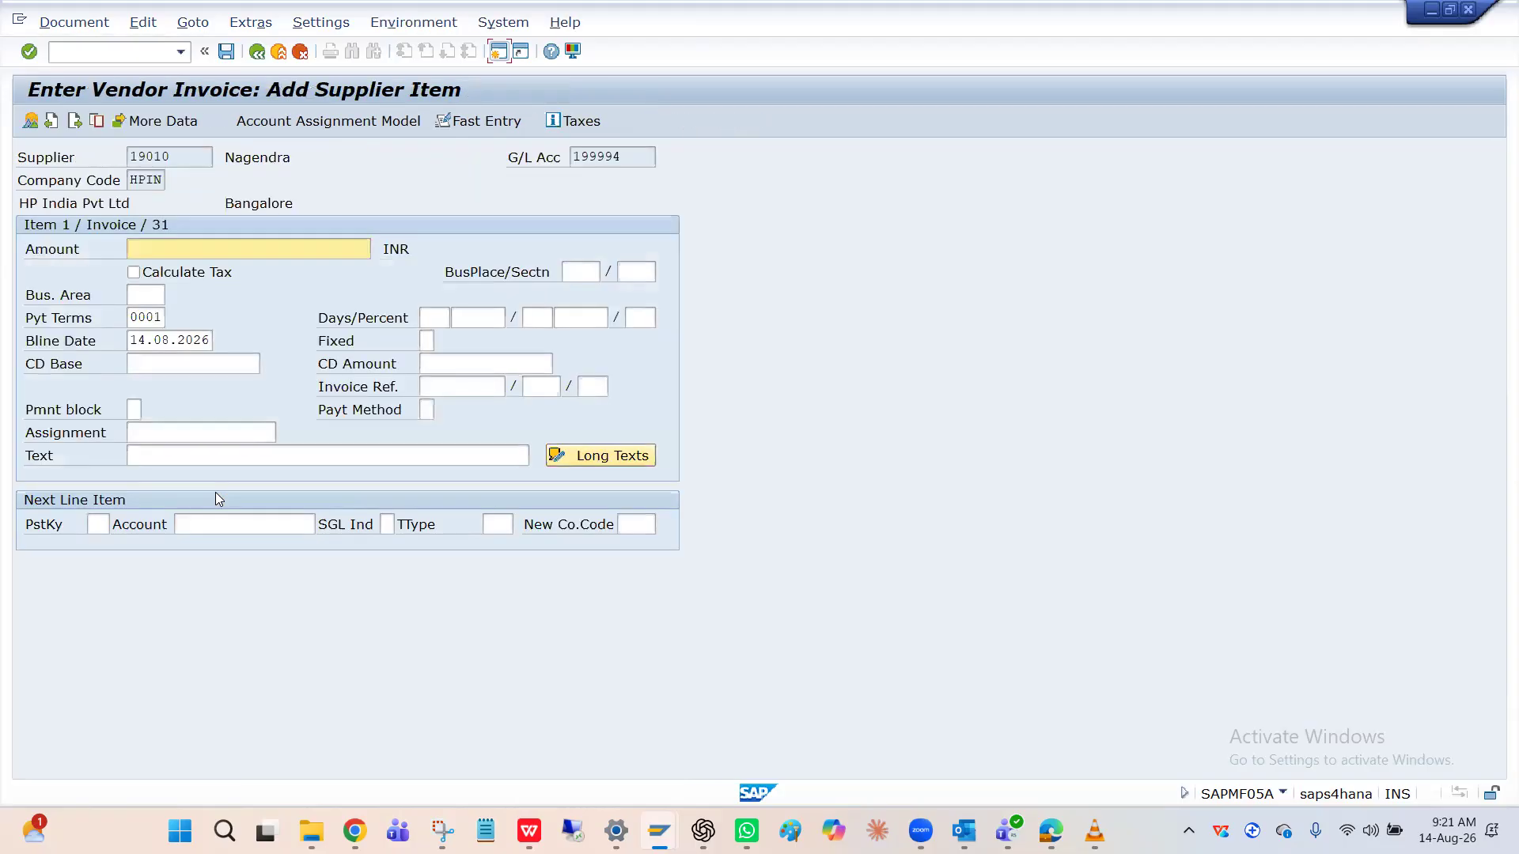
{"action": "type", "text": "10000"}
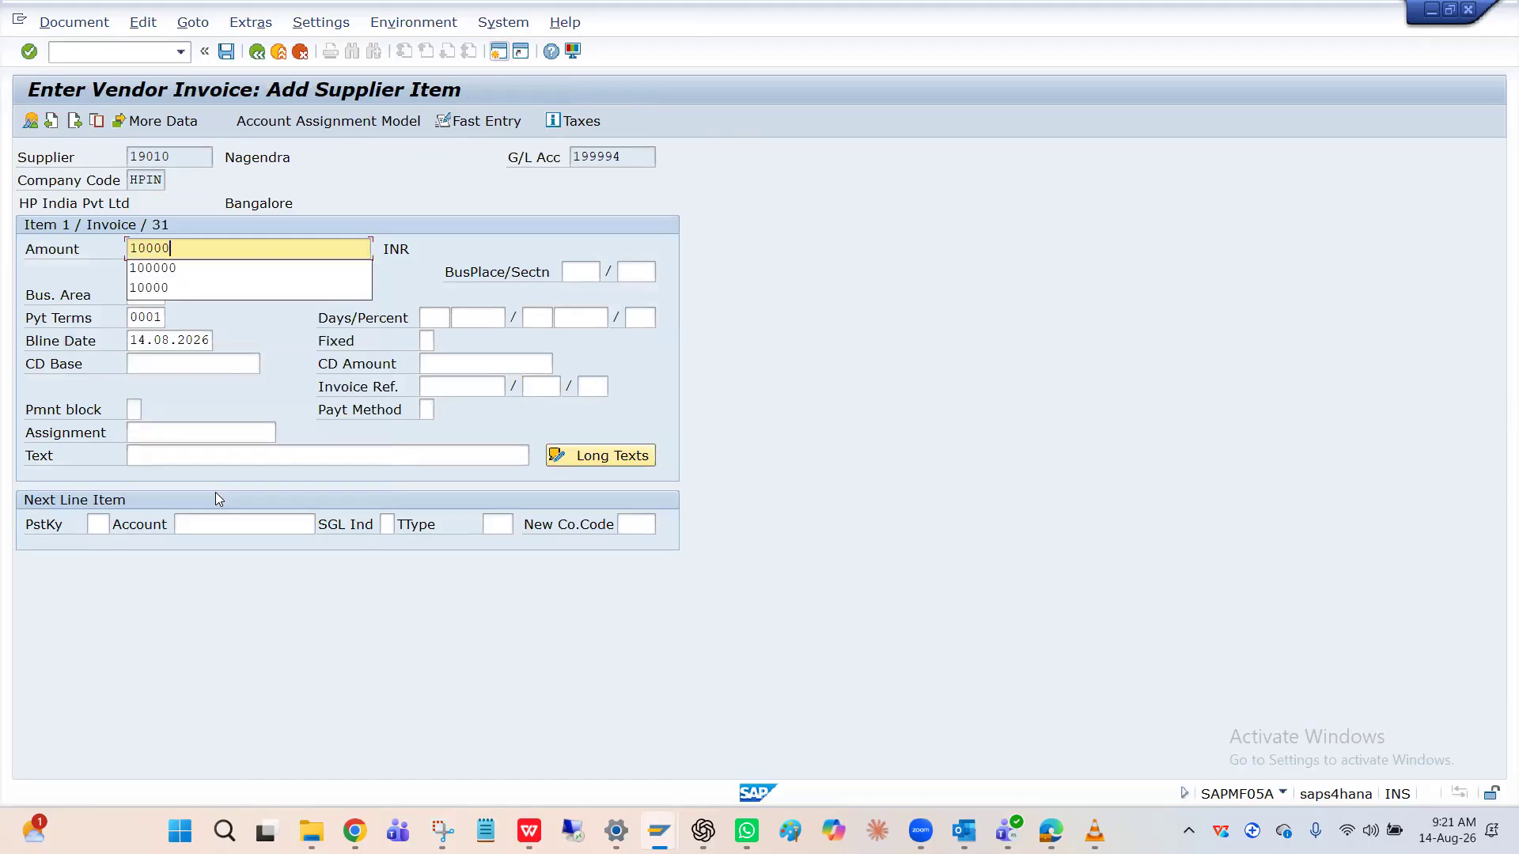
{"action": "type", "text": "0"}
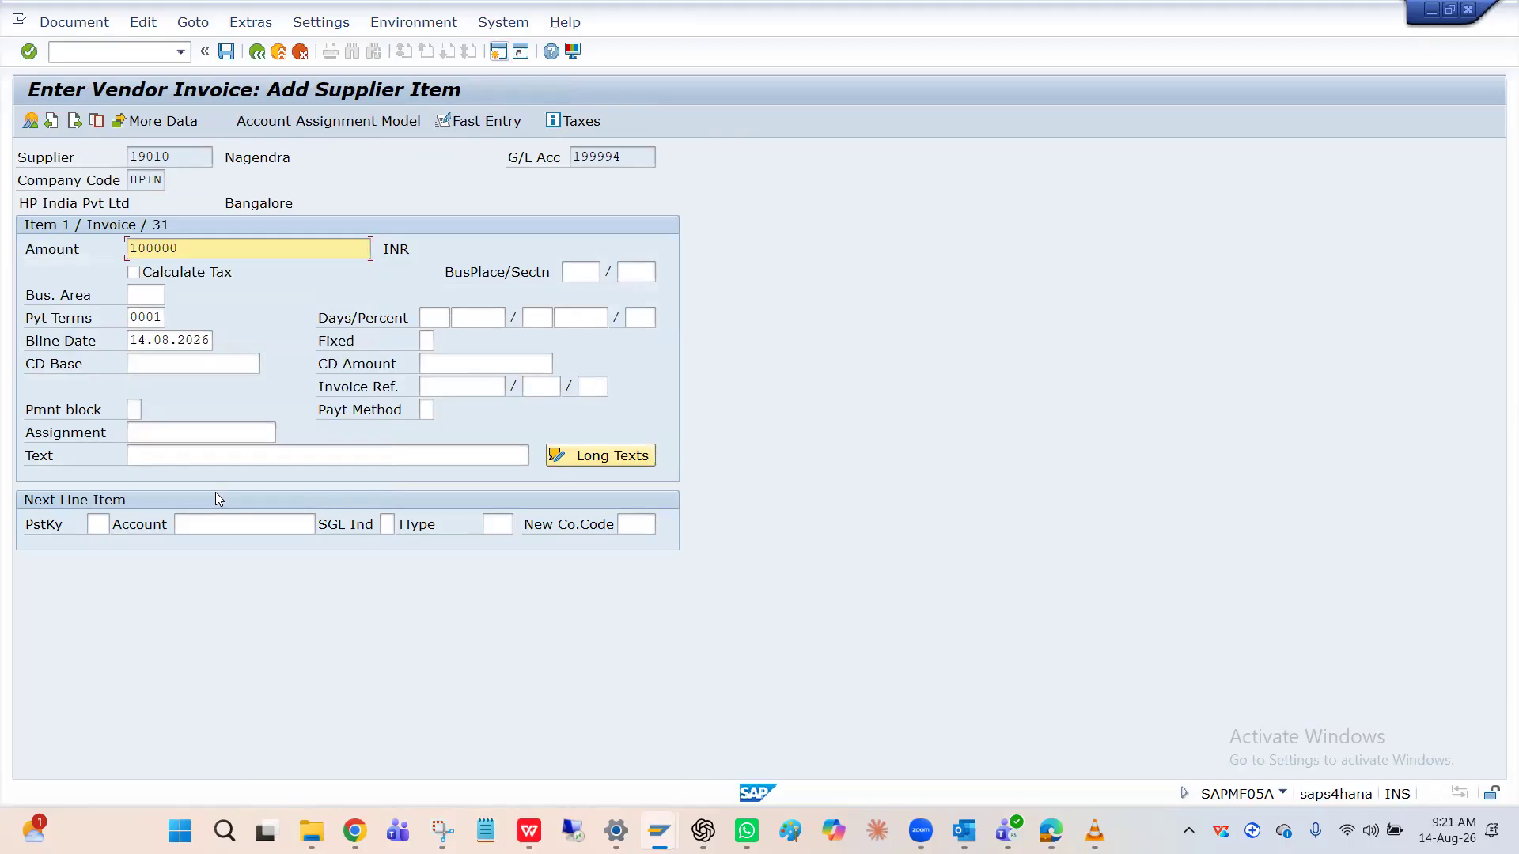
Step: Add the next line item with posting key 70, asset 2002 and the external asset acquisition transaction type
{"action": "left_click", "coordinate": [103, 524]}
{"action": "key", "text": "Down"}
{"action": "key", "text": "Down"}
{"action": "key", "text": "Return"}
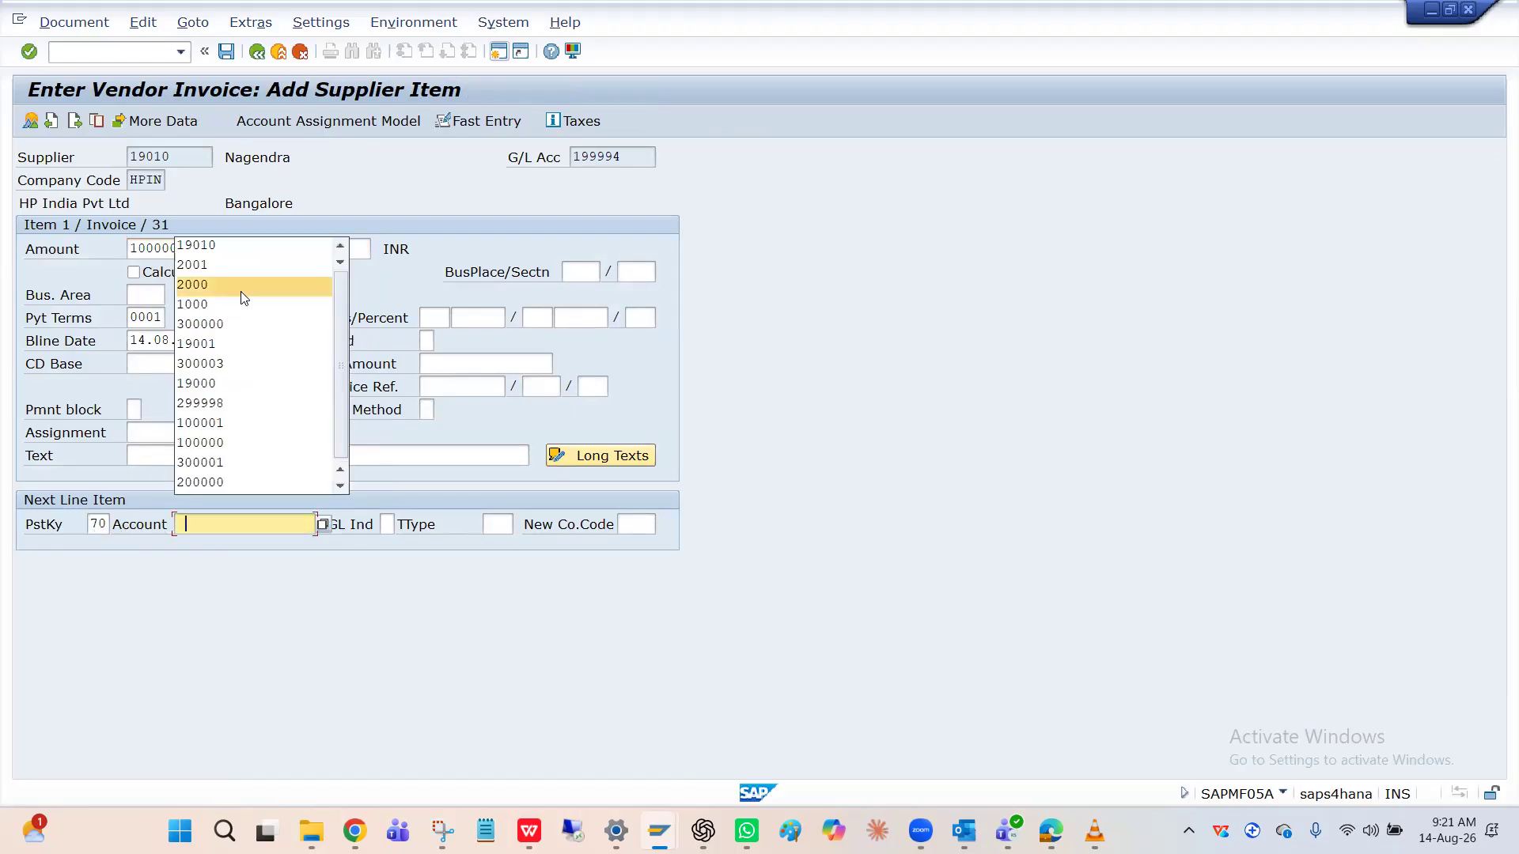
{"action": "left_click", "coordinate": [231, 274]}
{"action": "key", "text": "BackSpace"}
{"action": "type", "text": "2002"}
{"action": "key", "text": "Return"}
{"action": "key", "text": "Return"}
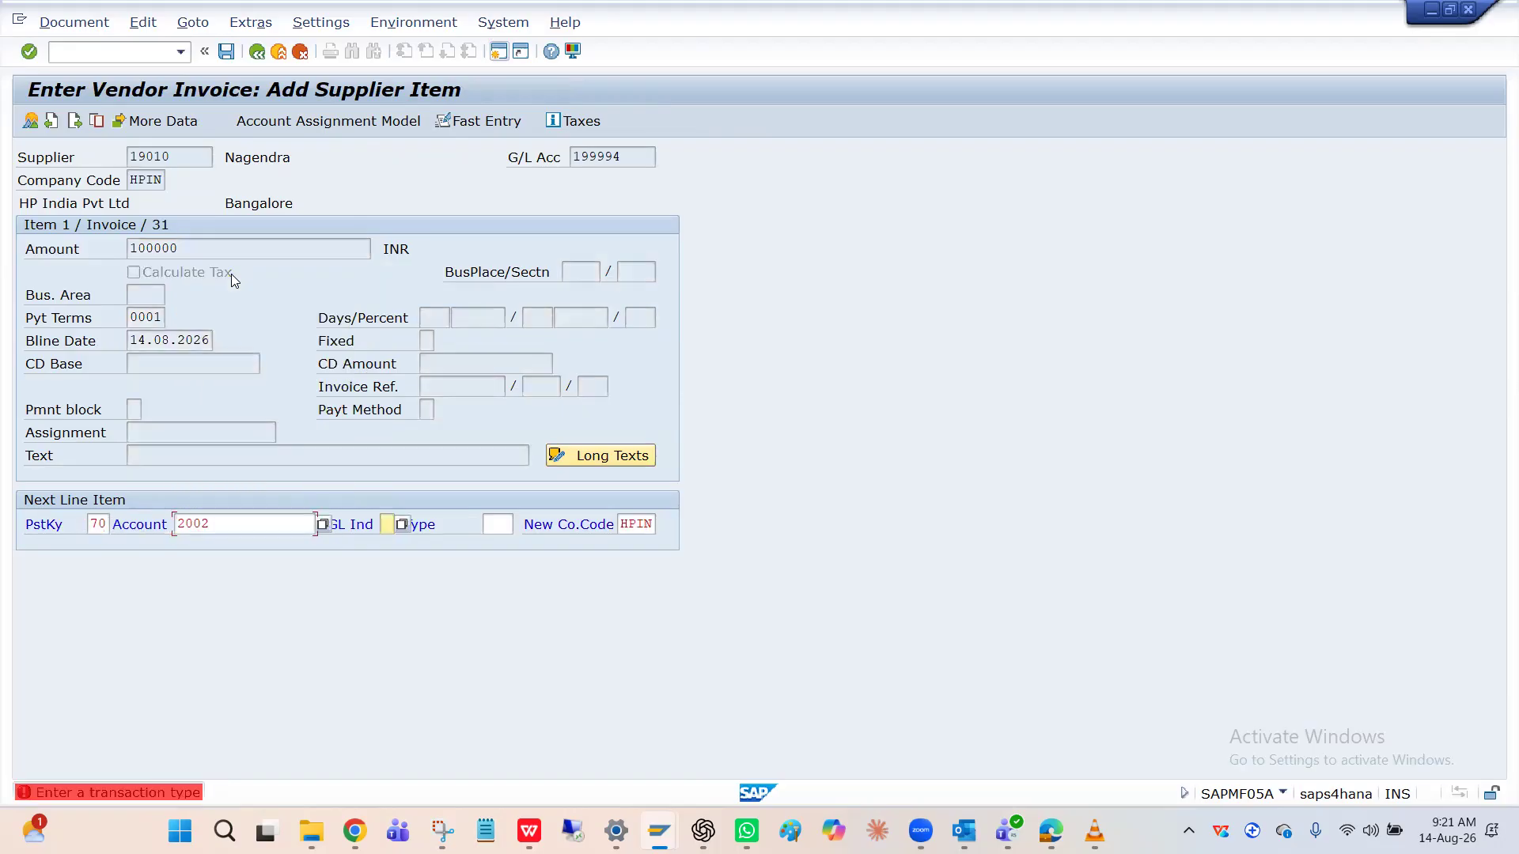
{"action": "key", "text": "Down"}
{"action": "key", "text": "Return"}
{"action": "key", "text": "Return"}
Step: Enter the amount 100000 INR and the text Asset for the asset line item
{"action": "left_click", "coordinate": [232, 274]}
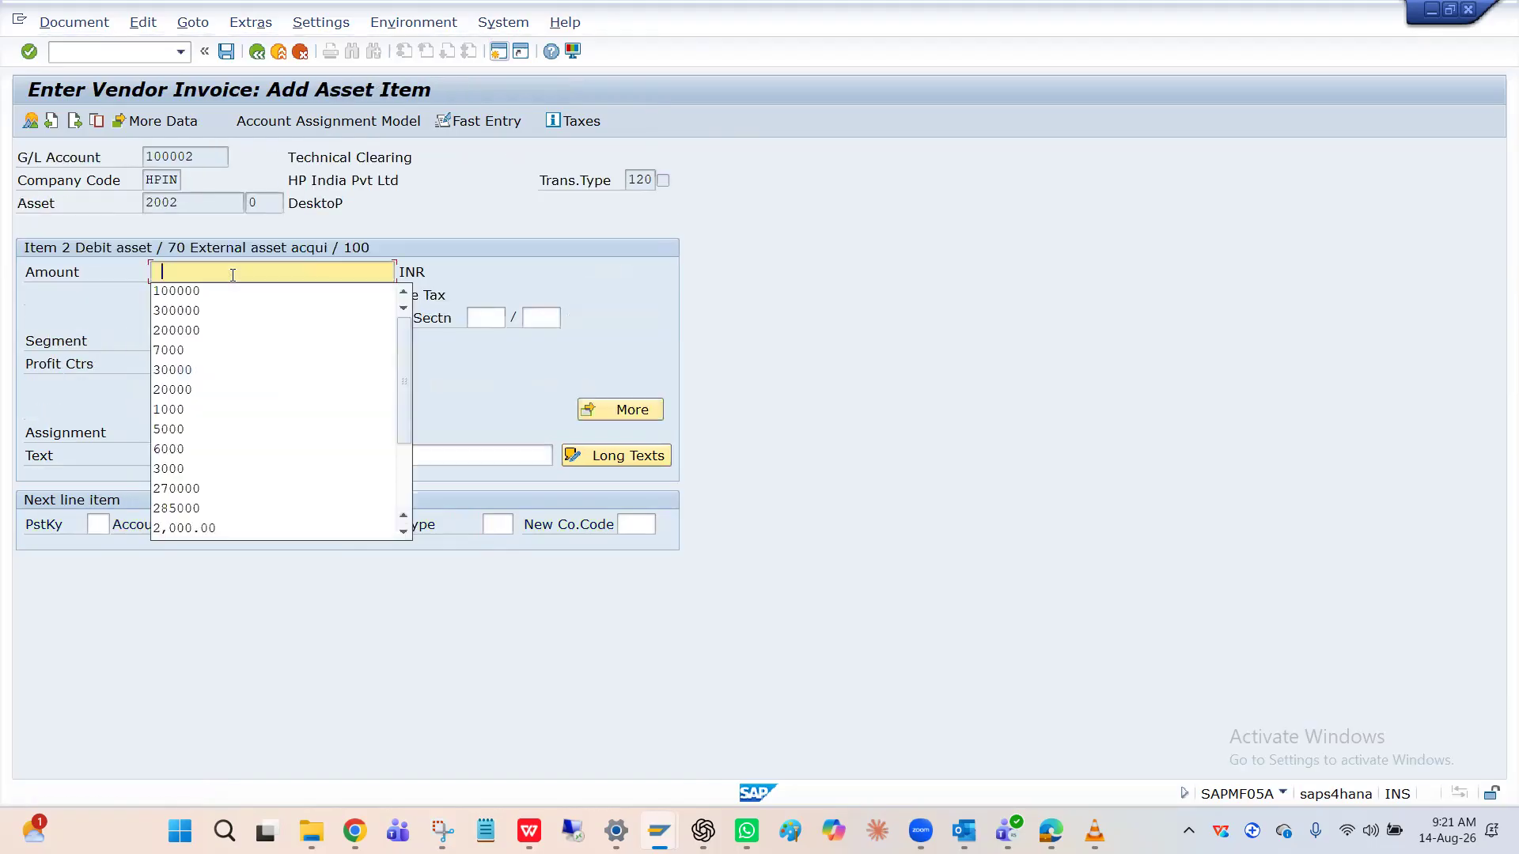
{"action": "key", "text": "Down"}
{"action": "key", "text": "Return"}
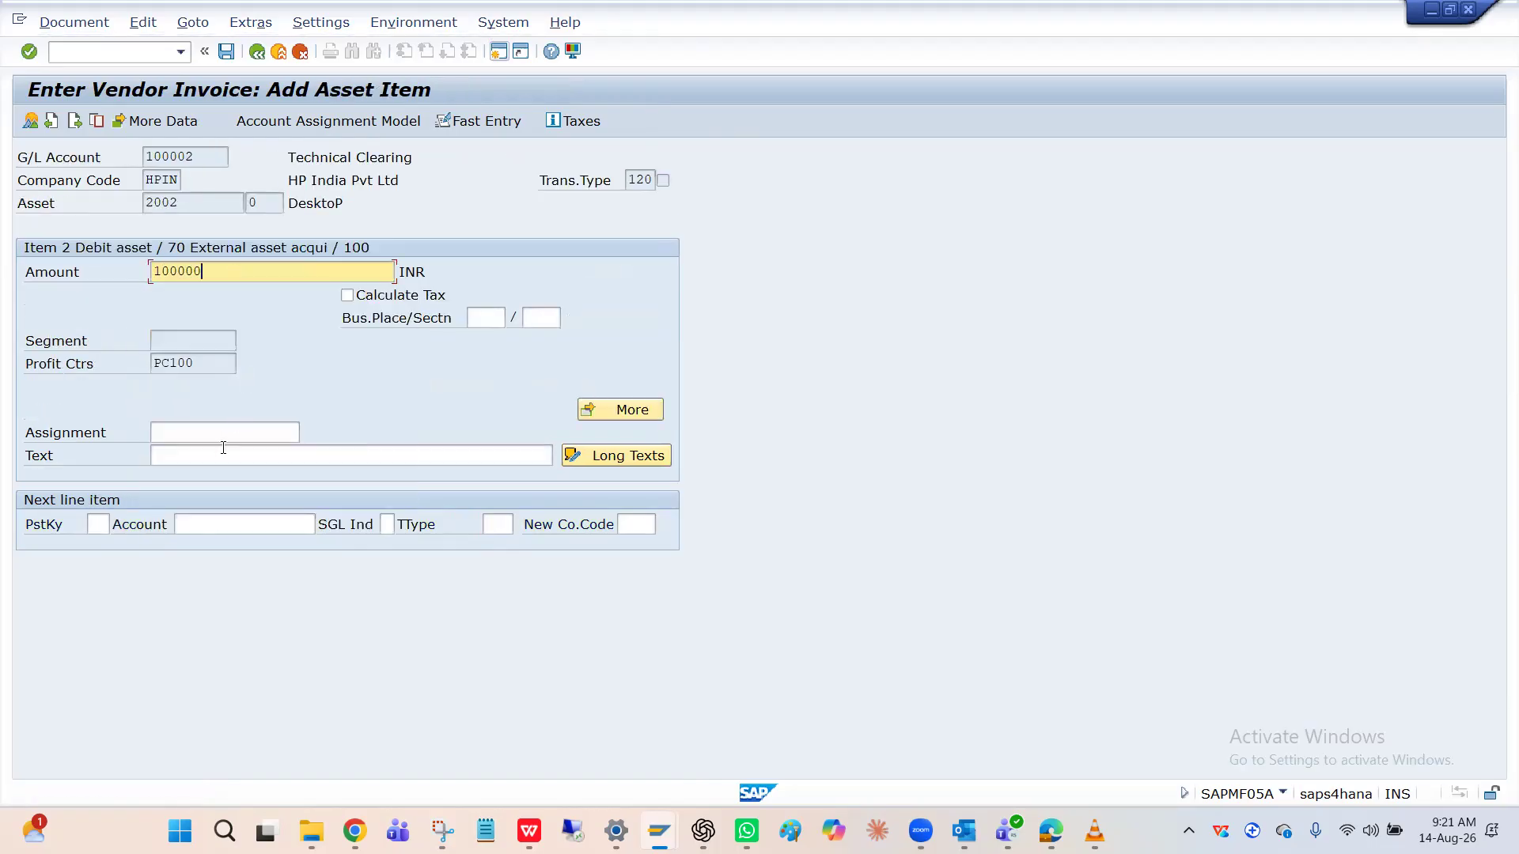
{"action": "left_click", "coordinate": [223, 448]}
{"action": "key", "text": "Down"}
{"action": "key", "text": "Return"}
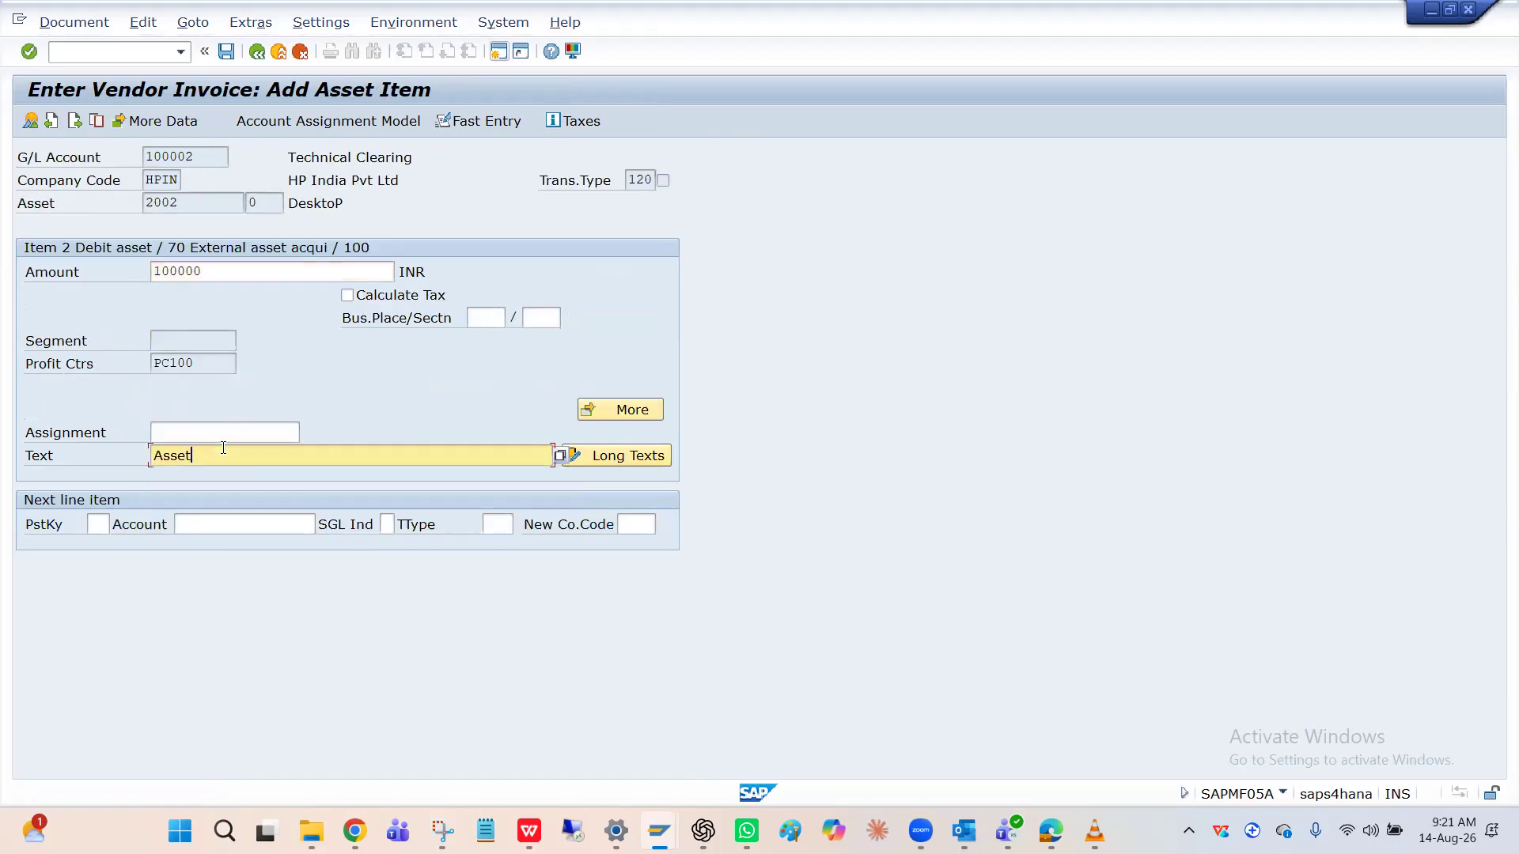
{"action": "key", "text": "Return"}
Step: Check both line items in the document overview and post the vendor invoice
{"action": "left_click", "coordinate": [33, 129]}
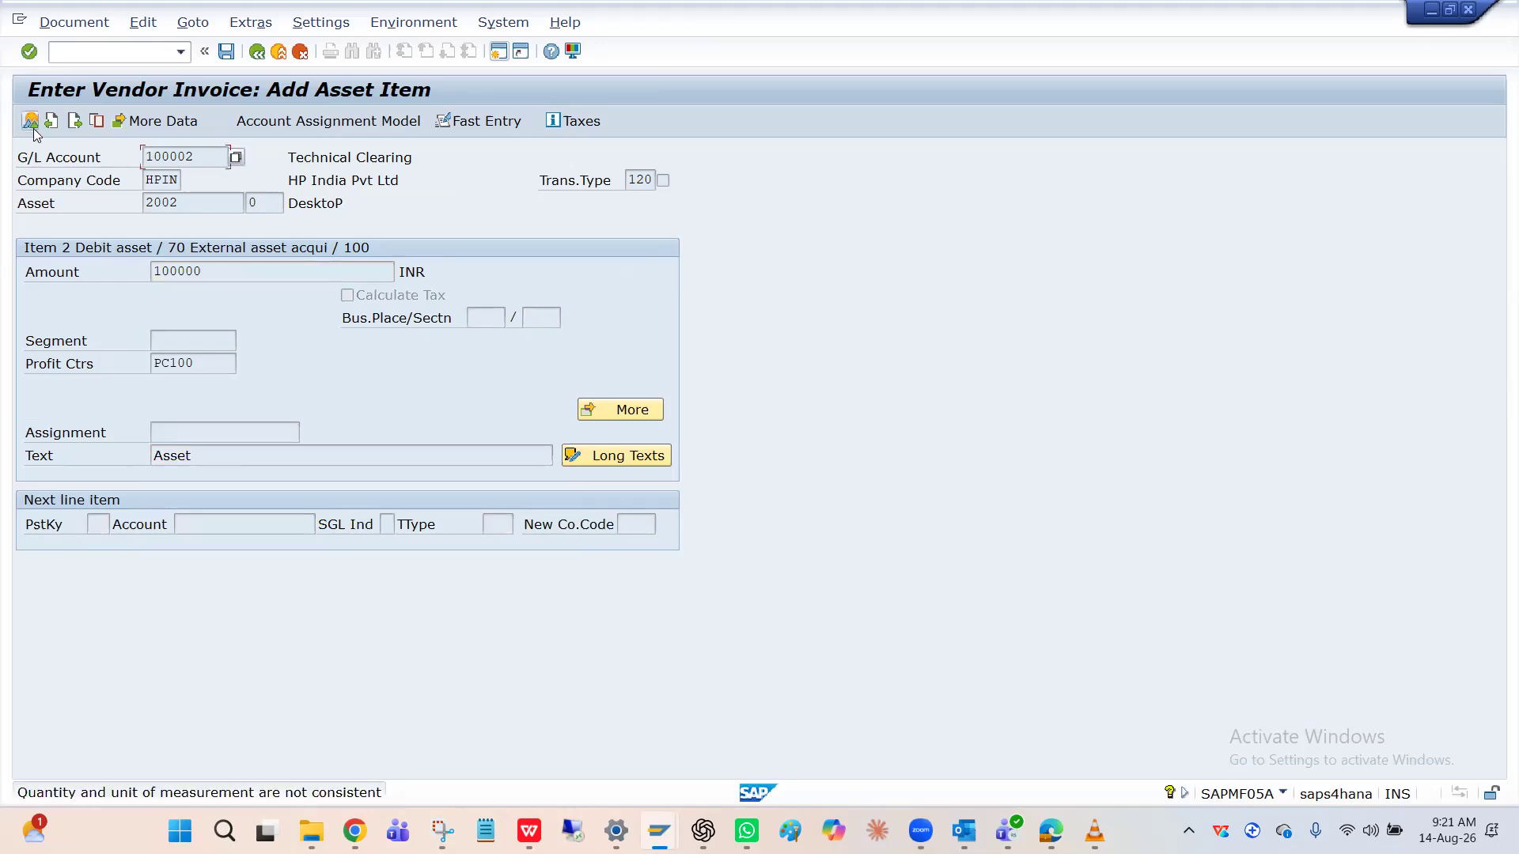
{"action": "left_click", "coordinate": [32, 129]}
{"action": "left_click", "coordinate": [32, 124]}
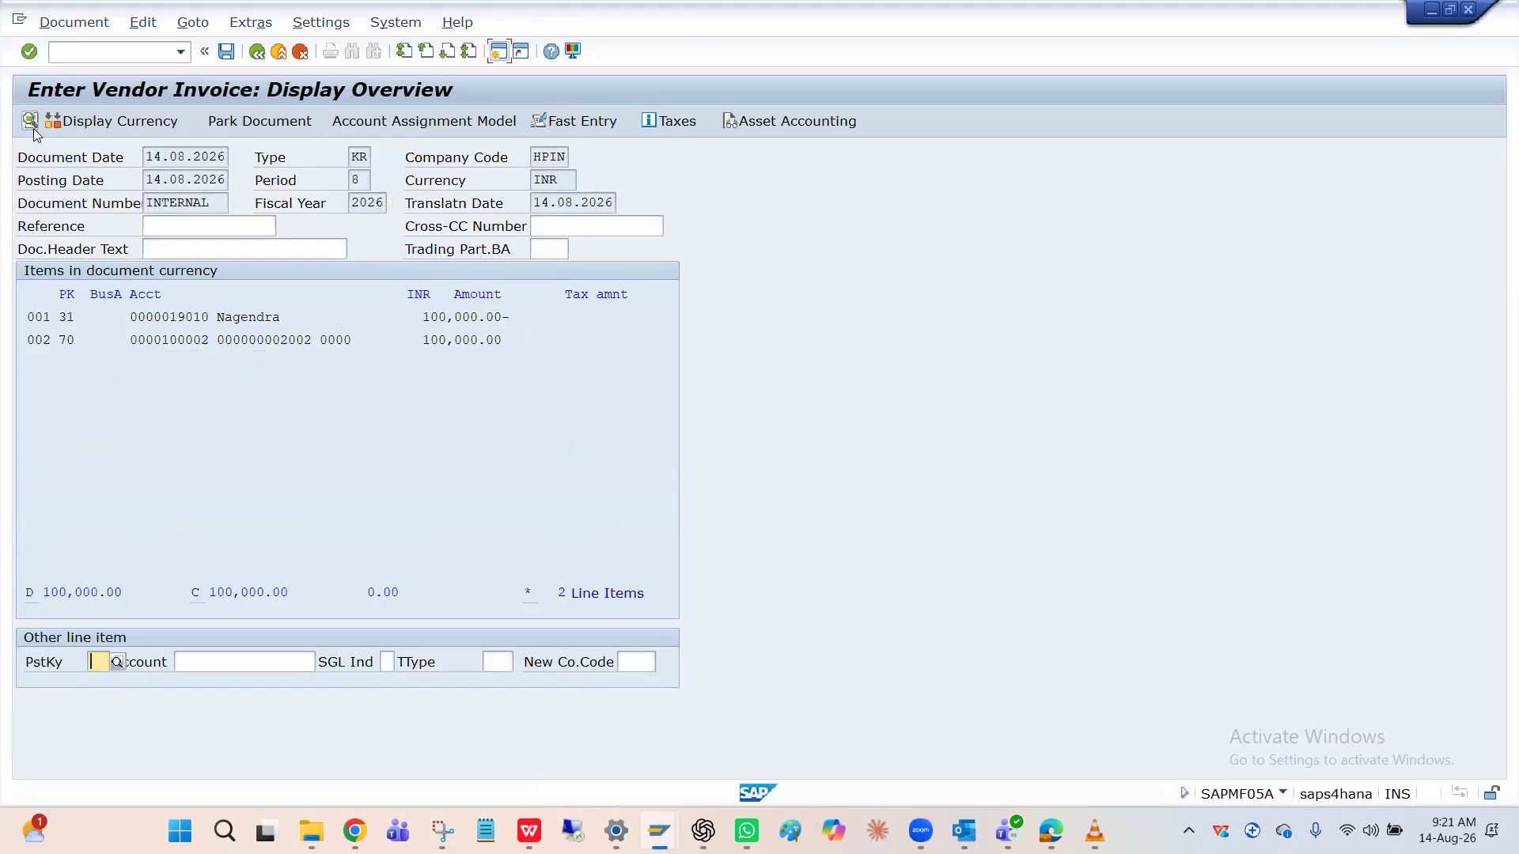
{"action": "left_click", "coordinate": [226, 54]}
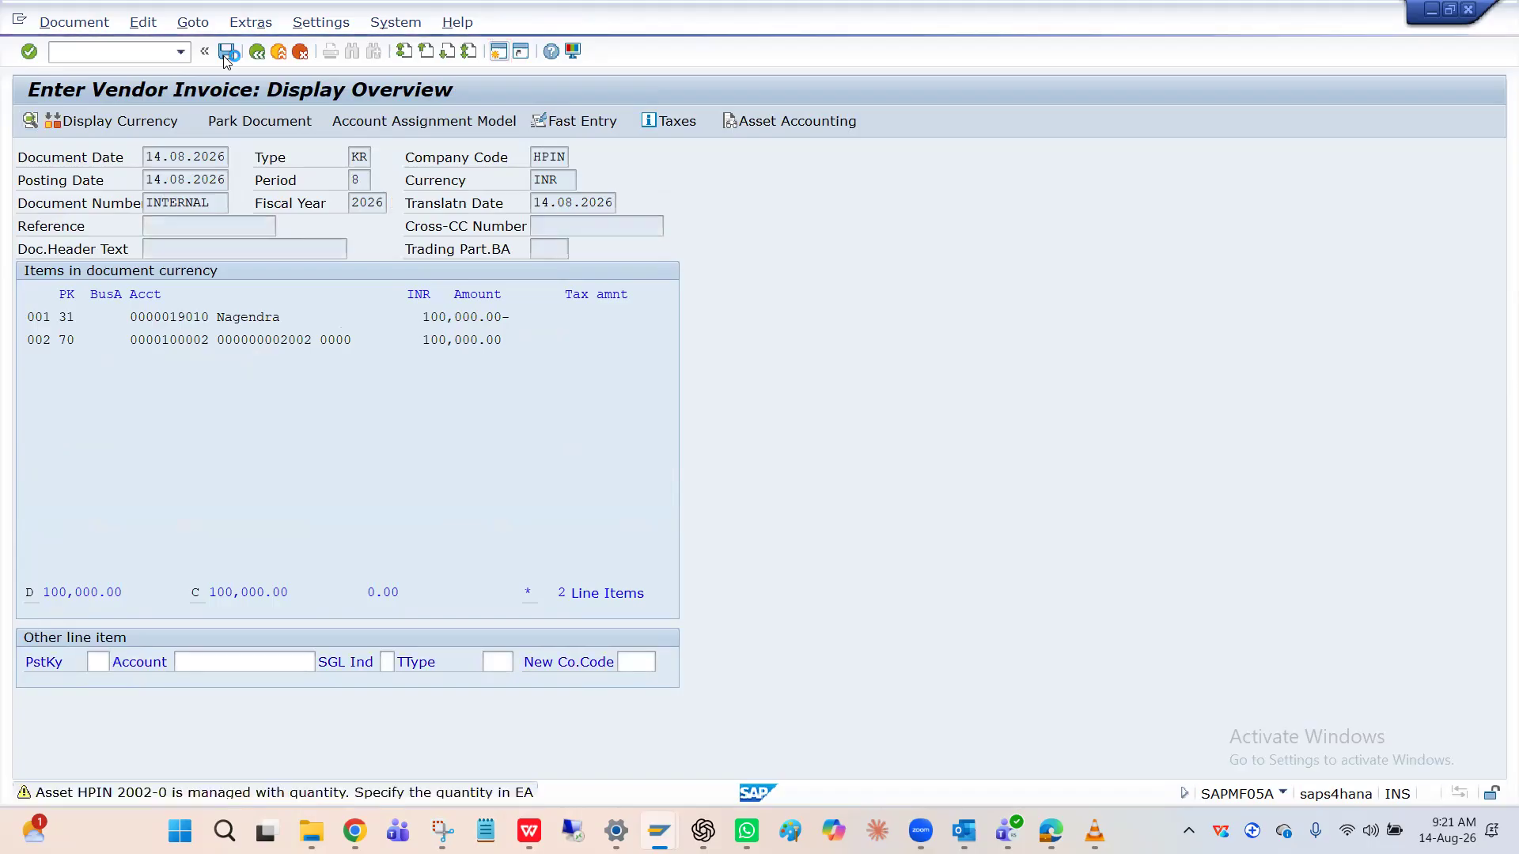
{"action": "left_click", "coordinate": [226, 52]}
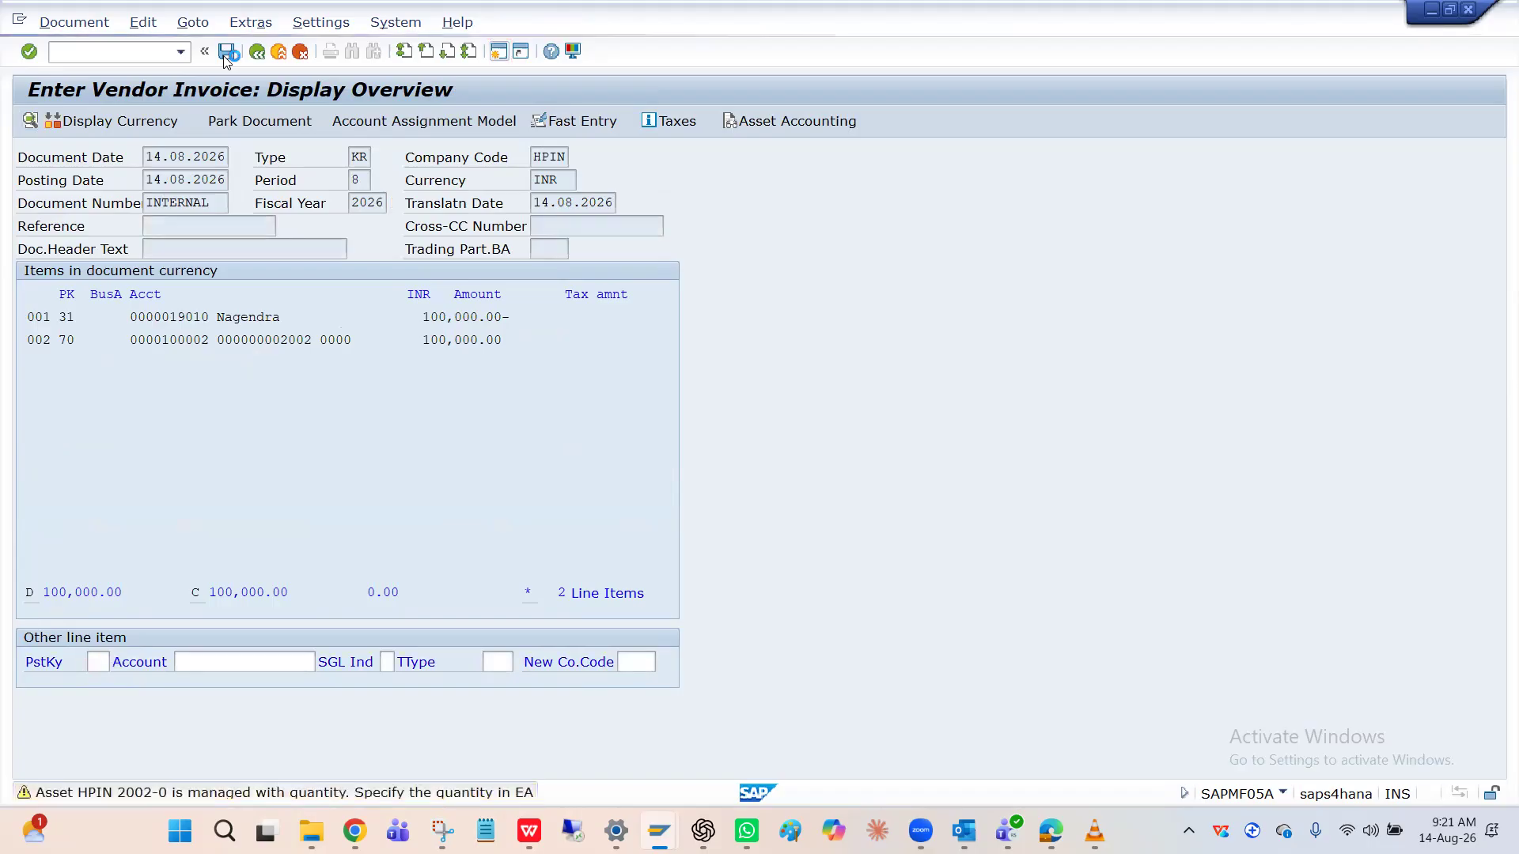
Step: Display the posted acquisition document, then leave the transaction and return to the SAP Easy Access screen
{"action": "left_click", "coordinate": [74, 23]}
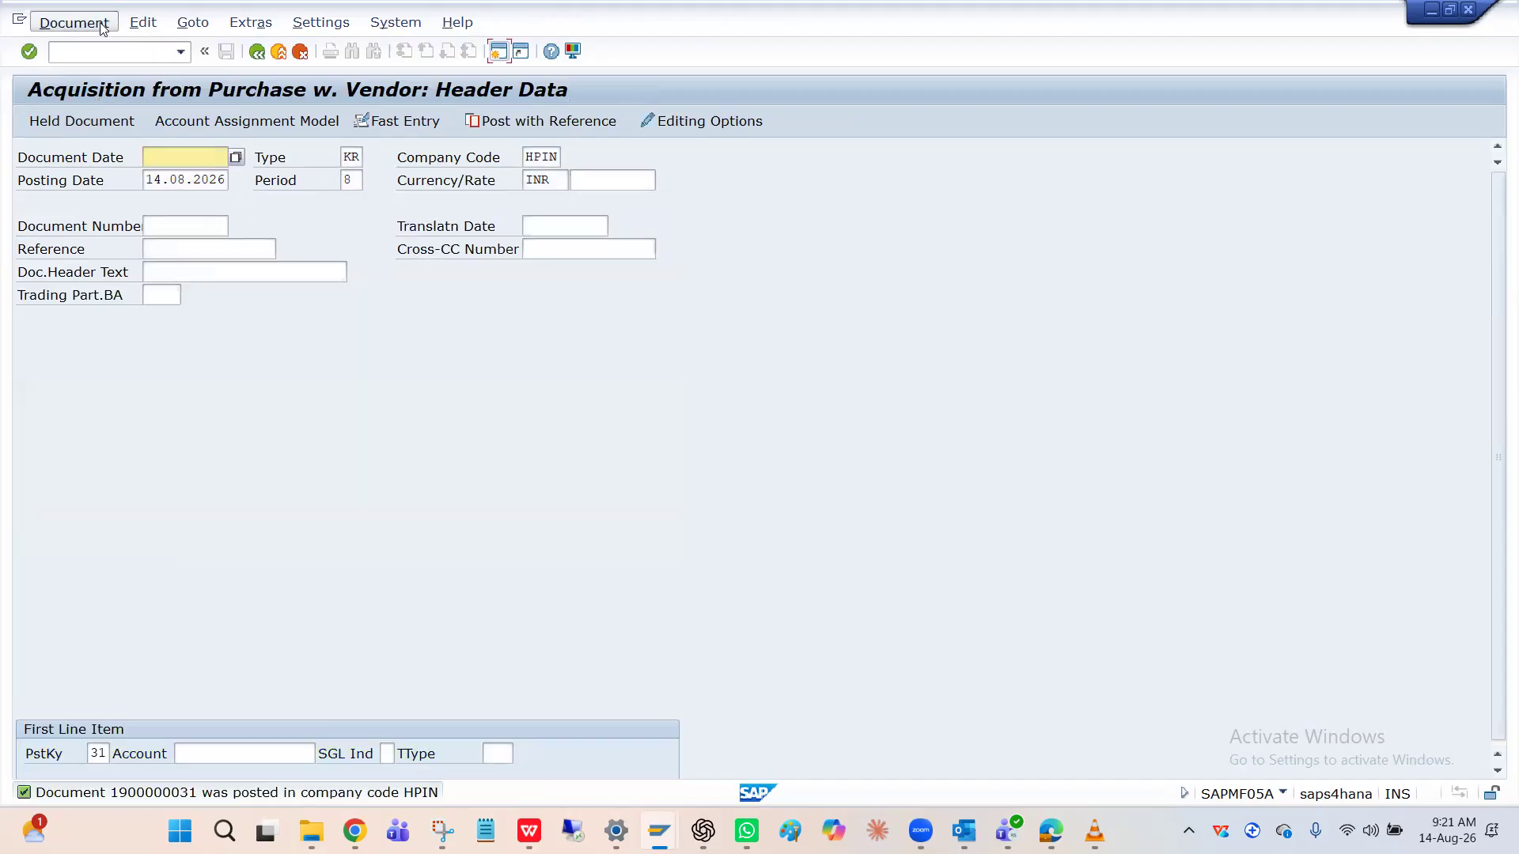
{"action": "left_click", "coordinate": [99, 89]}
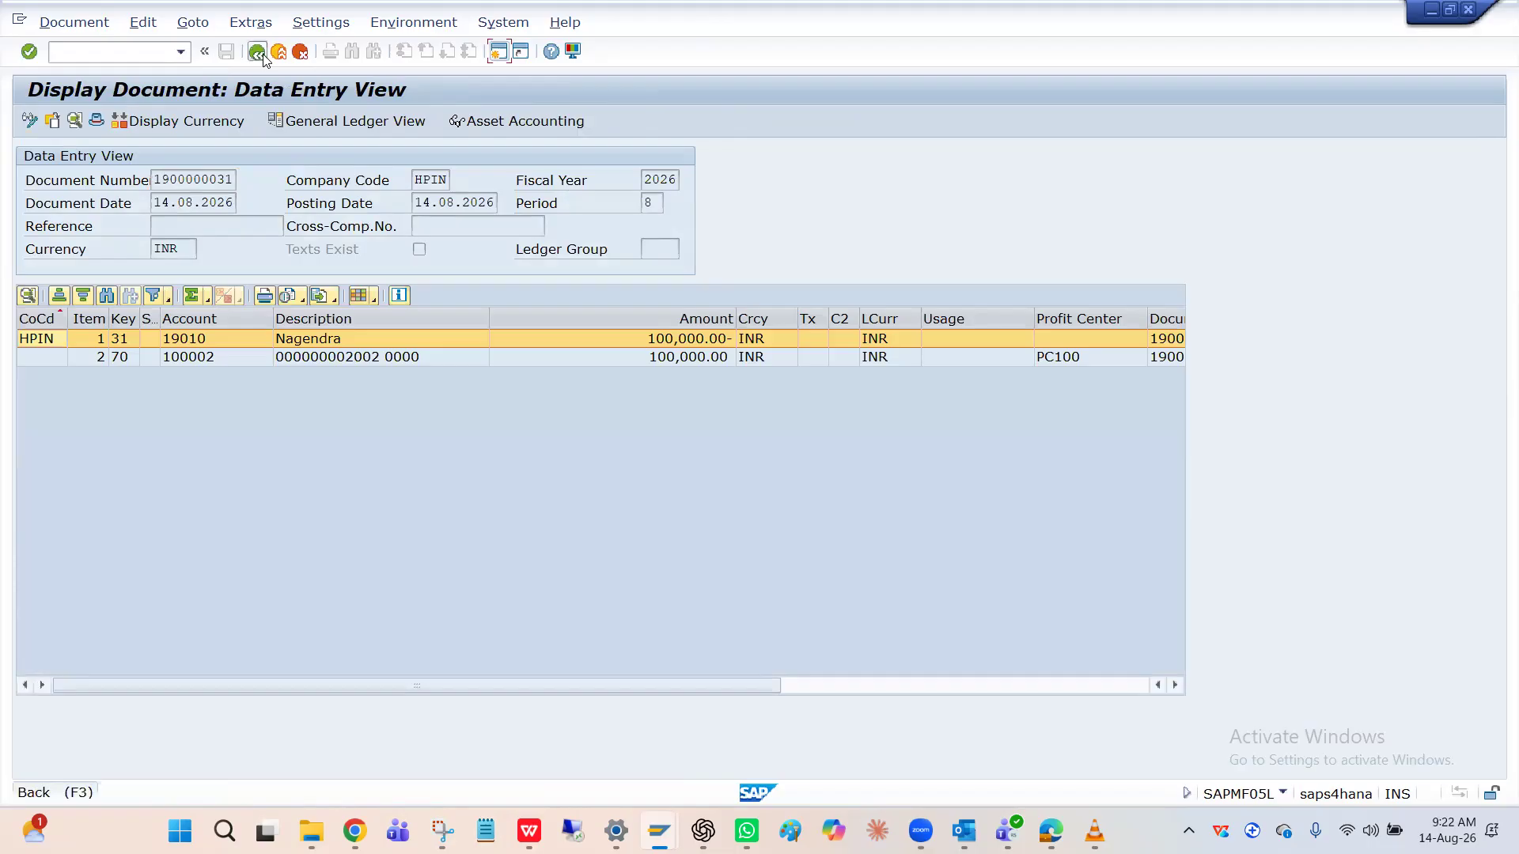
{"action": "left_click", "coordinate": [257, 52]}
{"action": "left_click", "coordinate": [264, 55]}
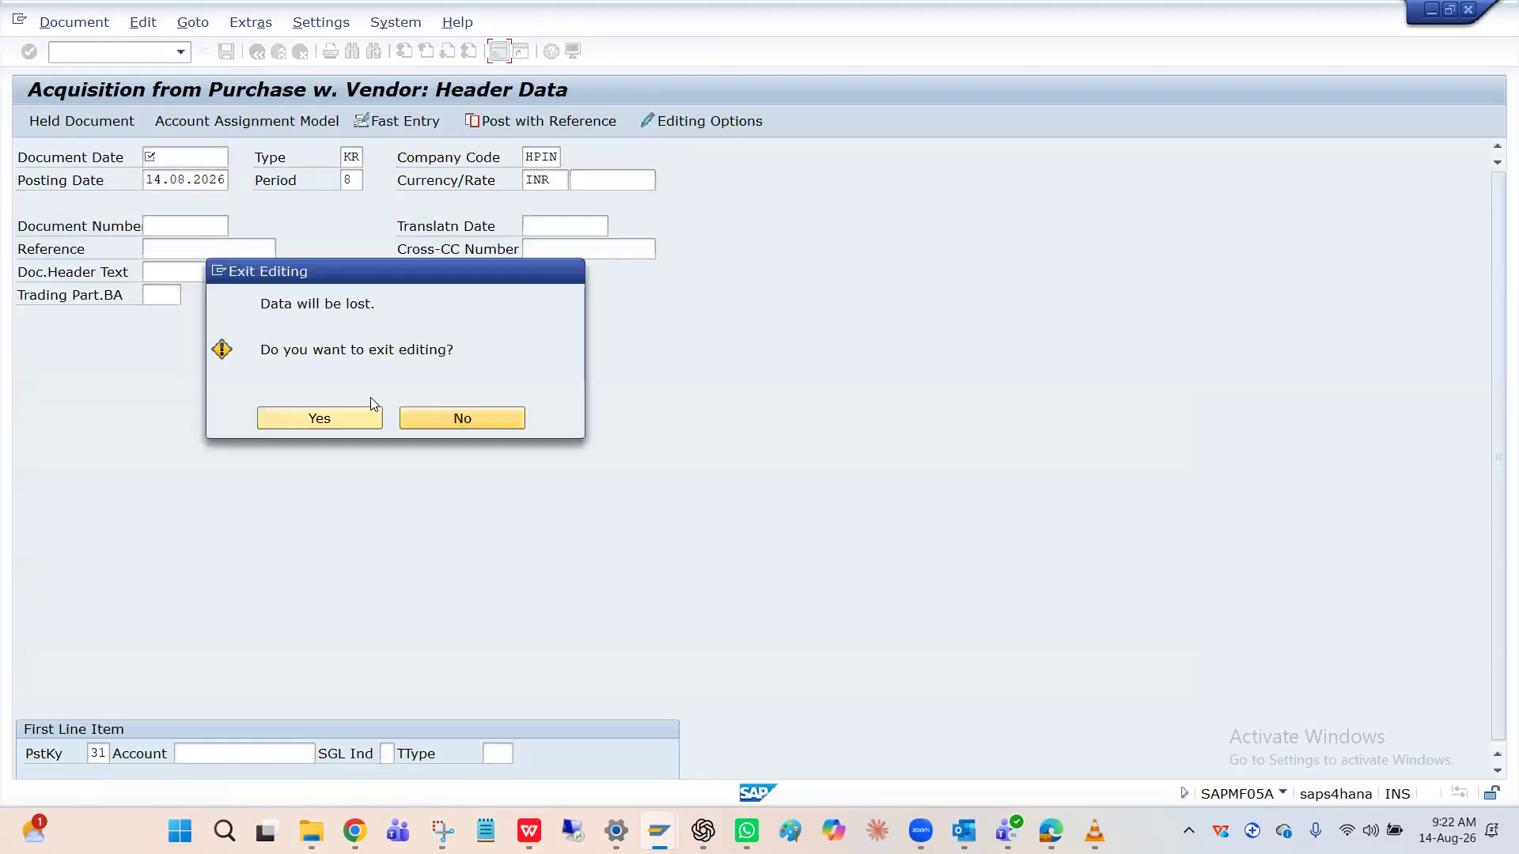
{"action": "left_click", "coordinate": [366, 420]}
Step: Start transaction AS02 for asset 2002 in company code HPIN and display its posted depreciation values
{"action": "key", "text": "alt+Tab"}
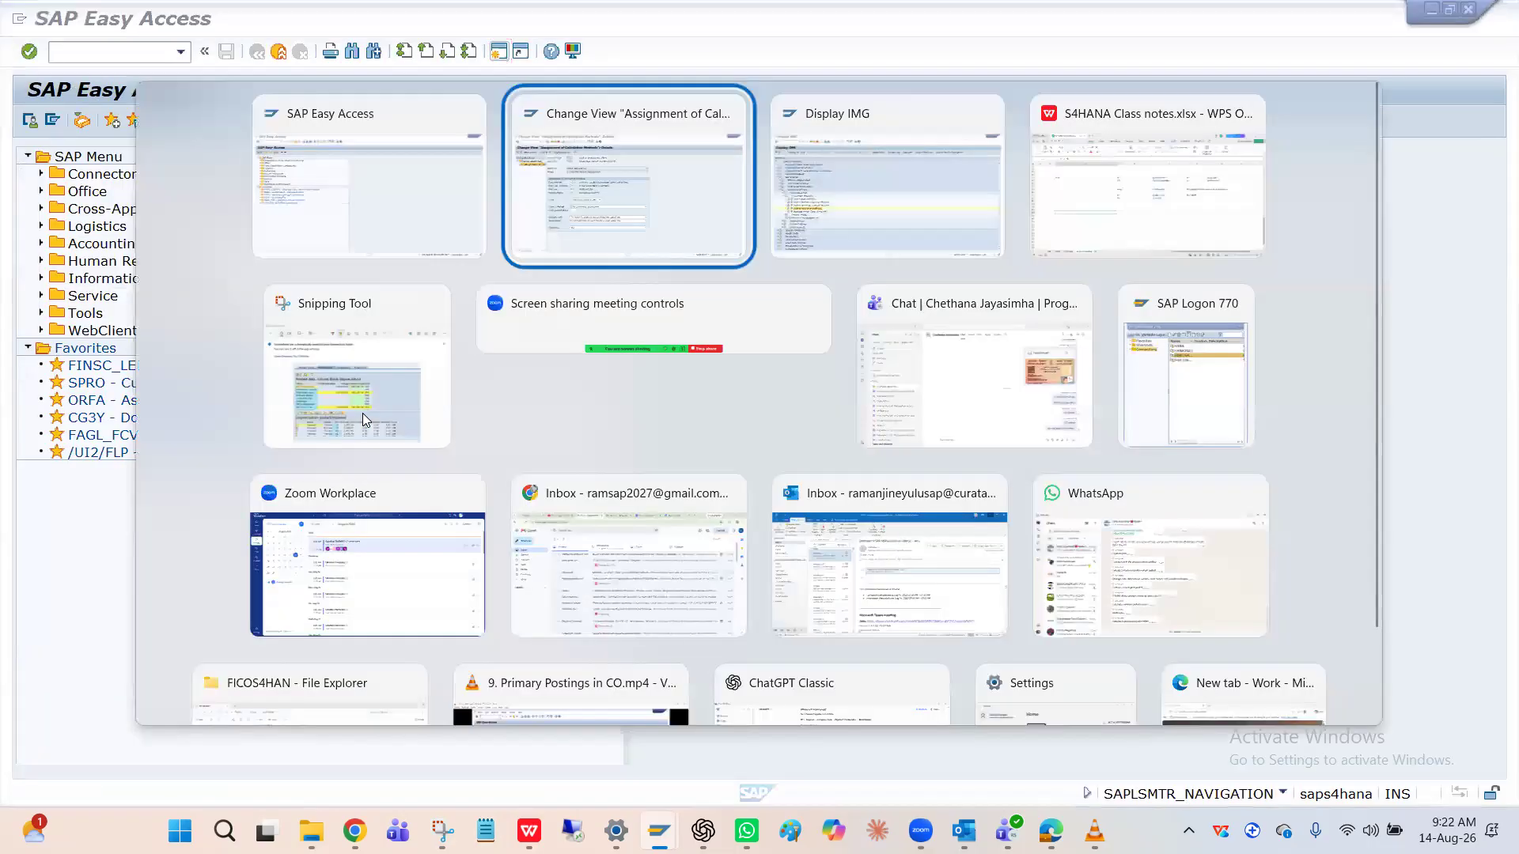
{"action": "key", "text": "Escape"}
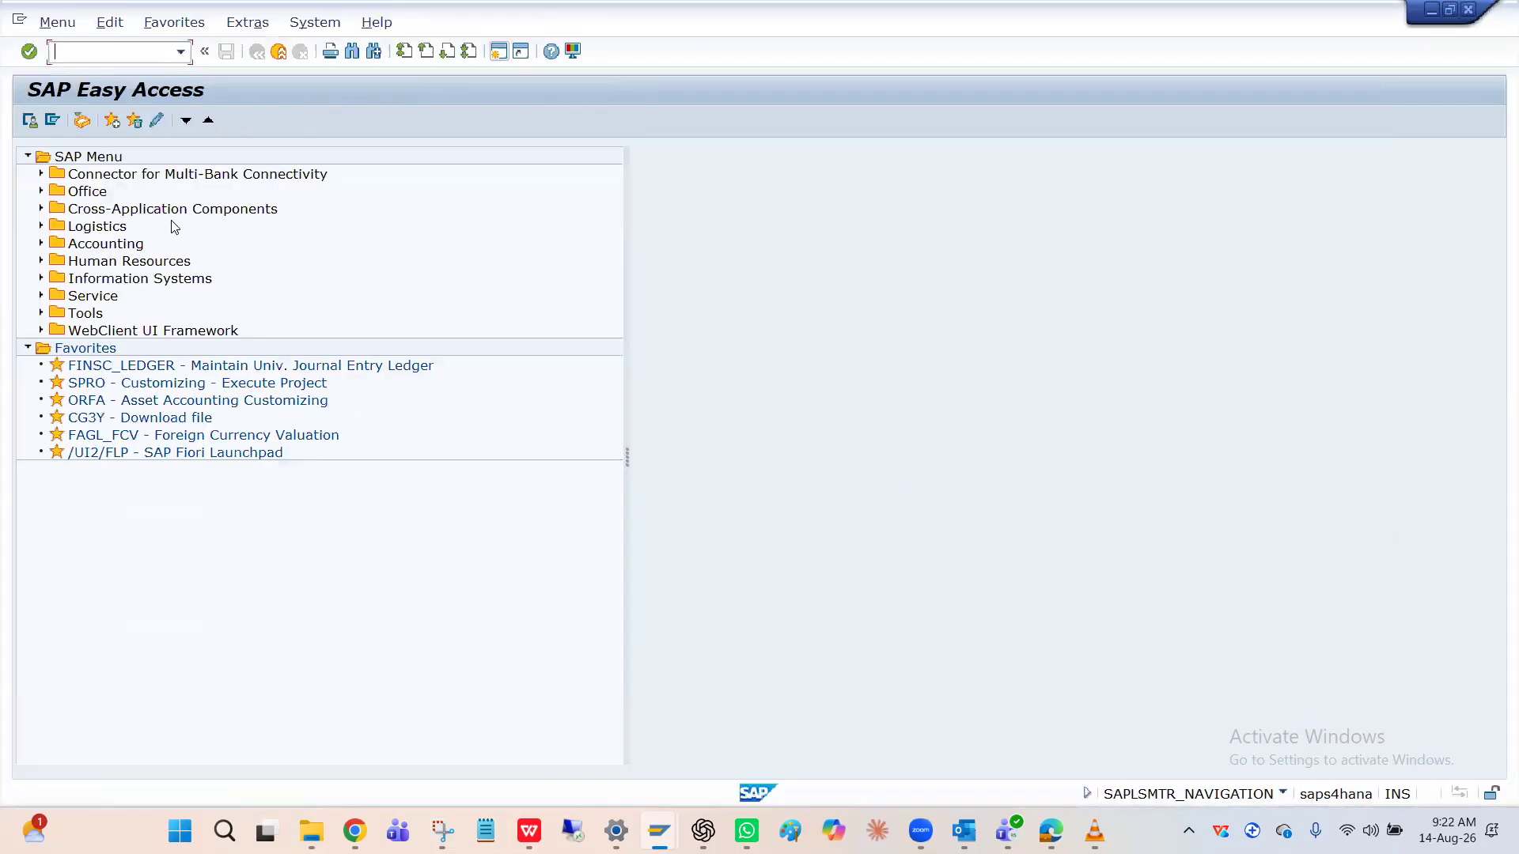
{"action": "type", "text": "As02"}
{"action": "key", "text": "Return"}
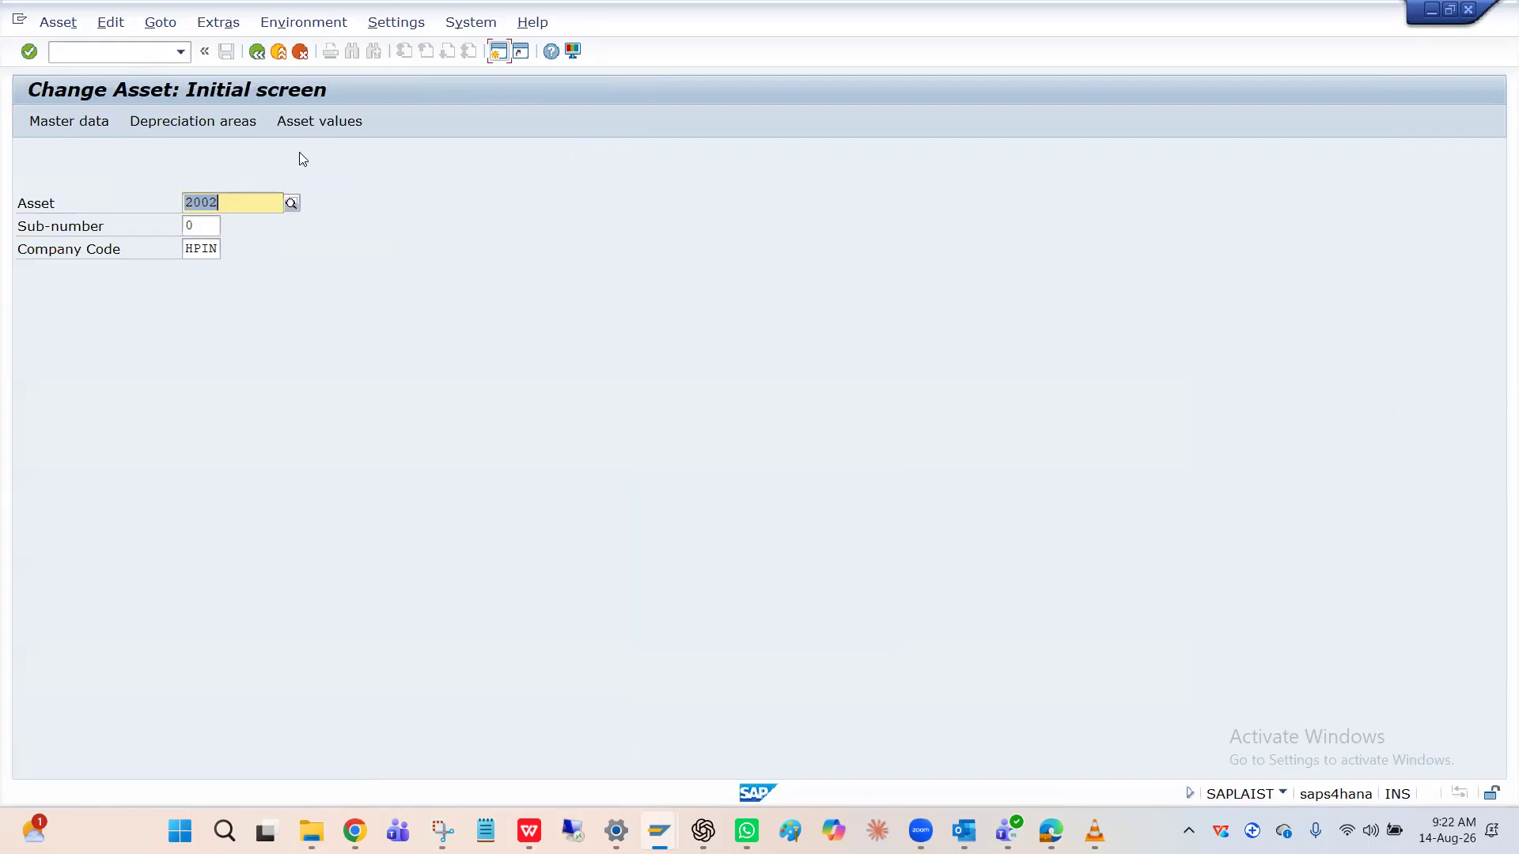
{"action": "left_click", "coordinate": [307, 123]}
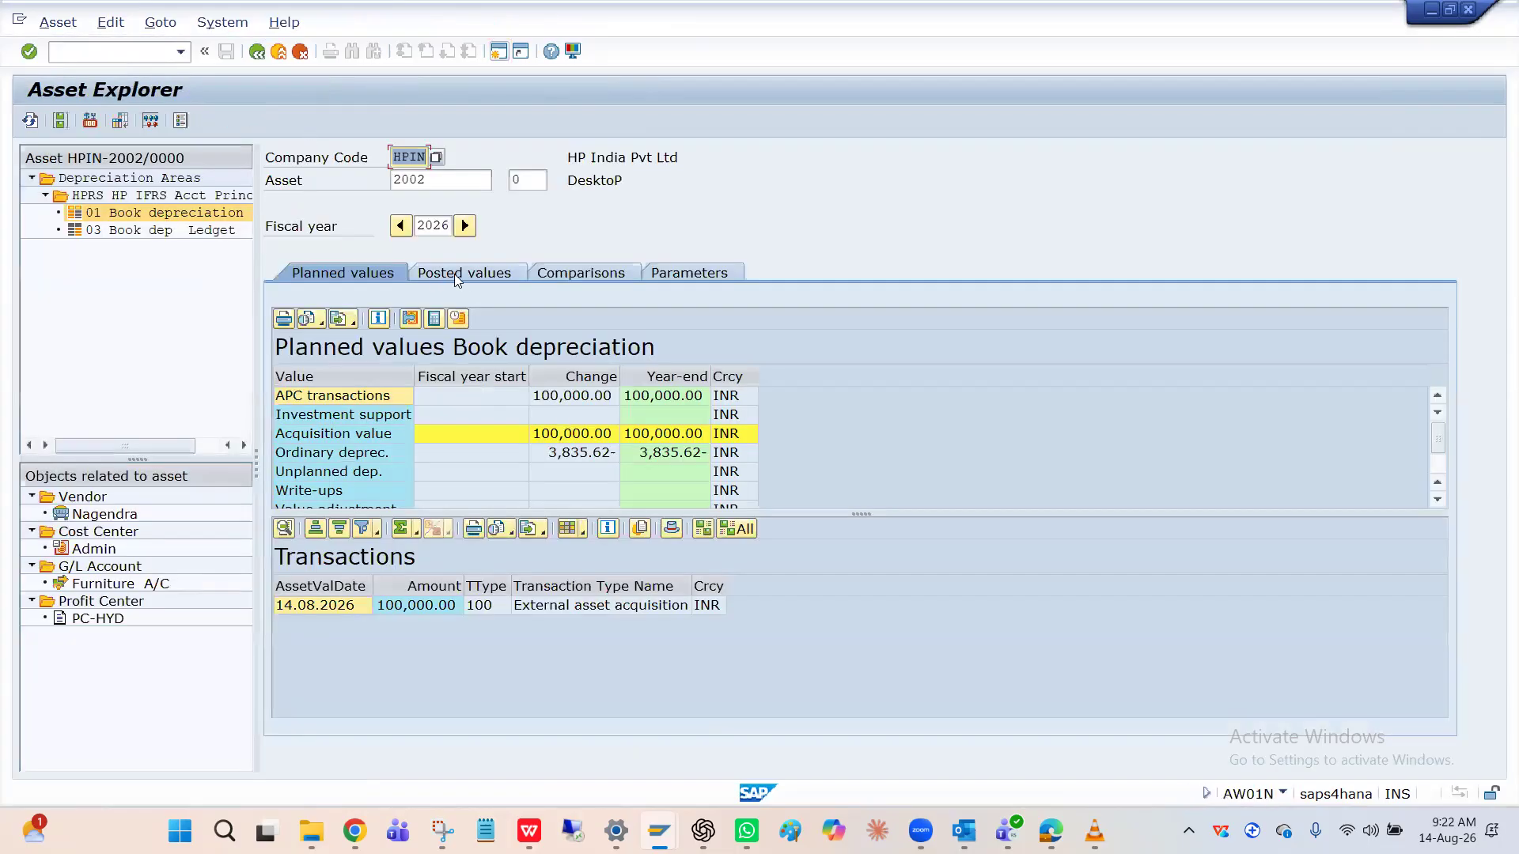
{"action": "left_click", "coordinate": [465, 273]}
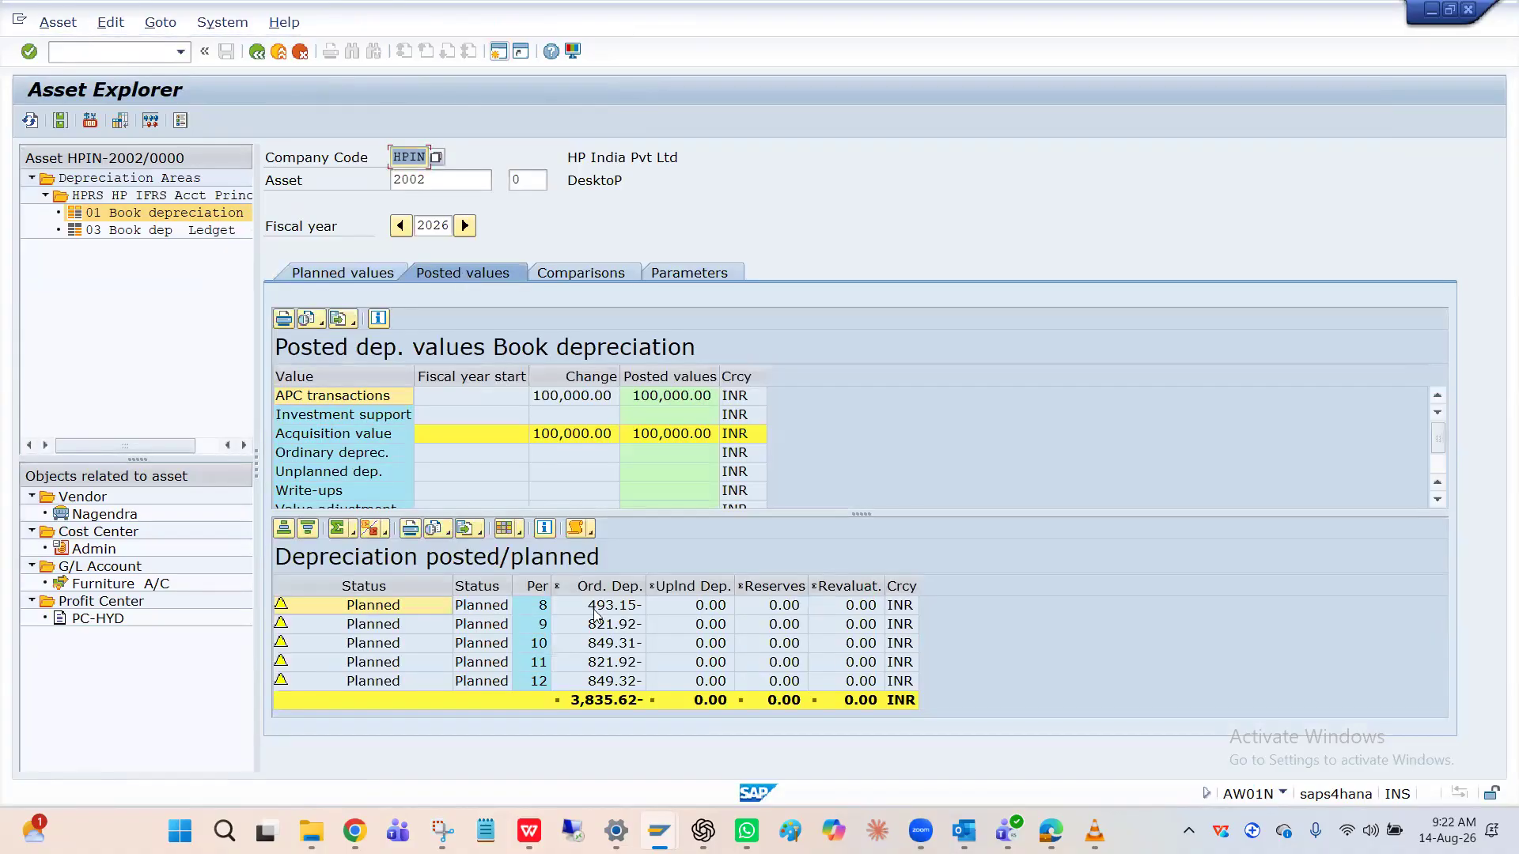
Step: Compare the planned ordinary depreciation of periods 8 to 12 for asset 2002, and return to the asset's initial screen
{"action": "left_click", "coordinate": [602, 631]}
{"action": "left_click", "coordinate": [605, 647]}
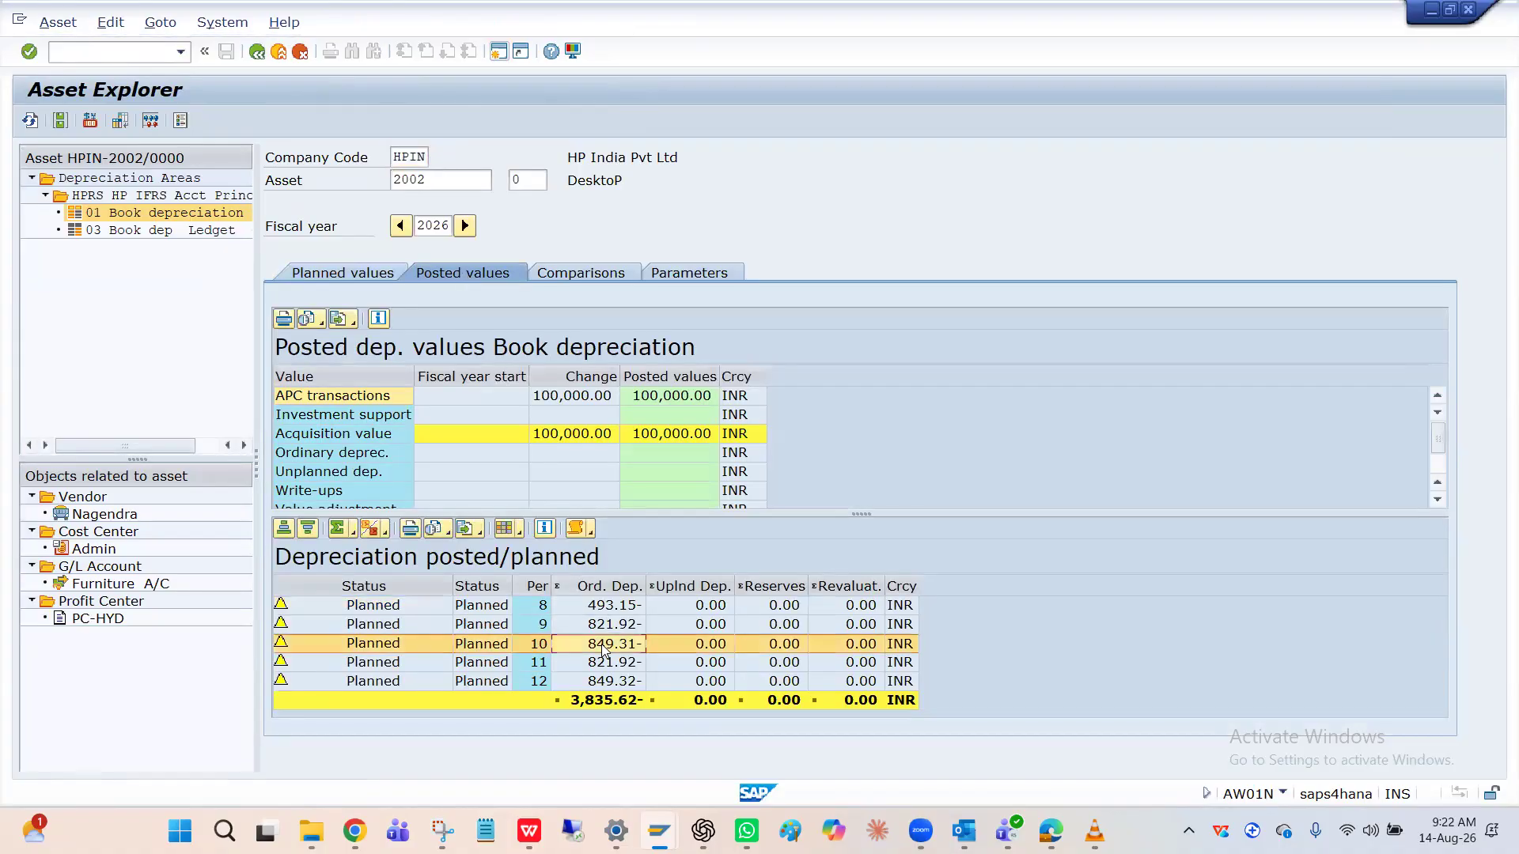
{"action": "left_click", "coordinate": [603, 610]}
{"action": "left_click", "coordinate": [605, 624]}
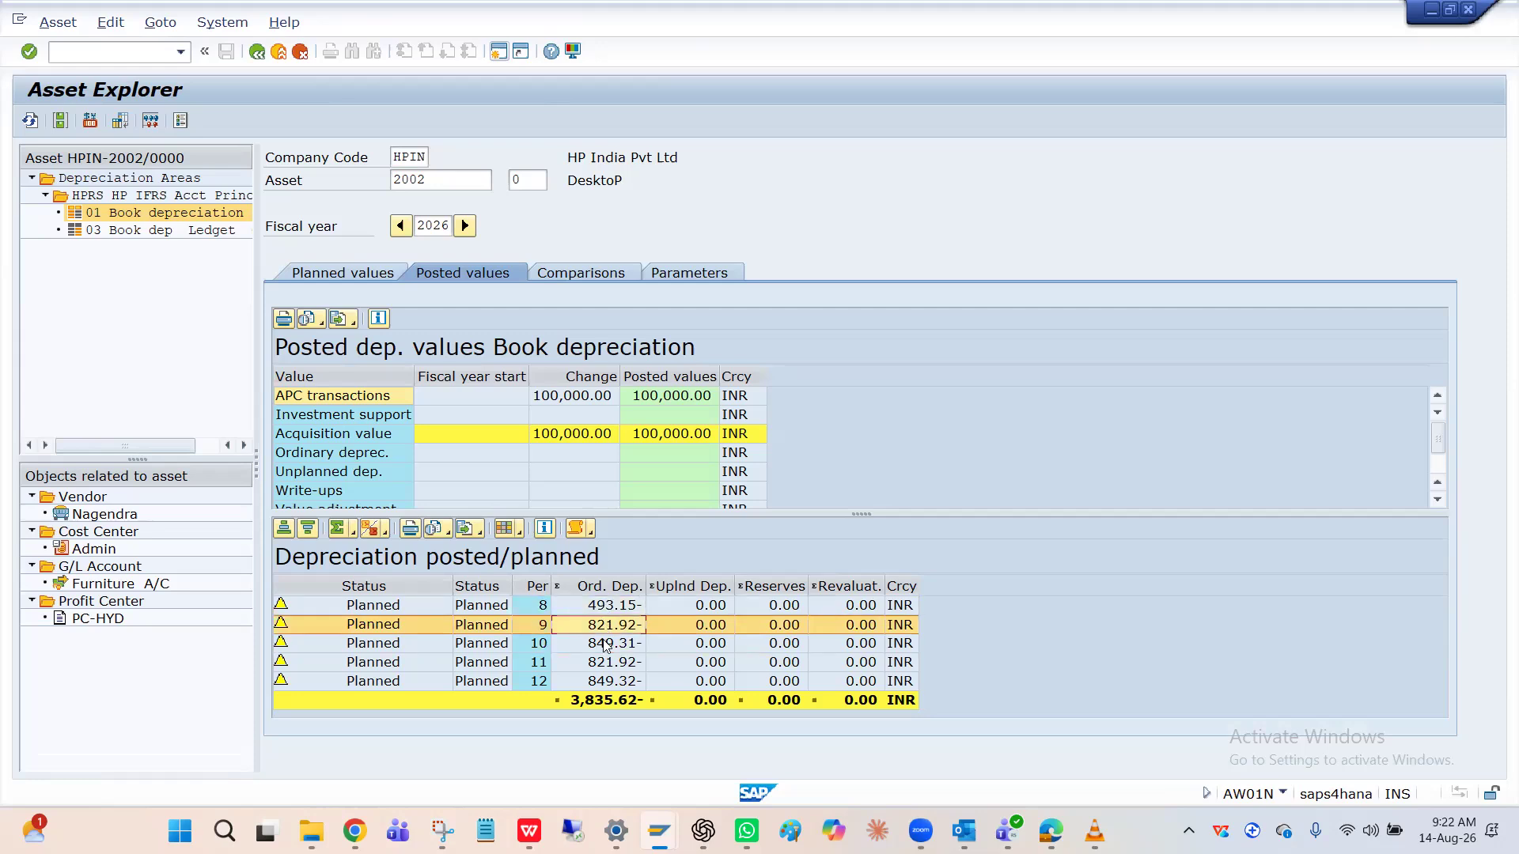
{"action": "left_click", "coordinate": [606, 645]}
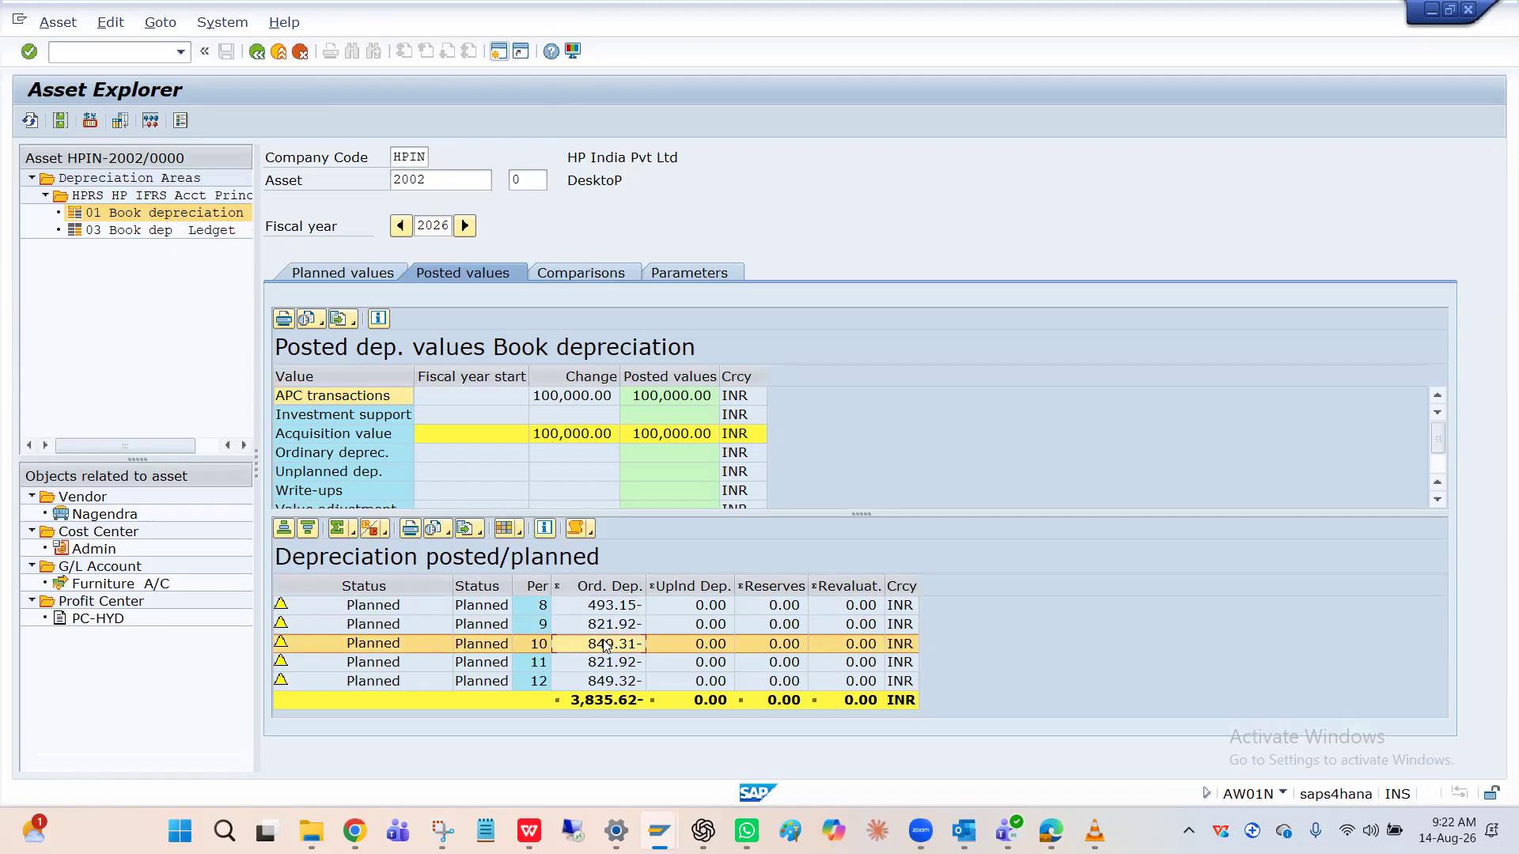
{"action": "left_click", "coordinate": [606, 626]}
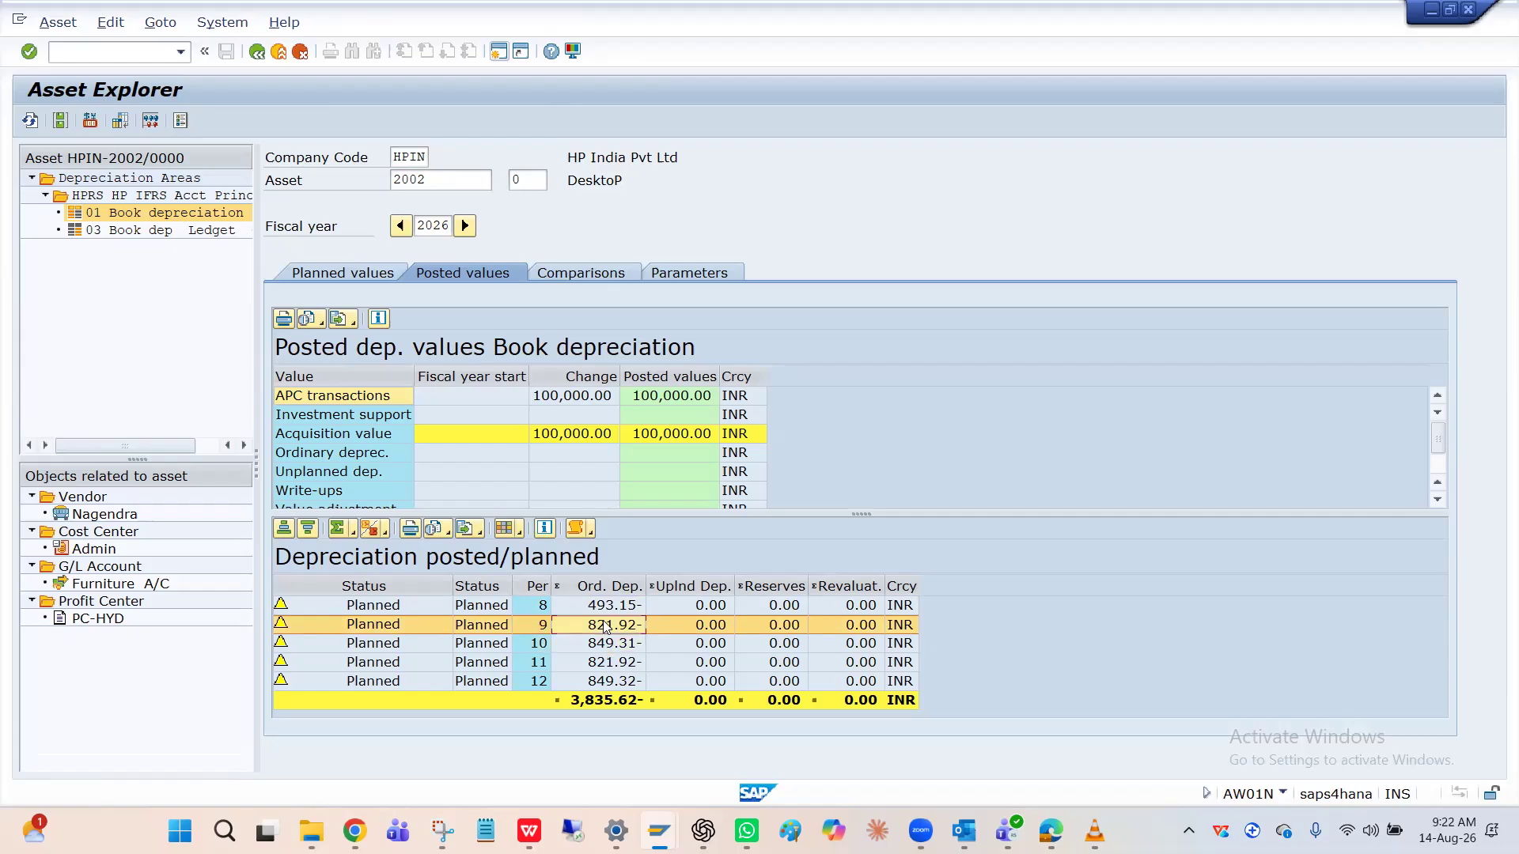
{"action": "left_click", "coordinate": [603, 613]}
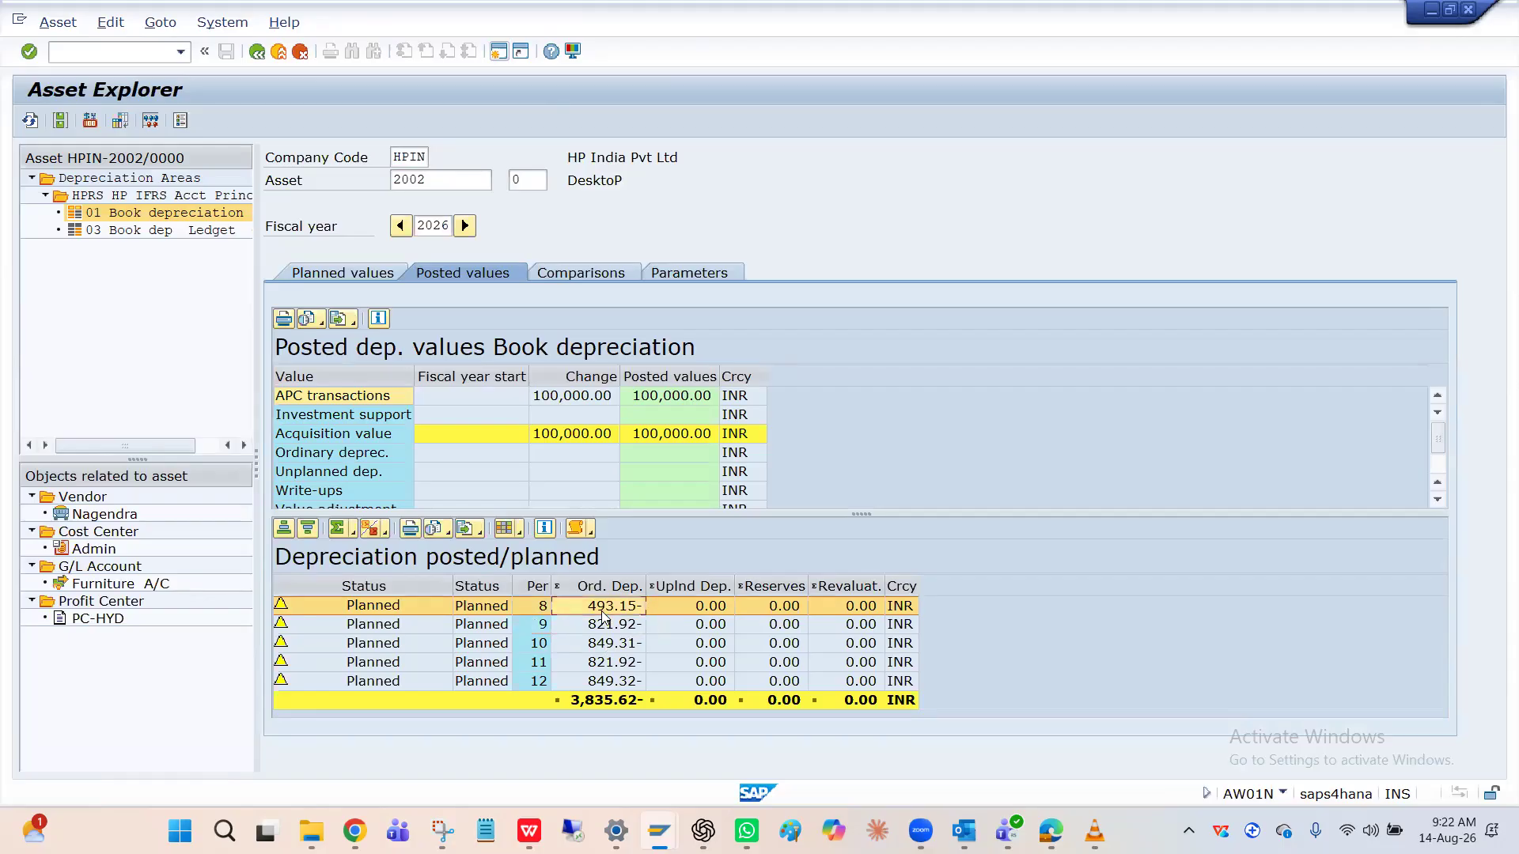
{"action": "left_click", "coordinate": [605, 626]}
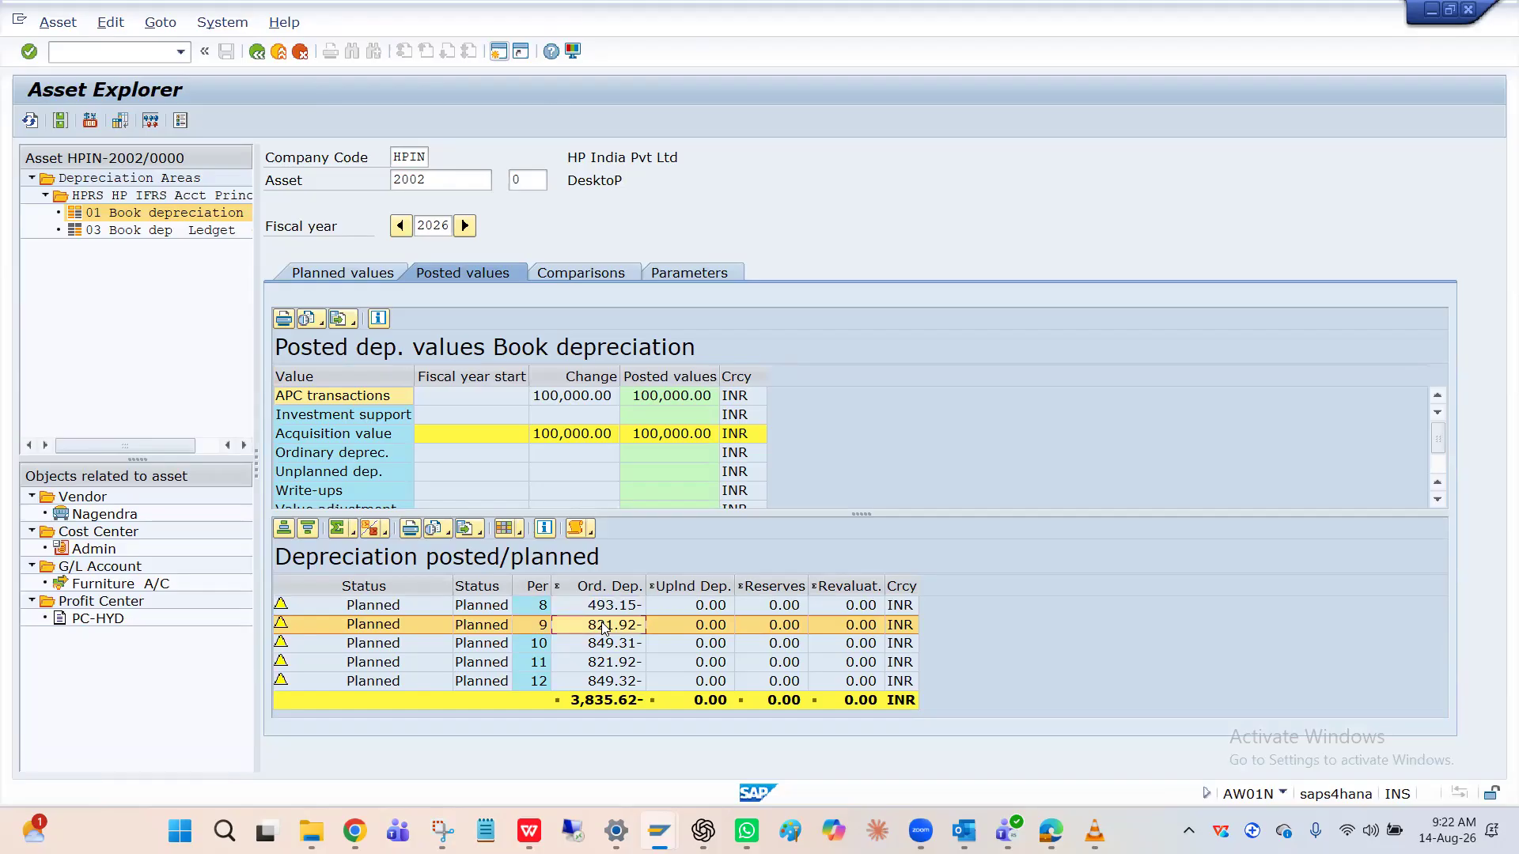
{"action": "left_click", "coordinate": [606, 644]}
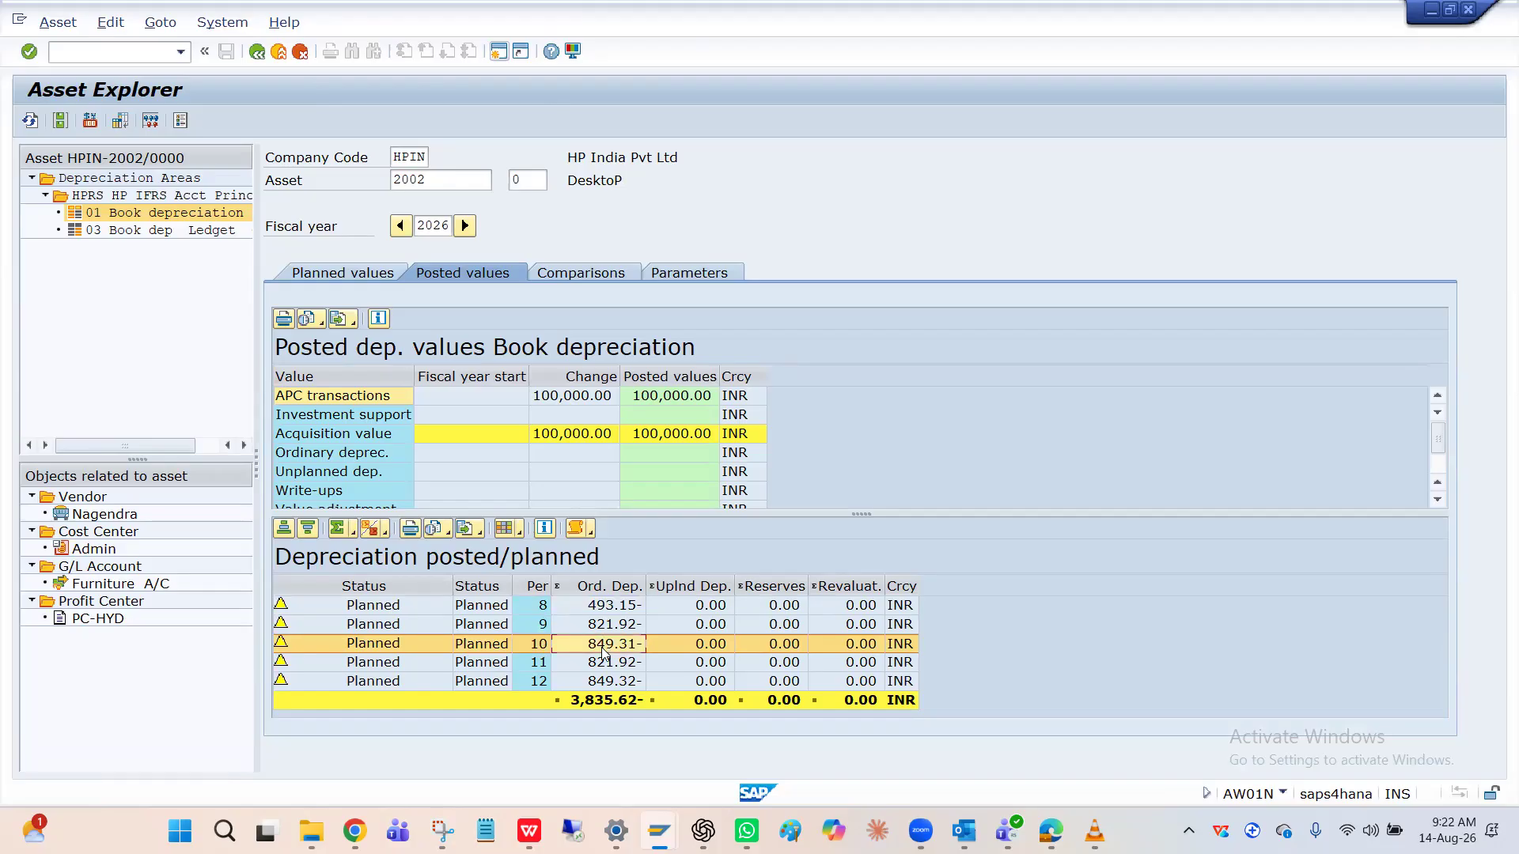
{"action": "left_click", "coordinate": [606, 665]}
{"action": "left_click", "coordinate": [606, 685]}
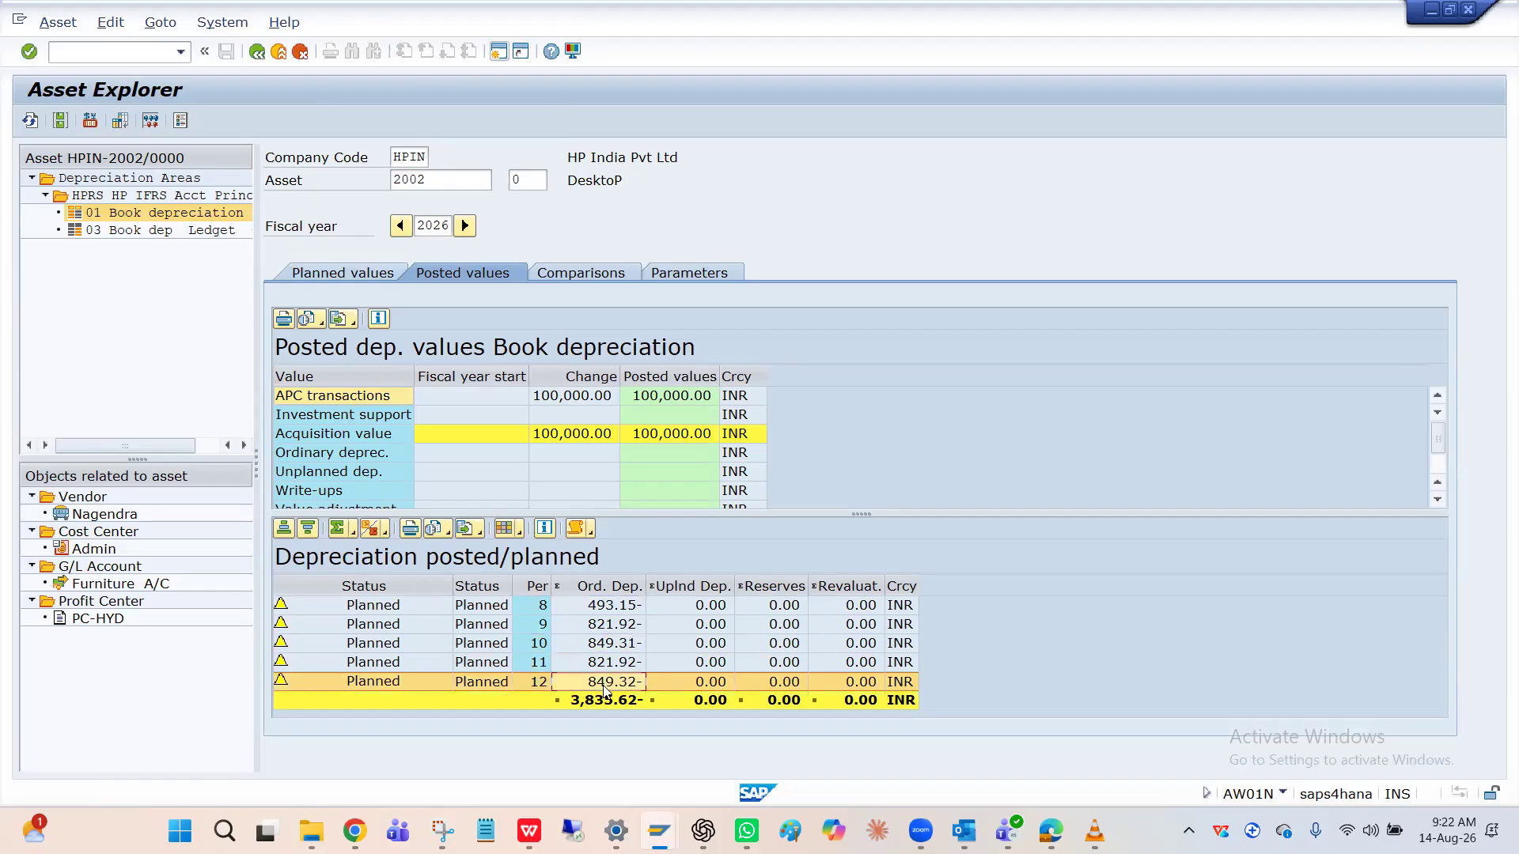
{"action": "left_click", "coordinate": [598, 613]}
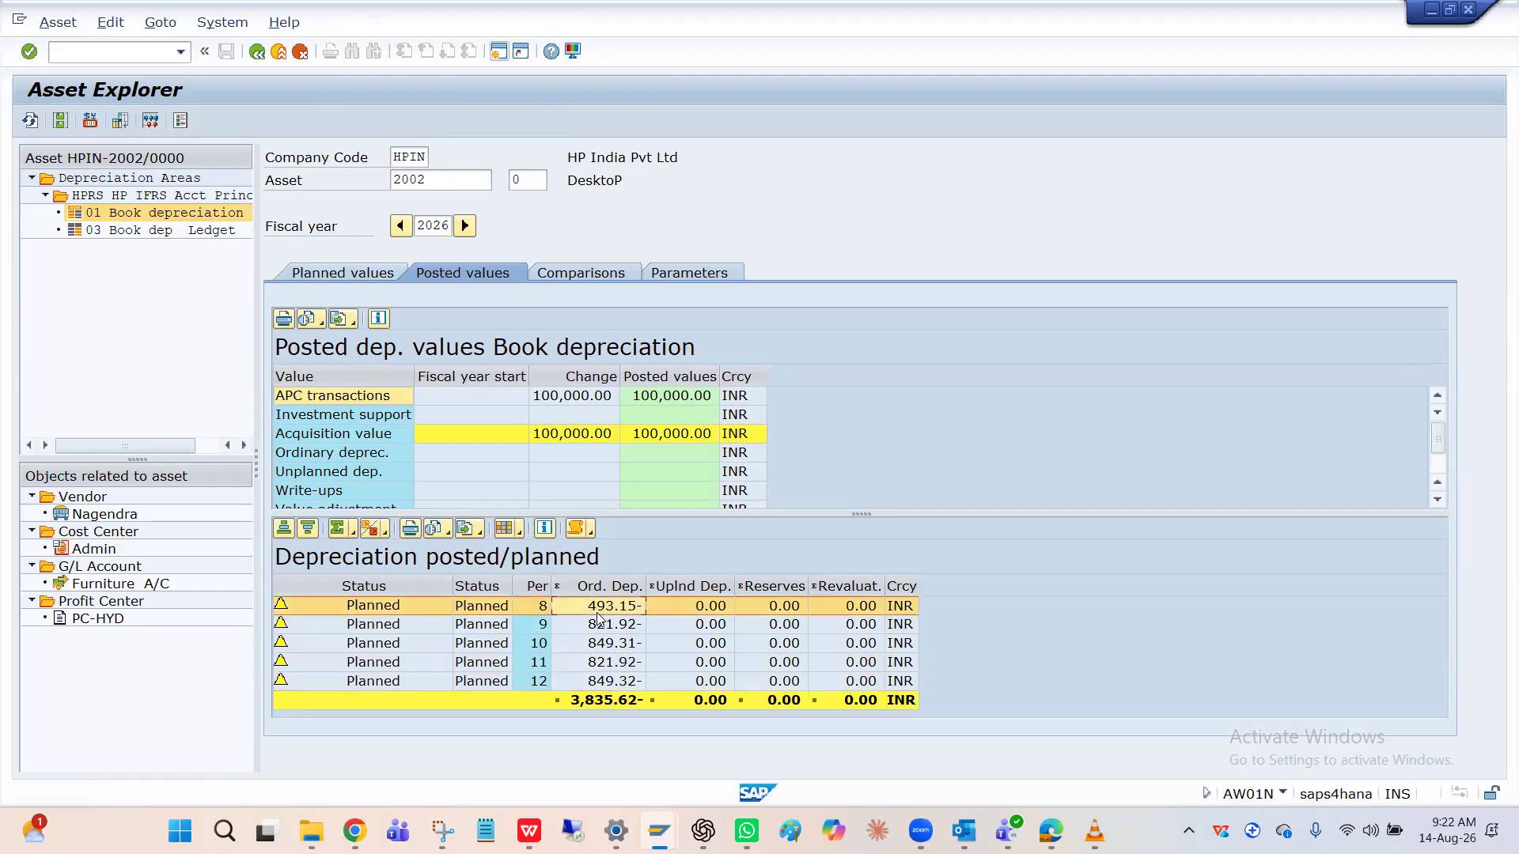
{"action": "left_click", "coordinate": [599, 627]}
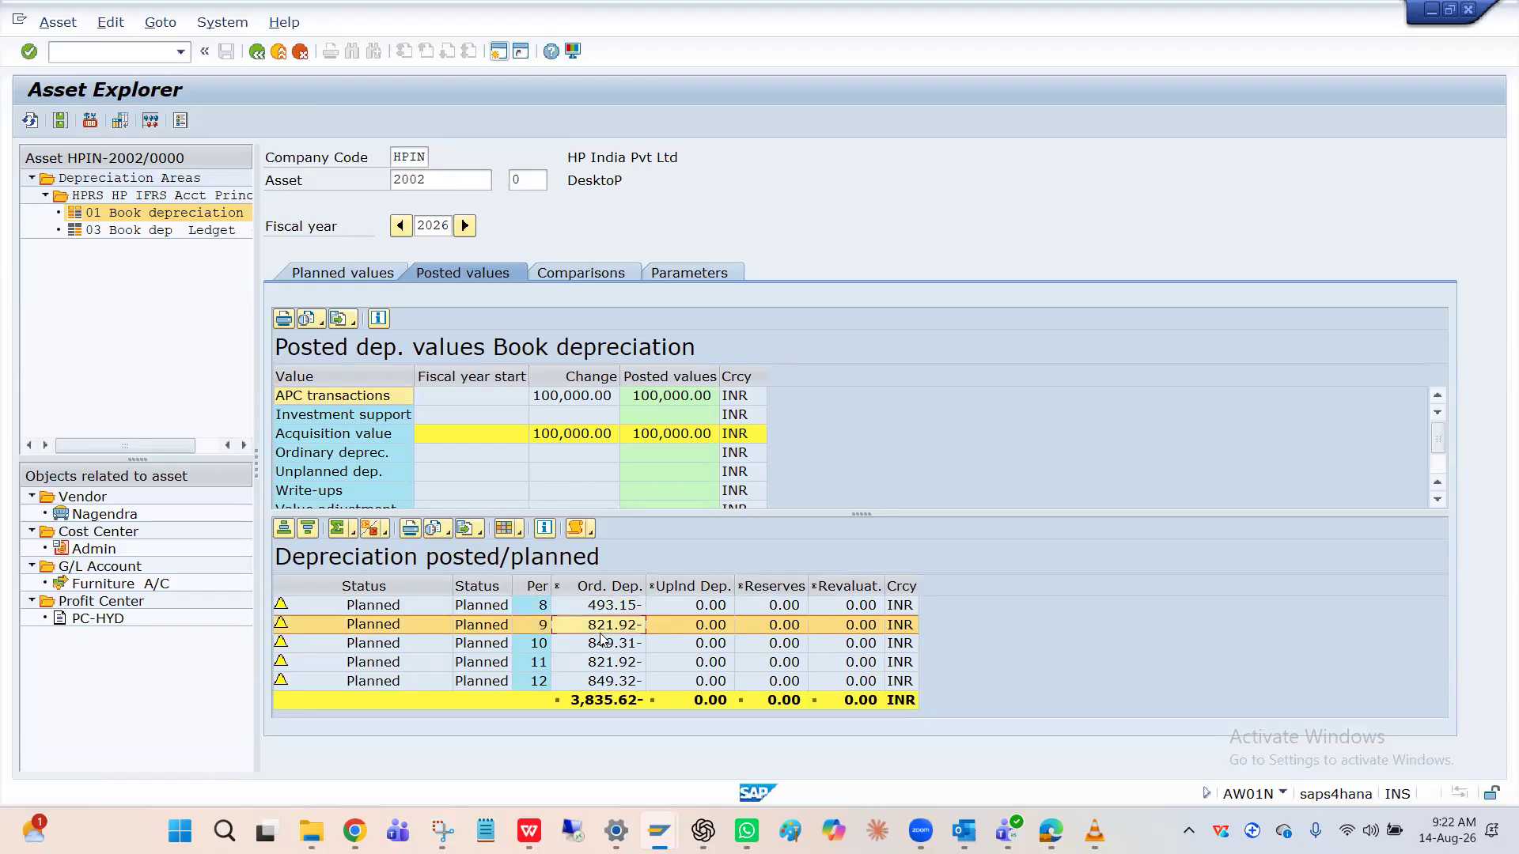
{"action": "left_click", "coordinate": [601, 613]}
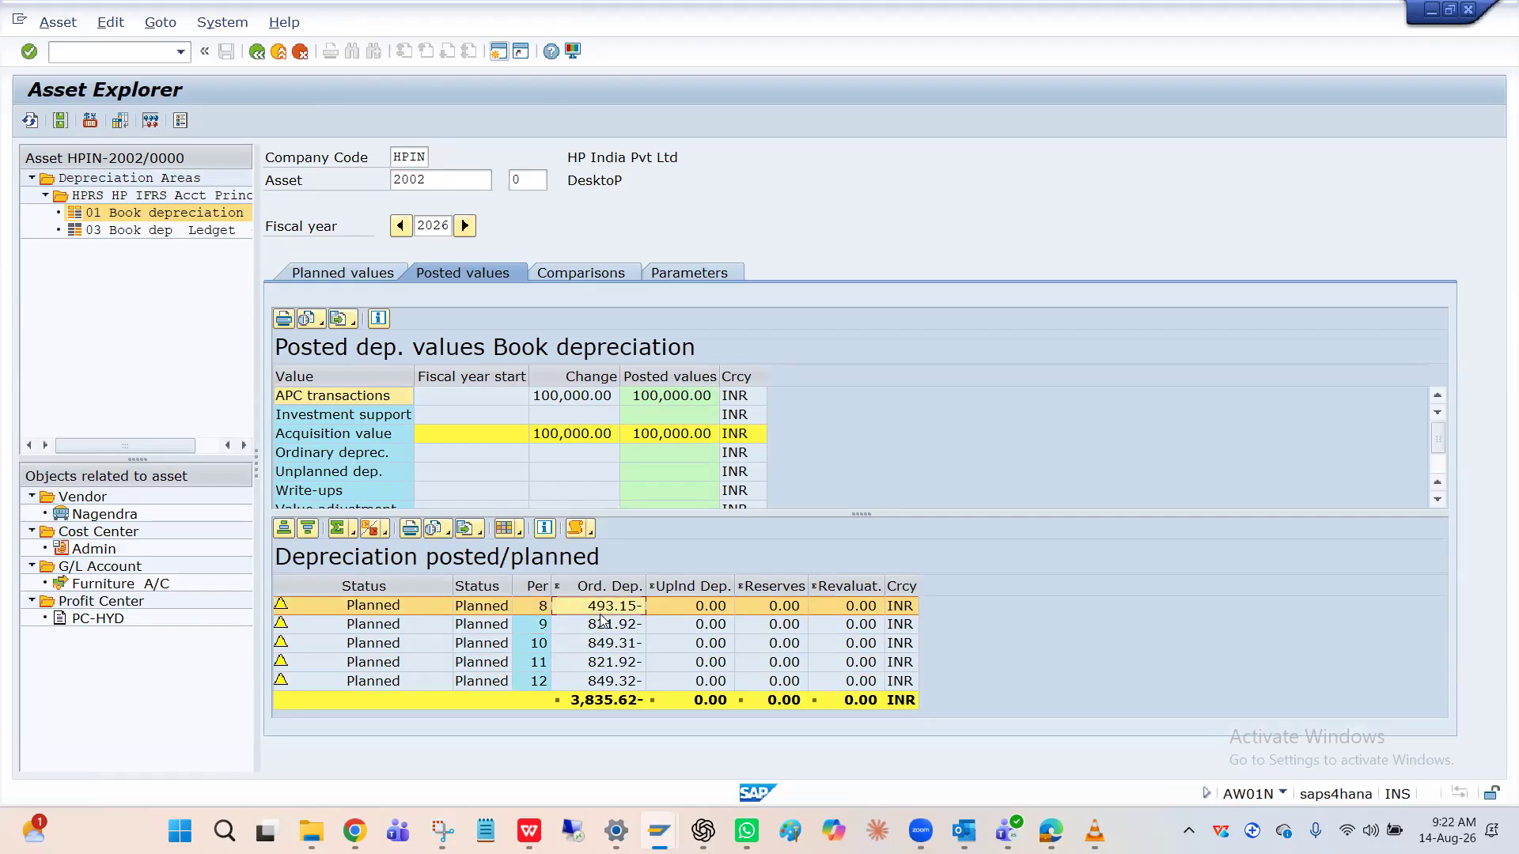
{"action": "left_click", "coordinate": [257, 53]}
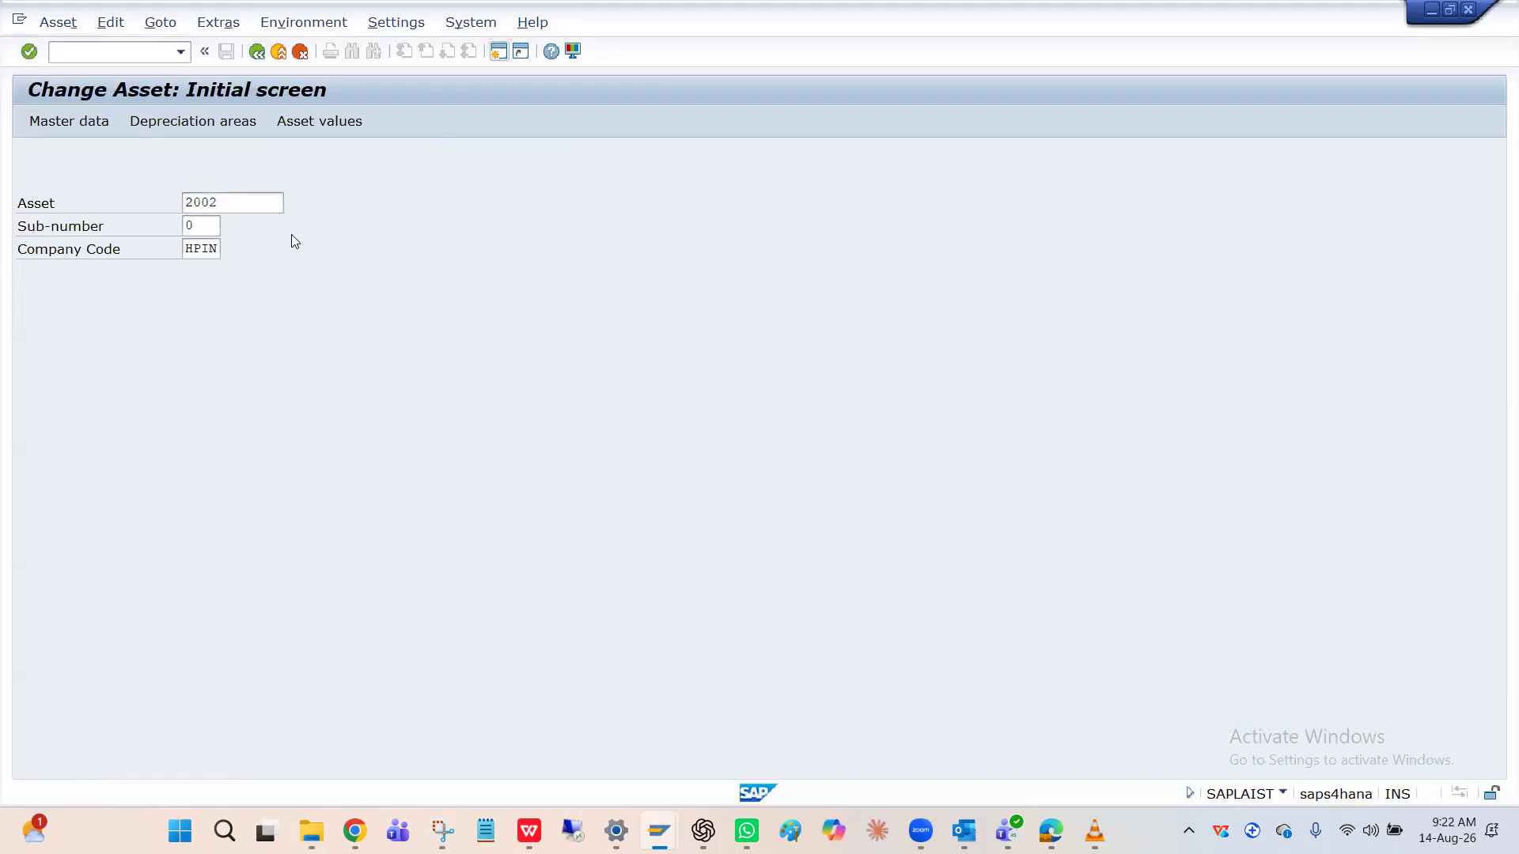
Step: Set the ordinary depreciation start date of asset 2002's depreciation area 01 to 01.08.2026 and save the asset
{"action": "key", "text": "Return"}
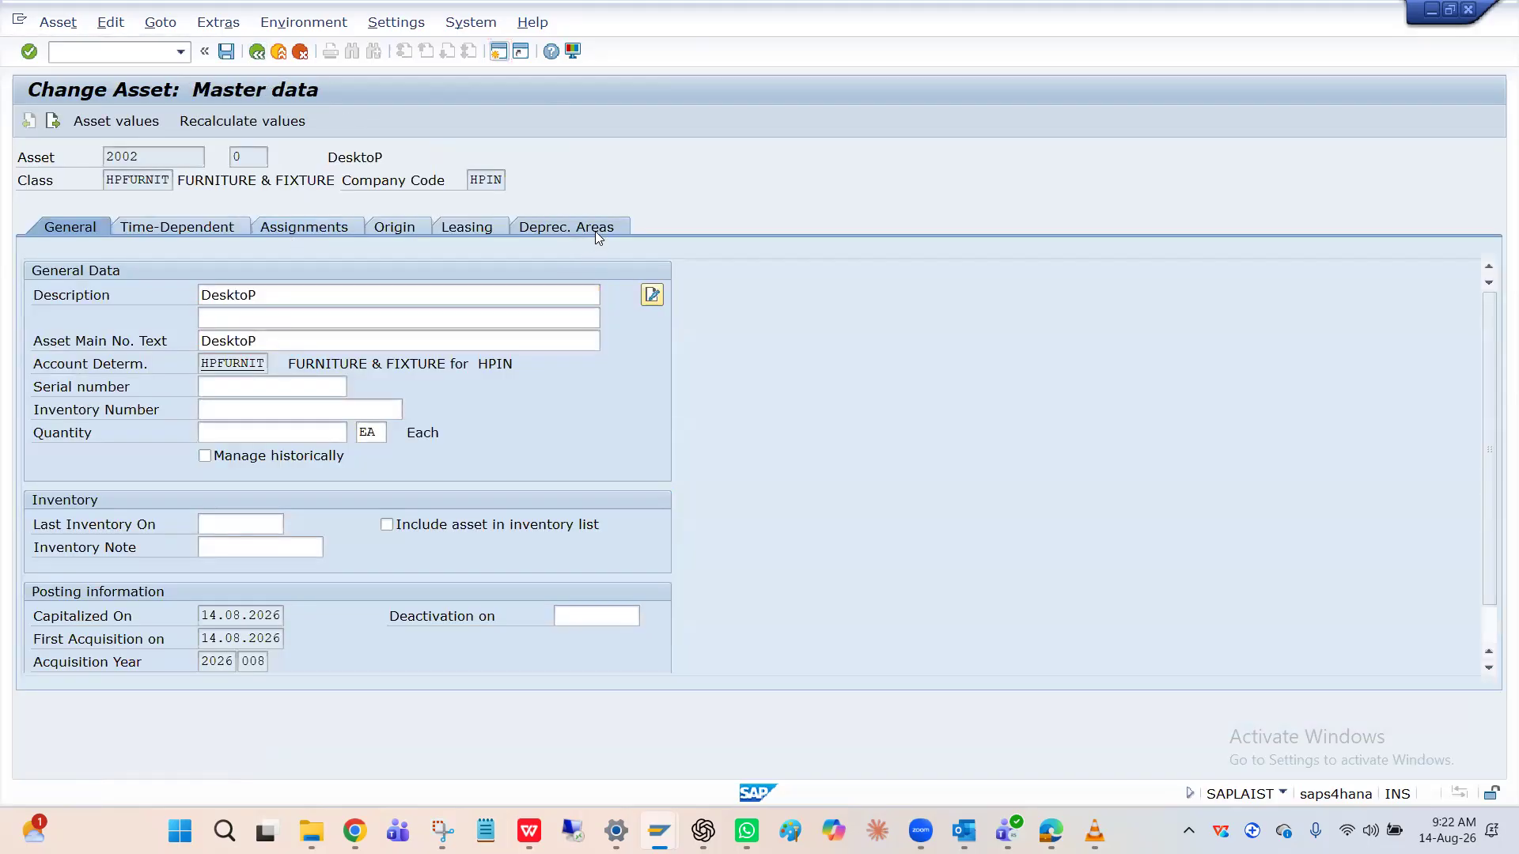
{"action": "left_click", "coordinate": [596, 232]}
{"action": "left_click", "coordinate": [373, 317]}
{"action": "key", "text": "BackSpace"}
{"action": "key", "text": "BackSpace"}
{"action": "type", "text": "01"}
{"action": "key", "text": "Return"}
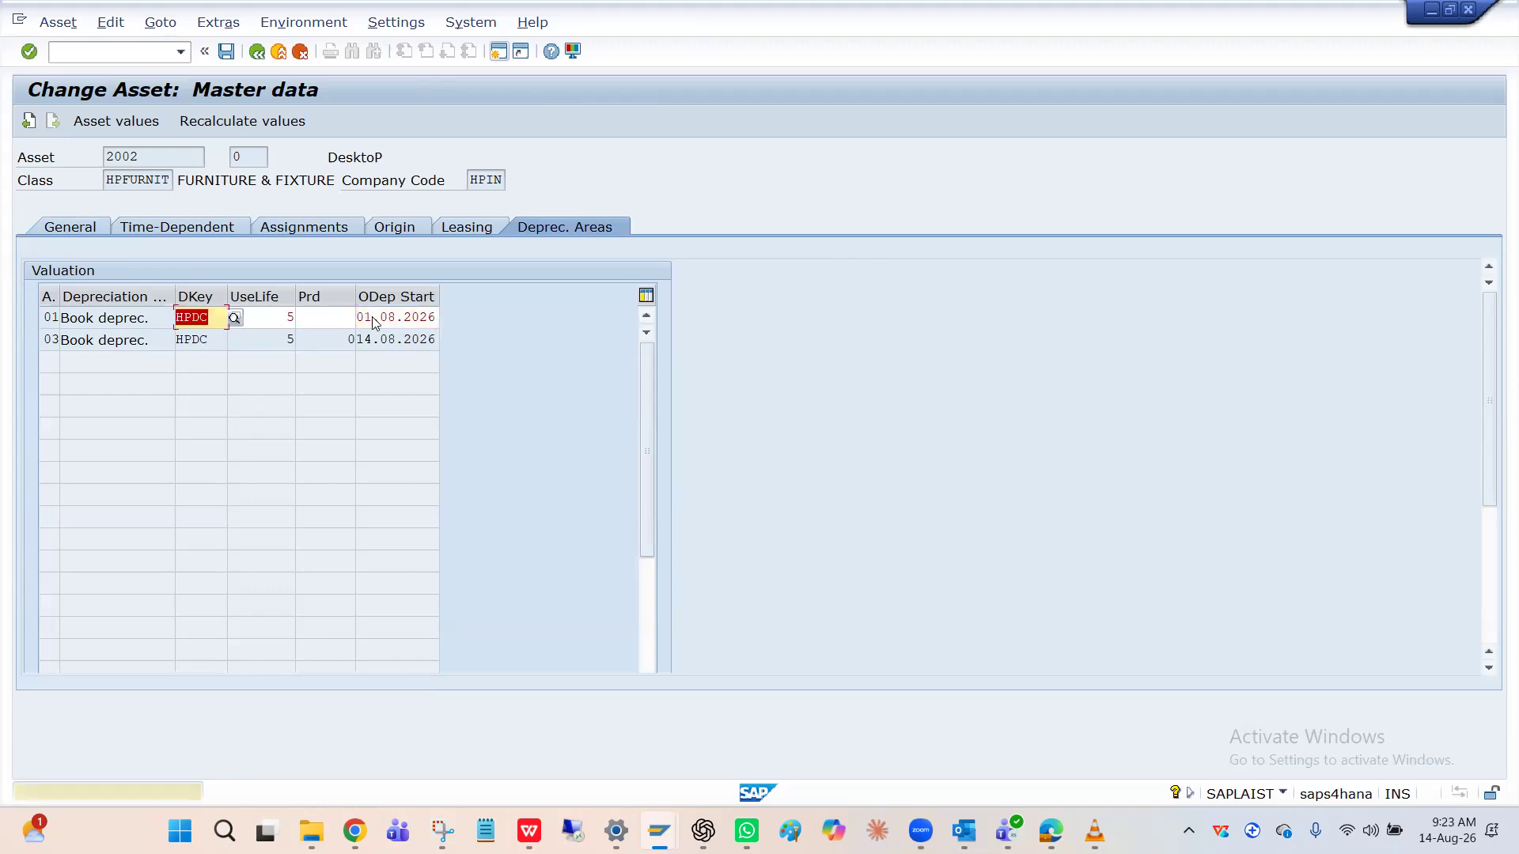
{"action": "key", "text": "Return"}
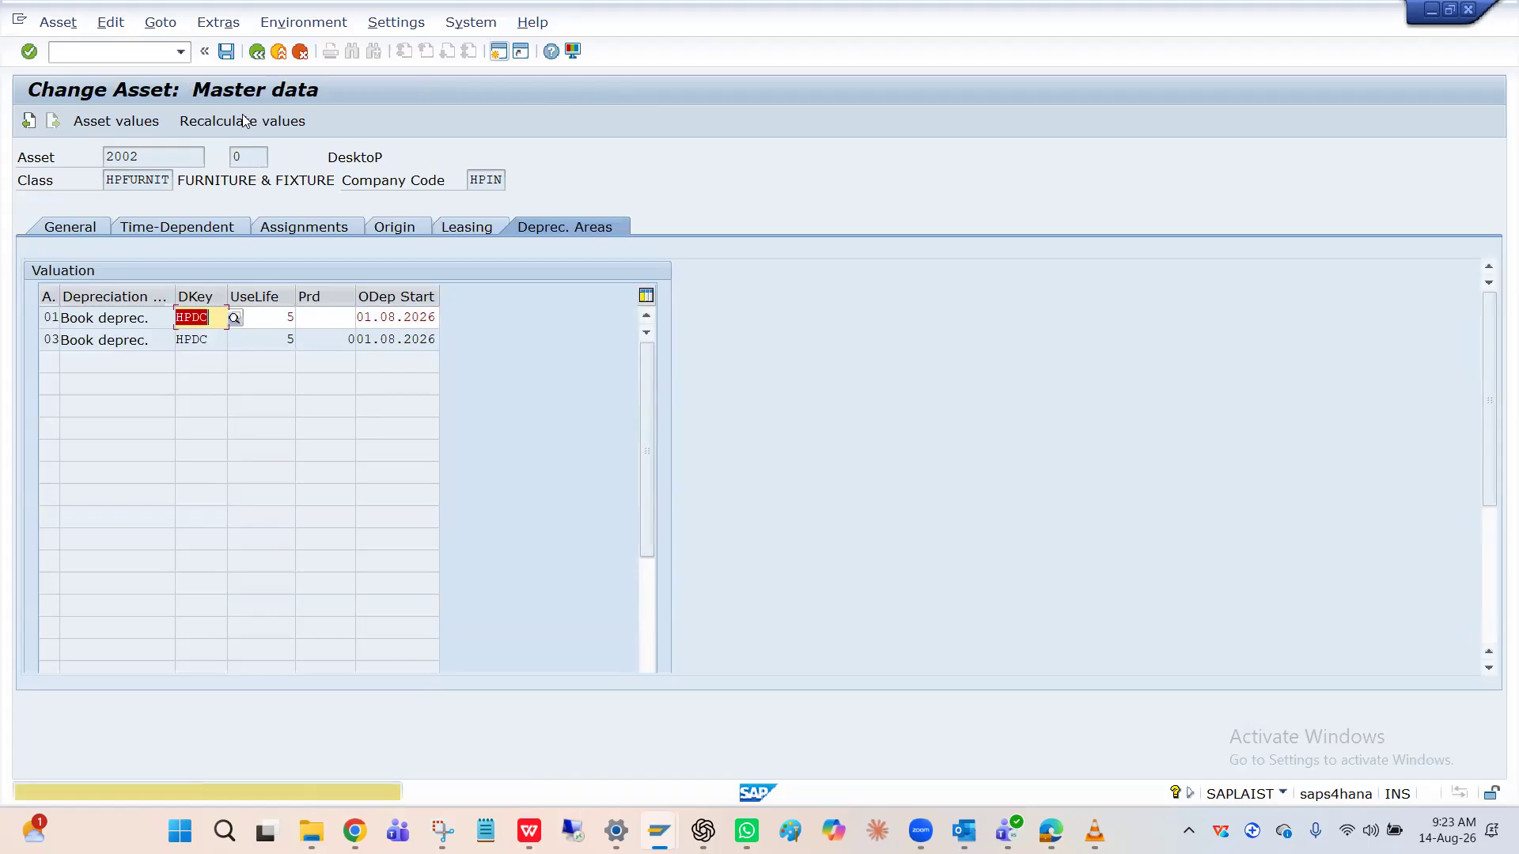
{"action": "left_click", "coordinate": [227, 51]}
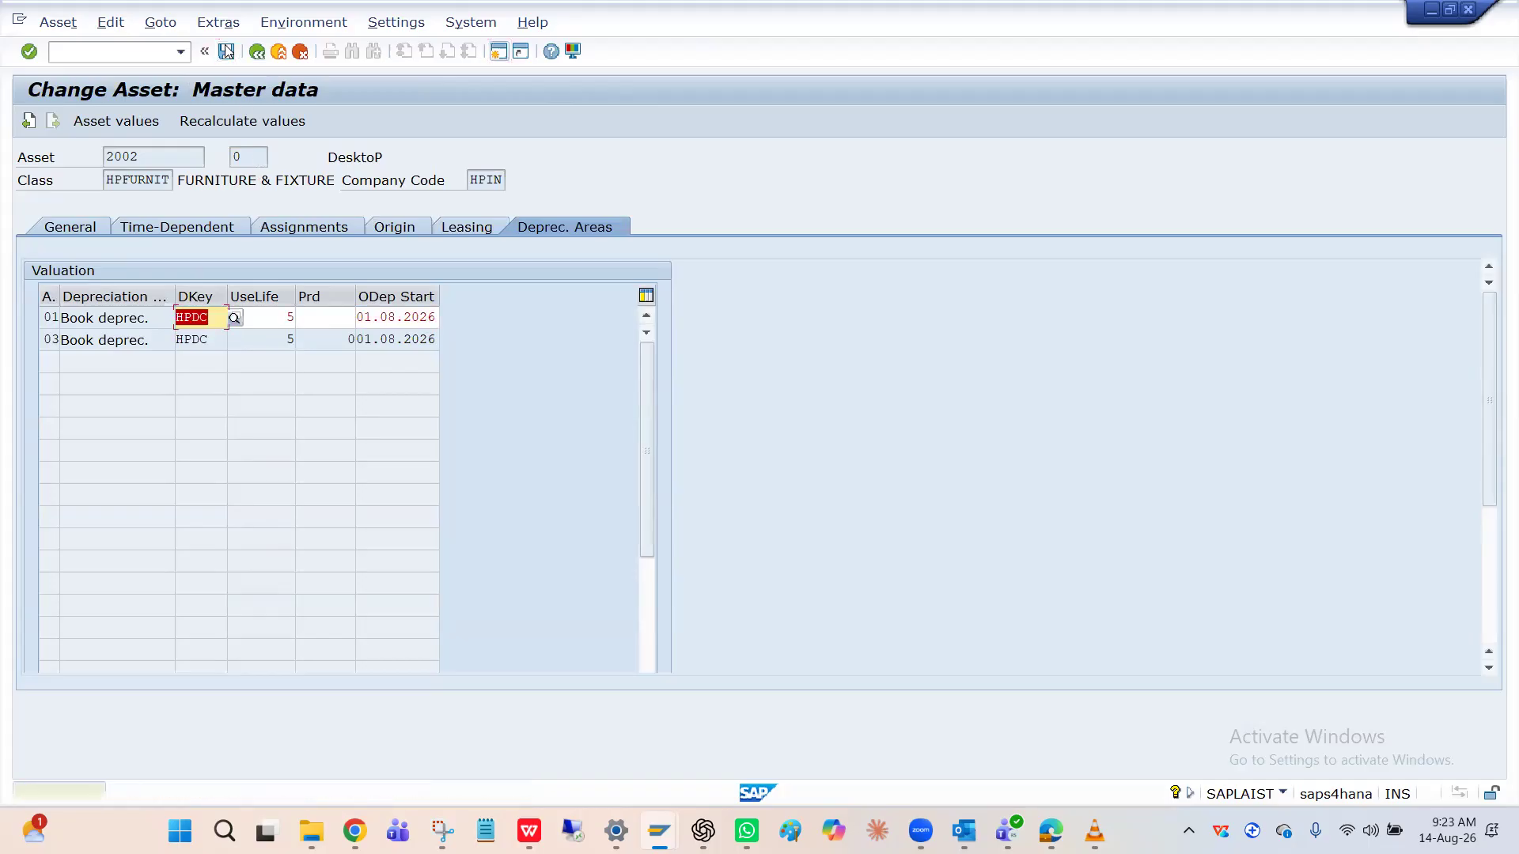
{"action": "left_click", "coordinate": [228, 51]}
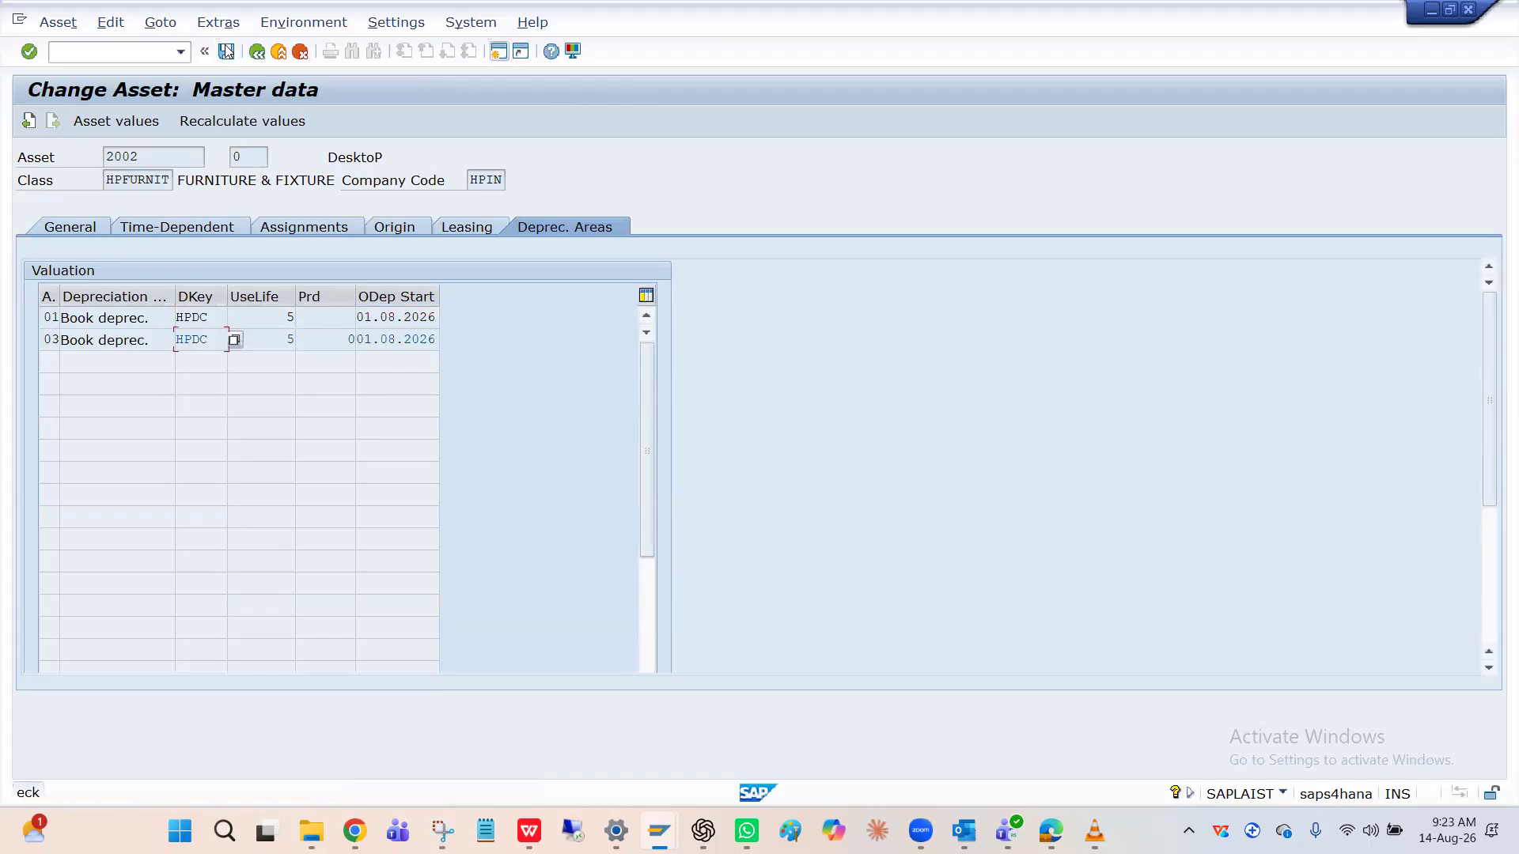
{"action": "left_click", "coordinate": [227, 51]}
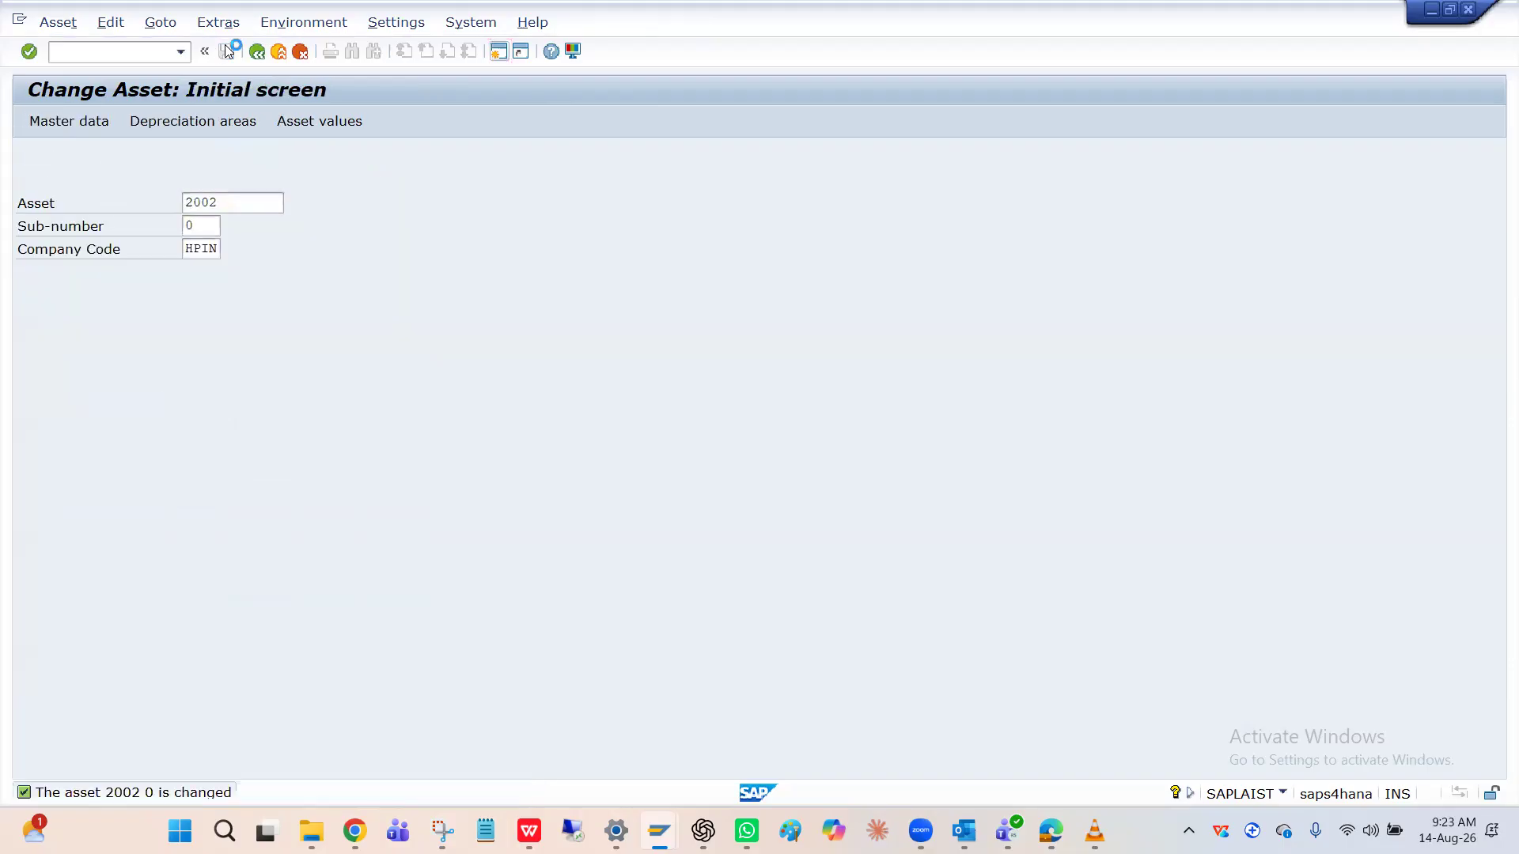
Step: Reopen asset 2002 and check the recalculated planned depreciation for periods 8 and 12 in its posted values
{"action": "key", "text": "Return"}
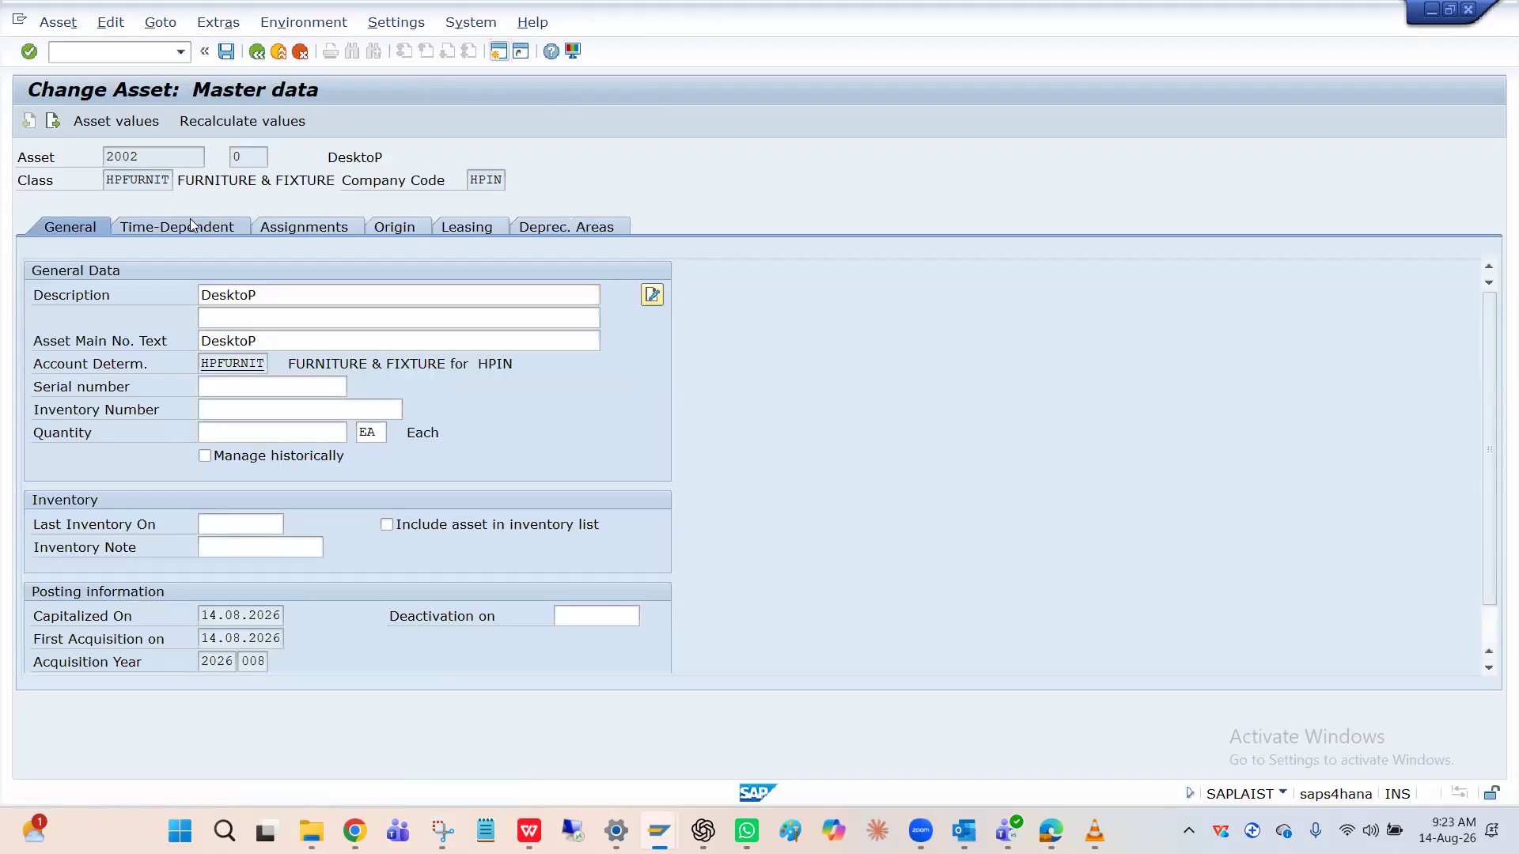
{"action": "left_click", "coordinate": [190, 225]}
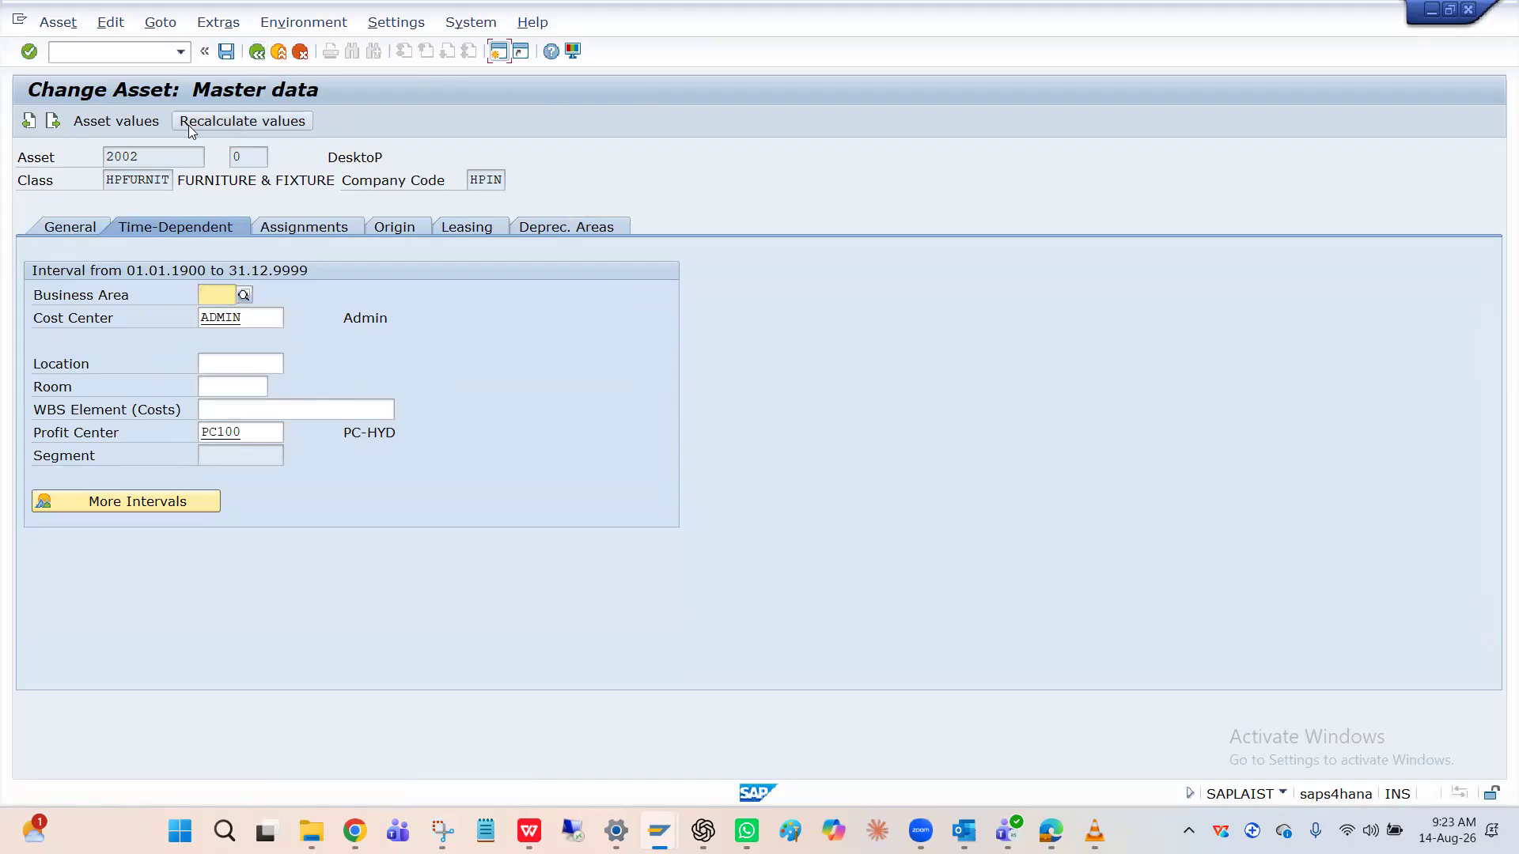
{"action": "left_click", "coordinate": [130, 127]}
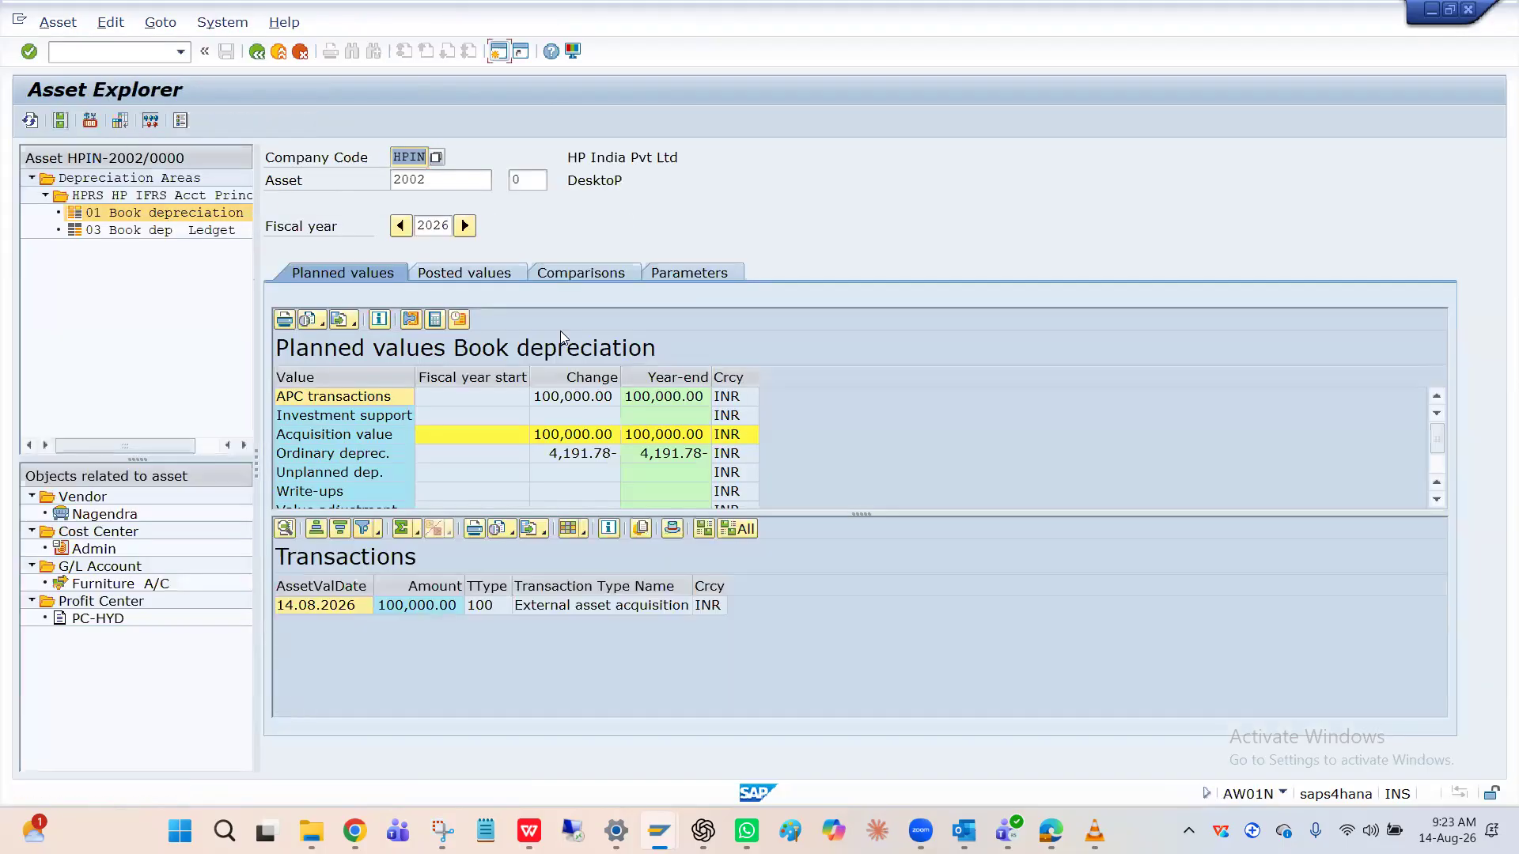
{"action": "left_click", "coordinate": [490, 275]}
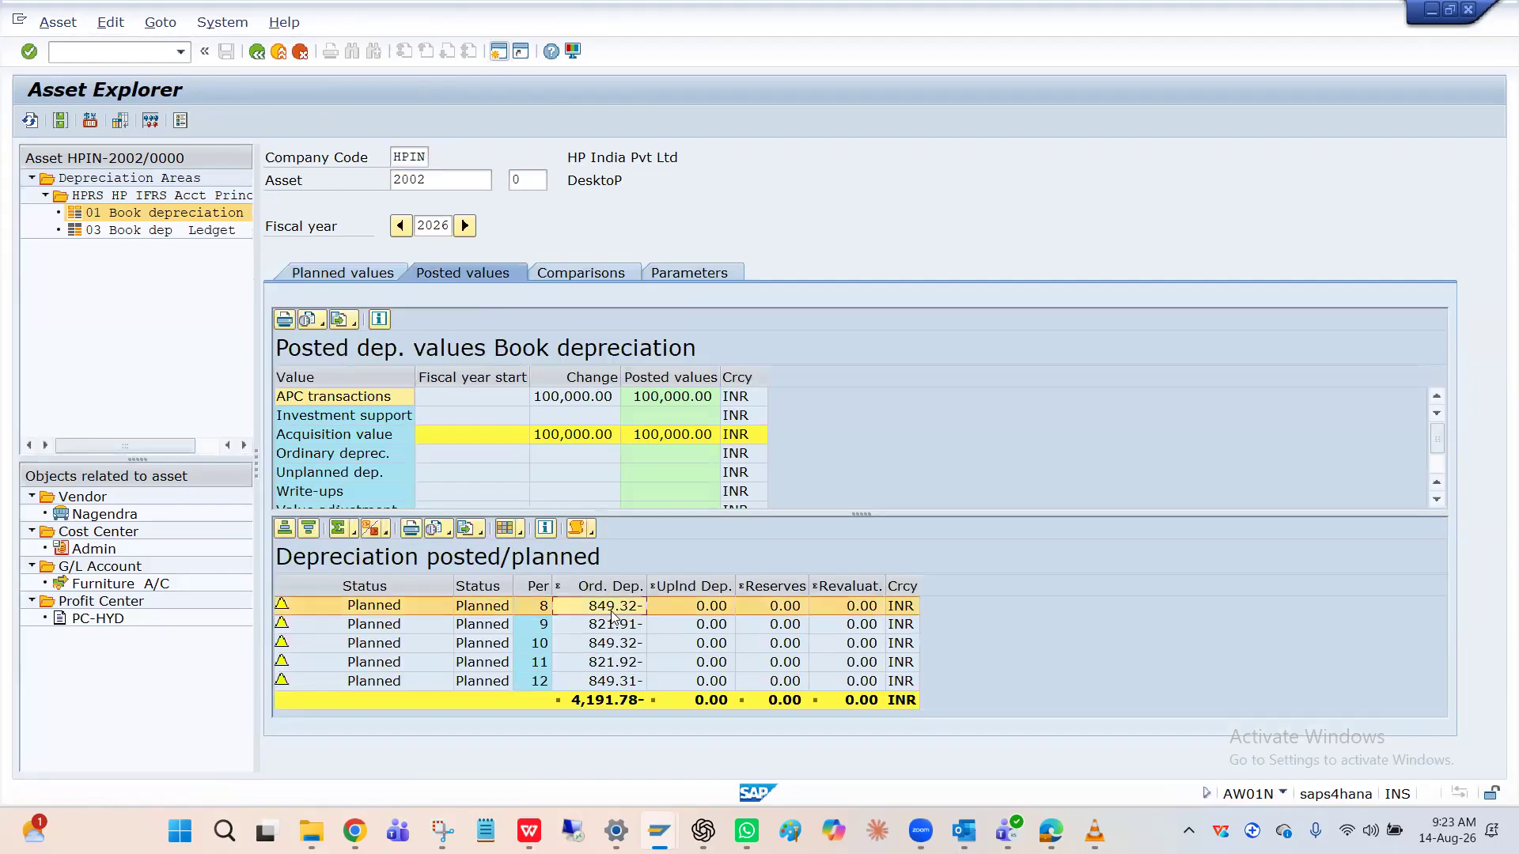
{"action": "left_click", "coordinate": [619, 684]}
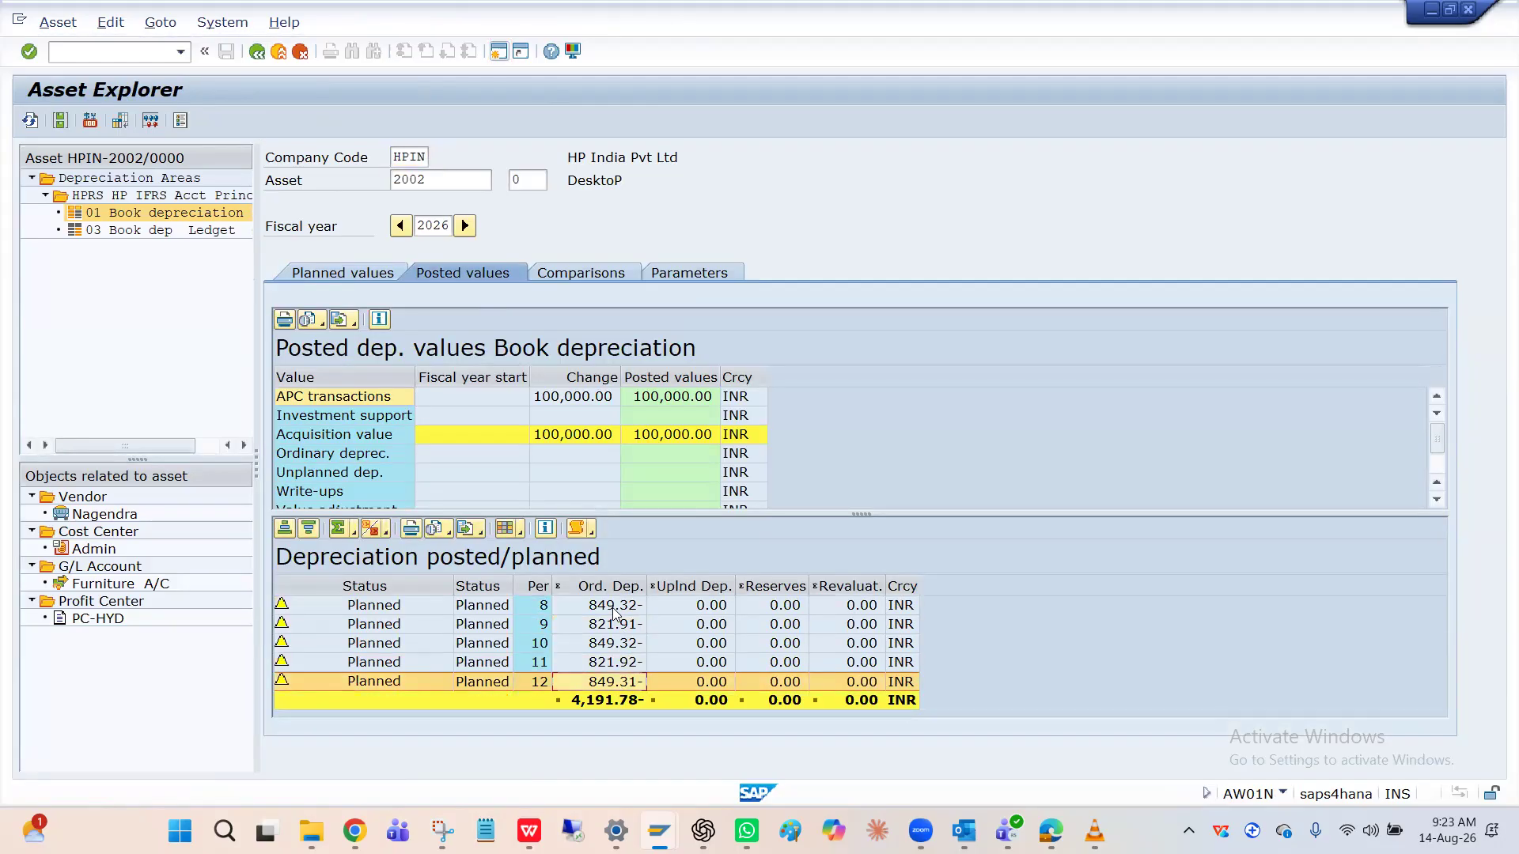
Step: Switch from the asset values to the depreciation posting run with transaction AFAB
{"action": "left_click", "coordinate": [138, 52]}
{"action": "type", "text": "/nAs"}
{"action": "key", "text": "BackSpace"}
{"action": "type", "text": "FAB"}
{"action": "key", "text": "Return"}
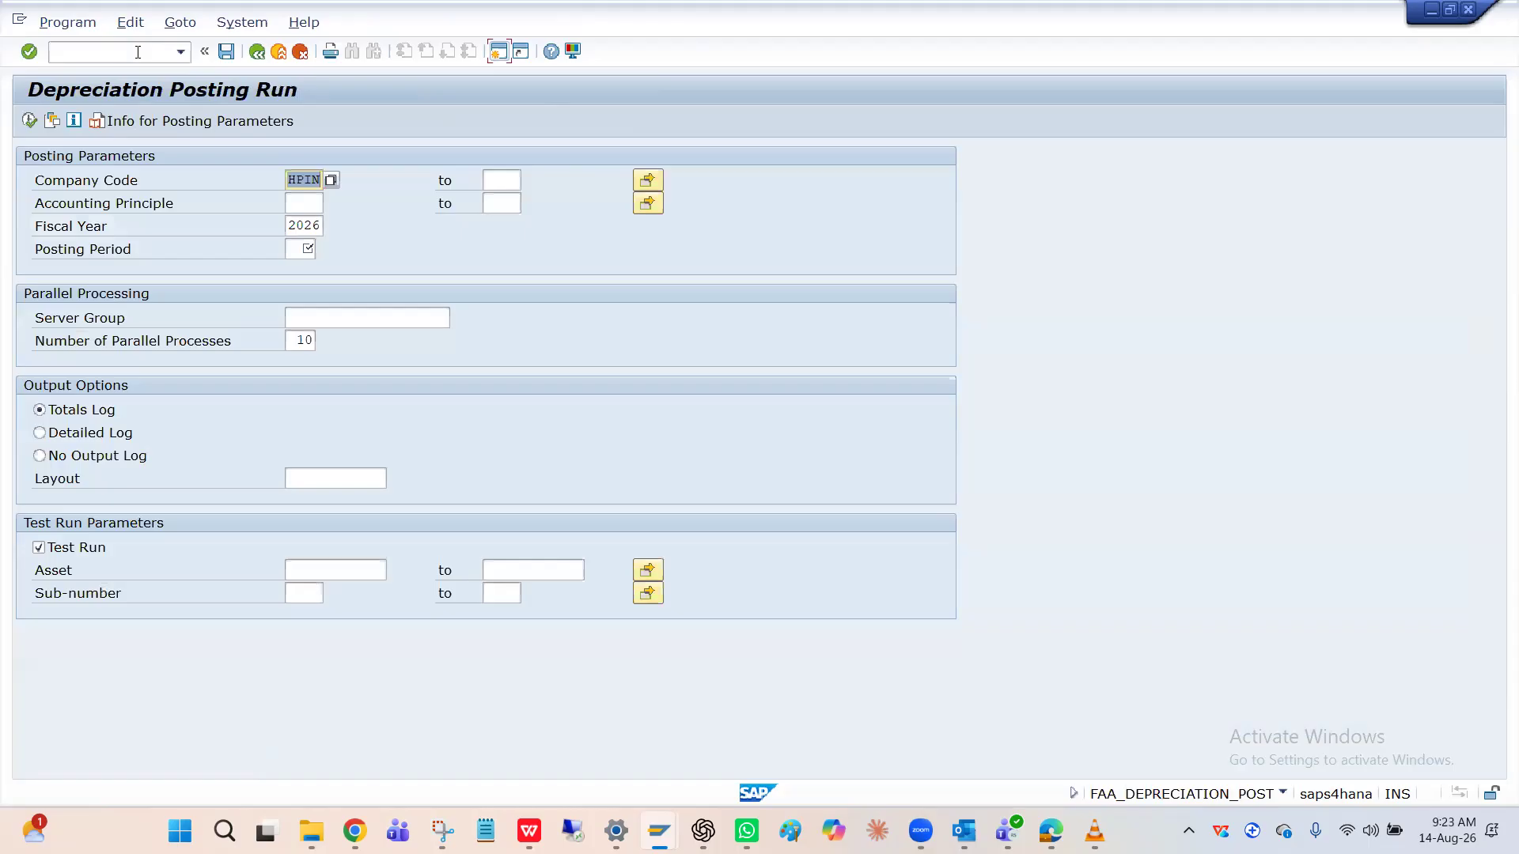
Step: Enter posting period 8 for company code HPIN and fiscal year 2026, and execute the depreciation posting as a test run
{"action": "left_click", "coordinate": [297, 250]}
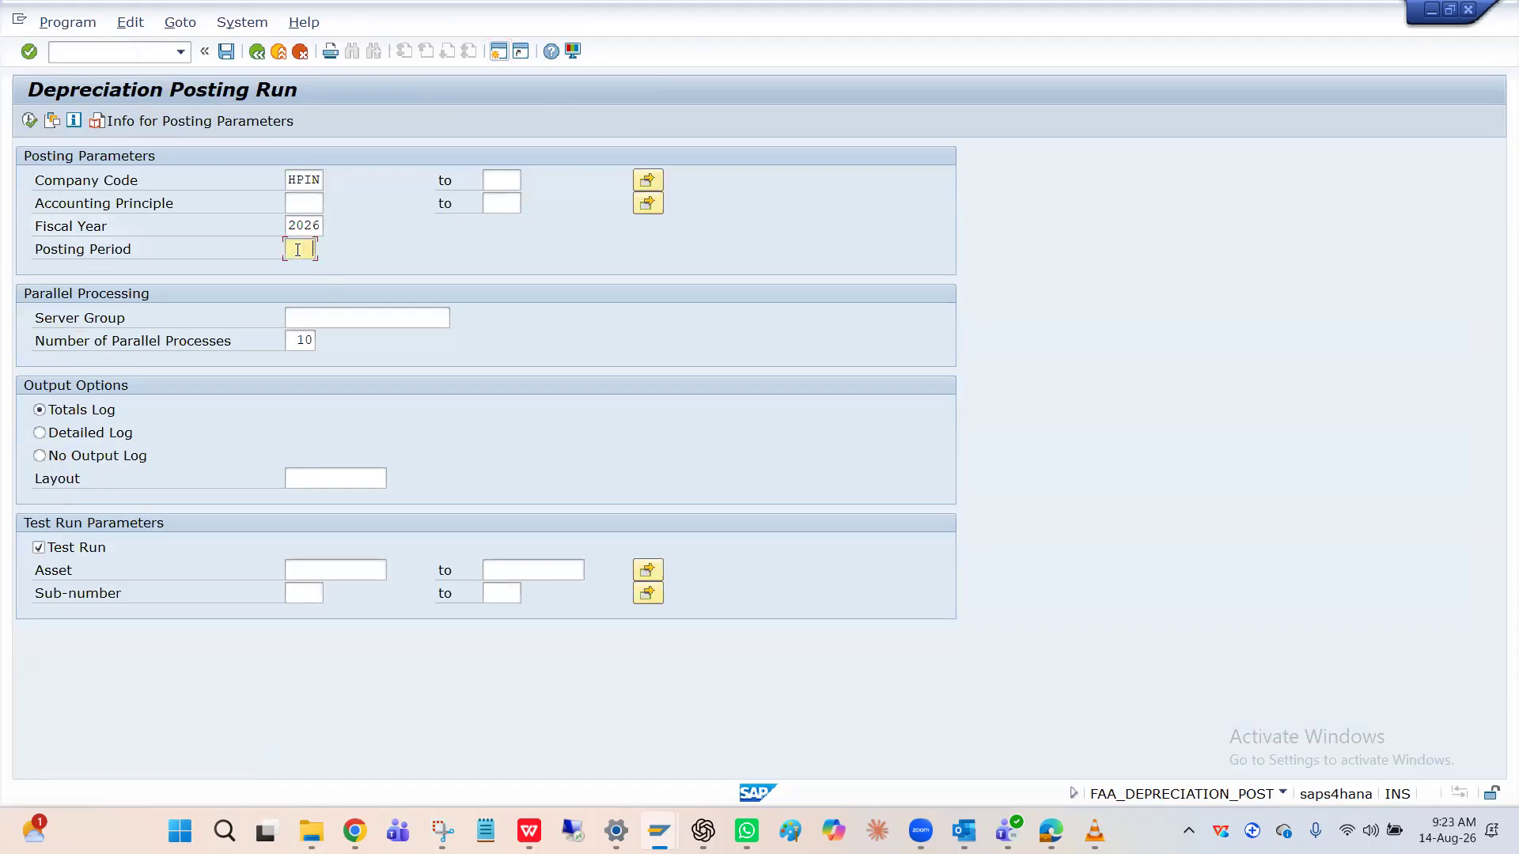
{"action": "left_click", "coordinate": [299, 207]}
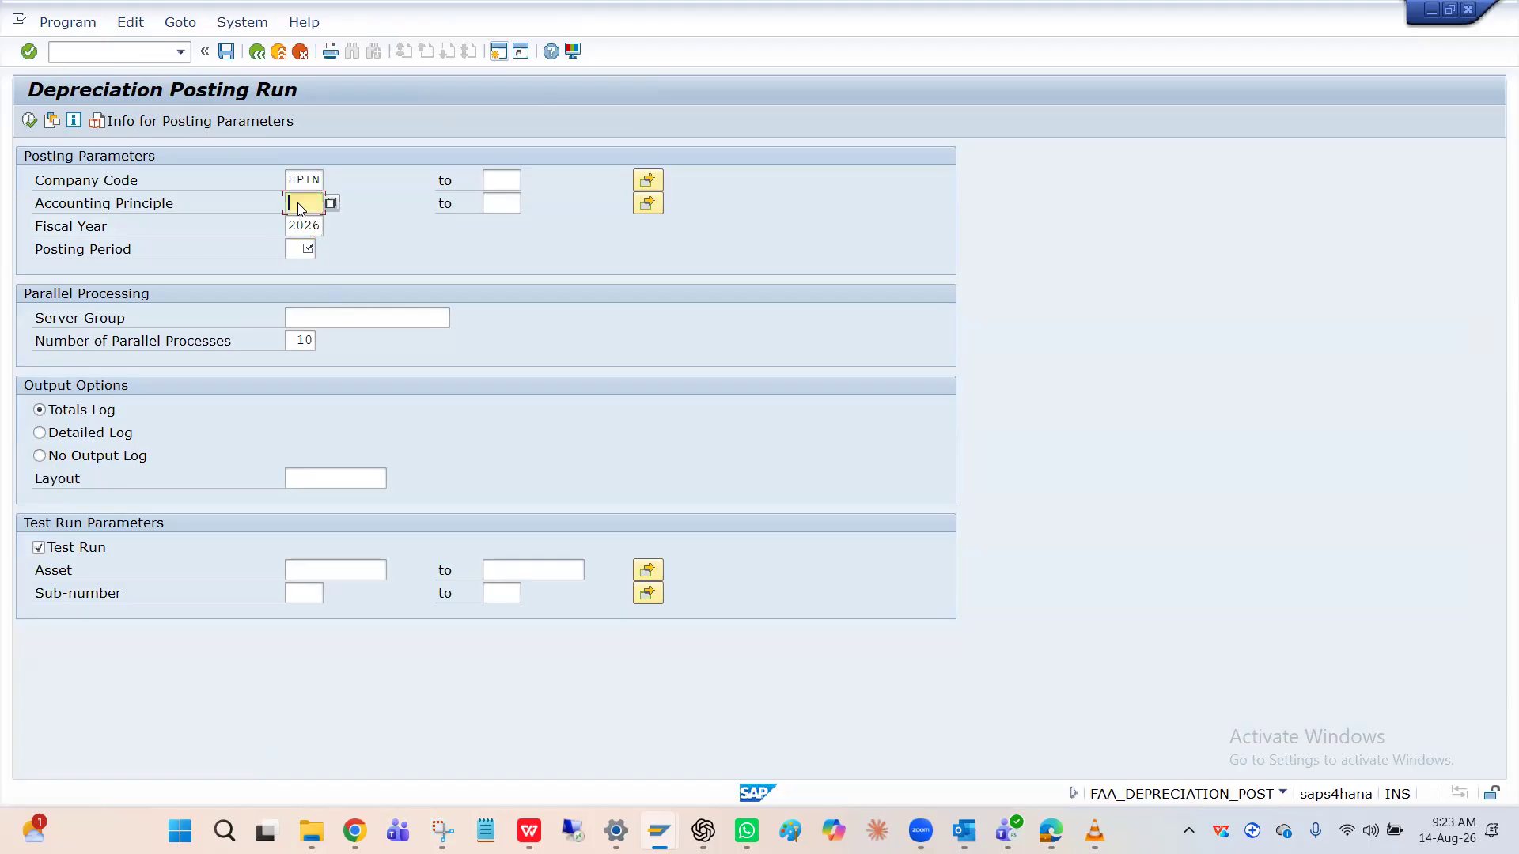
{"action": "left_click", "coordinate": [304, 251]}
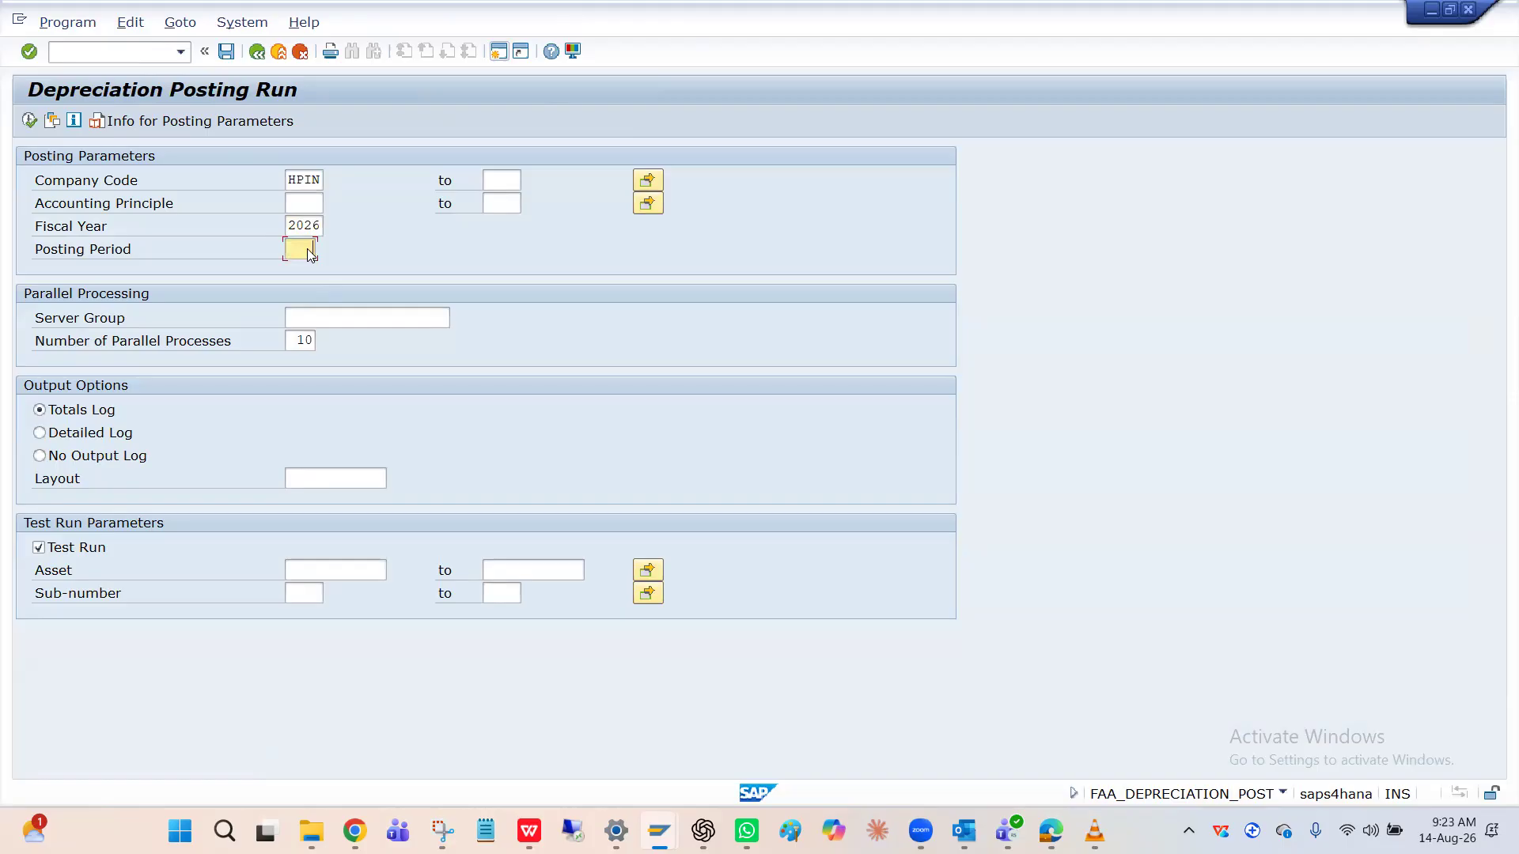
{"action": "left_click", "coordinate": [345, 313]}
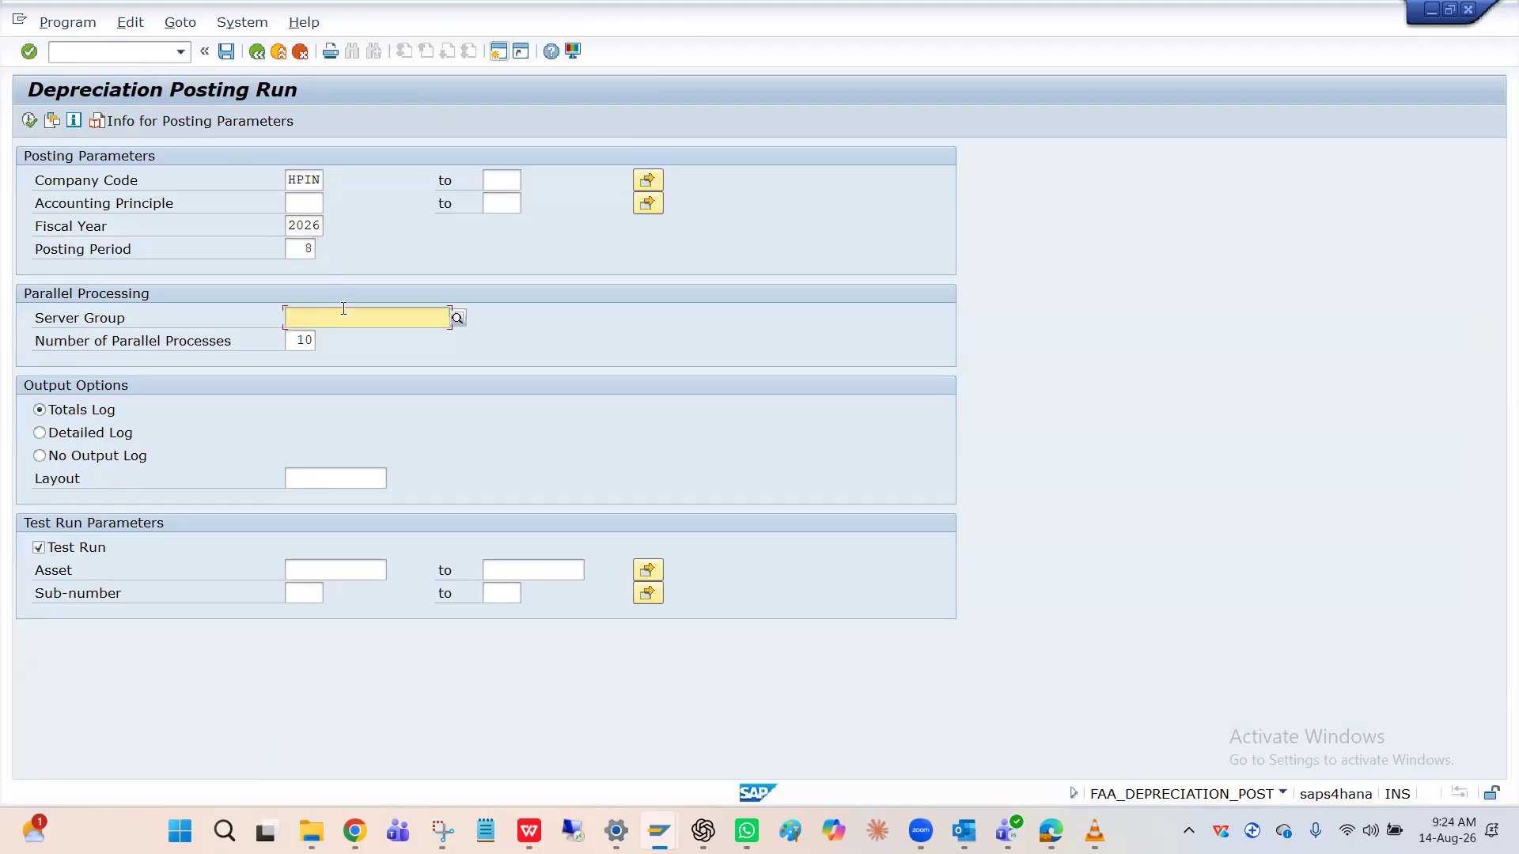
{"action": "left_click", "coordinate": [311, 340]}
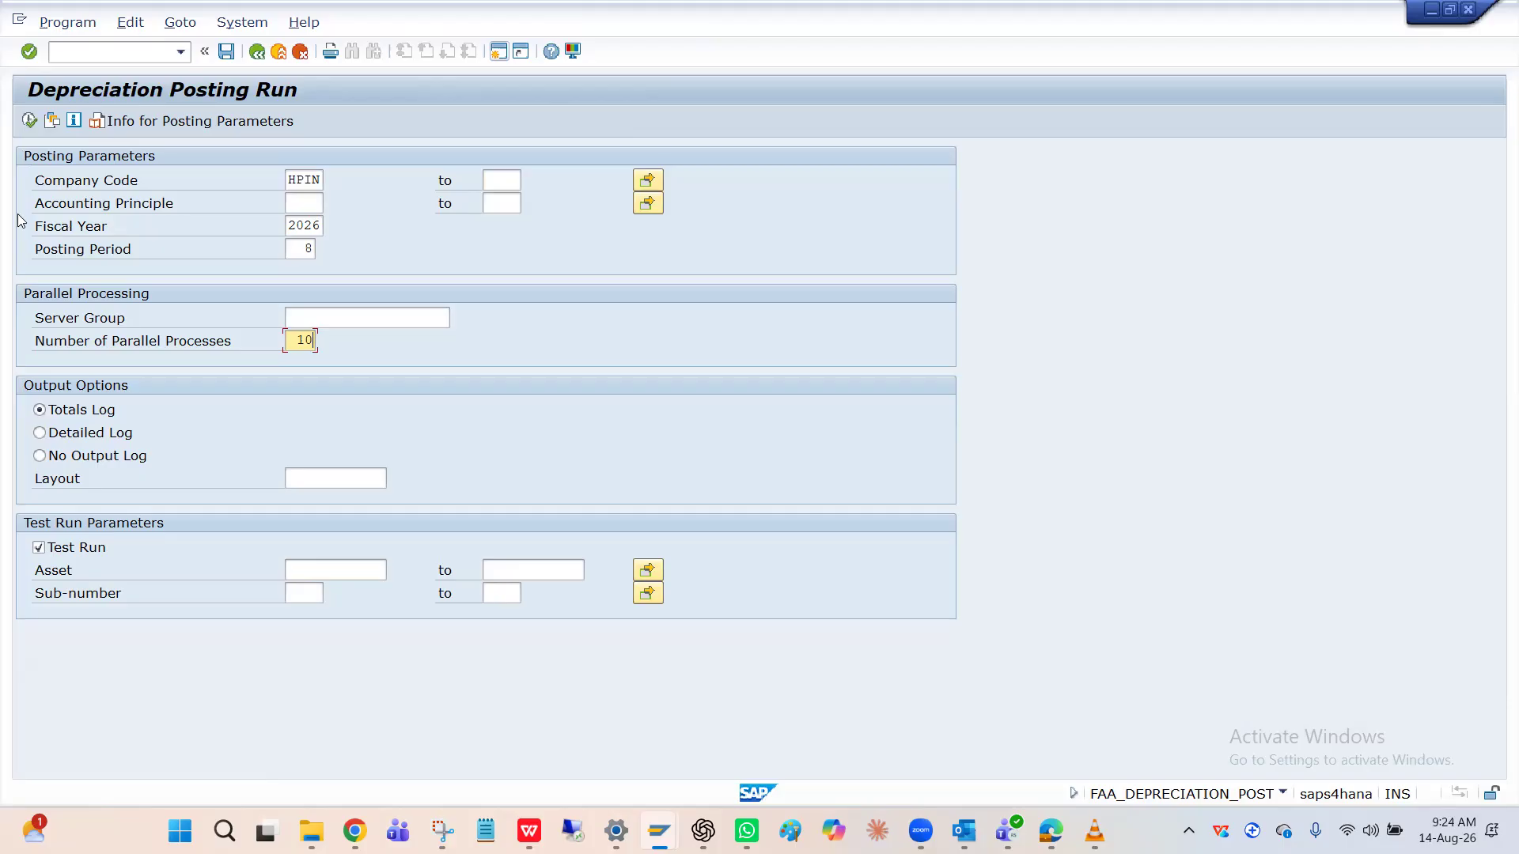
{"action": "left_click", "coordinate": [30, 121]}
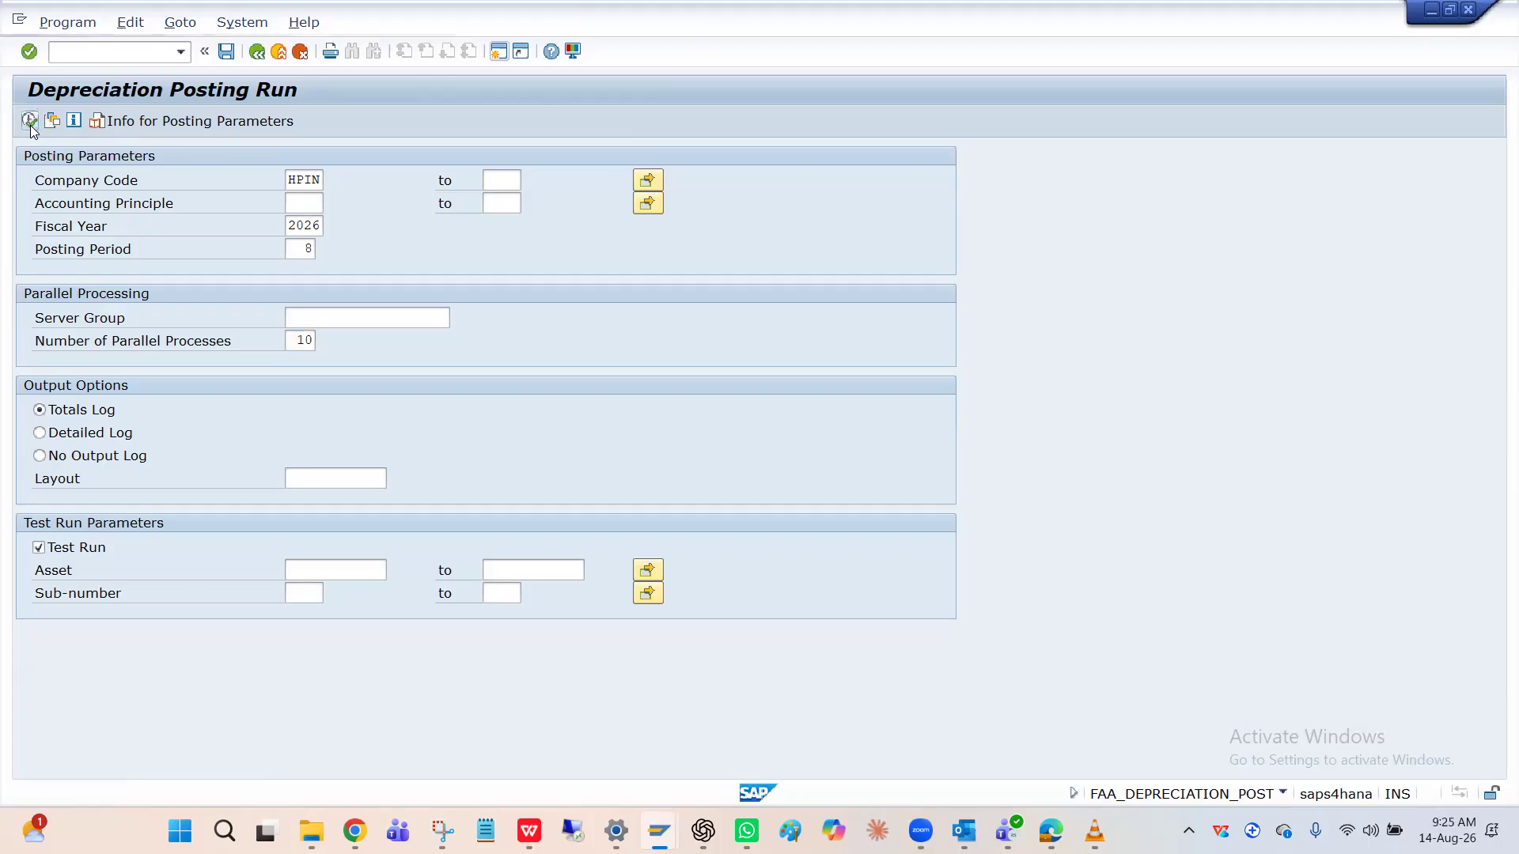
Step: Open the message log of the period 8 depreciation test run for HPIN and examine its error messages
{"action": "left_click", "coordinate": [282, 440]}
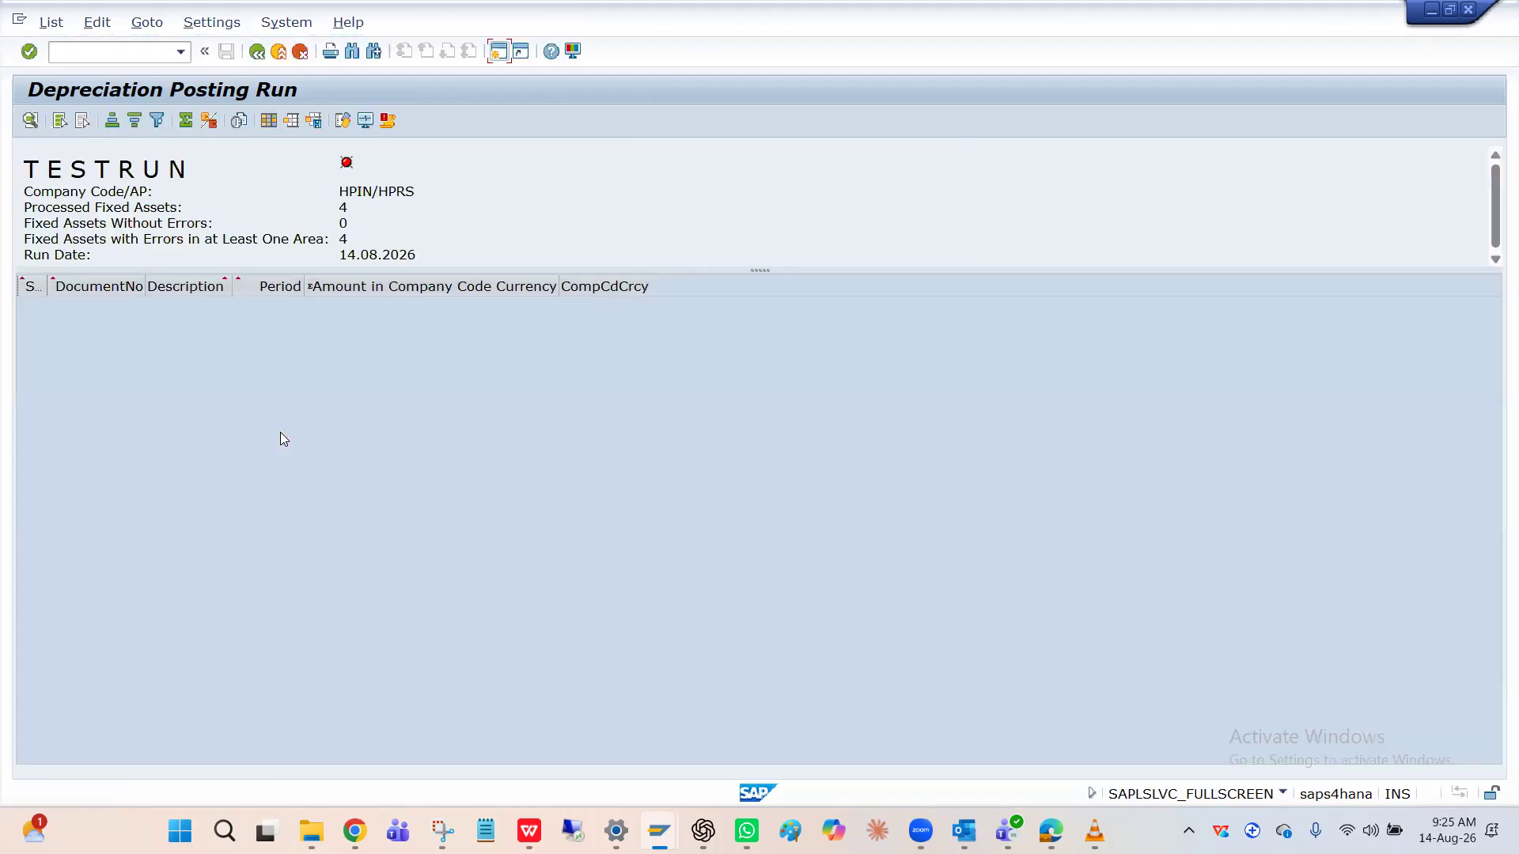
{"action": "left_click", "coordinate": [447, 286]}
{"action": "left_click", "coordinate": [387, 120]}
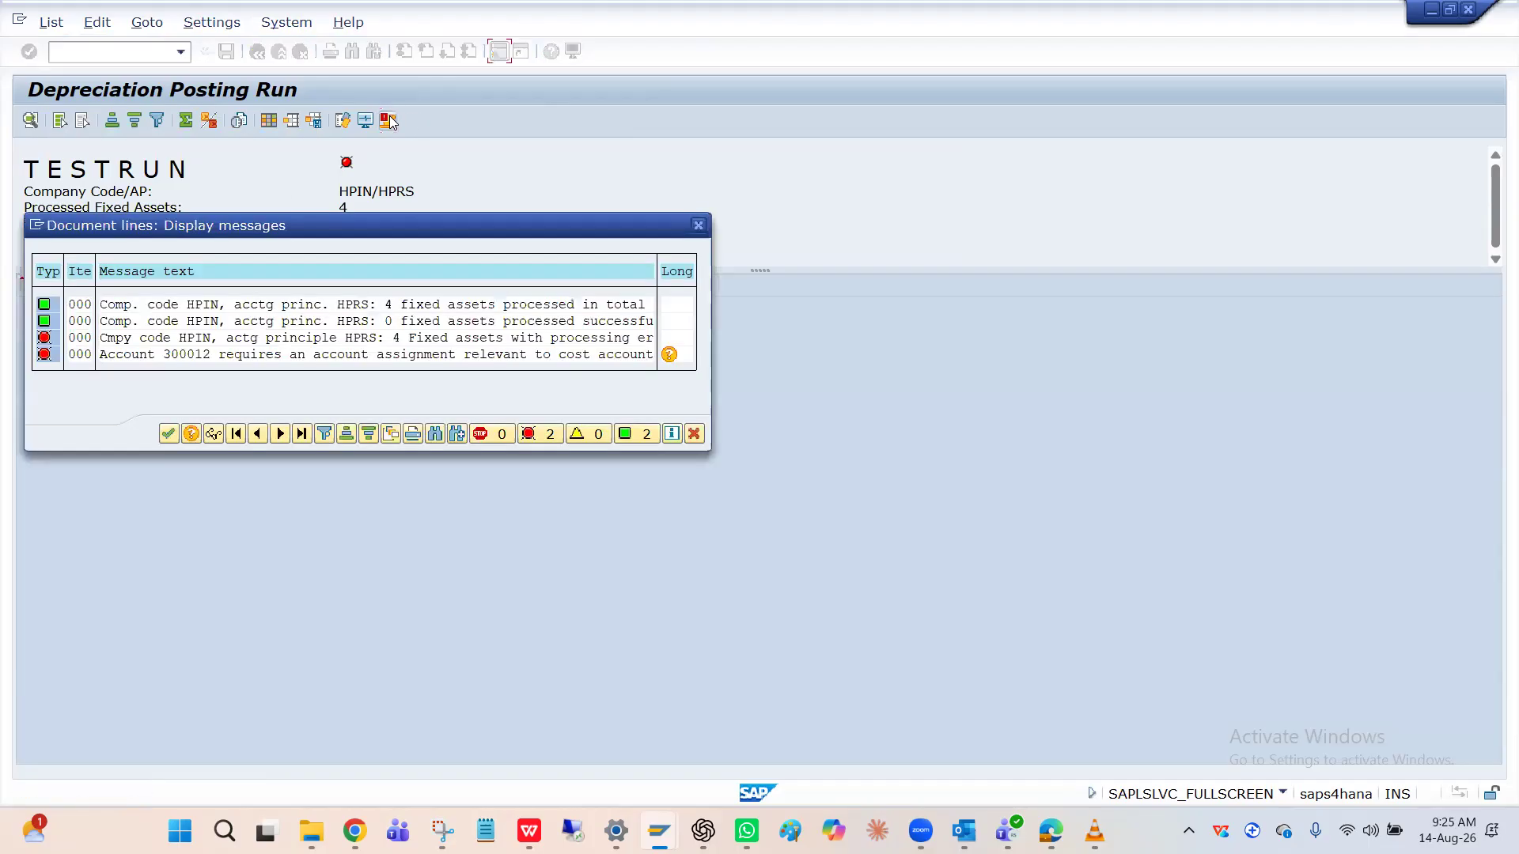
{"action": "left_click", "coordinate": [193, 340]}
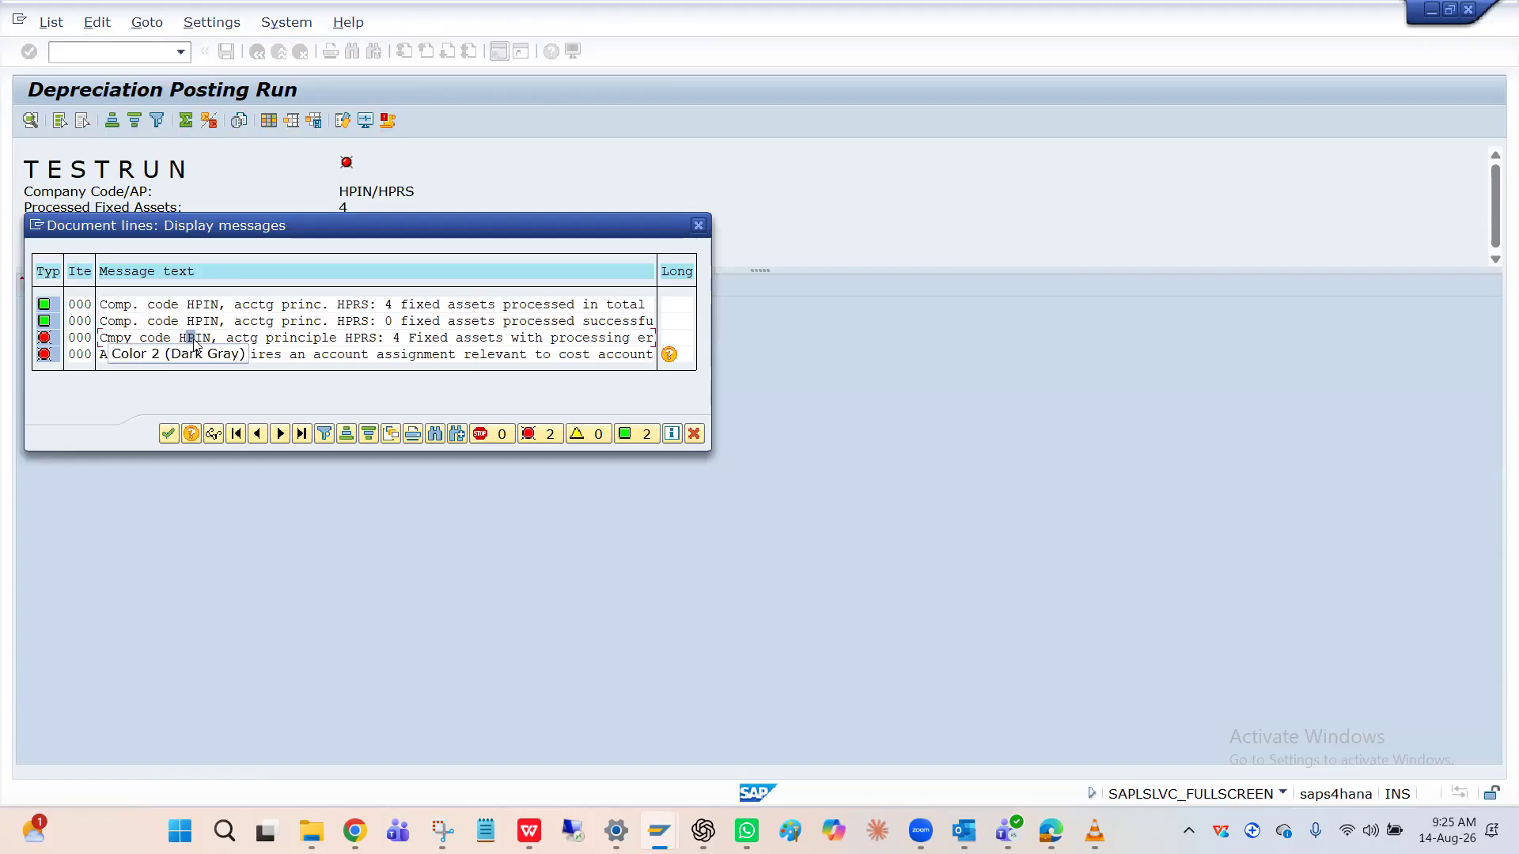
{"action": "left_click", "coordinate": [144, 339]}
{"action": "left_click", "coordinate": [261, 338]}
{"action": "left_click", "coordinate": [142, 337]}
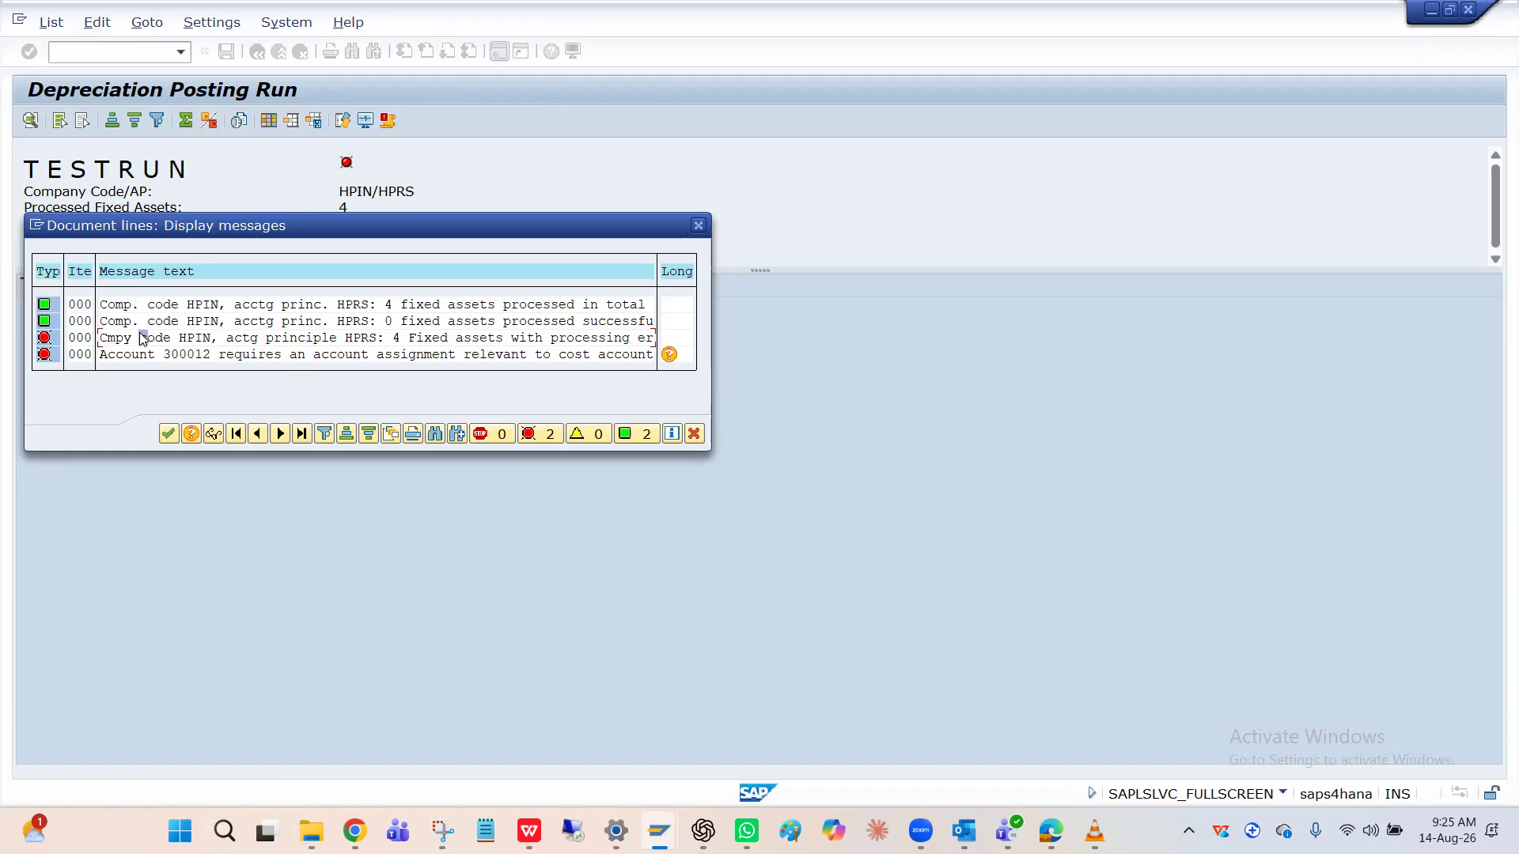
{"action": "left_click", "coordinate": [105, 338]}
{"action": "left_click", "coordinate": [213, 339]}
{"action": "left_click", "coordinate": [295, 342]}
{"action": "left_click", "coordinate": [365, 357]}
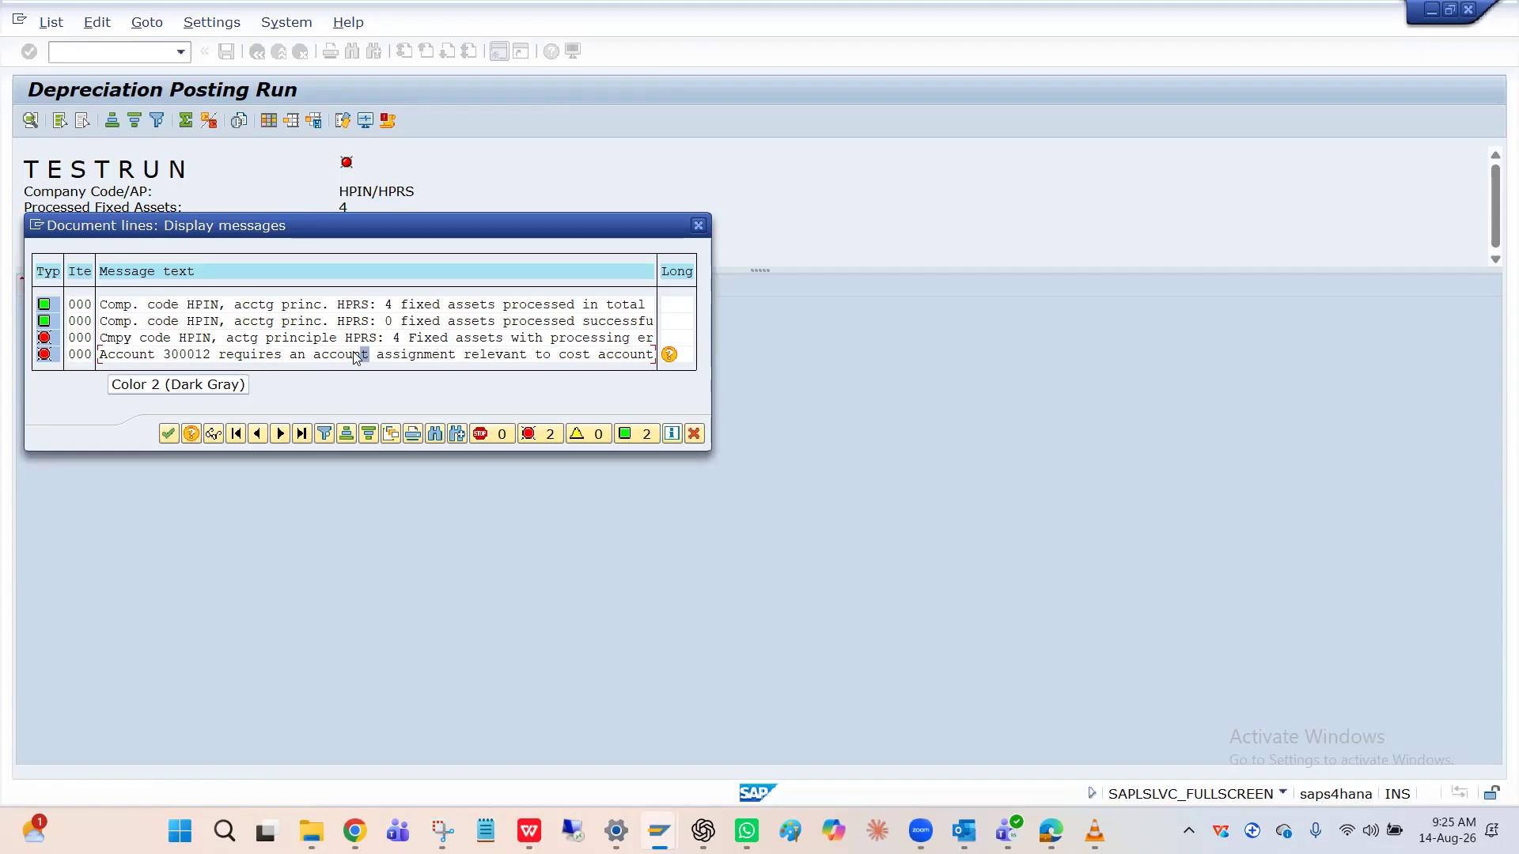
Step: Read the long texts of the account 300012 assignment error and the fixed-asset processing error in the message log
{"action": "left_click", "coordinate": [670, 355]}
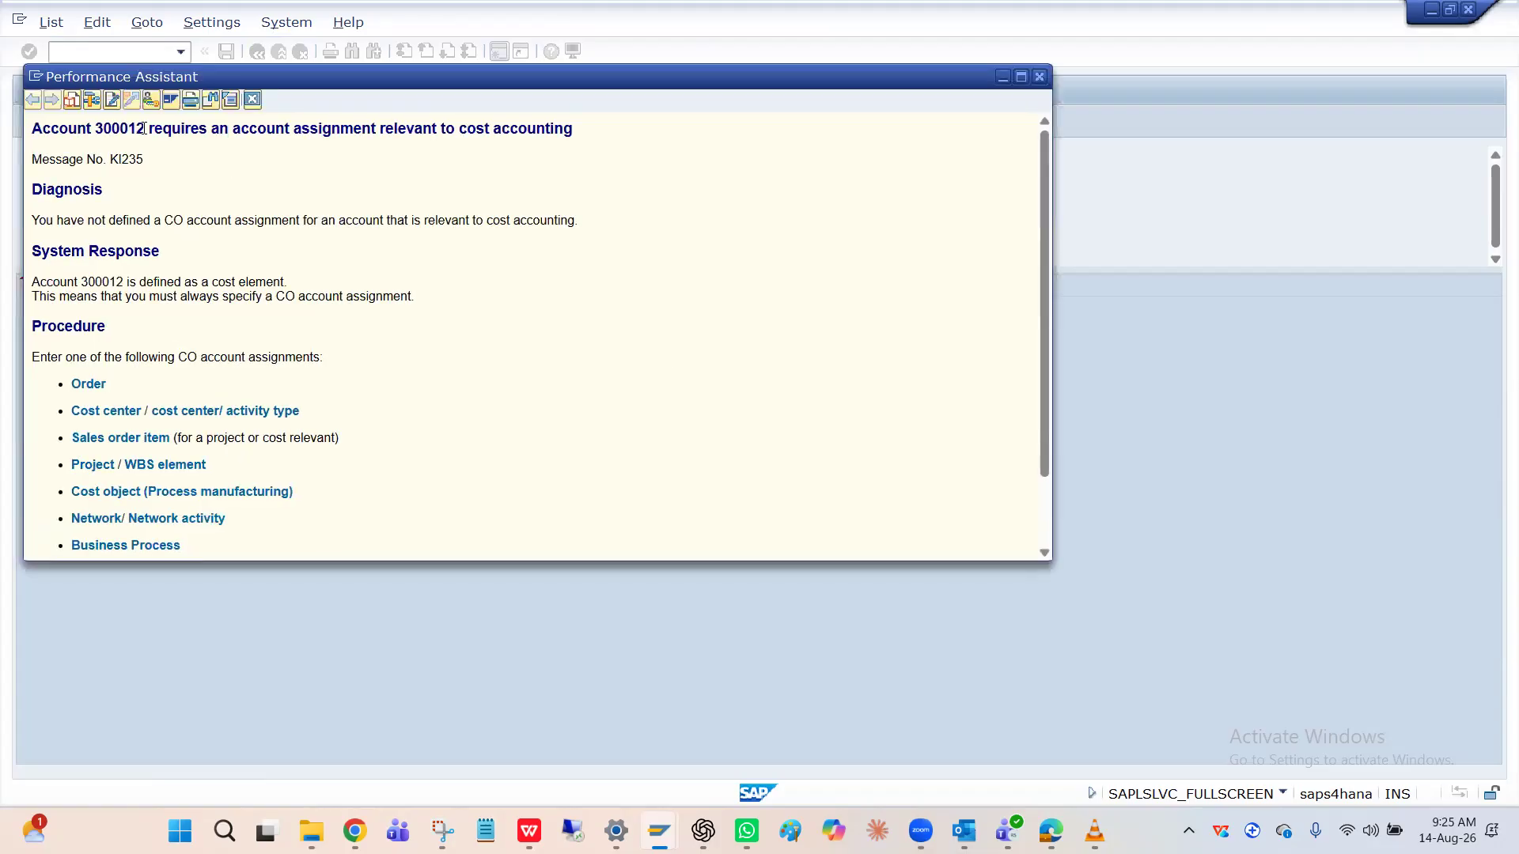
{"action": "left_click_drag", "start_coordinate": [144, 129], "coordinate": [98, 129]}
{"action": "scroll", "coordinate": [157, 408], "scroll_direction": "down", "scroll_amount": 3}
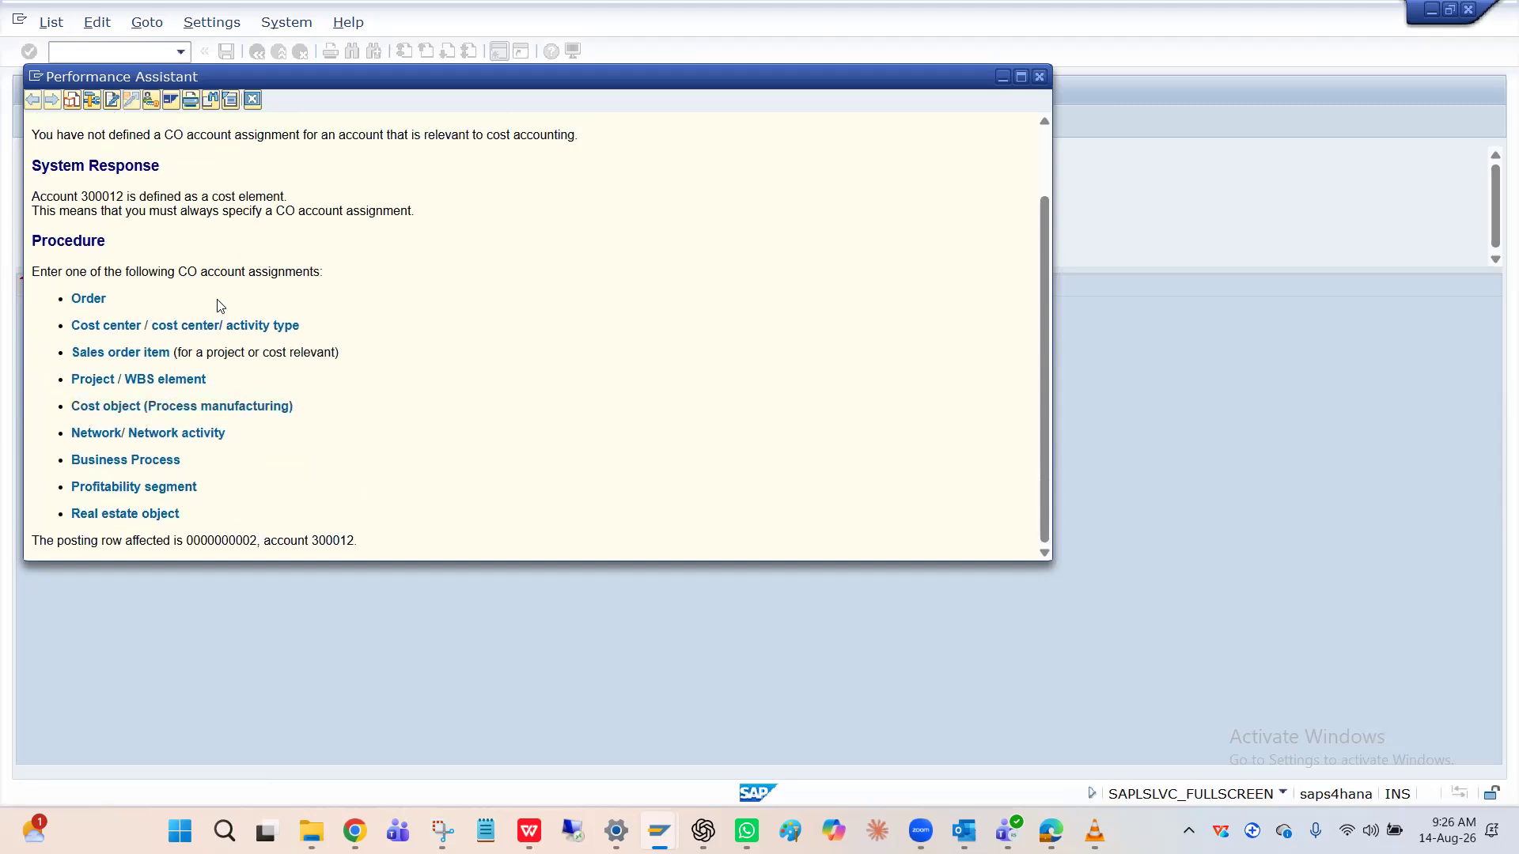
{"action": "left_click", "coordinate": [252, 101]}
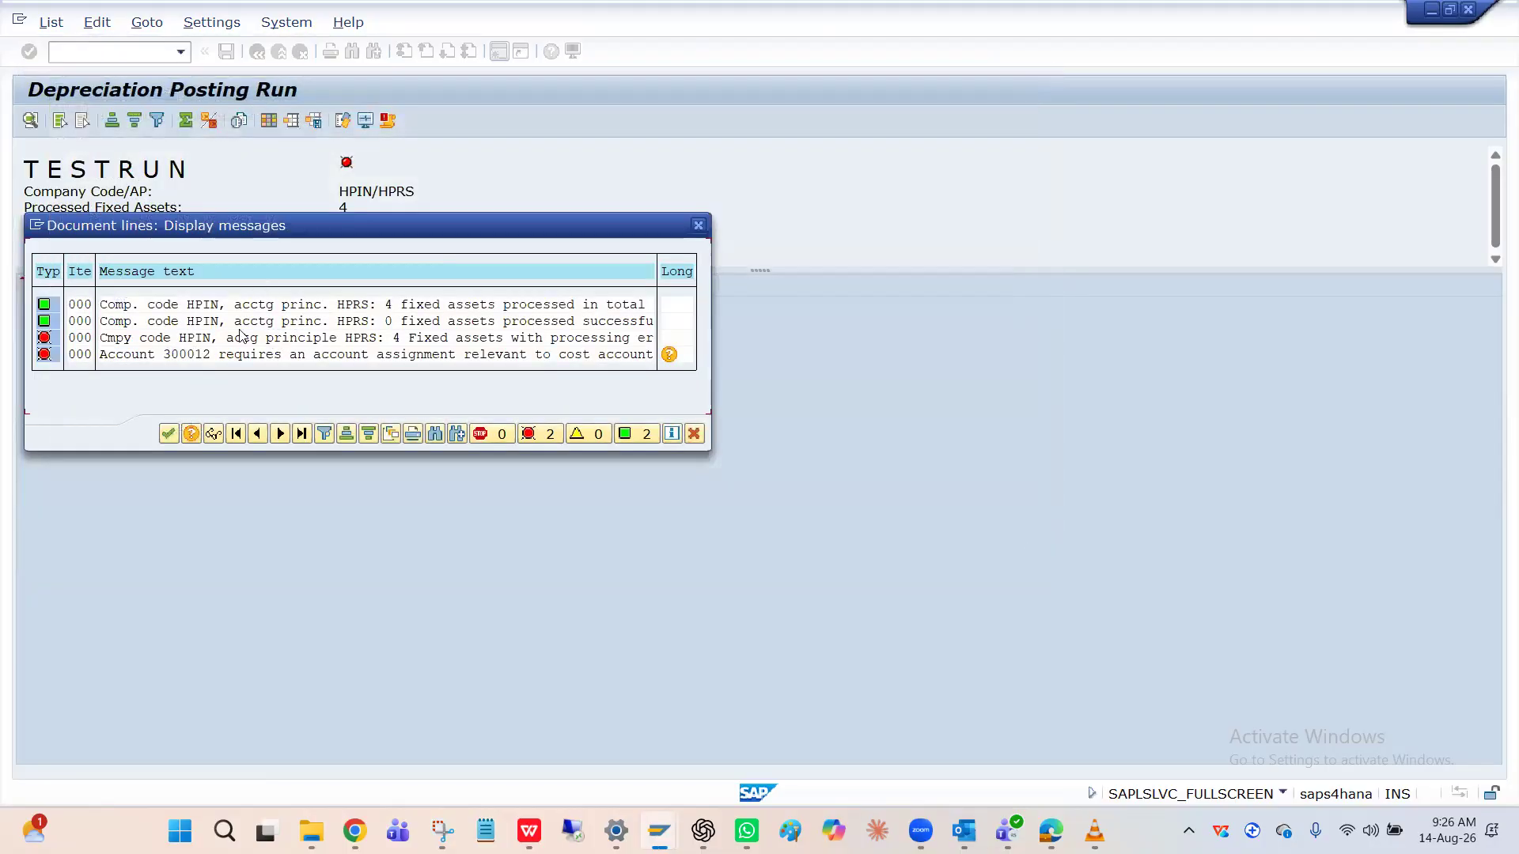
{"action": "double_click", "coordinate": [293, 342]}
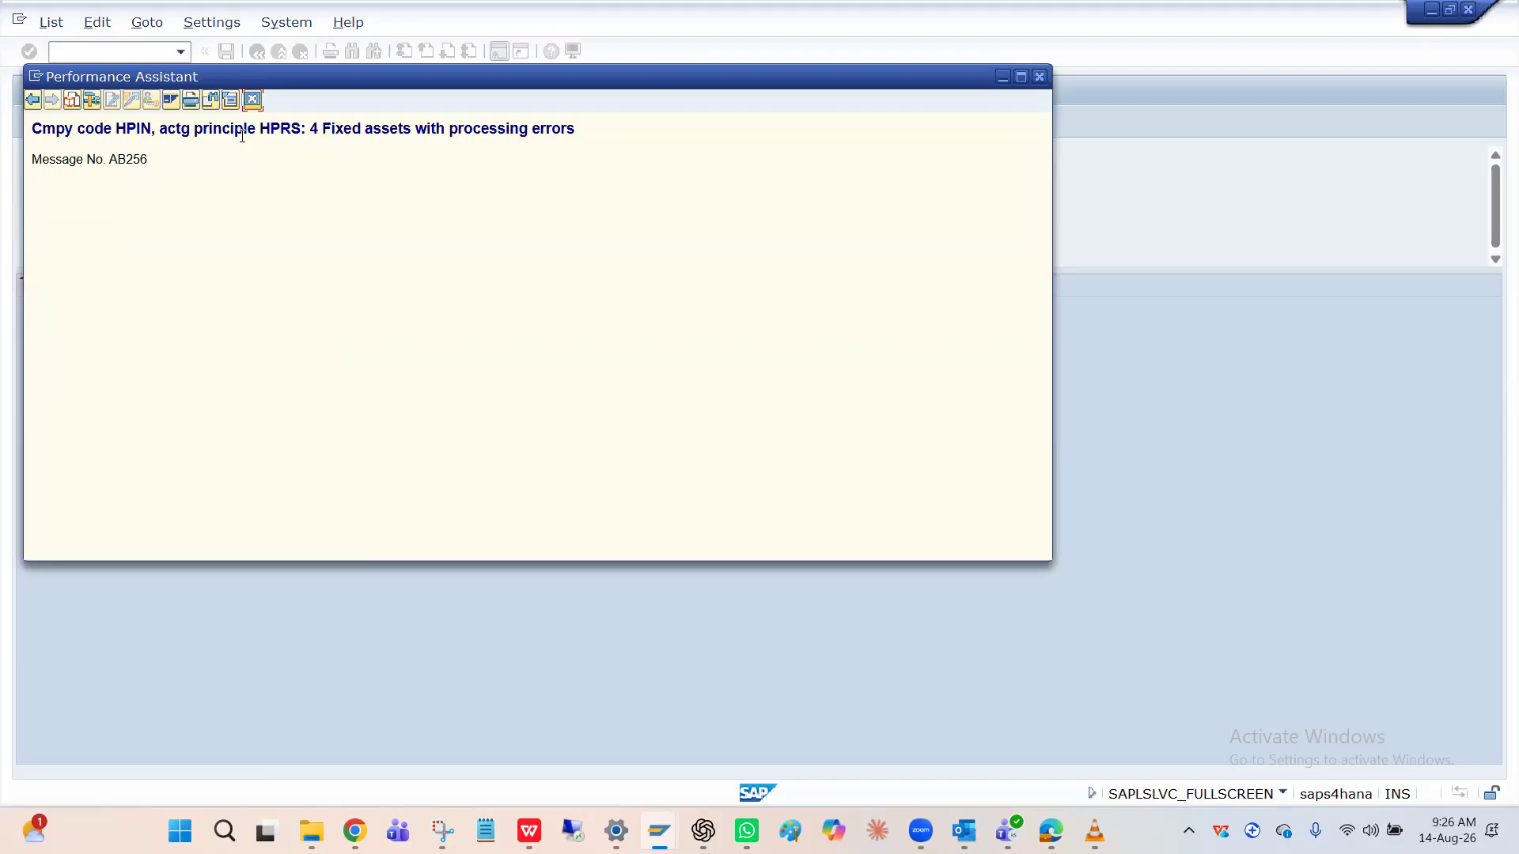
{"action": "left_click", "coordinate": [252, 98]}
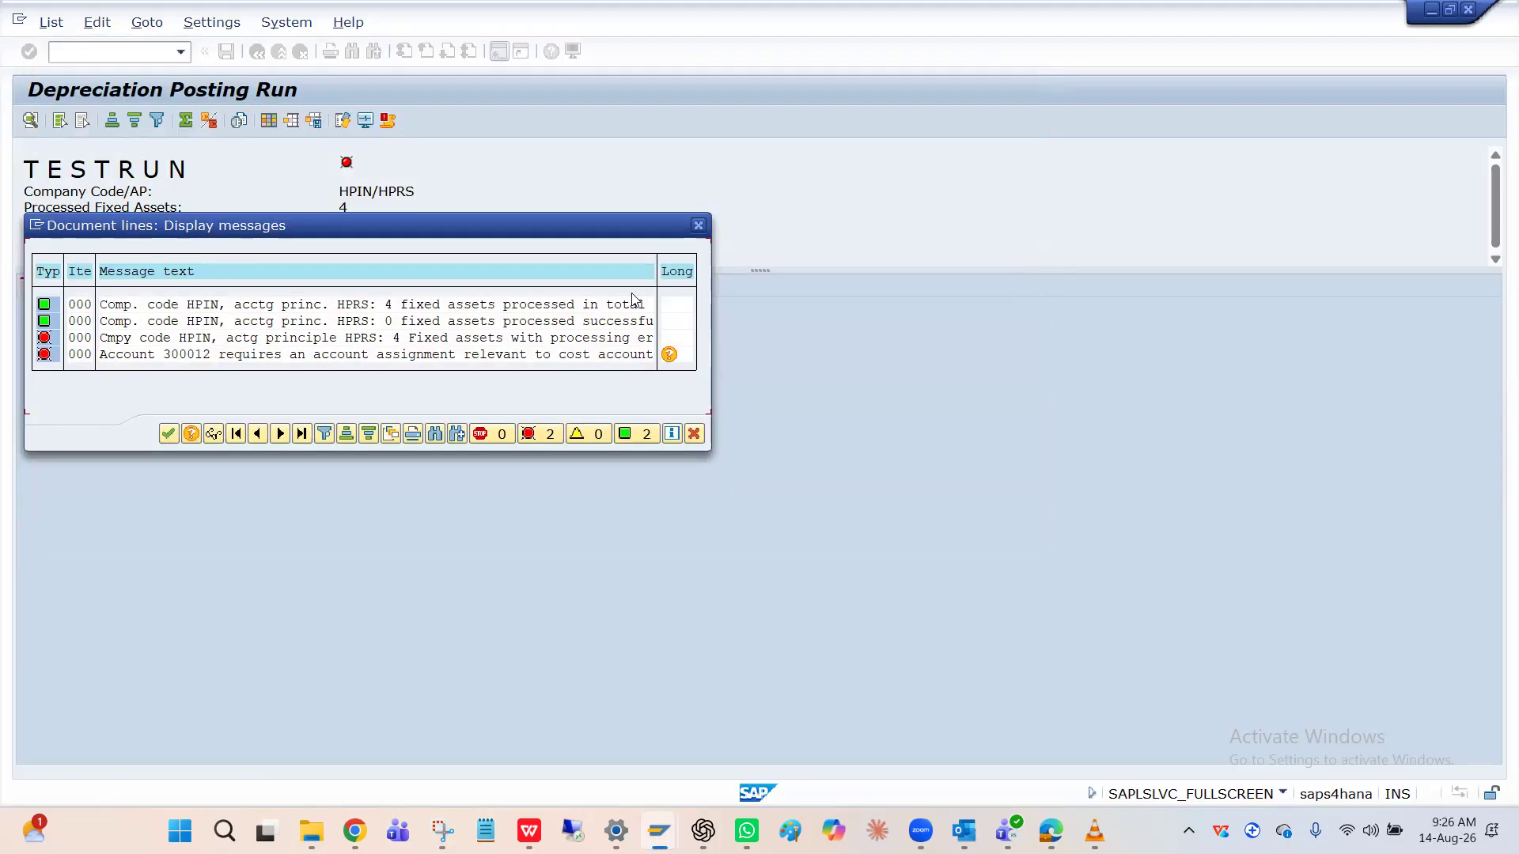
Step: Reopen the long text of the account 300012 error and review the permitted CO account assignments
{"action": "left_click", "coordinate": [669, 354]}
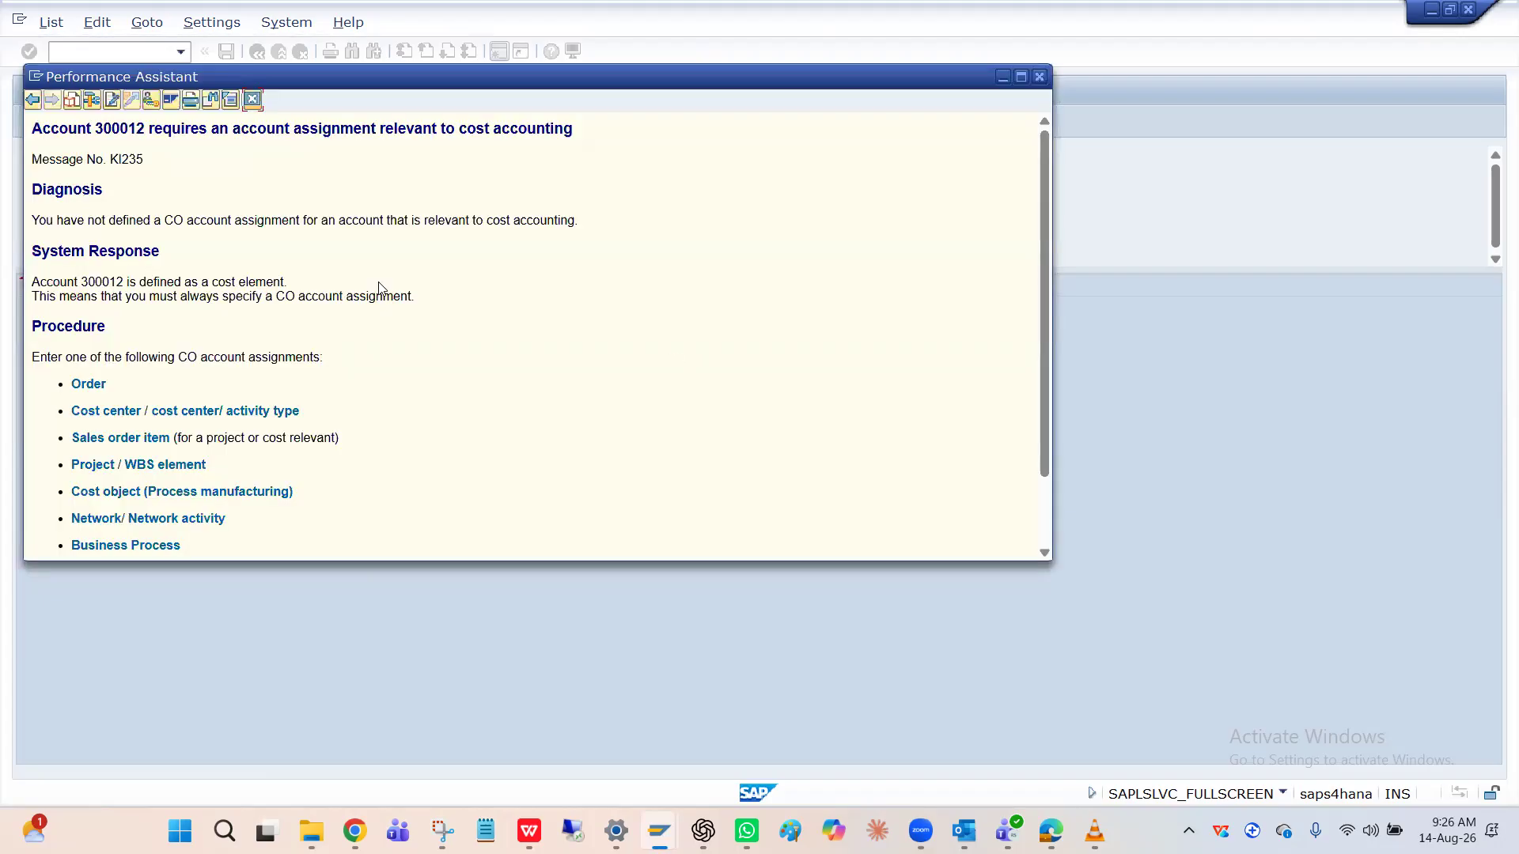
{"action": "scroll", "coordinate": [271, 422], "scroll_direction": "down", "scroll_amount": 3}
{"action": "scroll", "coordinate": [271, 423], "scroll_direction": "up", "scroll_amount": 1}
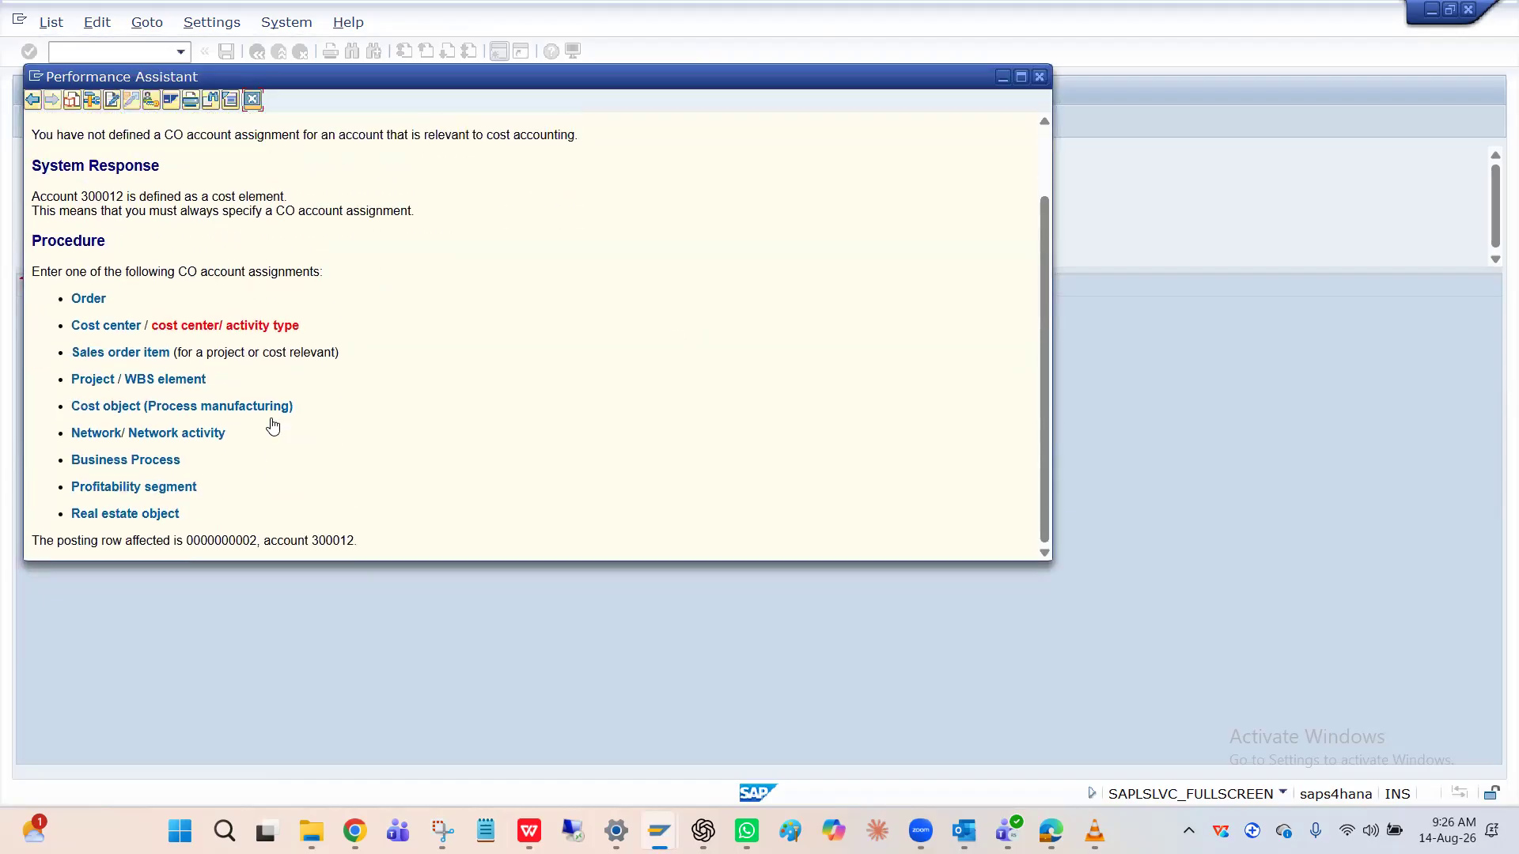
{"action": "scroll", "coordinate": [272, 425], "scroll_direction": "up", "scroll_amount": 3}
{"action": "scroll", "coordinate": [271, 424], "scroll_direction": "down", "scroll_amount": 1}
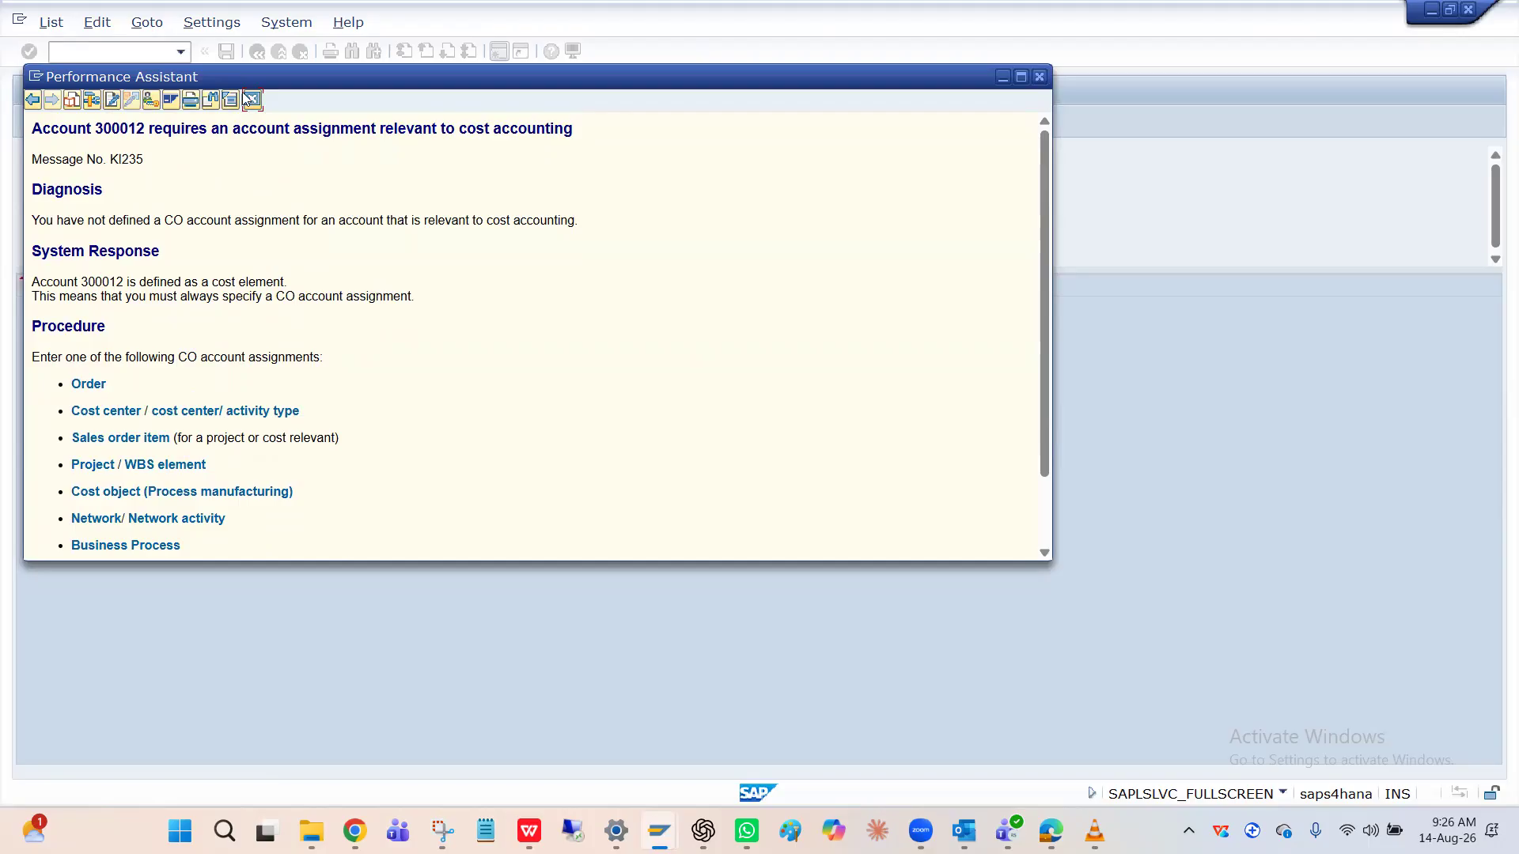
Step: Switch to the session showing depreciation key HPDC and start central G/L account maintenance with transaction FS00
{"action": "key", "text": "alt+Tab"}
{"action": "key", "text": "alt+Tab"}
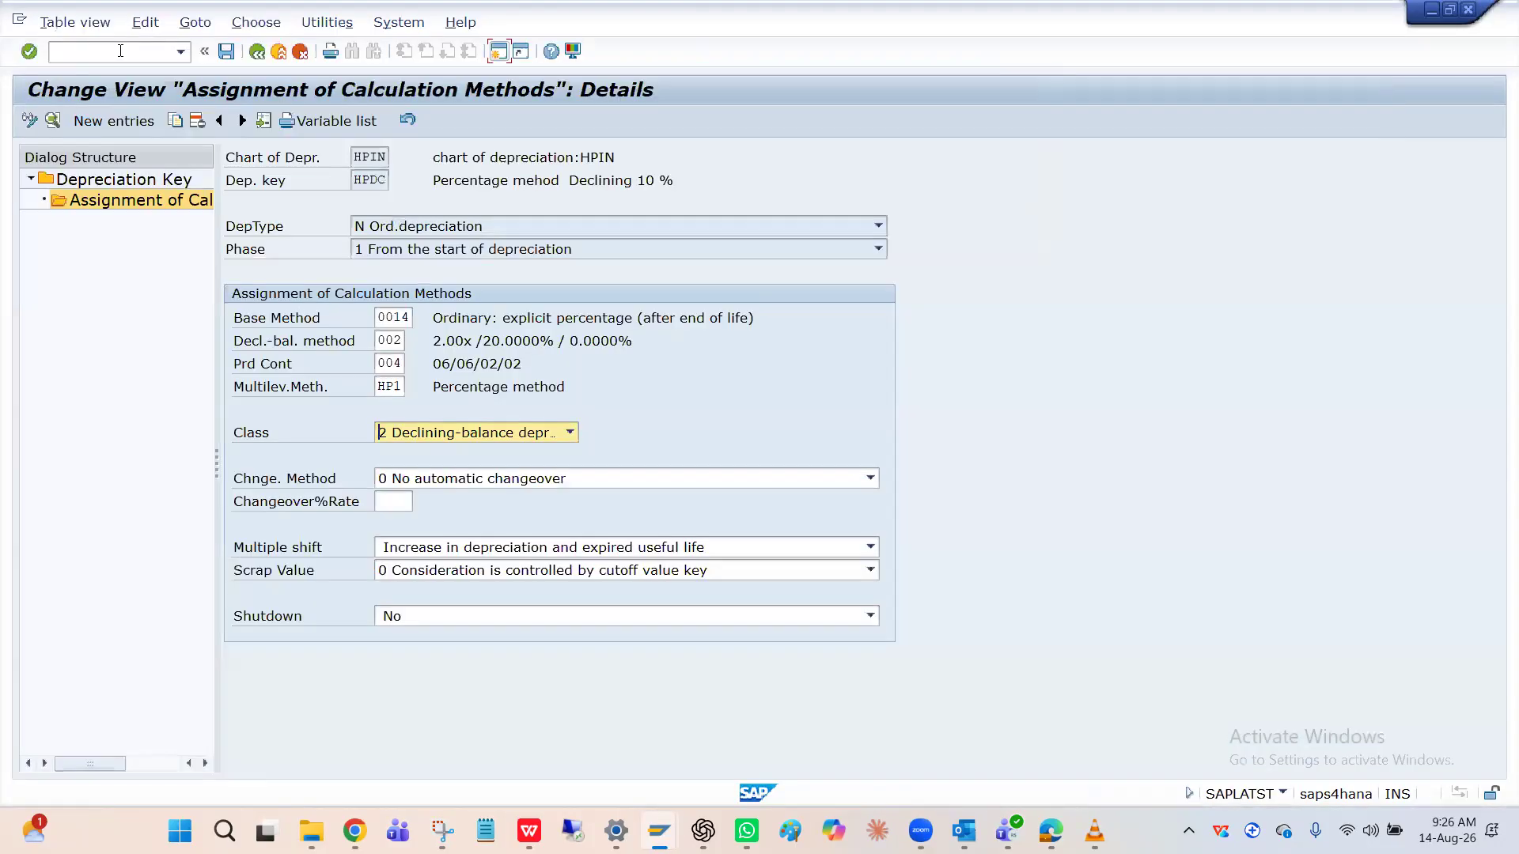
{"action": "left_click", "coordinate": [121, 52]}
{"action": "type", "text": "/nF"}
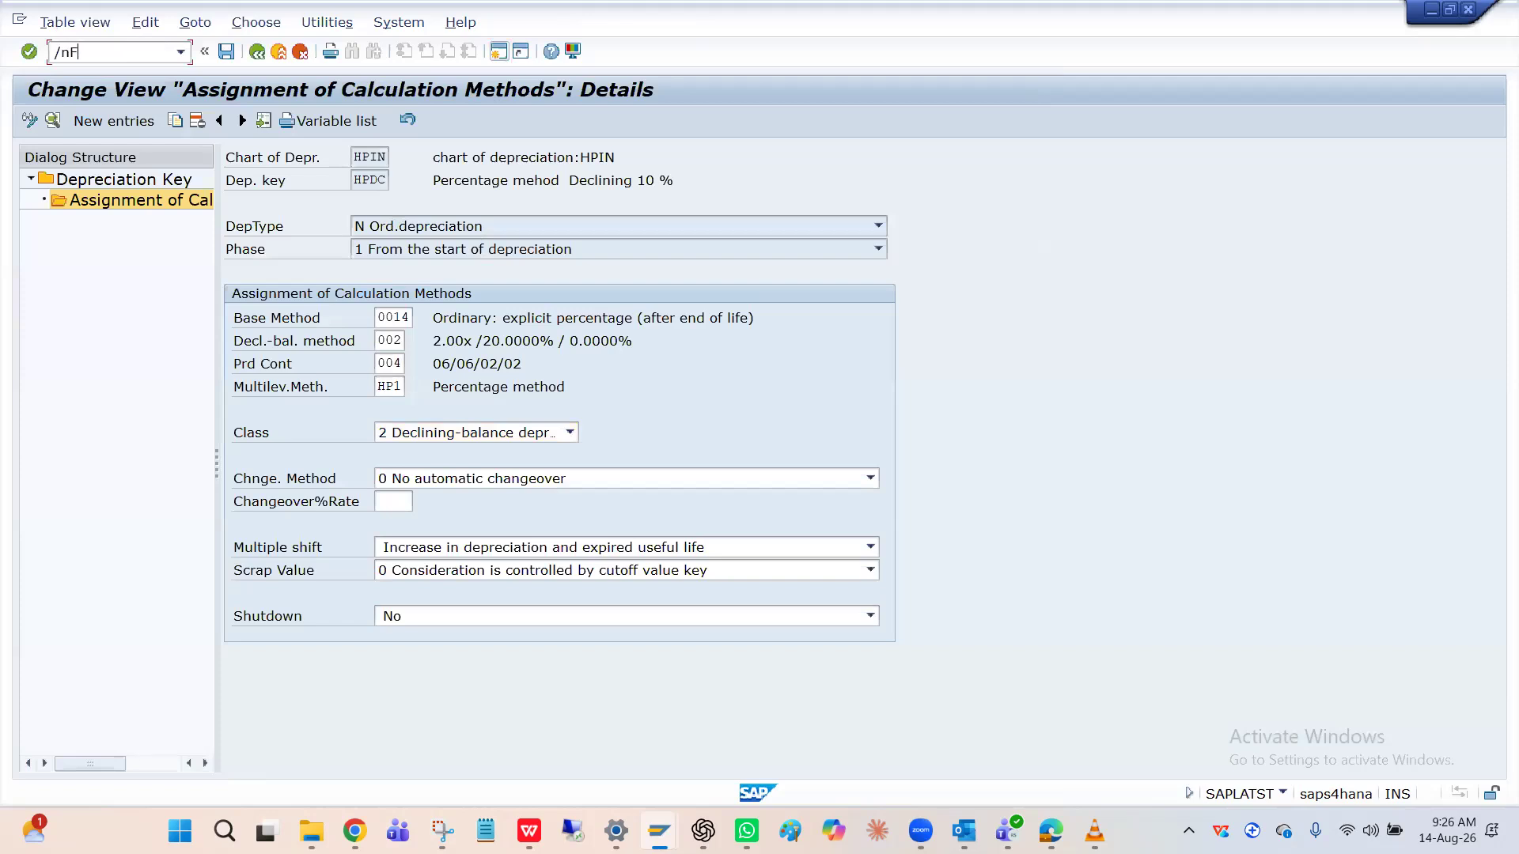
{"action": "type", "text": "s00"}
{"action": "key", "text": "Return"}
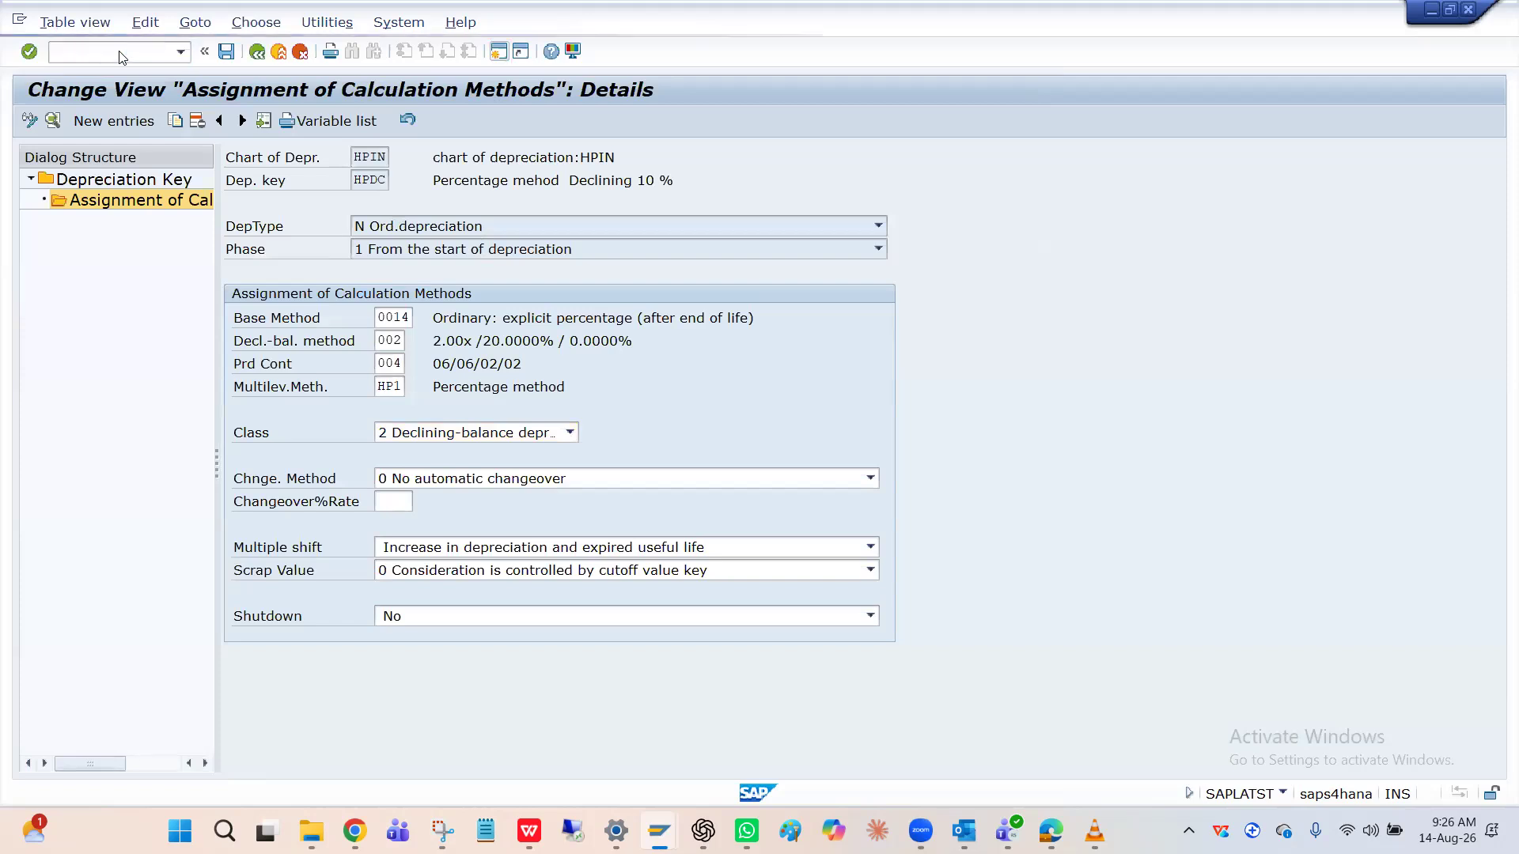
Step: Expand the ASSETS account group, display G/L account 200012 Plant & Mechine A/C, and collapse the group again
{"action": "left_click", "coordinate": [30, 226]}
{"action": "left_click", "coordinate": [30, 227]}
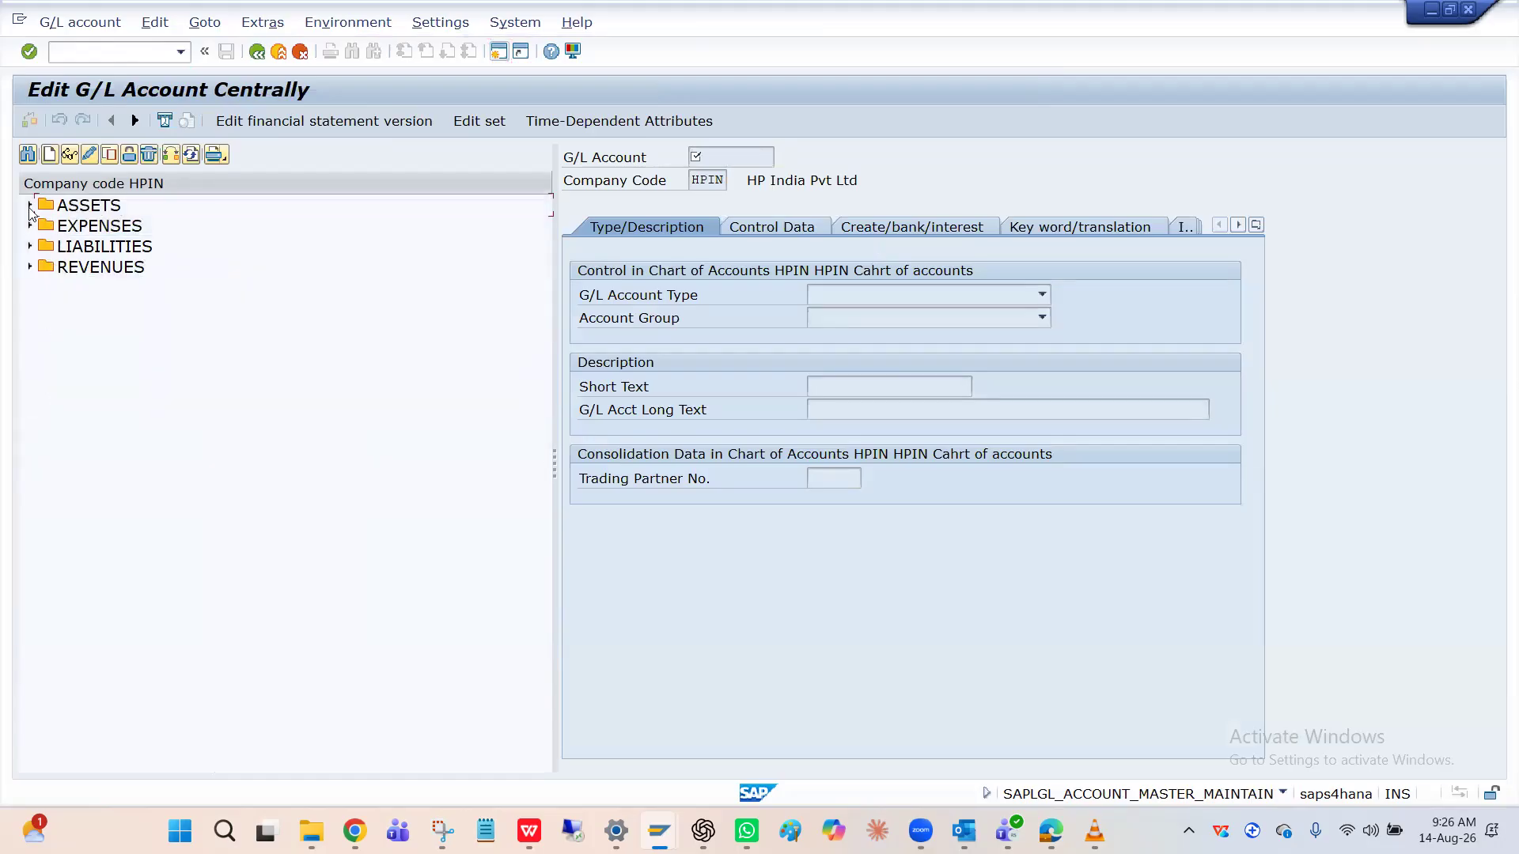
{"action": "left_click", "coordinate": [30, 205]}
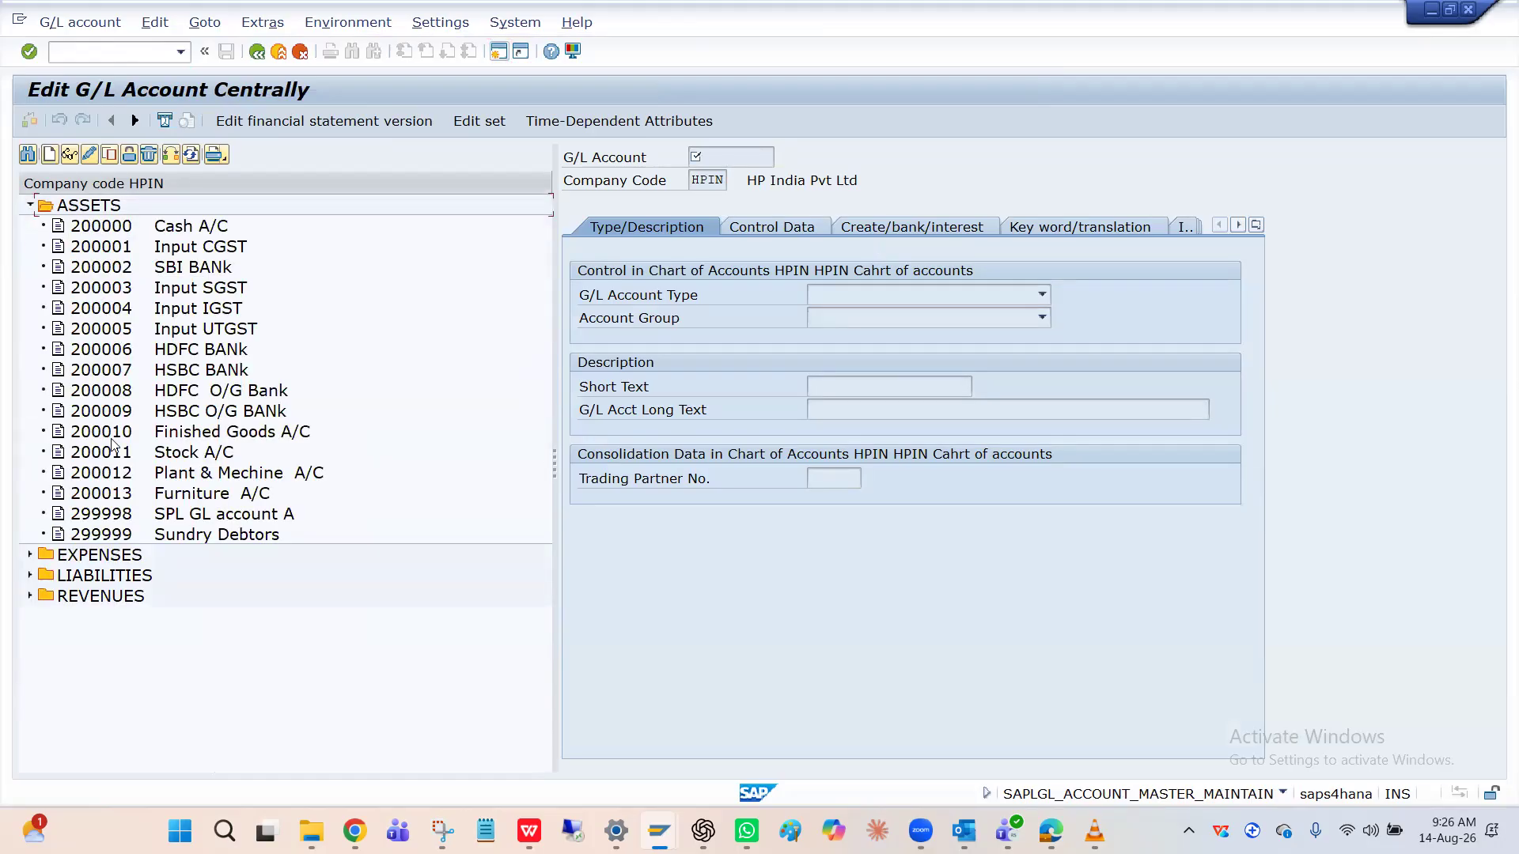
{"action": "left_click", "coordinate": [112, 472]}
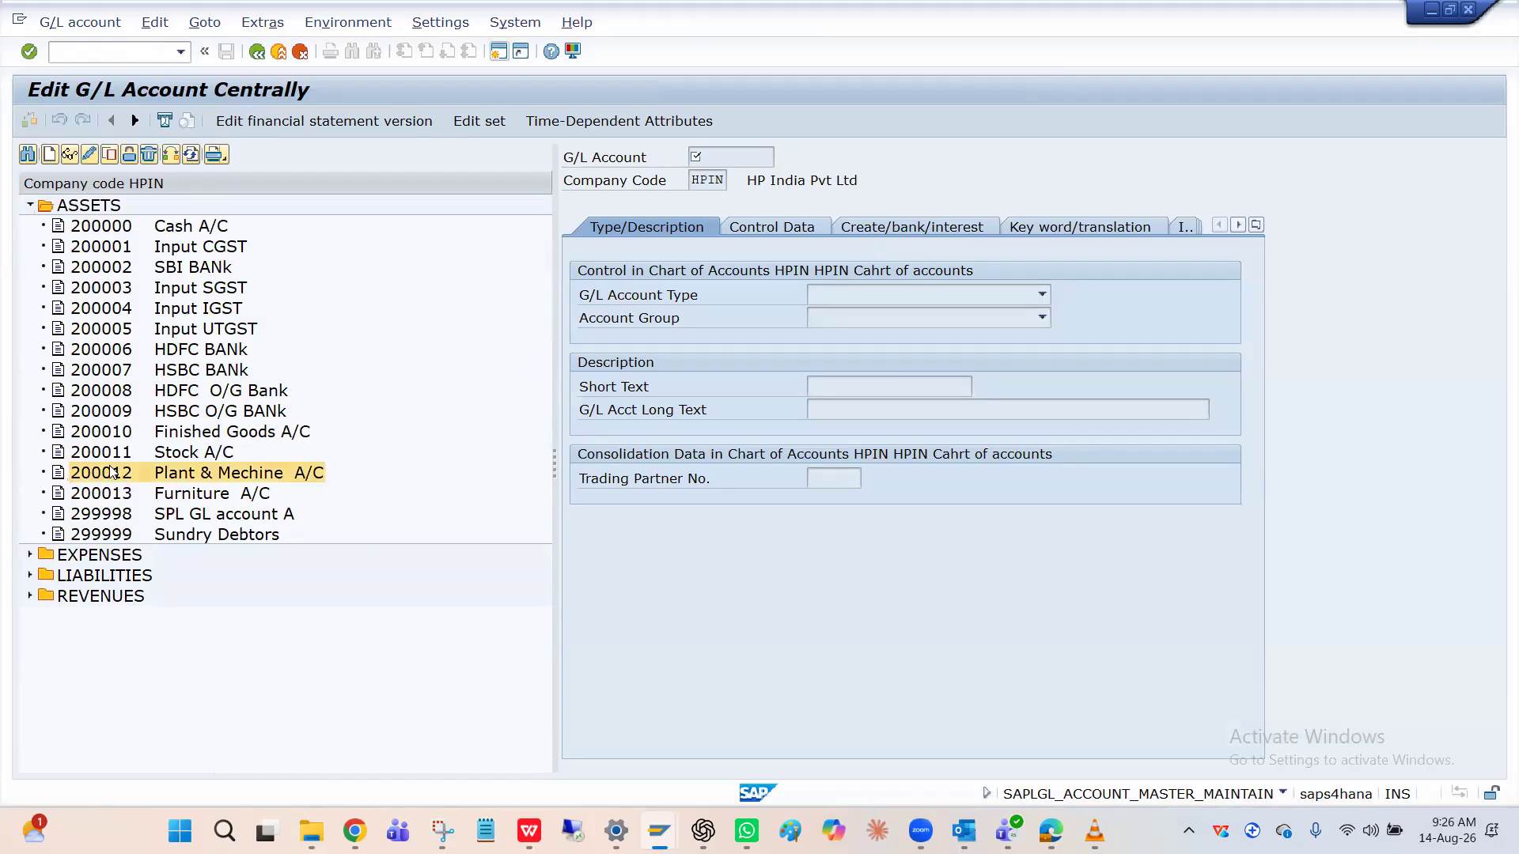
{"action": "double_click", "coordinate": [112, 472]}
{"action": "key", "text": "Escape"}
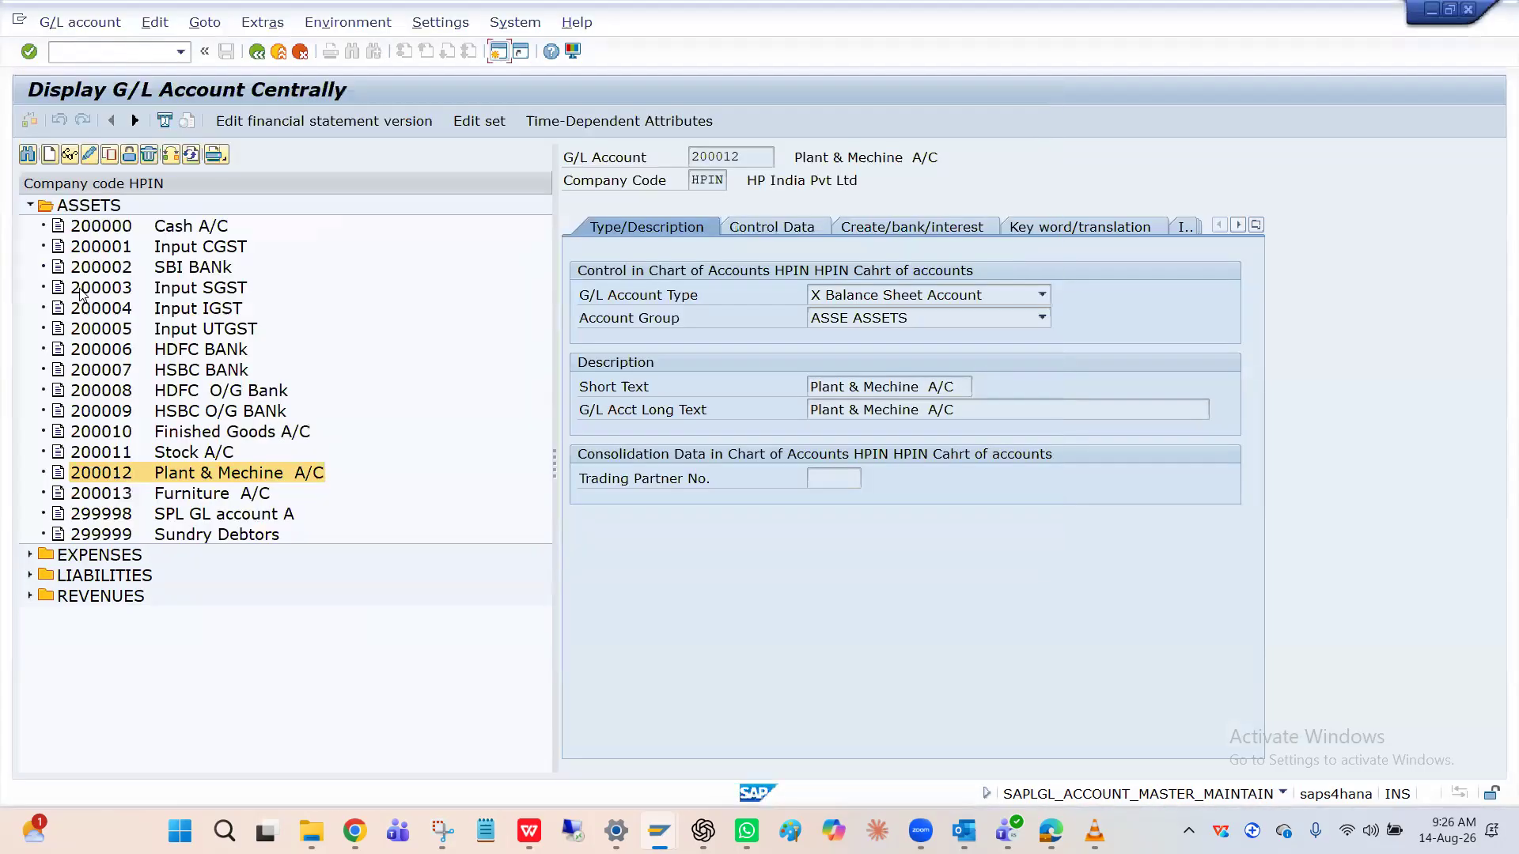
{"action": "left_click", "coordinate": [29, 207]}
Step: Display expense account 300012 Depriciation A/C and check its cost element category in the control data
{"action": "left_click", "coordinate": [29, 226]}
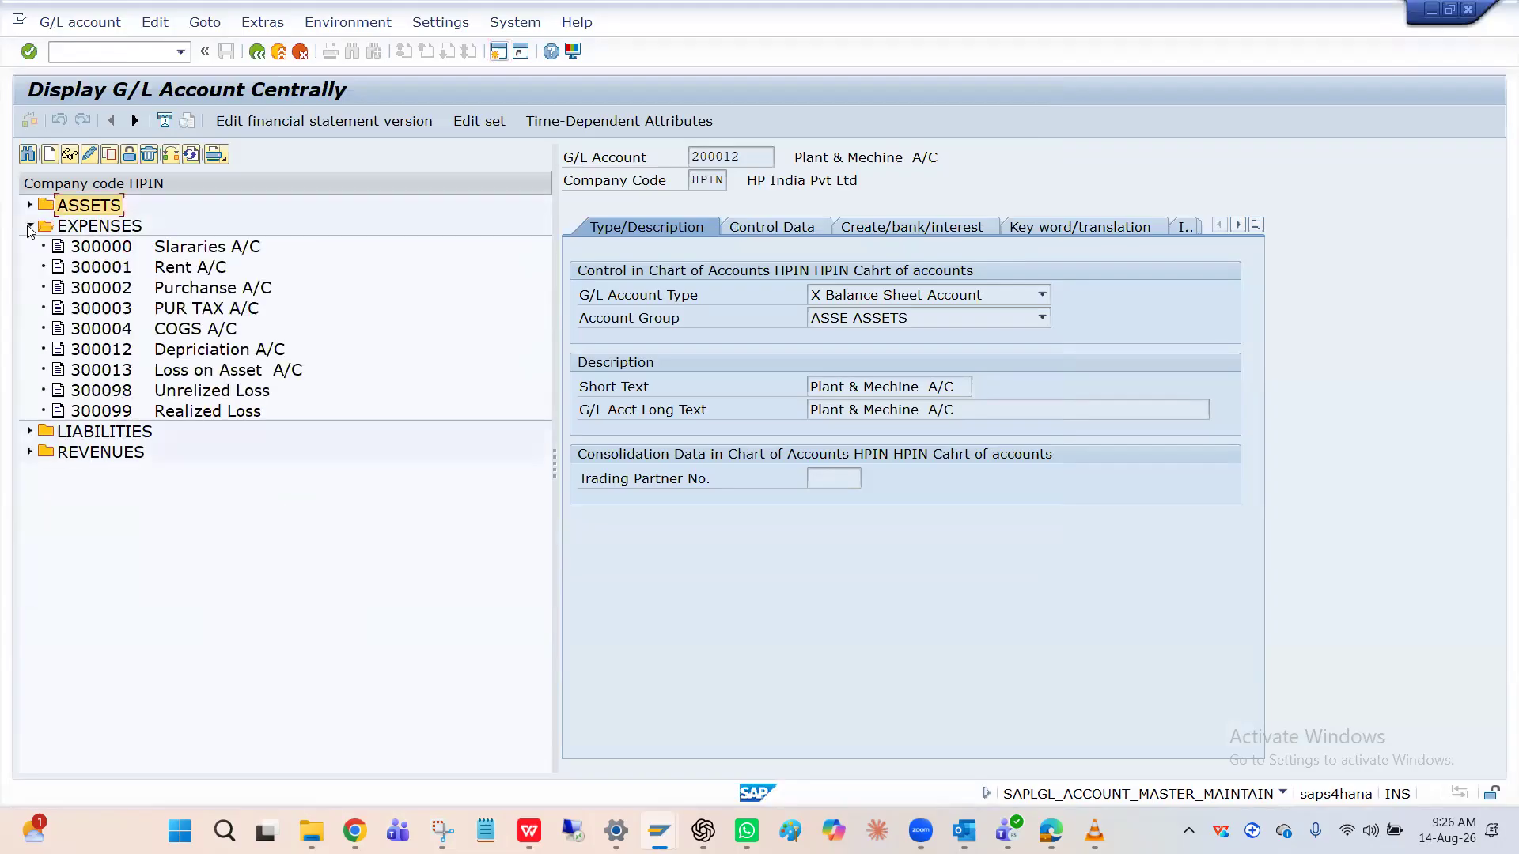
{"action": "double_click", "coordinate": [119, 352]}
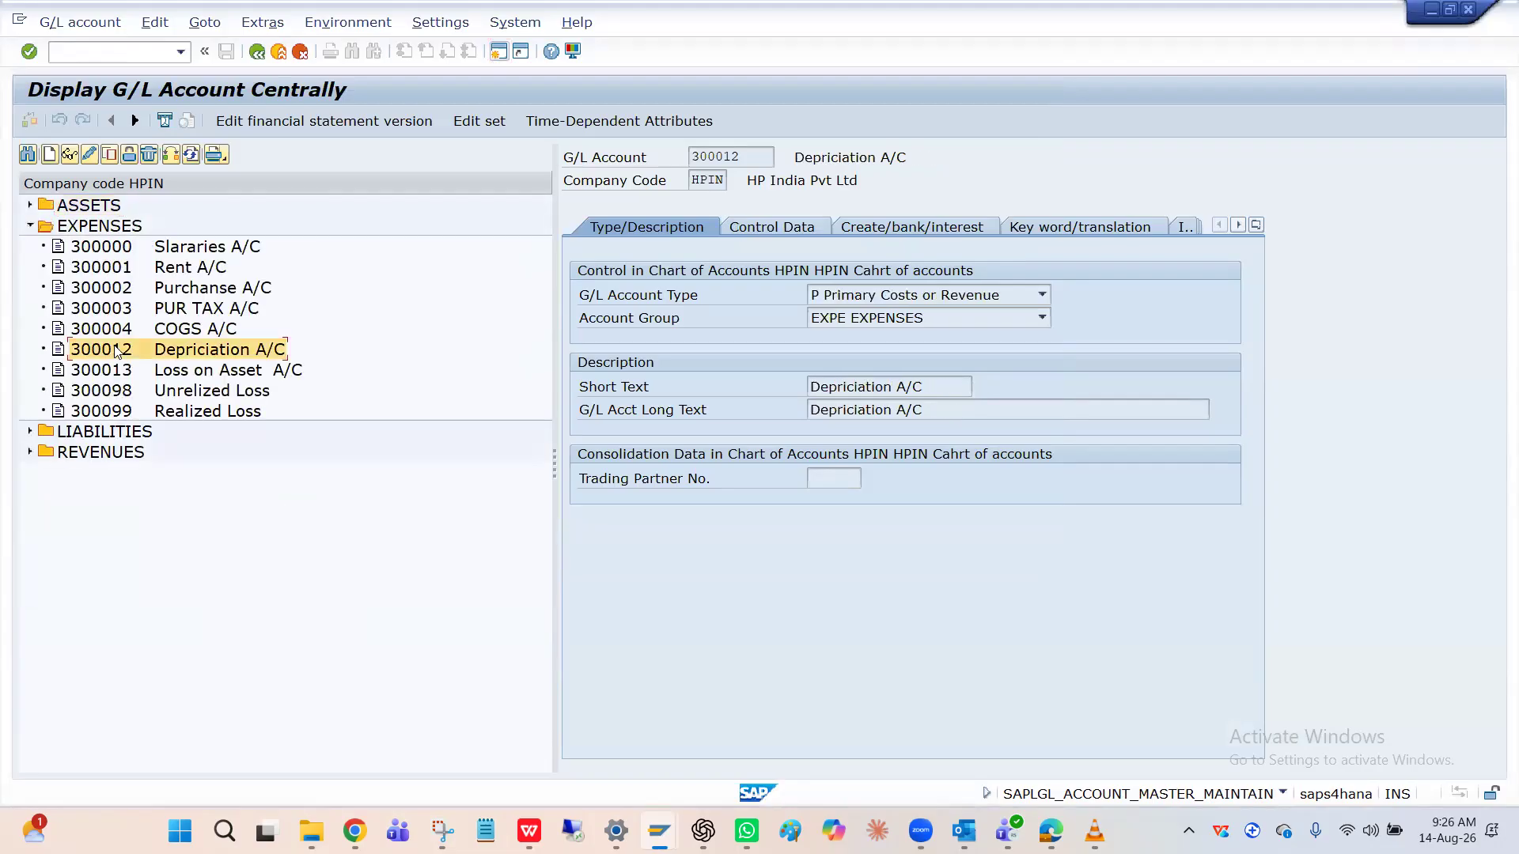
{"action": "left_click", "coordinate": [811, 230]}
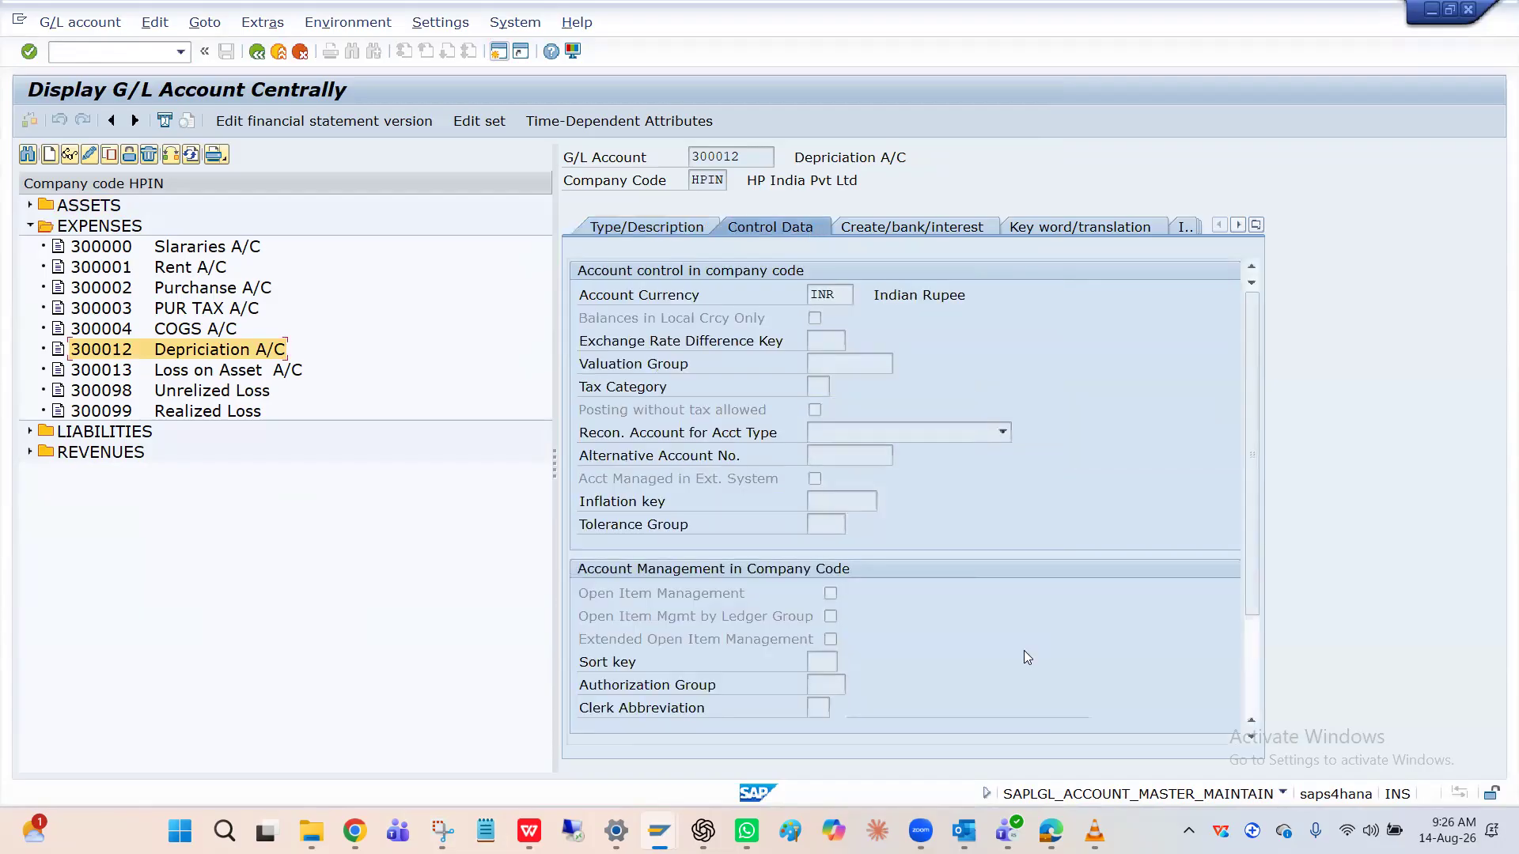
{"action": "scroll", "coordinate": [1249, 697], "scroll_direction": "down", "scroll_amount": 2}
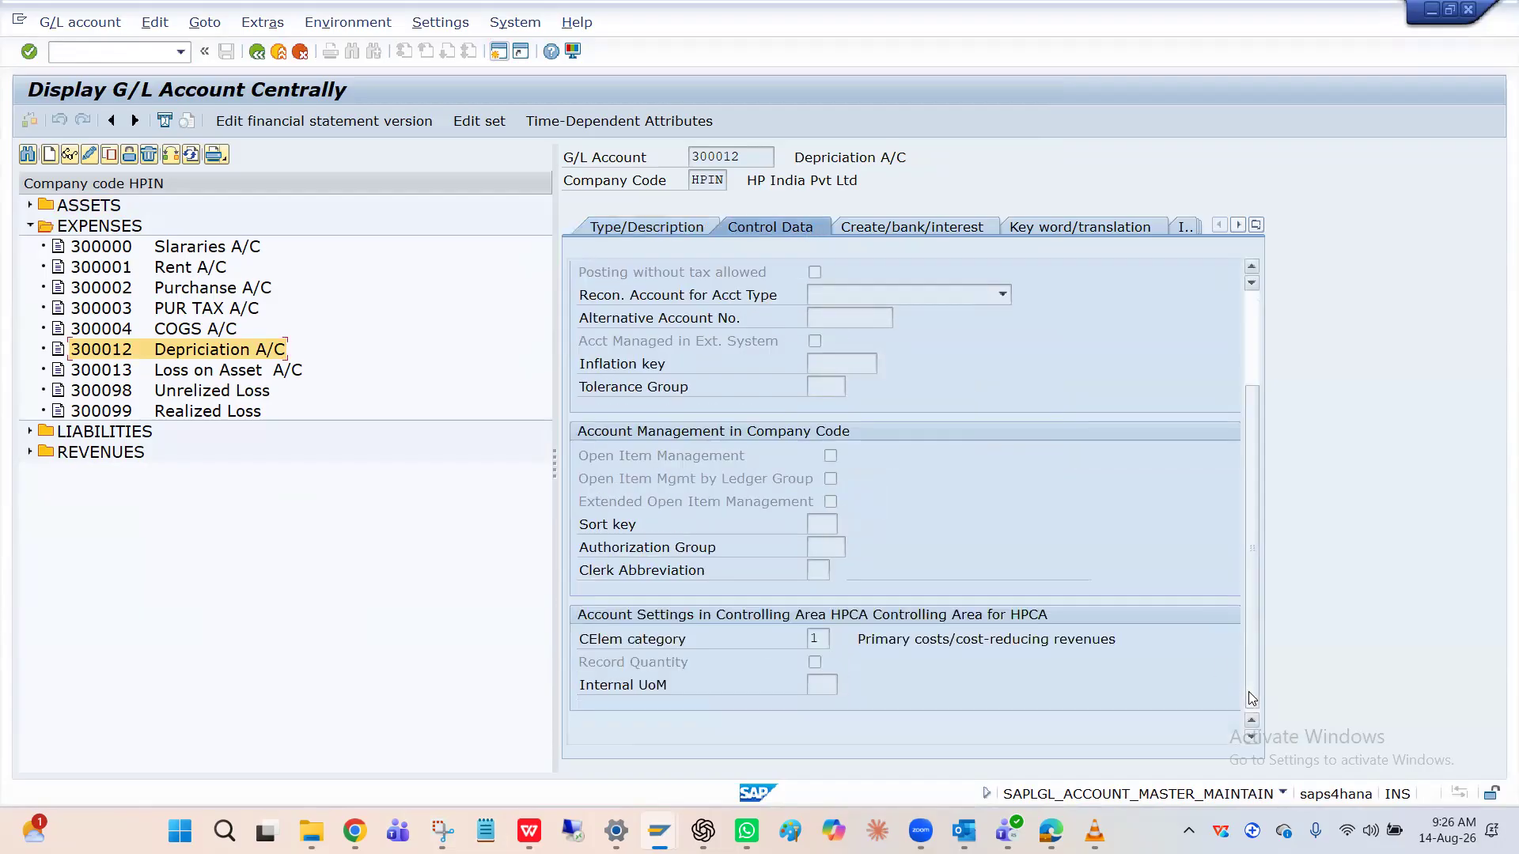
{"action": "left_click", "coordinate": [824, 639]}
{"action": "key", "text": "alt+Tab"}
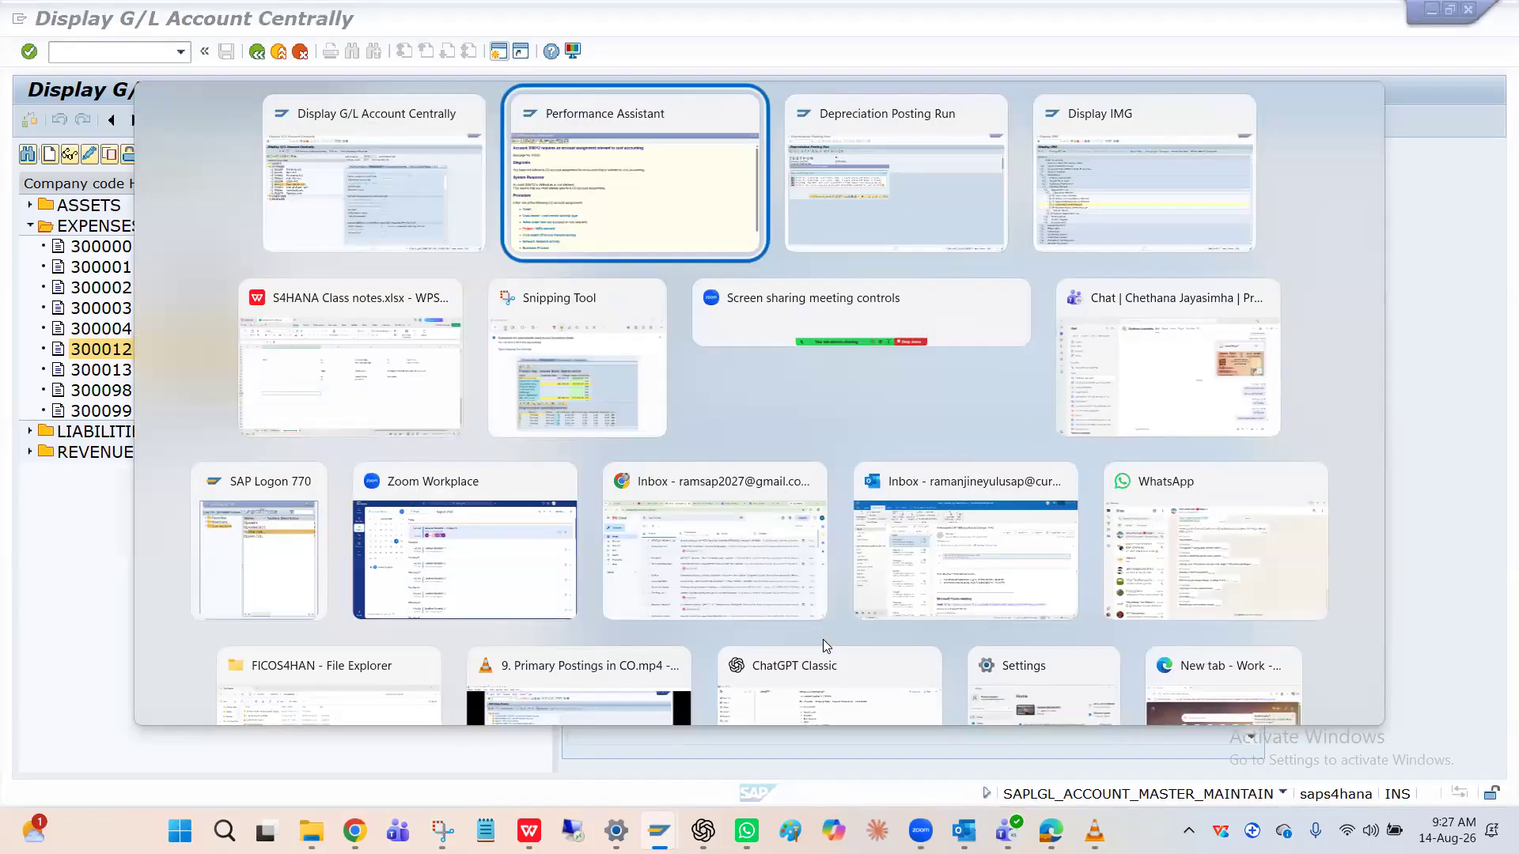
{"action": "key", "text": "alt+Tab"}
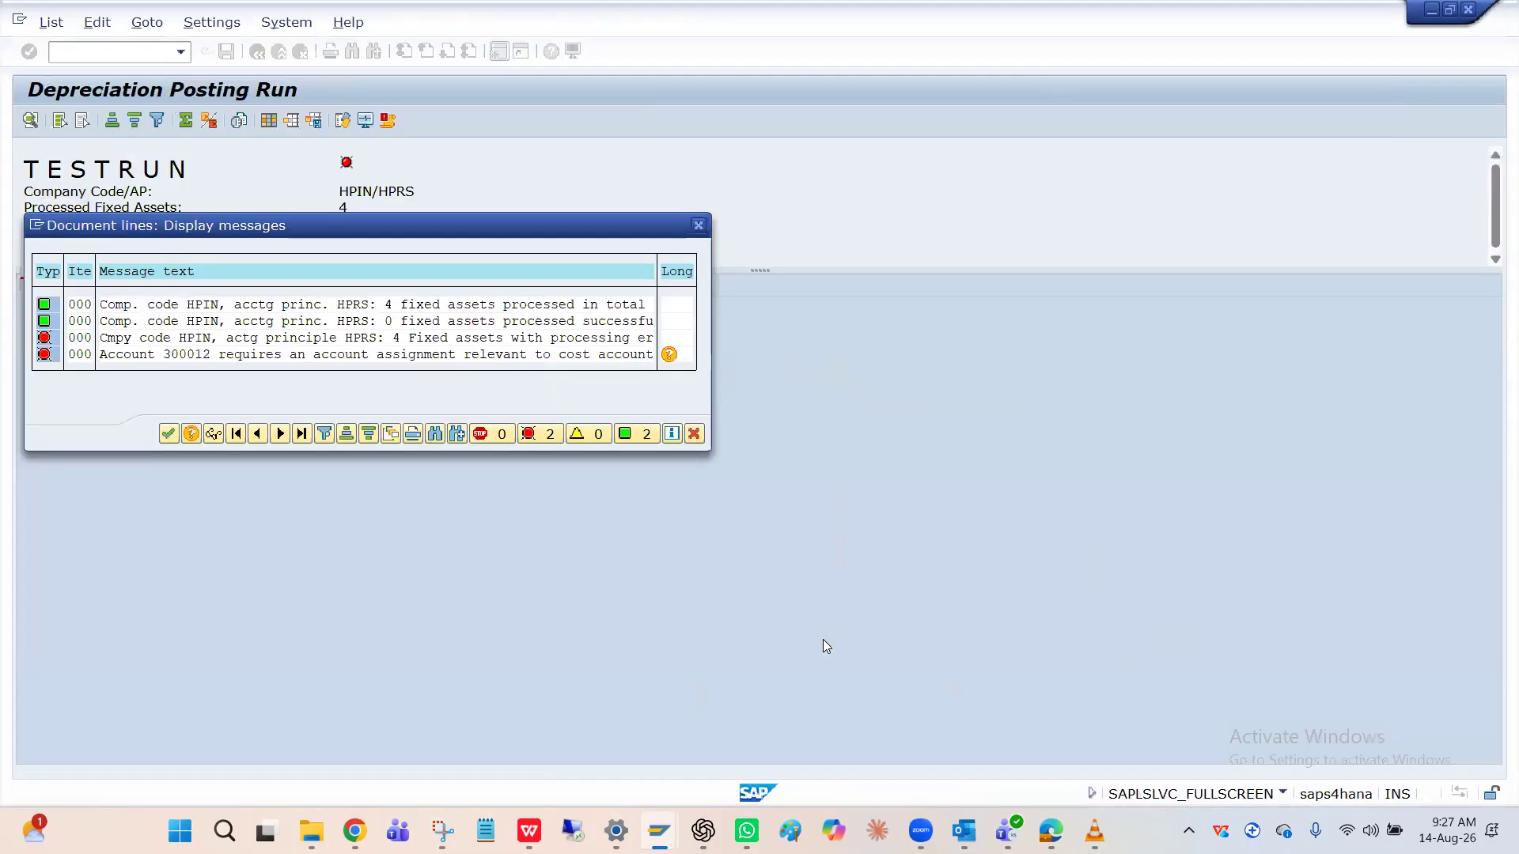
{"action": "key", "text": "alt+Tab"}
{"action": "key", "text": "alt+Tab"}
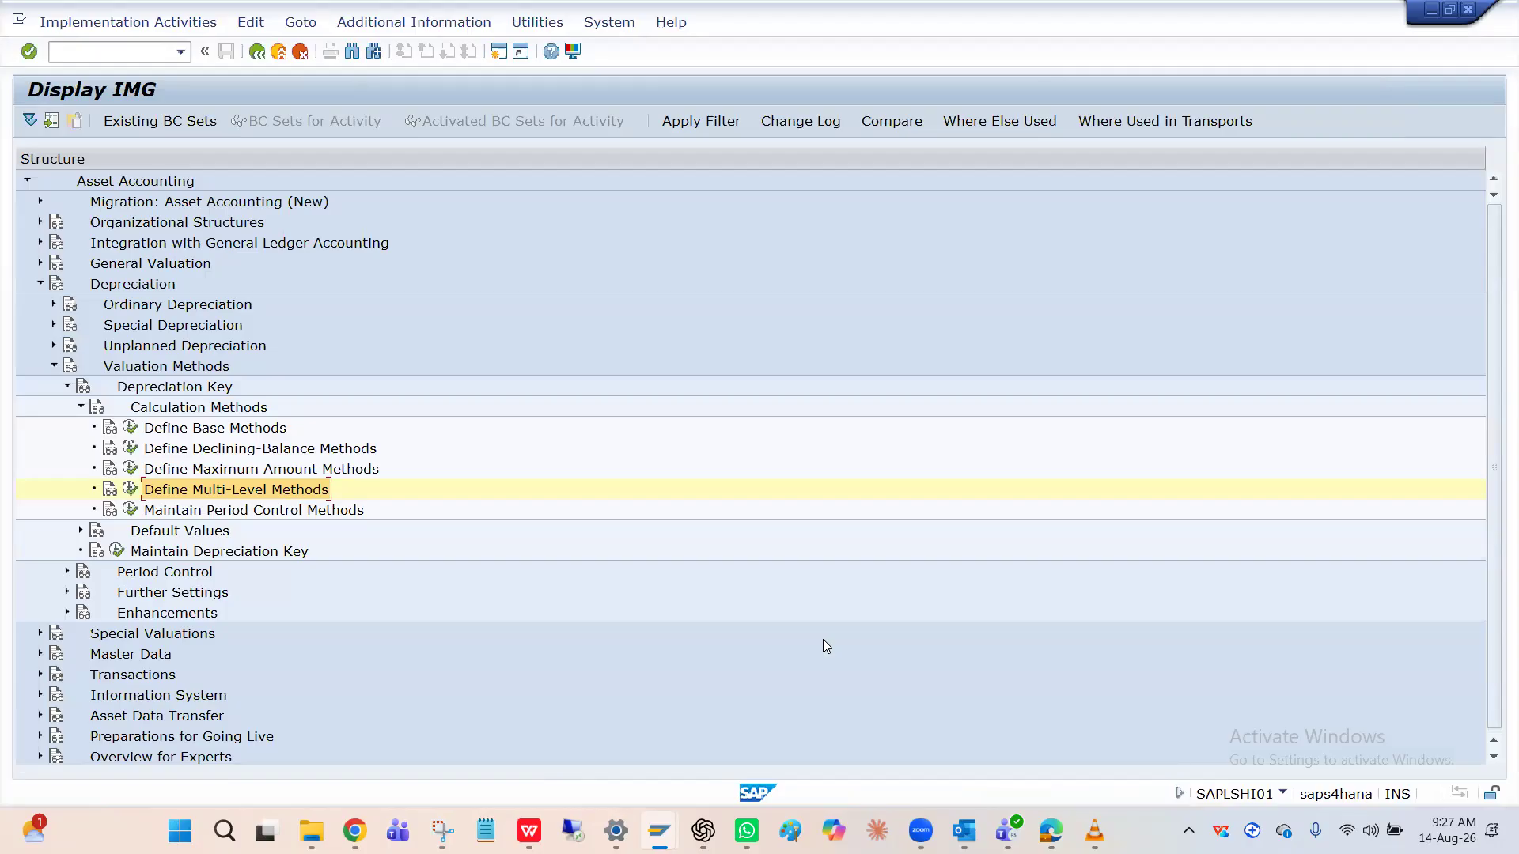
{"action": "left_click", "coordinate": [658, 831]}
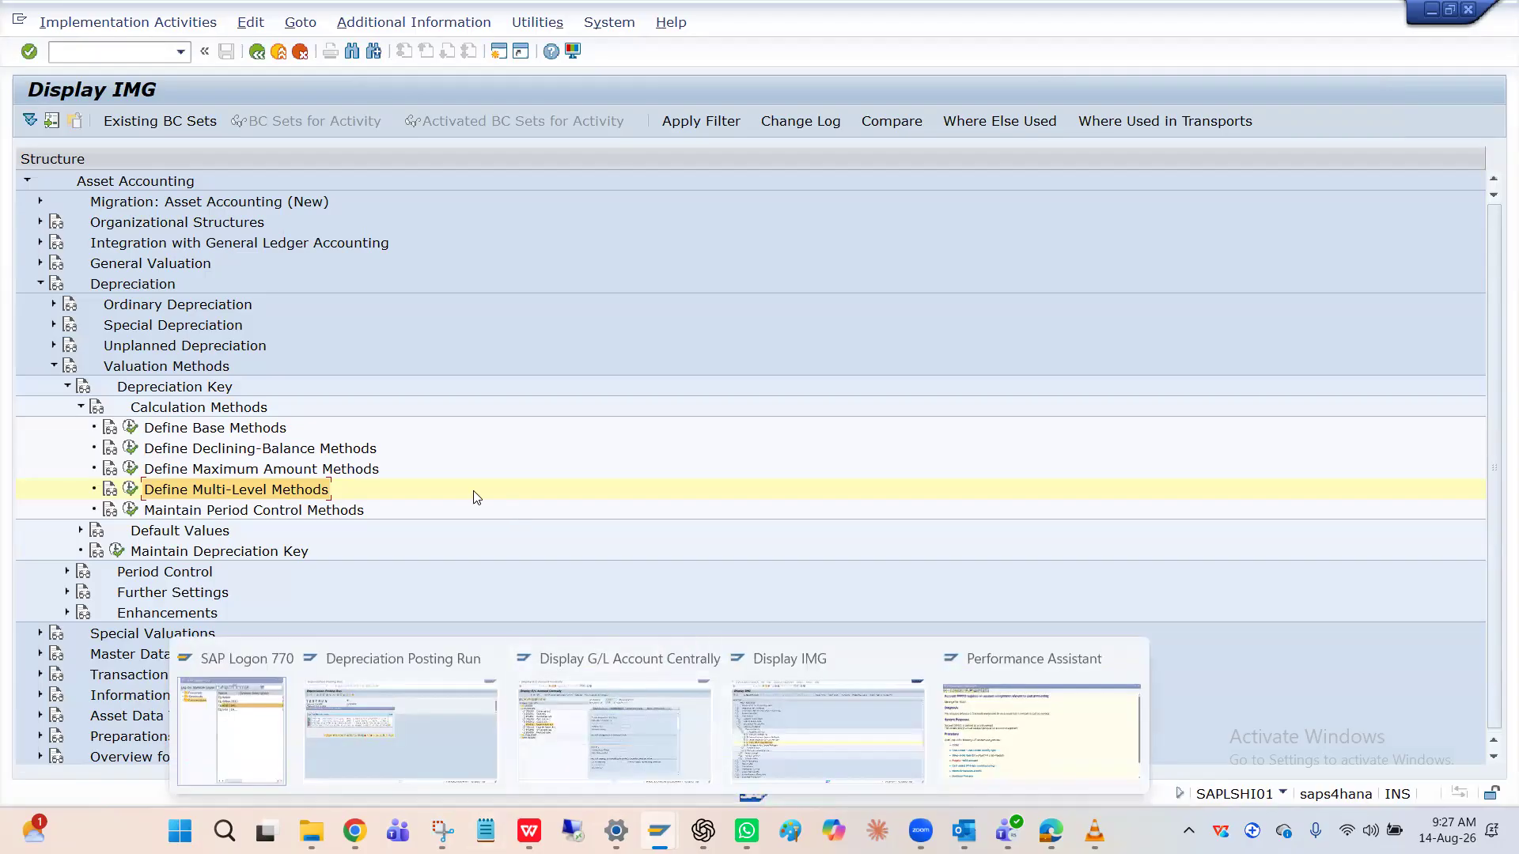
{"action": "left_click", "coordinate": [477, 497]}
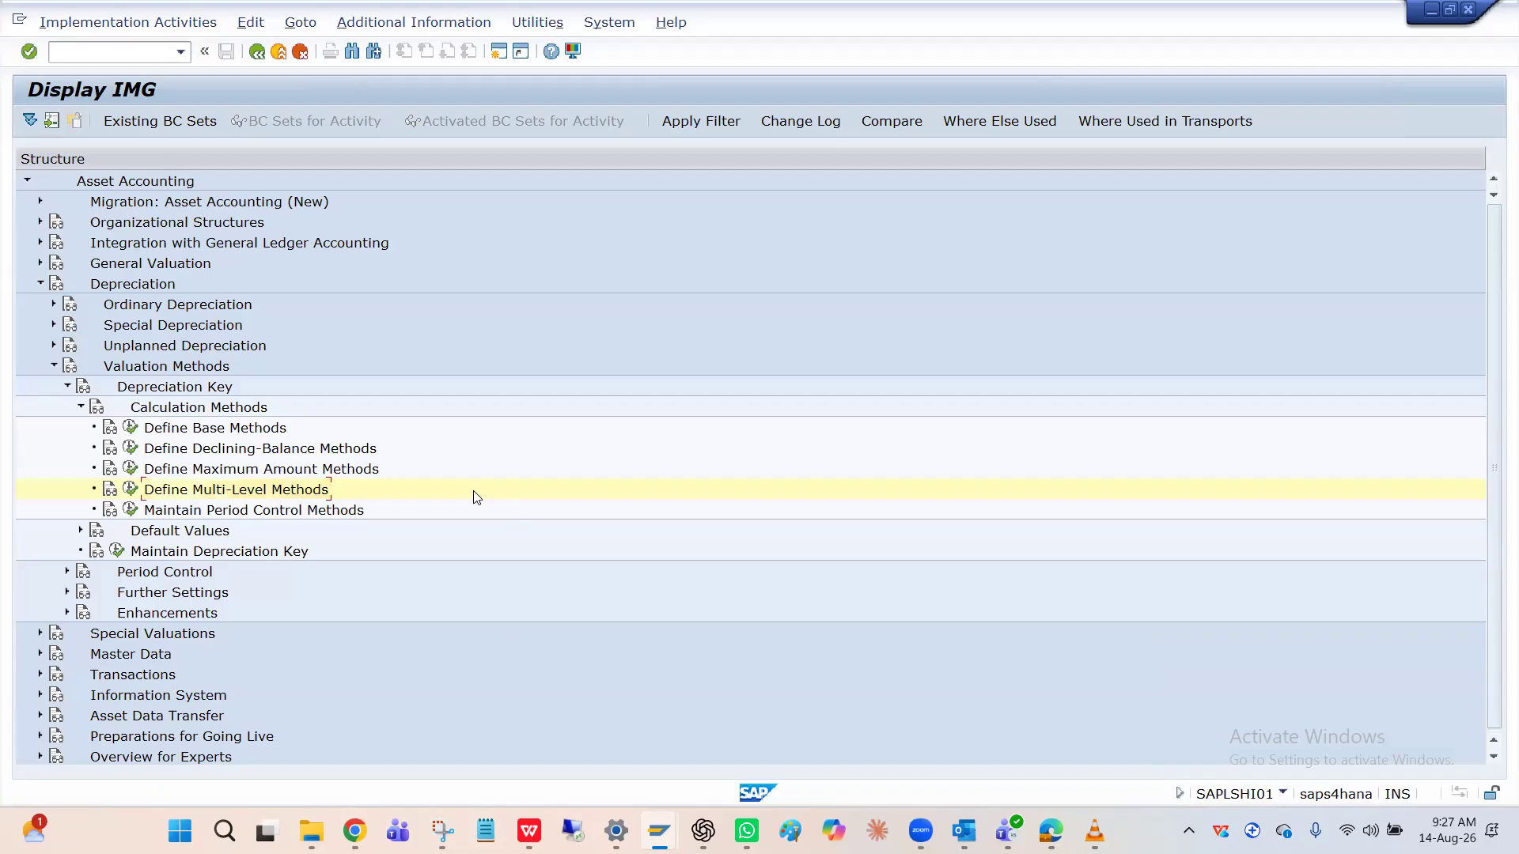
{"action": "left_click", "coordinate": [205, 472]}
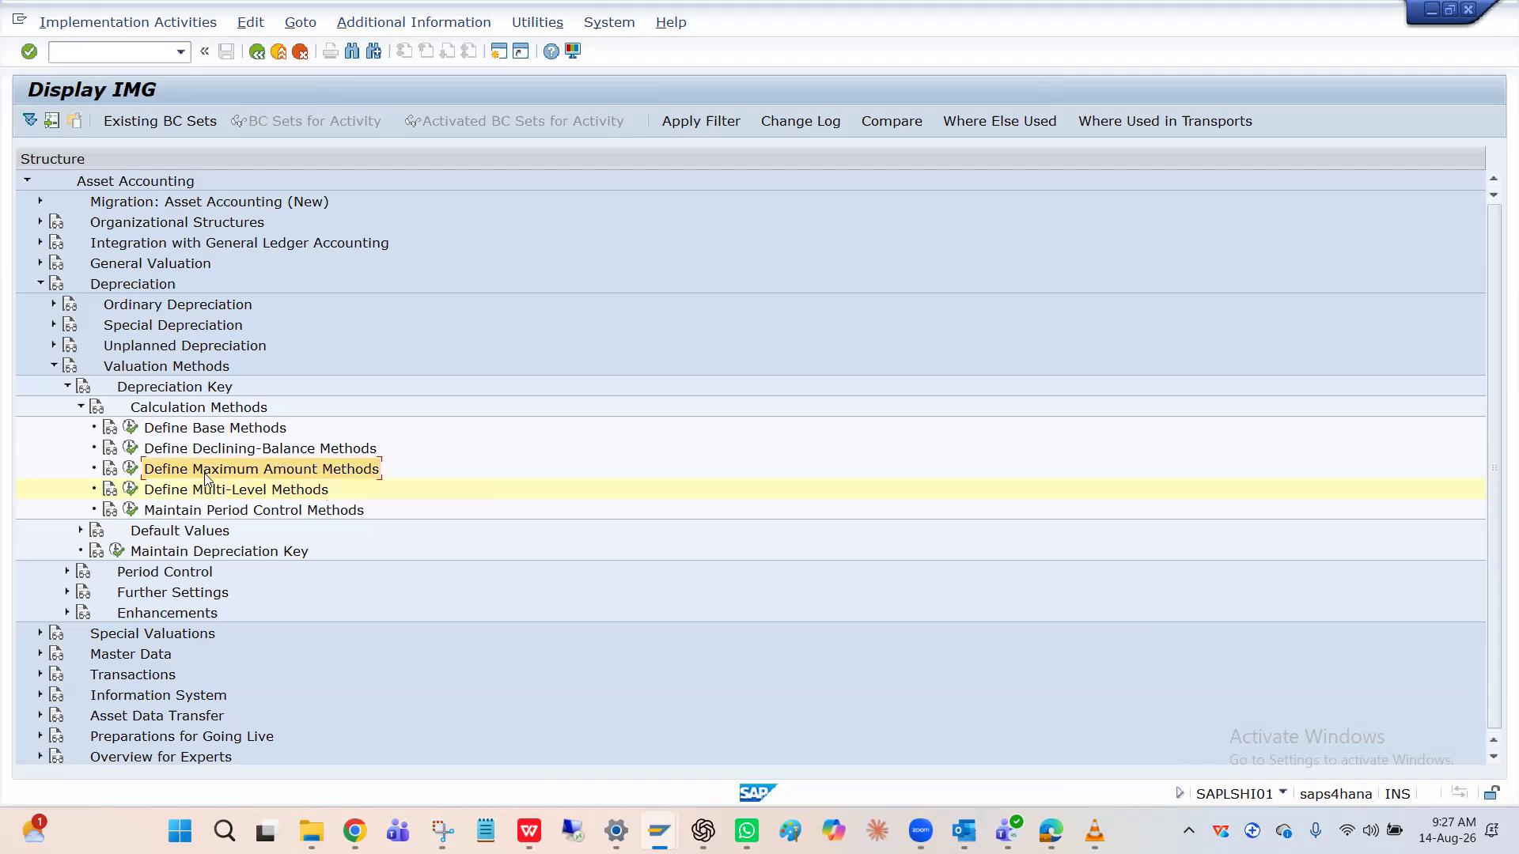
{"action": "left_click", "coordinate": [198, 492]}
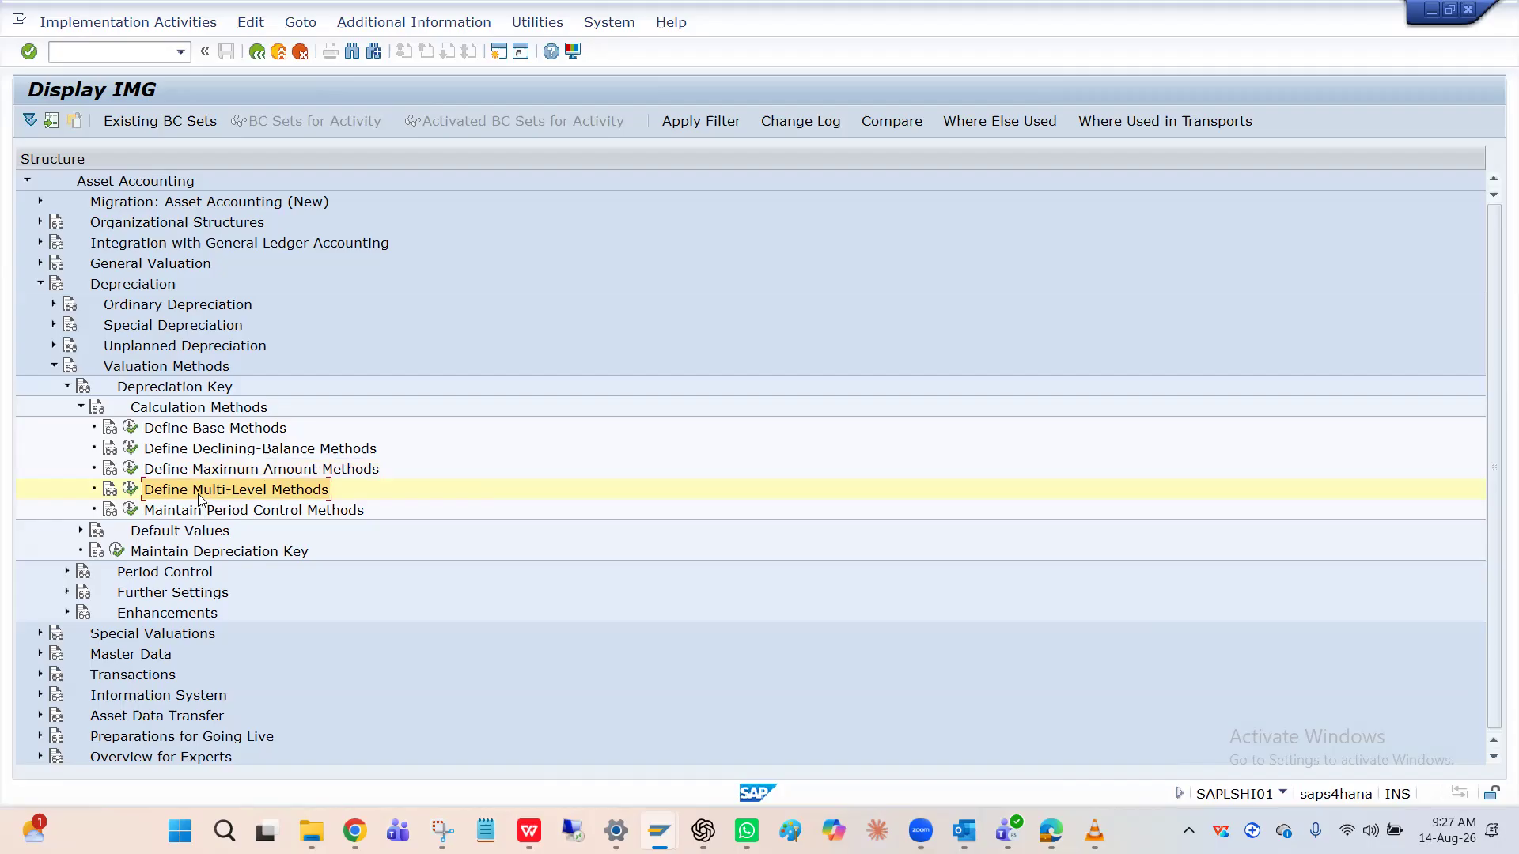
{"action": "left_click", "coordinate": [199, 477]}
{"action": "key", "text": "alt+Tab"}
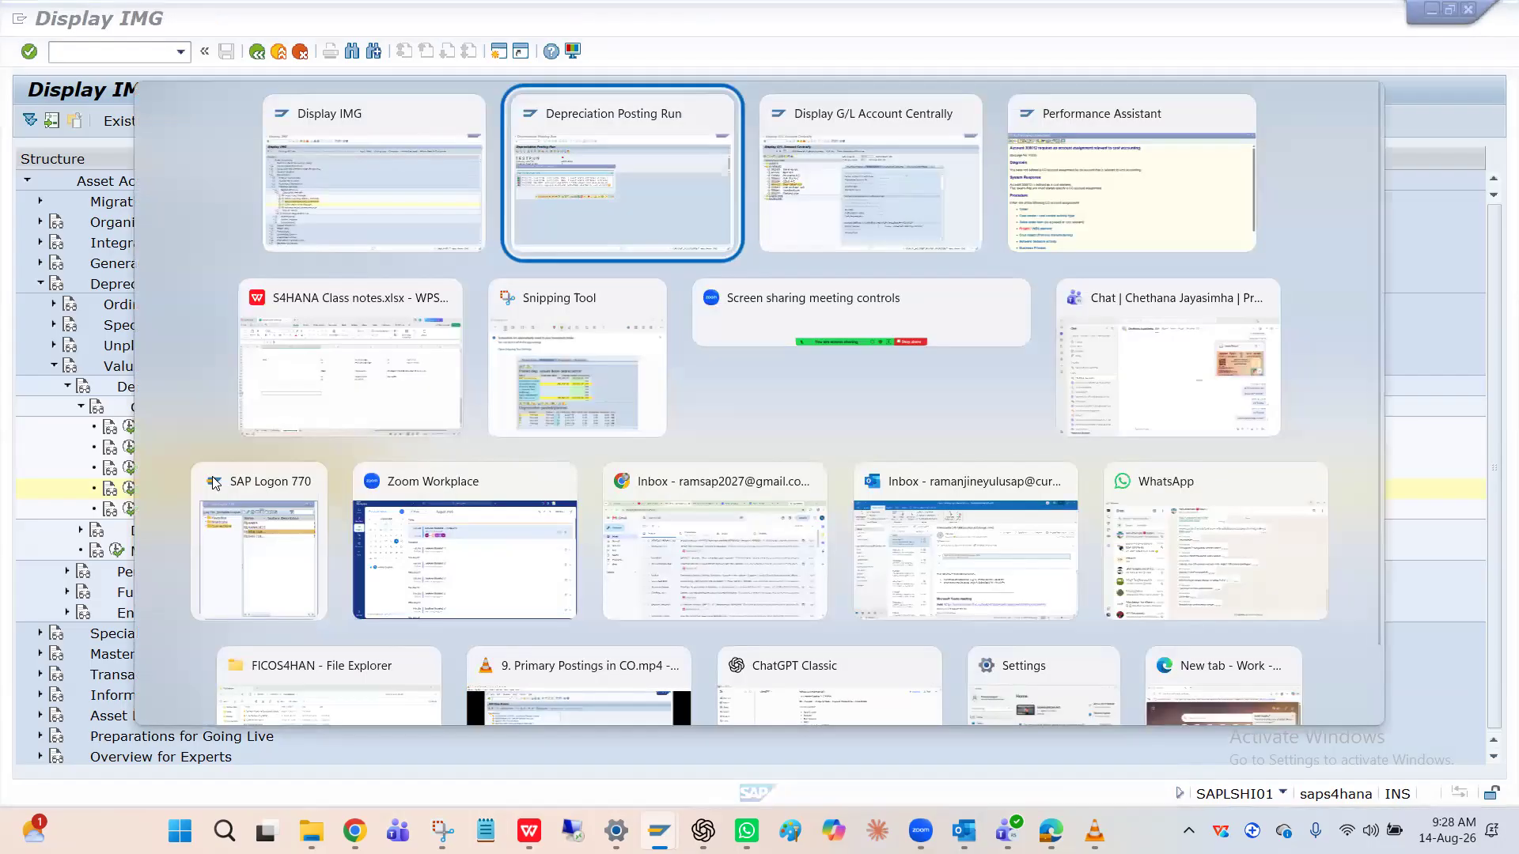
{"action": "key", "text": "alt+Tab"}
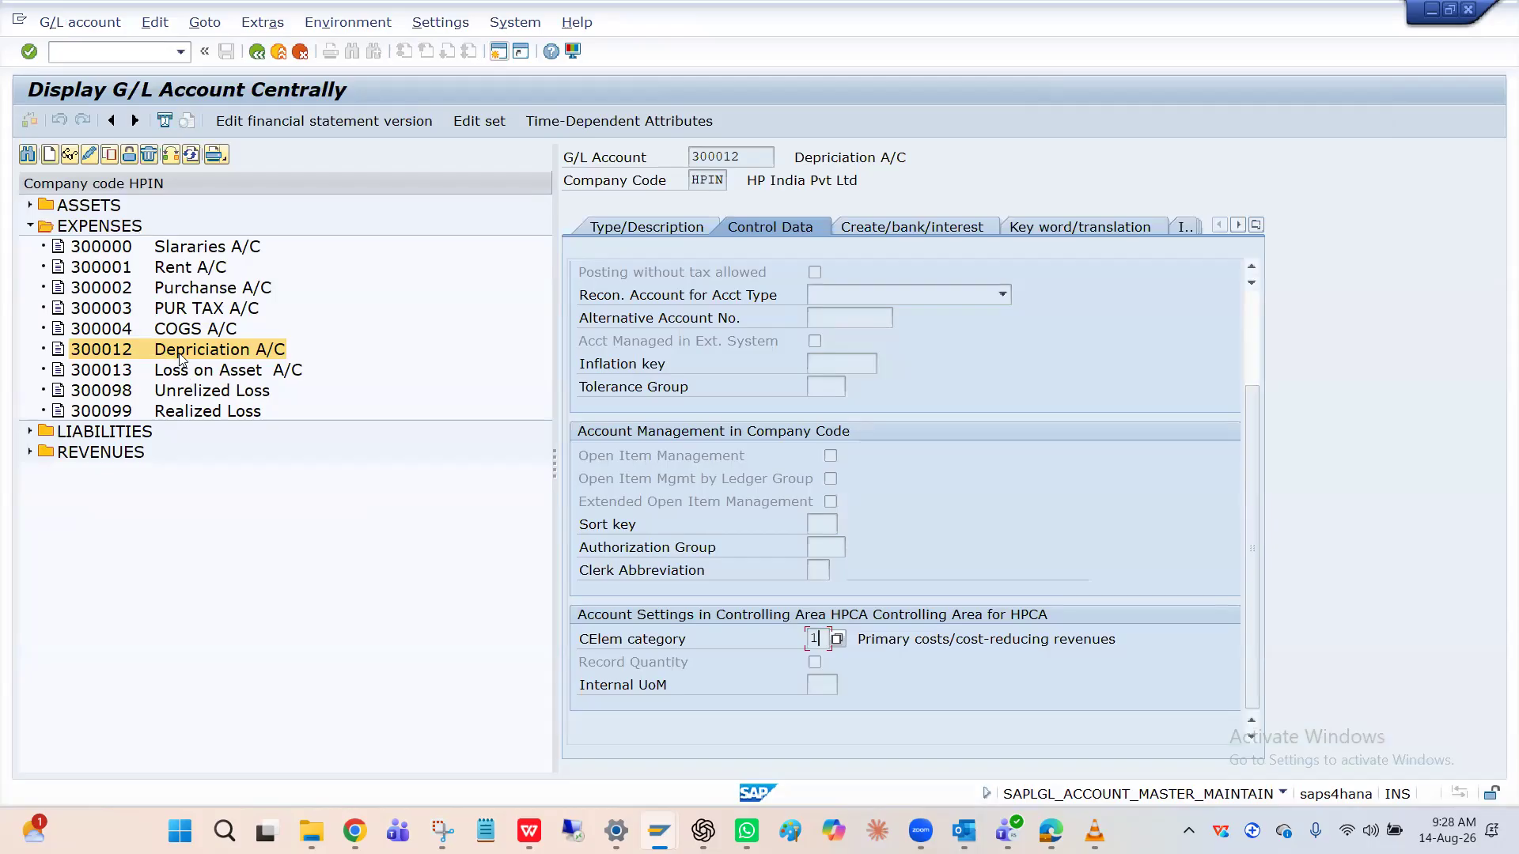
Step: Check the G/L account type and account group of expense account 300012 Depriciation A/C
{"action": "left_click", "coordinate": [179, 350]}
{"action": "left_click", "coordinate": [178, 331]}
{"action": "left_click", "coordinate": [166, 356]}
{"action": "left_click", "coordinate": [639, 224]}
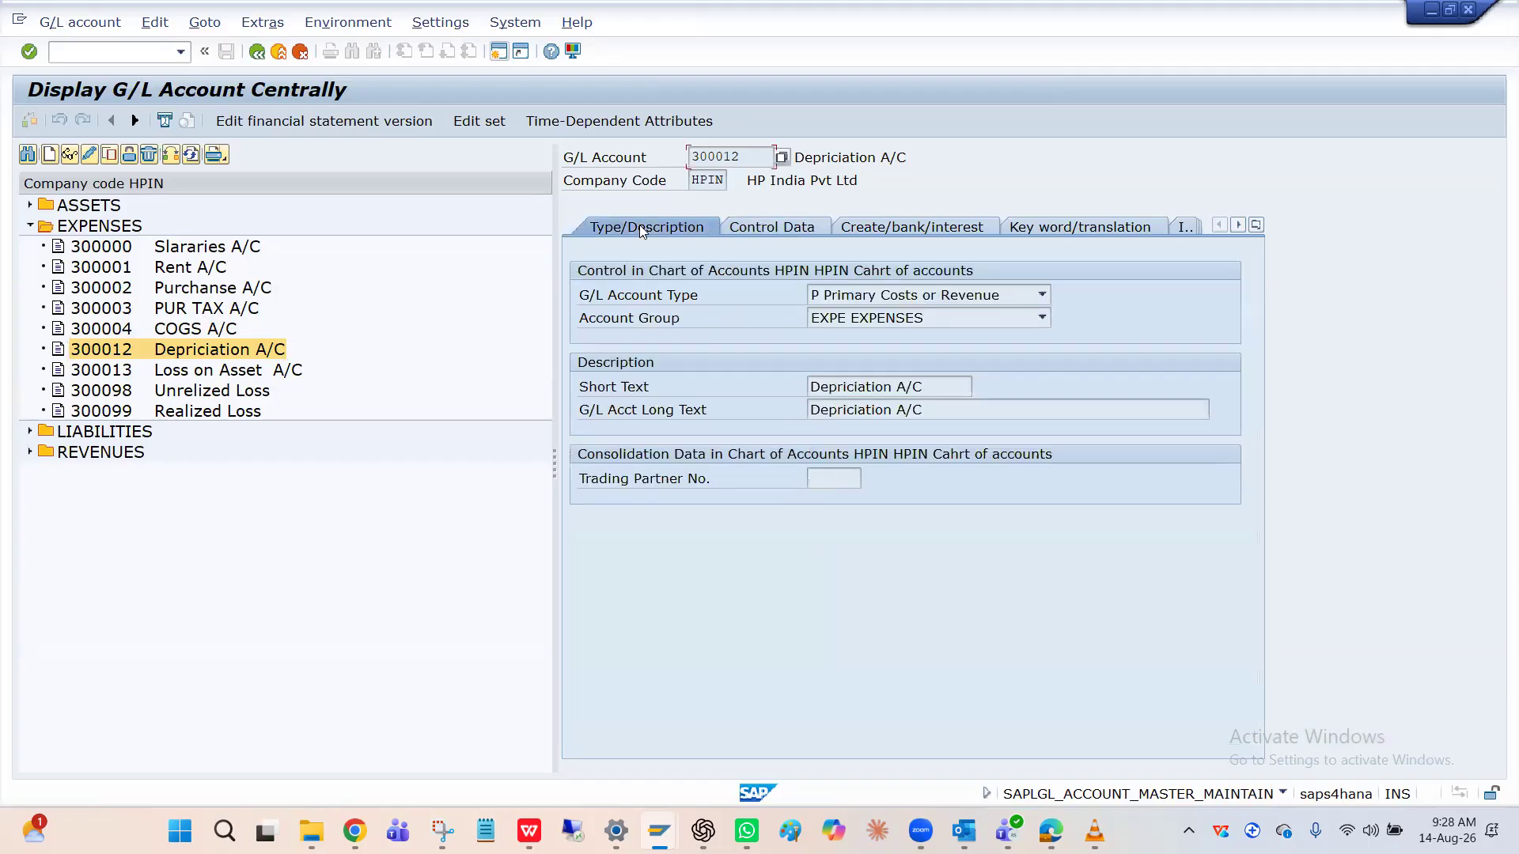
{"action": "left_click", "coordinate": [198, 350]}
{"action": "key", "text": "F3"}
{"action": "key", "text": "alt+Tab"}
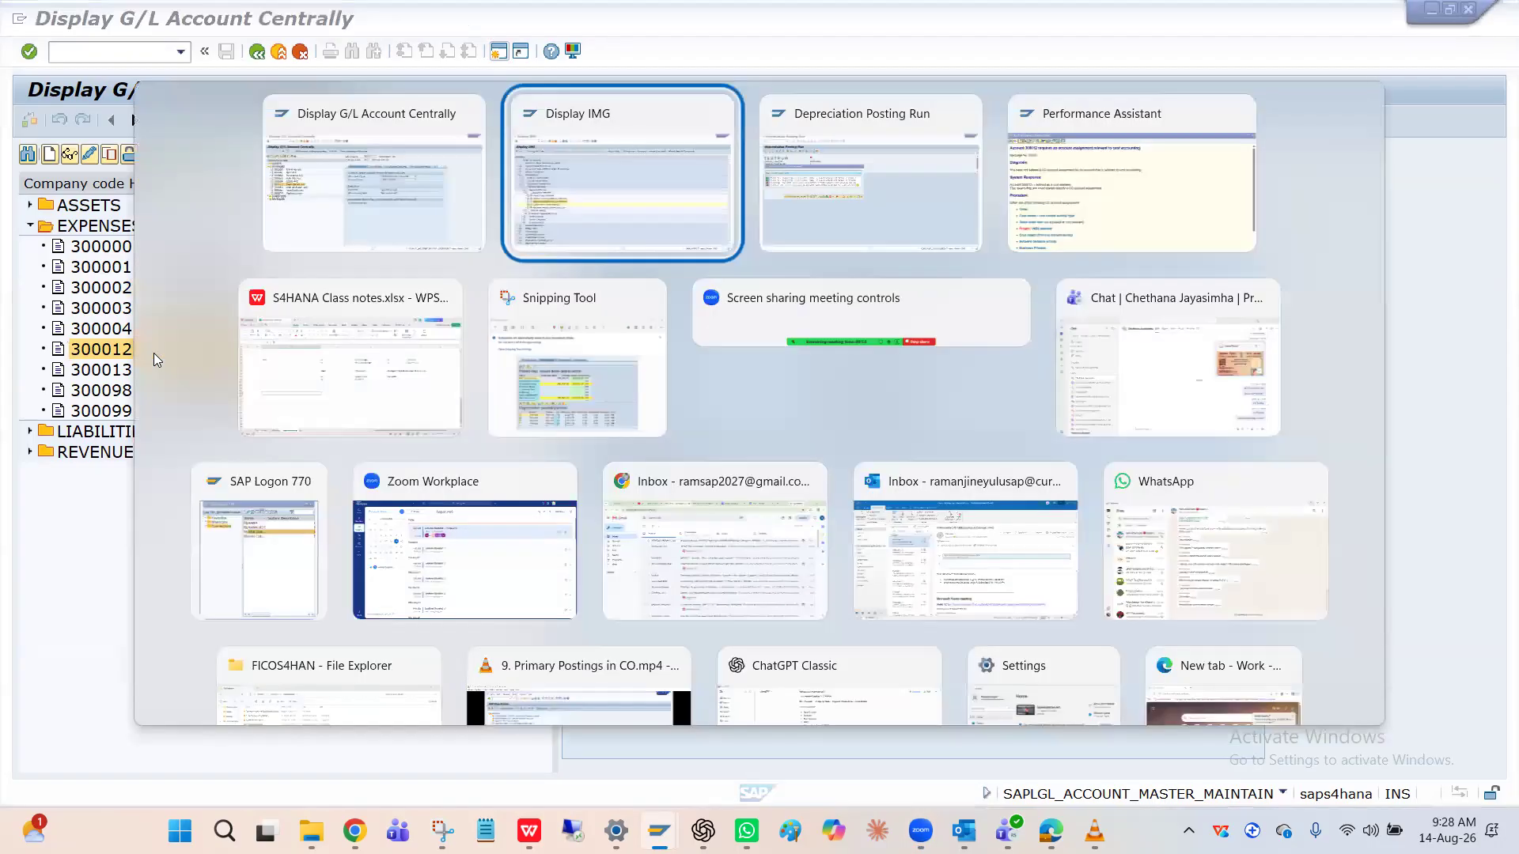
Step: Check the field status group of G/L account 300012 in company code HPIN and open the account for changes
{"action": "key", "text": "alt+Tab"}
{"action": "key", "text": "alt+Tab"}
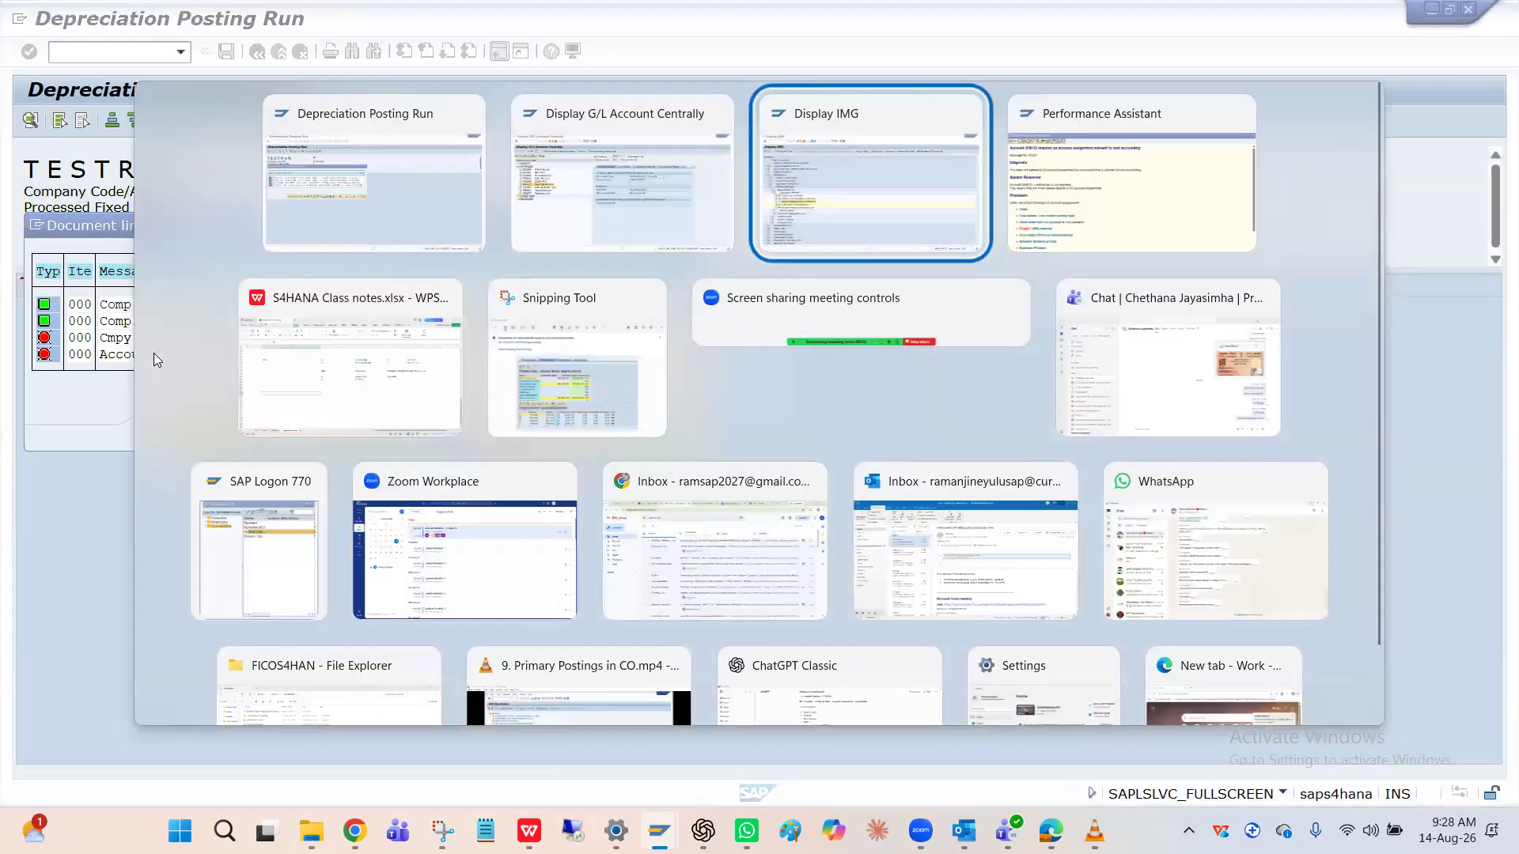
{"action": "key", "text": "alt+Tab"}
{"action": "key", "text": "alt+Tab"}
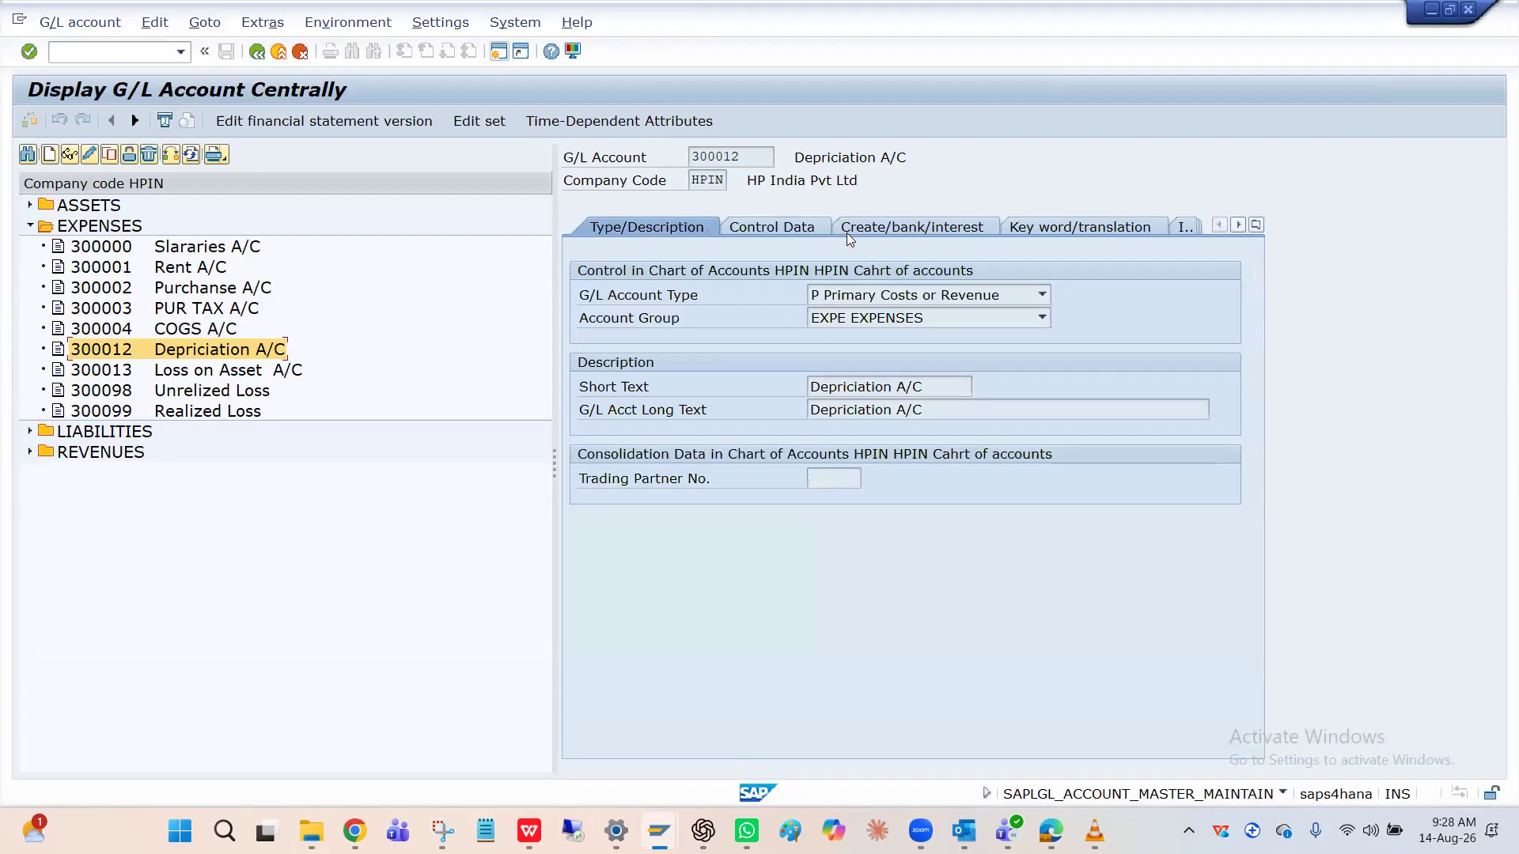
{"action": "left_click", "coordinate": [875, 227]}
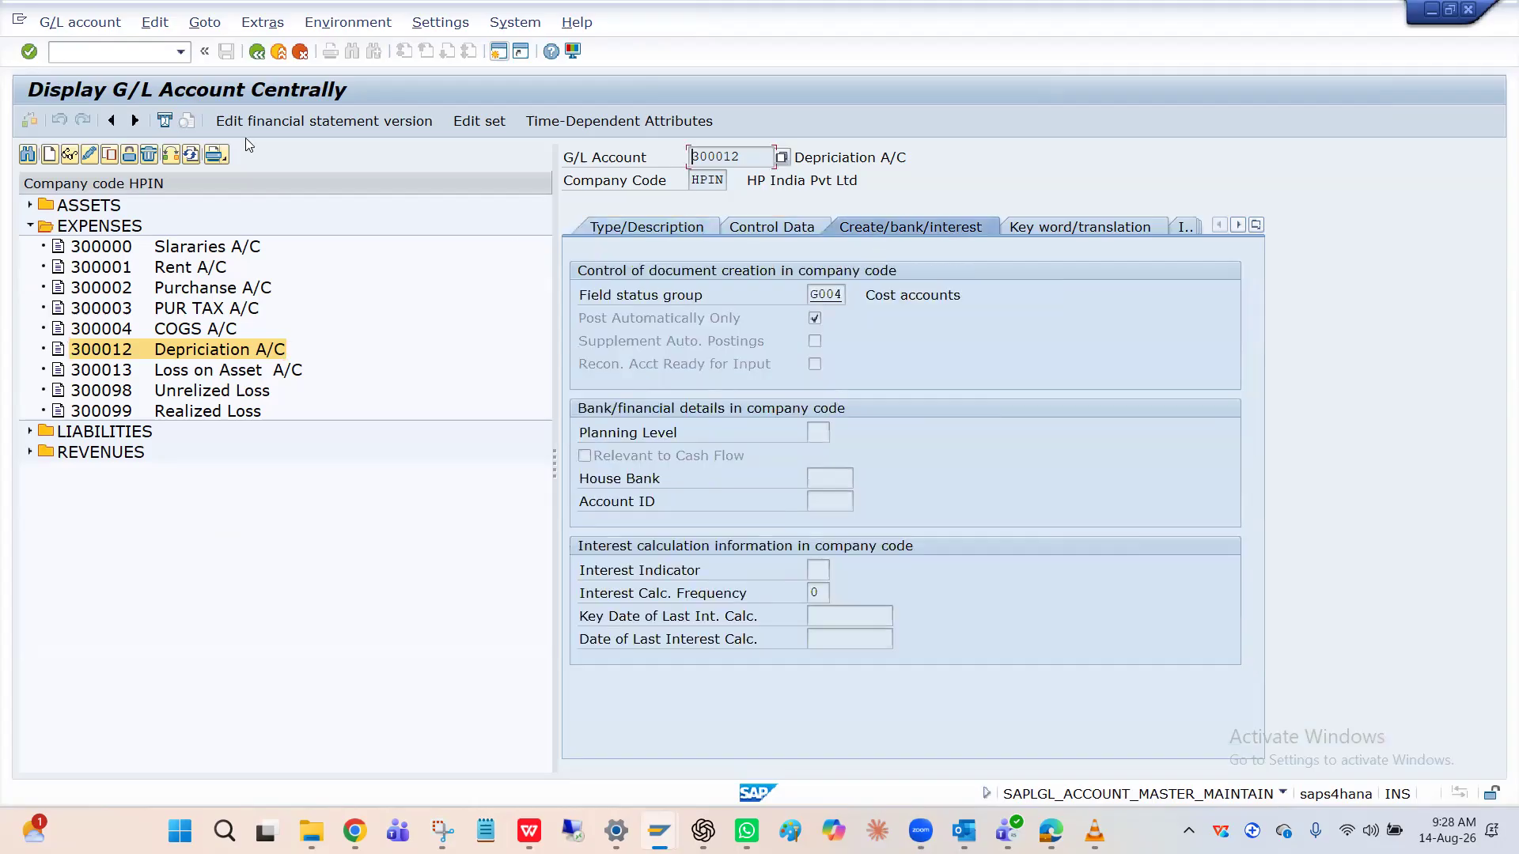
{"action": "left_click", "coordinate": [87, 155]}
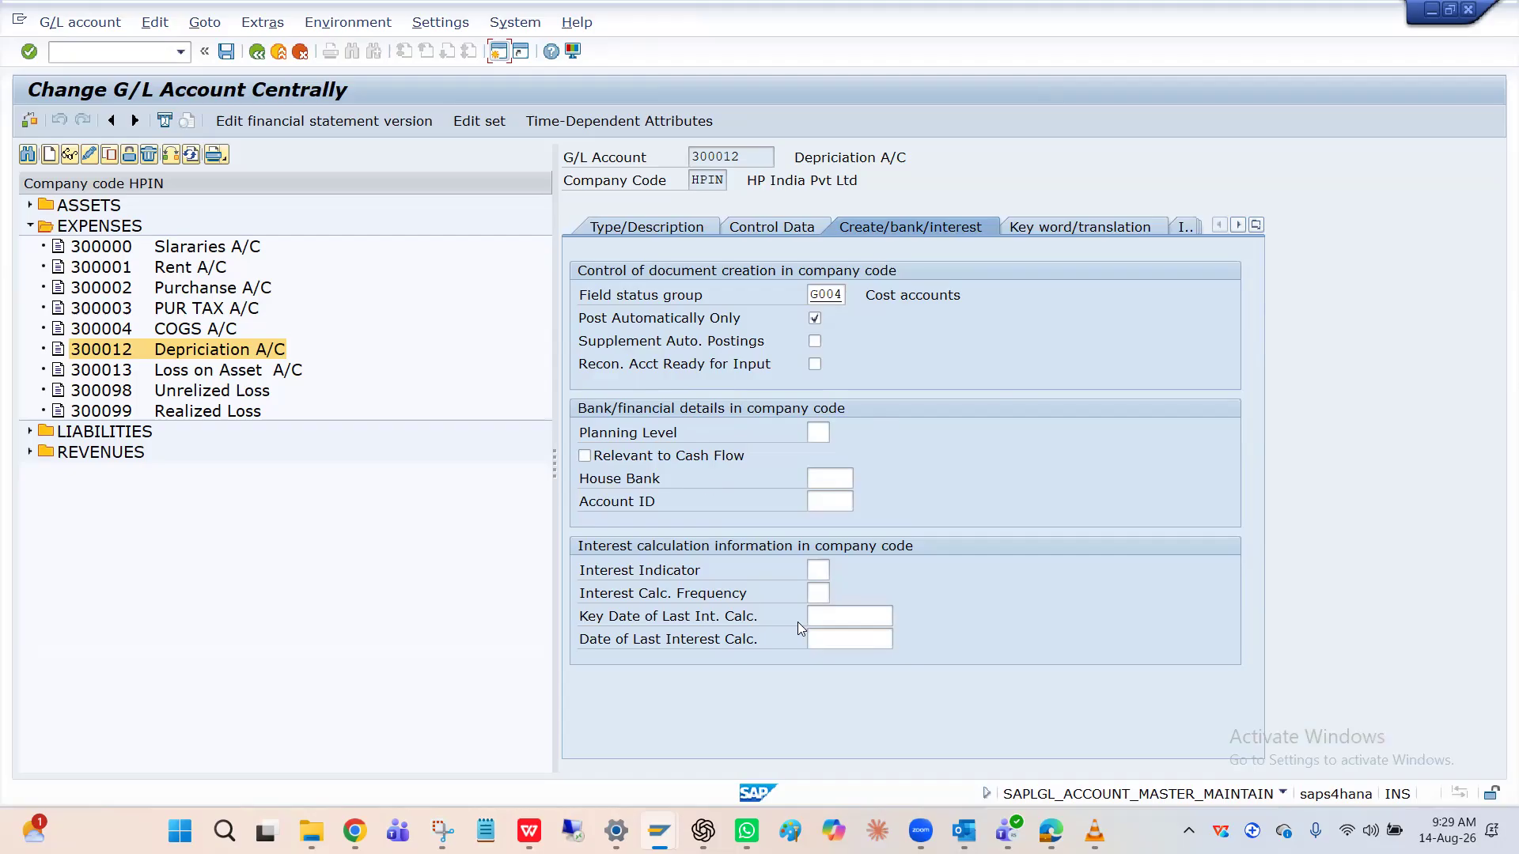
Step: Review the keywords, translation and creation information of account 300012, ending at its document creation settings
{"action": "left_click", "coordinate": [1067, 230]}
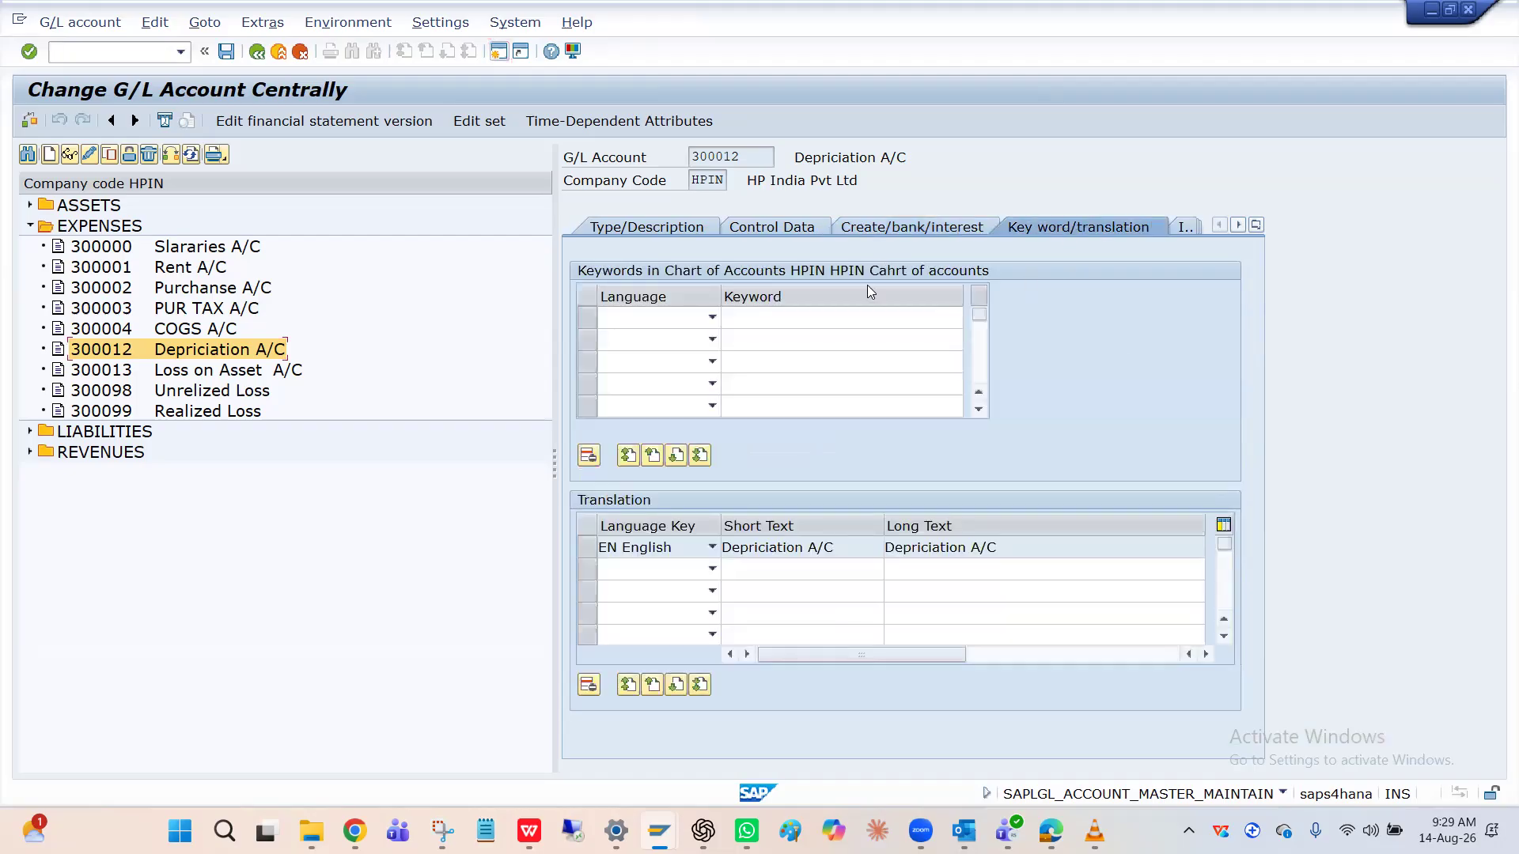
{"action": "left_click", "coordinate": [1182, 227]}
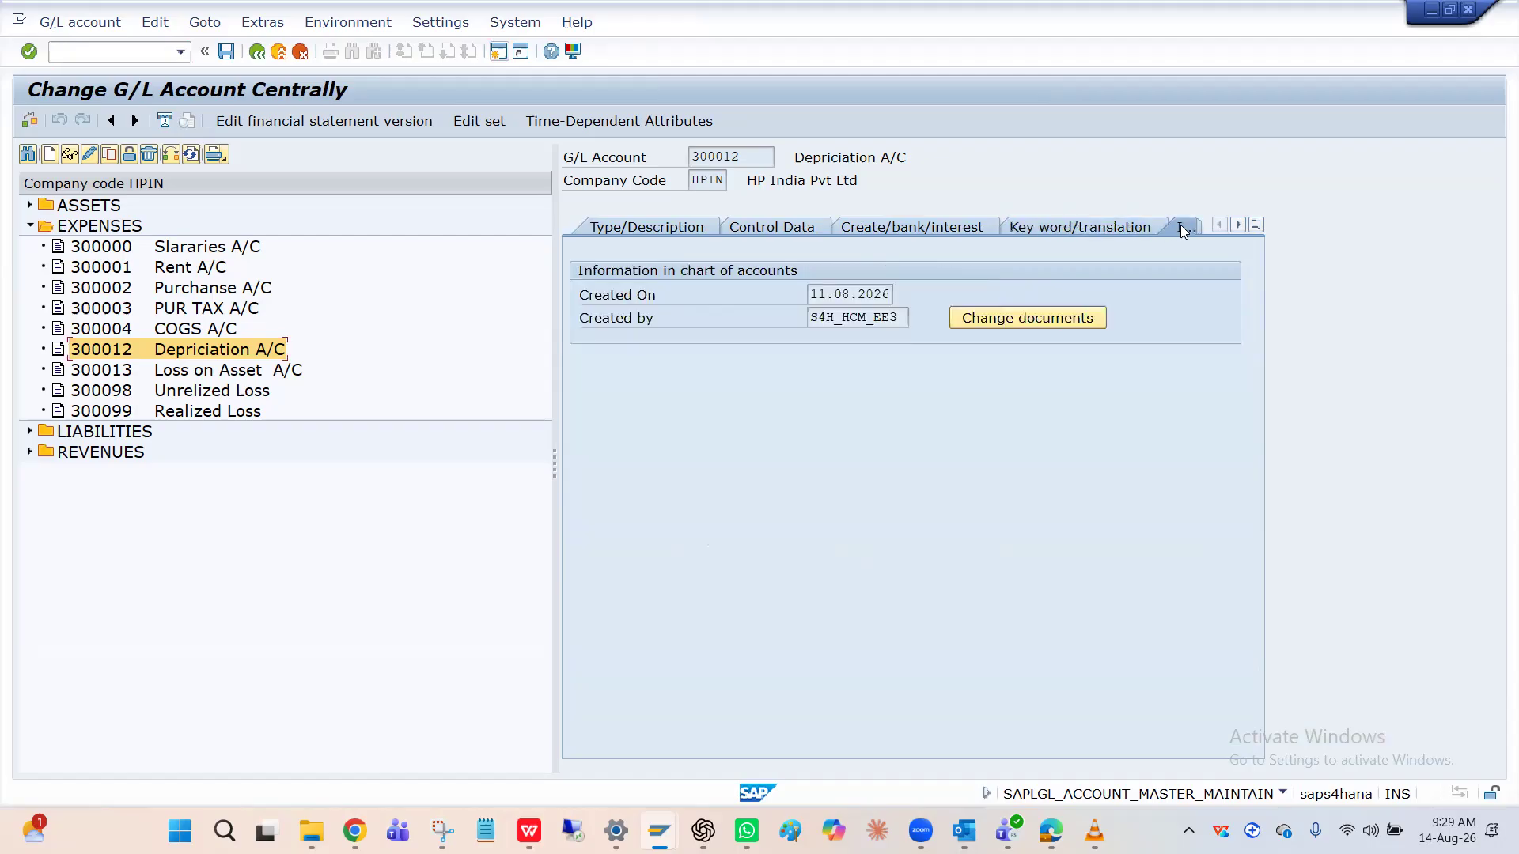
{"action": "left_click", "coordinate": [945, 233]}
Step: Read the help text of message KI235 in the Performance Assistant and return to account 300012's type and description data
{"action": "key", "text": "alt+Tab"}
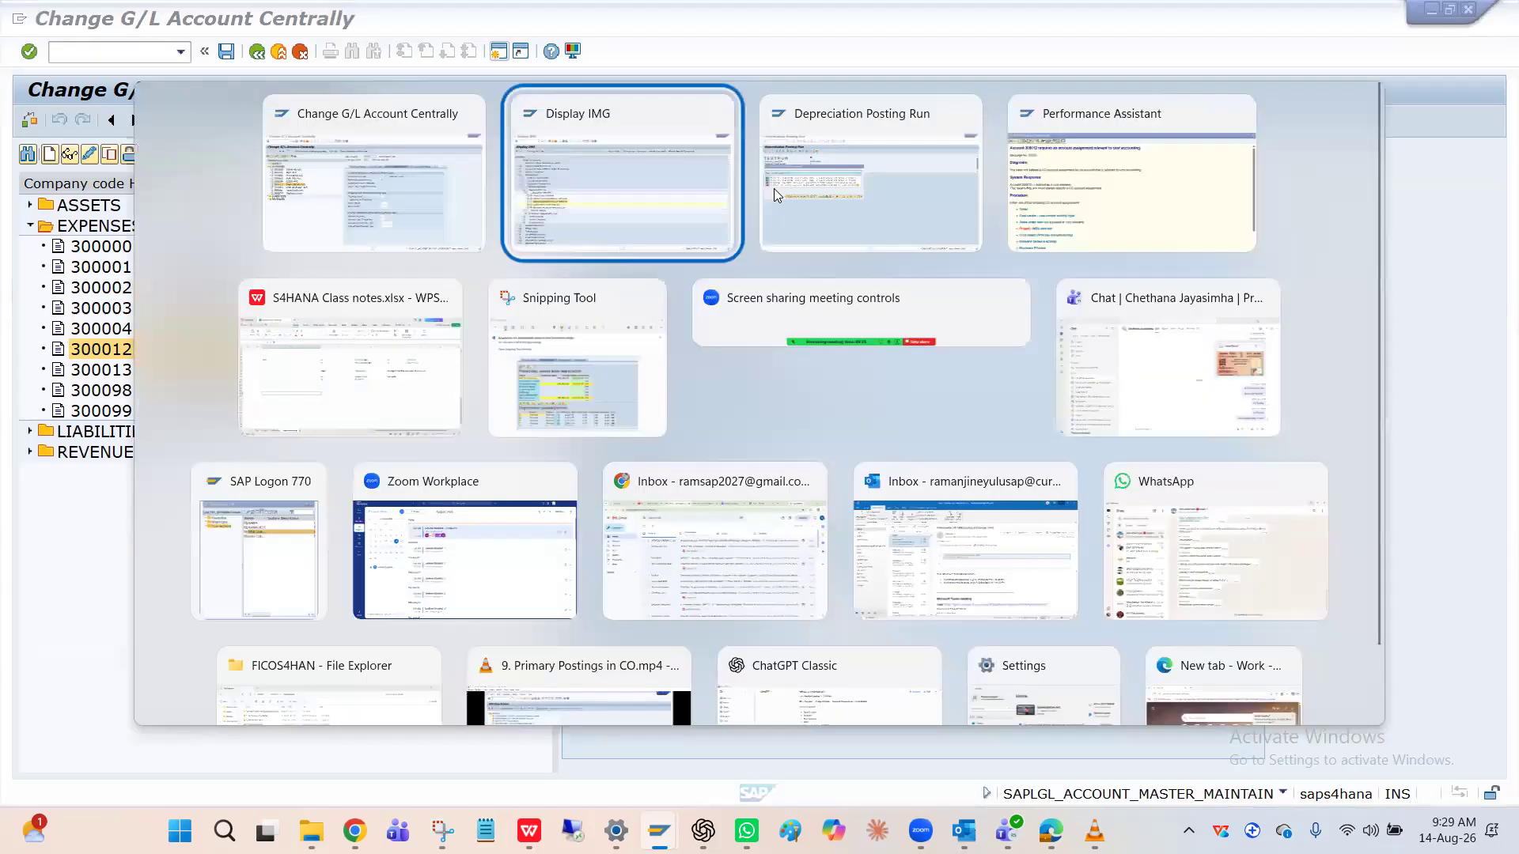
{"action": "key", "text": "alt+Tab"}
{"action": "key", "text": "alt+Tab"}
{"action": "key", "text": "alt+Tab"}
{"action": "key", "text": "alt+Tab"}
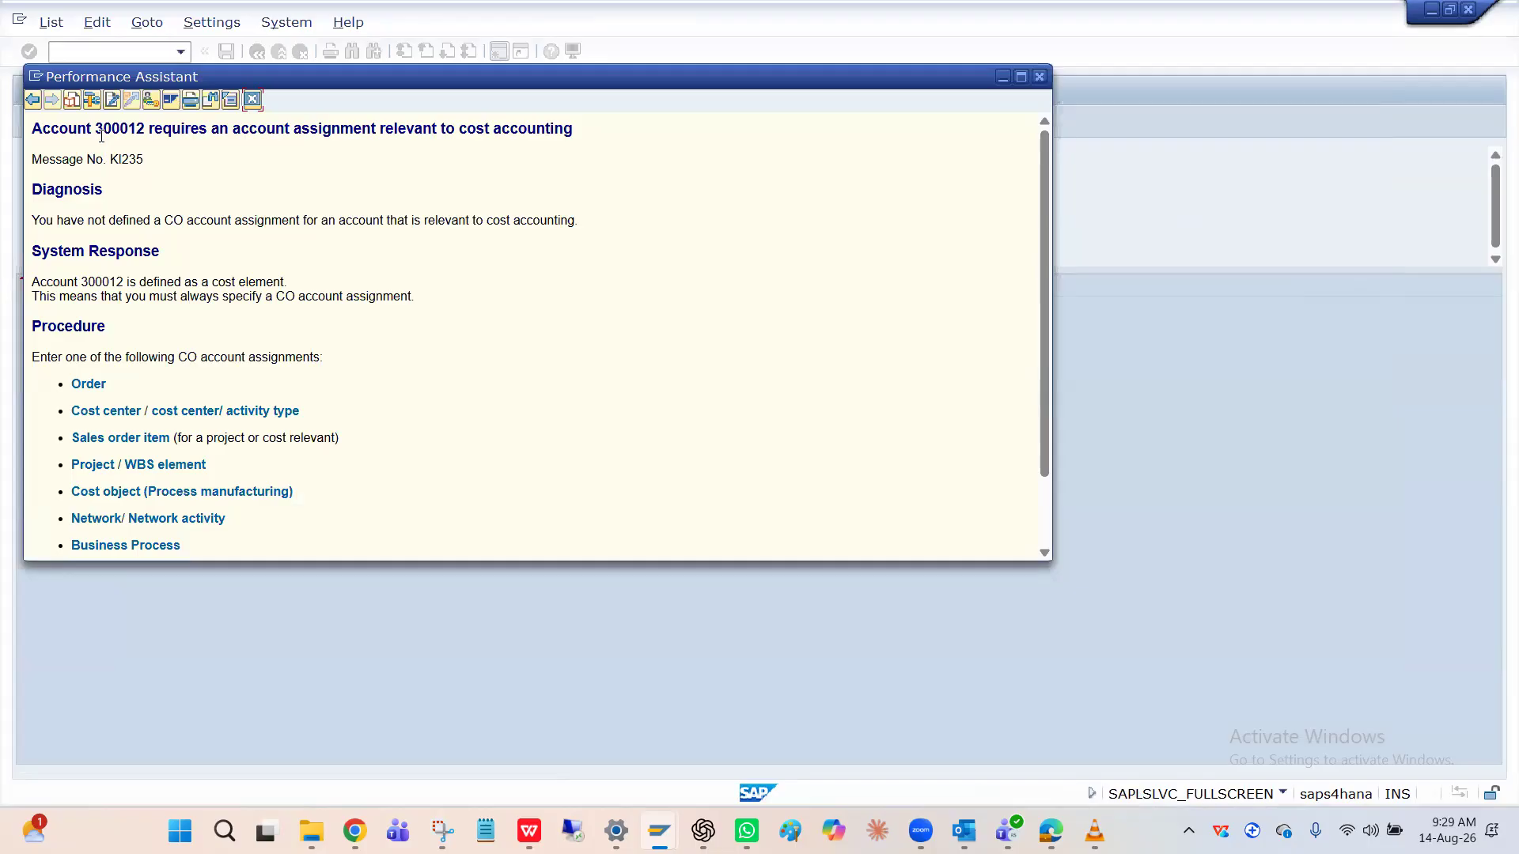
{"action": "key", "text": "alt+Tab"}
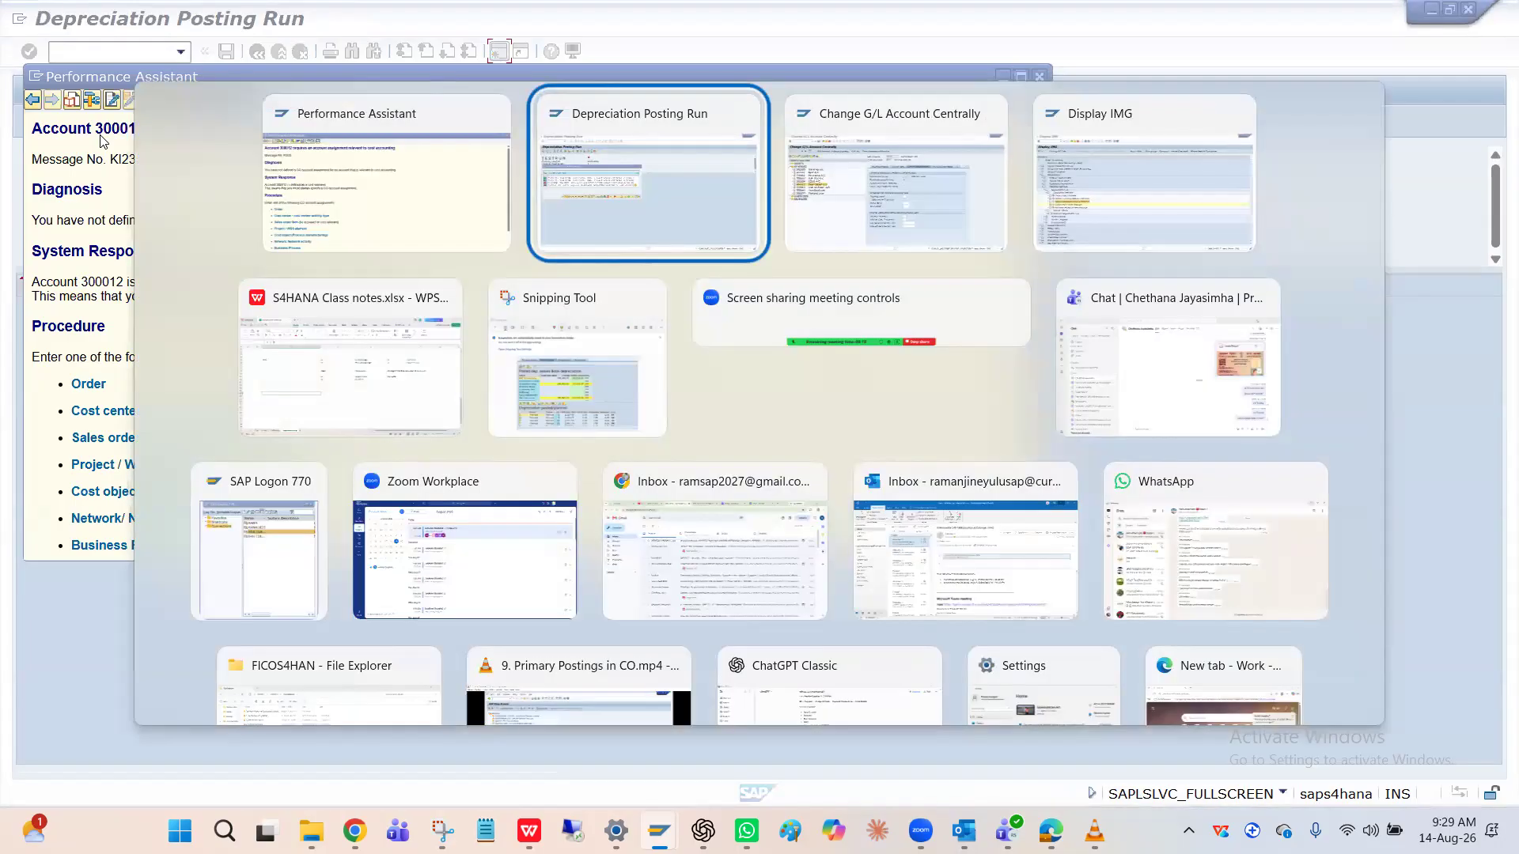
{"action": "key", "text": "alt+Tab"}
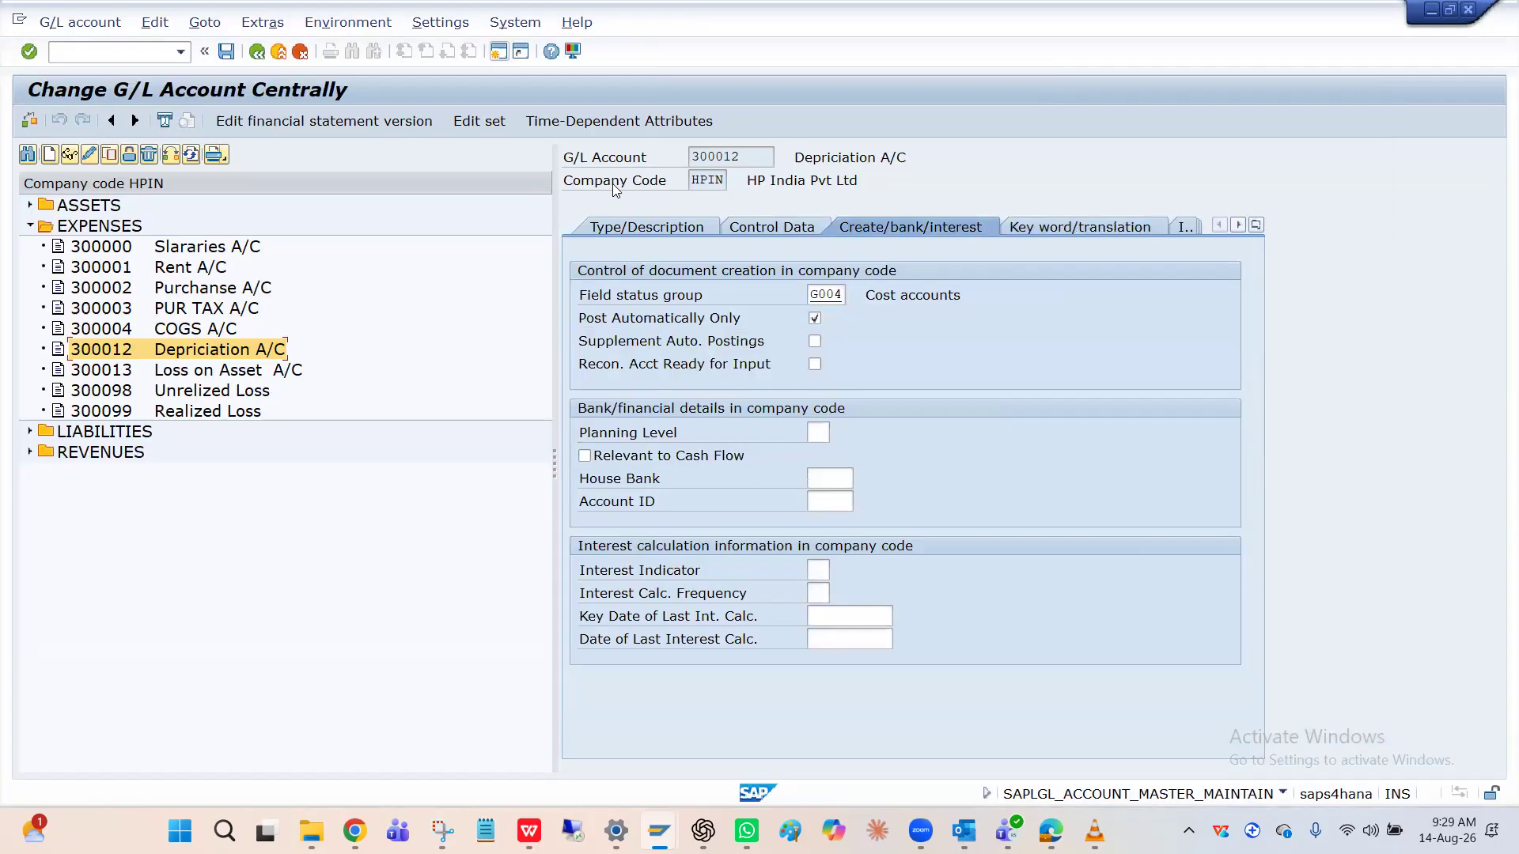
{"action": "left_click", "coordinate": [633, 228]}
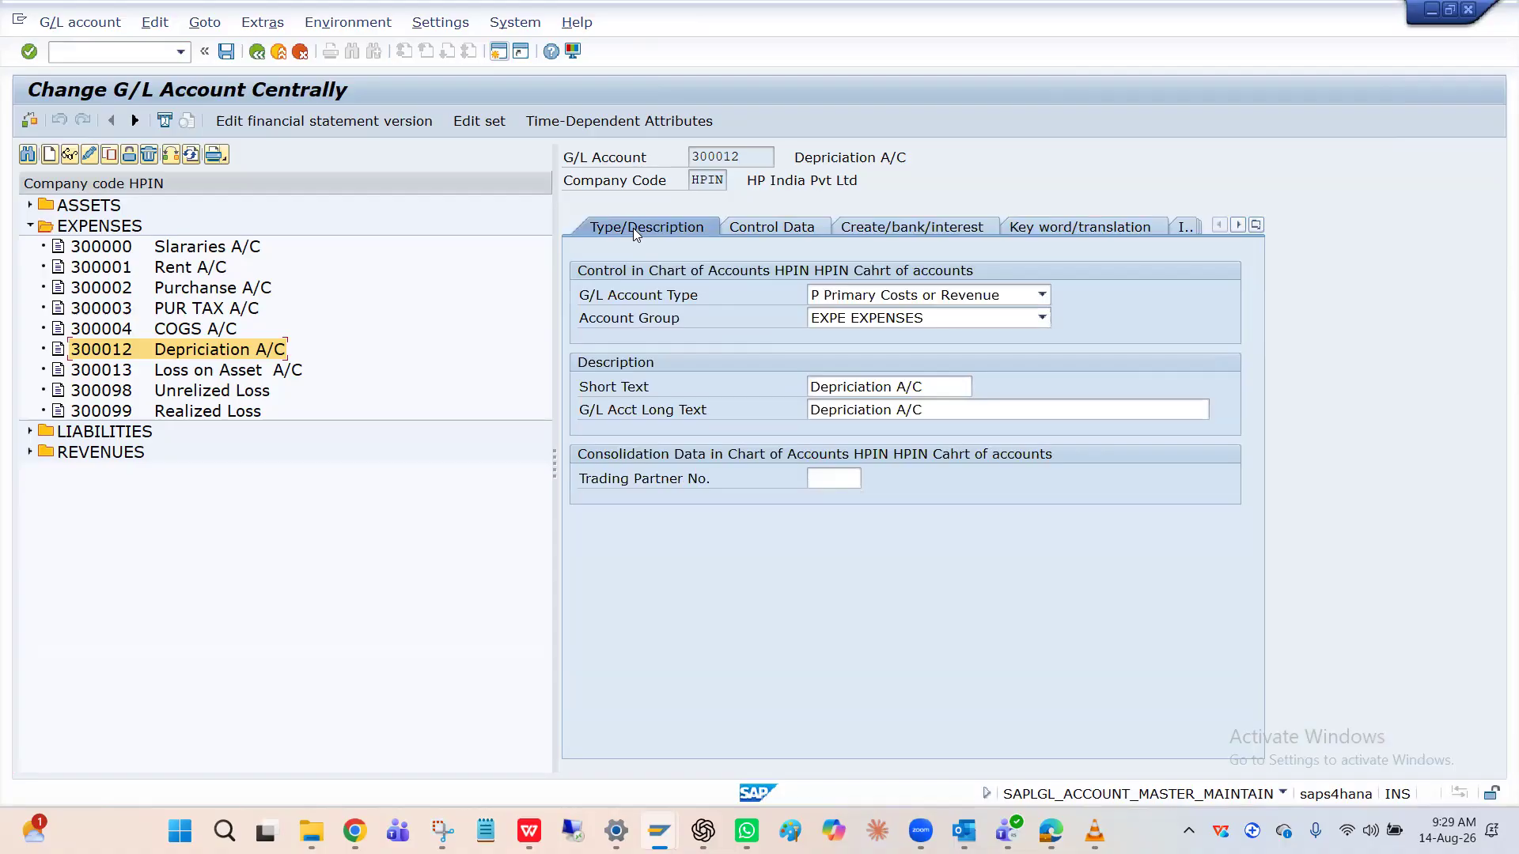
Step: Read through the CO account assignments listed in the procedure section of message KI235
{"action": "key", "text": "alt+Tab"}
{"action": "left_click", "coordinate": [138, 226]}
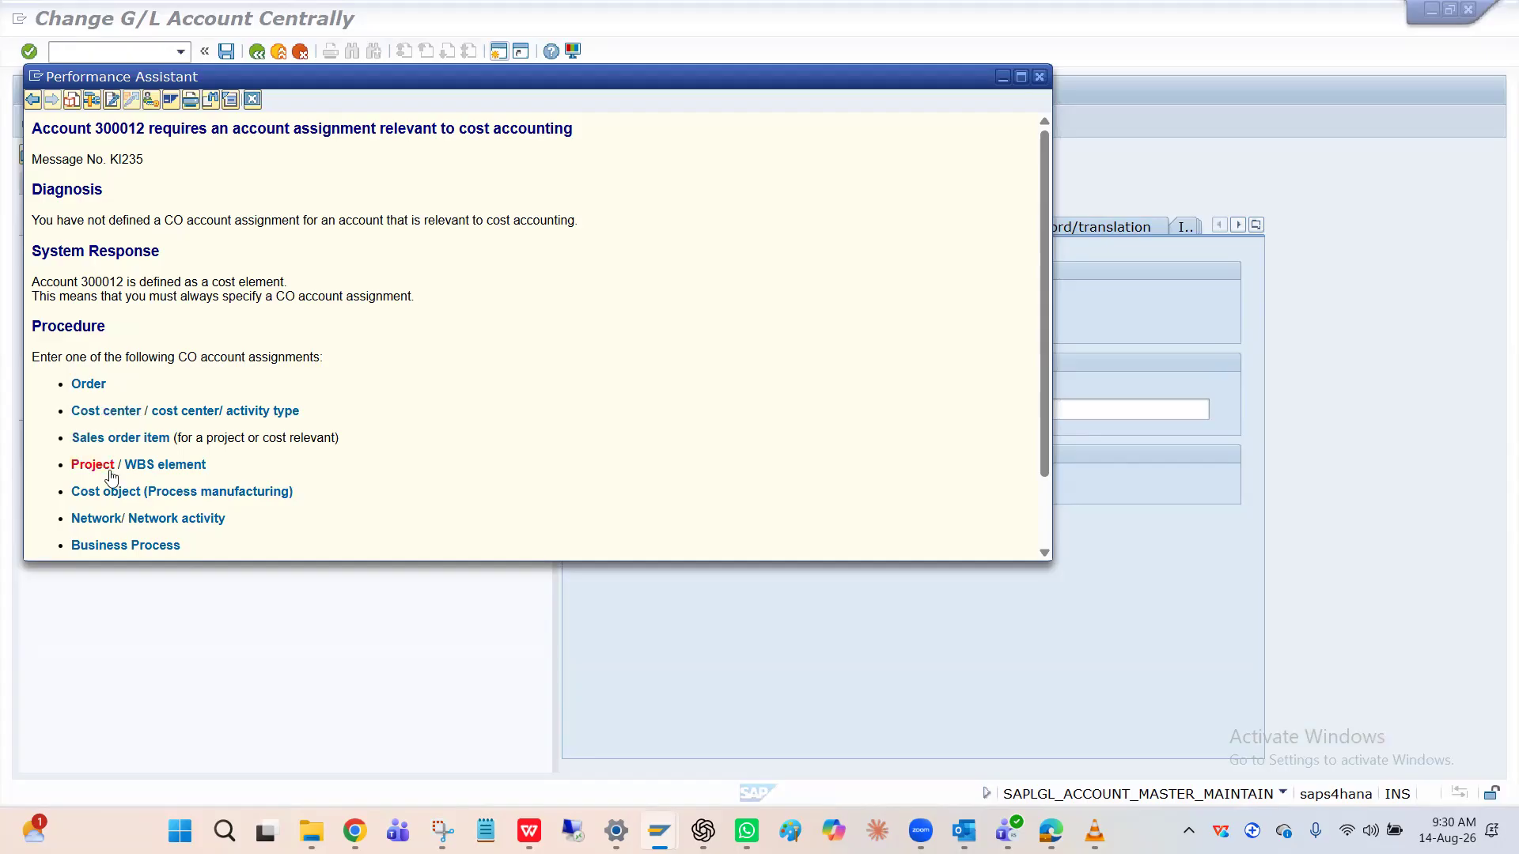
{"action": "scroll", "coordinate": [110, 468], "scroll_direction": "down", "scroll_amount": 3}
{"action": "scroll", "coordinate": [110, 475], "scroll_direction": "up", "scroll_amount": 1}
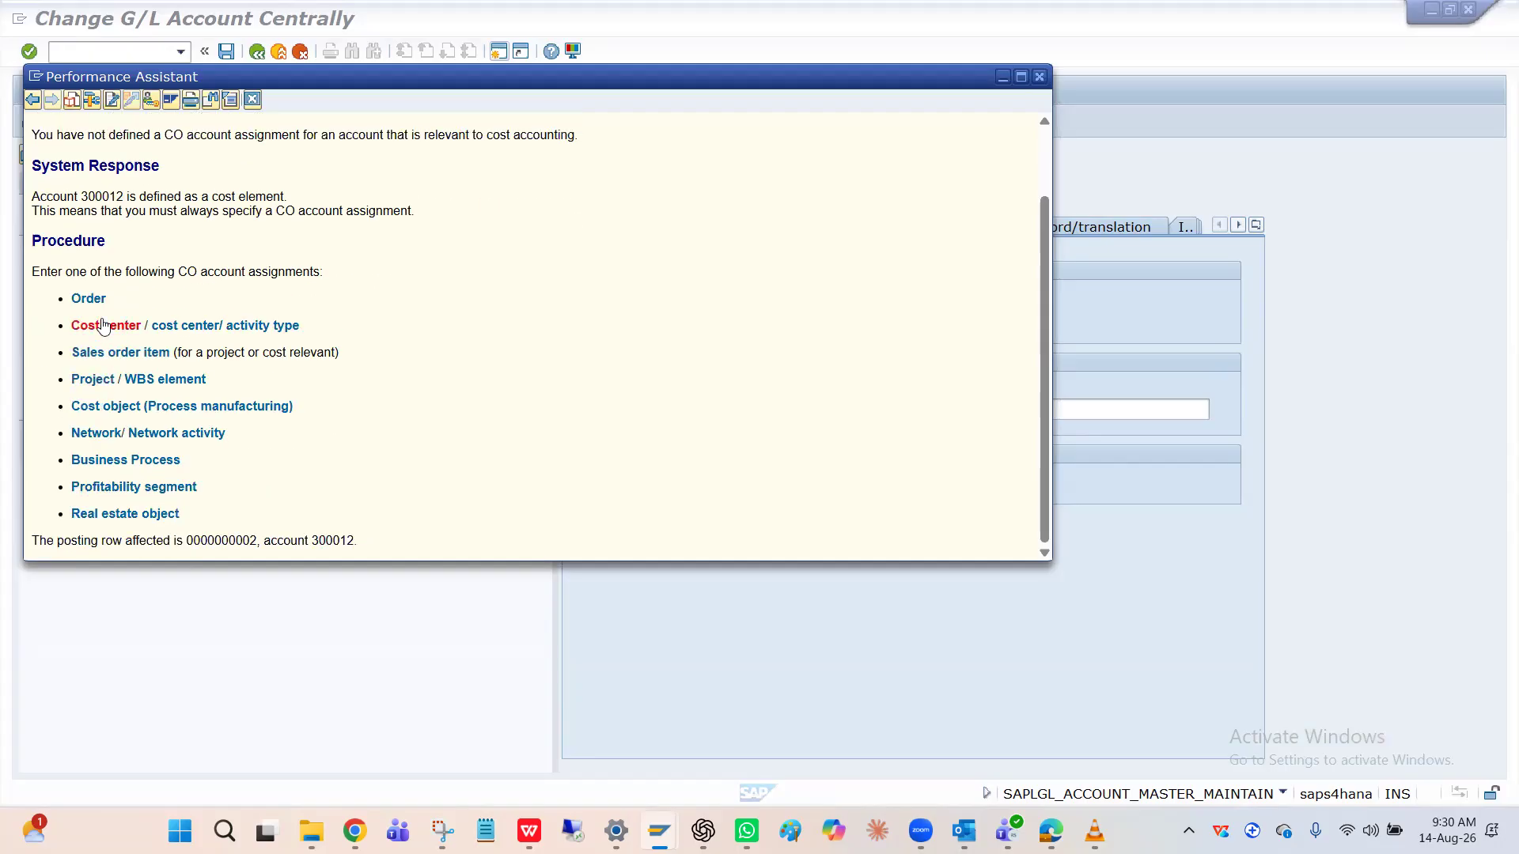
Step: Close the message list of the depreciation test run and return to the posting run's selection screen
{"action": "key", "text": "alt+Tab"}
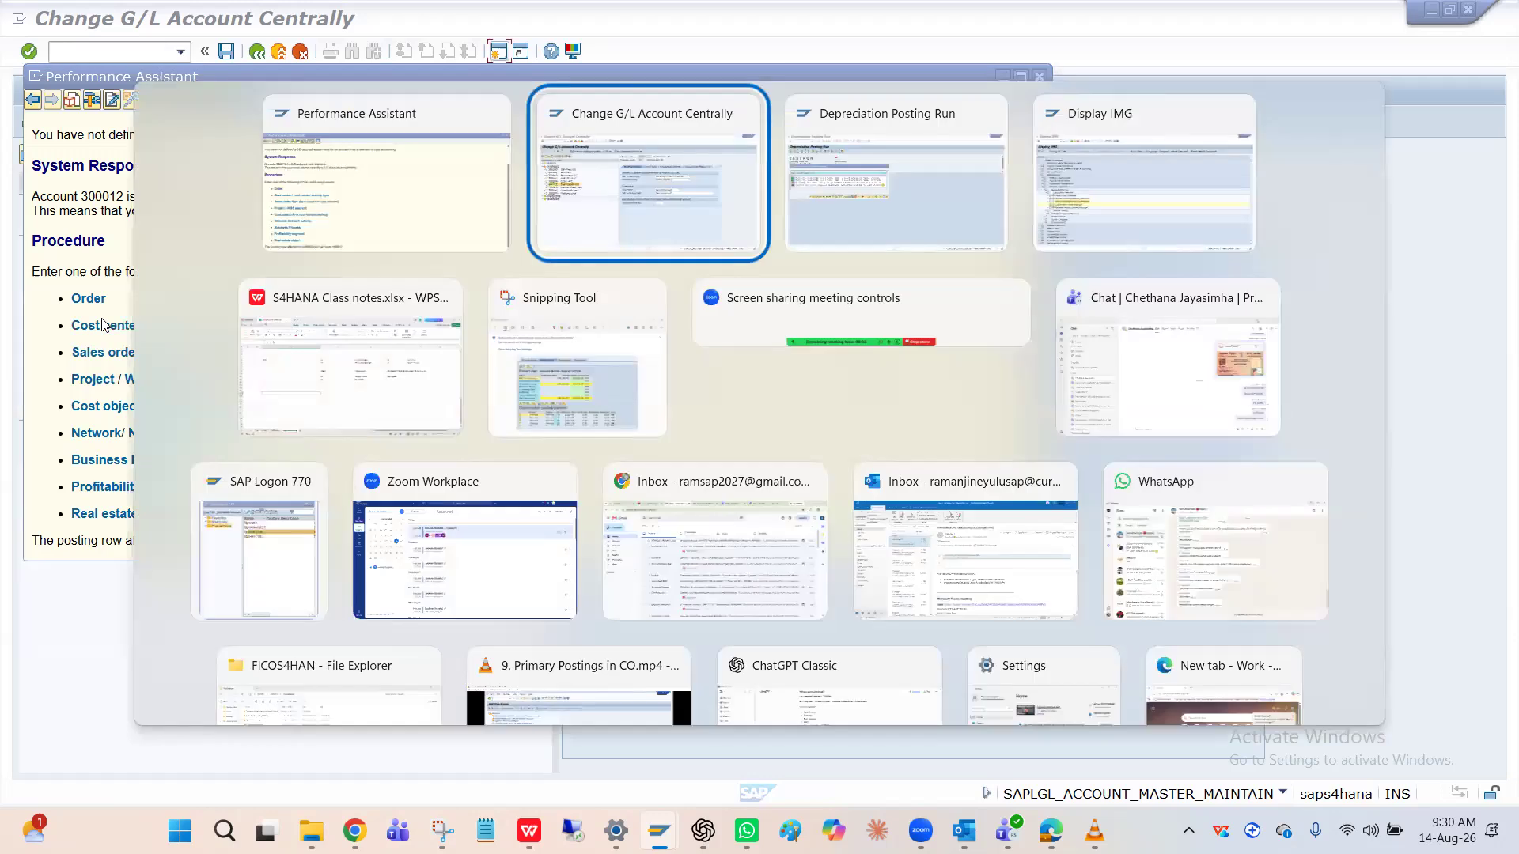
{"action": "key", "text": "alt+Tab"}
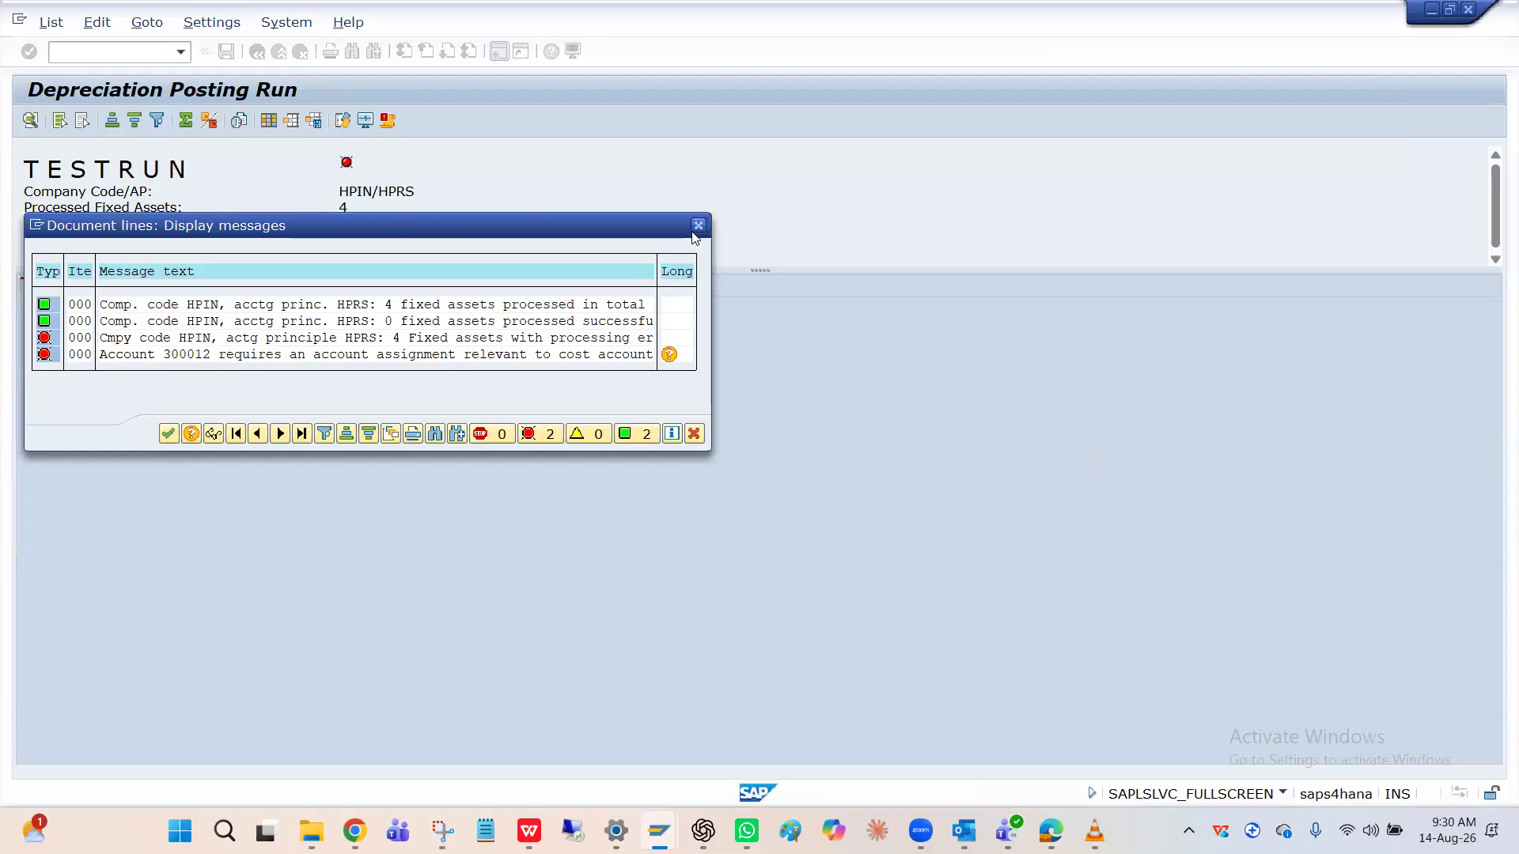
{"action": "left_click", "coordinate": [698, 226]}
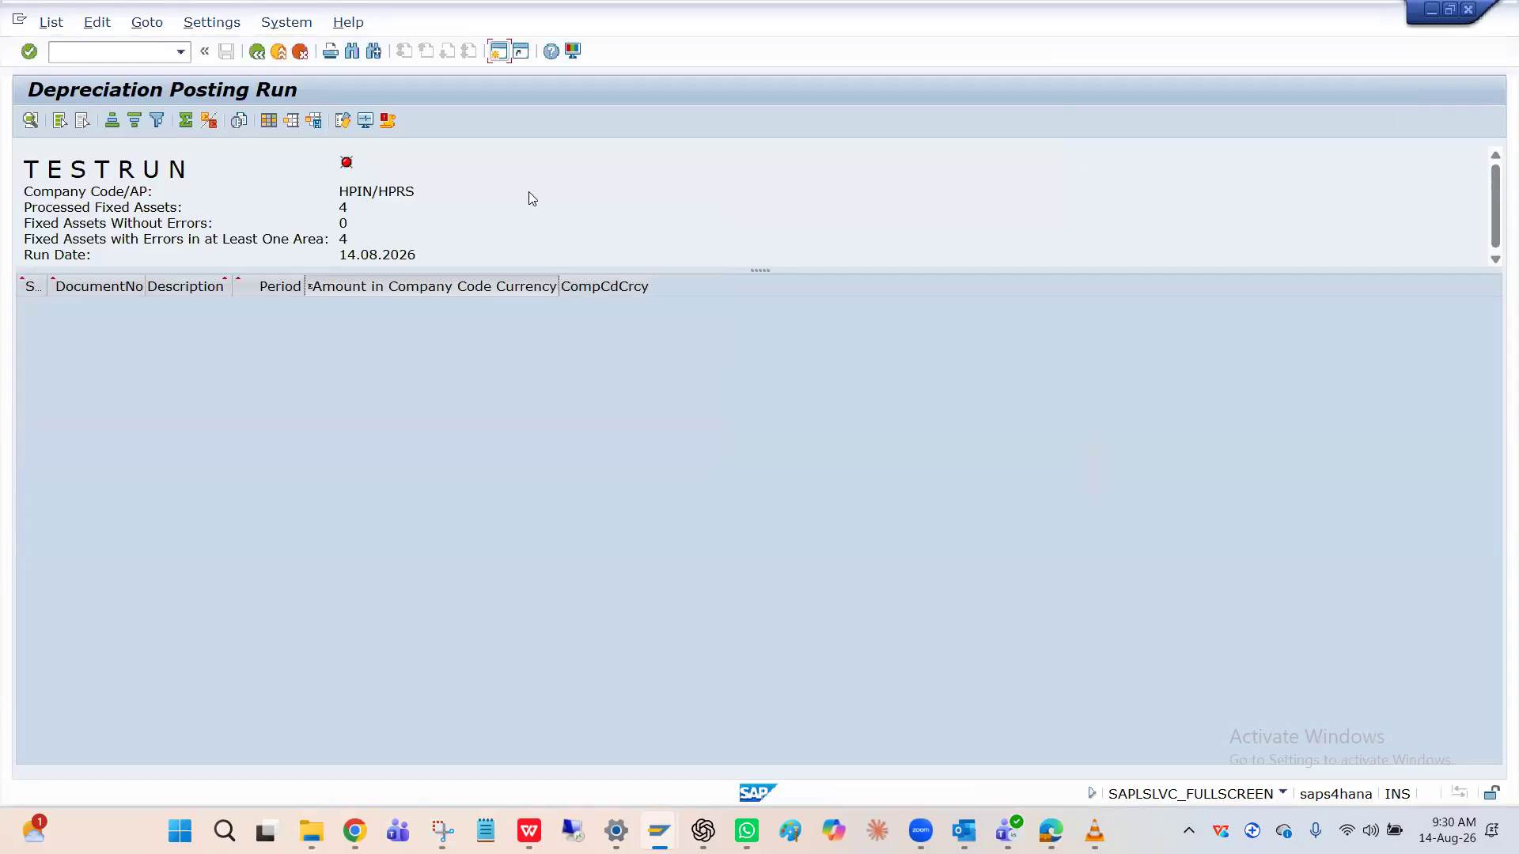
{"action": "left_click", "coordinate": [254, 54]}
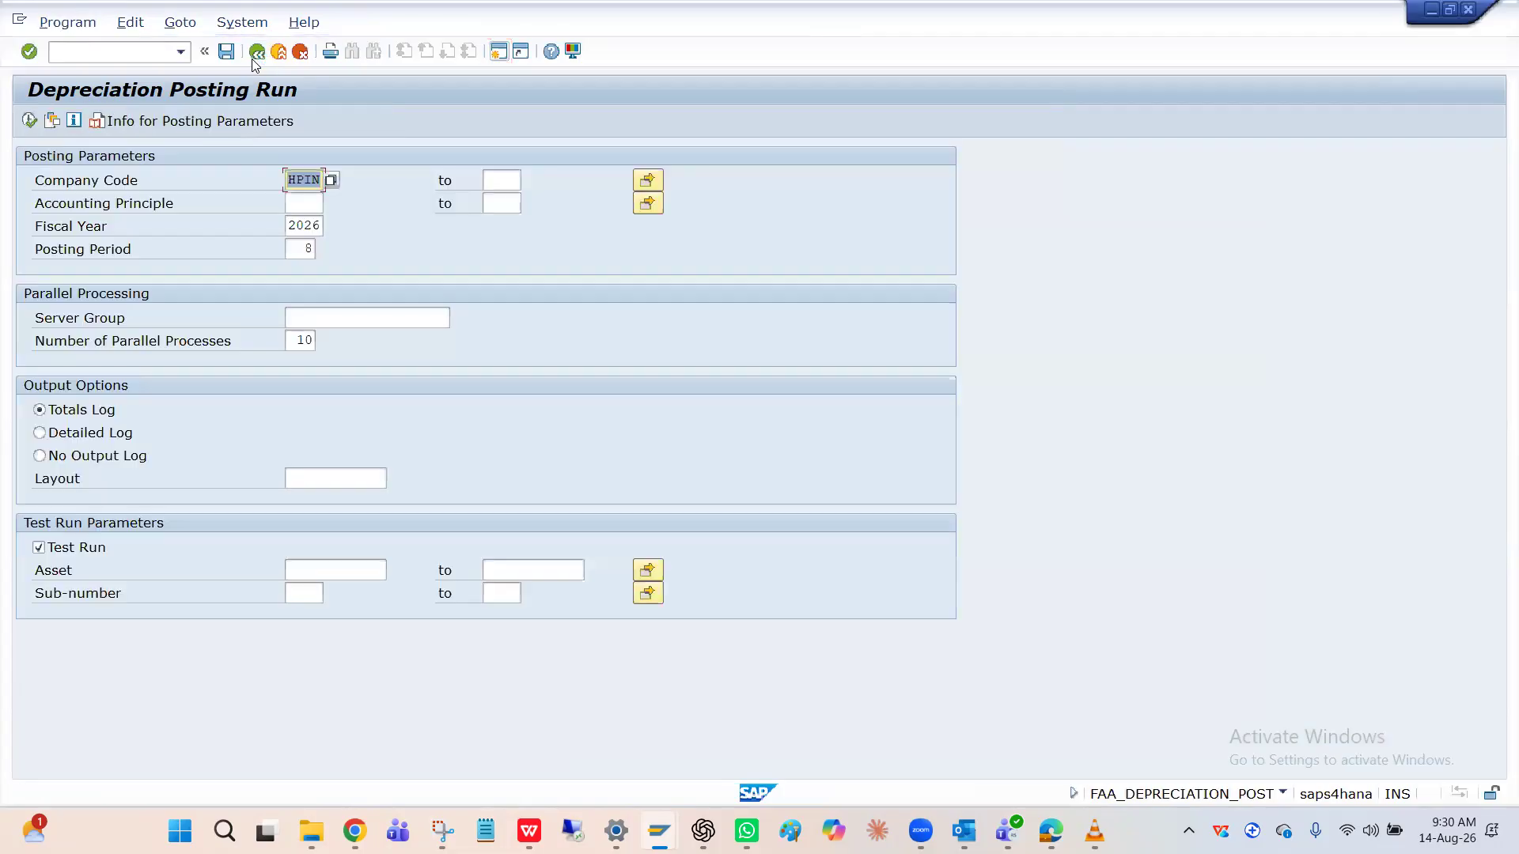
Step: Examine the available cost element categories for account 300012 in its control data and close the list
{"action": "key", "text": "alt+Tab"}
{"action": "key", "text": "Tab"}
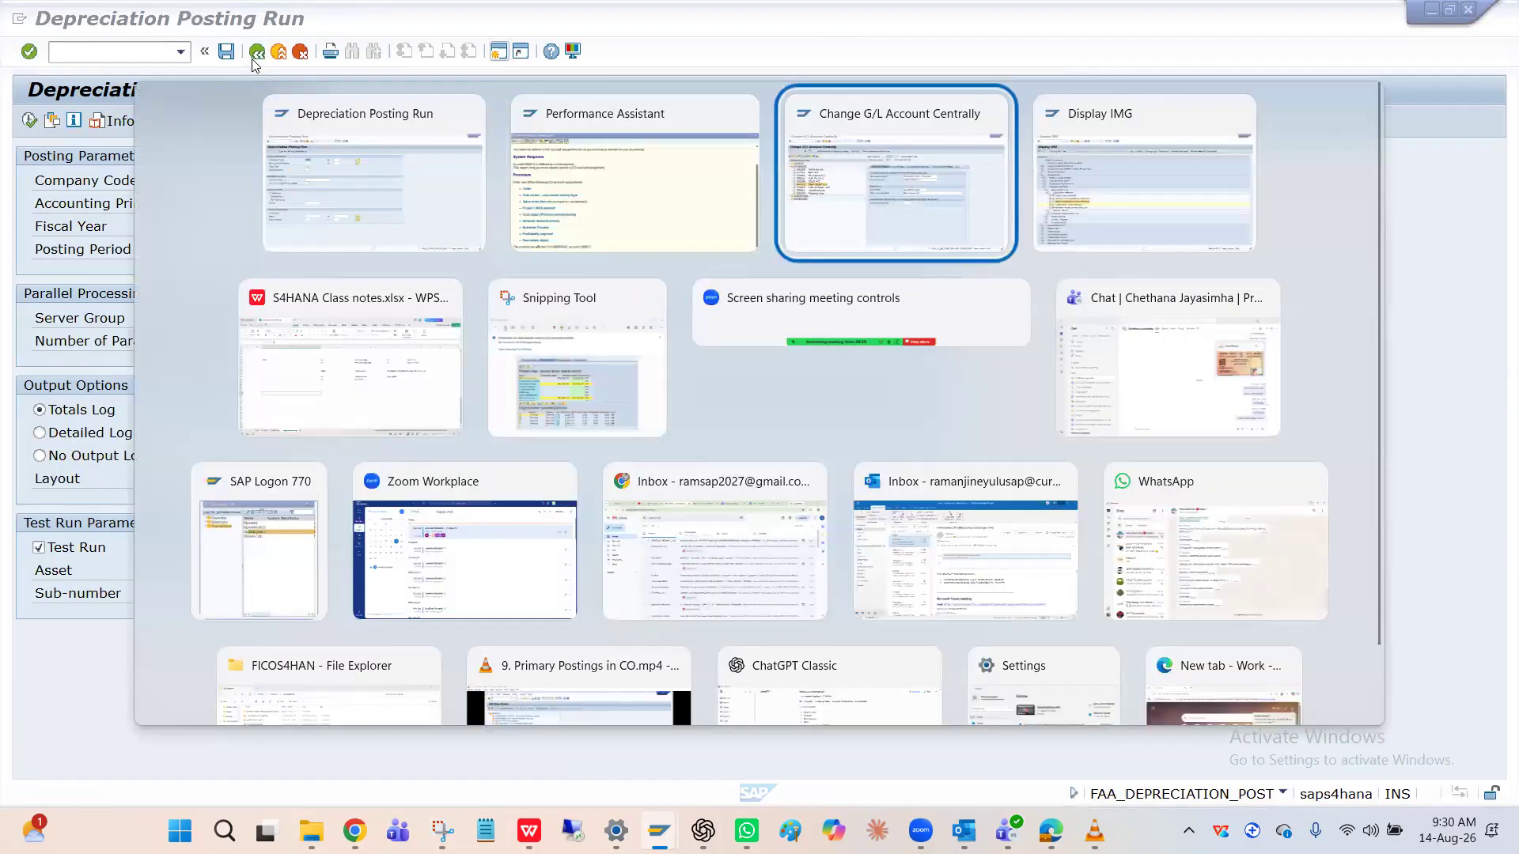
{"action": "left_click", "coordinate": [108, 356]}
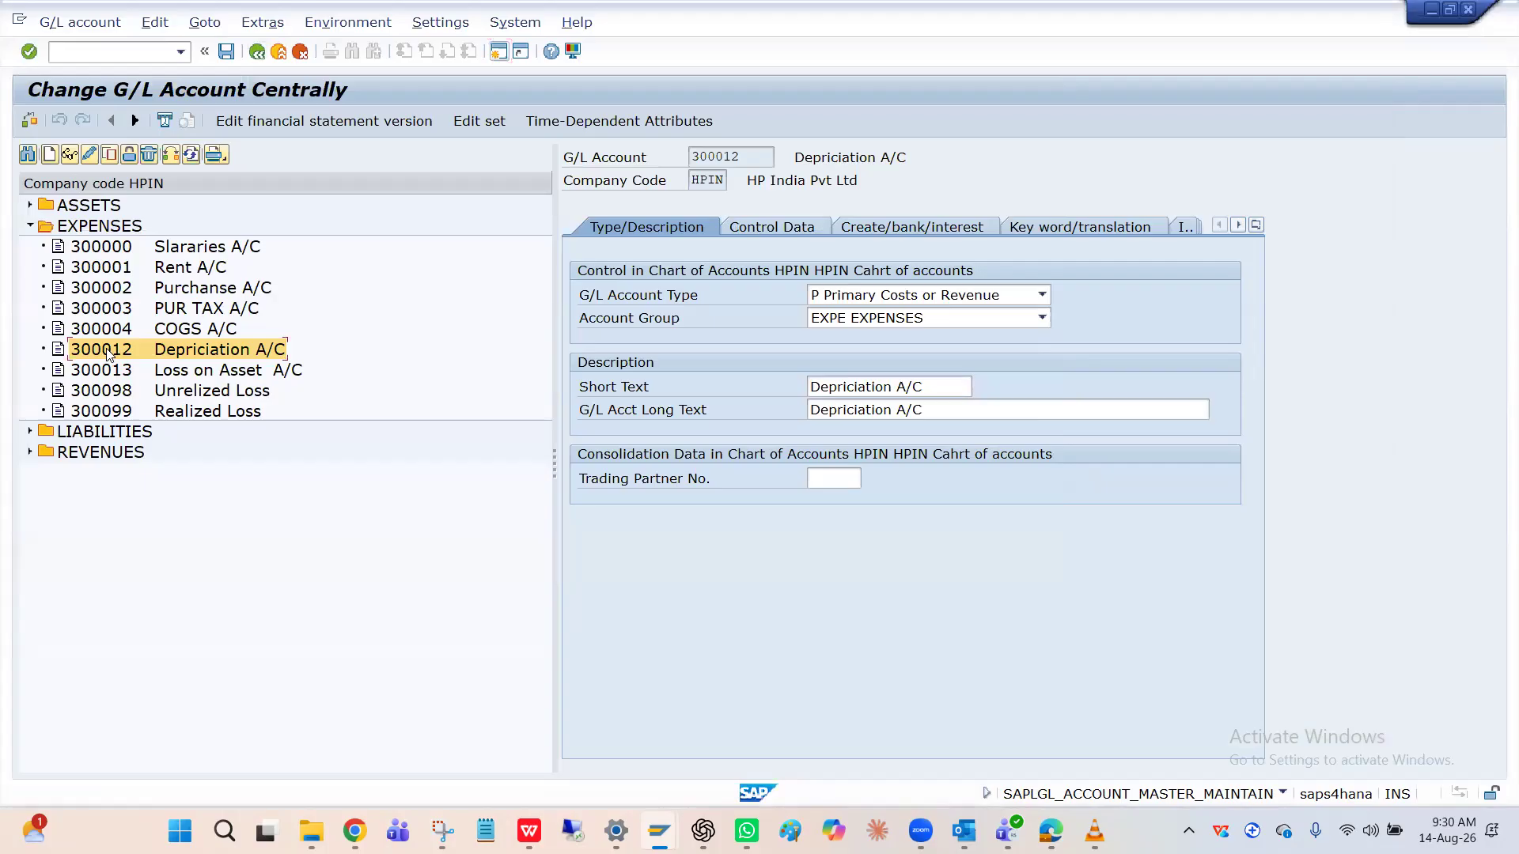
{"action": "left_click", "coordinate": [764, 228]}
{"action": "left_click", "coordinate": [678, 227]}
{"action": "left_click", "coordinate": [753, 226]}
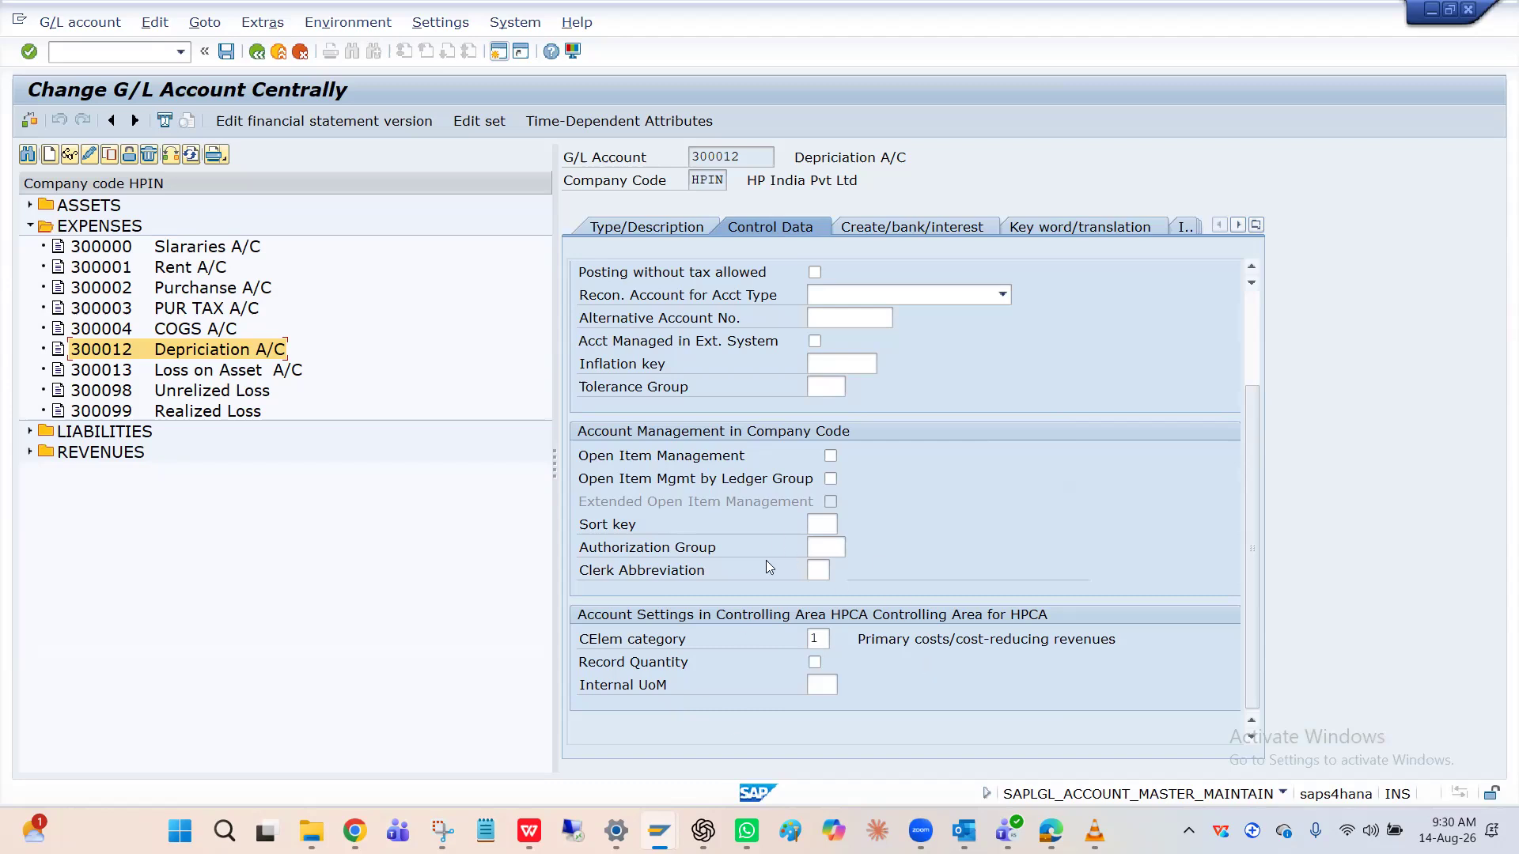
{"action": "left_click", "coordinate": [820, 646]}
{"action": "left_click", "coordinate": [837, 639]}
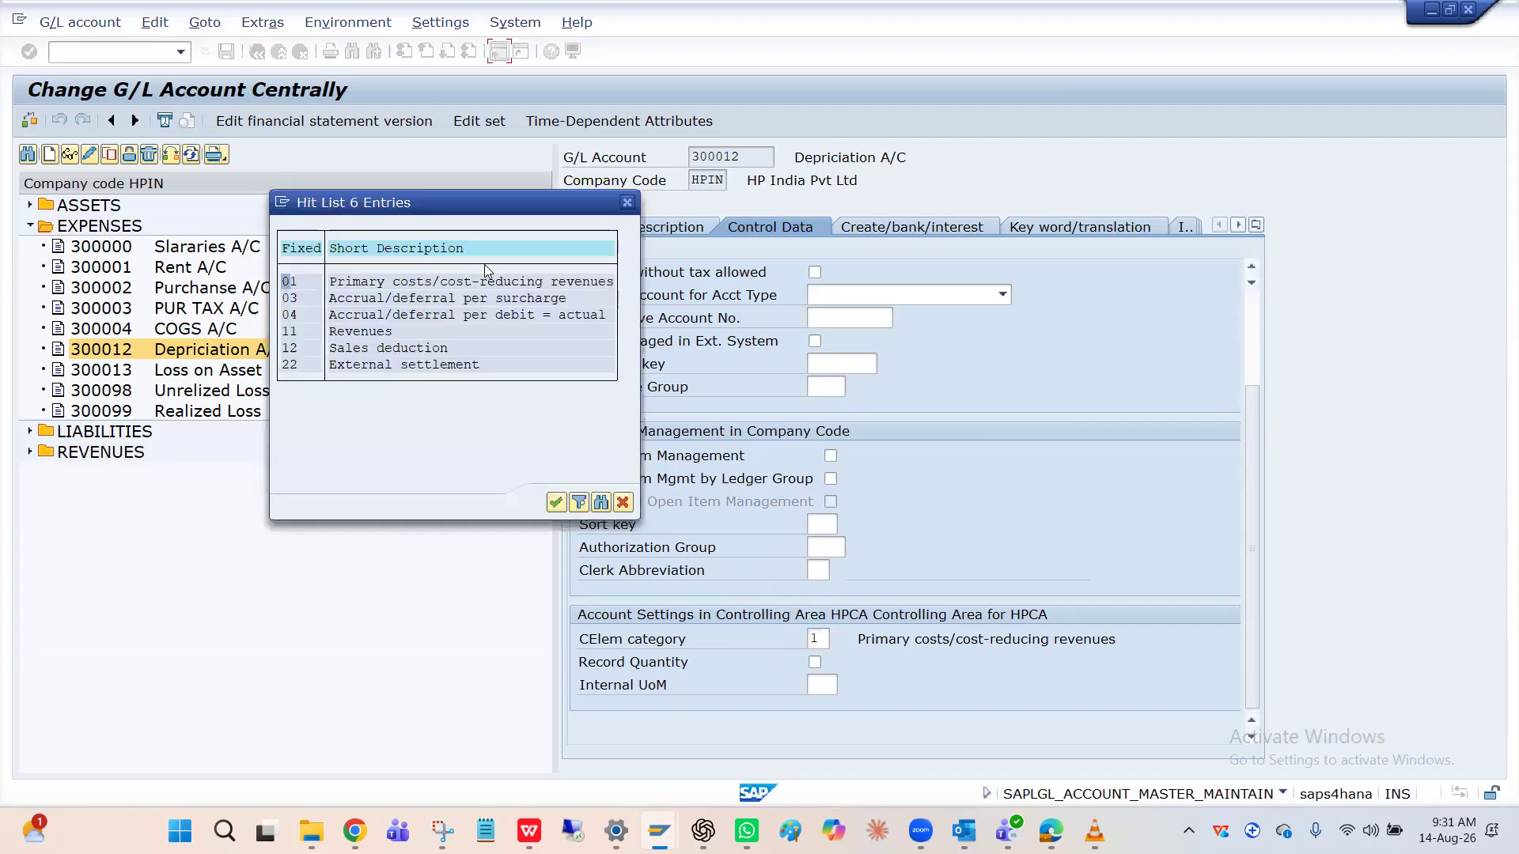
{"action": "left_click", "coordinate": [625, 203]}
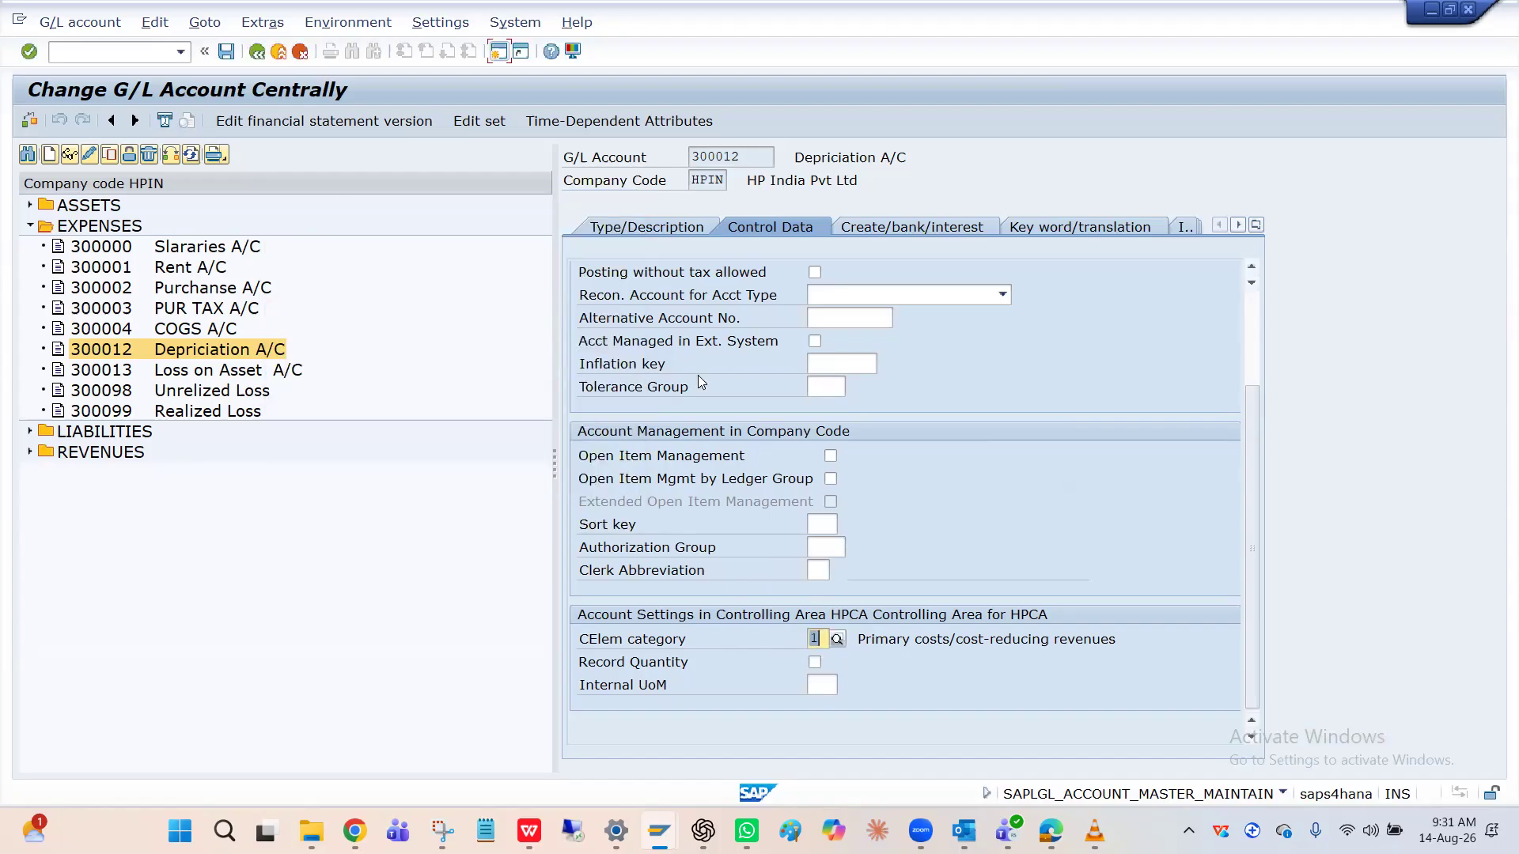
Step: Look through the posting run and IMG sessions and bring up the help text on CO account assignments
{"action": "key", "text": "alt+Tab"}
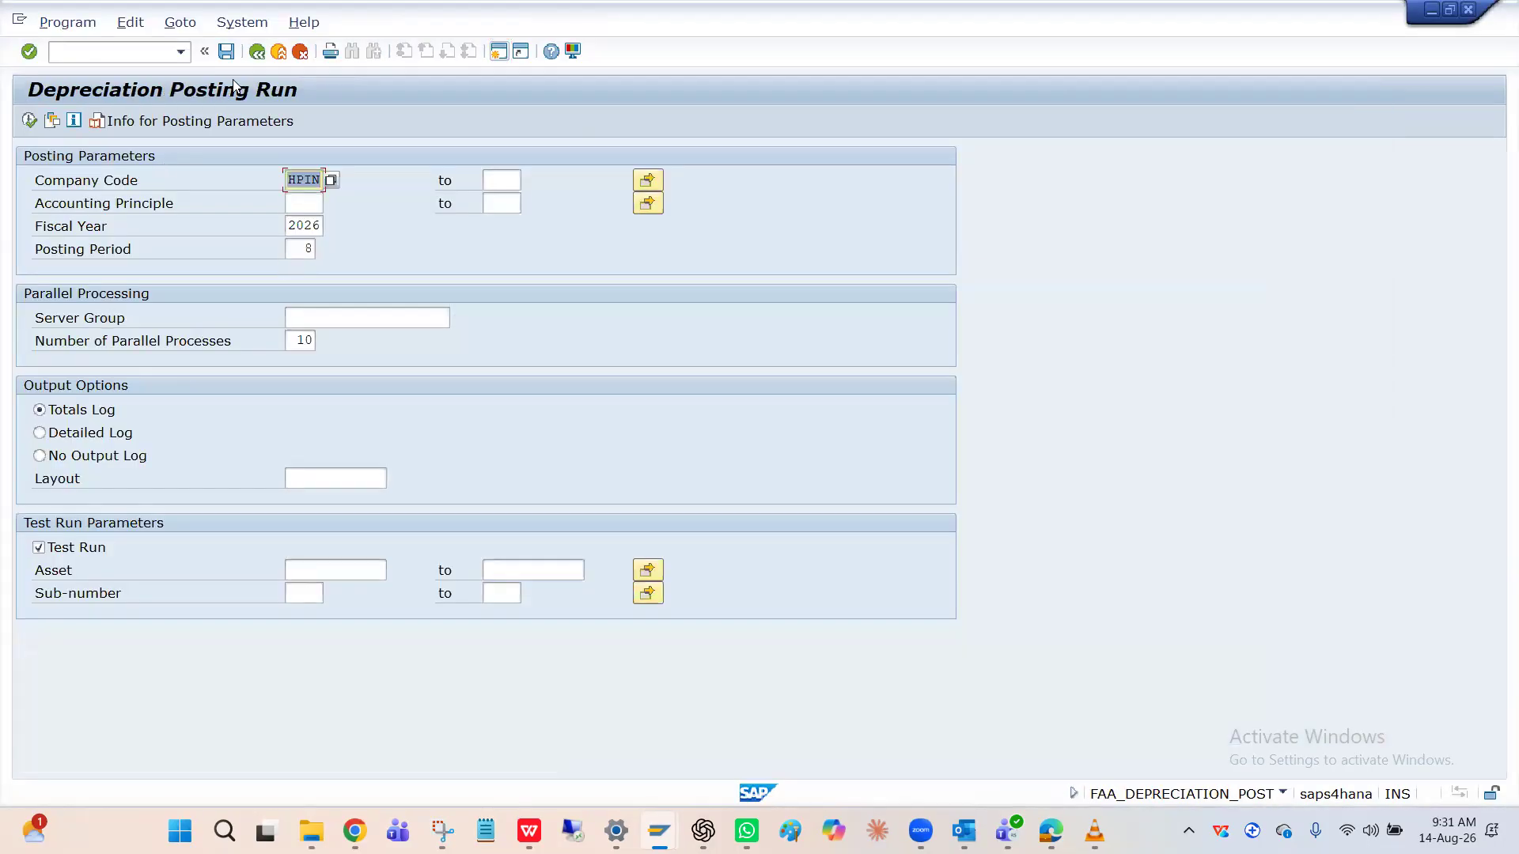
{"action": "key", "text": "alt+Tab"}
{"action": "key", "text": "alt+Tab"}
{"action": "key", "text": "alt+Tab"}
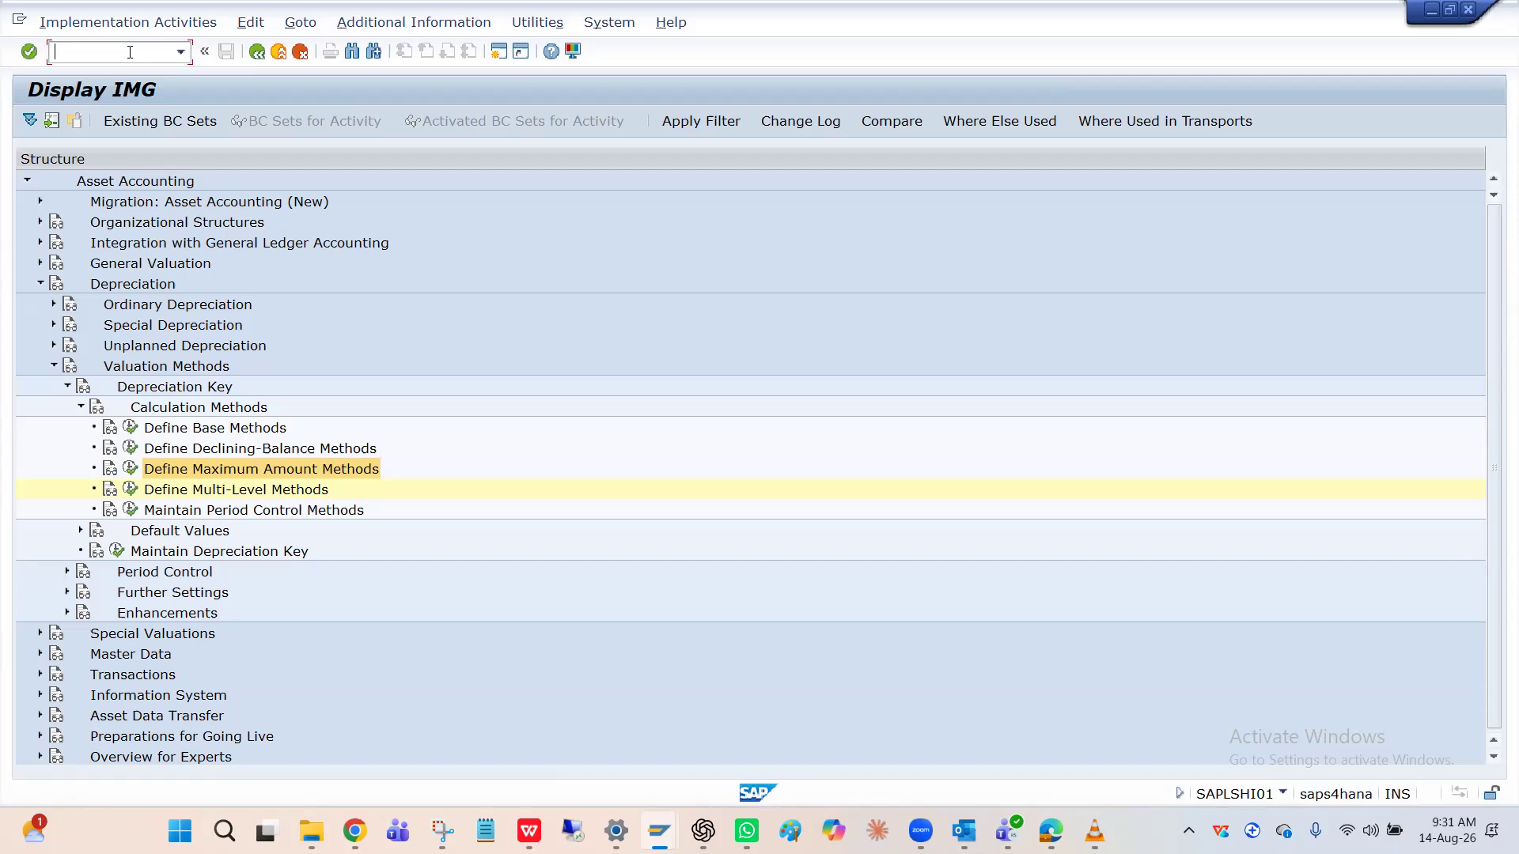
{"action": "key", "text": "alt+Tab"}
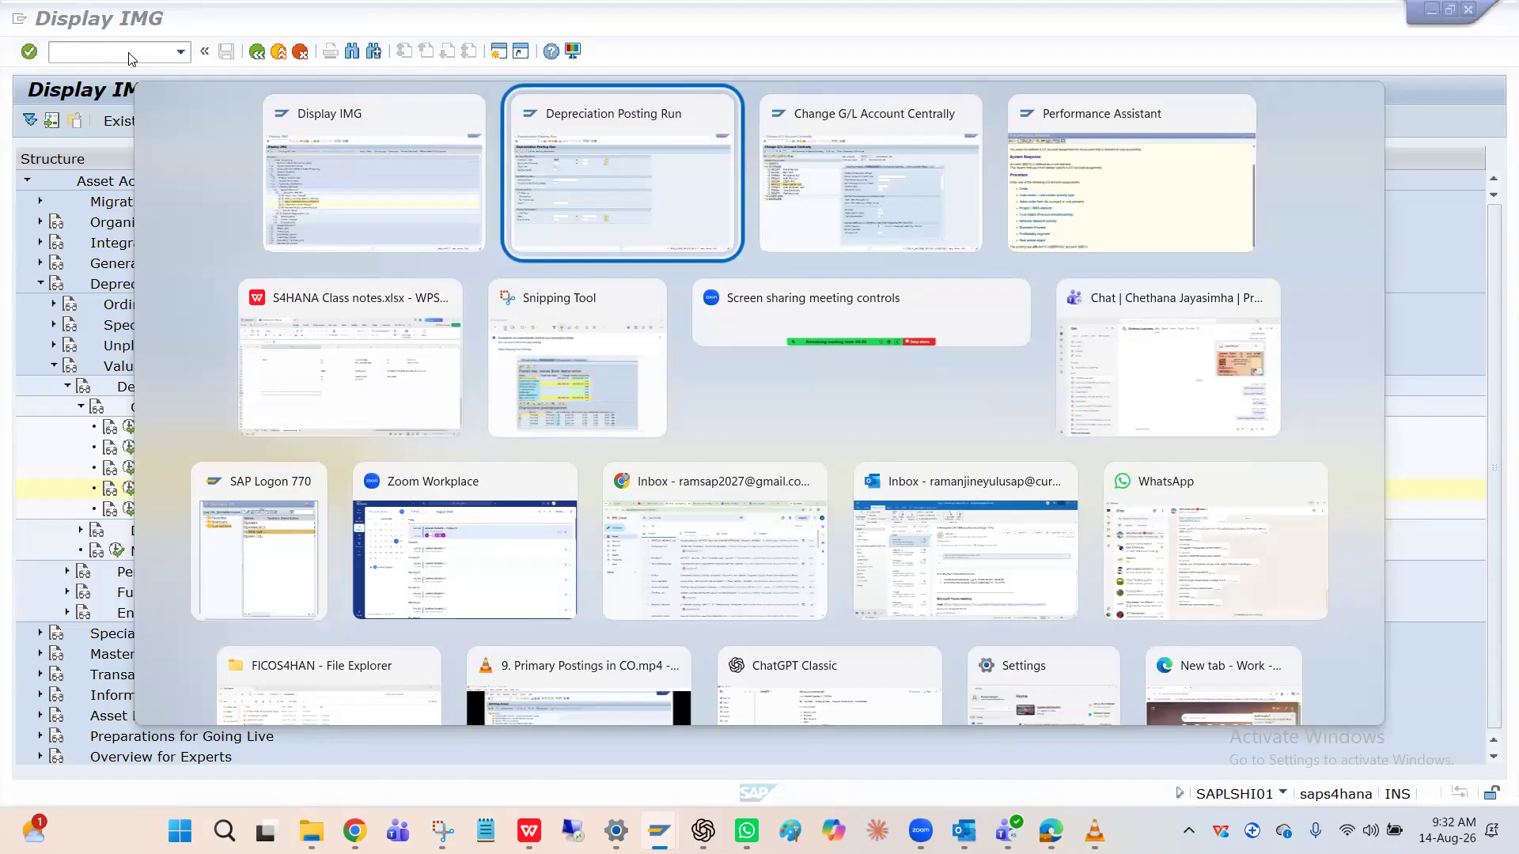
{"action": "key", "text": "alt+Tab"}
{"action": "key", "text": "alt+Tab"}
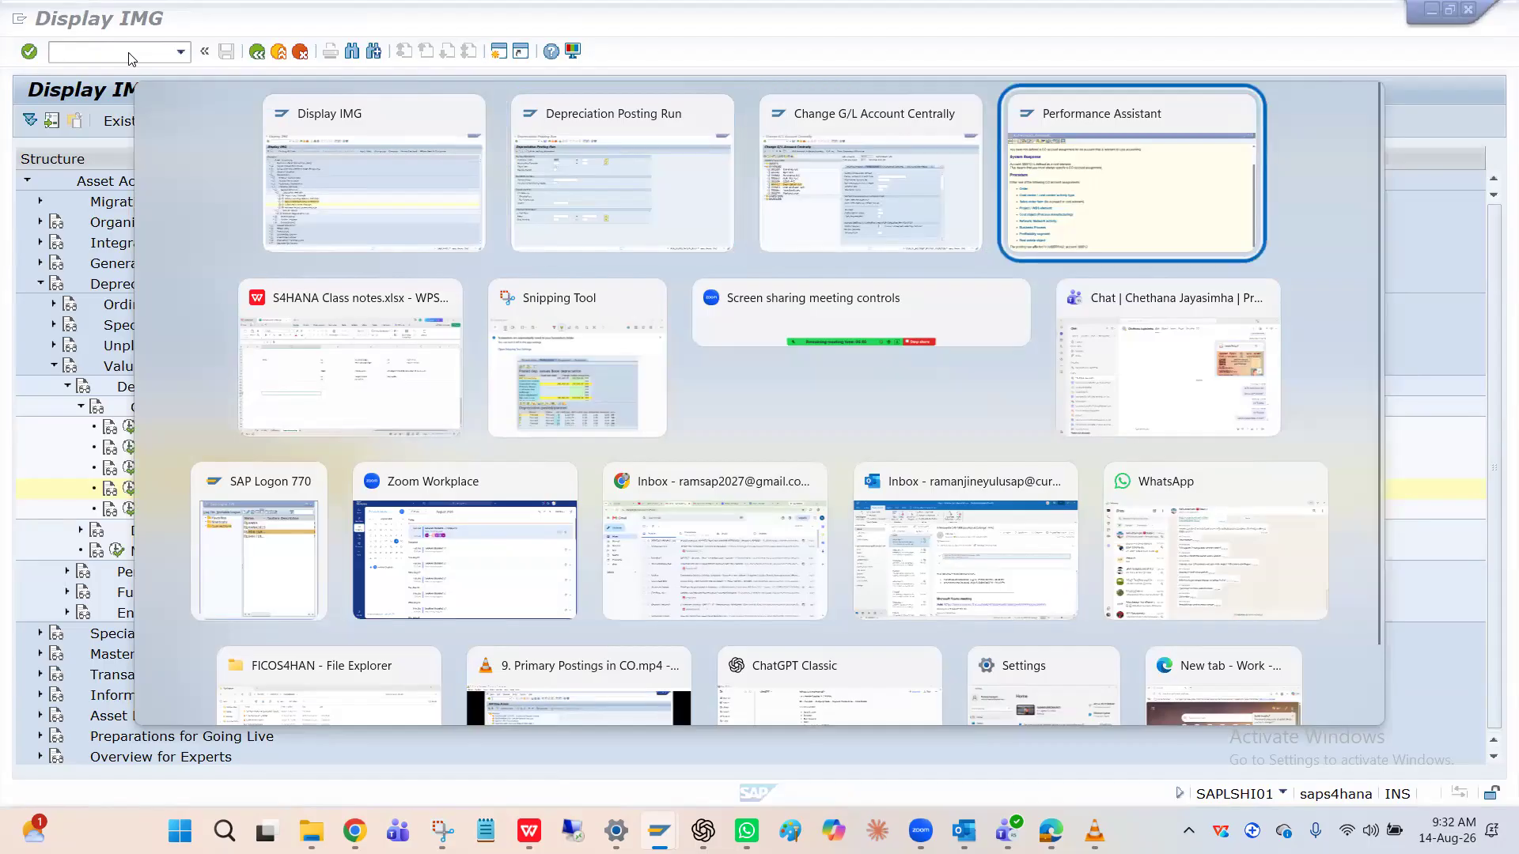
{"action": "left_click", "coordinate": [251, 104]}
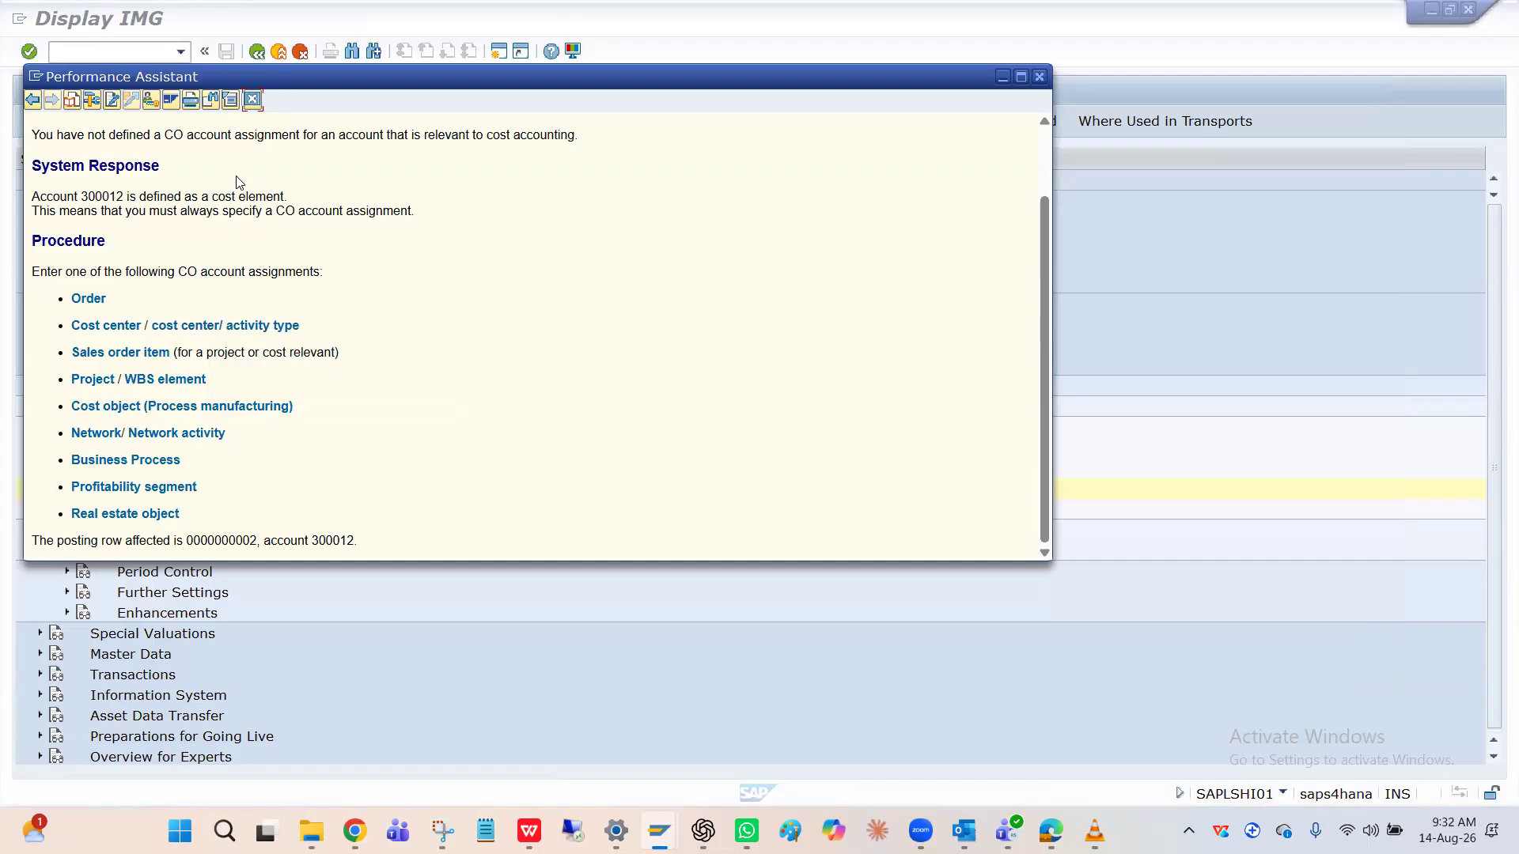
Step: Capture the Performance Assistant help text in a new screenshot with Snipping Tool
{"action": "left_click", "coordinate": [443, 831]}
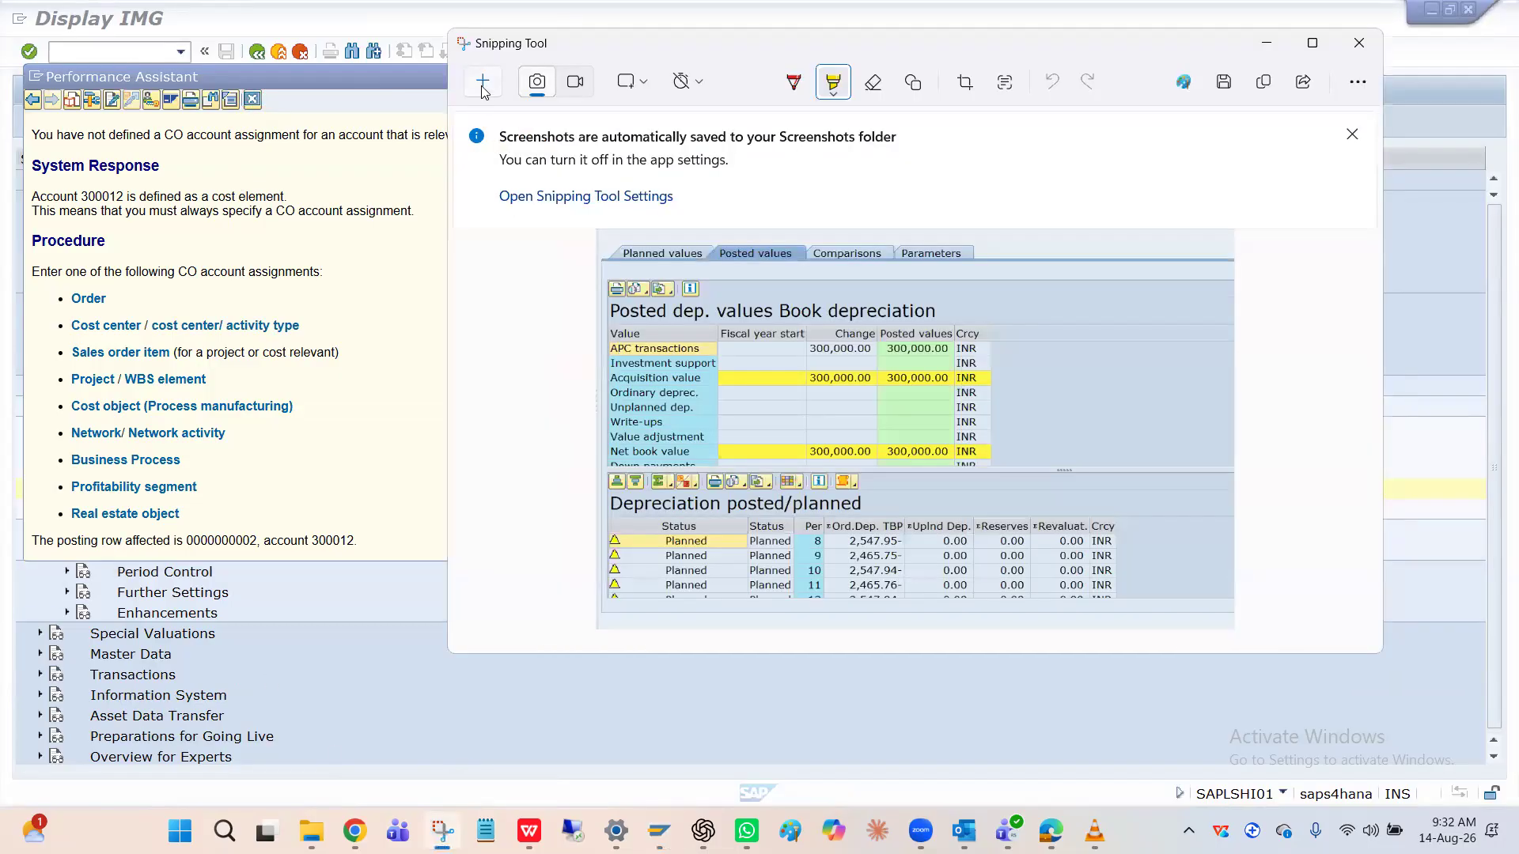
{"action": "key", "text": "ctrl+n"}
{"action": "left_click_drag", "start_coordinate": [17, 61], "coordinate": [1114, 605]}
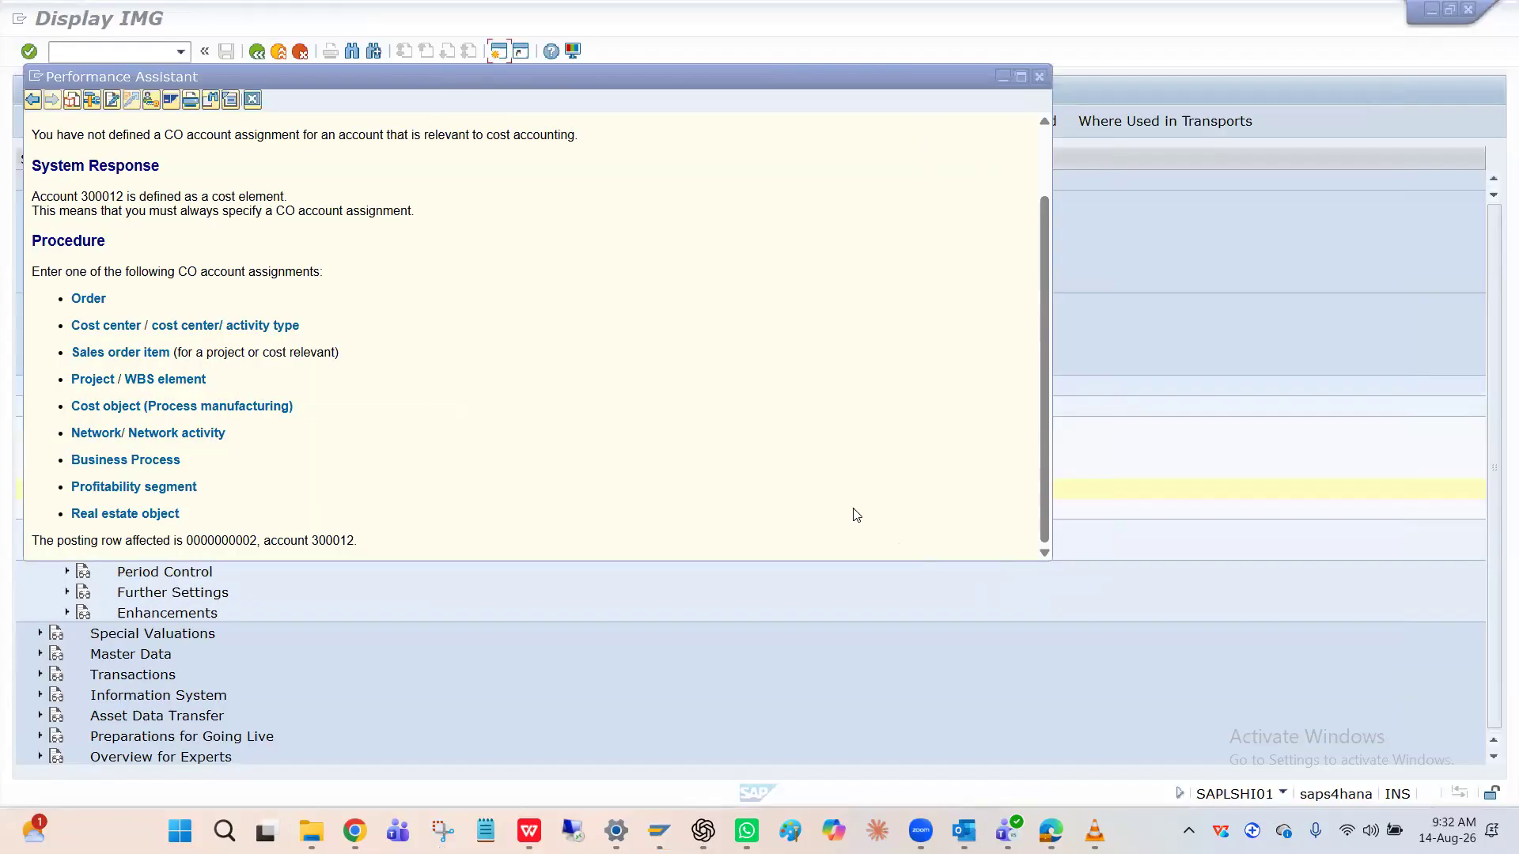
{"action": "left_click", "coordinate": [288, 74]}
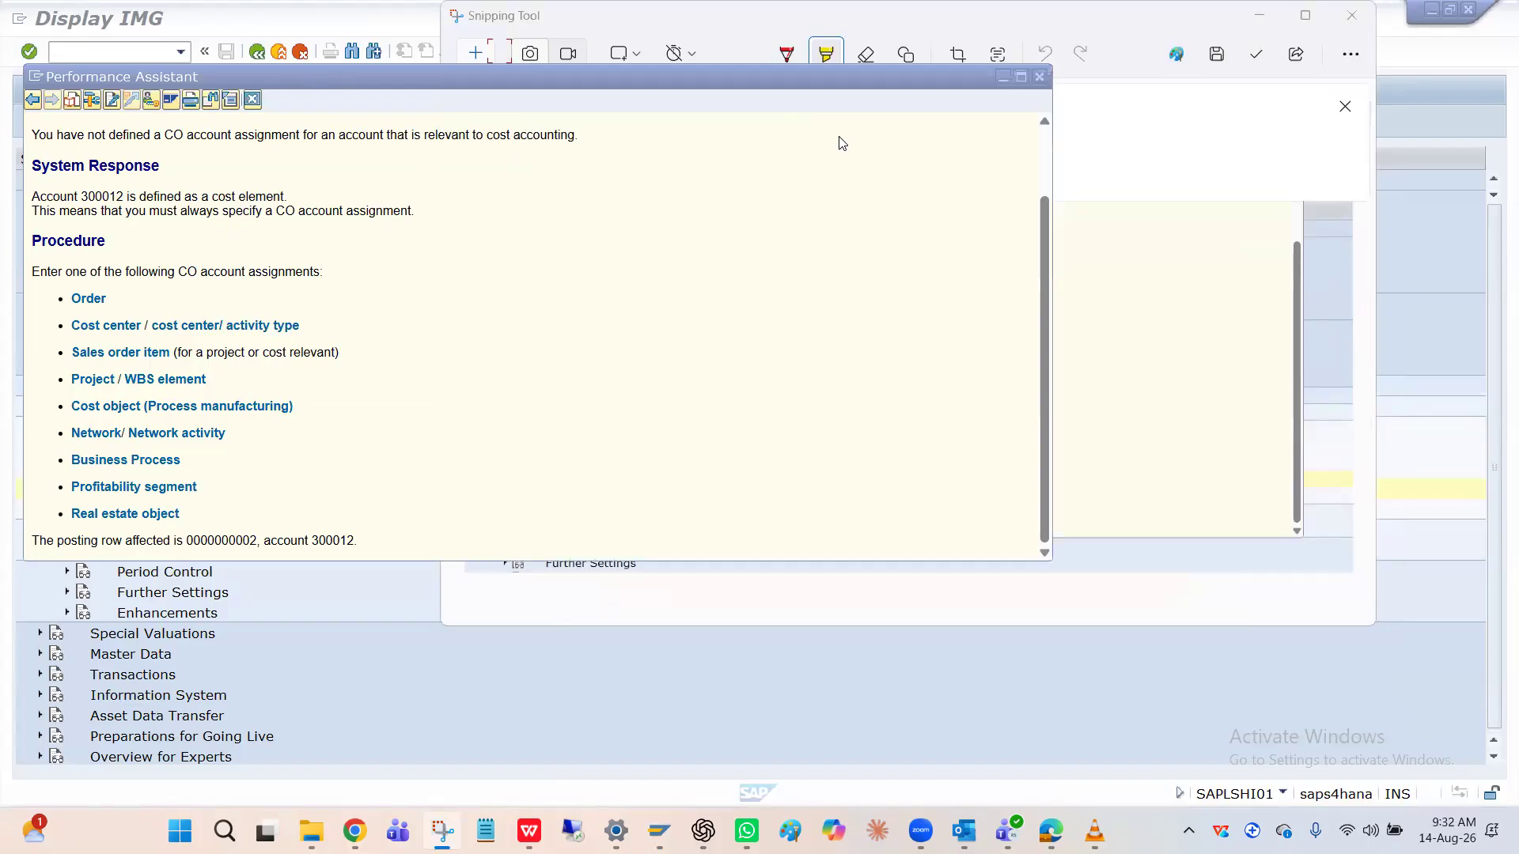
{"action": "left_click", "coordinate": [980, 111]}
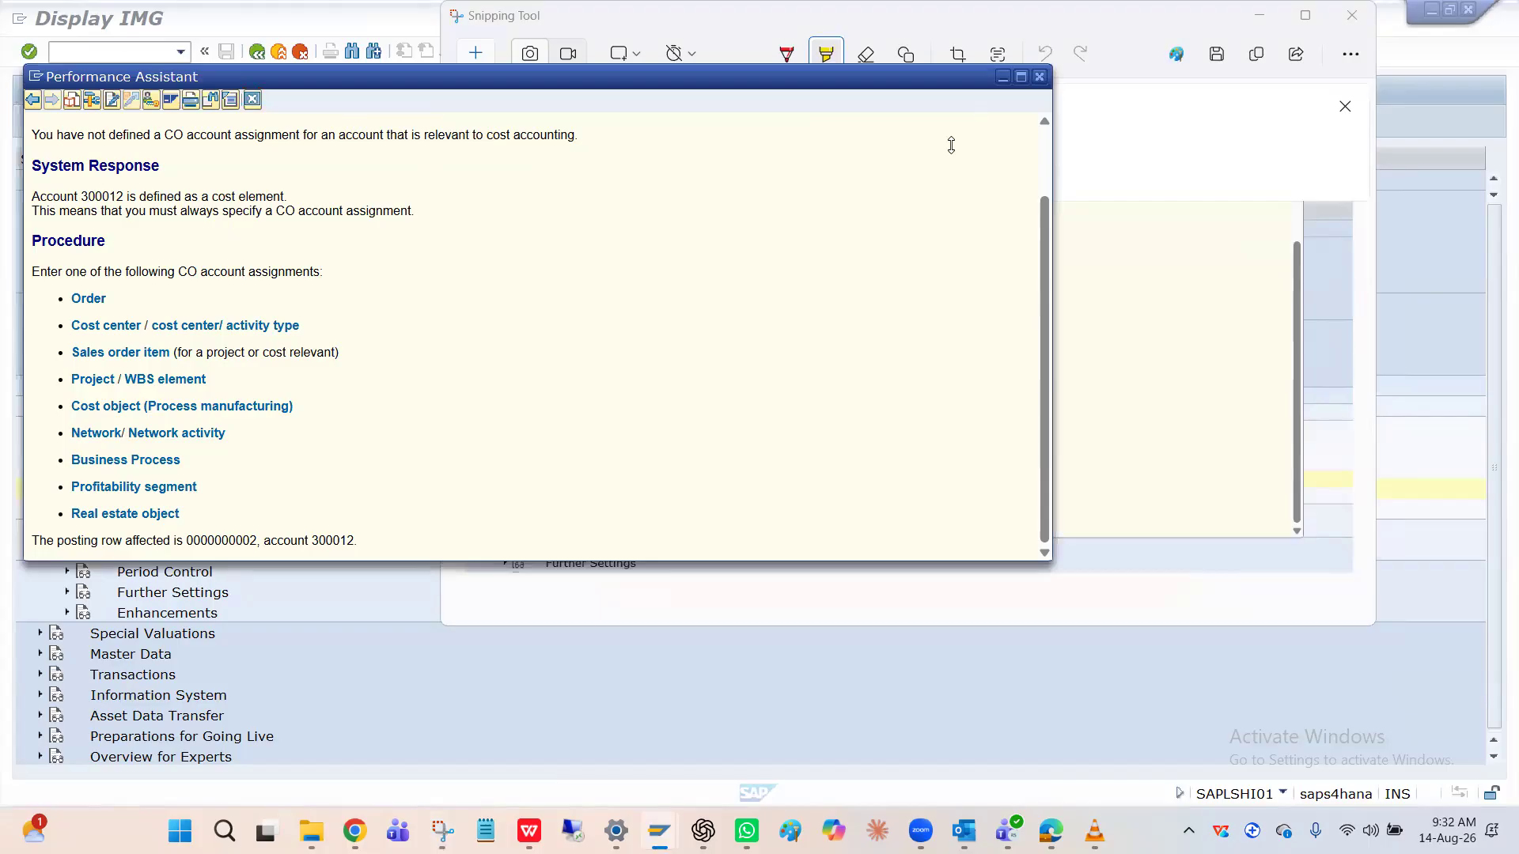
{"action": "left_click_drag", "start_coordinate": [949, 79], "coordinate": [933, 317]}
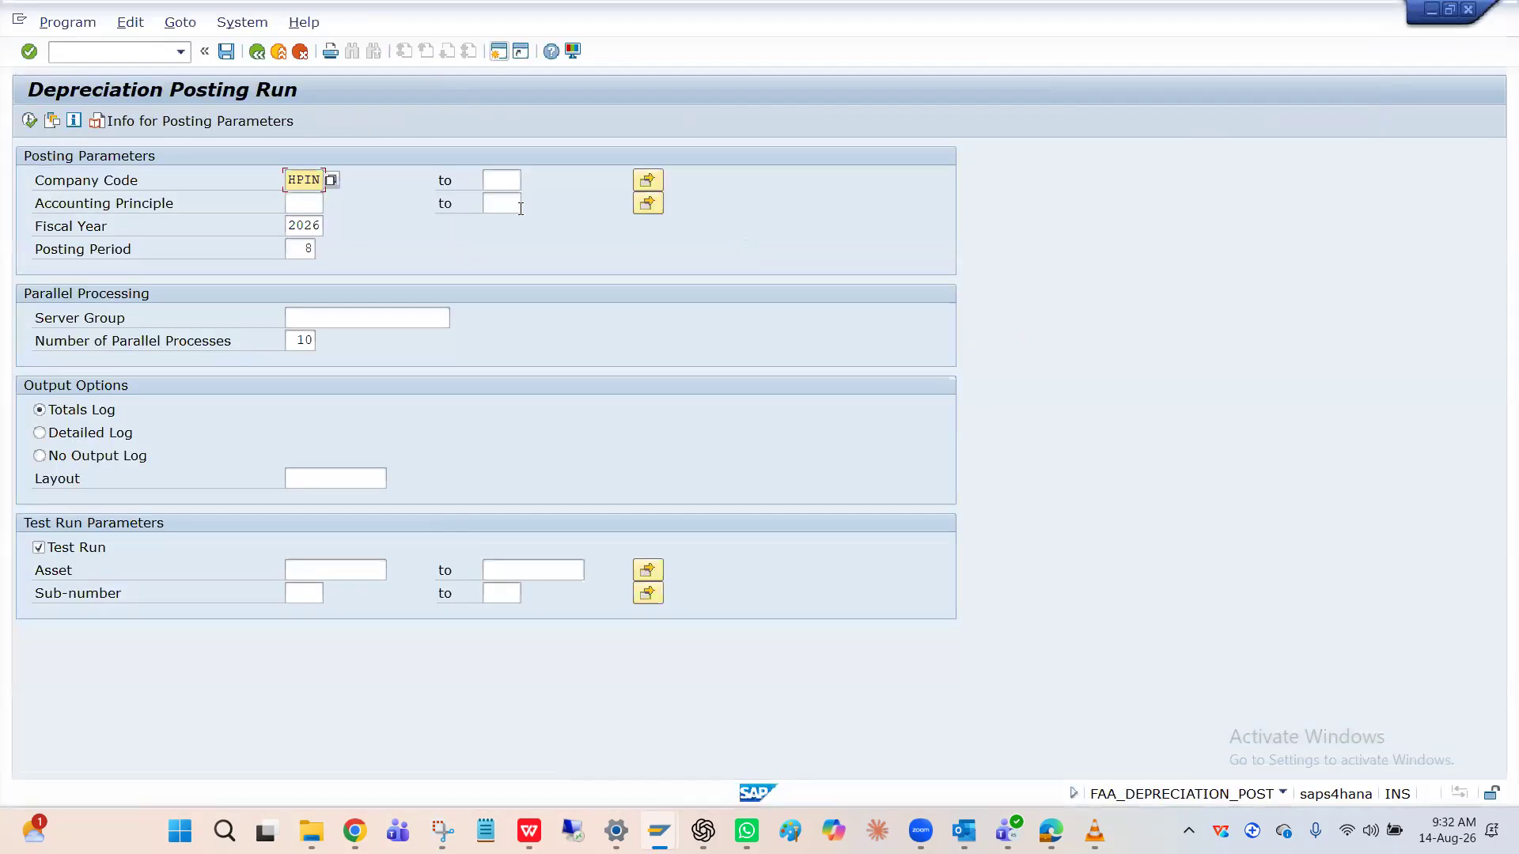
Step: Switch back to the G/L account session and show account 300012's type and description data
{"action": "key", "text": "alt+Tab"}
{"action": "key", "text": "alt+Tab"}
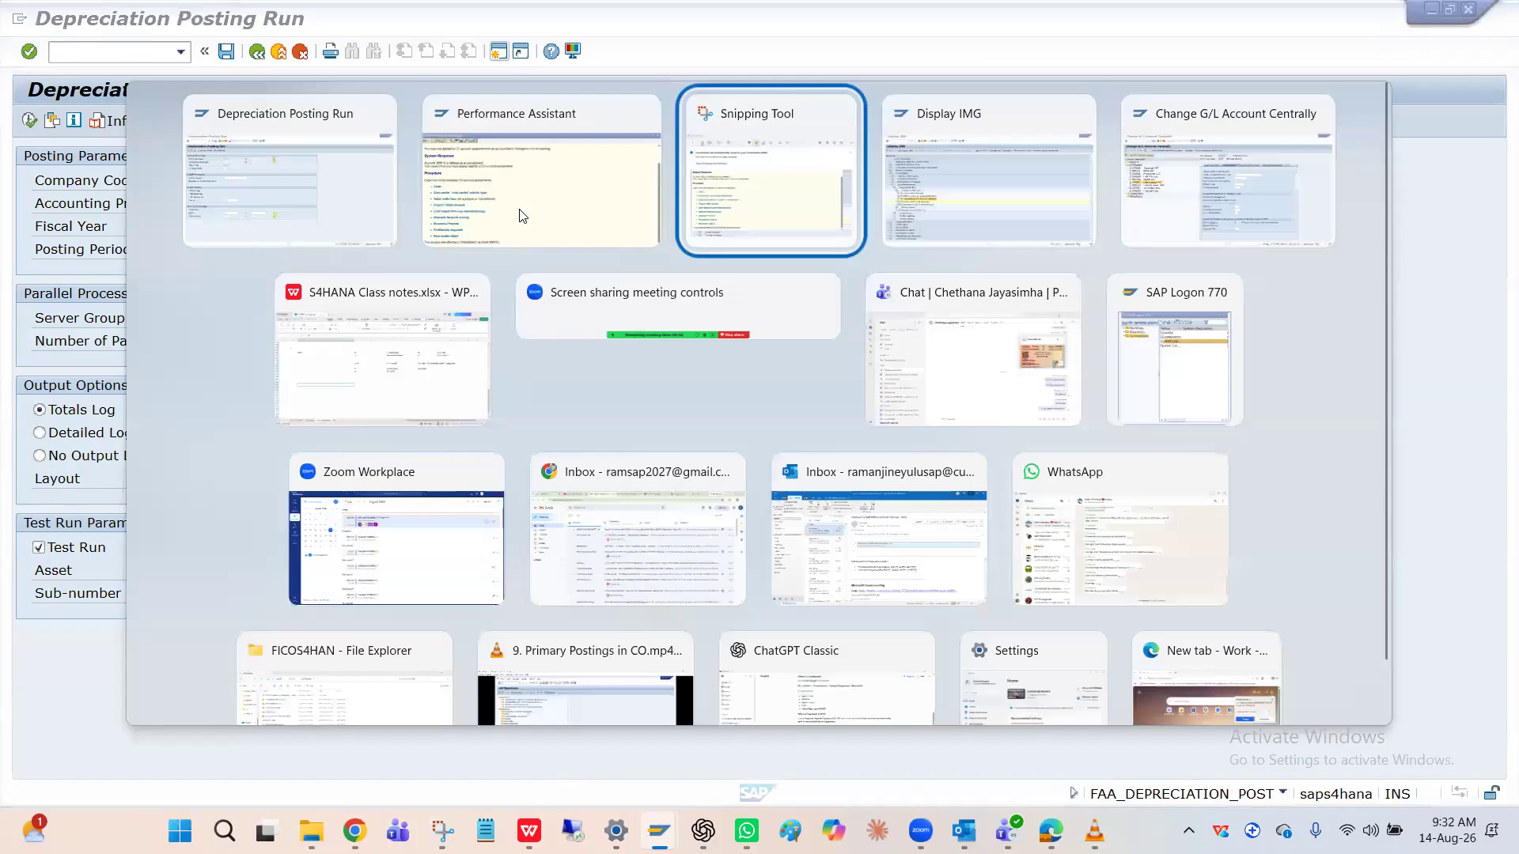
{"action": "key", "text": "alt+Tab"}
{"action": "key", "text": "alt+Tab"}
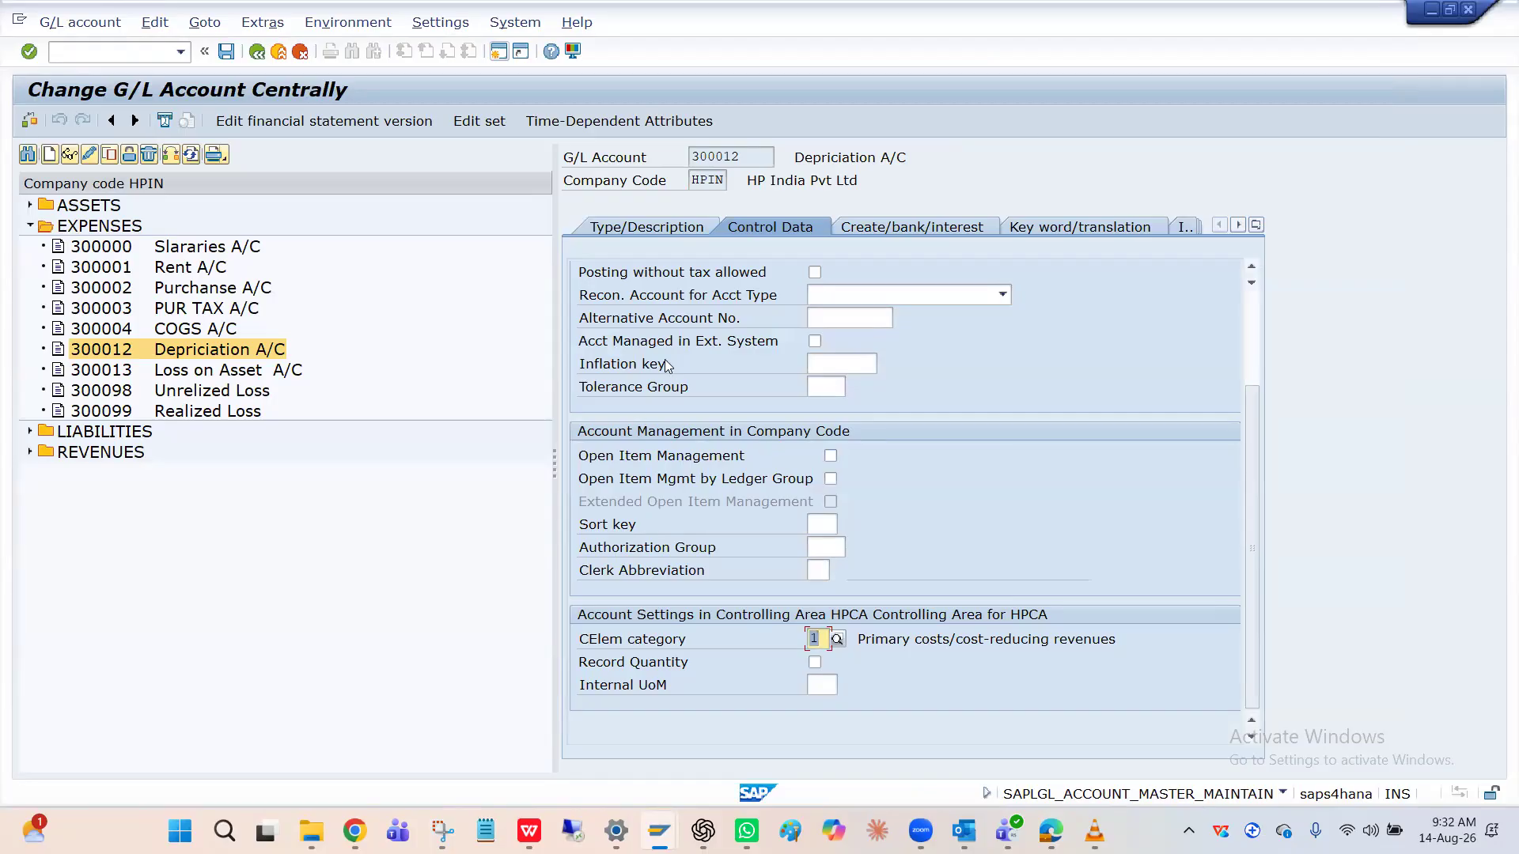
{"action": "left_click", "coordinate": [657, 233]}
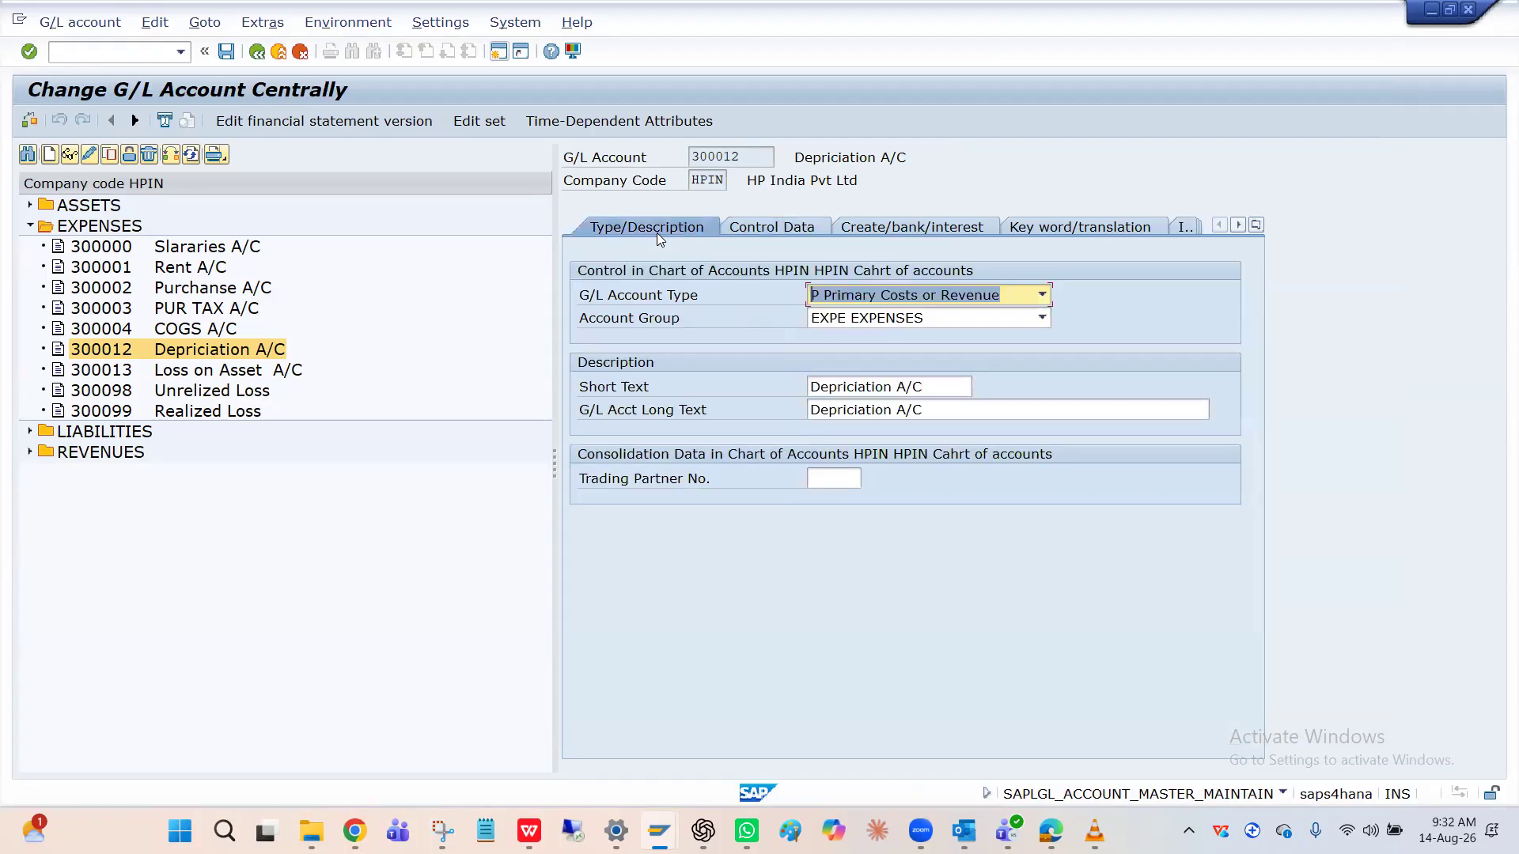
Step: Look through account 300012's document creation and keyword/translation data, then return to its control data
{"action": "left_click", "coordinate": [772, 231]}
{"action": "left_click", "coordinate": [929, 227]}
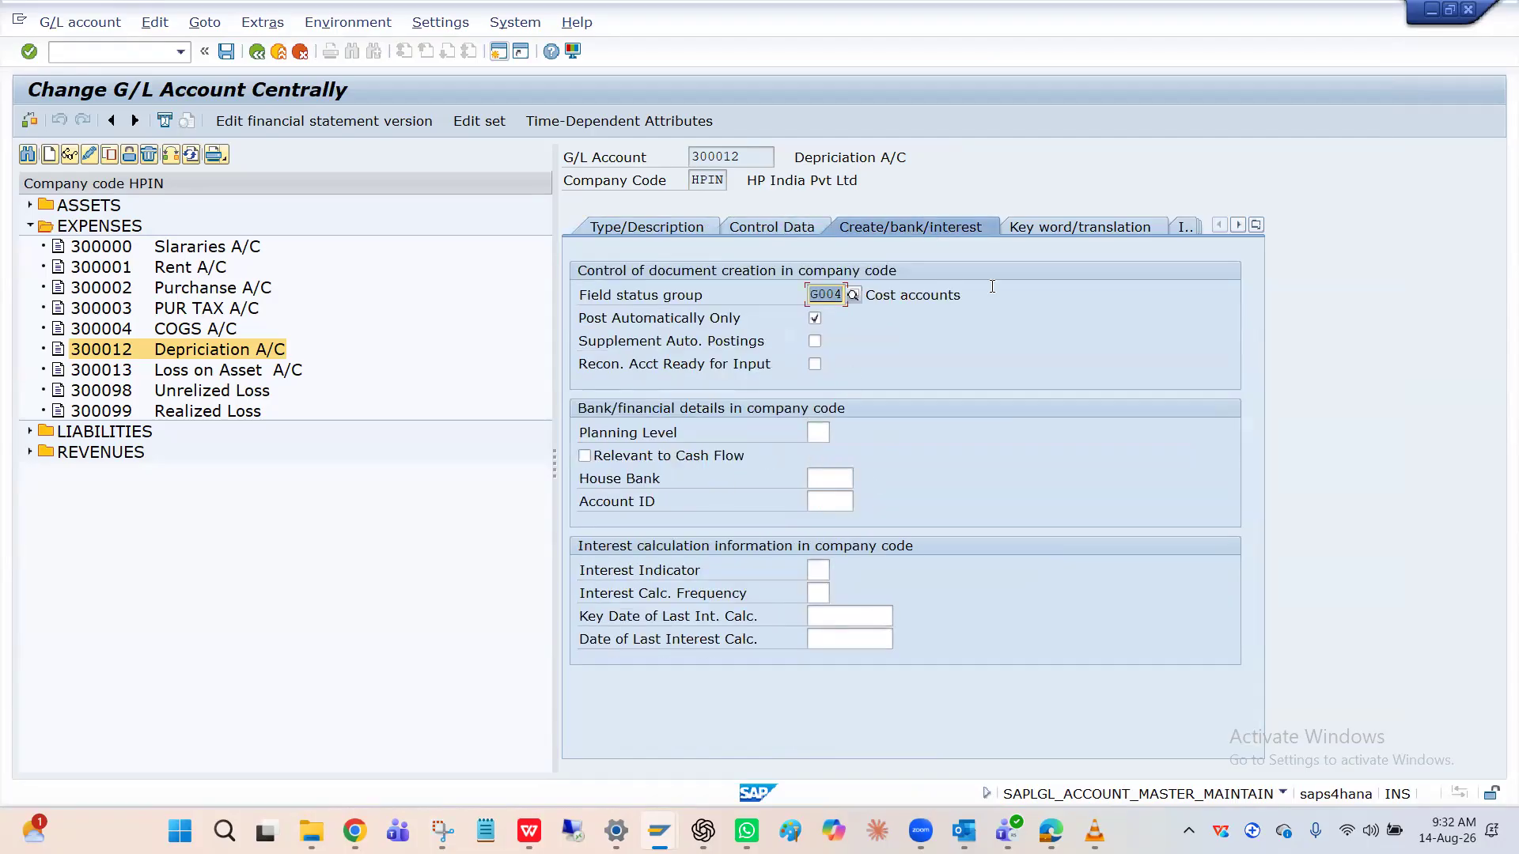
{"action": "left_click", "coordinate": [1077, 229]}
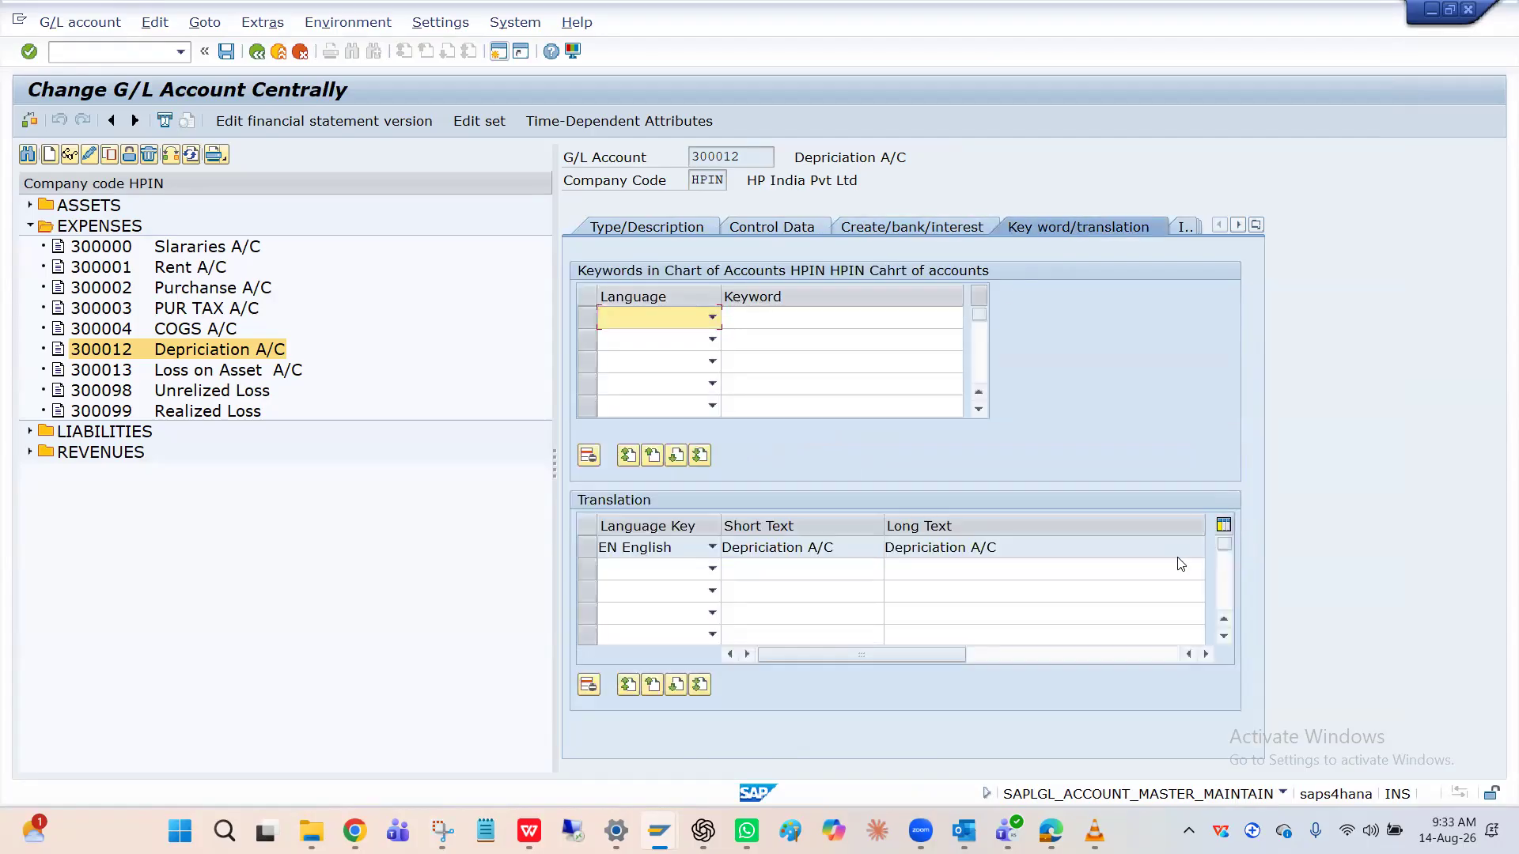
{"action": "left_click", "coordinate": [1262, 231]}
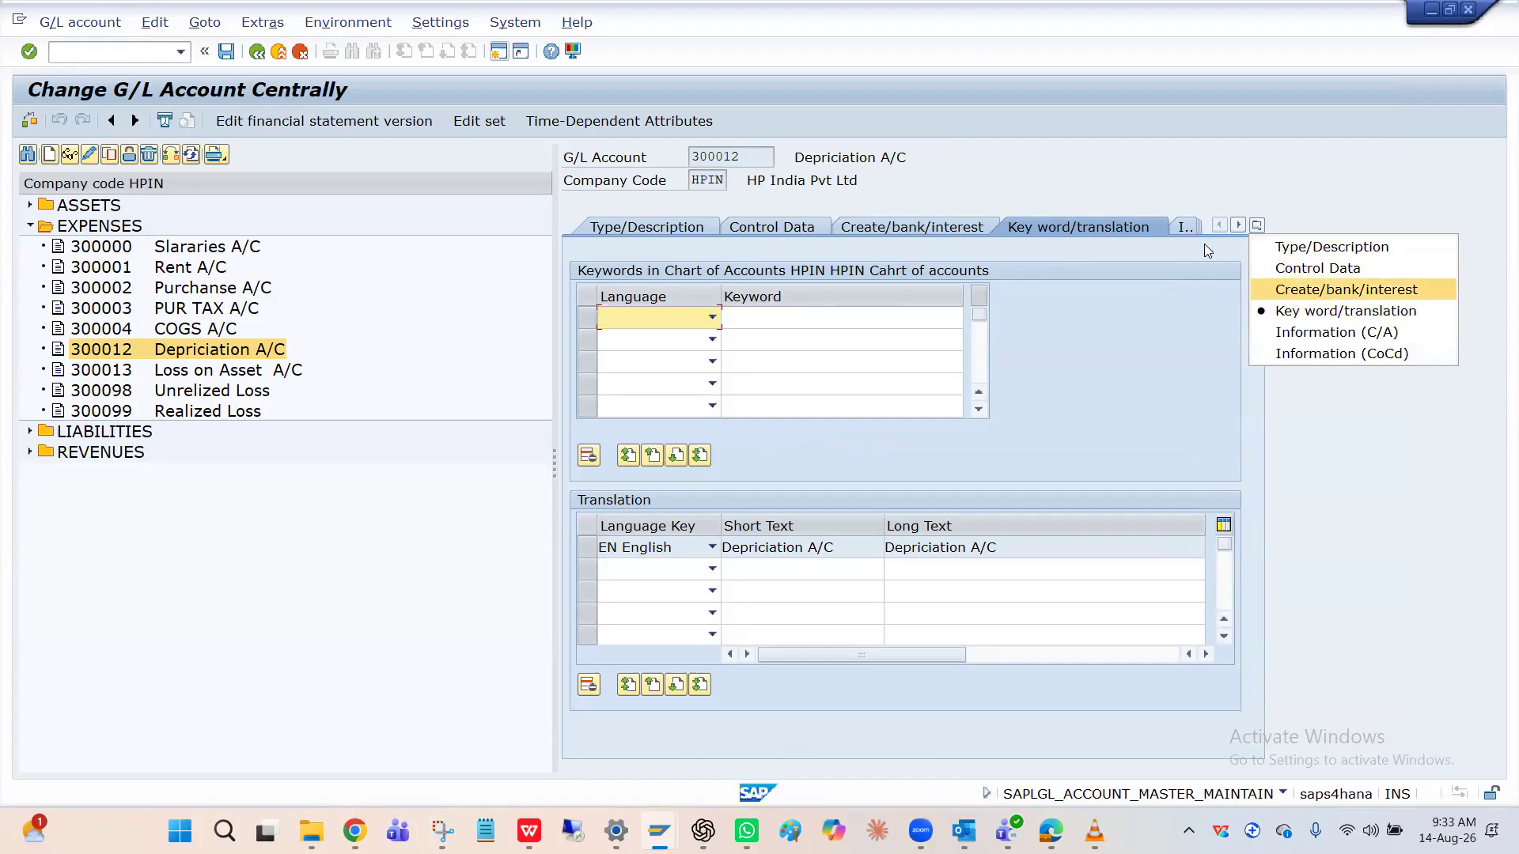
{"action": "left_click", "coordinate": [800, 224]}
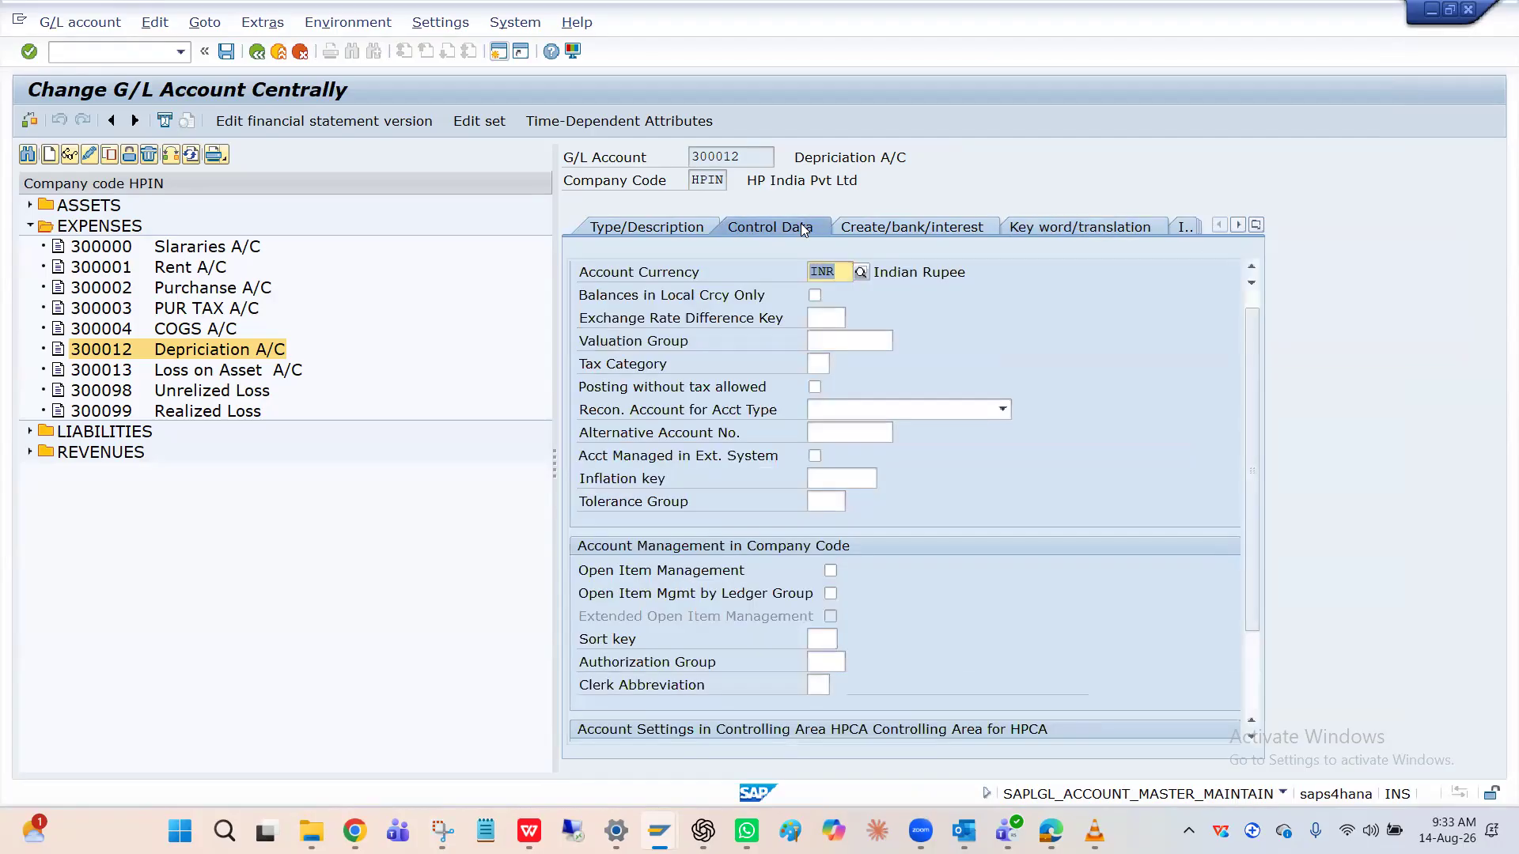
Step: Bring up the Performance Assistant, enlarge its window and read the full help text on account 300012's CO account assignment
{"action": "key", "text": "alt+Tab"}
{"action": "left_click", "coordinate": [735, 242]}
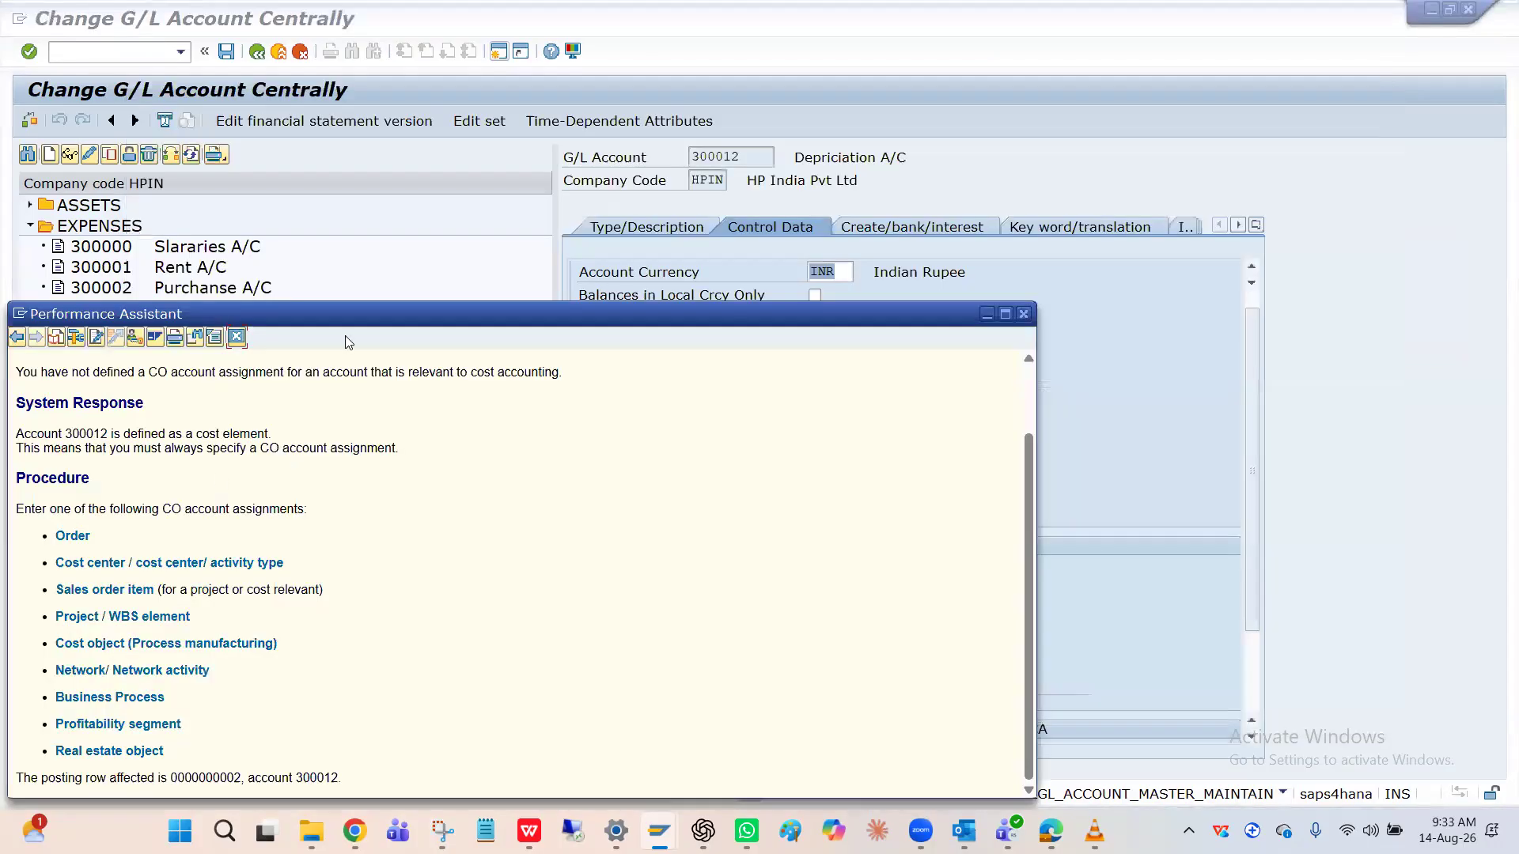
{"action": "left_click_drag", "start_coordinate": [349, 325], "coordinate": [420, 231]}
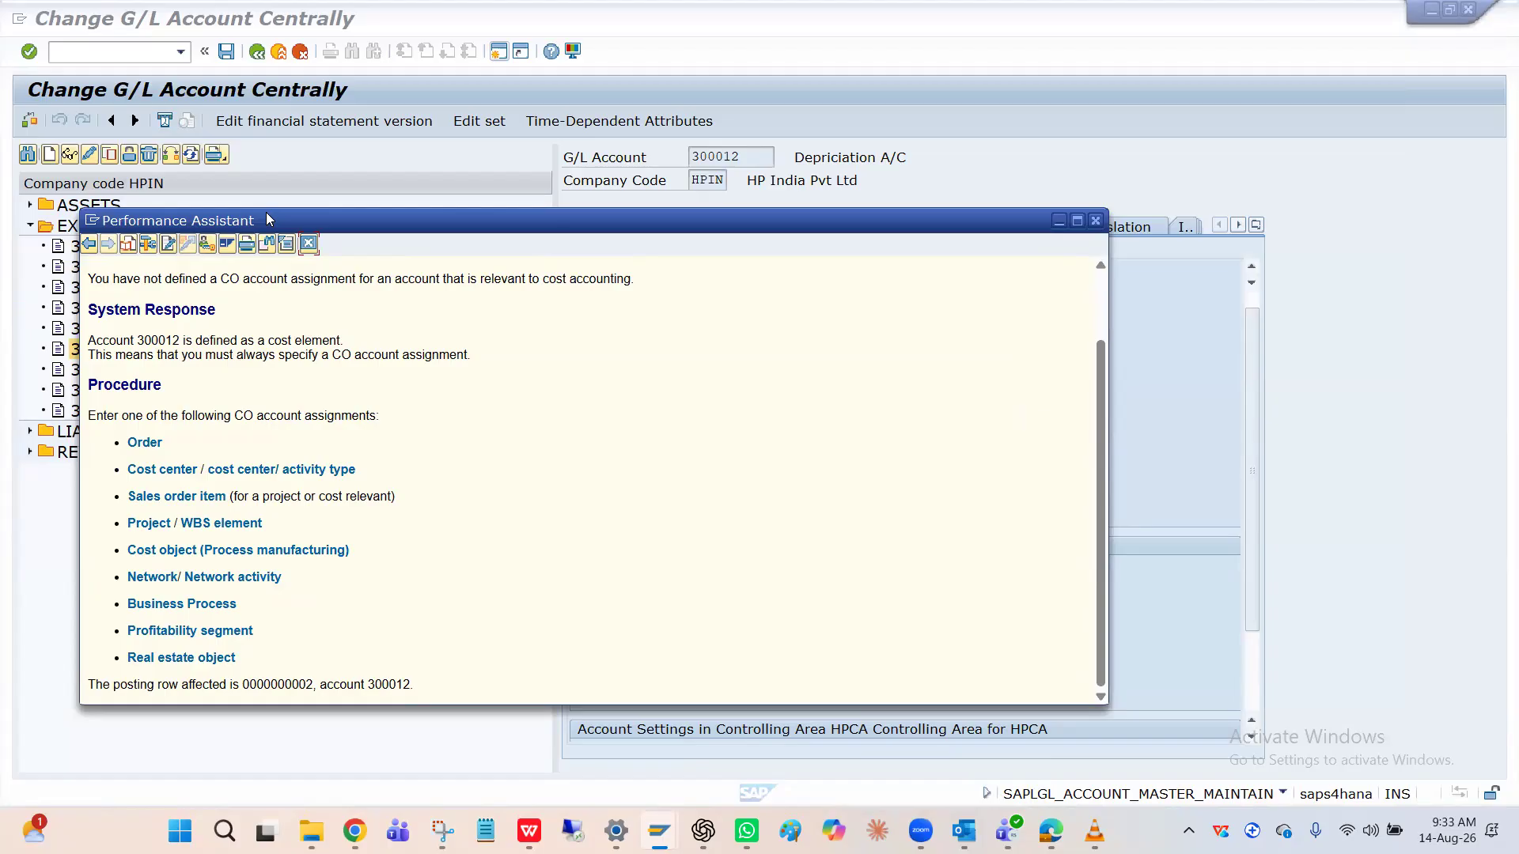
{"action": "left_click_drag", "start_coordinate": [266, 212], "coordinate": [324, 193]}
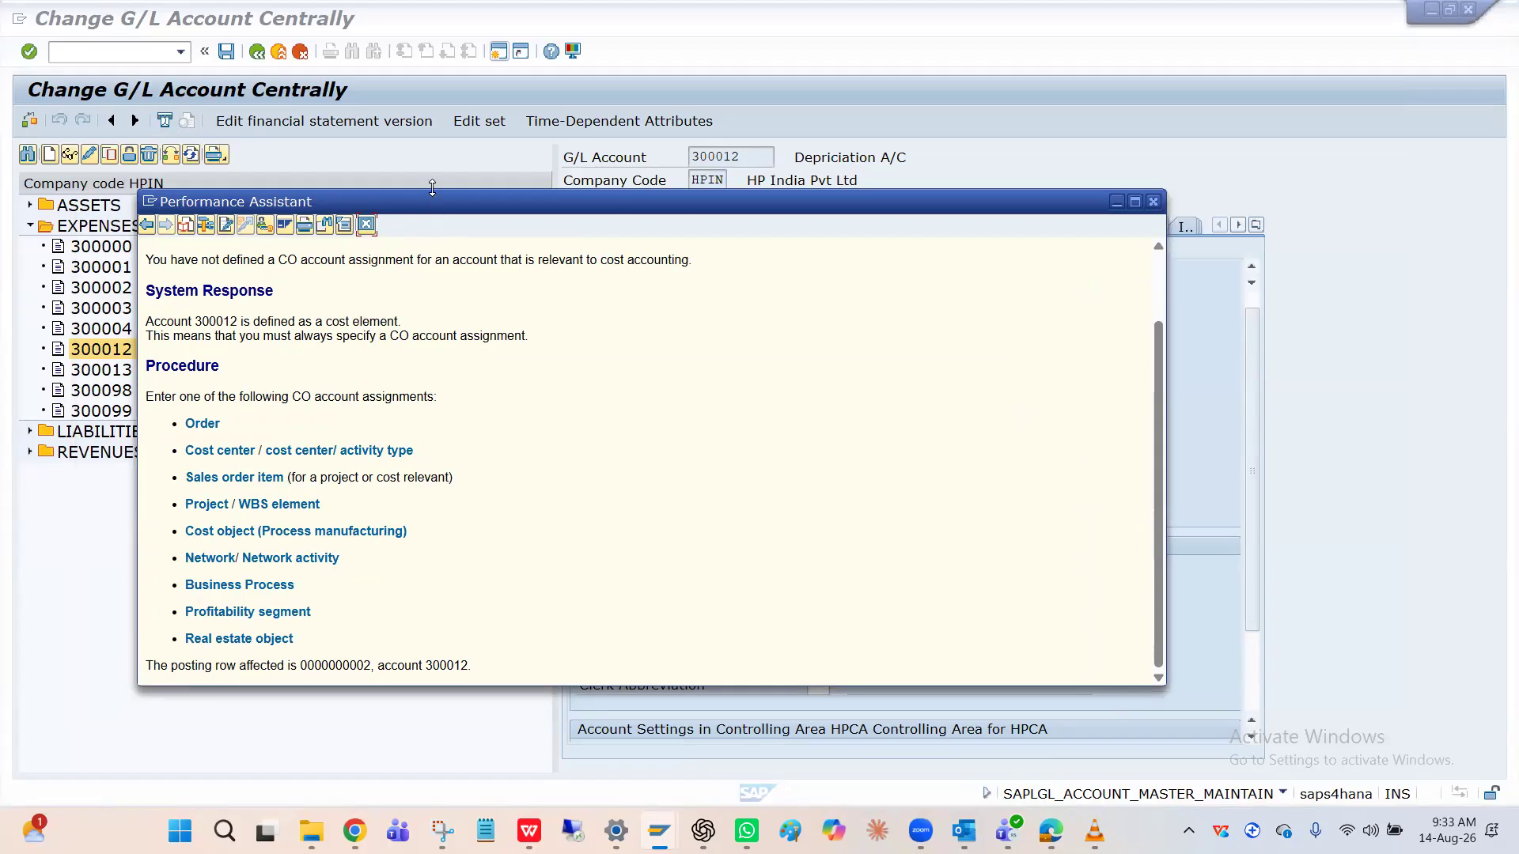
{"action": "left_click_drag", "start_coordinate": [432, 187], "coordinate": [433, 92]}
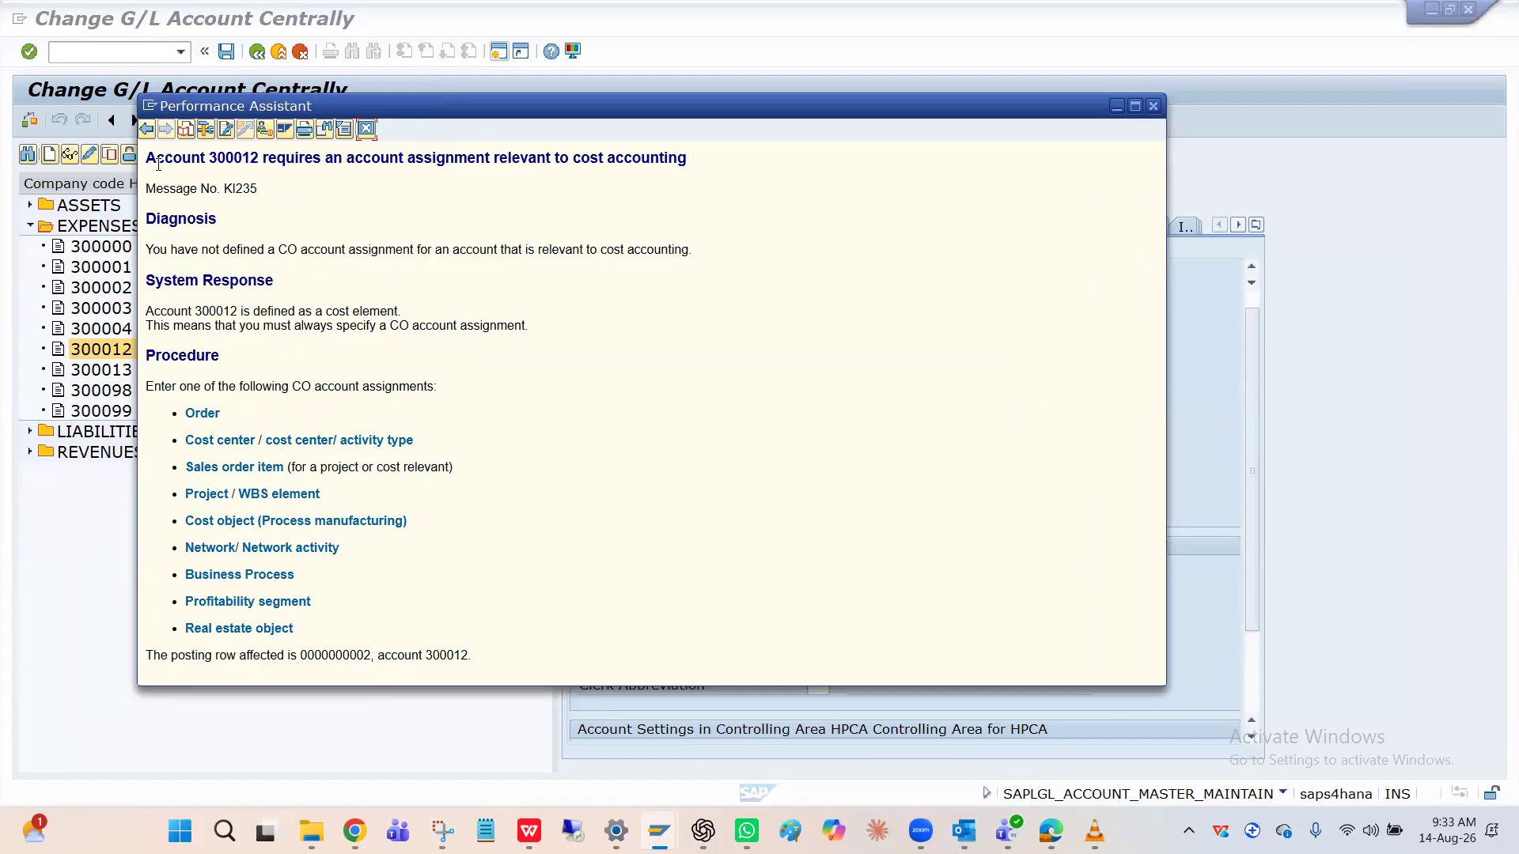
{"action": "left_click_drag", "start_coordinate": [148, 158], "coordinate": [569, 568]}
{"action": "left_click", "coordinate": [500, 444]}
{"action": "left_click", "coordinate": [363, 131]}
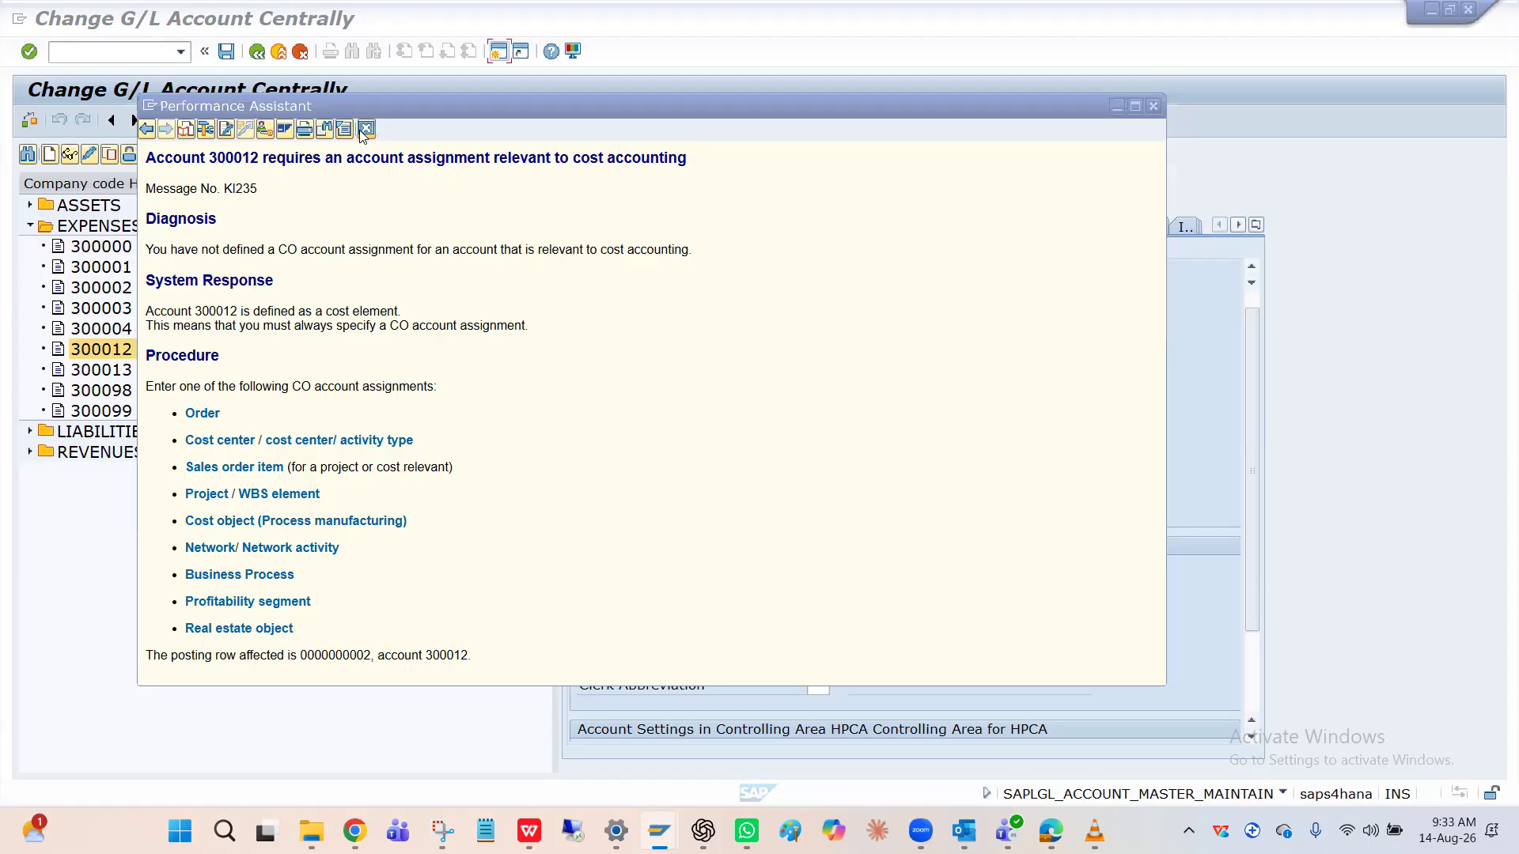
Step: Switch to the Depreciation Posting Run session and exit it to SAP Easy Access
{"action": "key", "text": "alt+Tab"}
{"action": "key", "text": "Tab"}
{"action": "key", "text": "Tab"}
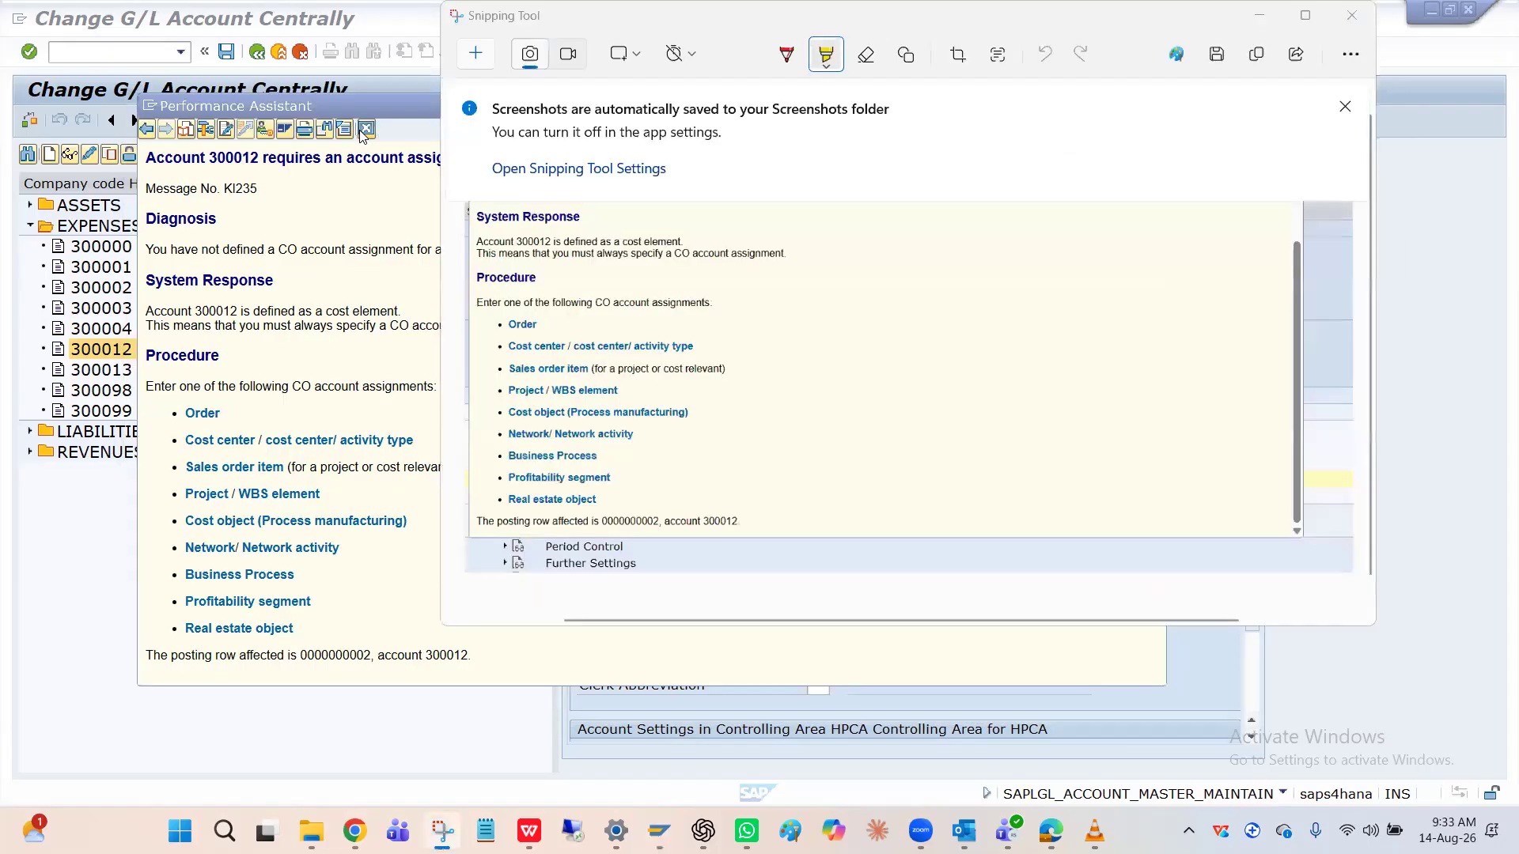
{"action": "key", "text": "alt+Tab"}
{"action": "key", "text": "Tab"}
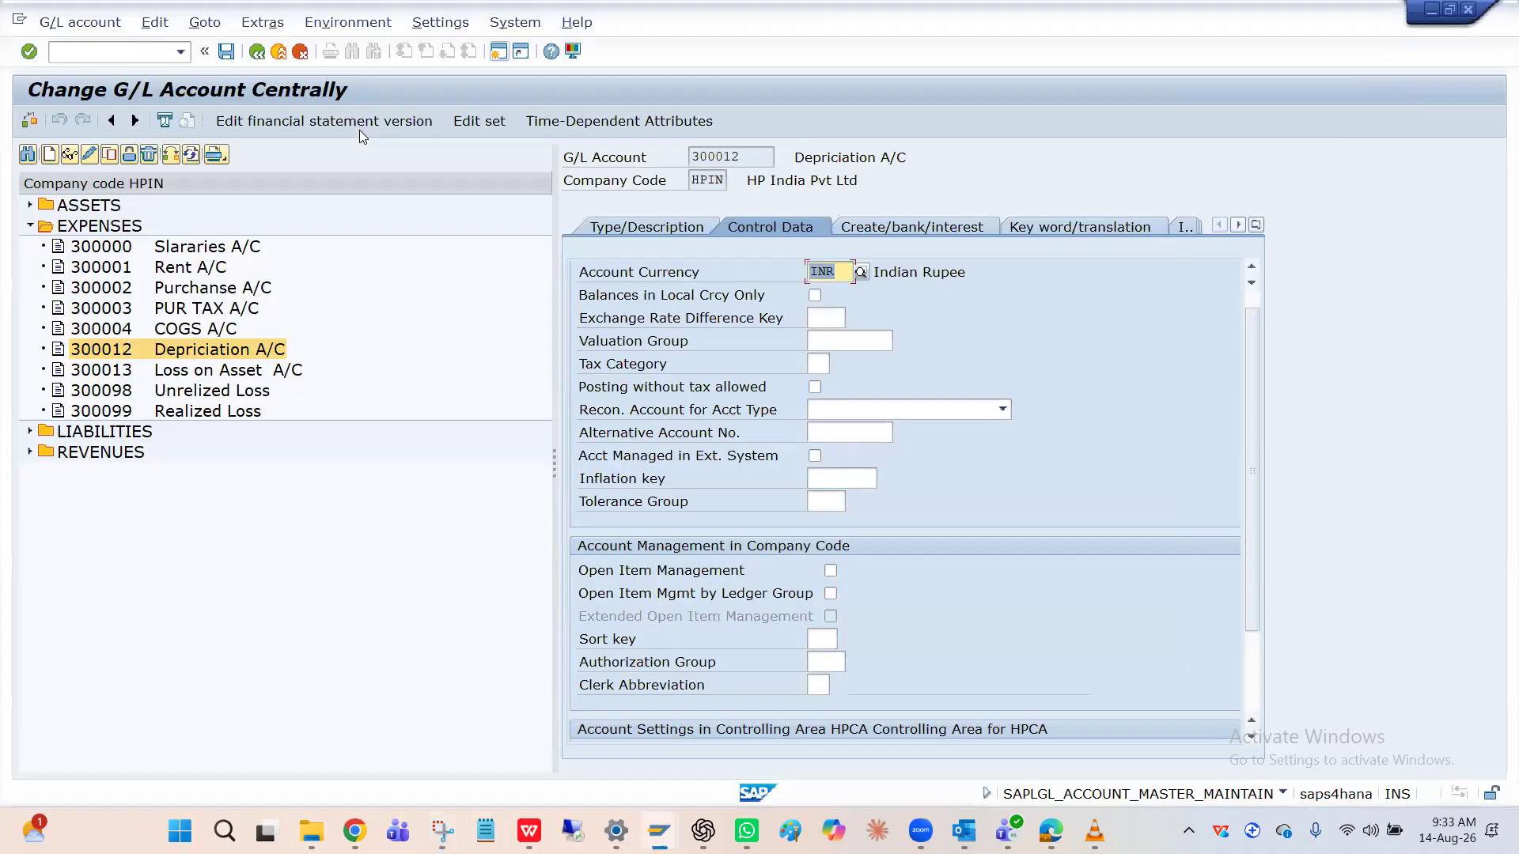
{"action": "key", "text": "alt+Tab"}
{"action": "key", "text": "alt+Tab"}
{"action": "key", "text": "alt+Tab"}
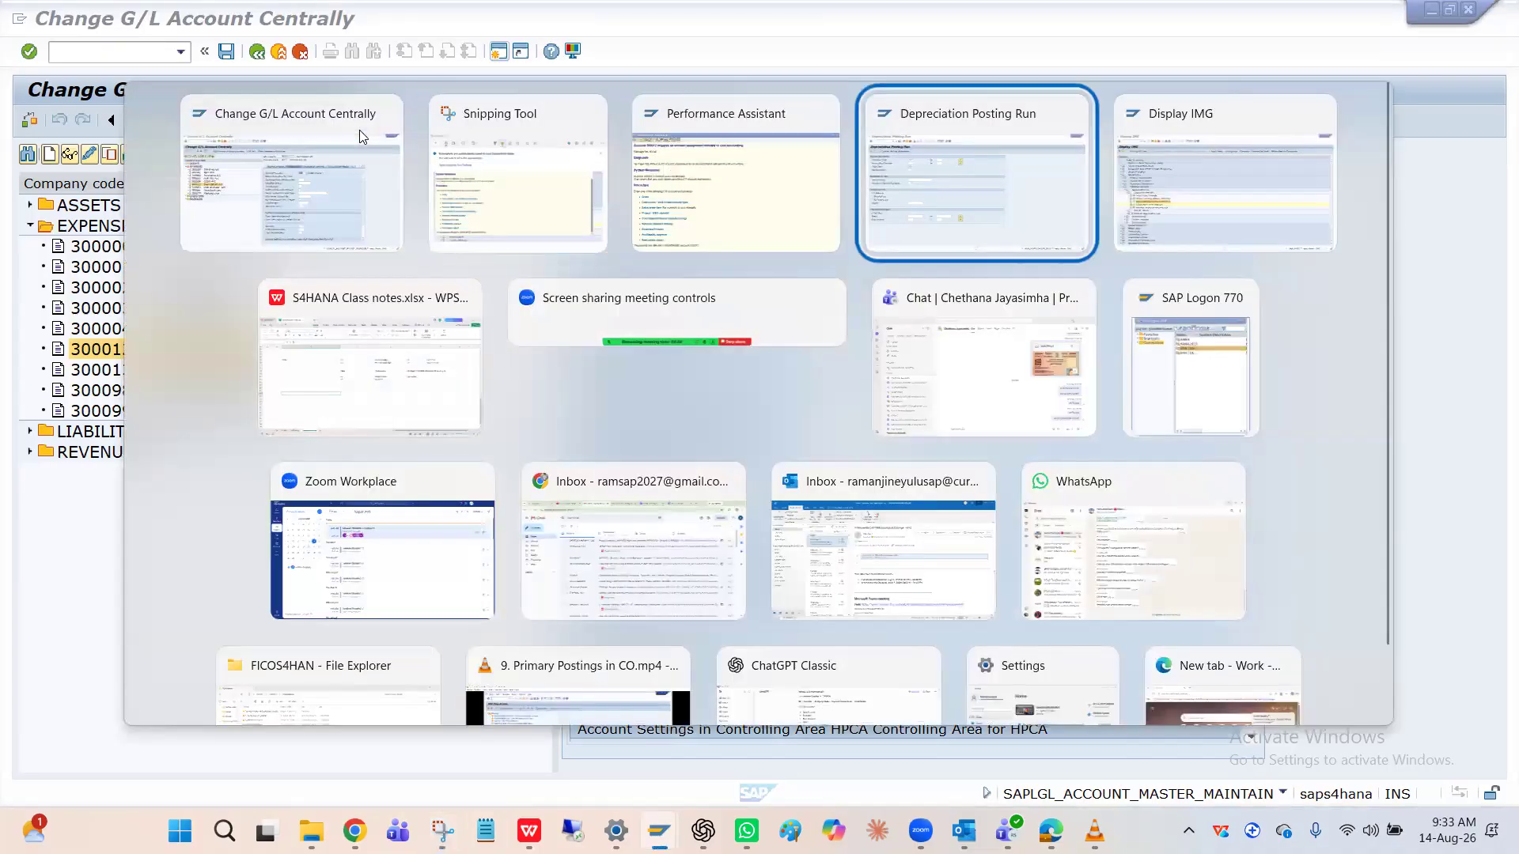
{"action": "left_click", "coordinate": [280, 53]}
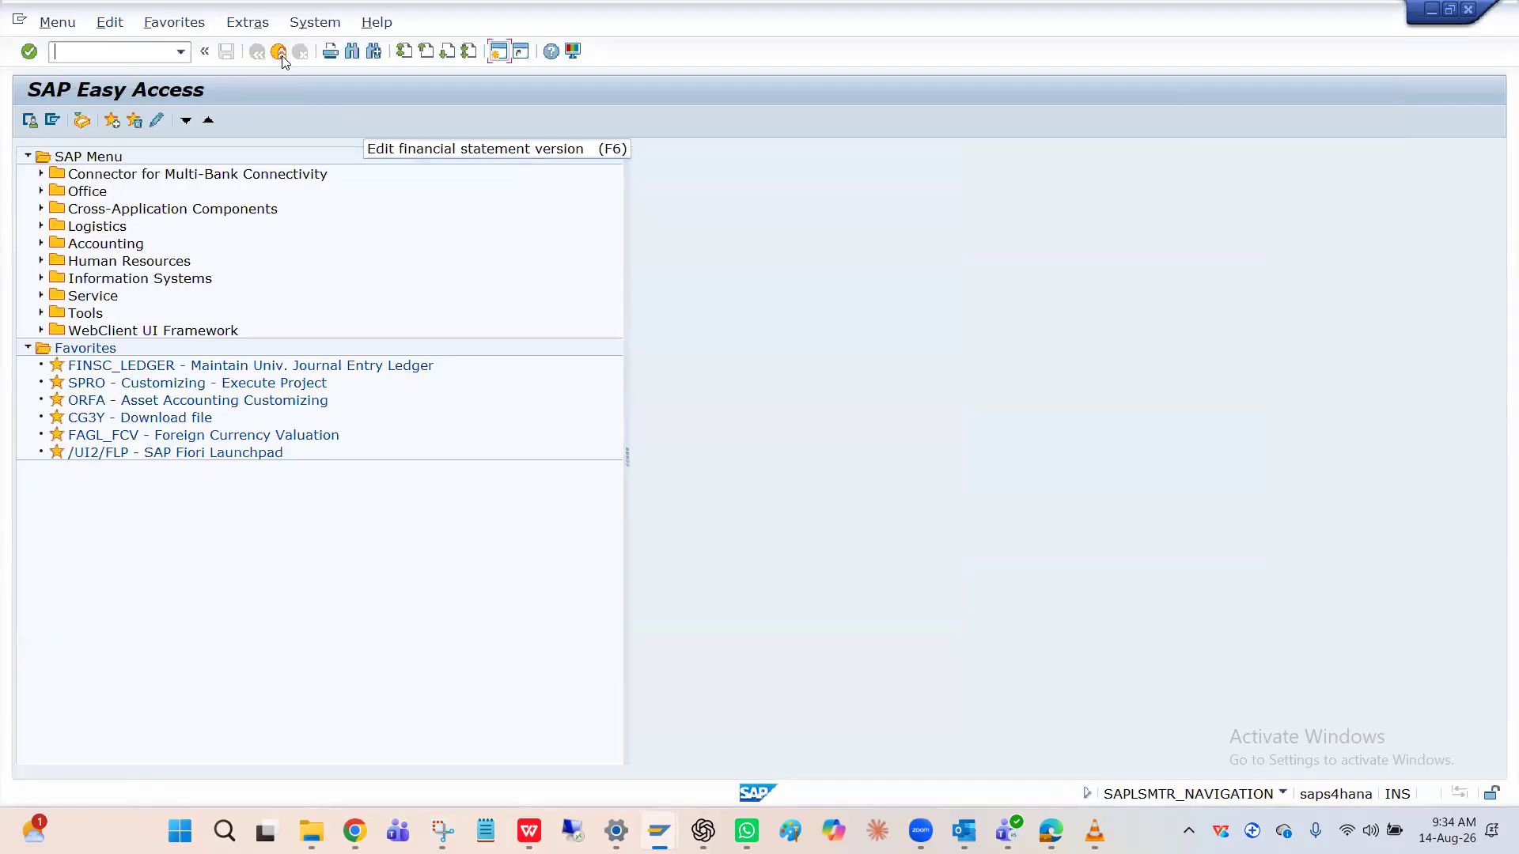
Step: Look at the captured help text and the Display IMG session, and return to the G/L account session
{"action": "key", "text": "alt+Tab"}
{"action": "key", "text": "alt+Tab"}
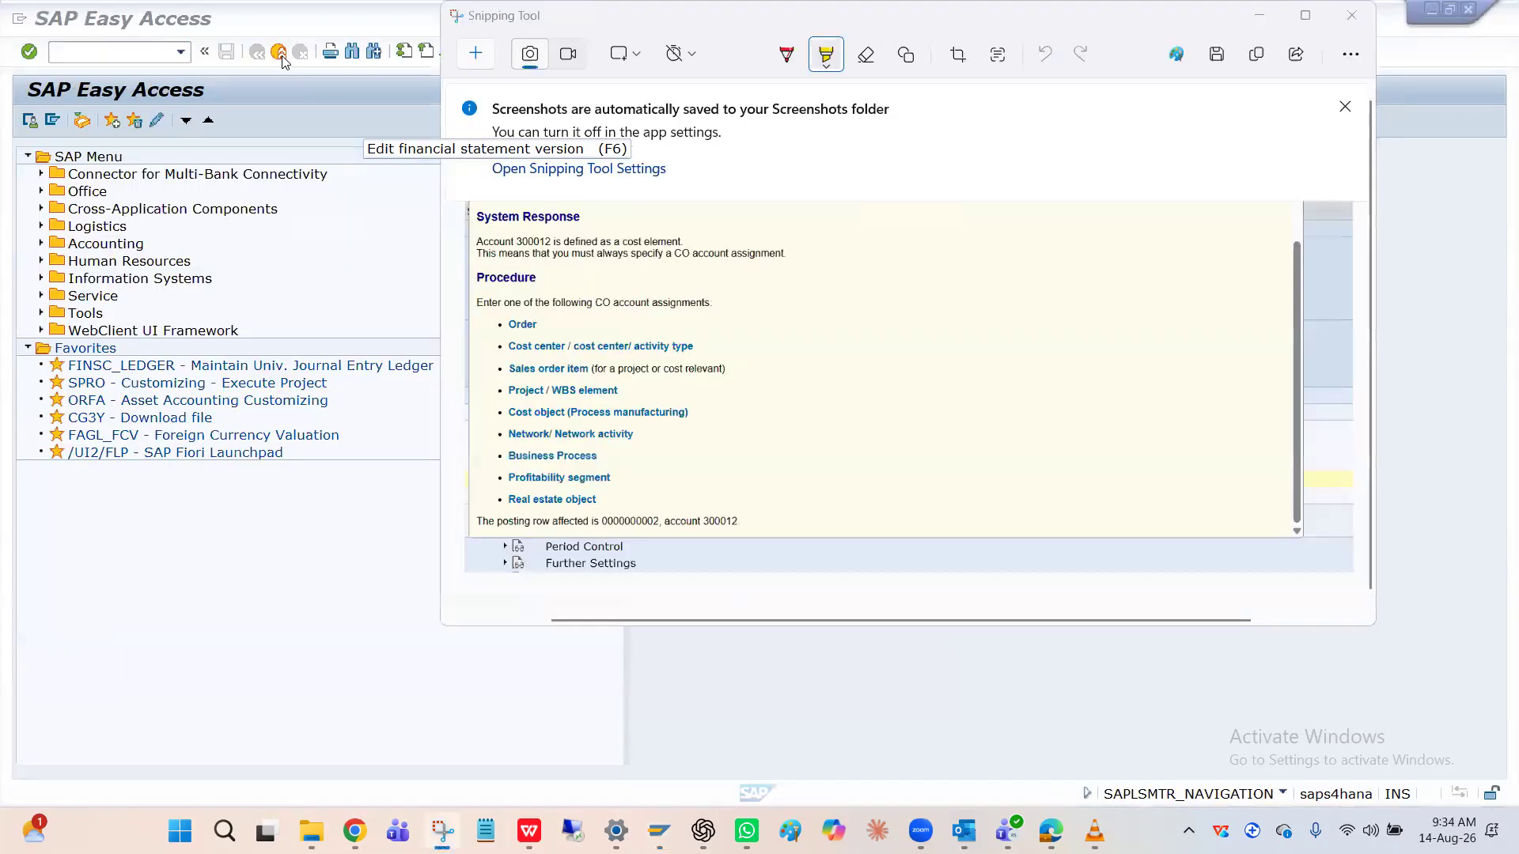
{"action": "key", "text": "alt+Tab"}
{"action": "key", "text": "alt+Tab"}
{"action": "key", "text": "alt+Tab"}
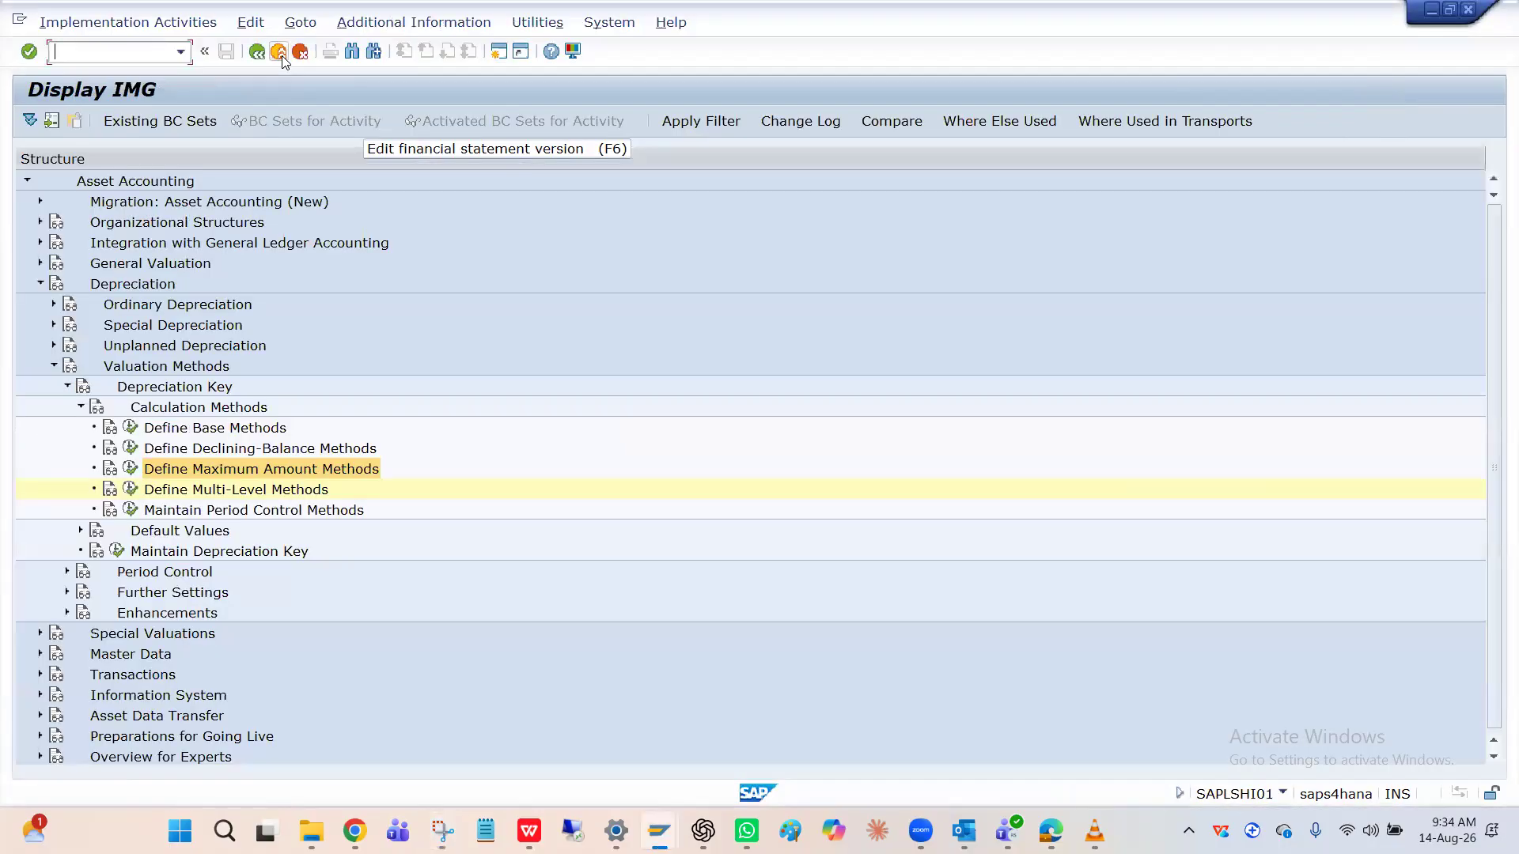
{"action": "key", "text": "alt+Tab"}
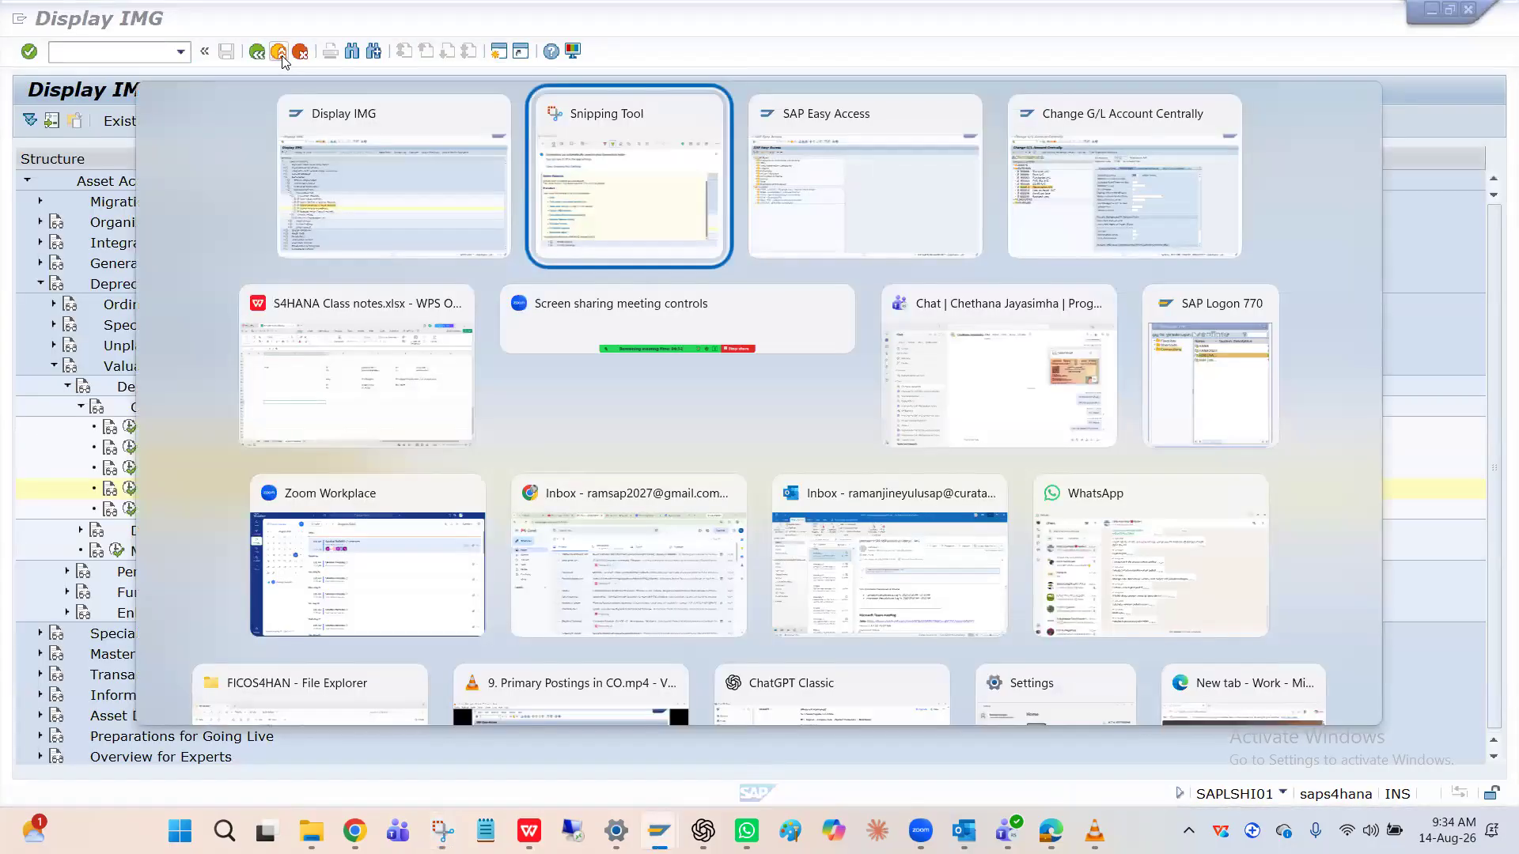
{"action": "key", "text": "alt+Tab"}
{"action": "key", "text": "alt+Tab"}
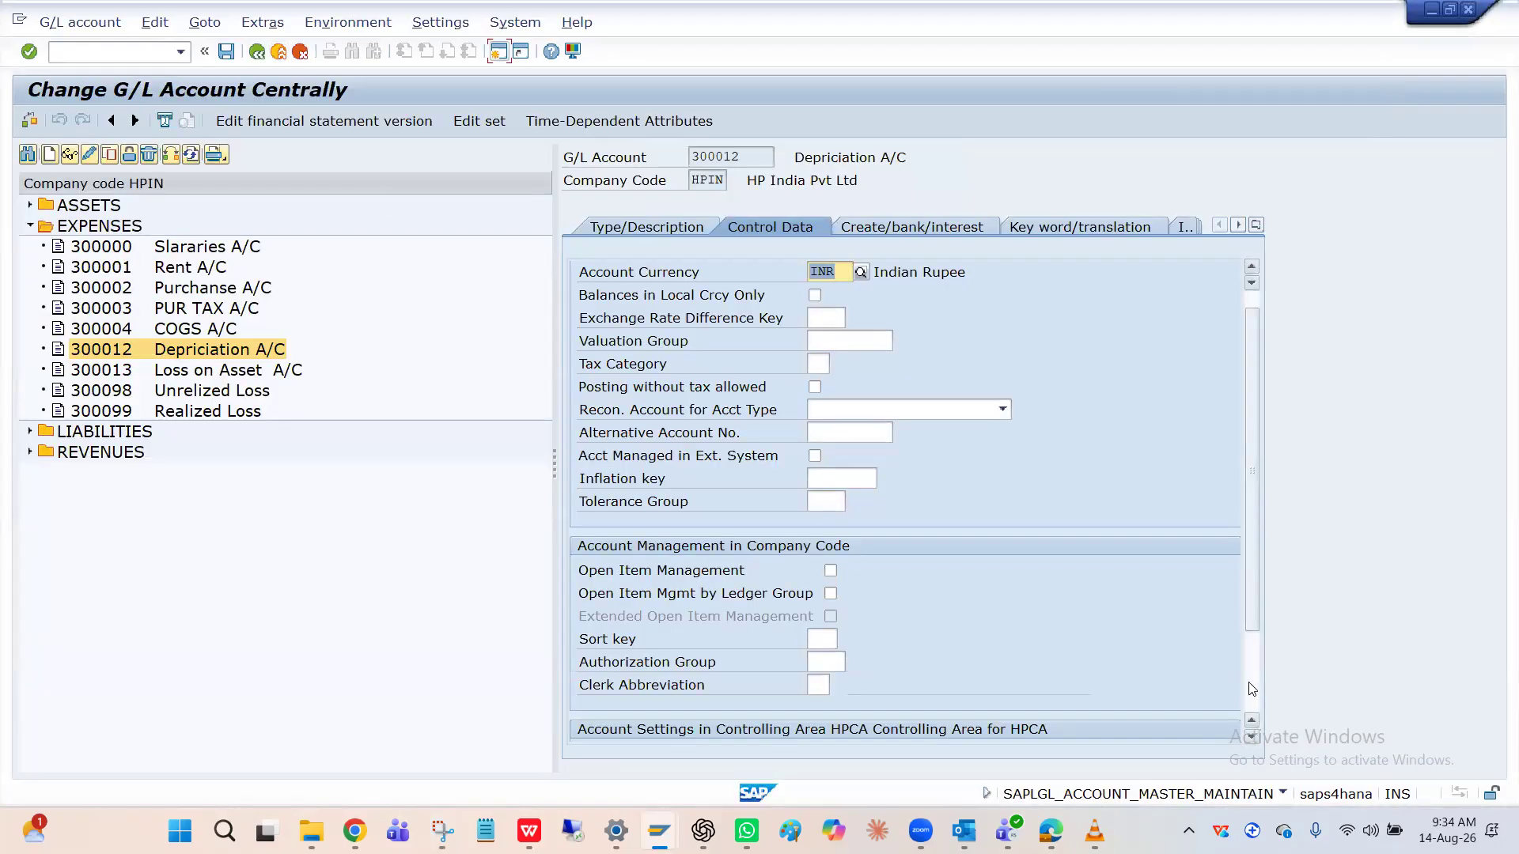
Step: Clear the cost element category in account 300012's controlling area settings
{"action": "scroll", "coordinate": [829, 644], "scroll_direction": "down", "scroll_amount": 2}
{"action": "left_click", "coordinate": [825, 639]}
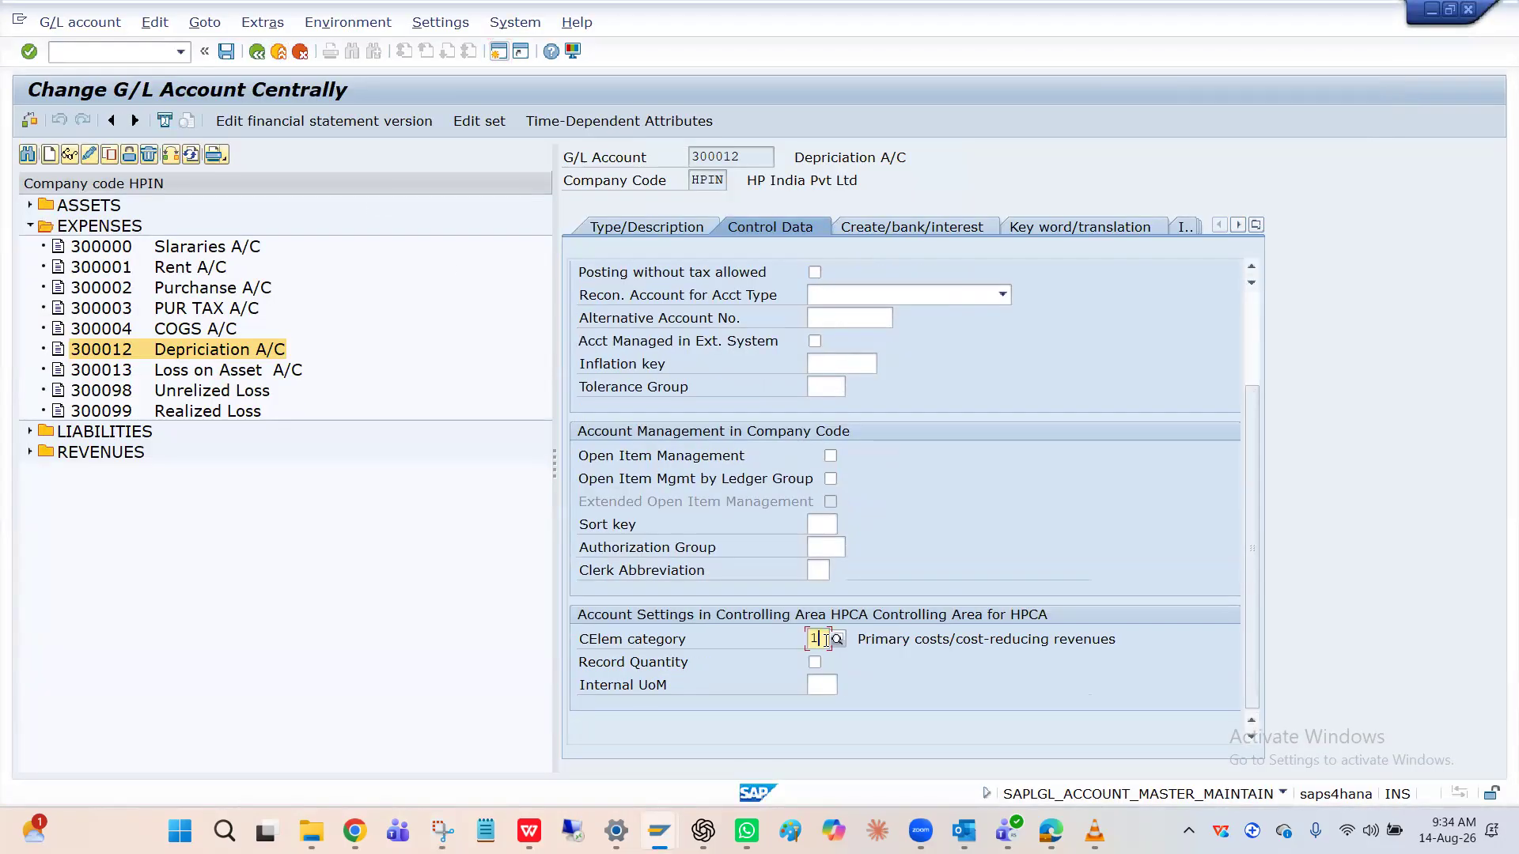
{"action": "key", "text": "Return"}
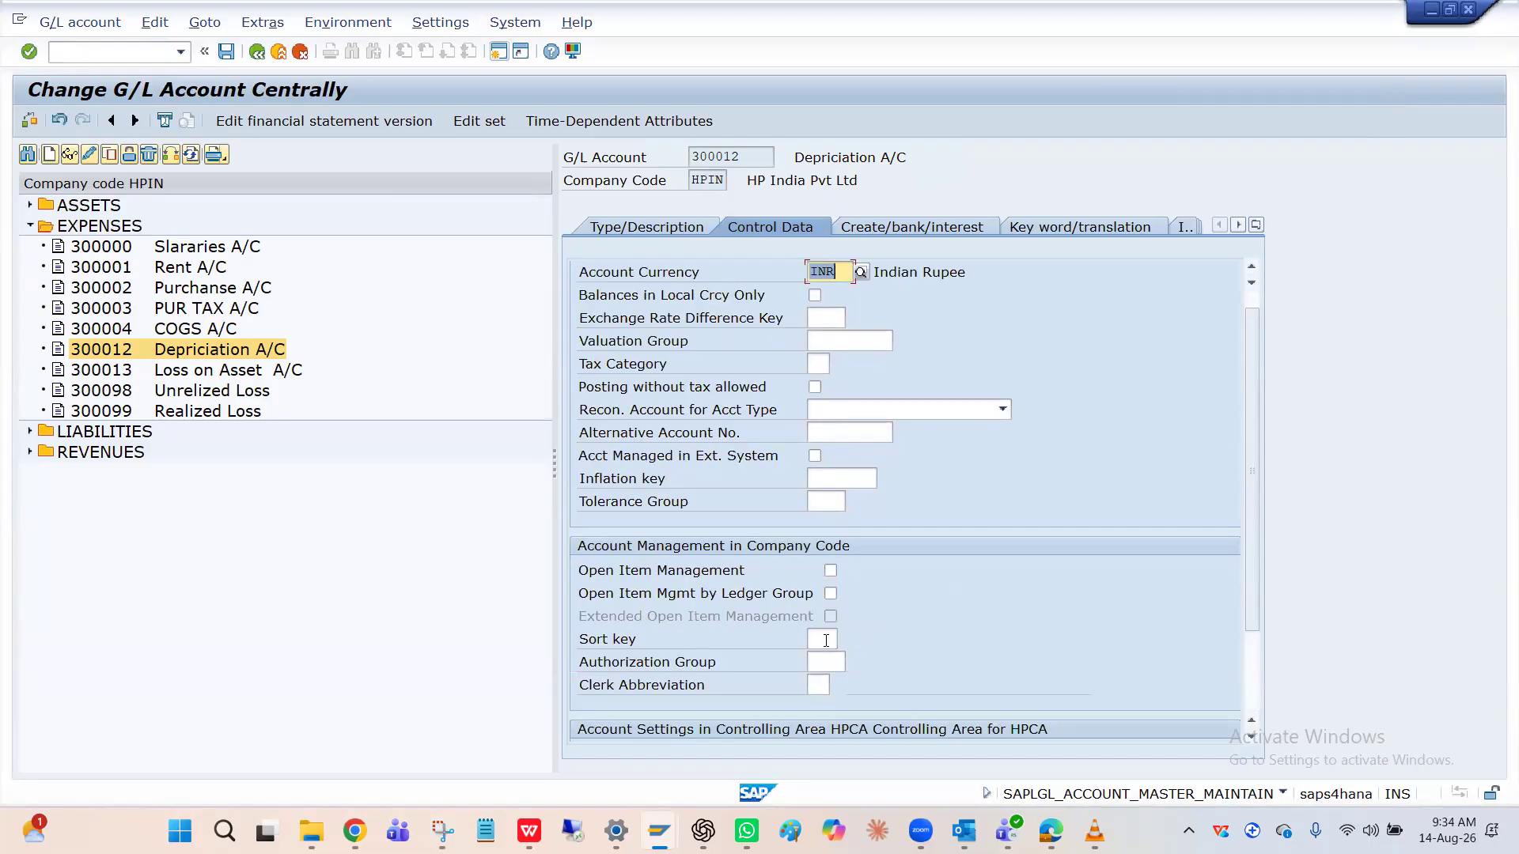
{"action": "left_click", "coordinate": [825, 640]}
{"action": "scroll", "coordinate": [826, 640], "scroll_direction": "down", "scroll_amount": 2}
{"action": "left_click", "coordinate": [829, 640]}
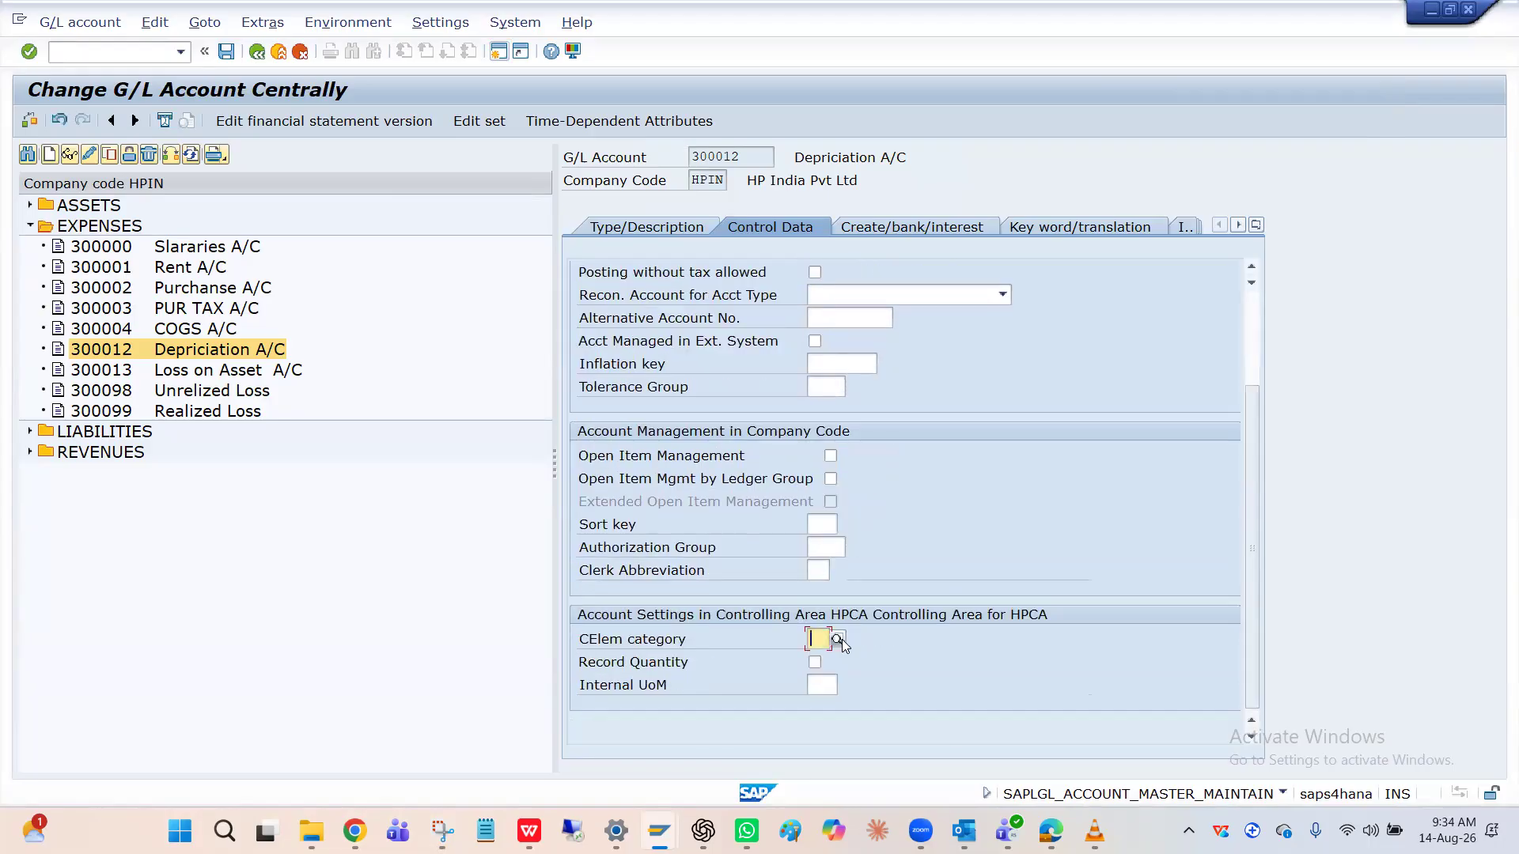
Step: Examine the available cost element categories, including primary costs, revenues and external settlement, and close the list without choosing one
{"action": "left_click", "coordinate": [841, 639]}
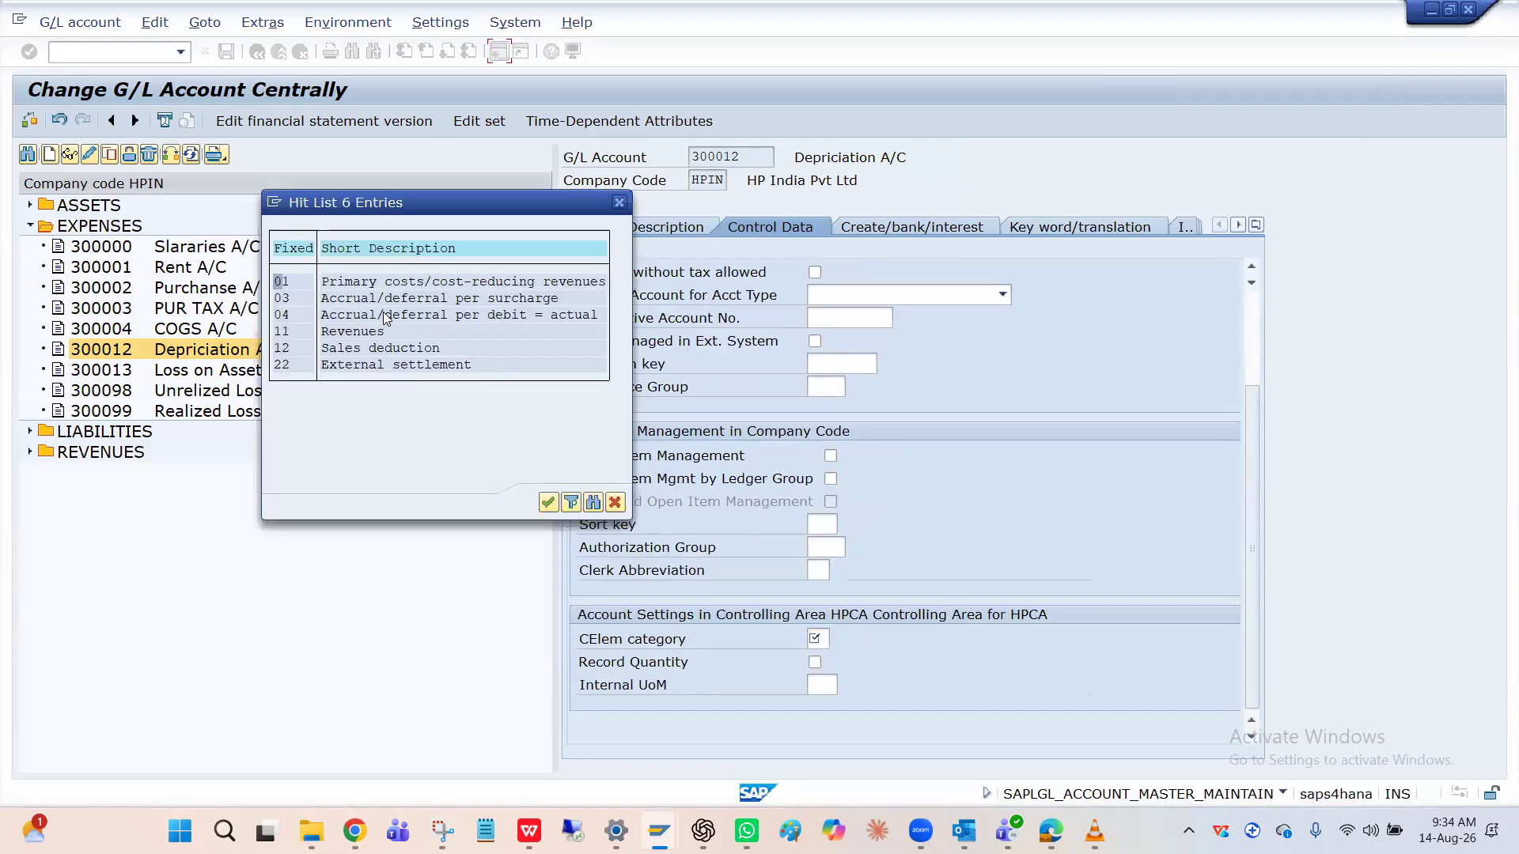
{"action": "left_click", "coordinate": [361, 278]}
{"action": "left_click", "coordinate": [299, 281]}
{"action": "left_click", "coordinate": [352, 283]}
{"action": "left_click", "coordinate": [339, 333]}
{"action": "left_click", "coordinate": [305, 372]}
{"action": "left_click", "coordinate": [340, 372]}
{"action": "left_click", "coordinate": [618, 204]}
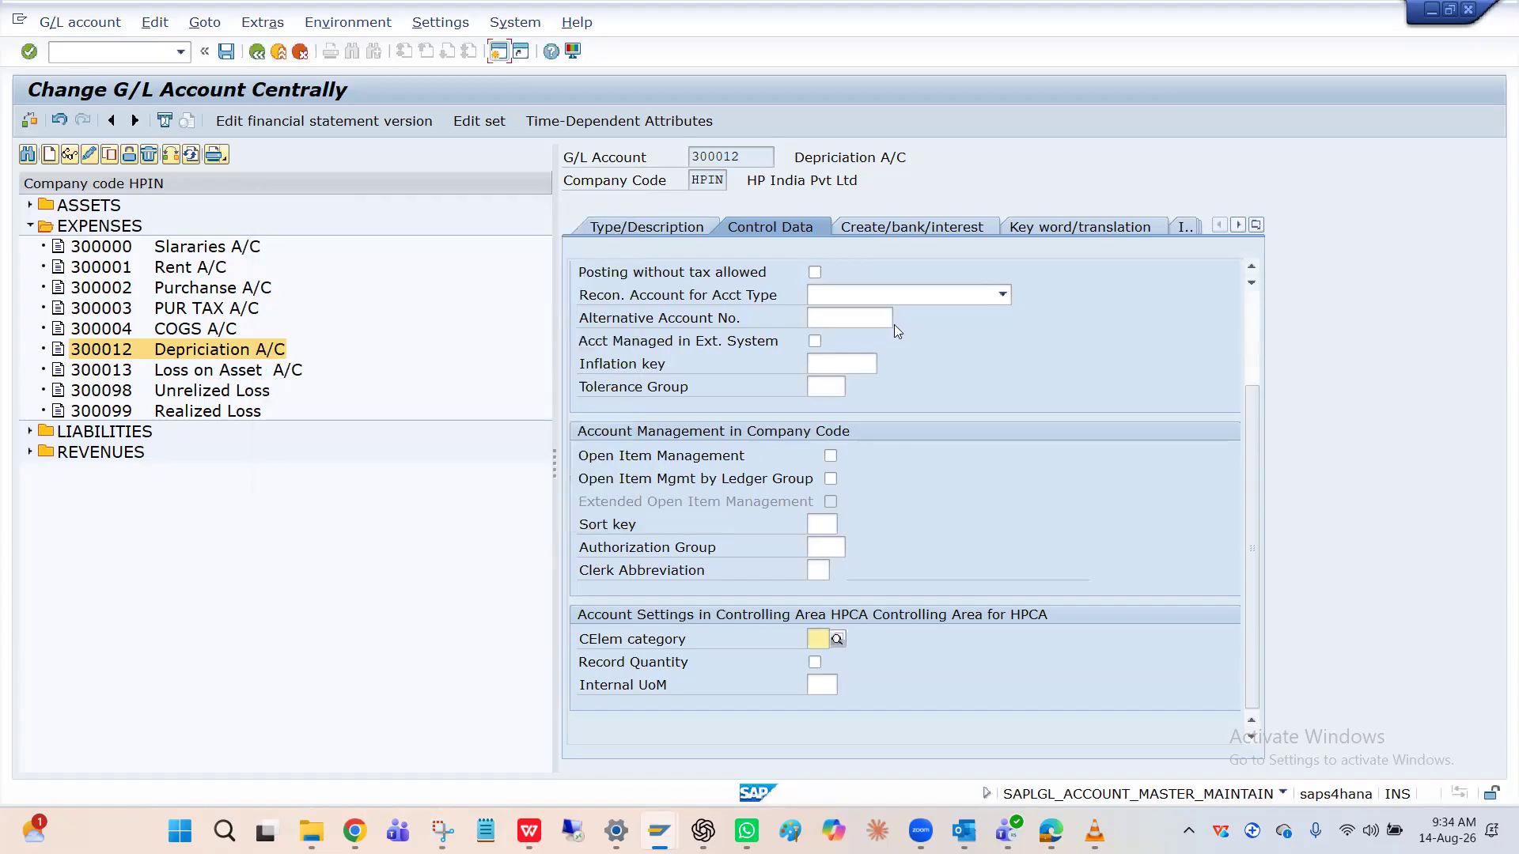
Step: Examine the available G/L account types for account 300012 and keep Primary Costs or Revenue
{"action": "left_click", "coordinate": [685, 226]}
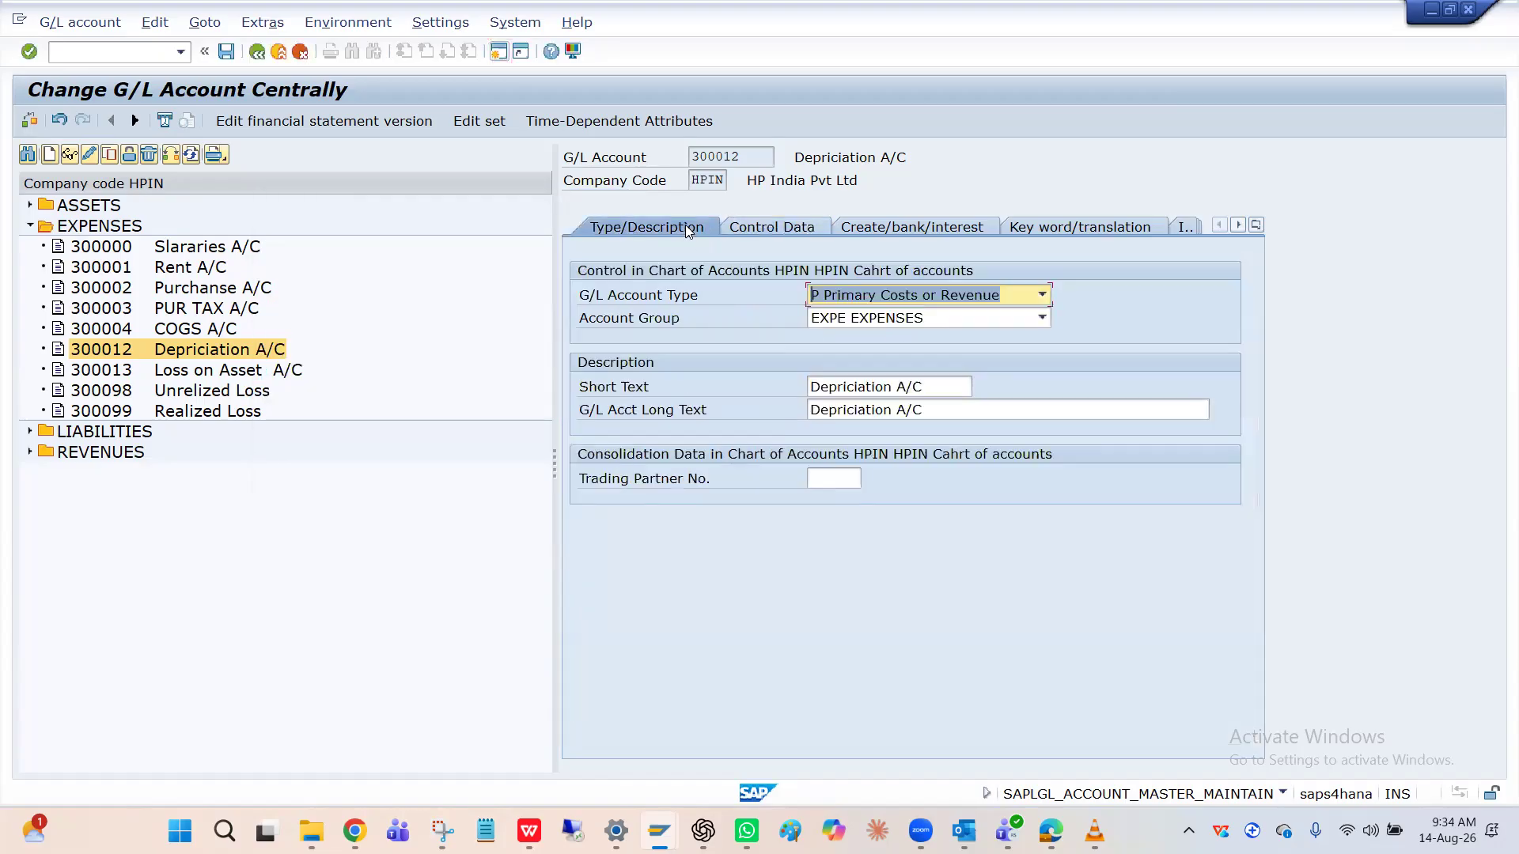
{"action": "left_click", "coordinate": [910, 301]}
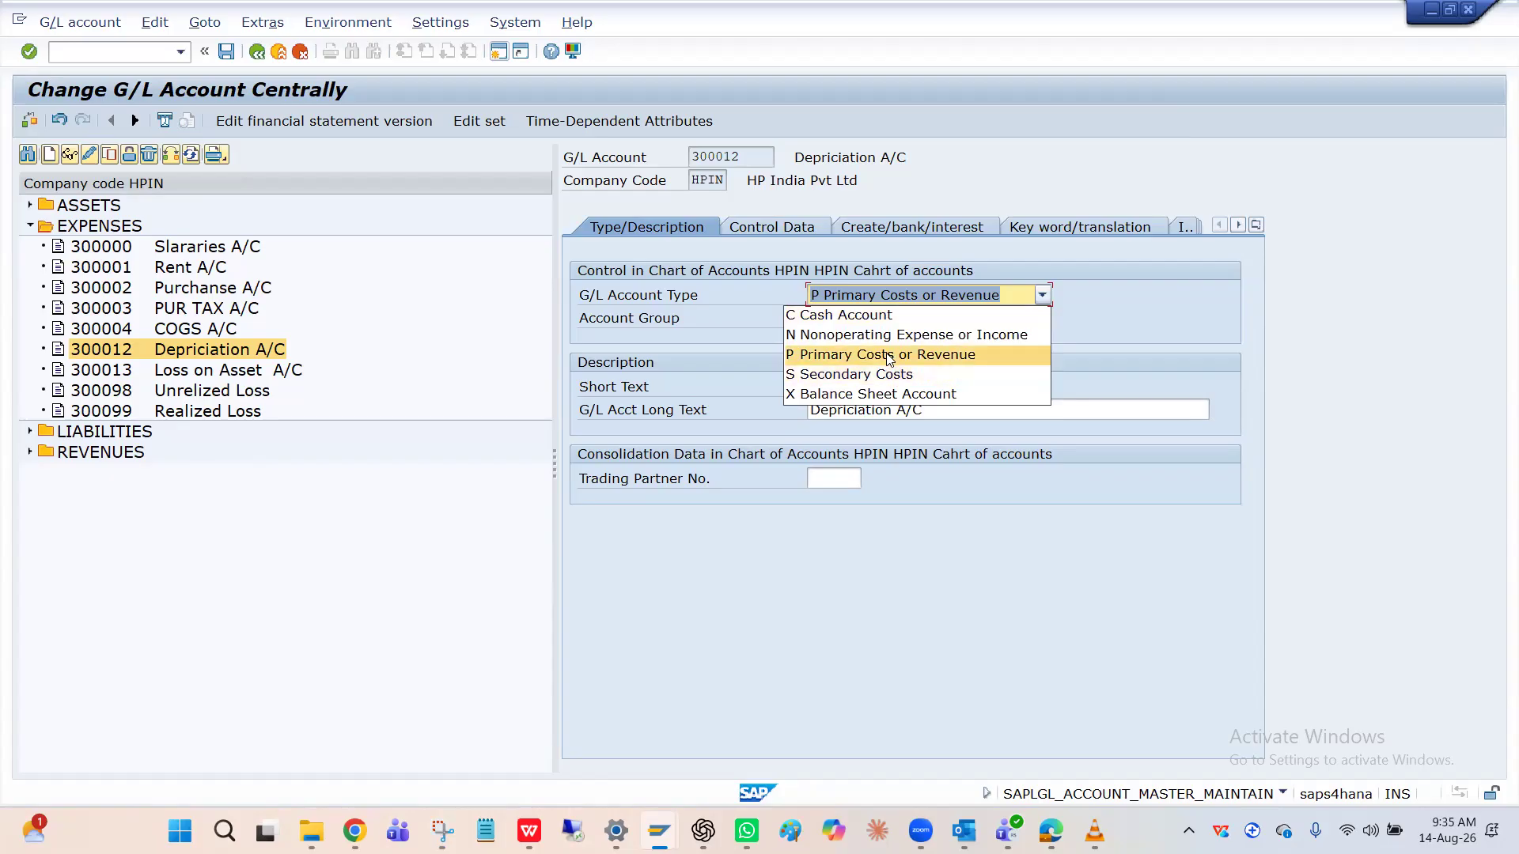
{"action": "left_click", "coordinate": [717, 307]}
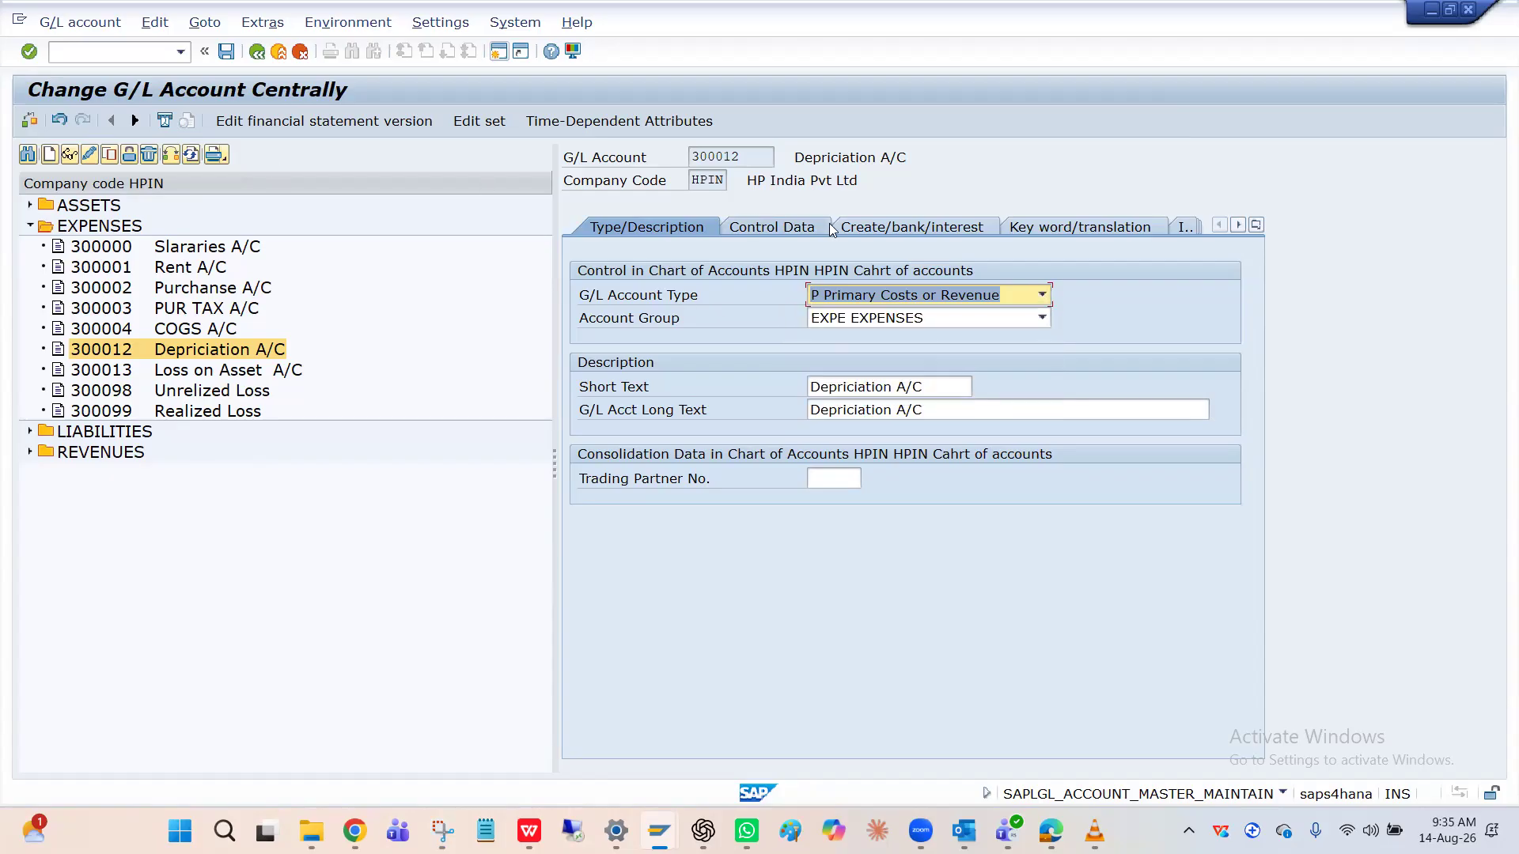
Step: Look through account 300012's control, document creation and keyword/translation data for a CO account assignment setting
{"action": "left_click", "coordinate": [800, 227]}
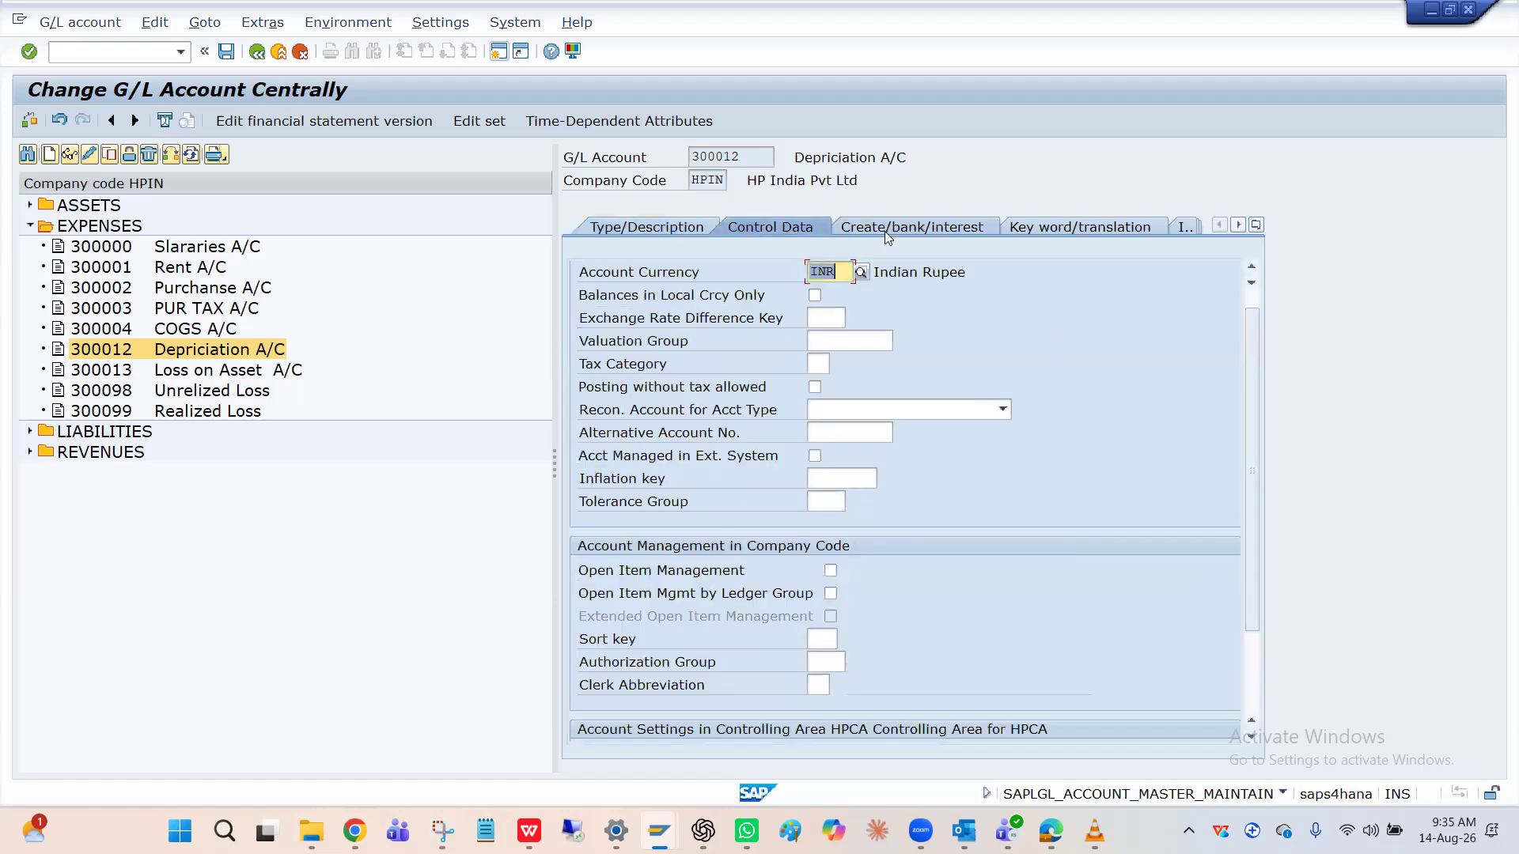
{"action": "left_click", "coordinate": [897, 227]}
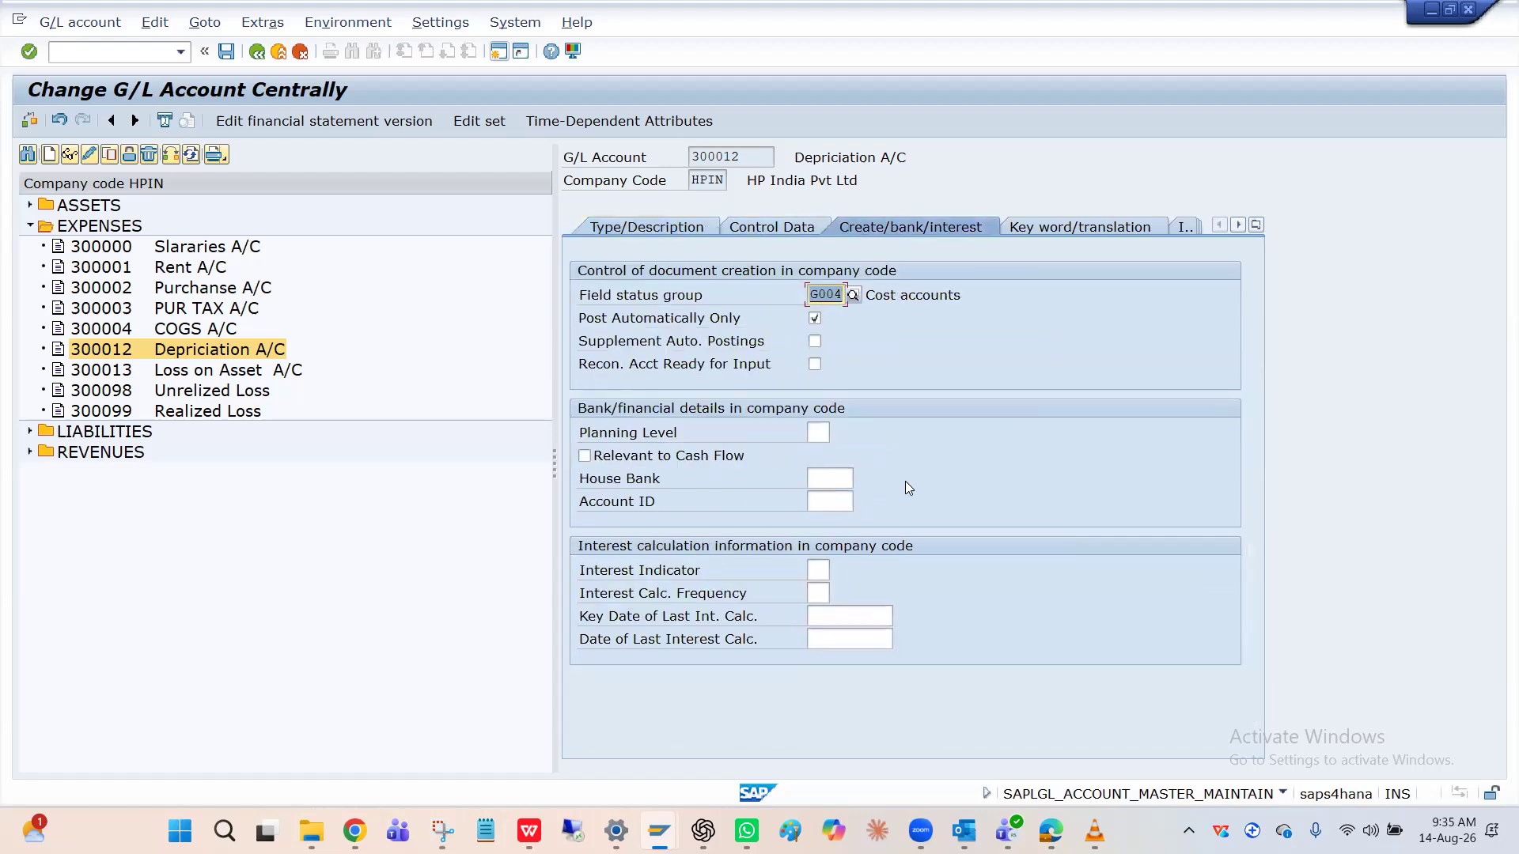
{"action": "left_click", "coordinate": [1061, 235]}
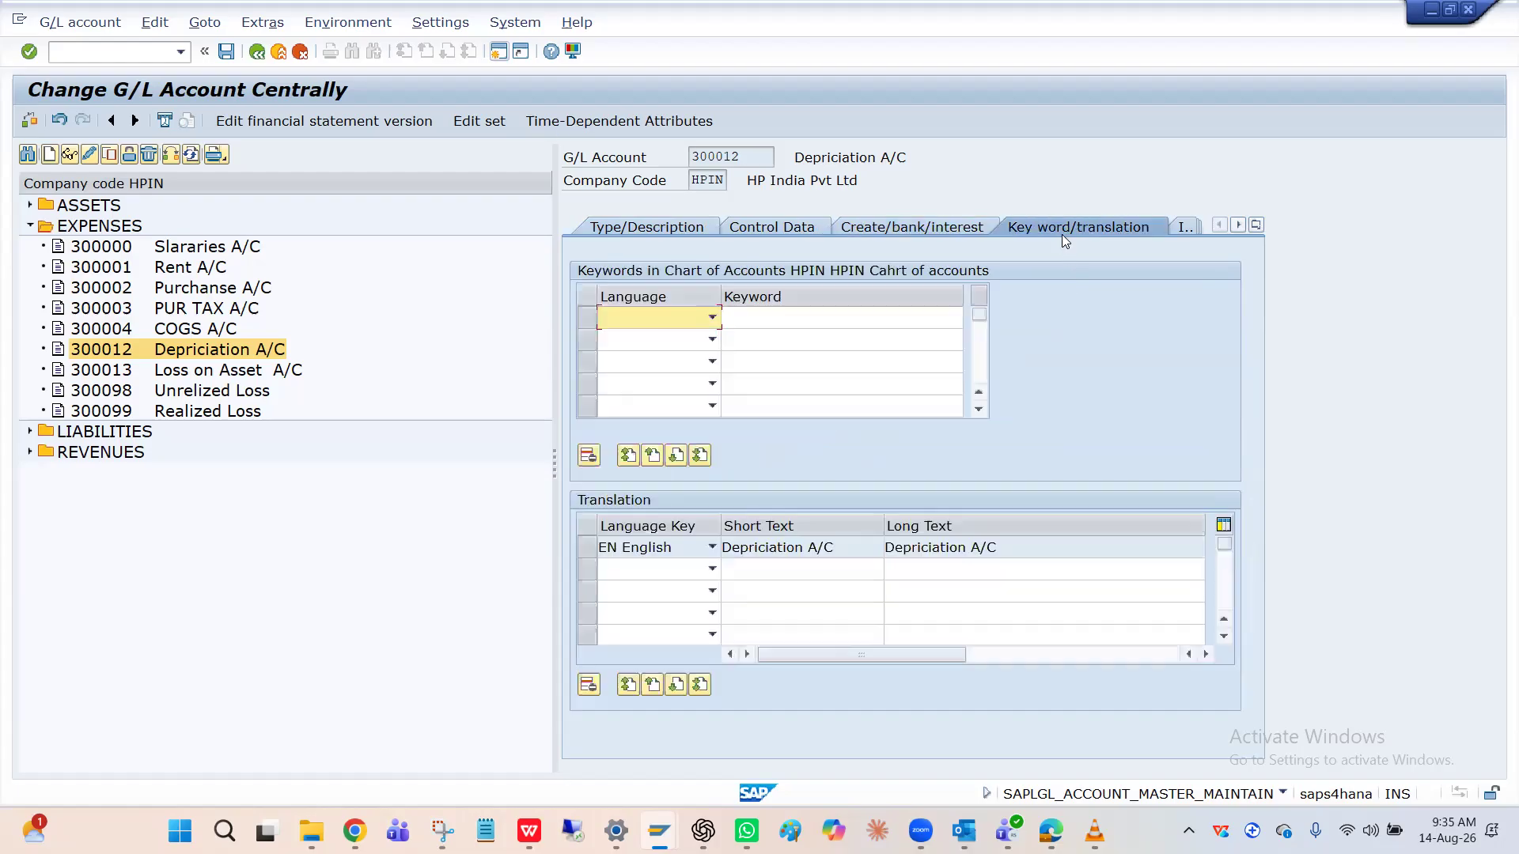
{"action": "left_click", "coordinate": [923, 228]}
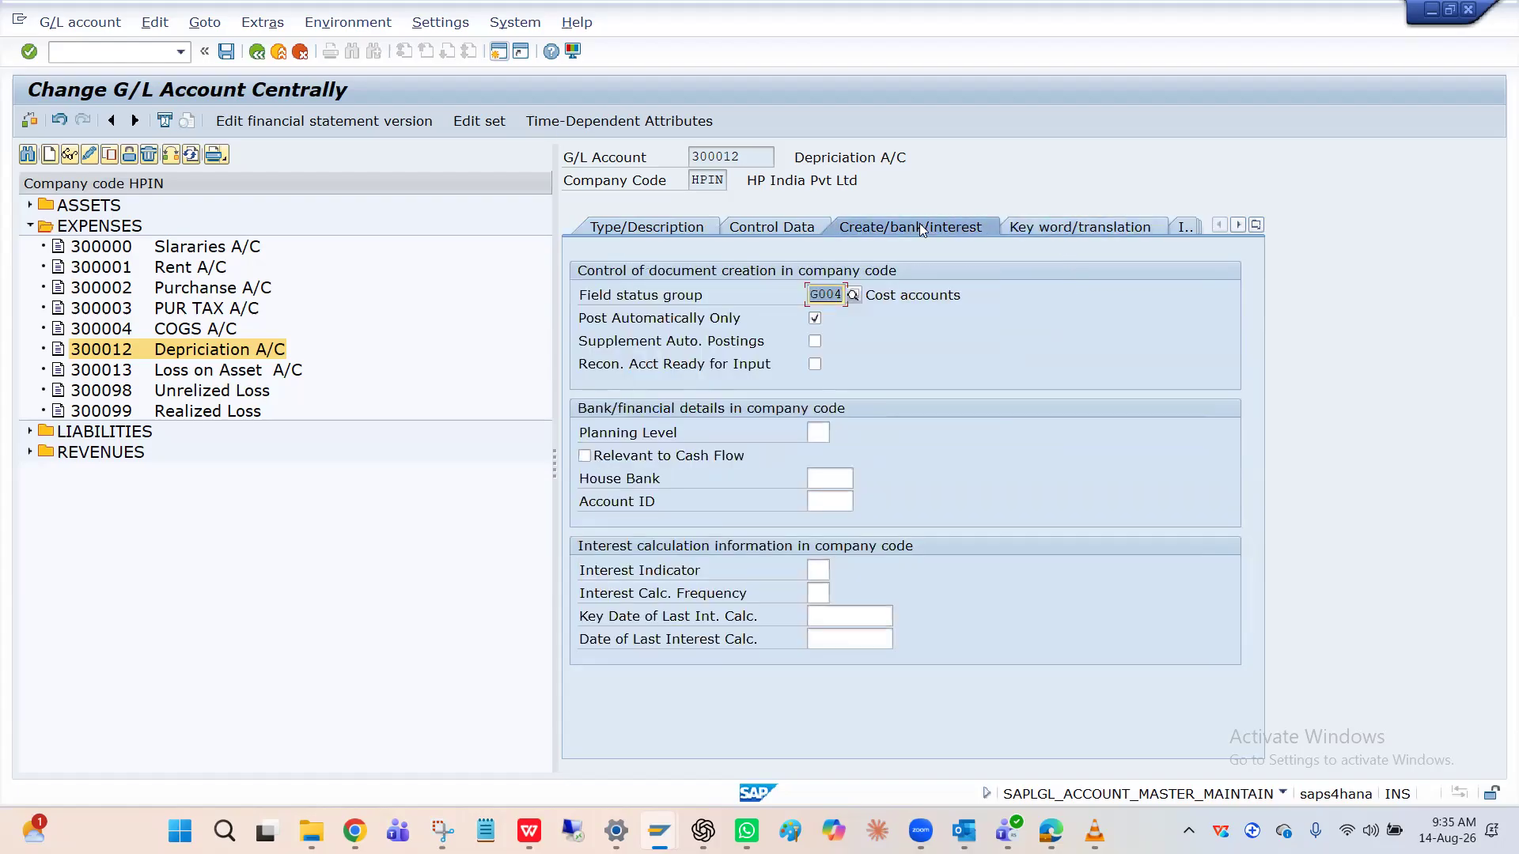
Step: Set account 300012's cost element category to 1 in the controlling area HPCA settings
{"action": "left_click", "coordinate": [785, 231]}
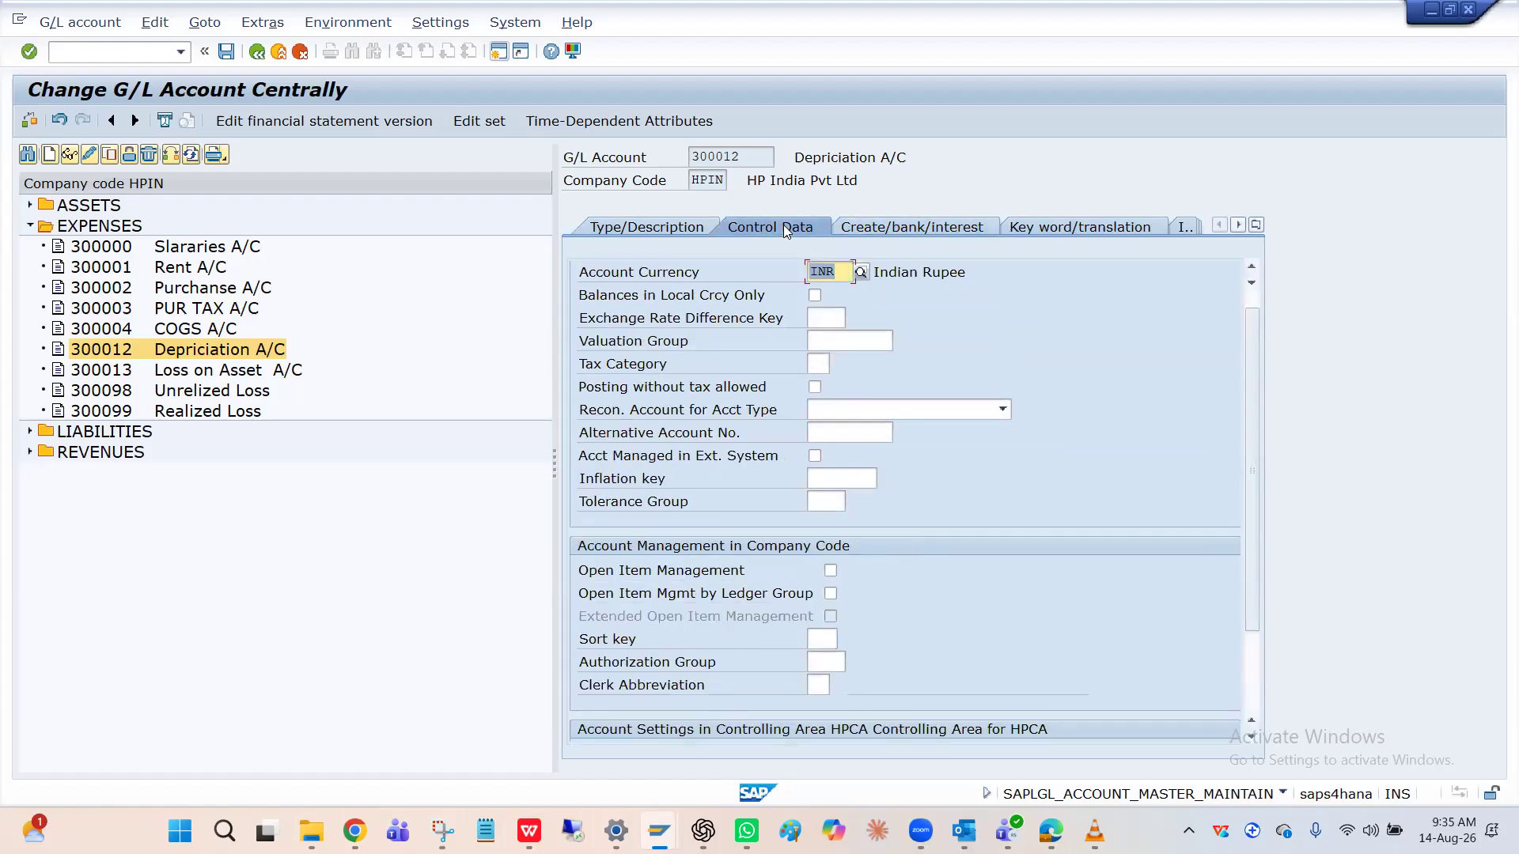
{"action": "scroll", "coordinate": [714, 554], "scroll_direction": "down", "scroll_amount": 2}
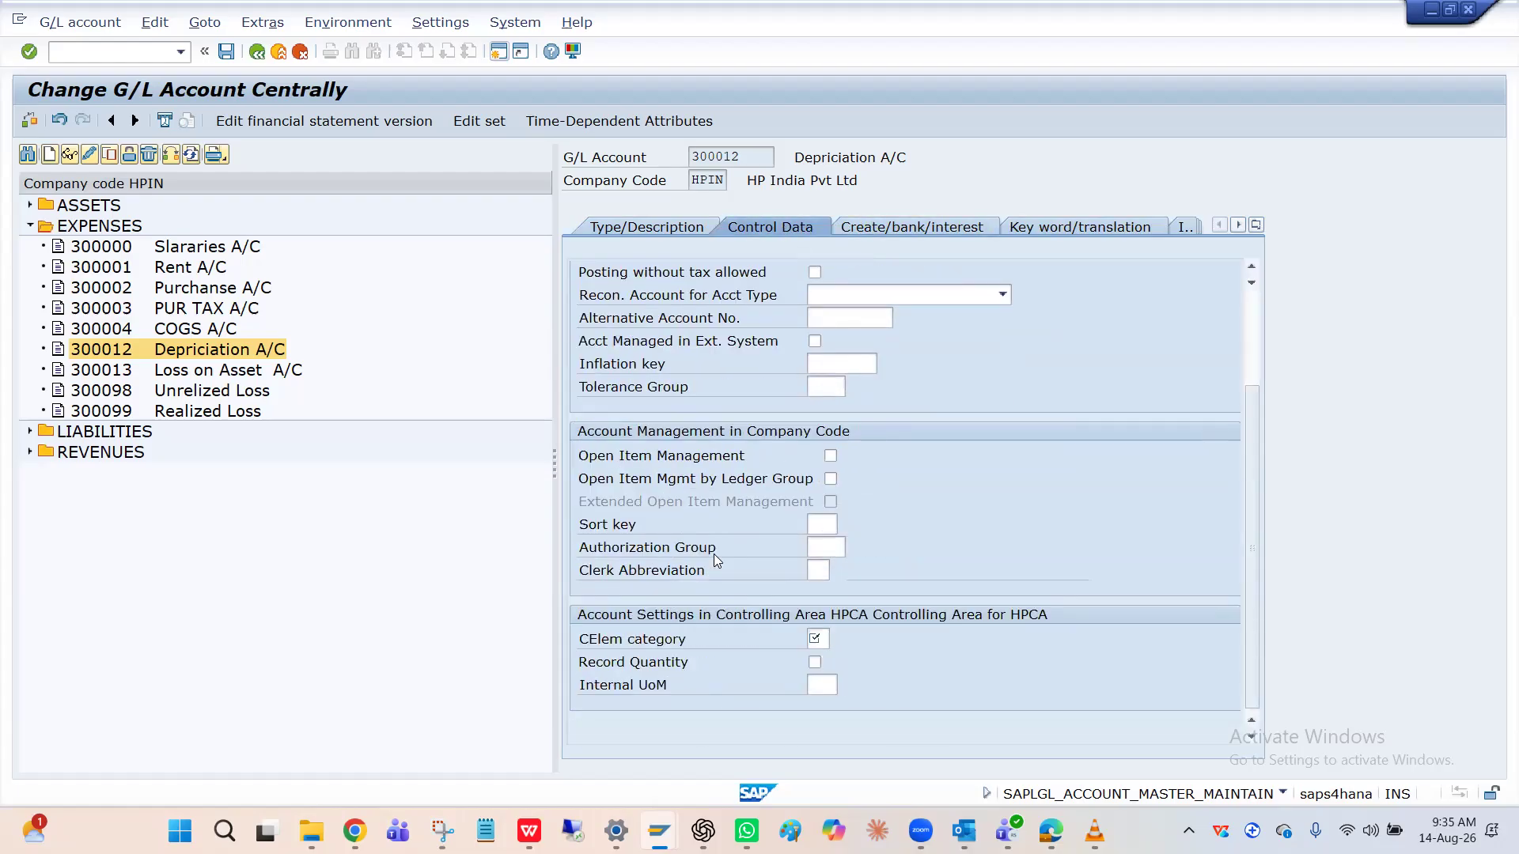
{"action": "left_click", "coordinate": [820, 641]}
{"action": "left_click", "coordinate": [820, 639]}
{"action": "key", "text": "Return"}
{"action": "scroll", "coordinate": [699, 593], "scroll_direction": "down", "scroll_amount": 3}
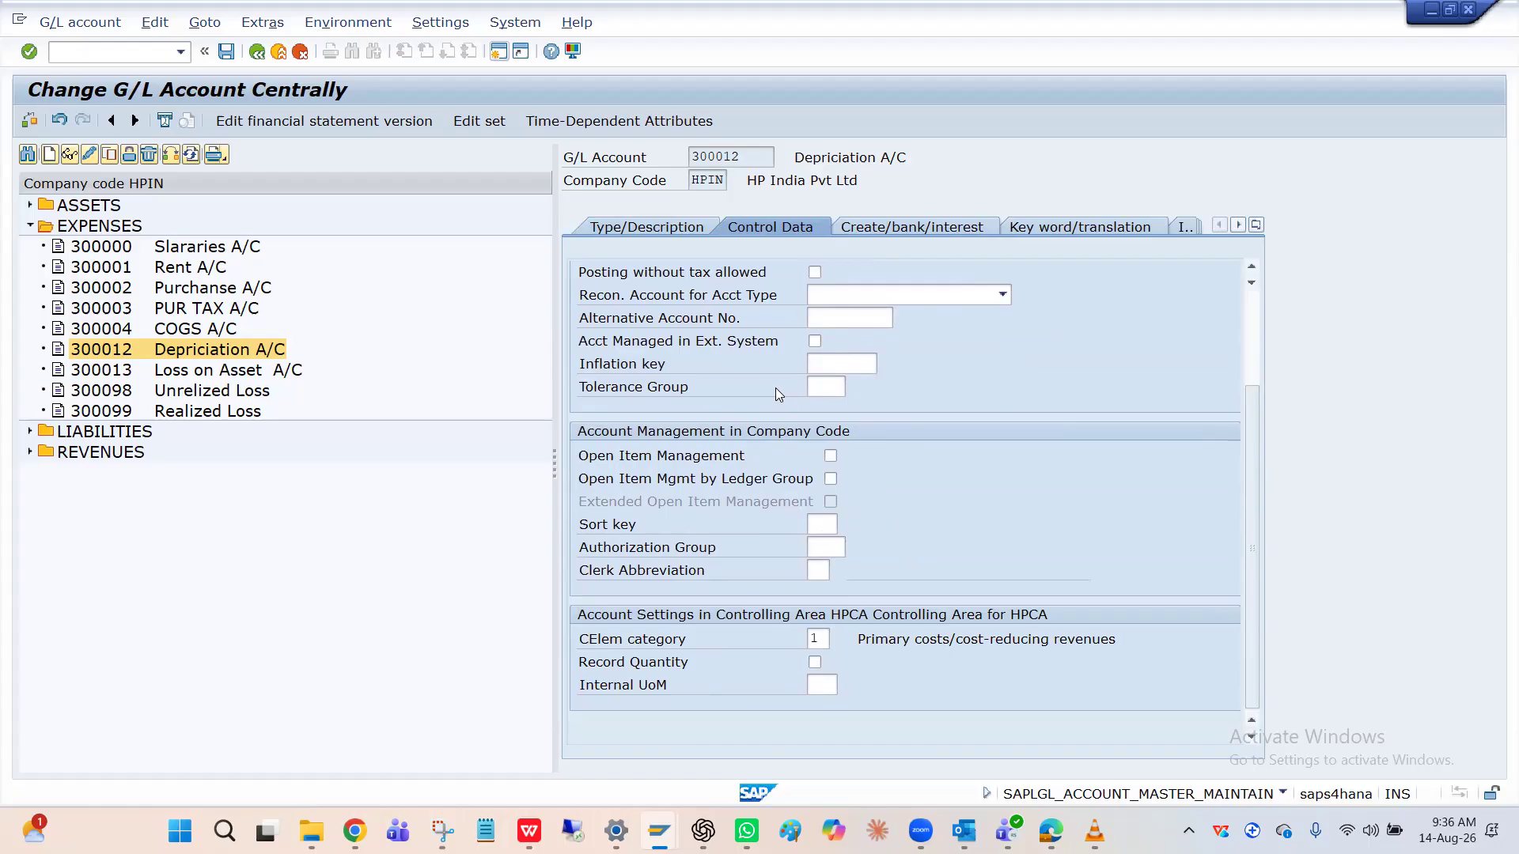
Step: Review the G/L account types again in the type and description data, keeping account 300012 selected in the expenses list
{"action": "left_click", "coordinate": [685, 226]}
{"action": "left_click", "coordinate": [885, 299]}
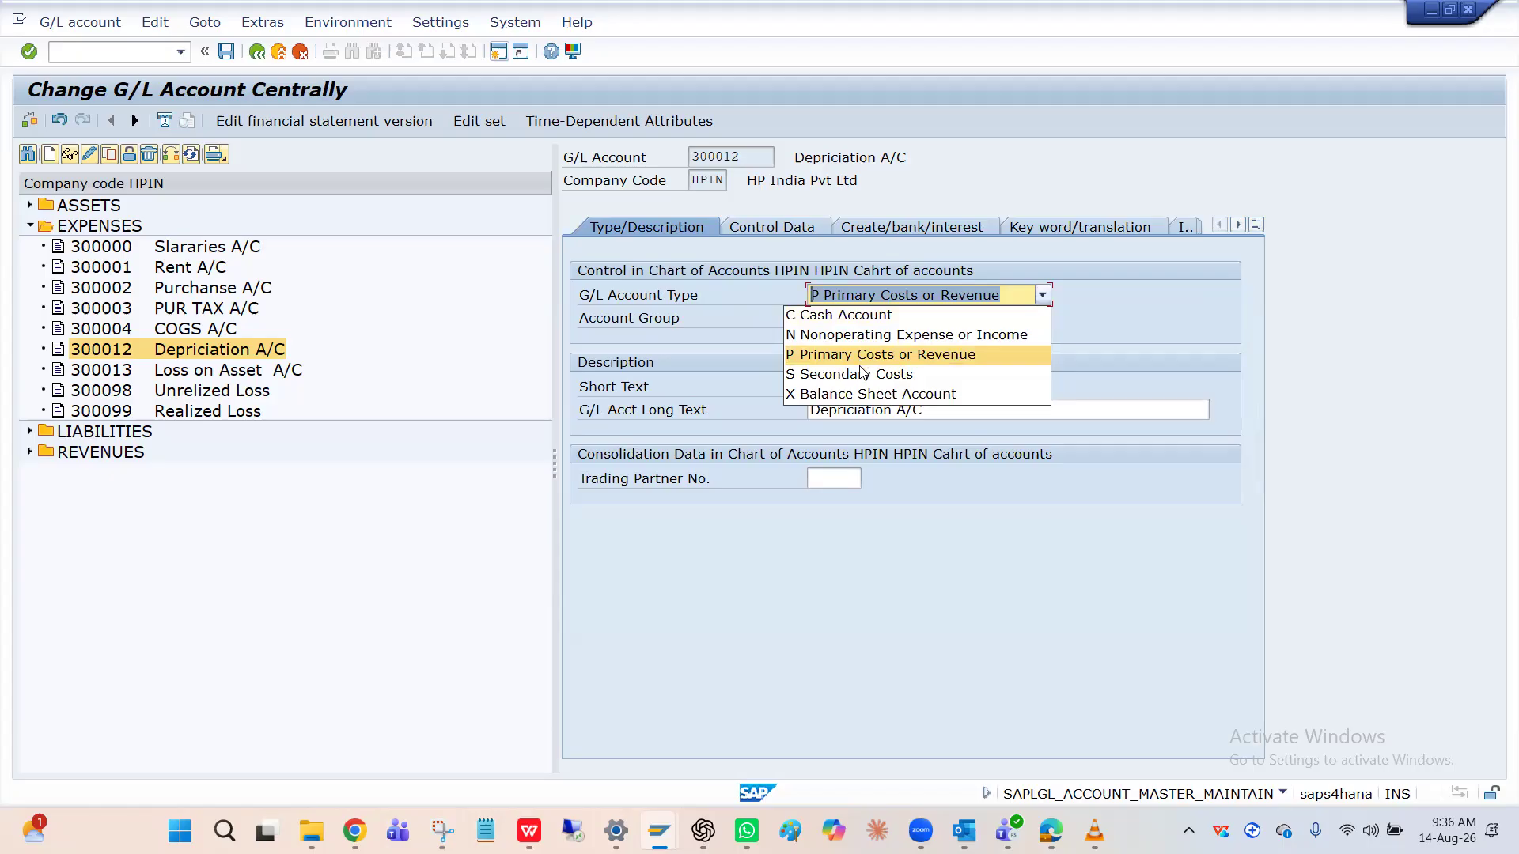
{"action": "left_click", "coordinate": [699, 373]}
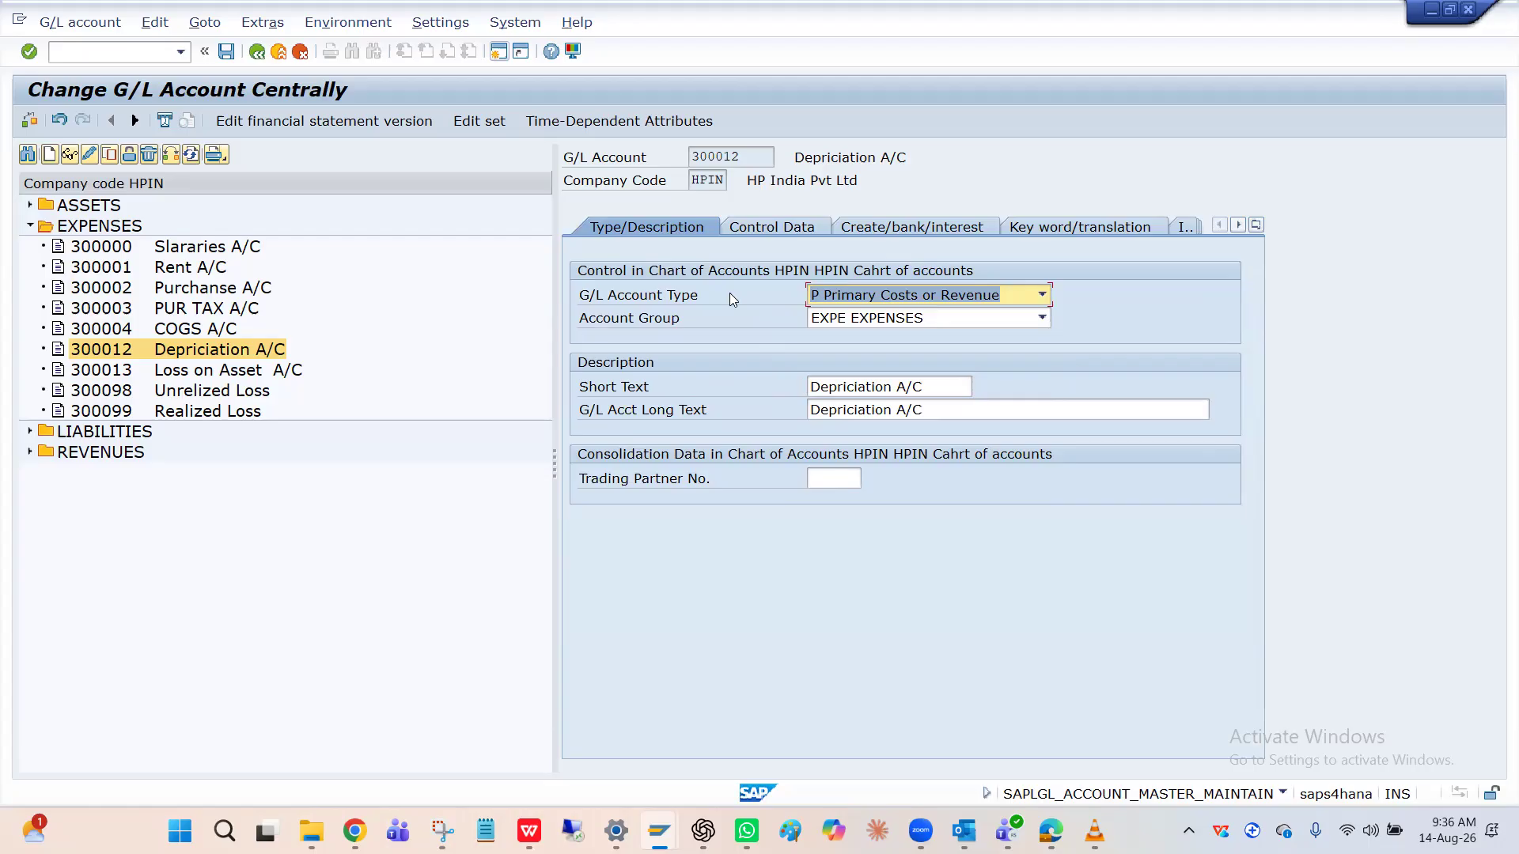
{"action": "left_click", "coordinate": [150, 349]}
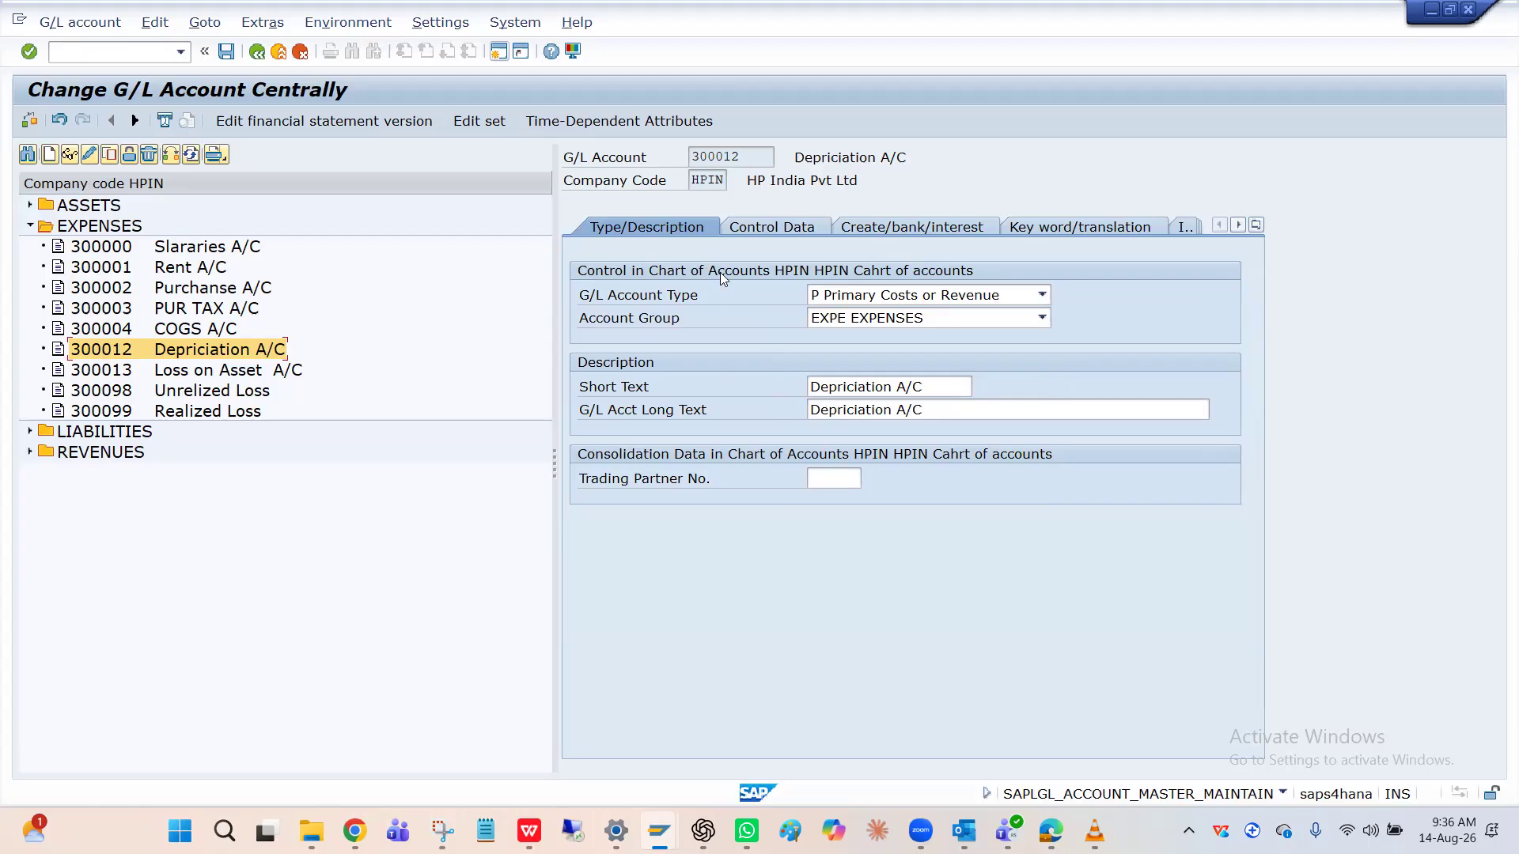
Step: Recheck account 300012's control data, including the HPCA controlling area settings, and its type and description data
{"action": "left_click", "coordinate": [784, 227]}
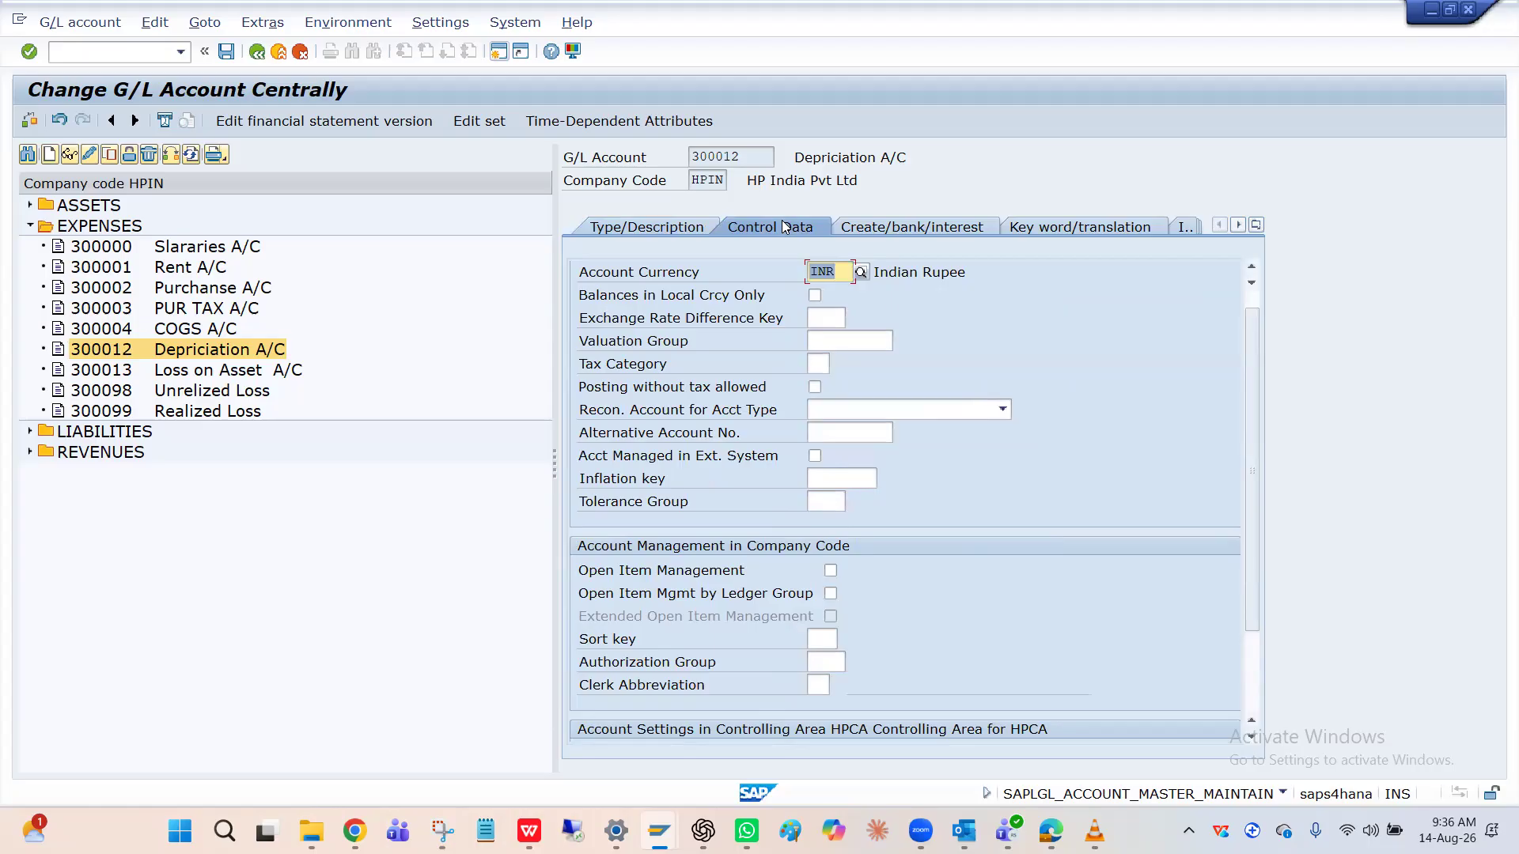
{"action": "left_click", "coordinate": [1253, 664]}
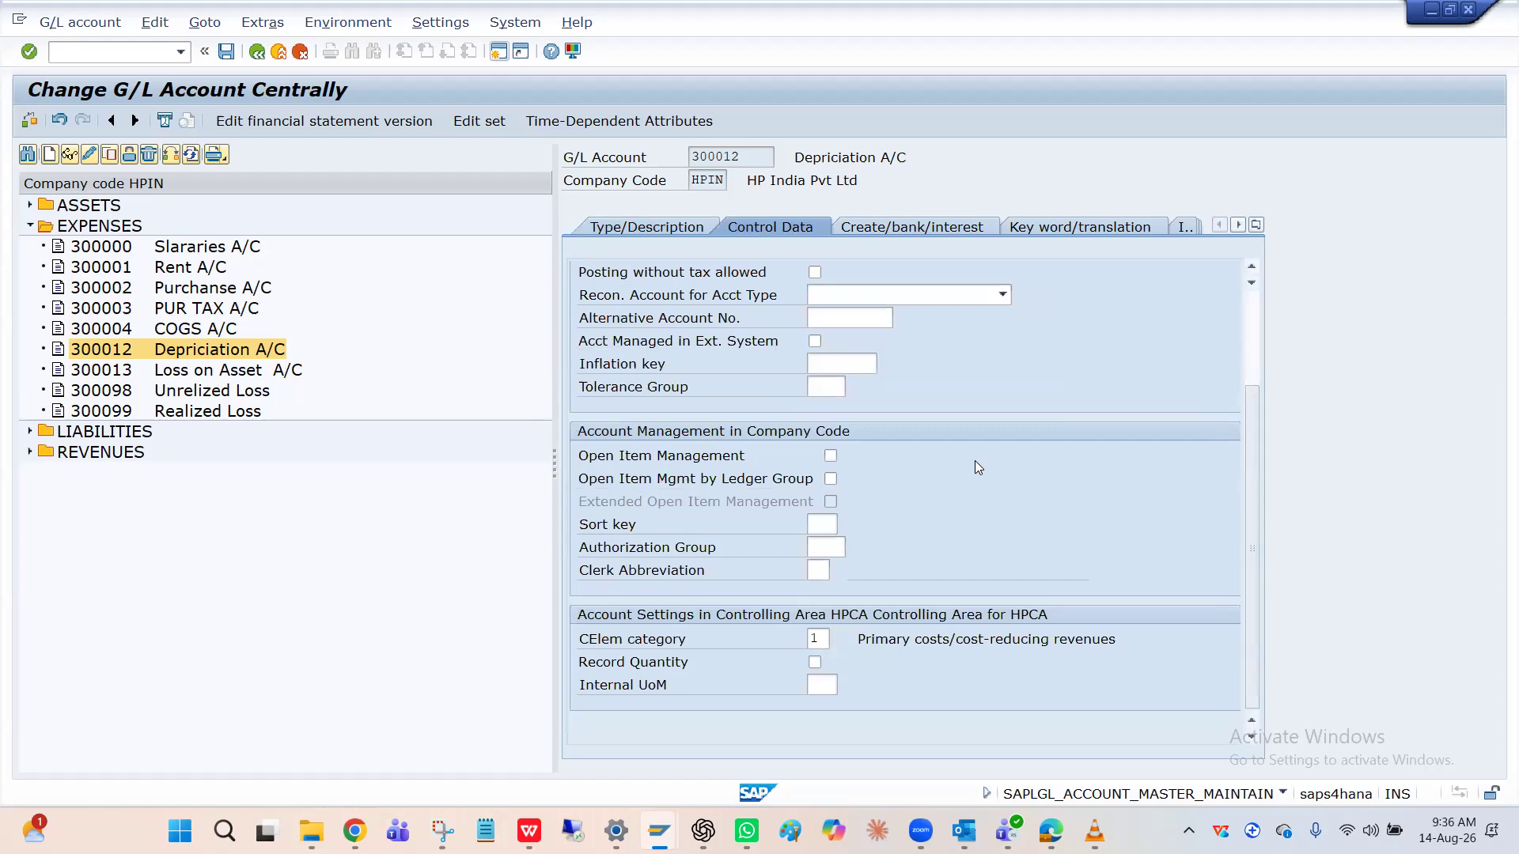
{"action": "left_click", "coordinate": [1252, 373]}
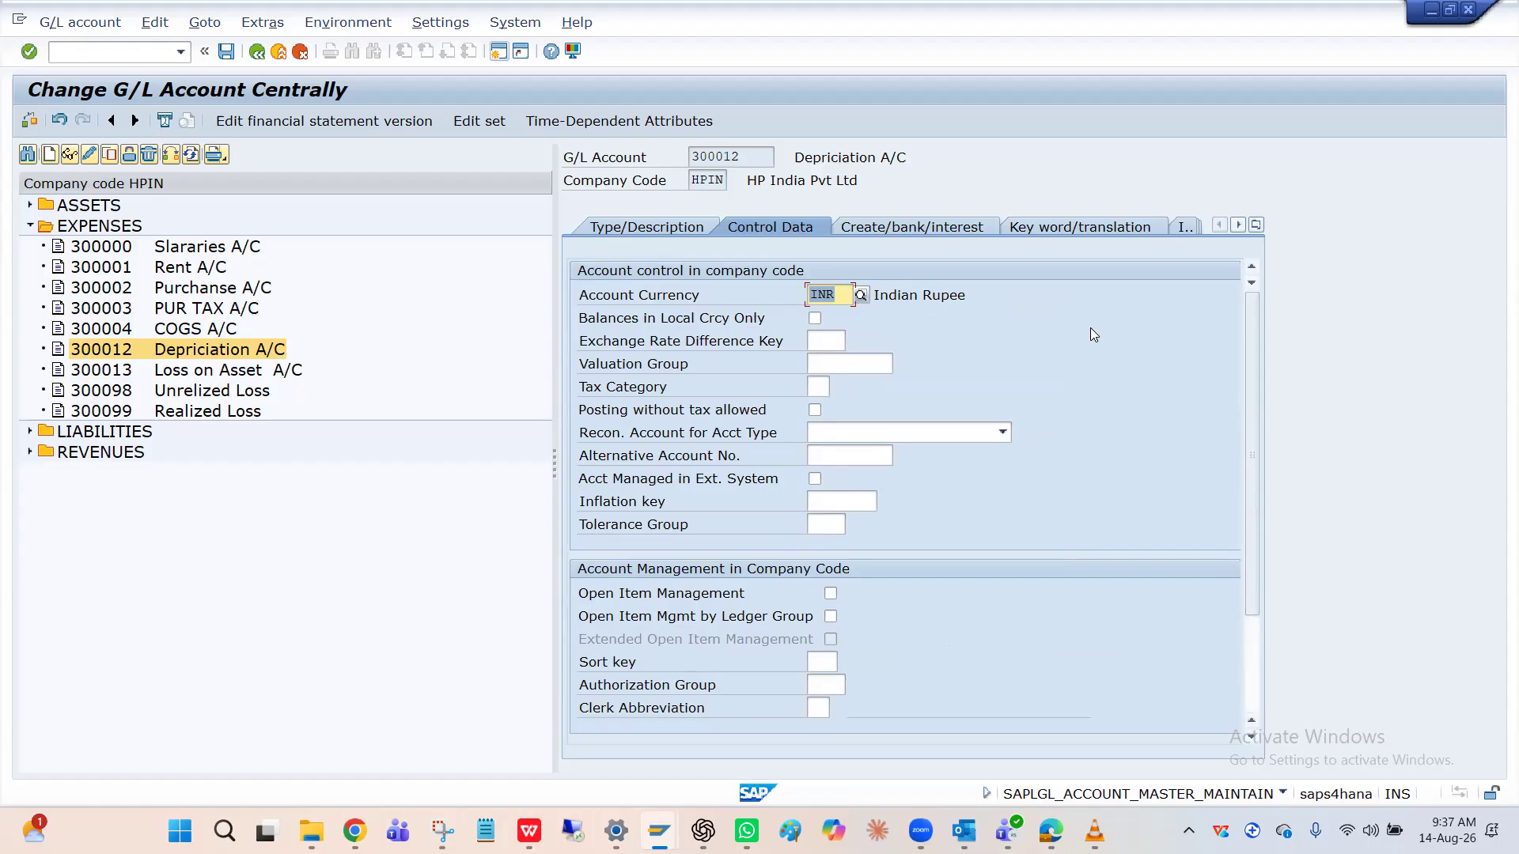
{"action": "left_click", "coordinate": [1252, 666]}
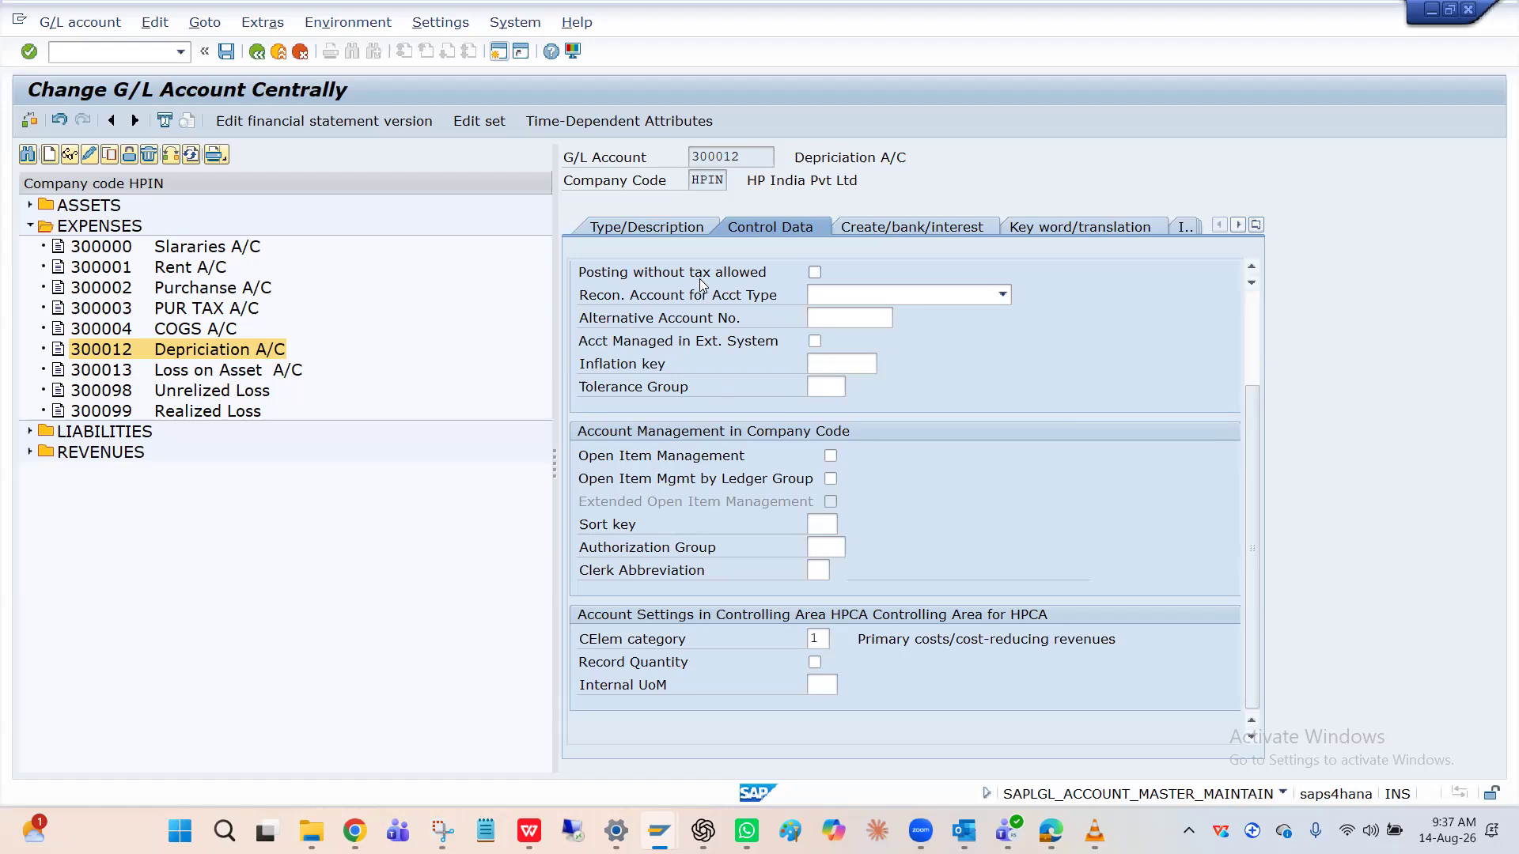
{"action": "left_click", "coordinate": [692, 229]}
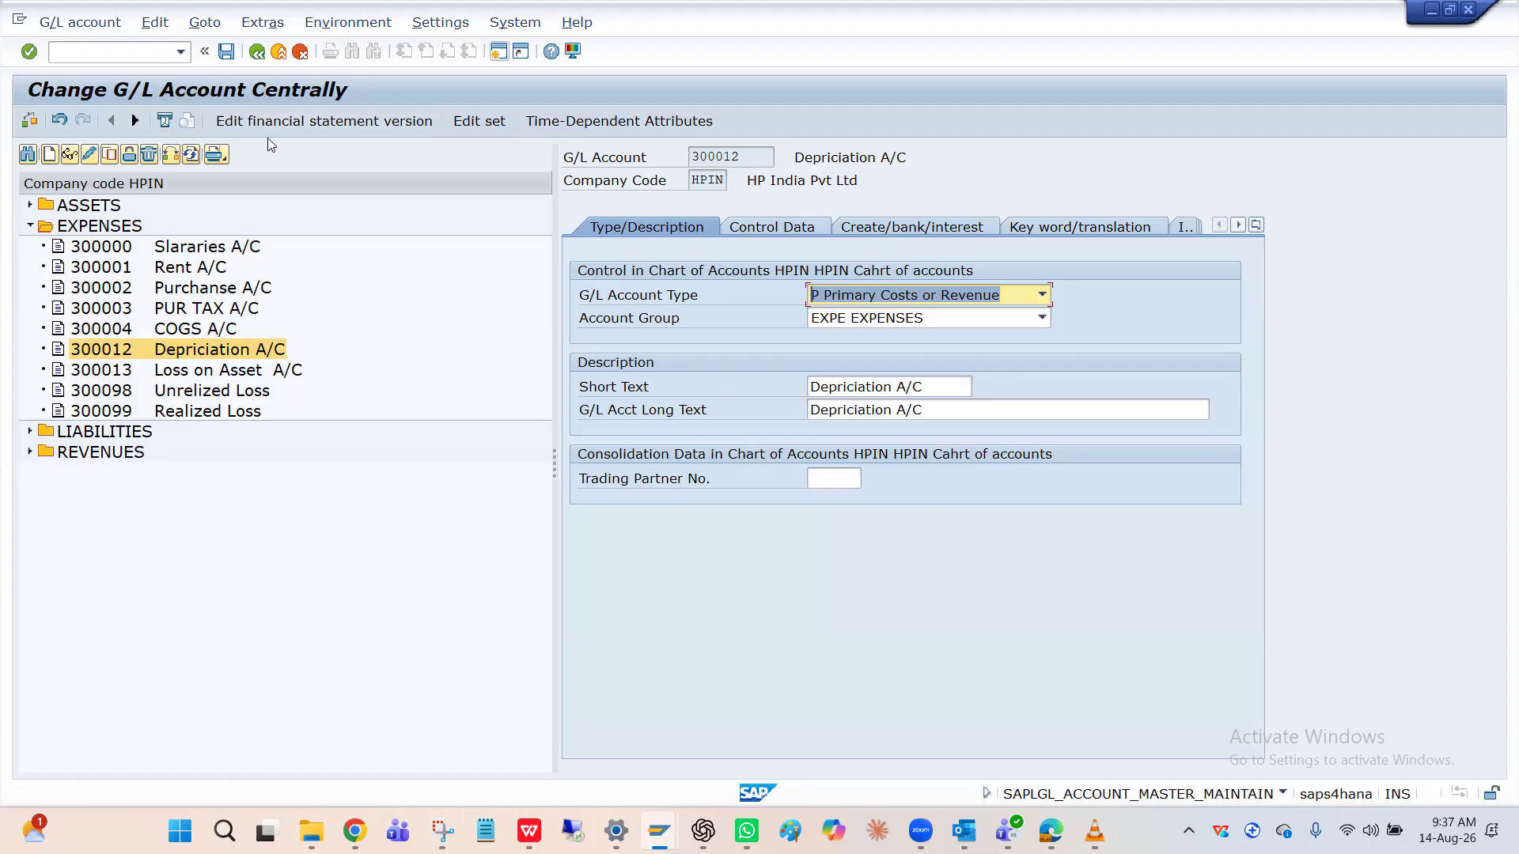
Step: Switch to the SAP Easy Access session and start transaction FB03 for displaying documents
{"action": "key", "text": "alt+Tab"}
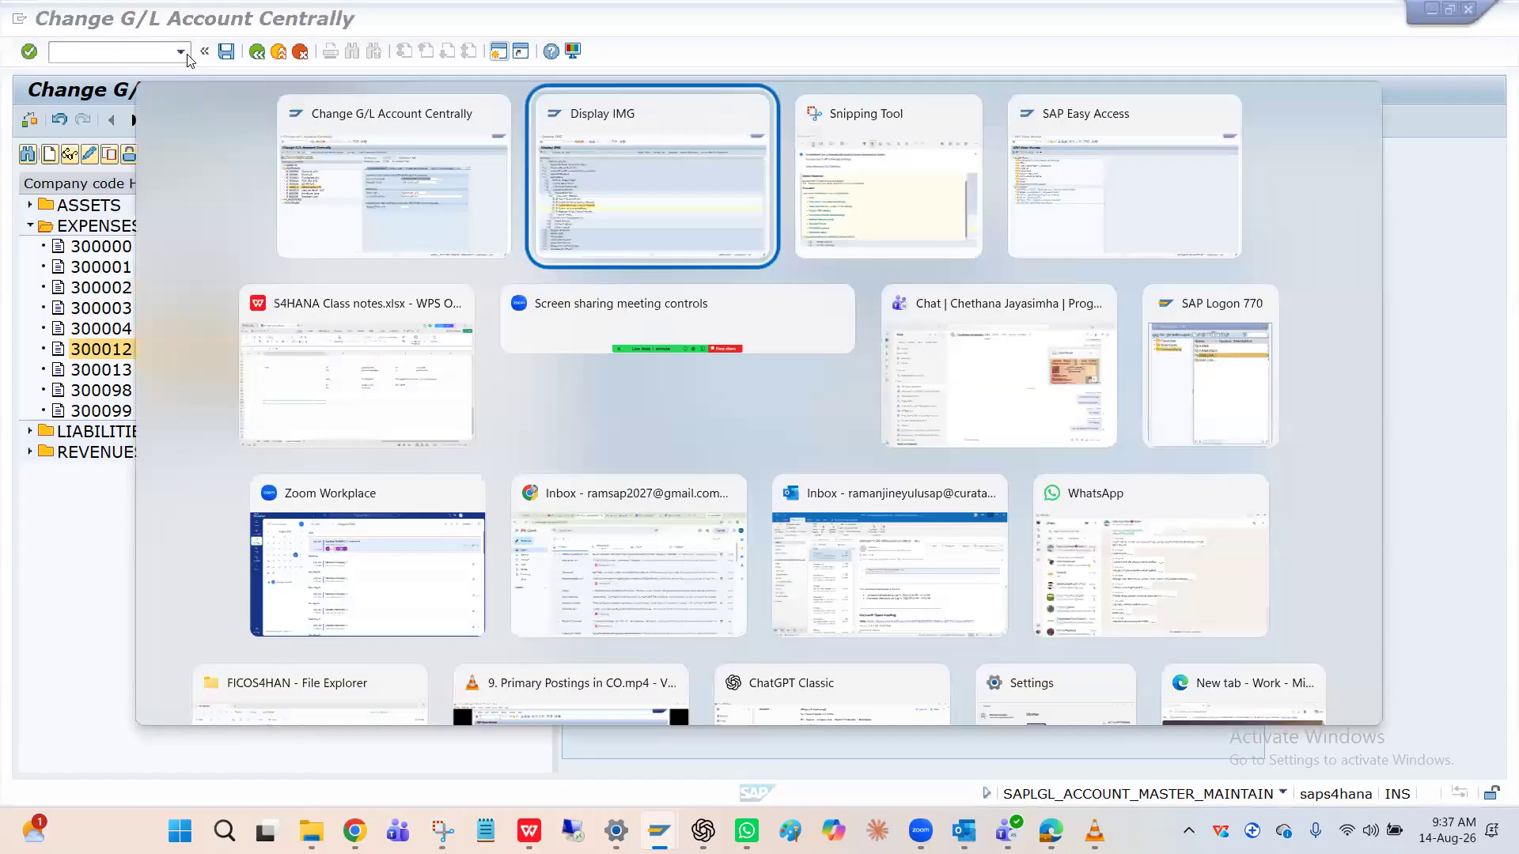
{"action": "key", "text": "alt+Tab"}
{"action": "key", "text": "alt+Tab"}
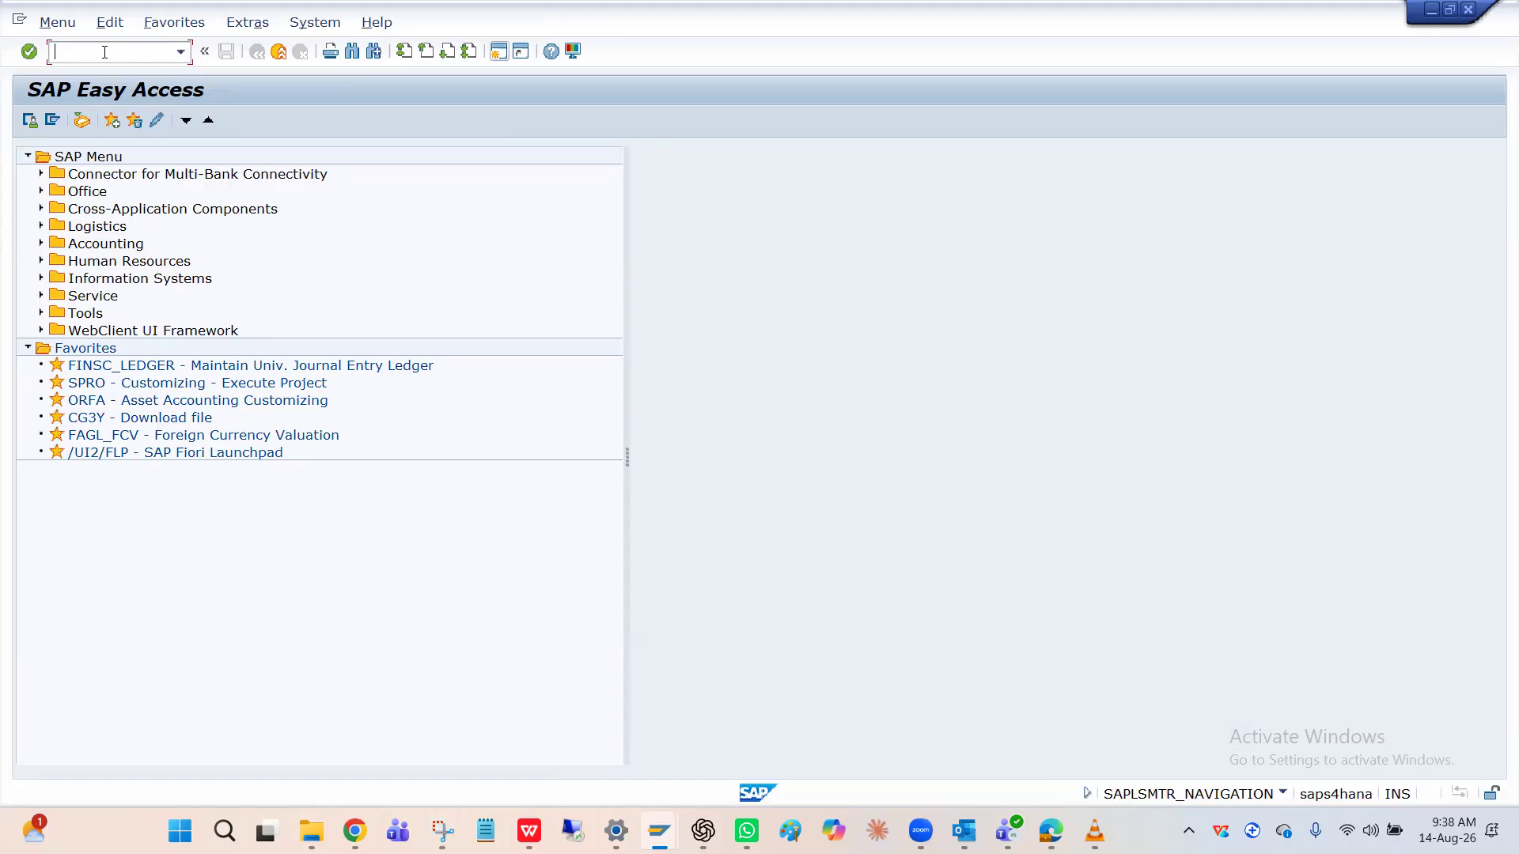
{"action": "type", "text": "/n"}
{"action": "key", "text": "BackSpace"}
{"action": "type", "text": "FB03"}
{"action": "key", "text": "Return"}
{"action": "type", "text": "FB03"}
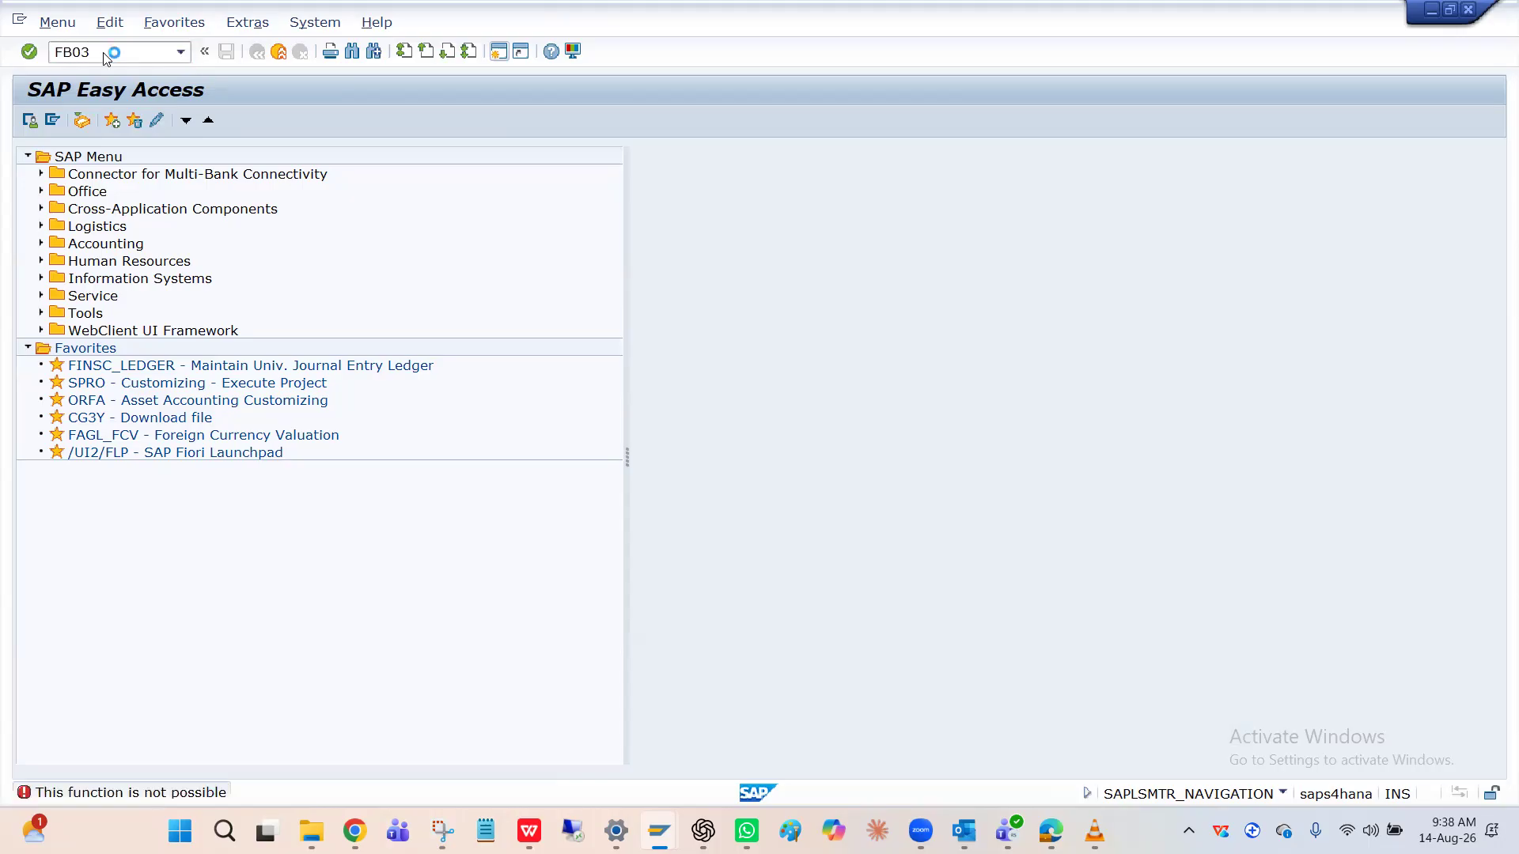
{"action": "key", "text": "Return"}
{"action": "key", "text": "Return"}
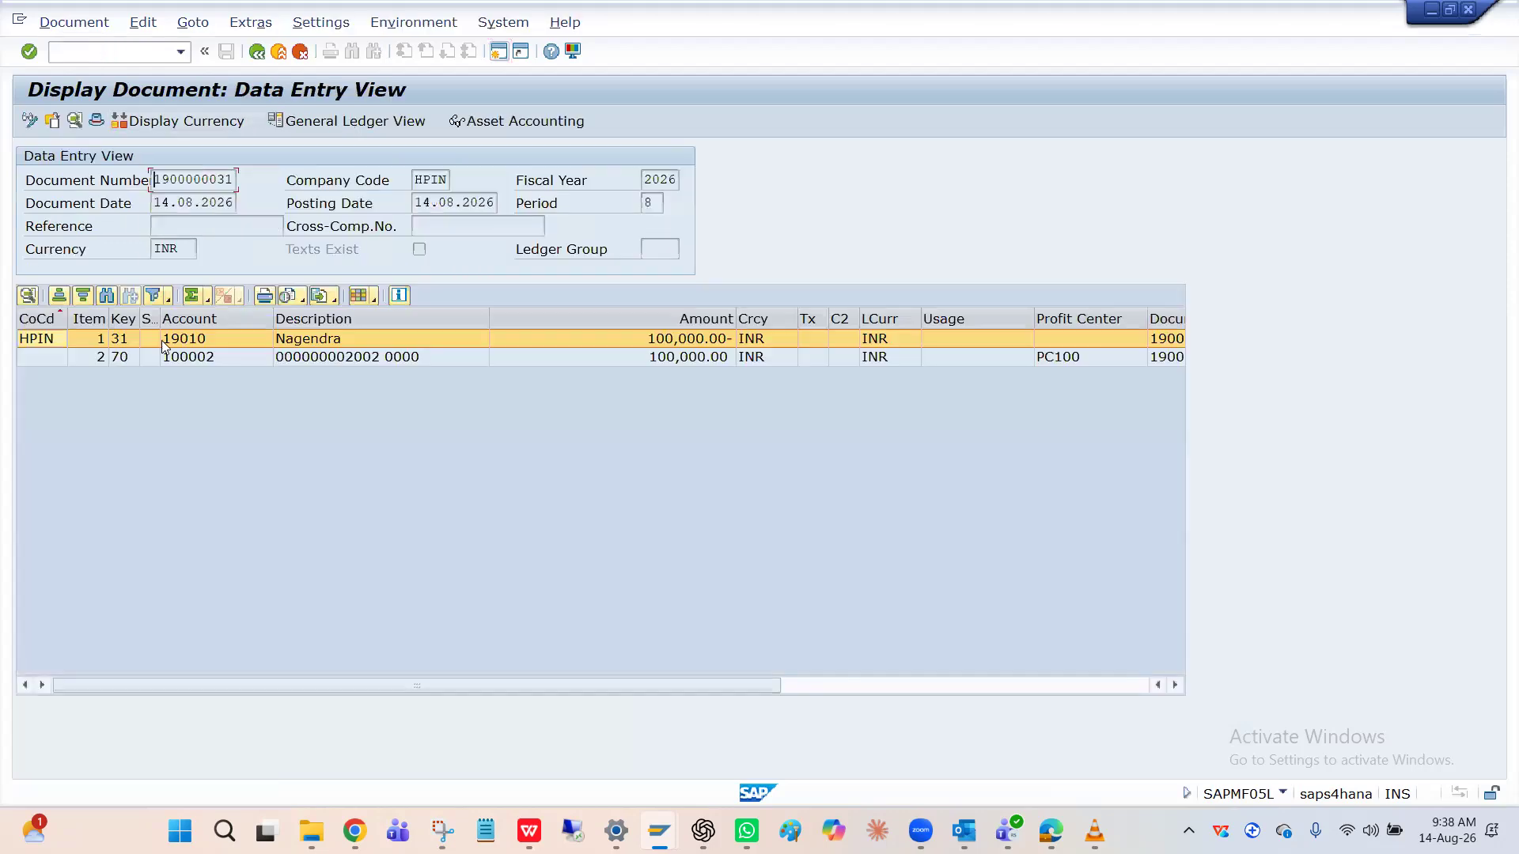
{"action": "double_click", "coordinate": [1079, 360]}
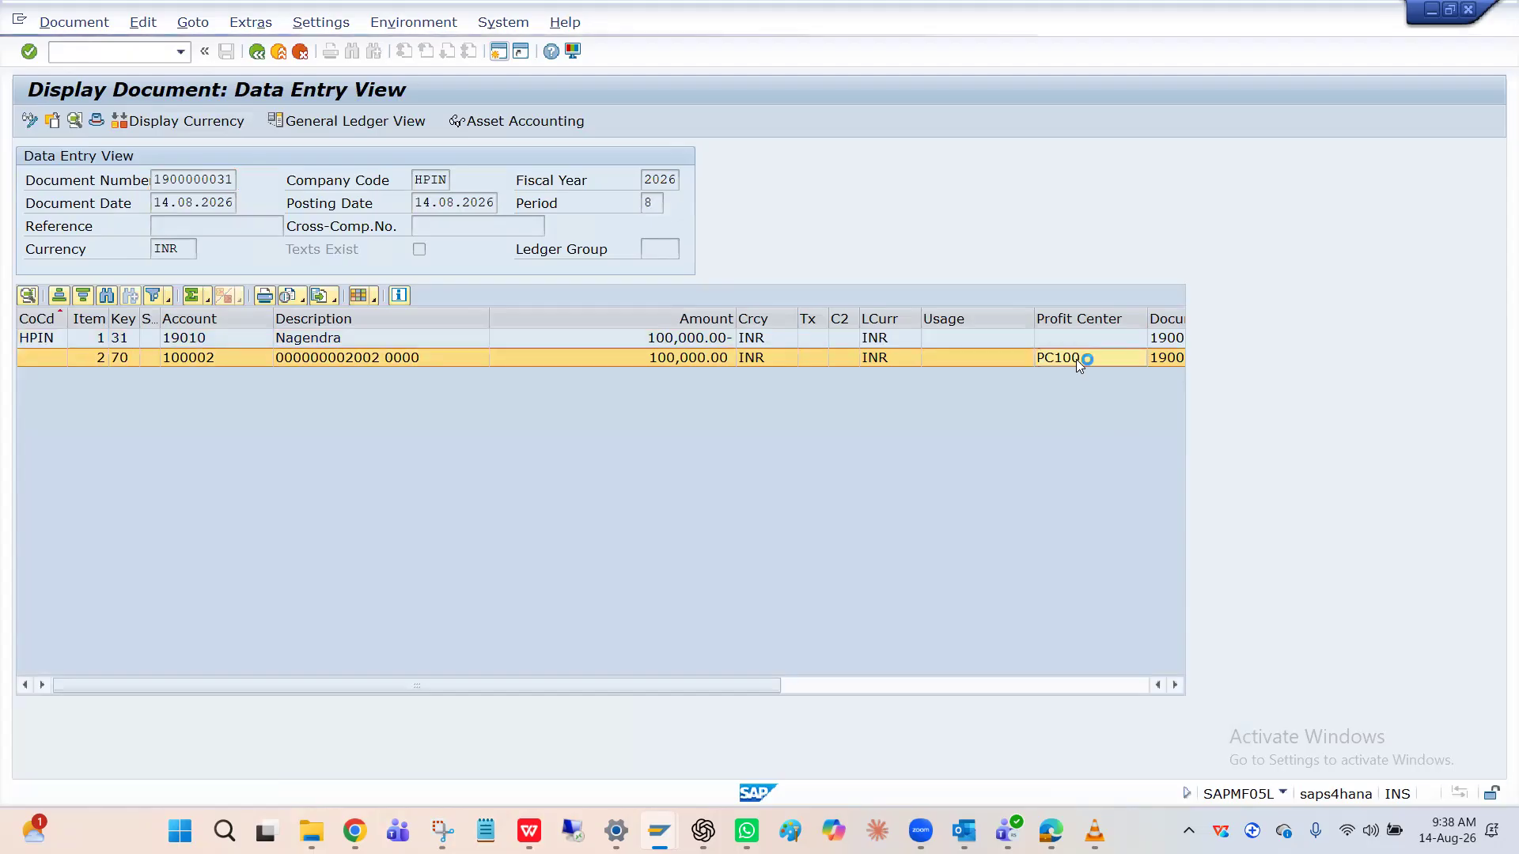